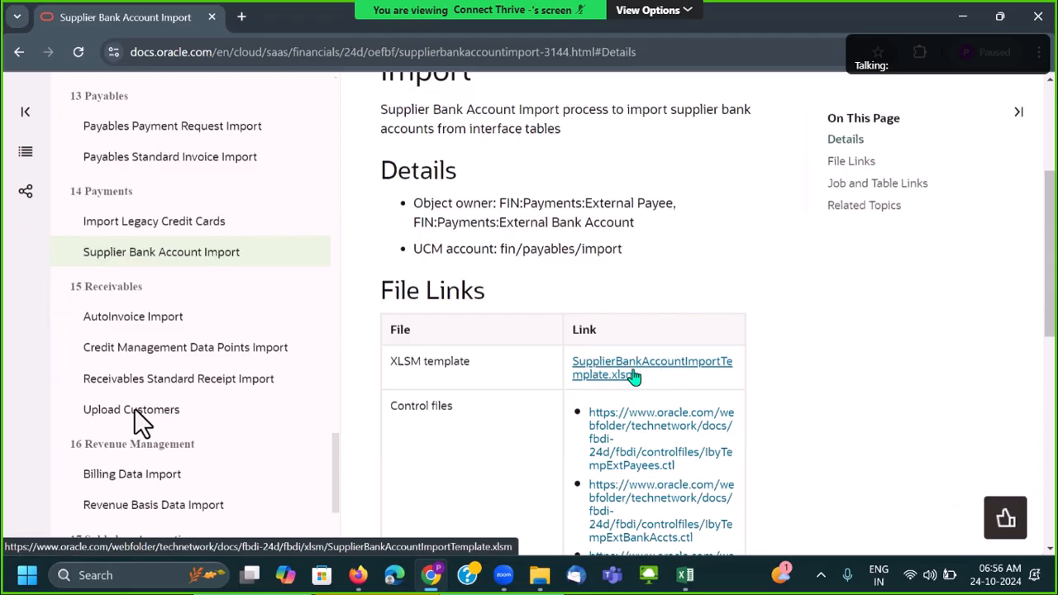
Download the SupplierBankAccountImportTemplate.xlsm template and switch to the 12.SupplierBankAccountImport folder in File Explorer.
{"action": "left_click", "coordinate": [630, 374]}
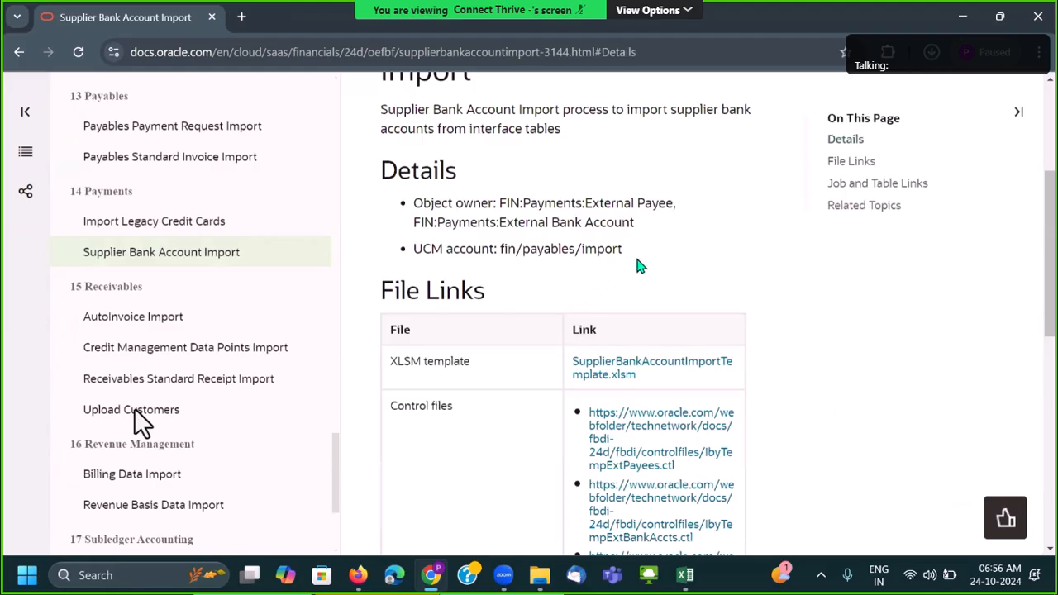
{"action": "mouse_move", "coordinate": [809, 116]}
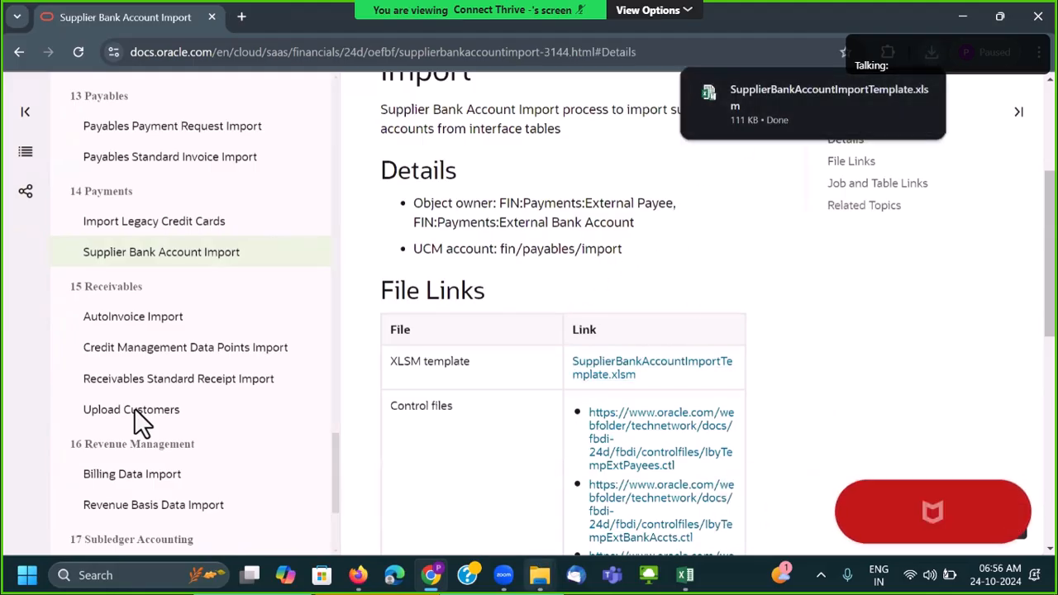
{"action": "mouse_move", "coordinate": [539, 574]}
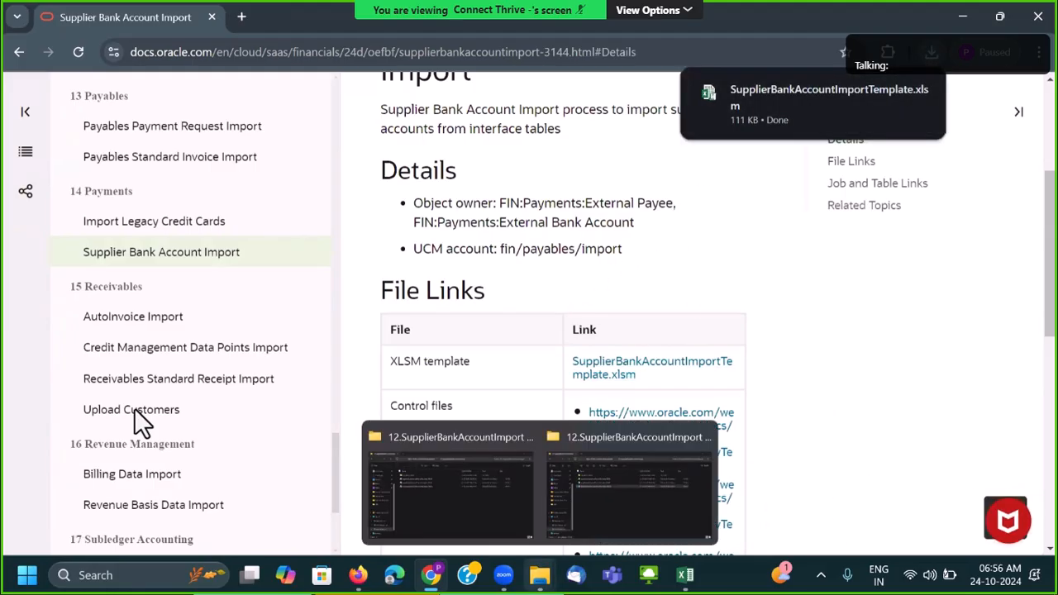
{"action": "left_click", "coordinate": [617, 463]}
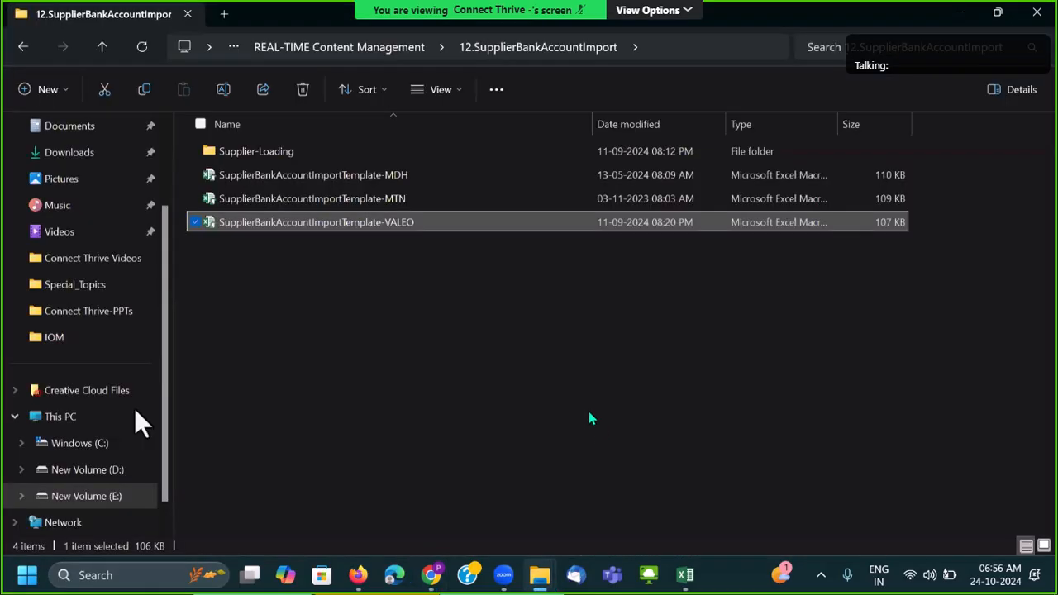
Delete the SupplierBankAccountImportTemplate-MDH and SupplierBankAccountImportTemplate-MTN files from the 12.SupplierBankAccountImport folder.
{"action": "left_click", "coordinate": [417, 184]}
{"action": "key", "text": "shift+Down"}
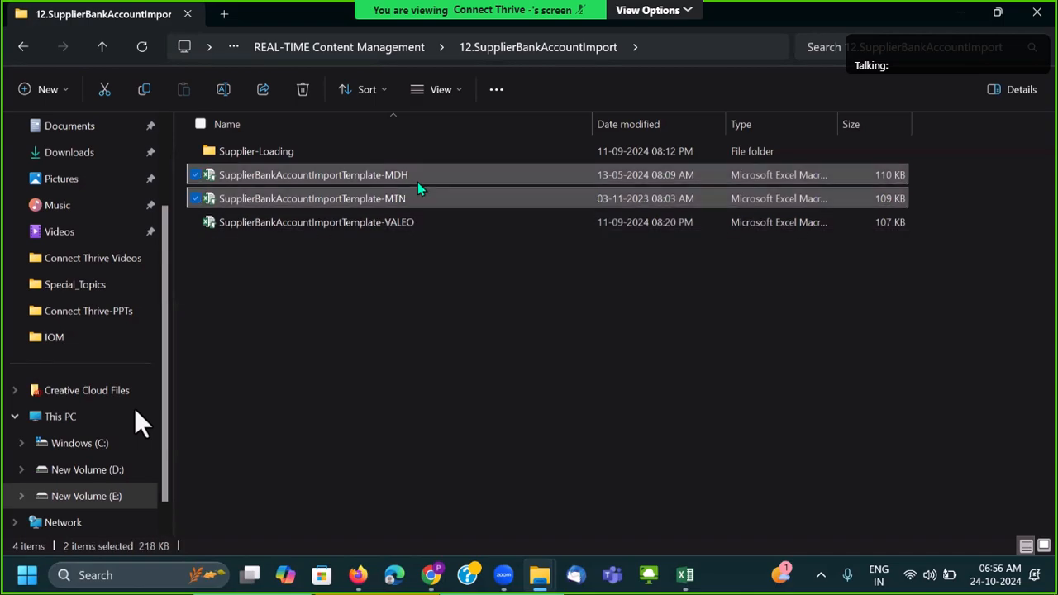
{"action": "key", "text": "Delete"}
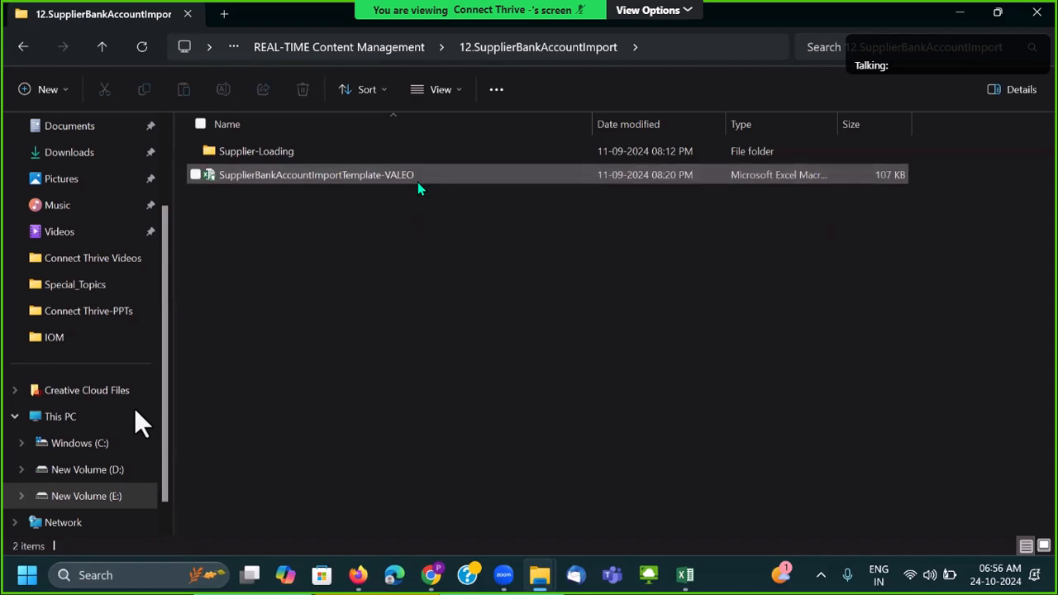
Delete the ibysupplierbankaccimport zip file from the Supplier-Loading folder and return to the parent folder.
{"action": "double_click", "coordinate": [356, 162]}
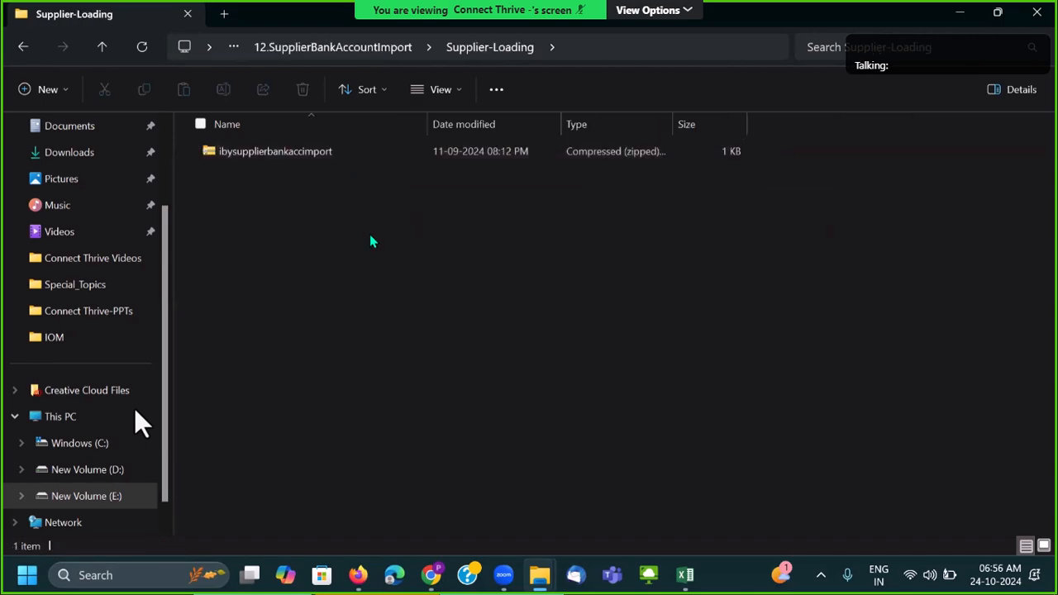
{"action": "left_click", "coordinate": [332, 151]}
{"action": "key", "text": "Delete"}
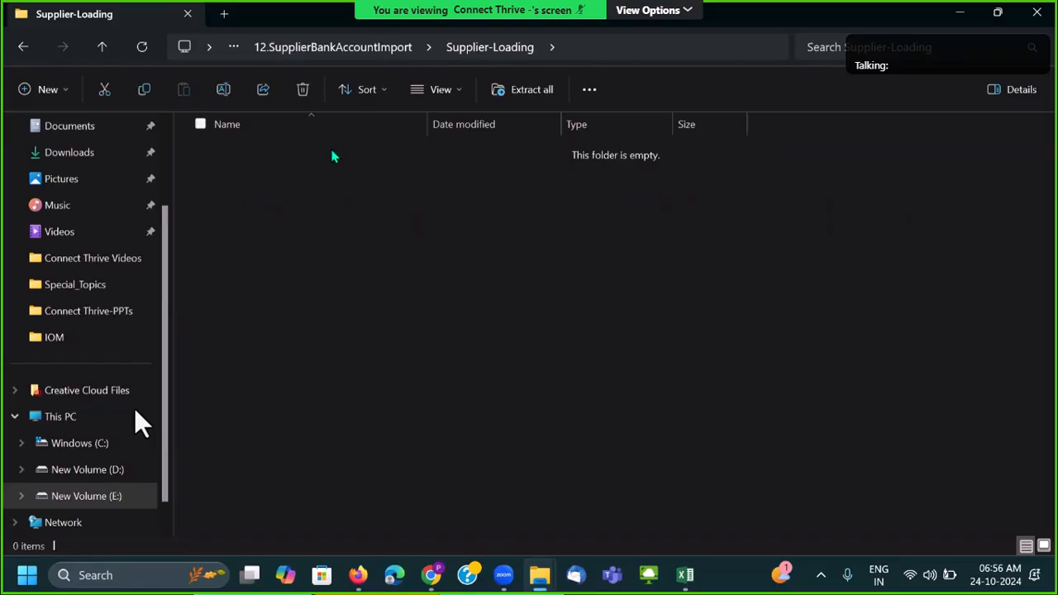
{"action": "key", "text": "alt+Left"}
{"action": "left_click", "coordinate": [385, 300]}
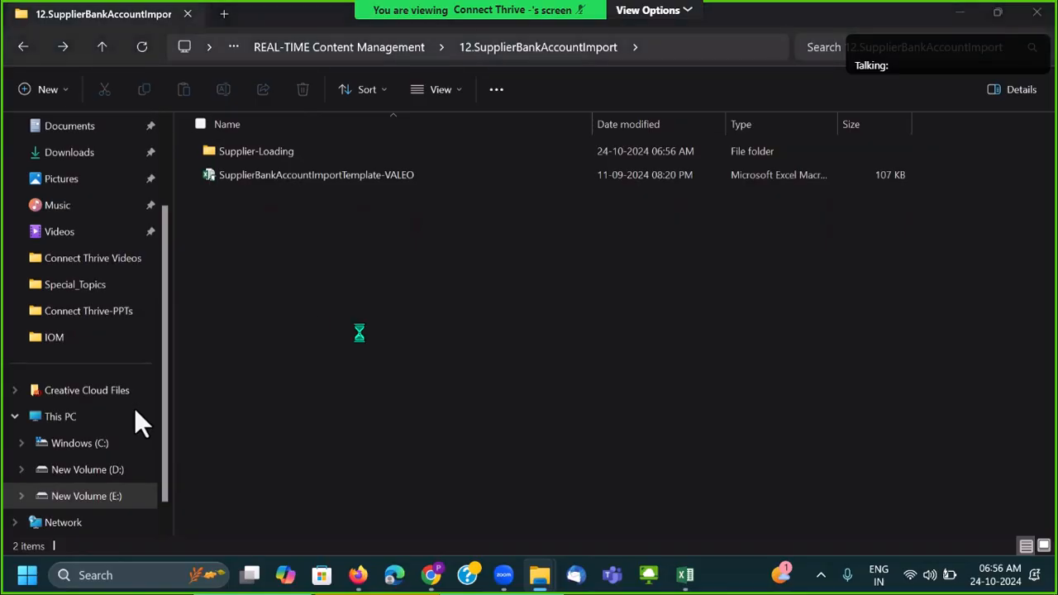
Copy the downloaded SupplierBankAccountImportTemplate file from Downloads into the 12.SupplierBankAccountImport folder.
{"action": "scroll", "coordinate": [163, 235], "scroll_direction": "up", "scroll_amount": 2}
{"action": "left_click", "coordinate": [69, 263]}
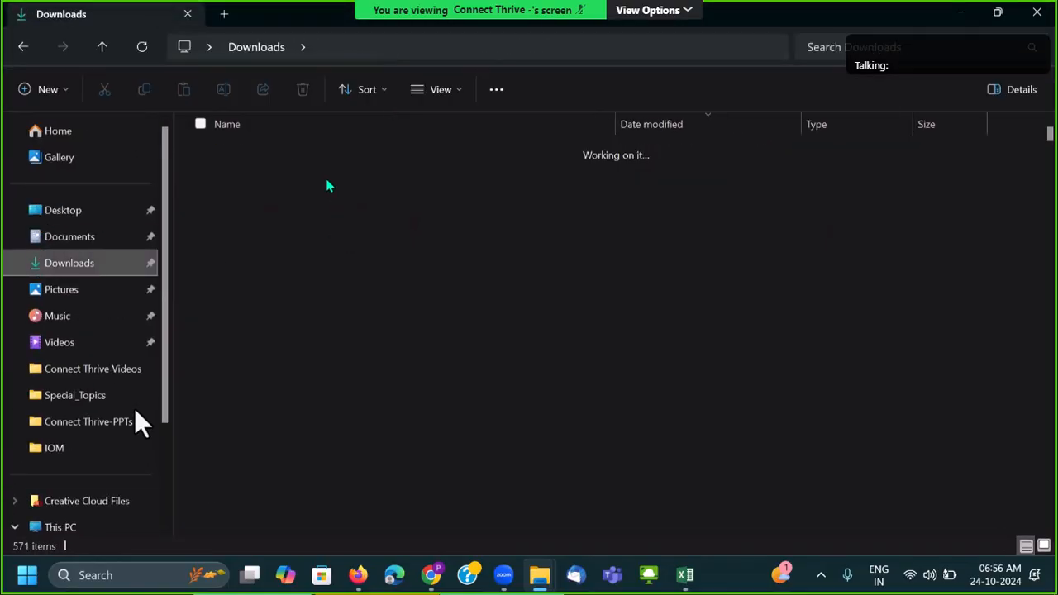
{"action": "left_click", "coordinate": [325, 176]}
{"action": "key", "text": "ctrl+c"}
{"action": "key", "text": "alt+Left"}
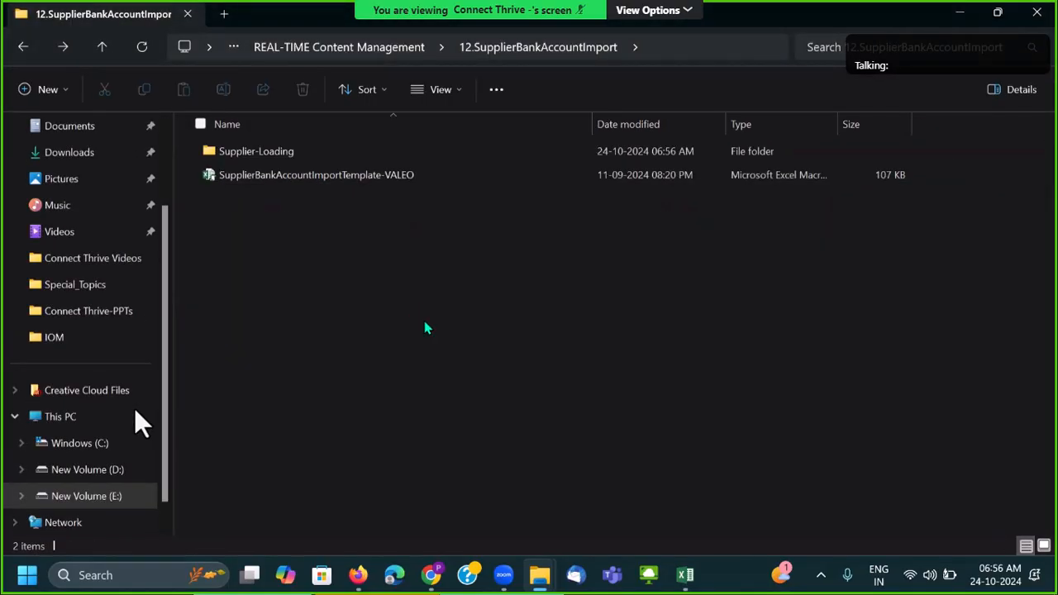
{"action": "key", "text": "ctrl+v"}
Rename the copied template as SupplierBankAccountImportTemplate-TOSHIBA.
{"action": "key", "text": "F2"}
{"action": "key", "text": "End"}
{"action": "type", "text": "-T"}
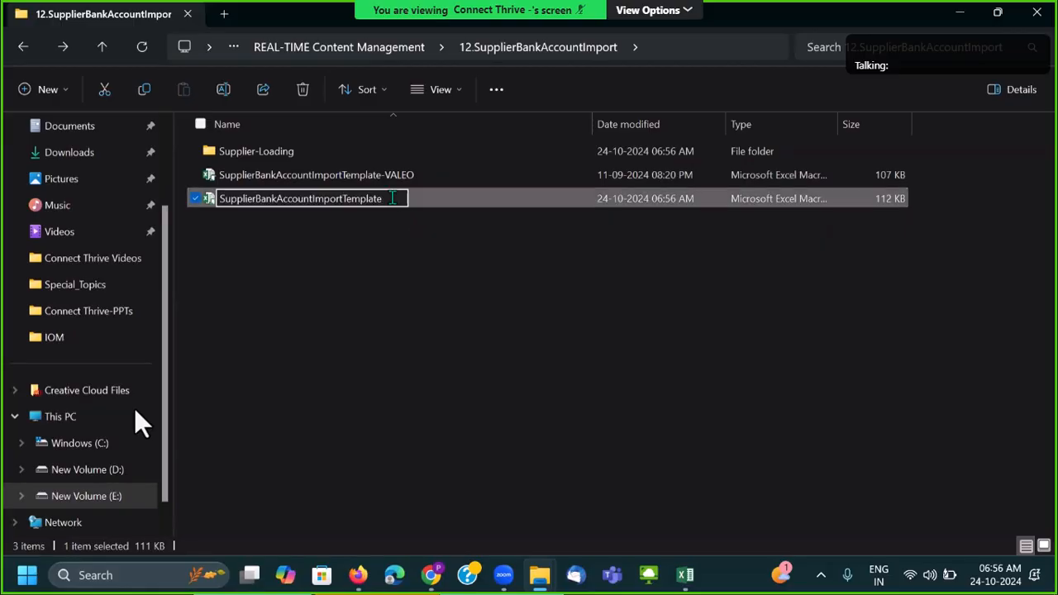
{"action": "type", "text": "OSHIBA"}
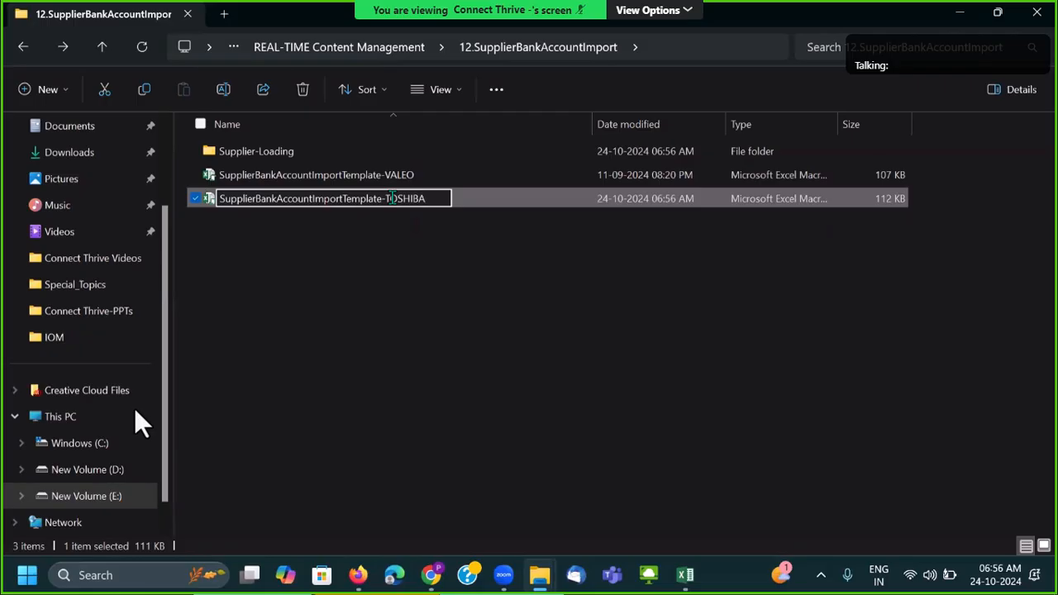
{"action": "left_click", "coordinate": [410, 250]}
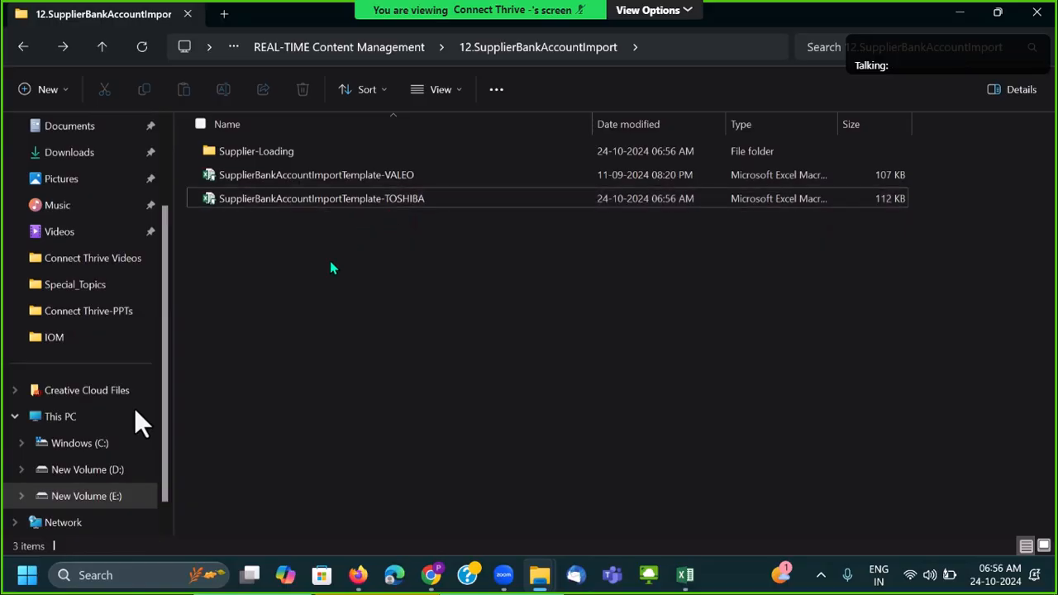
{"action": "mouse_move", "coordinate": [539, 574]}
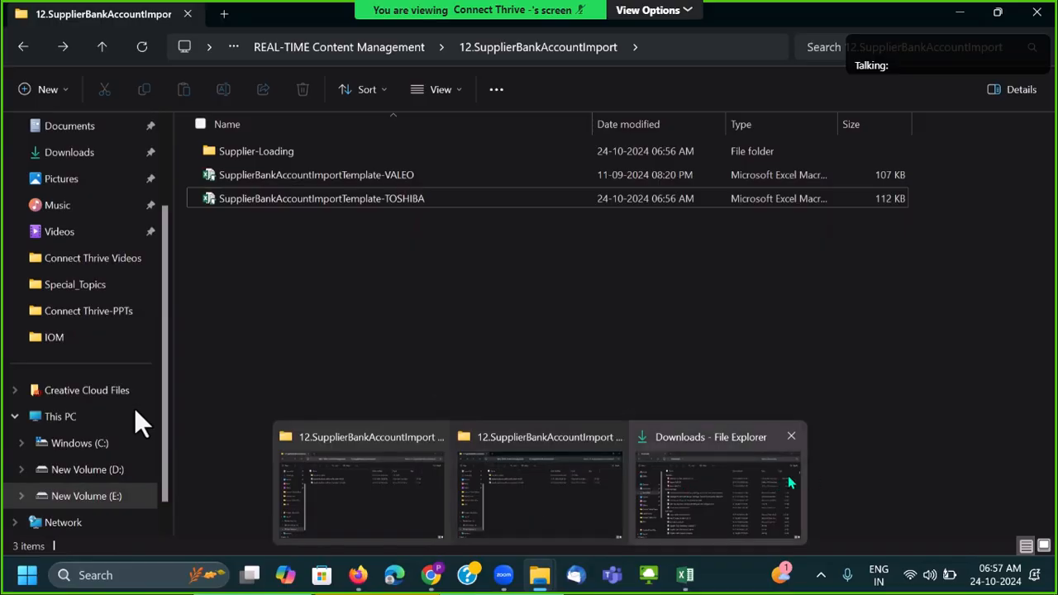
{"action": "left_click", "coordinate": [341, 486]}
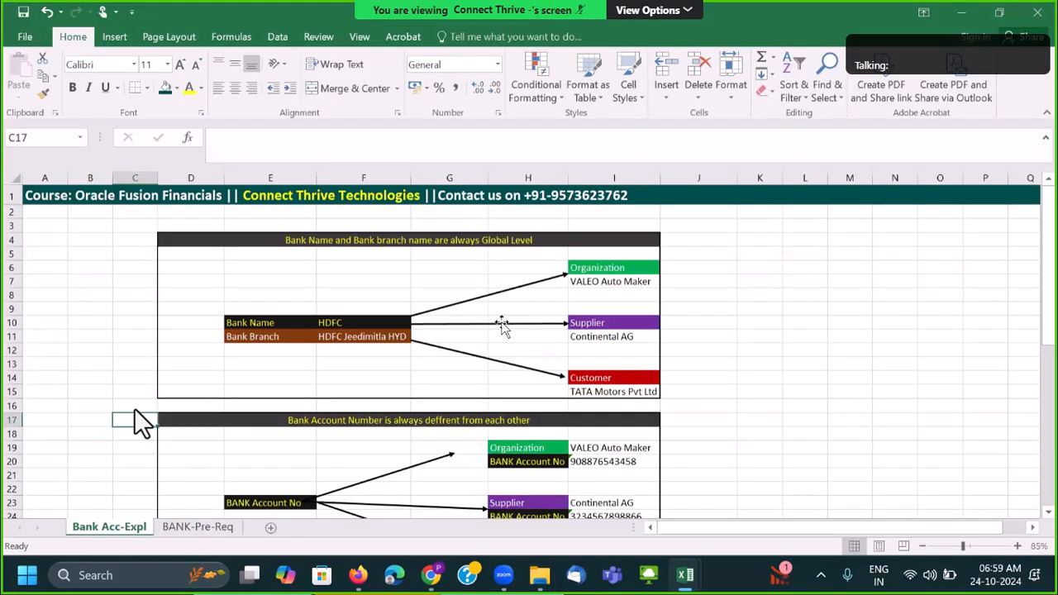
Look over the bank name, branch and account number diagrams on the Bank Acc-Expl sheet in Excel at 90% zoom.
{"action": "scroll", "coordinate": [141, 422], "scroll_direction": "down", "scroll_amount": 8}
{"action": "scroll", "coordinate": [140, 421], "scroll_direction": "up", "scroll_amount": 8}
{"action": "left_click", "coordinate": [1018, 546]}
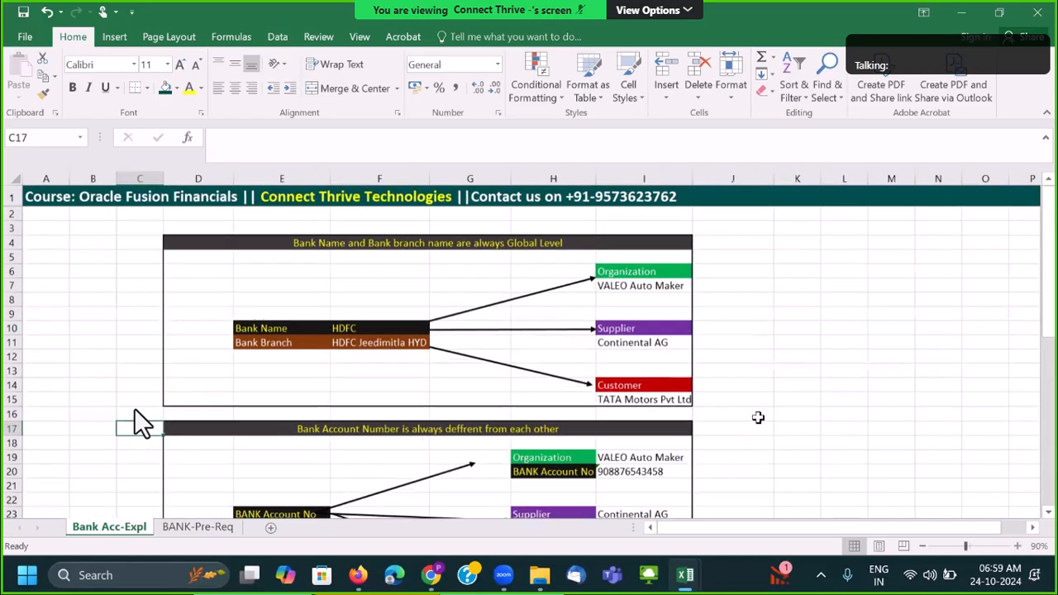
{"action": "left_click", "coordinate": [761, 421]}
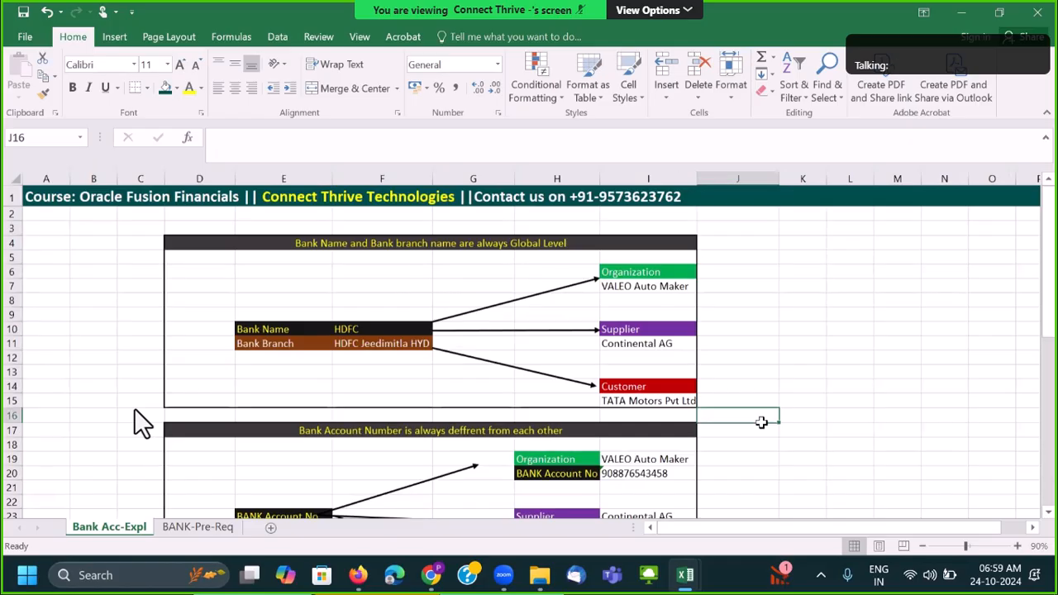
Open the July-2022-New_Batch folder on New Volume (E:) in File Explorer and look through its contents.
{"action": "mouse_move", "coordinate": [541, 576]}
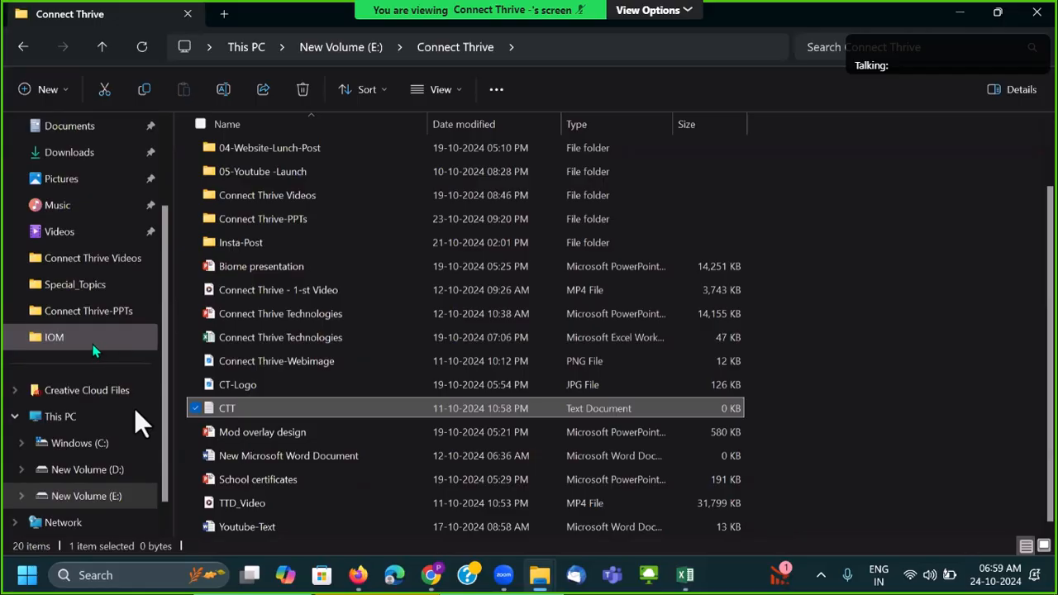
{"action": "left_click", "coordinate": [92, 346]}
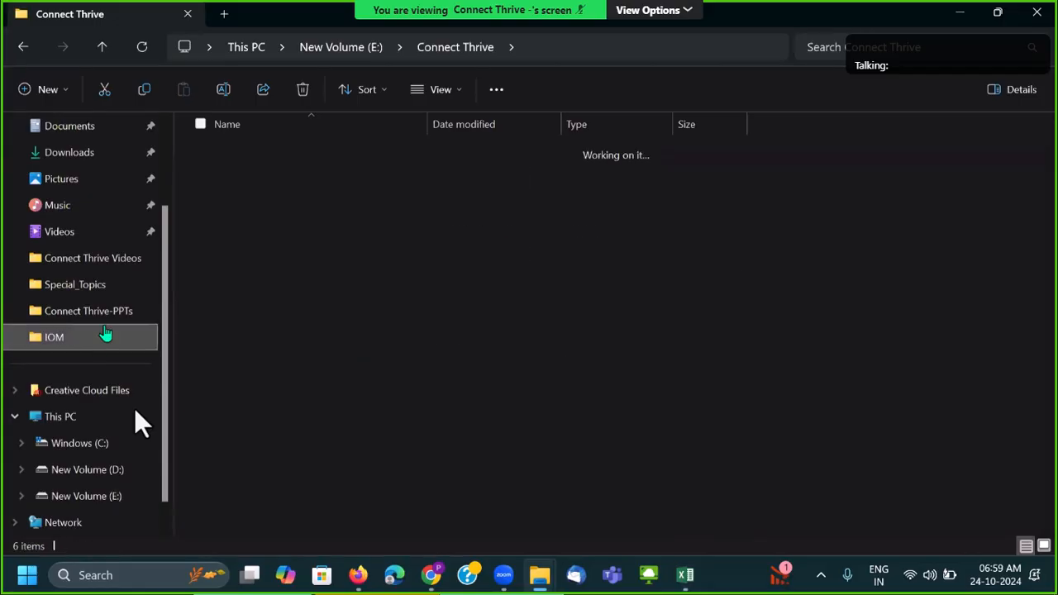
{"action": "left_click", "coordinate": [474, 48]}
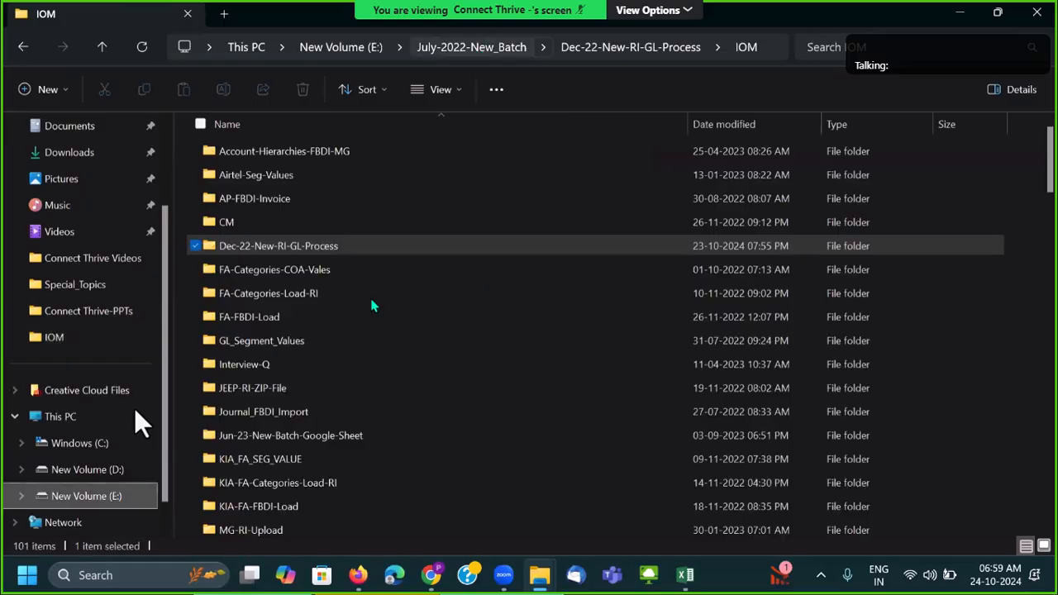
{"action": "scroll", "coordinate": [345, 401], "scroll_direction": "down", "scroll_amount": 2}
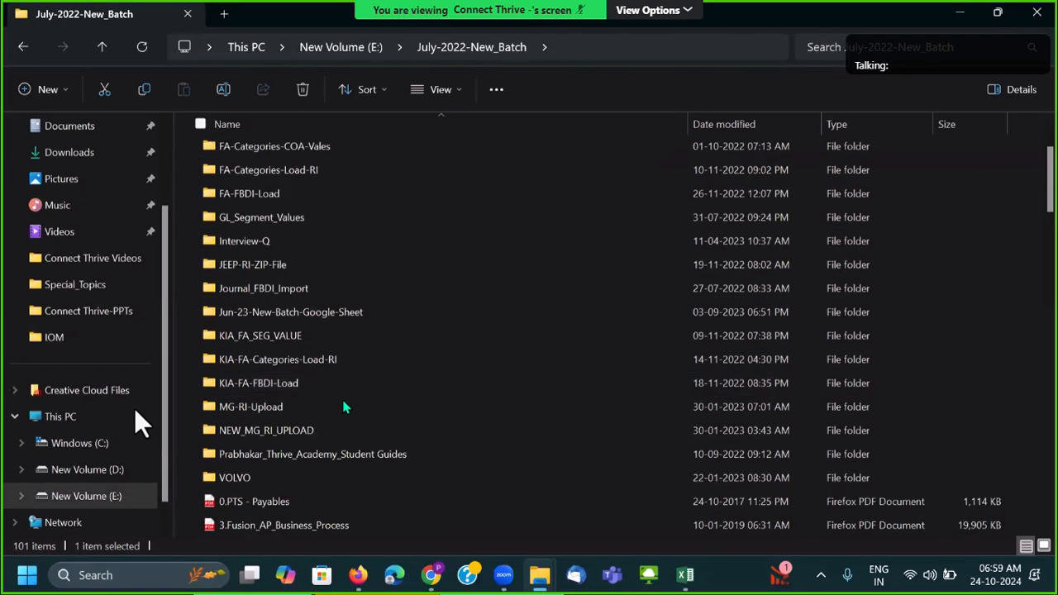
{"action": "scroll", "coordinate": [329, 381], "scroll_direction": "down", "scroll_amount": 4}
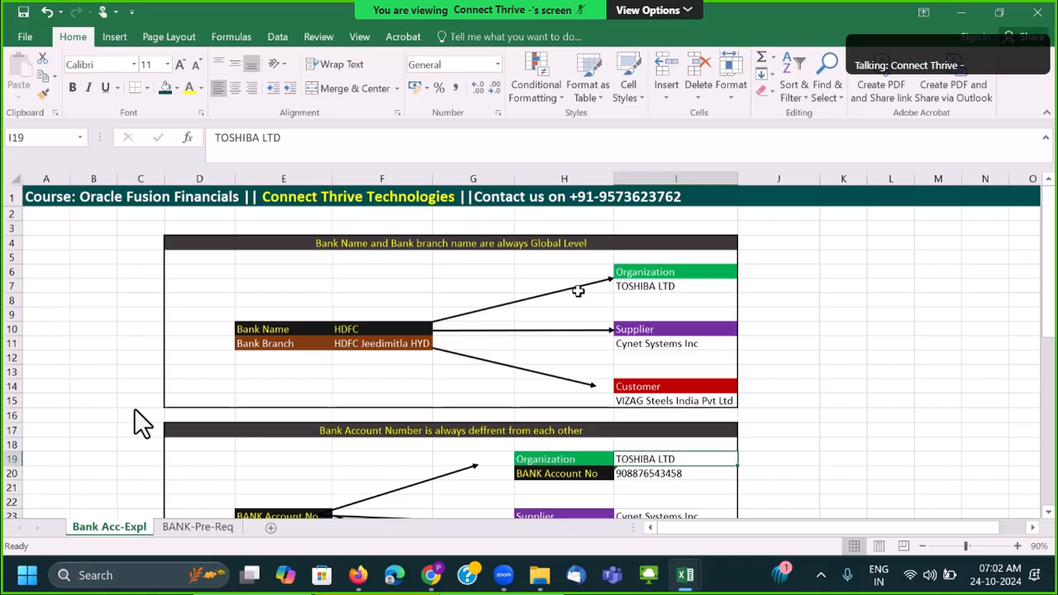
Examine the heading, bank name, bank branch and organization cells of the Global Level diagram in the Excel sheet.
{"action": "left_click", "coordinate": [368, 242]}
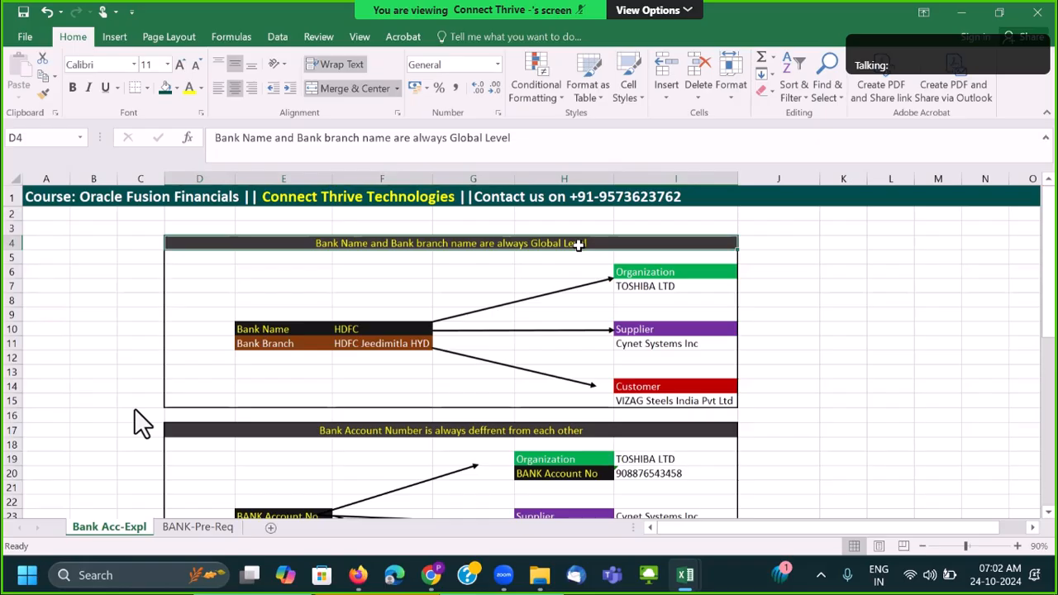
{"action": "left_click", "coordinate": [296, 333]}
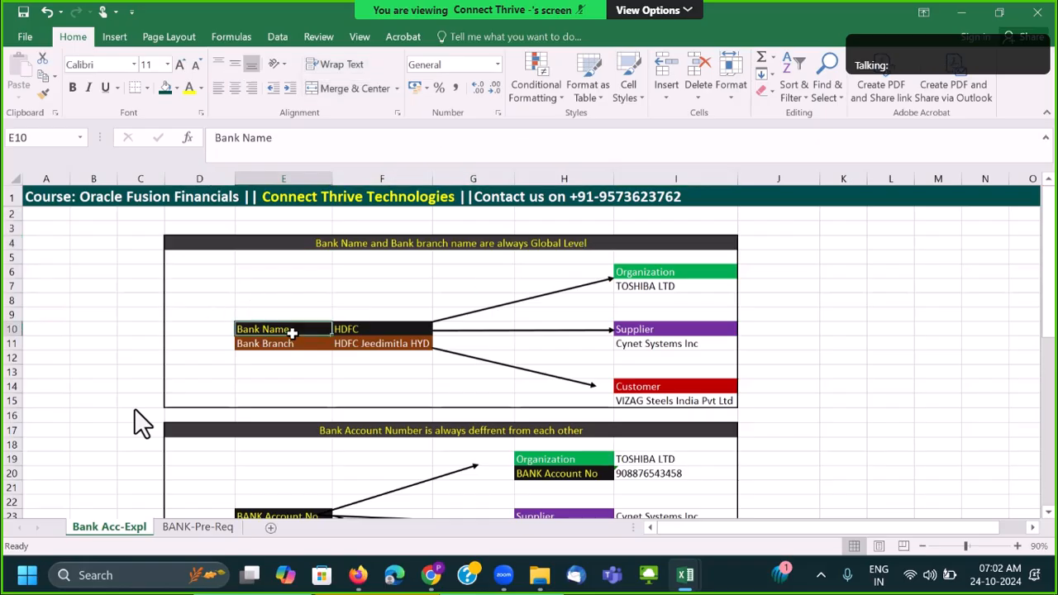
{"action": "left_click", "coordinate": [352, 332]}
{"action": "left_click", "coordinate": [341, 345]}
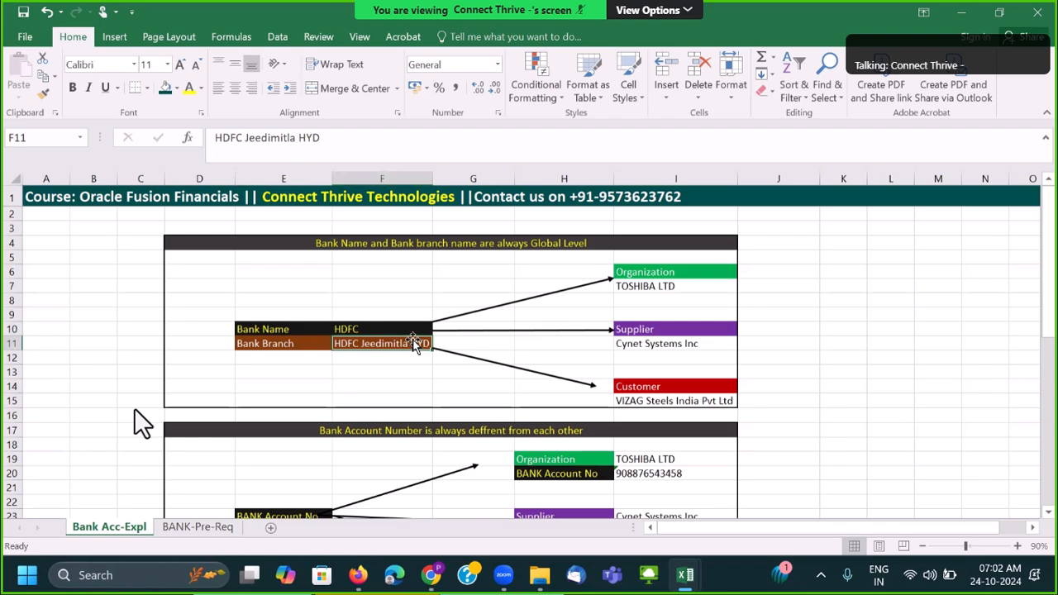
{"action": "left_click", "coordinate": [641, 274]}
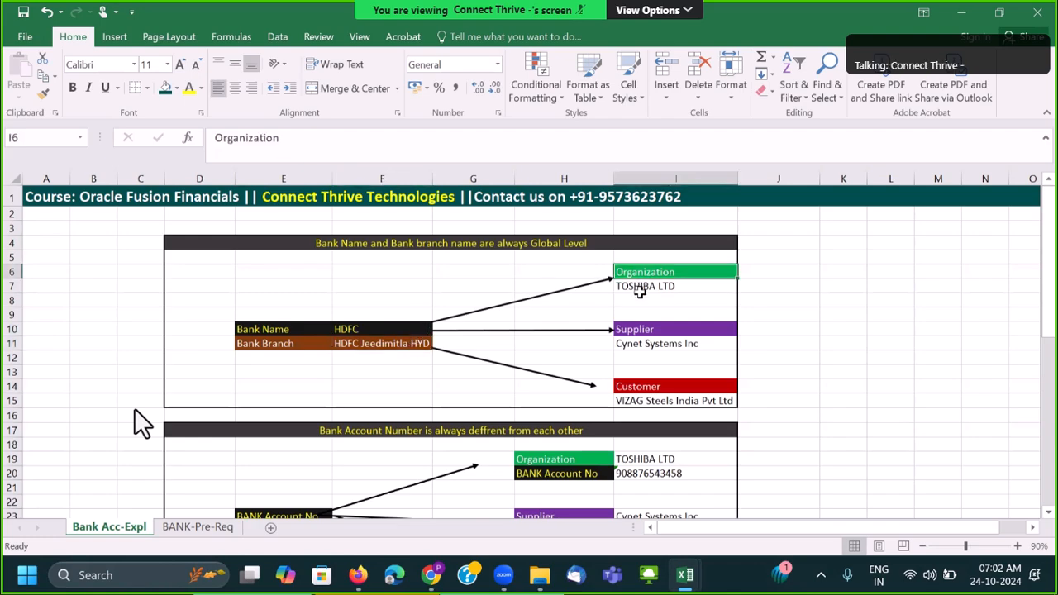
Append HYD to the names in the Global Level diagram: TOSHIBA LTD -HYD, Cynet Systems Inc - HYD and VIZAG Steels India Pvt Ltd-HYD.
{"action": "left_click", "coordinate": [637, 294]}
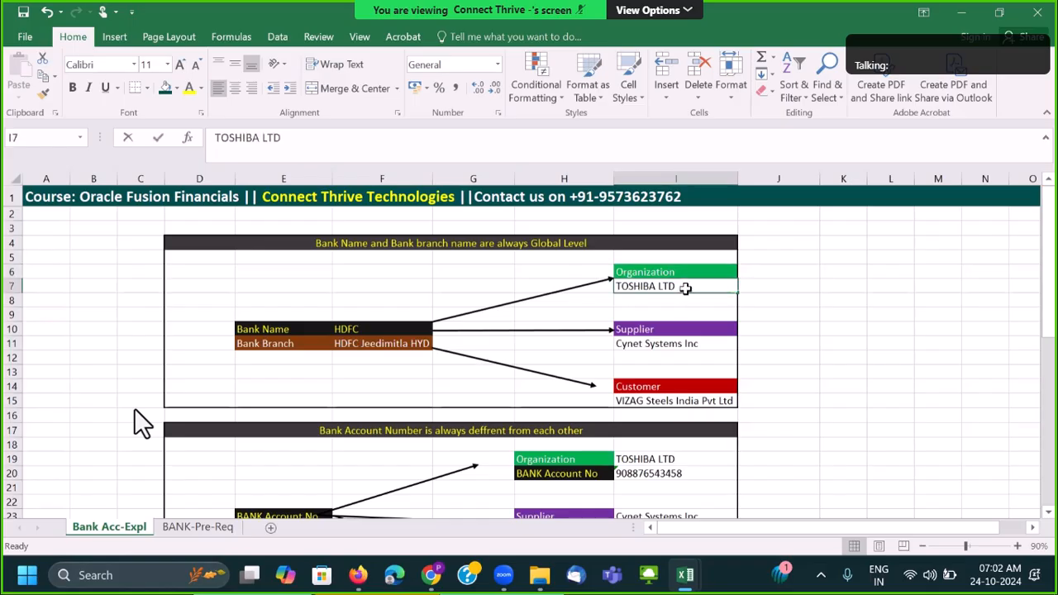
{"action": "double_click", "coordinate": [686, 288]}
{"action": "type", "text": "-HYD"}
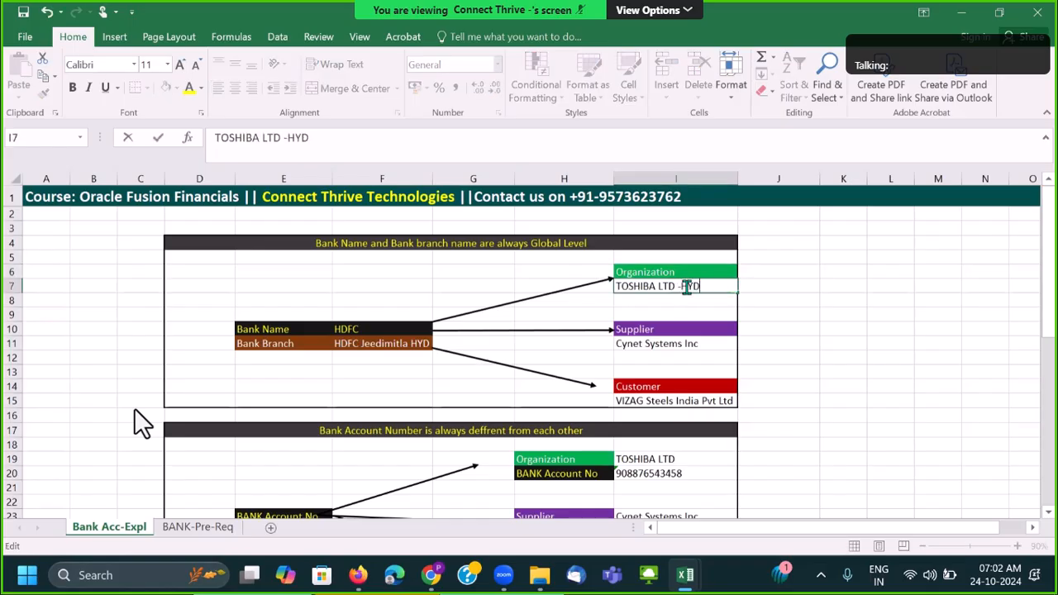
{"action": "left_click", "coordinate": [722, 344]}
{"action": "double_click", "coordinate": [722, 343]}
{"action": "type", "text": "- HYD"}
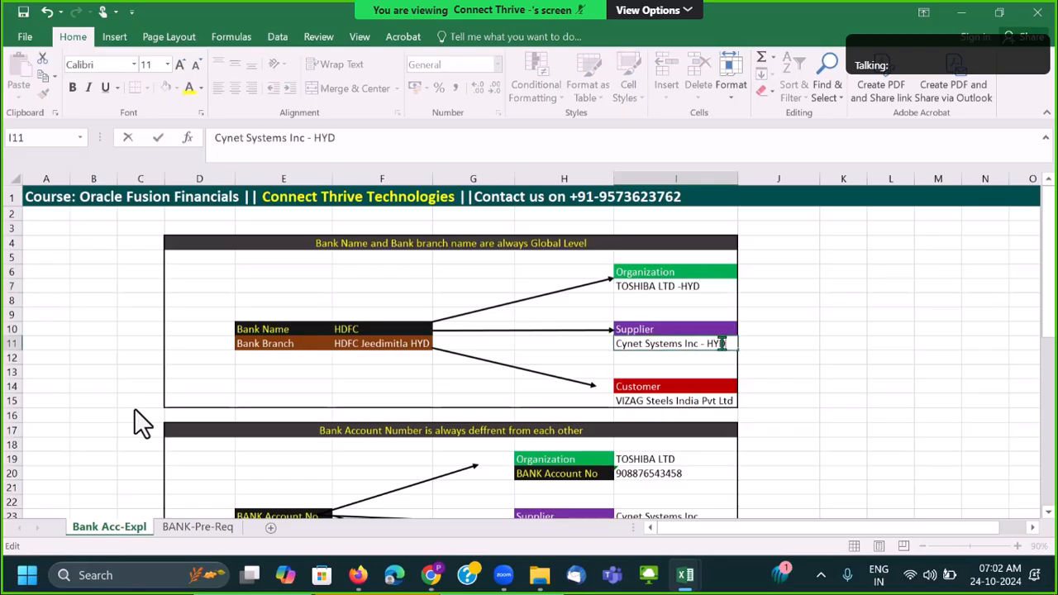
{"action": "left_click", "coordinate": [734, 400]}
{"action": "left_click", "coordinate": [402, 154]}
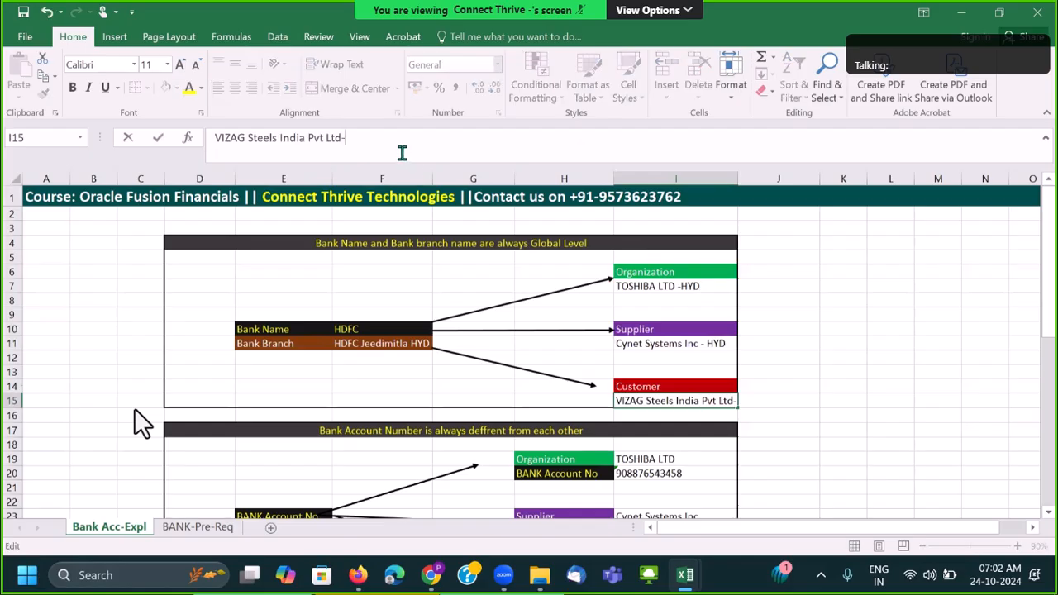
{"action": "type", "text": "-HYD"}
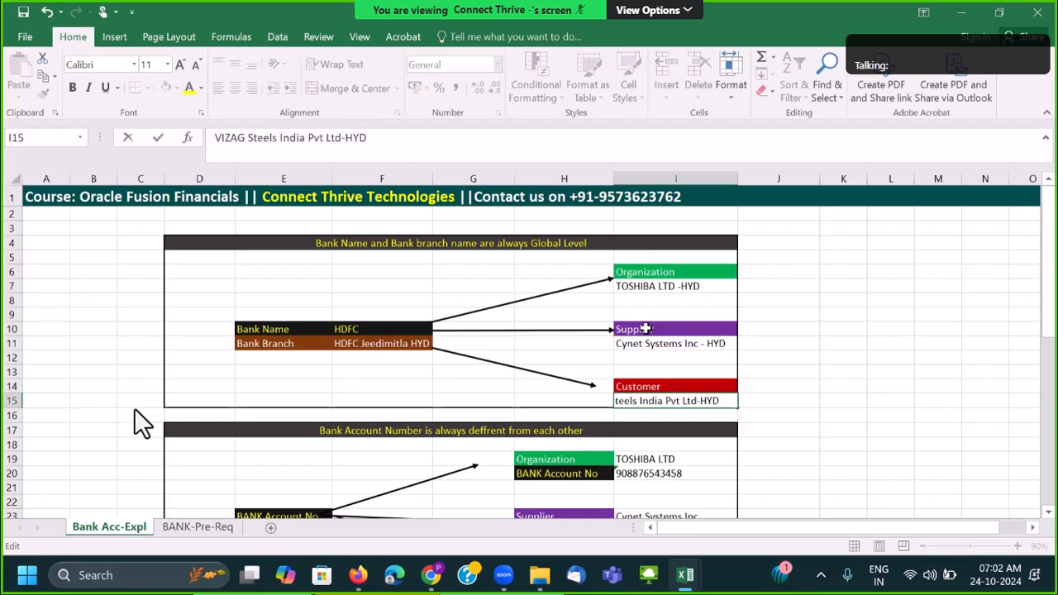
{"action": "left_click", "coordinate": [799, 358]}
Widen column I to fit the customer name and extend the short arrows to reach the Customer and lower Organization labels.
{"action": "left_click_drag", "start_coordinate": [739, 188], "coordinate": [761, 188]}
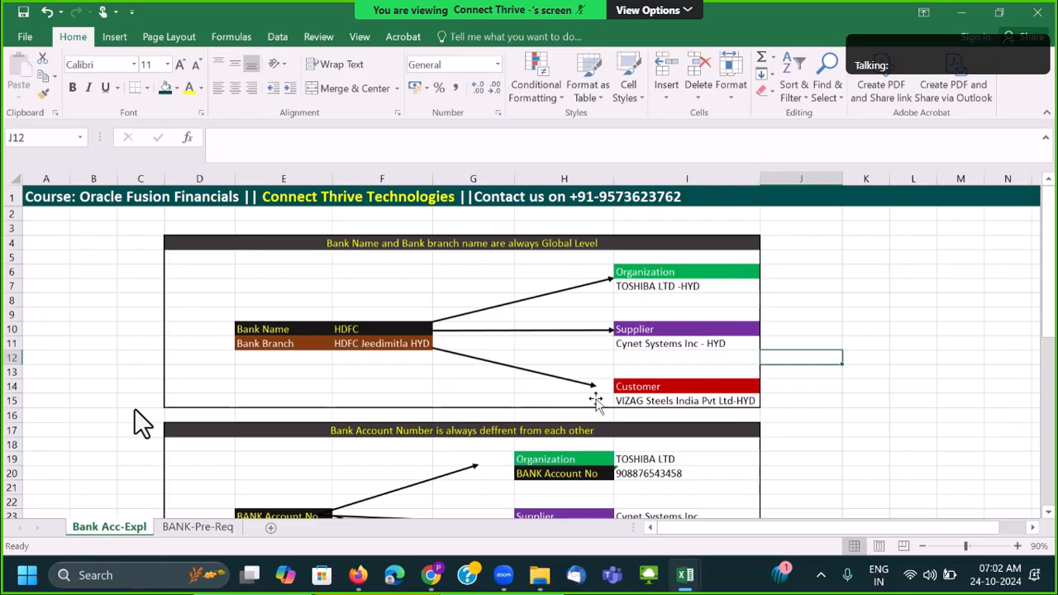
{"action": "left_click", "coordinate": [599, 387]}
{"action": "left_click_drag", "start_coordinate": [597, 387], "coordinate": [616, 387]}
{"action": "left_click_drag", "start_coordinate": [478, 465], "coordinate": [514, 456]}
{"action": "left_click", "coordinate": [494, 389]}
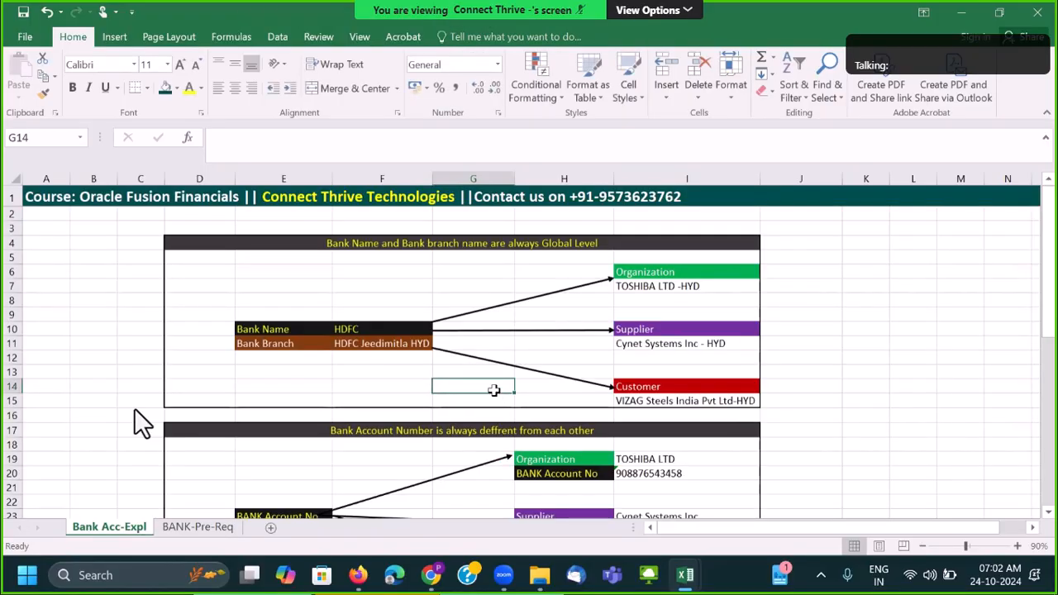
Highlight the organization, supplier and customer entries in the Global Level diagram for review.
{"action": "left_click_drag", "start_coordinate": [671, 287], "coordinate": [679, 404]}
{"action": "left_click", "coordinate": [659, 342]}
{"action": "left_click", "coordinate": [661, 398]}
{"action": "left_click_drag", "start_coordinate": [647, 281], "coordinate": [646, 401]}
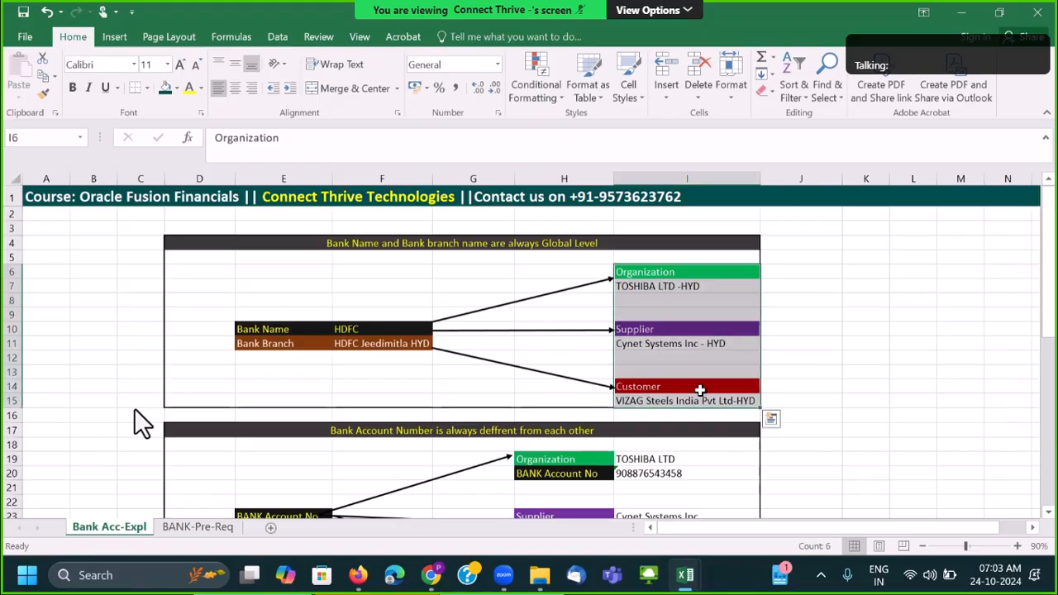
Examine the bank branch cells against the organization and supplier entries in the Global Level diagram.
{"action": "left_click_drag", "start_coordinate": [272, 344], "coordinate": [425, 345]}
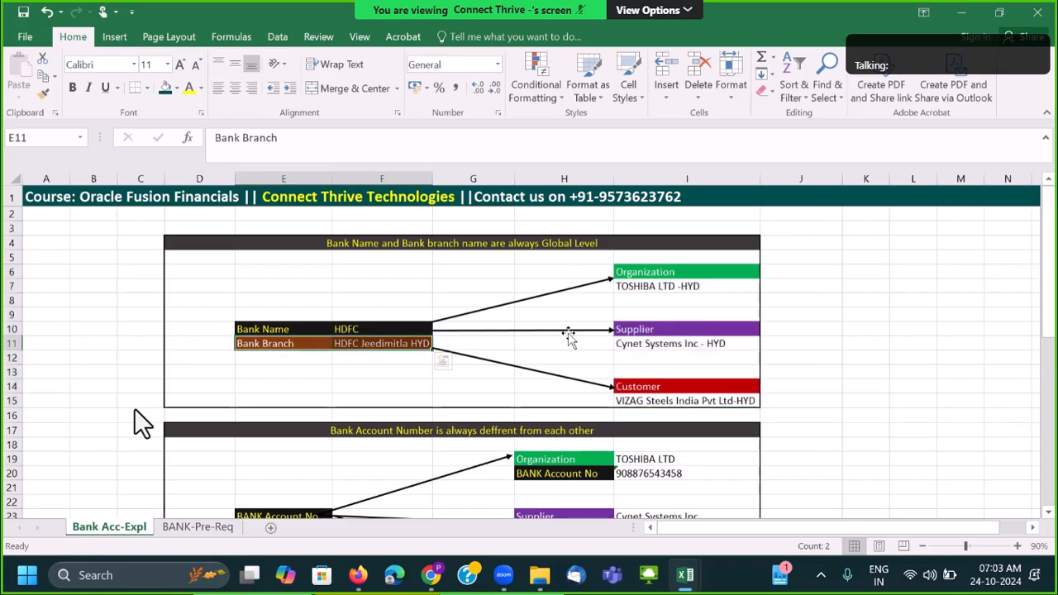
{"action": "left_click", "coordinate": [666, 277]}
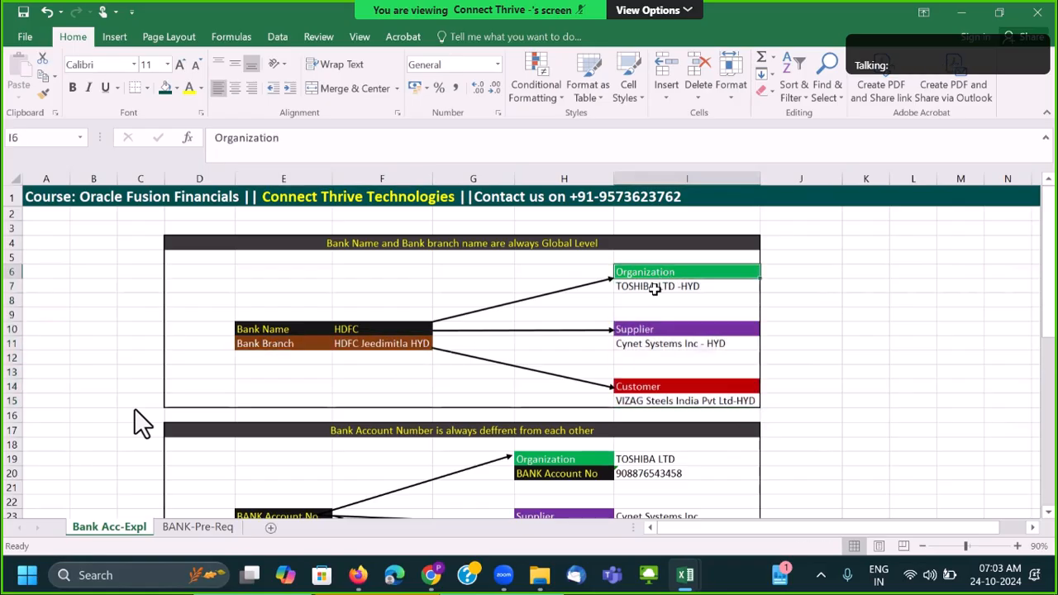
{"action": "left_click", "coordinate": [276, 344]}
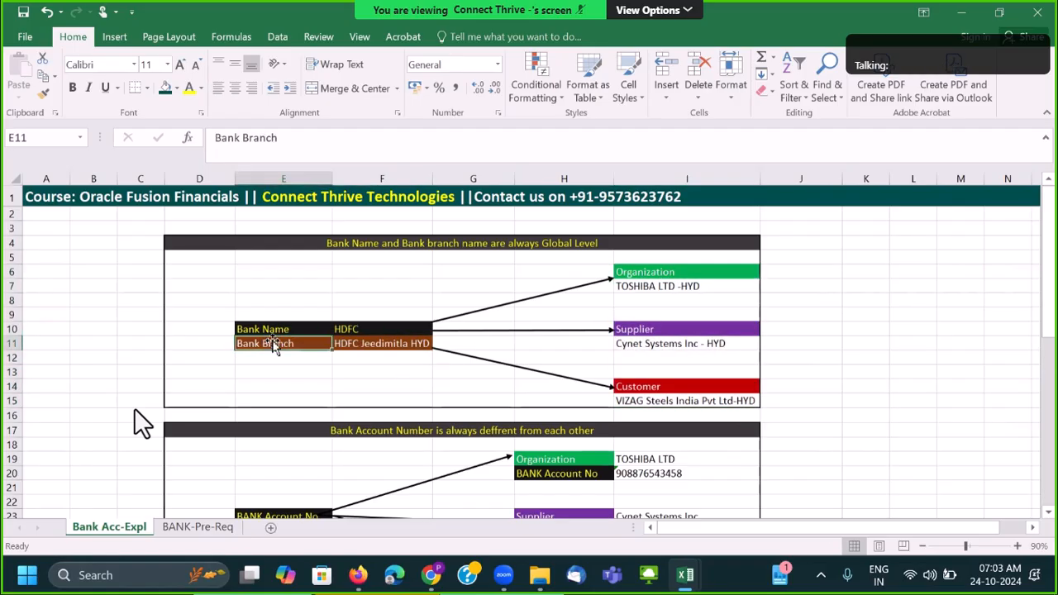
{"action": "left_click", "coordinate": [385, 342]}
{"action": "left_click", "coordinate": [656, 348]}
{"action": "left_click", "coordinate": [364, 344]}
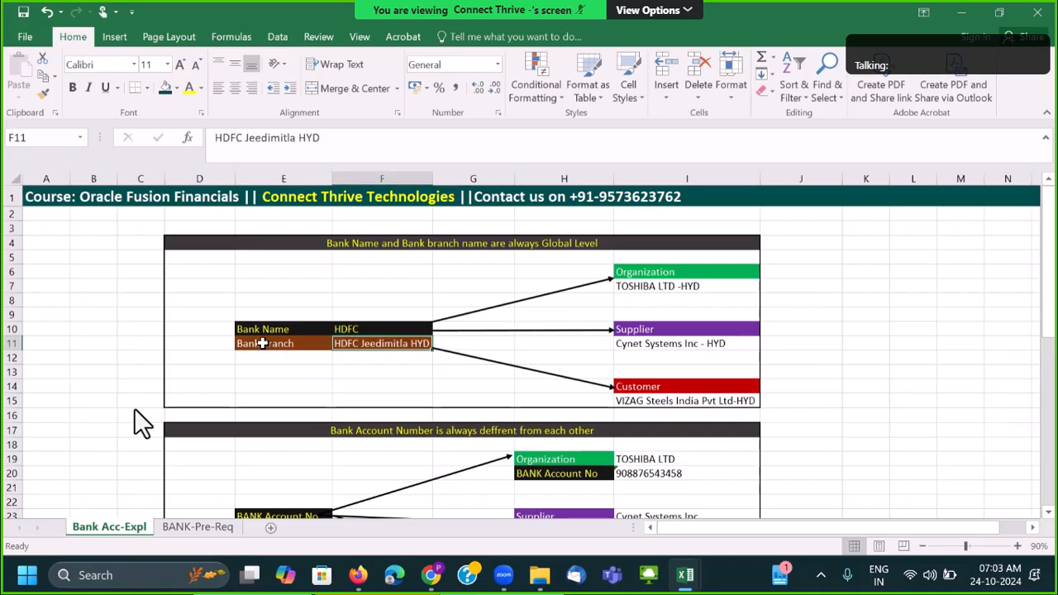
{"action": "scroll", "coordinate": [261, 343], "scroll_direction": "down", "scroll_amount": 1}
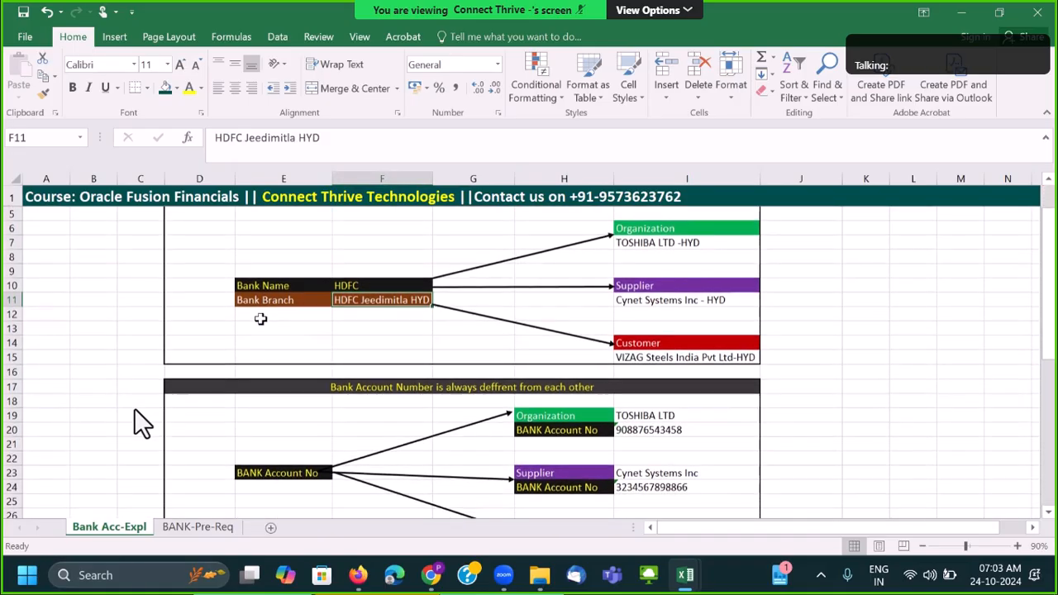
{"action": "left_click", "coordinate": [270, 303]}
{"action": "left_click", "coordinate": [347, 303]}
{"action": "left_click", "coordinate": [308, 289]}
{"action": "left_click", "coordinate": [355, 306]}
{"action": "scroll", "coordinate": [409, 335], "scroll_direction": "up", "scroll_amount": 1}
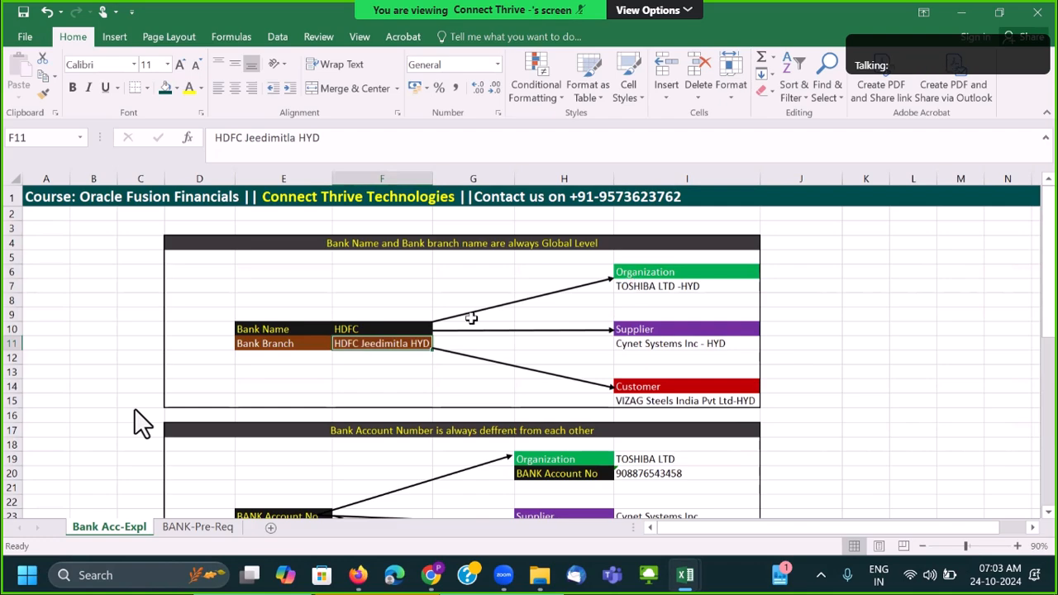
Review the bank name, bank branch and Organization cells, then highlight the whole Global Level diagram from its heading to the customer name.
{"action": "left_click", "coordinate": [300, 330]}
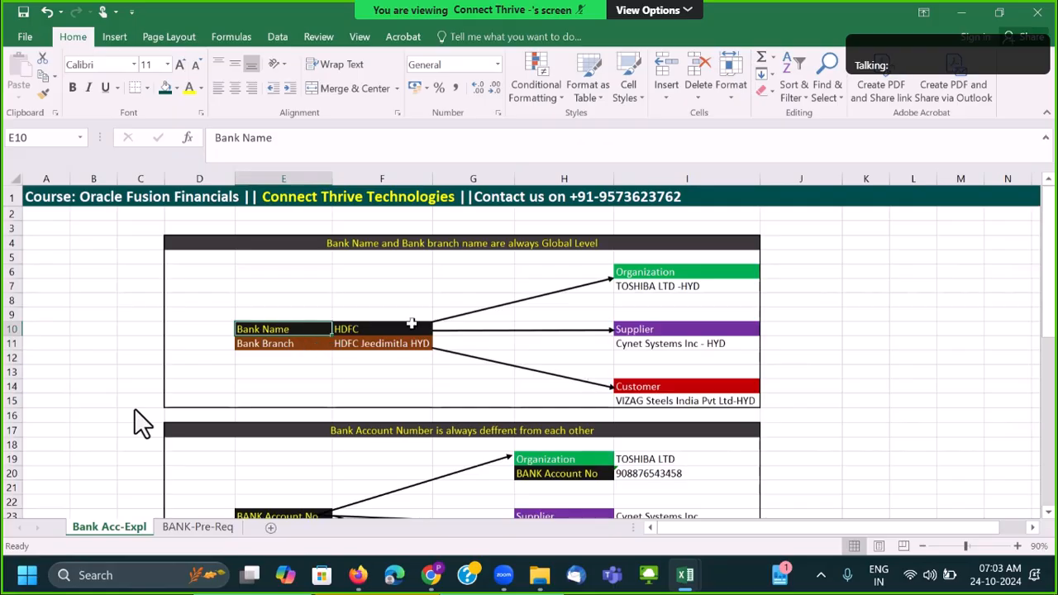
{"action": "key", "text": "Right"}
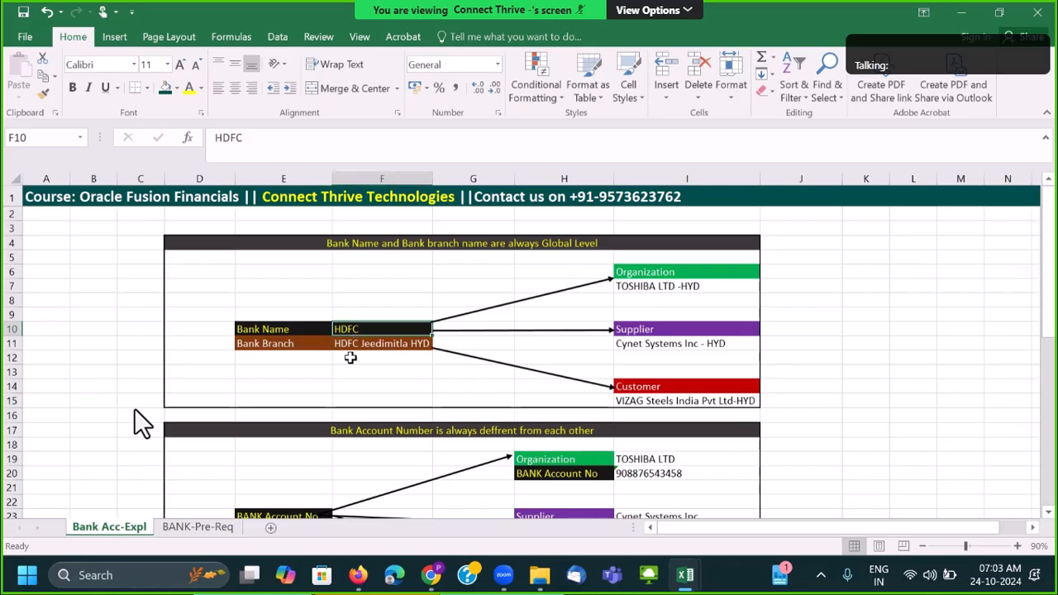
{"action": "left_click", "coordinate": [302, 342]}
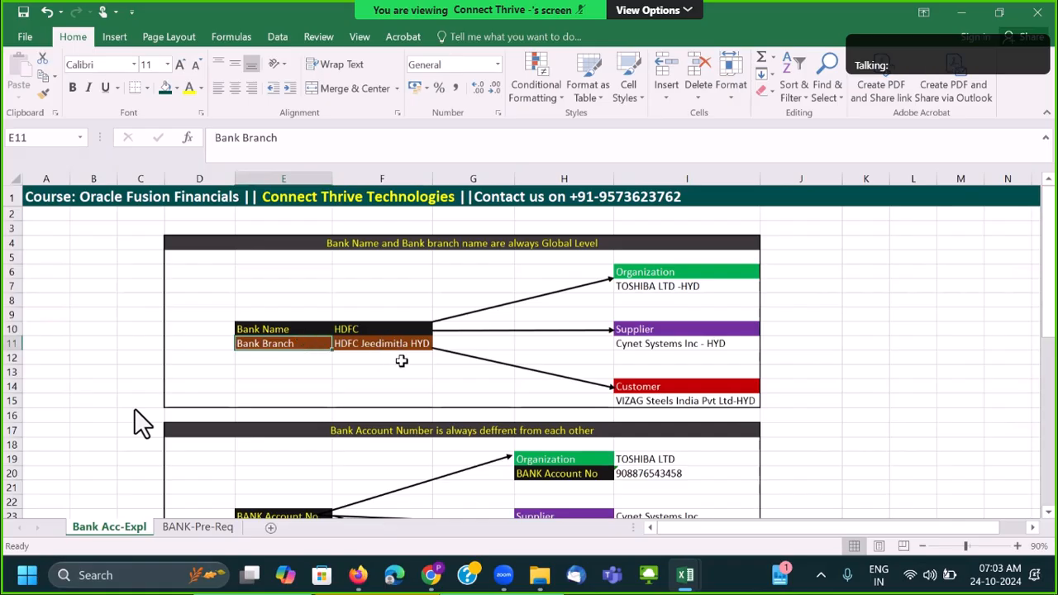
{"action": "left_click", "coordinate": [639, 273]}
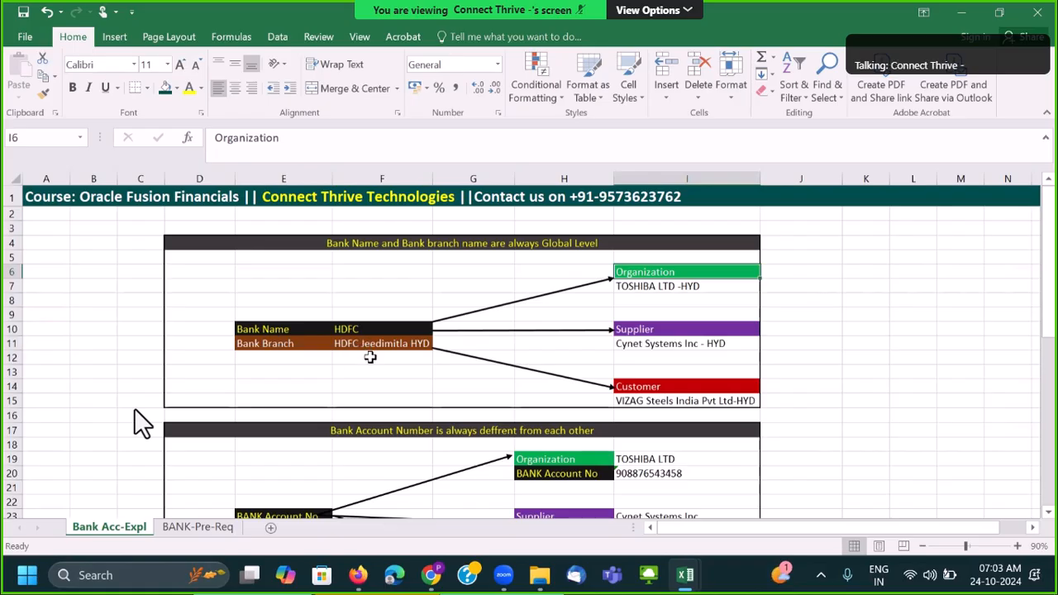
{"action": "left_click_drag", "start_coordinate": [372, 245], "coordinate": [666, 400]}
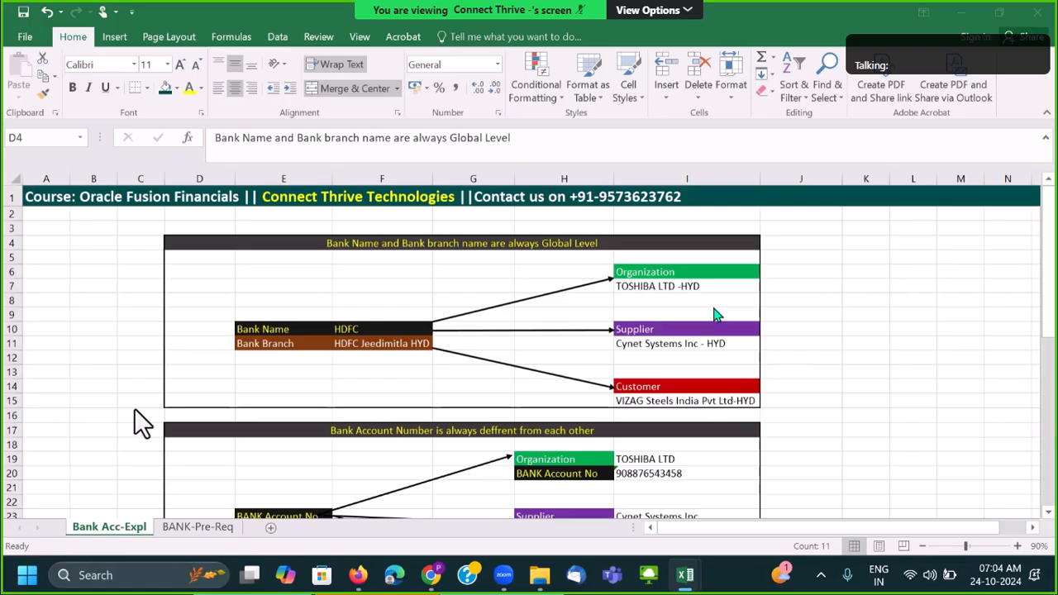
{"action": "left_click", "coordinate": [707, 343]}
Examine the Bank Account Number diagram's heading and the account number of the organization, supplier and customer.
{"action": "scroll", "coordinate": [707, 343], "scroll_direction": "down", "scroll_amount": 4}
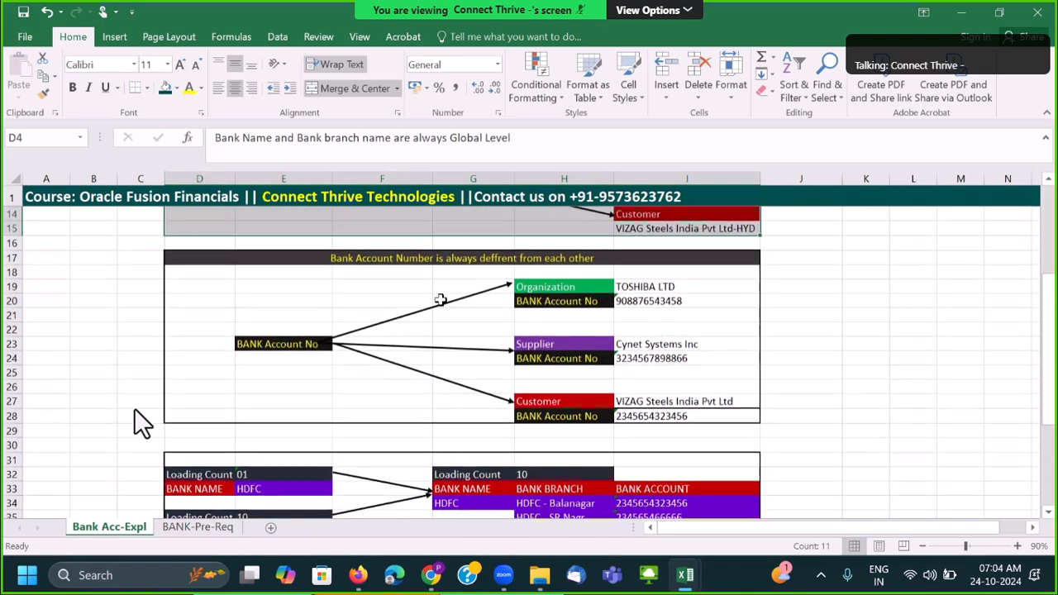
{"action": "left_click", "coordinate": [405, 260]}
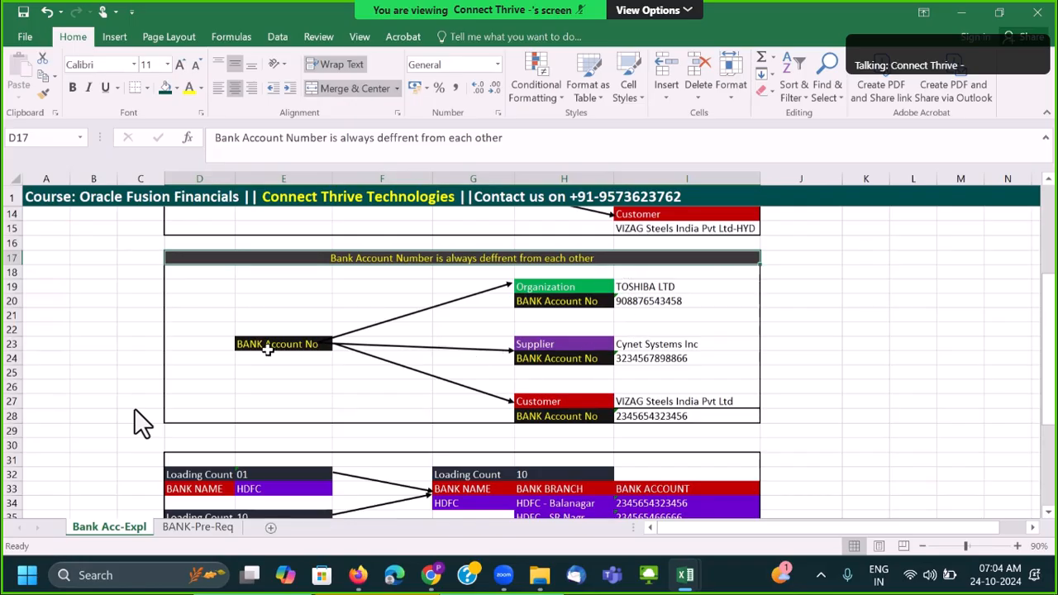
{"action": "left_click", "coordinate": [263, 346]}
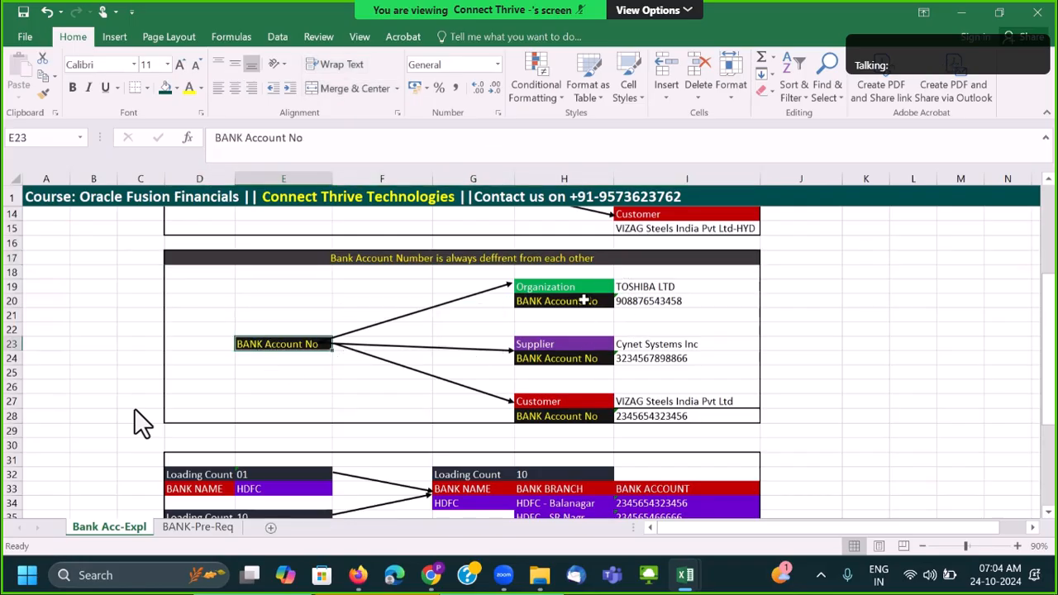
{"action": "left_click", "coordinate": [574, 295]}
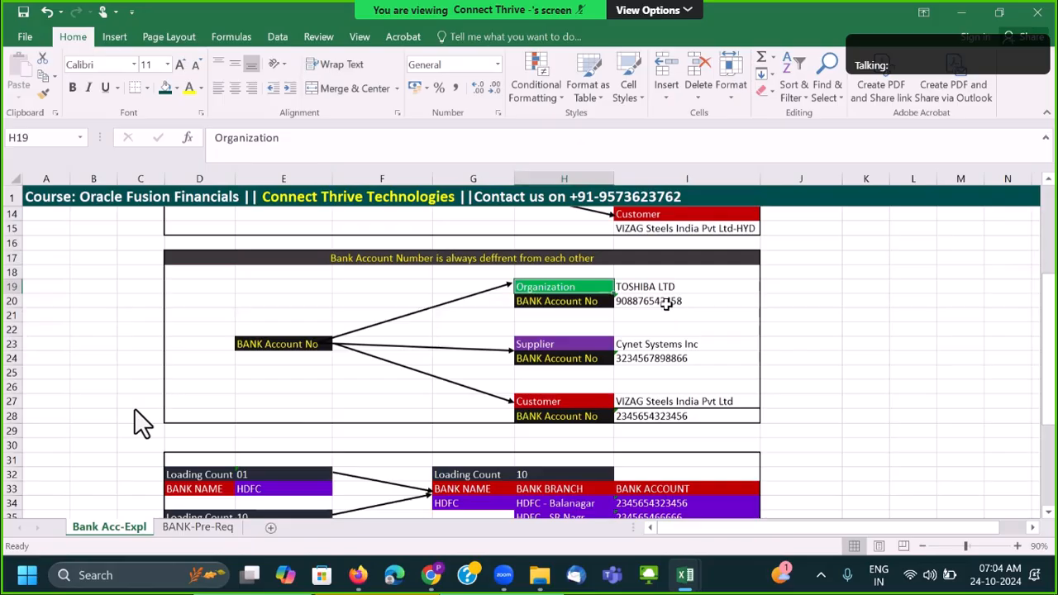
{"action": "left_click", "coordinate": [663, 303]}
{"action": "left_click", "coordinate": [547, 350]}
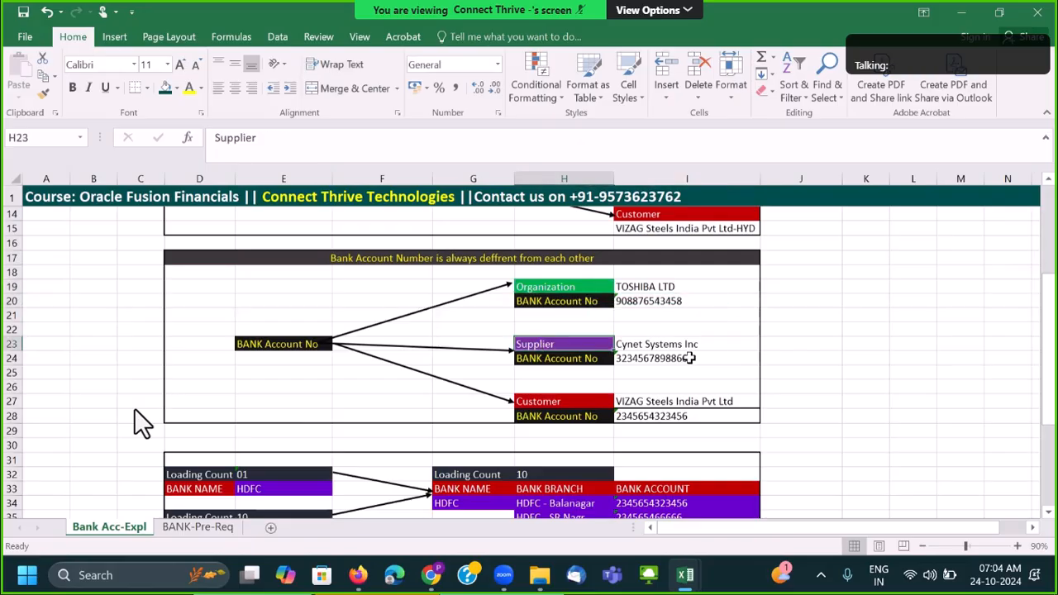
{"action": "left_click", "coordinate": [690, 358]}
{"action": "left_click", "coordinate": [584, 409]}
{"action": "left_click", "coordinate": [691, 415]}
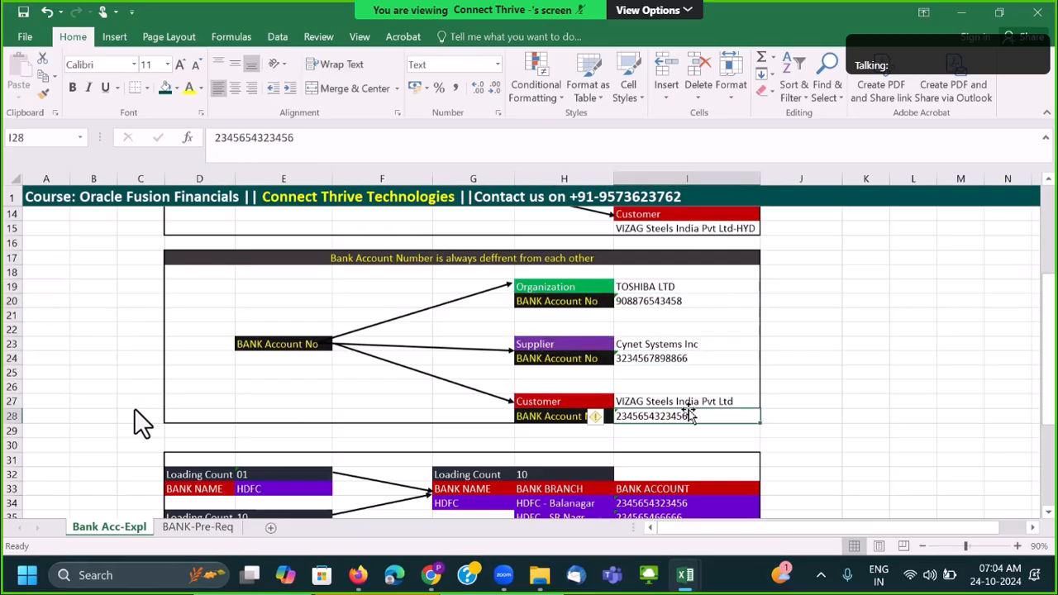
Highlight the organization, supplier and customer list at Global Level and the names with account numbers in the diagram below for comparison.
{"action": "scroll", "coordinate": [695, 401], "scroll_direction": "up", "scroll_amount": 4}
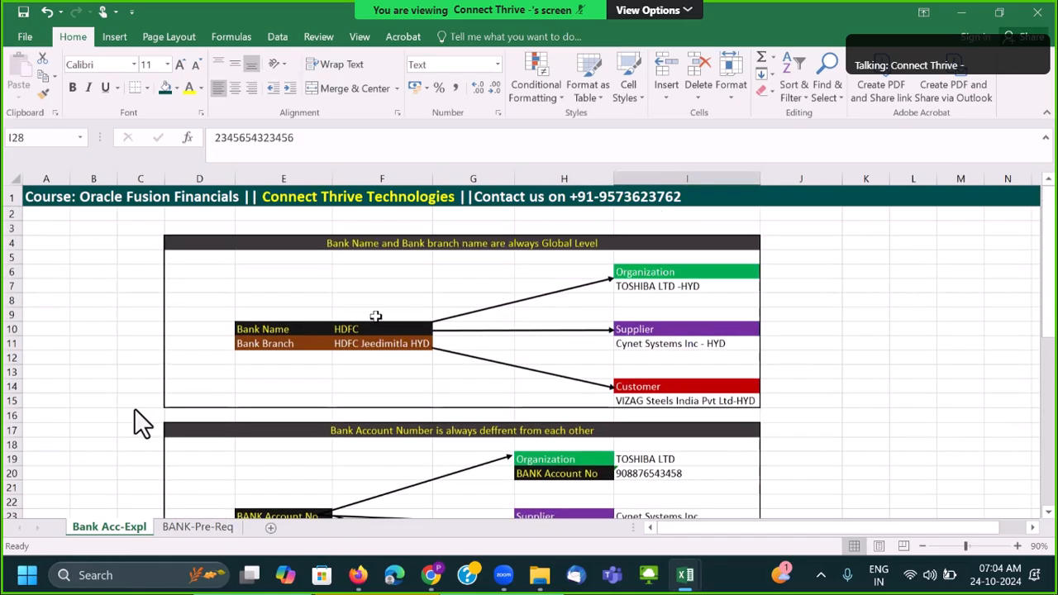
{"action": "left_click_drag", "start_coordinate": [682, 272], "coordinate": [682, 400]}
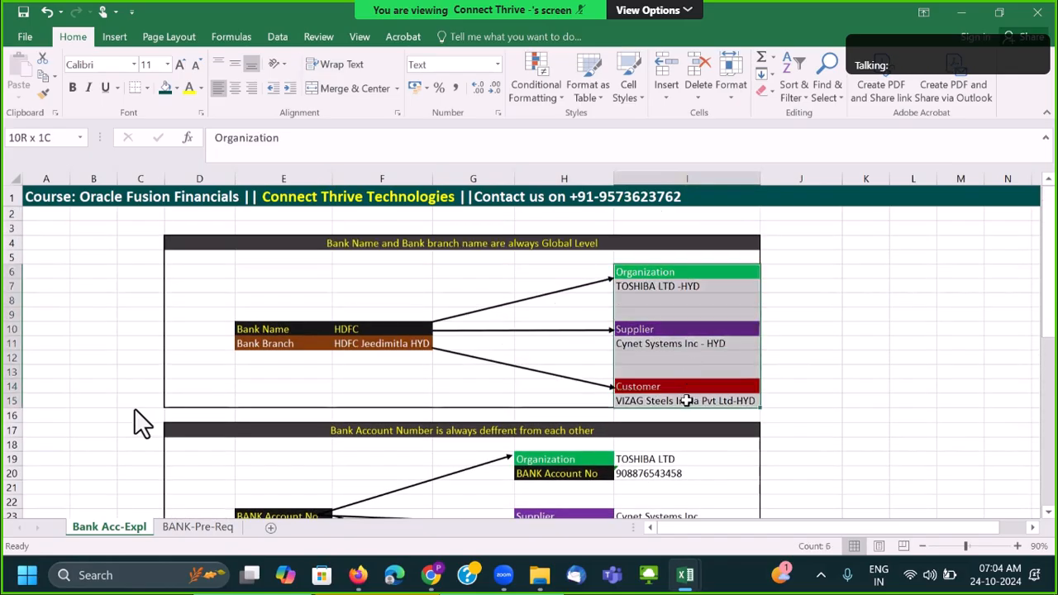
{"action": "scroll", "coordinate": [606, 330], "scroll_direction": "down", "scroll_amount": 1}
{"action": "scroll", "coordinate": [606, 331], "scroll_direction": "down", "scroll_amount": 3}
{"action": "left_click_drag", "start_coordinate": [636, 330], "coordinate": [653, 459]}
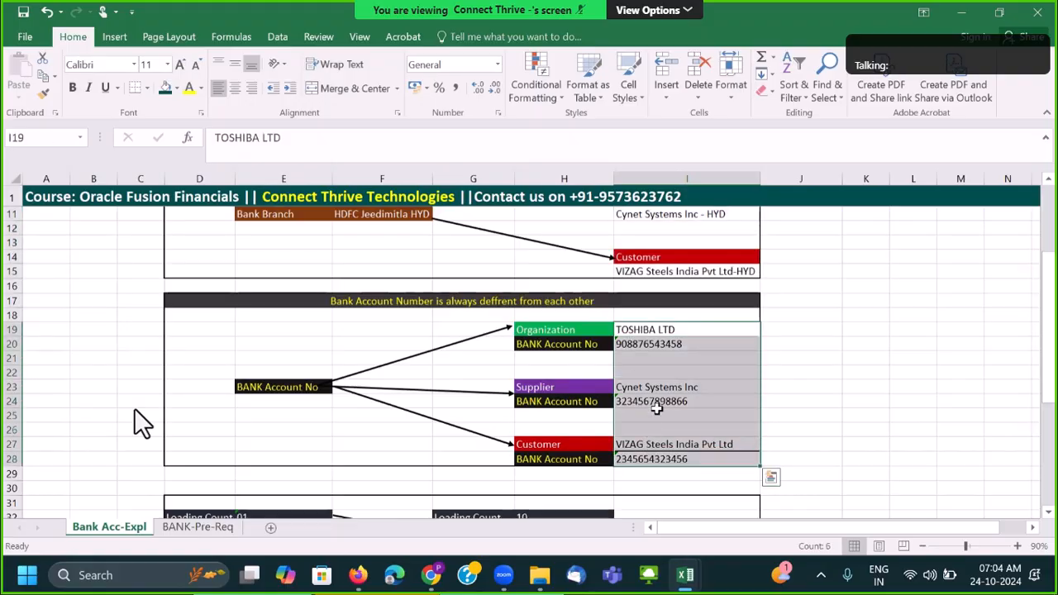
Try to copy the customer name cell's formatting onto its neighbouring cells in the Bank Account Number diagram.
{"action": "left_click", "coordinate": [652, 429]}
{"action": "left_click", "coordinate": [659, 446]}
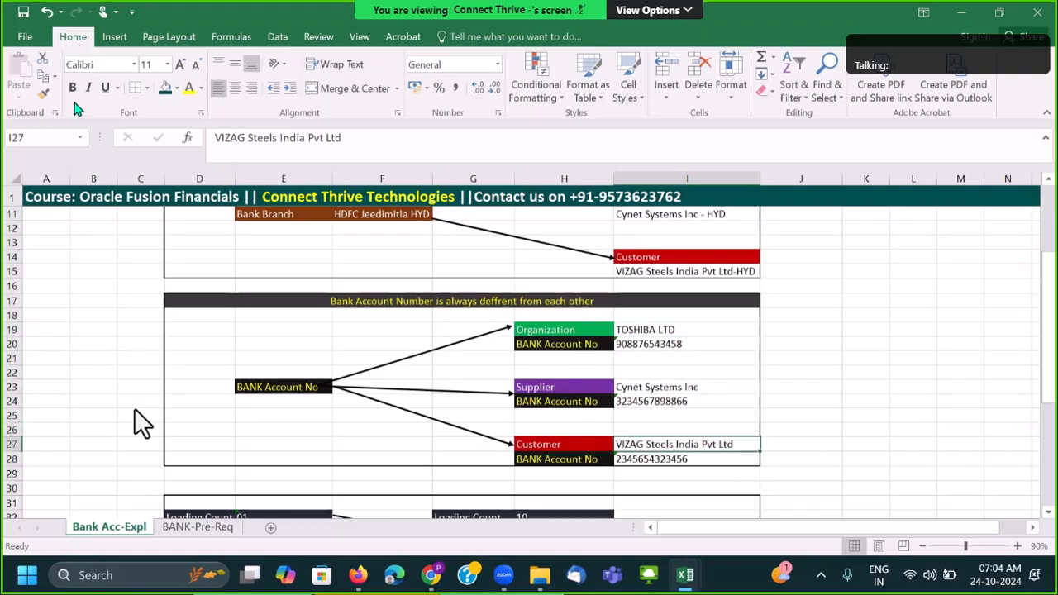
{"action": "left_click", "coordinate": [45, 96]}
{"action": "left_click_drag", "start_coordinate": [677, 431], "coordinate": [678, 458]}
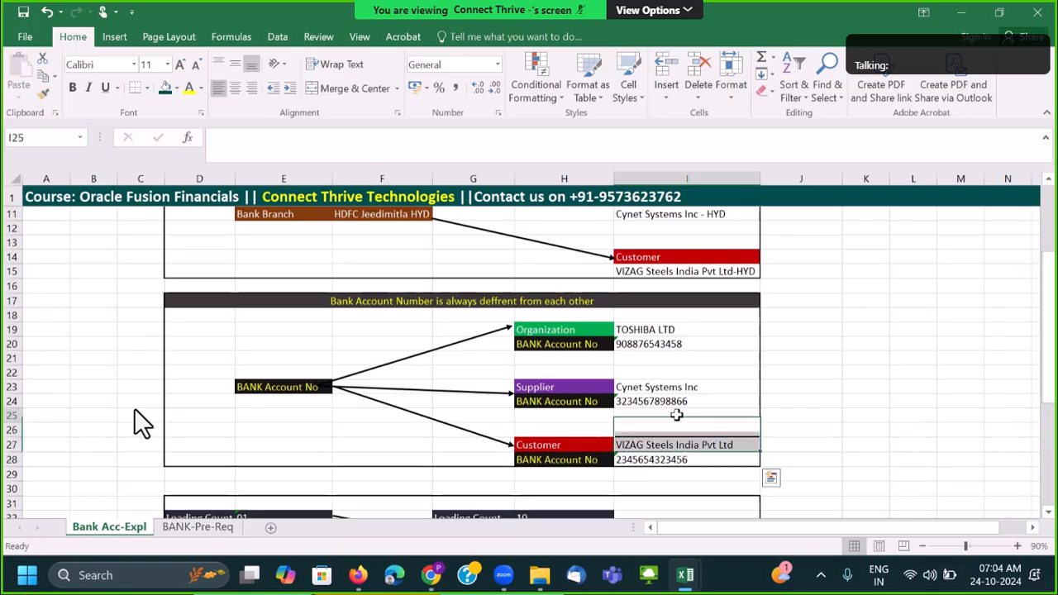
Try applying the formatting of empty cell I22 to cells I26:I28 around the customer entries, and undo it.
{"action": "left_click", "coordinate": [676, 416]}
{"action": "key", "text": "Up"}
{"action": "key", "text": "Up"}
{"action": "key", "text": "Up"}
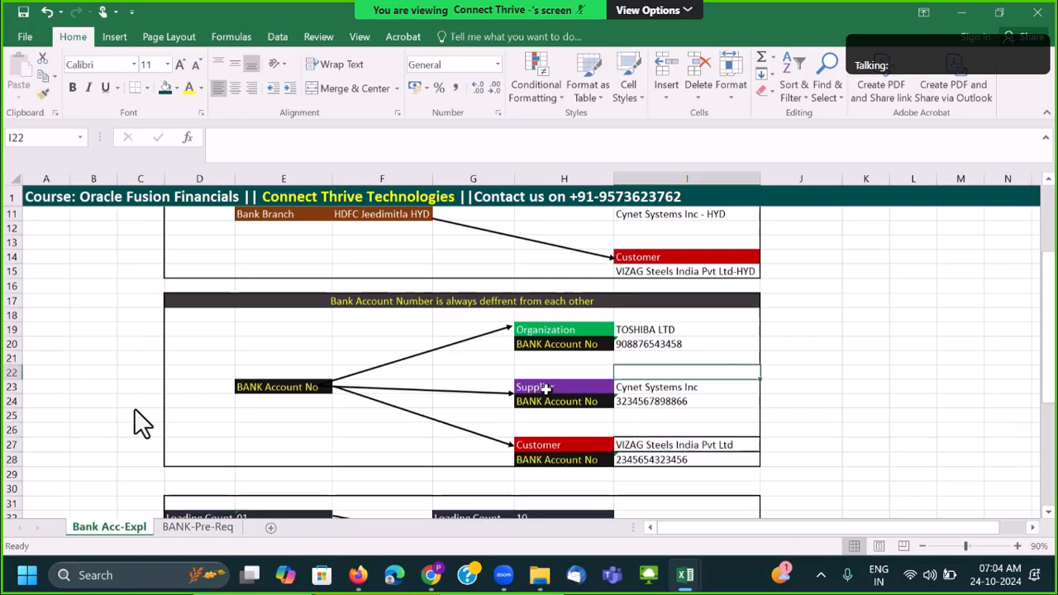
{"action": "left_click", "coordinate": [44, 94]}
{"action": "left_click_drag", "start_coordinate": [713, 430], "coordinate": [710, 465]}
{"action": "key", "text": "Up"}
{"action": "key", "text": "Up"}
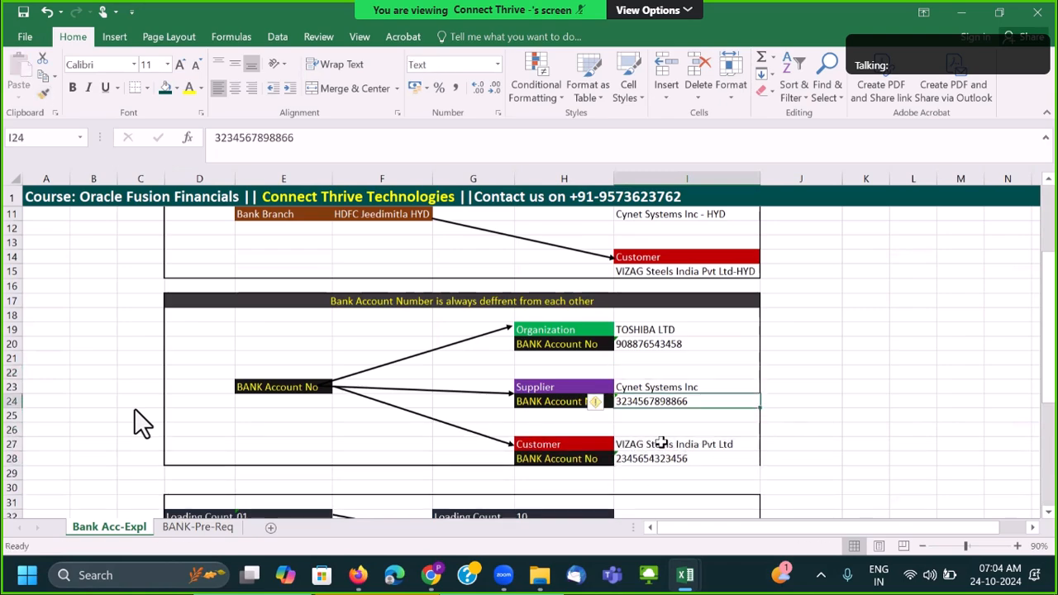
{"action": "key", "text": "ctrl+z"}
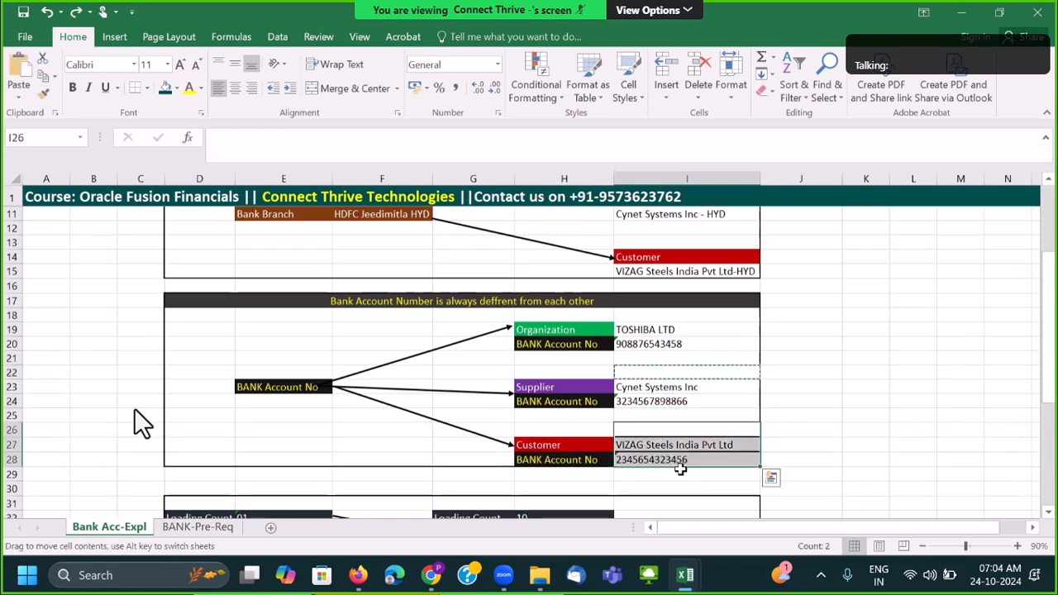
Copy the formatting of the supplier's account number cell I24 onto the cells below it, down to the customer's account number.
{"action": "left_click", "coordinate": [666, 403]}
{"action": "left_click", "coordinate": [44, 94]}
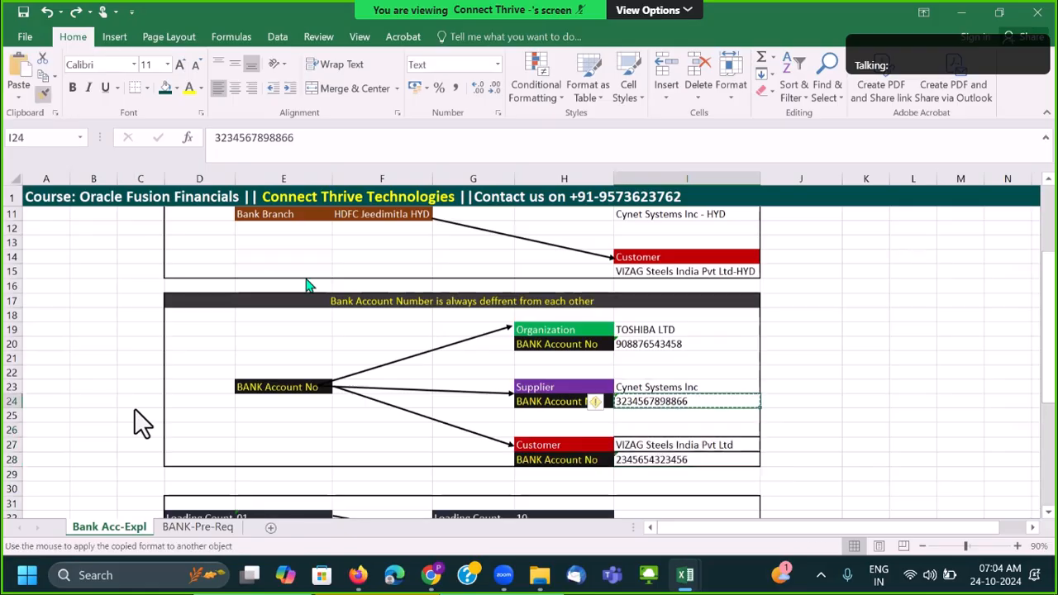
{"action": "left_click_drag", "start_coordinate": [681, 410], "coordinate": [683, 457]}
{"action": "left_click", "coordinate": [771, 386]}
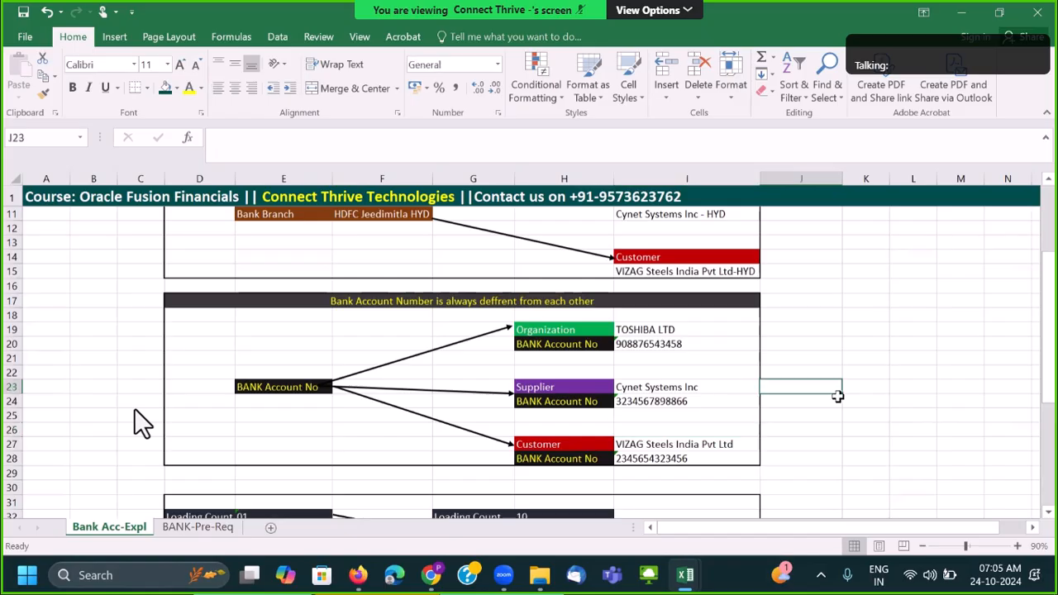
Auto-fit column D to the Loading Count label in the bank loading diagram below.
{"action": "left_click", "coordinate": [638, 401]}
{"action": "scroll", "coordinate": [637, 402], "scroll_direction": "down", "scroll_amount": 4}
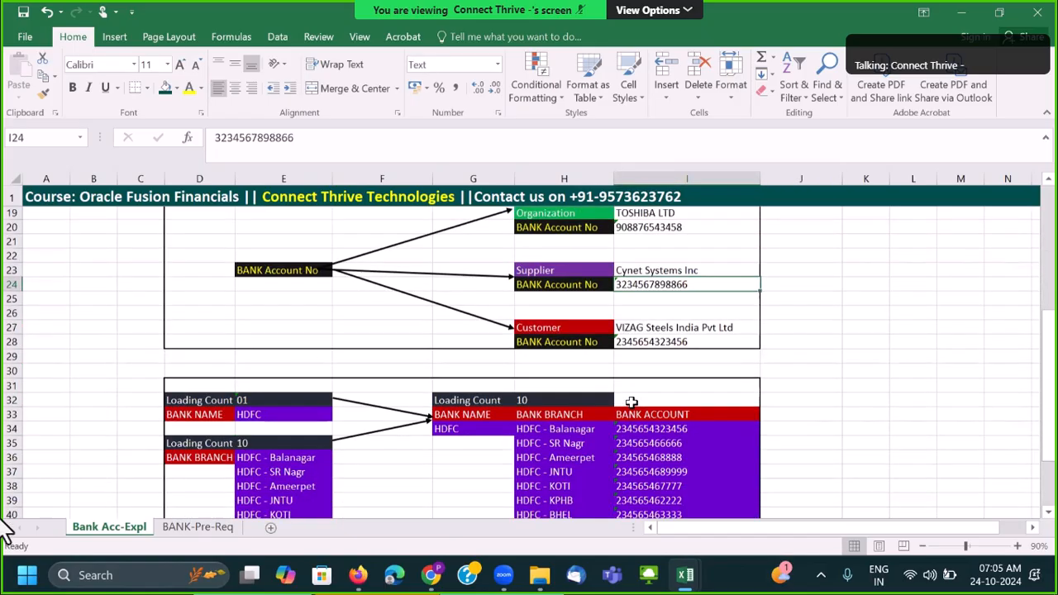
{"action": "scroll", "coordinate": [631, 402], "scroll_direction": "down", "scroll_amount": 1}
{"action": "left_click", "coordinate": [188, 345]}
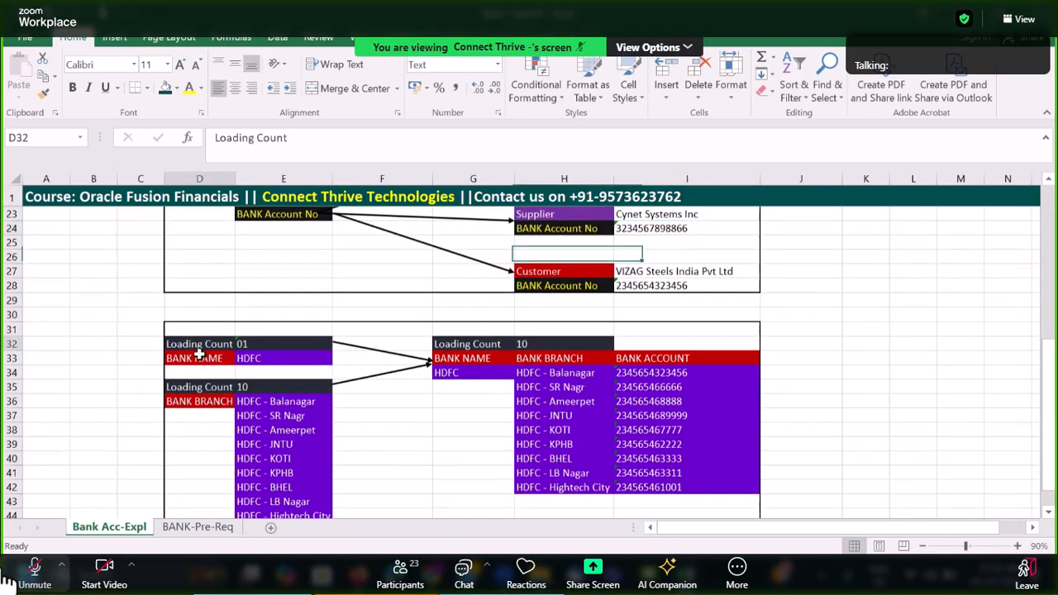
{"action": "double_click", "coordinate": [232, 181]}
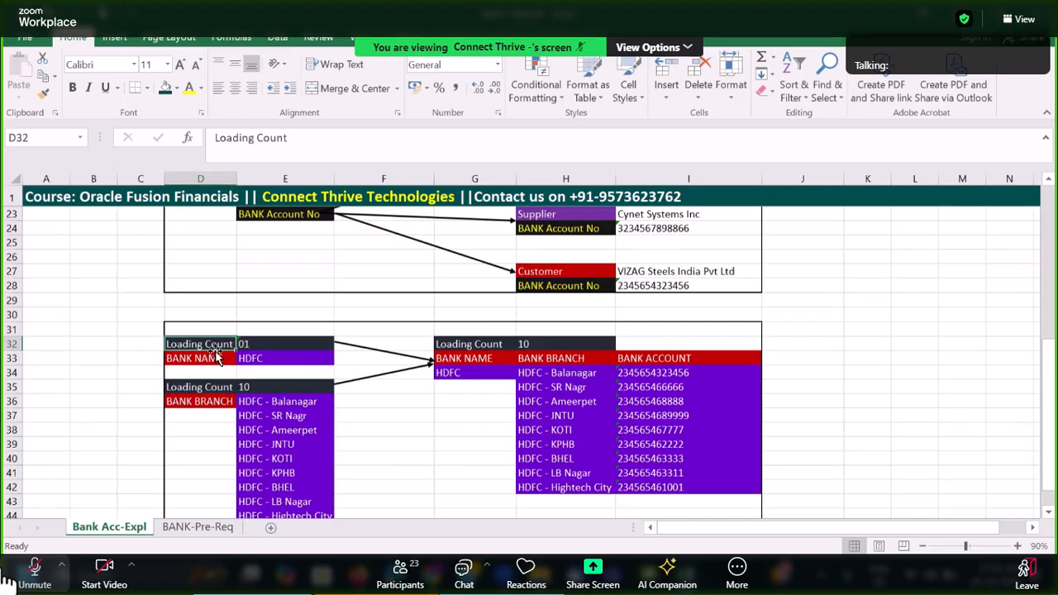
Examine the loading counts, bank name, bank branch and bank account headings in the bank loading diagram.
{"action": "left_click", "coordinate": [273, 349]}
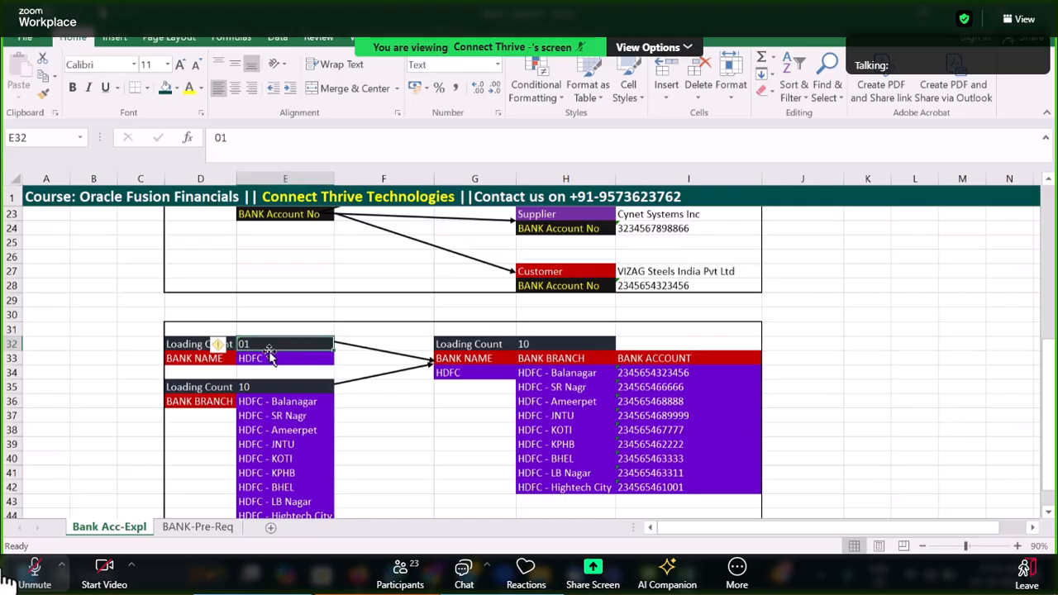
{"action": "left_click", "coordinate": [194, 360]}
{"action": "left_click", "coordinate": [277, 364]}
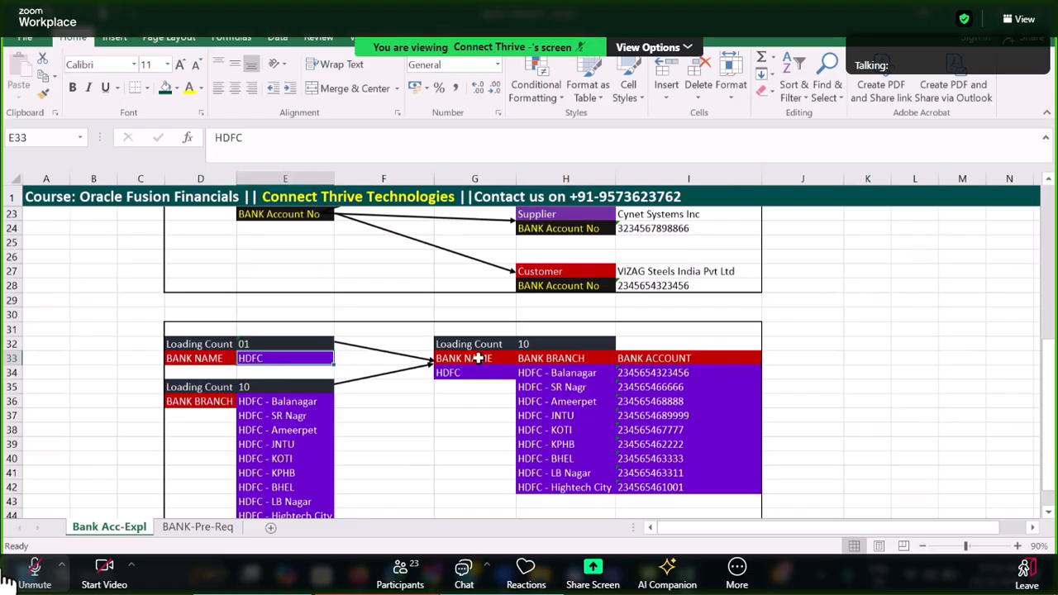
{"action": "left_click", "coordinate": [478, 348]}
{"action": "left_click", "coordinate": [569, 347]}
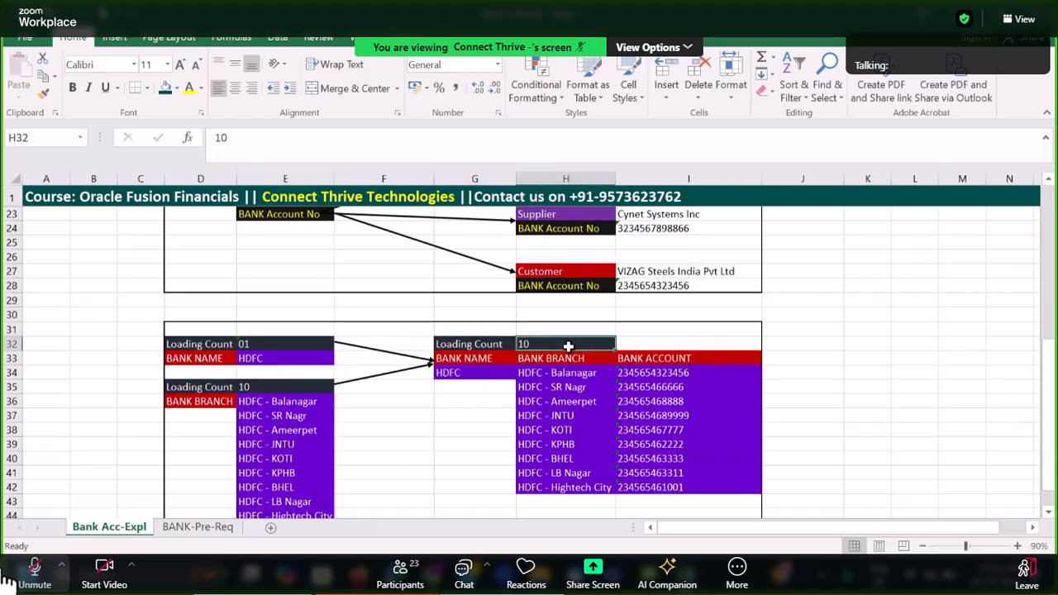
{"action": "left_click", "coordinate": [494, 358]}
{"action": "left_click", "coordinate": [566, 359]}
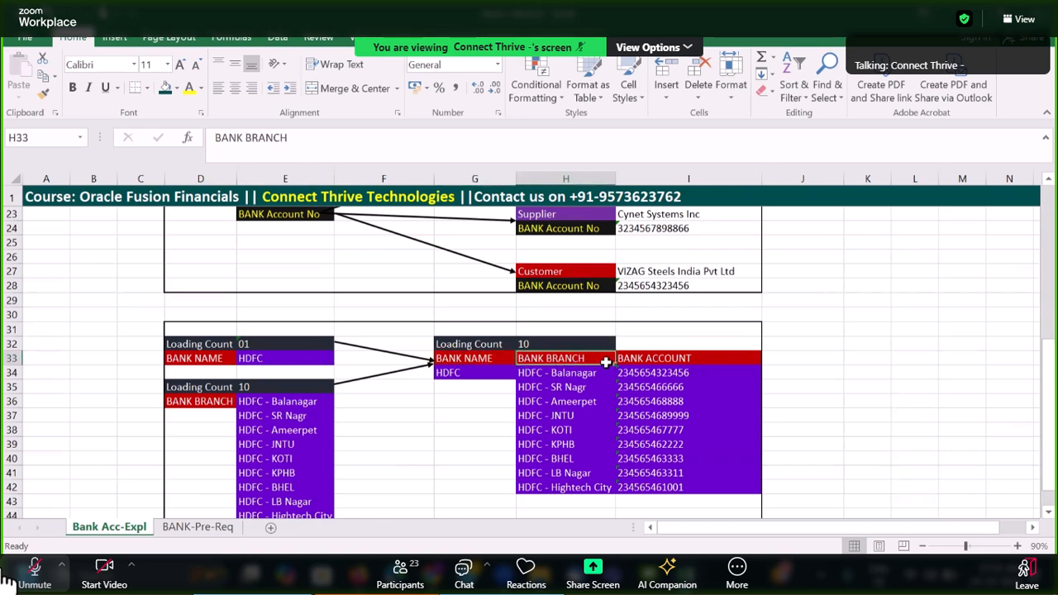
{"action": "left_click", "coordinate": [680, 364]}
{"action": "scroll", "coordinate": [664, 379], "scroll_direction": "down", "scroll_amount": 2}
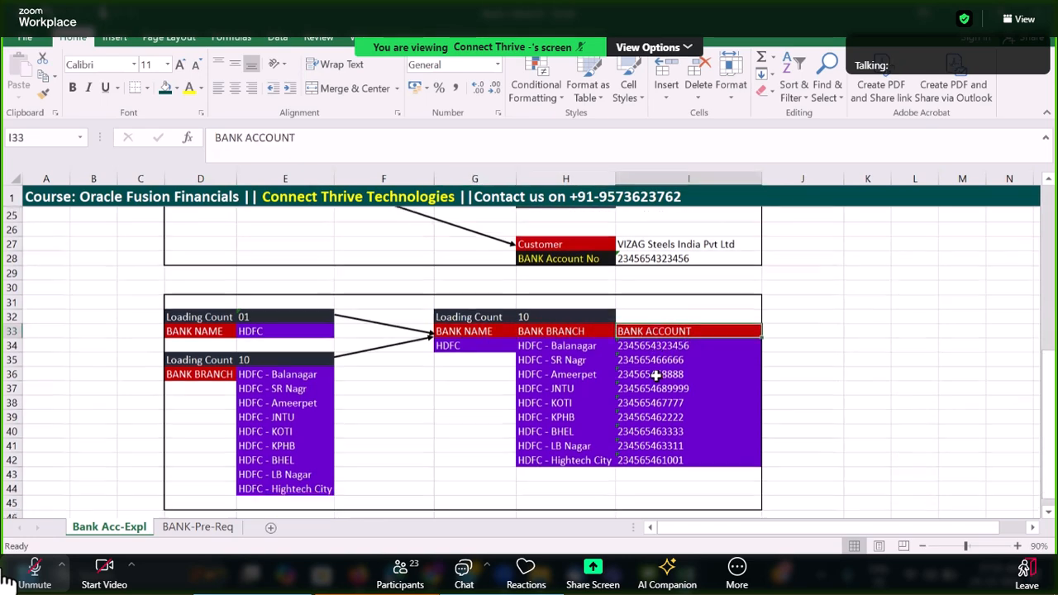
Compare the bank accounts in I34:I42 with their branches and the HDFC bank name in the loading diagram.
{"action": "left_click_drag", "start_coordinate": [652, 286], "coordinate": [671, 403]}
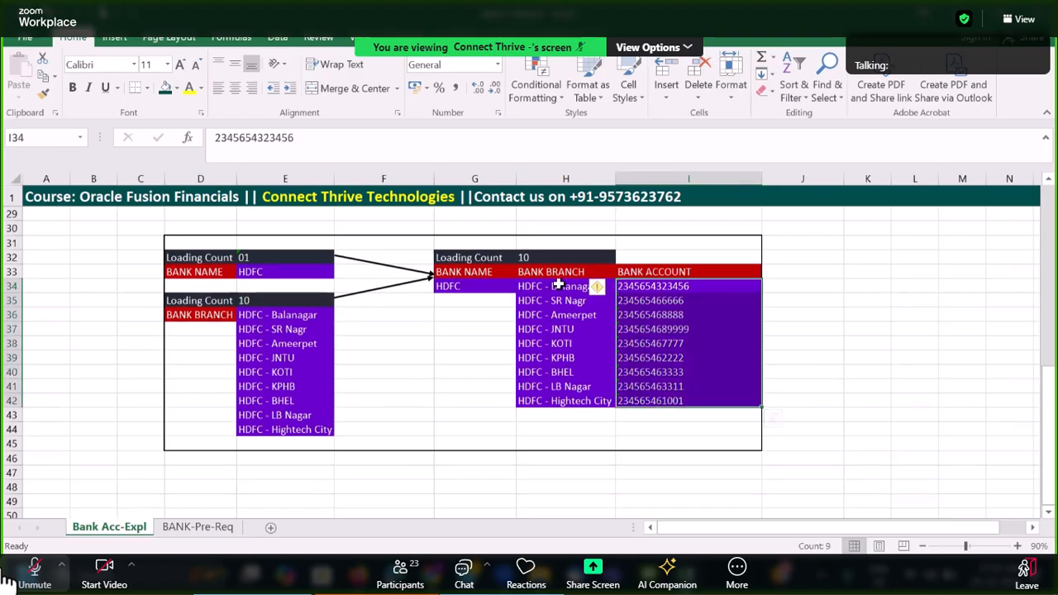
{"action": "left_click_drag", "start_coordinate": [546, 292], "coordinate": [570, 402]}
{"action": "left_click", "coordinate": [473, 288]}
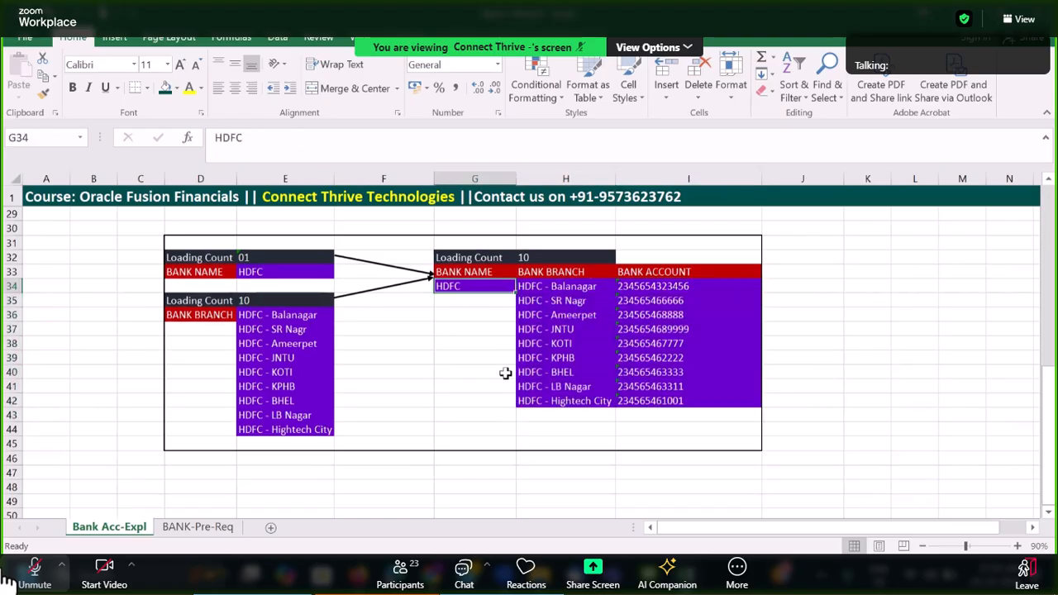
{"action": "left_click", "coordinate": [192, 315]}
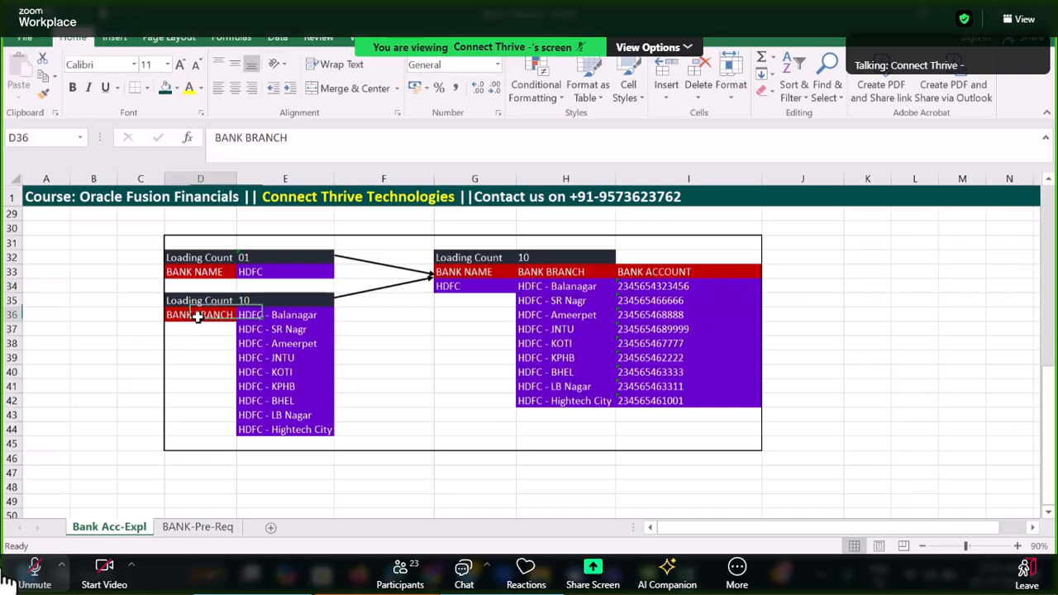
{"action": "left_click", "coordinate": [248, 319]}
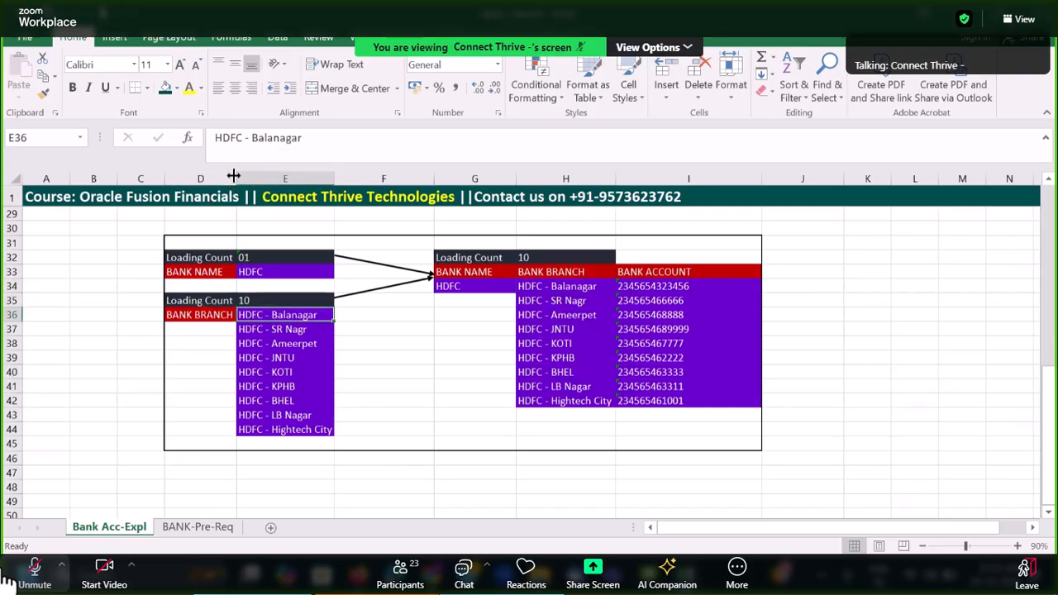
{"action": "left_click", "coordinate": [398, 341]}
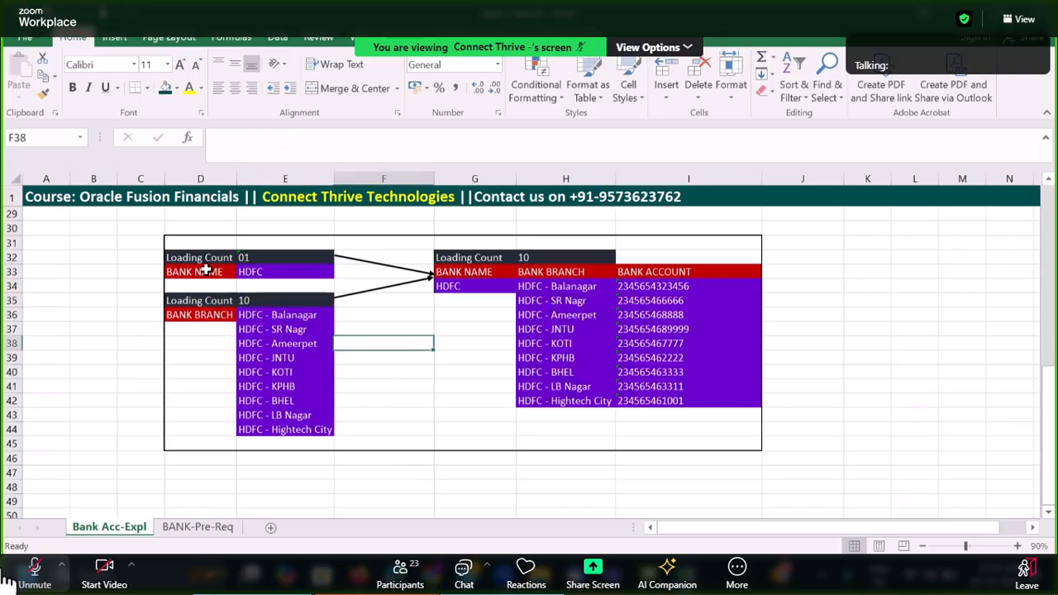
Trace the bank name and branch loading counts in columns D:E through to the combined branch and account table H33:I42.
{"action": "left_click", "coordinate": [200, 262]}
{"action": "left_click", "coordinate": [263, 260]}
{"action": "left_click", "coordinate": [198, 273]}
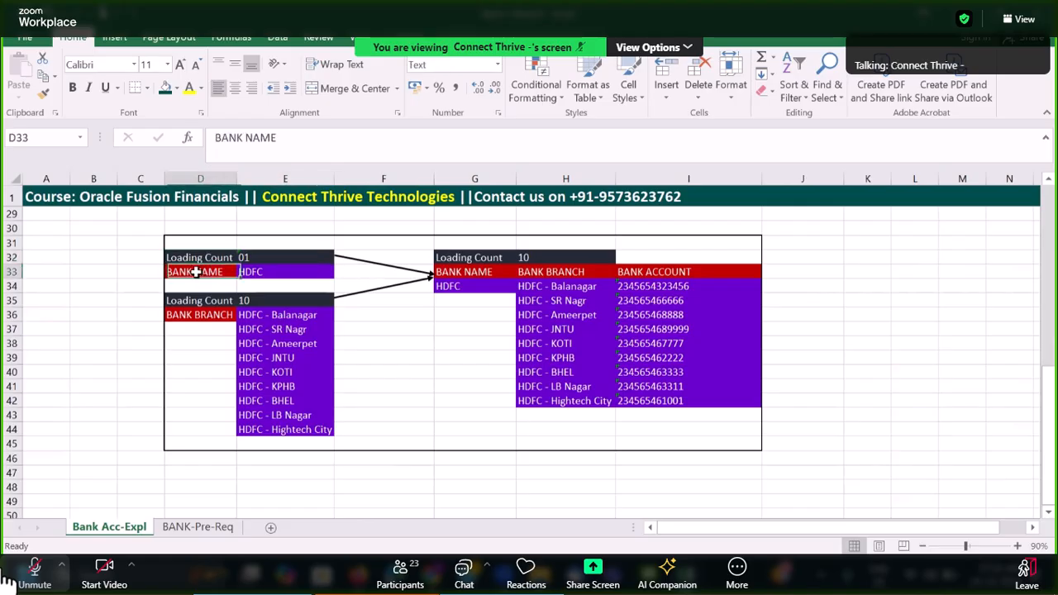
{"action": "left_click", "coordinate": [219, 301]}
{"action": "left_click_drag", "start_coordinate": [278, 315], "coordinate": [265, 429]}
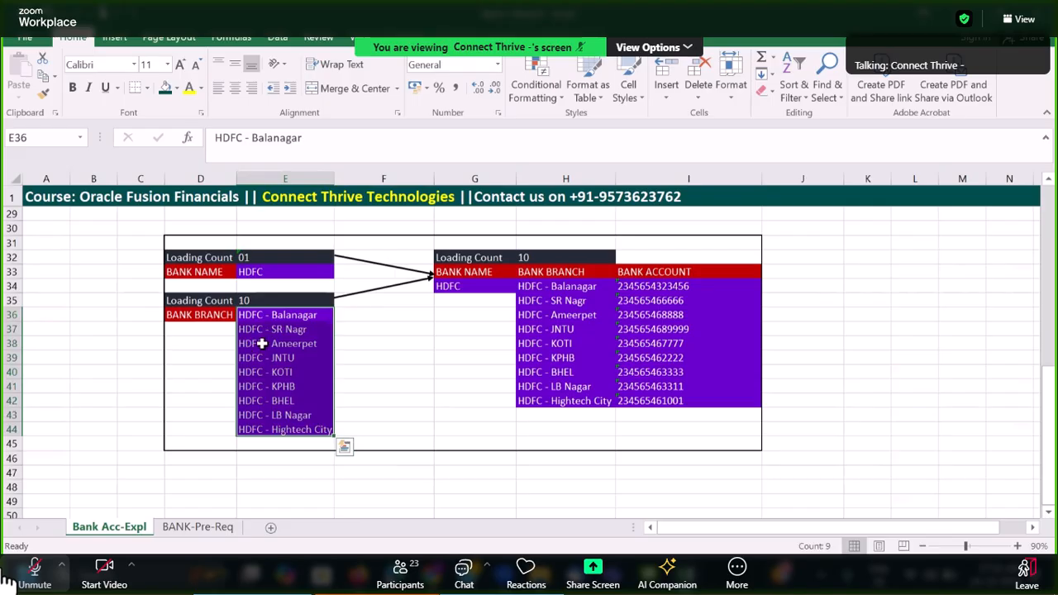
{"action": "left_click", "coordinate": [476, 286]}
{"action": "left_click_drag", "start_coordinate": [547, 273], "coordinate": [652, 406]}
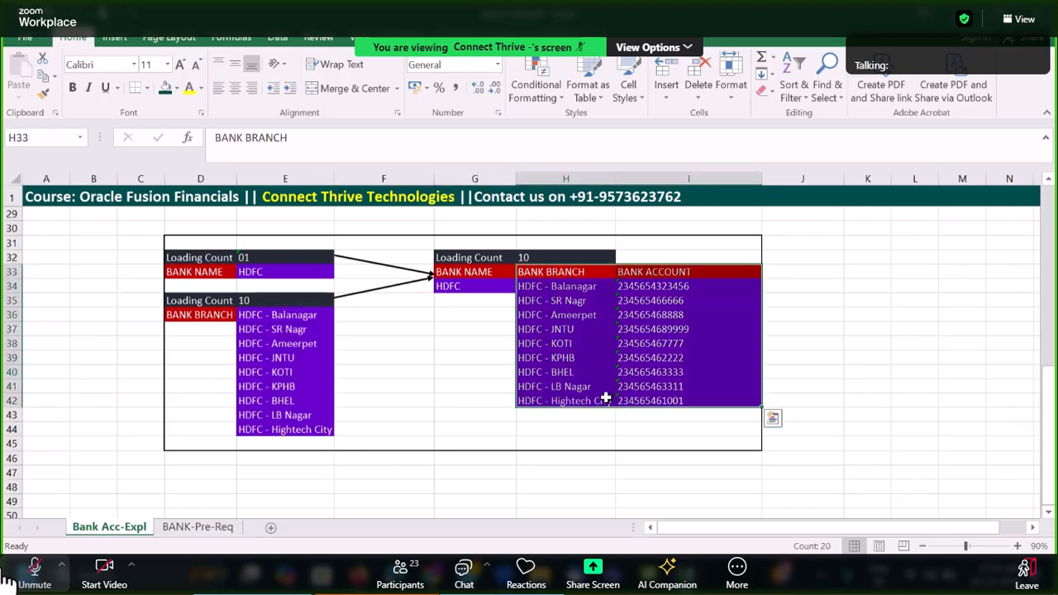
Review the HDFC bank name and its branch in the global-level diagram in rows 4 to 15.
{"action": "scroll", "coordinate": [596, 395], "scroll_direction": "up", "scroll_amount": 5}
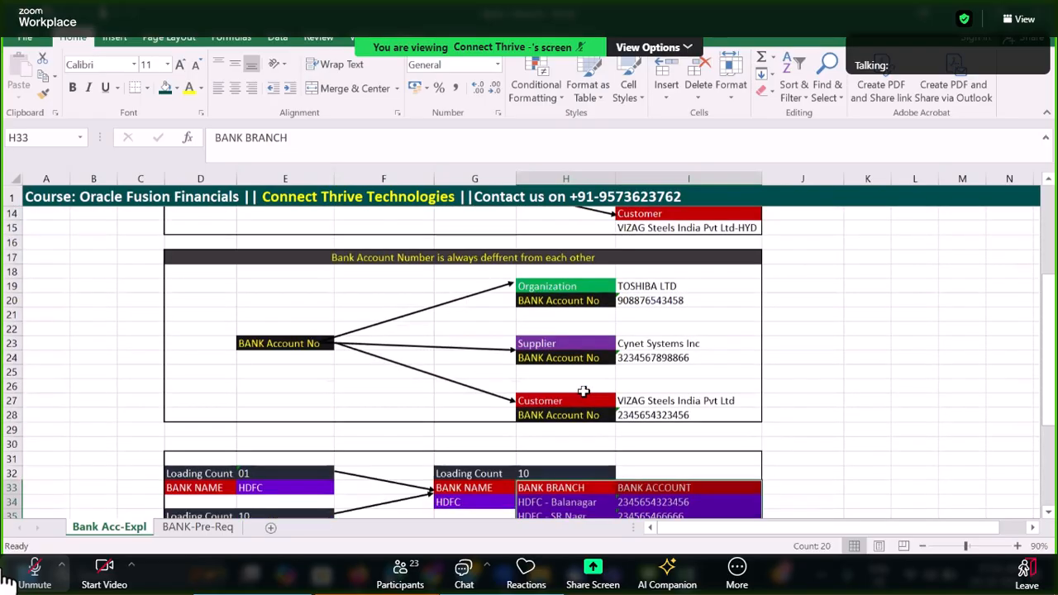
{"action": "scroll", "coordinate": [587, 392], "scroll_direction": "up", "scroll_amount": 2}
{"action": "left_click", "coordinate": [281, 244]}
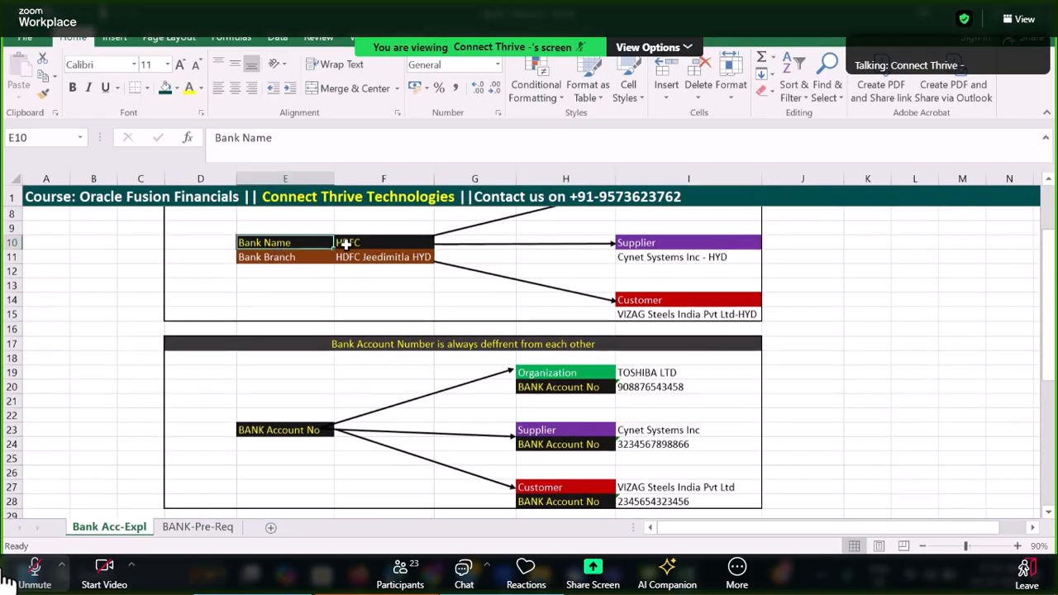
{"action": "left_click", "coordinate": [343, 244]}
{"action": "left_click", "coordinate": [348, 257]}
{"action": "scroll", "coordinate": [397, 268], "scroll_direction": "up", "scroll_amount": 2}
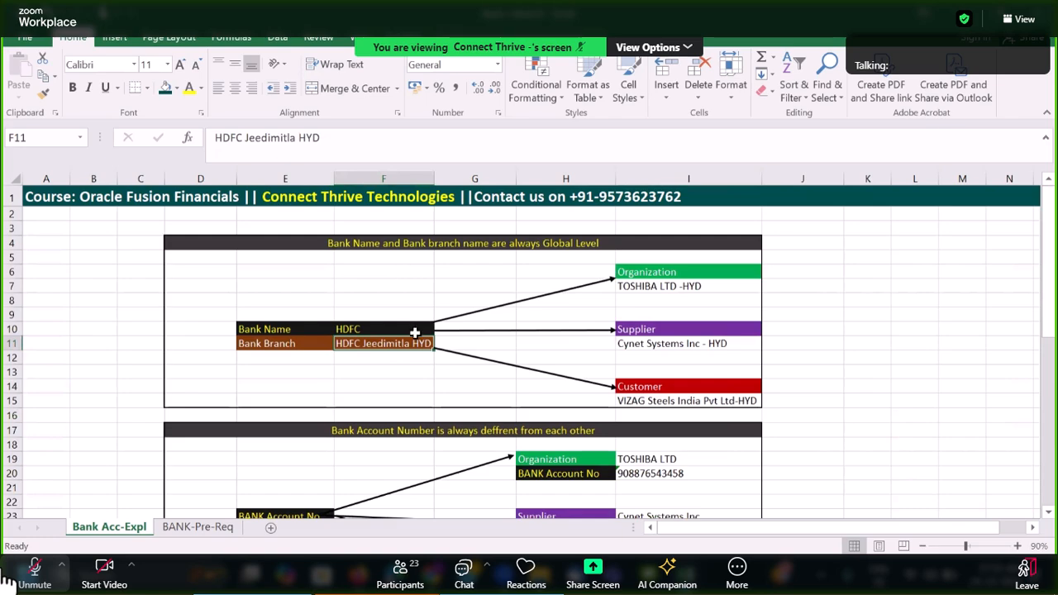
Examine the bank name row D33:E33 and the branch list D36:E44 in the loading diagram.
{"action": "scroll", "coordinate": [446, 344], "scroll_direction": "down", "scroll_amount": 8}
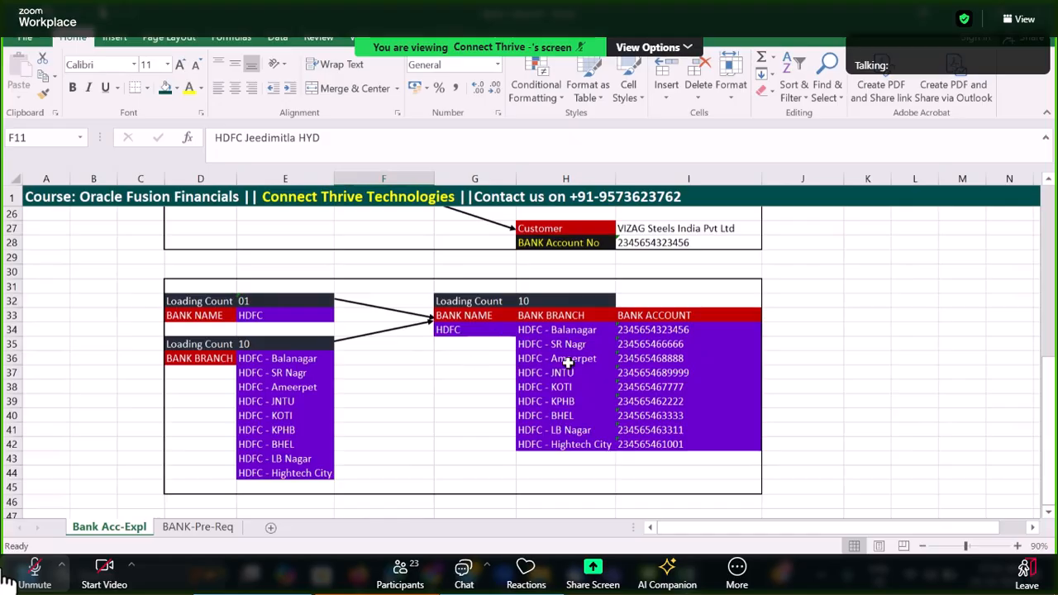
{"action": "left_click", "coordinate": [218, 362]}
{"action": "left_click_drag", "start_coordinate": [289, 361], "coordinate": [292, 488]}
{"action": "left_click_drag", "start_coordinate": [178, 321], "coordinate": [263, 316]}
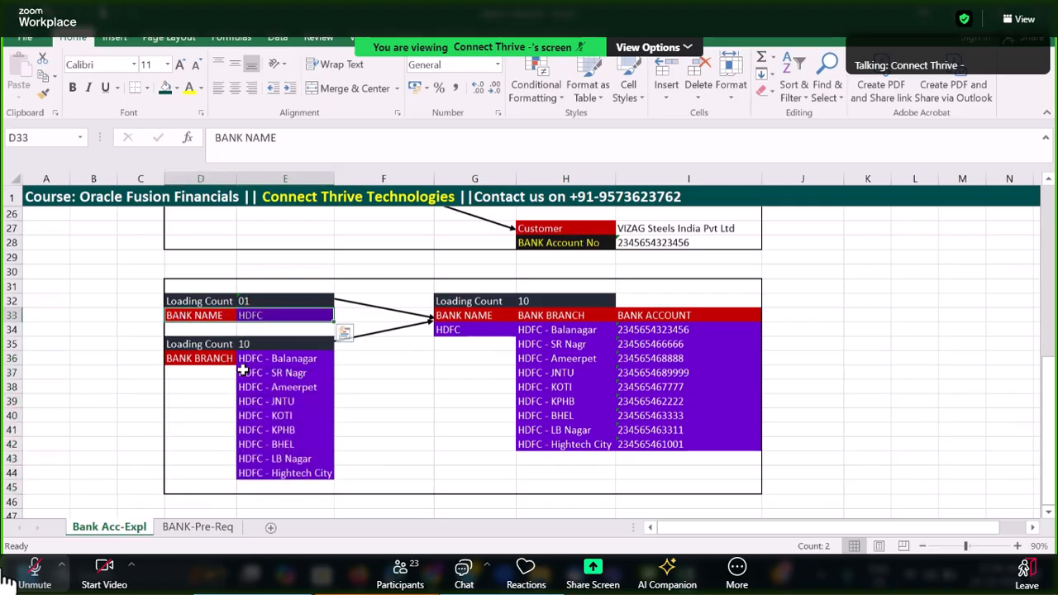
{"action": "left_click", "coordinate": [215, 371]}
{"action": "left_click", "coordinate": [282, 364]}
{"action": "left_click_drag", "start_coordinate": [223, 361], "coordinate": [284, 476]}
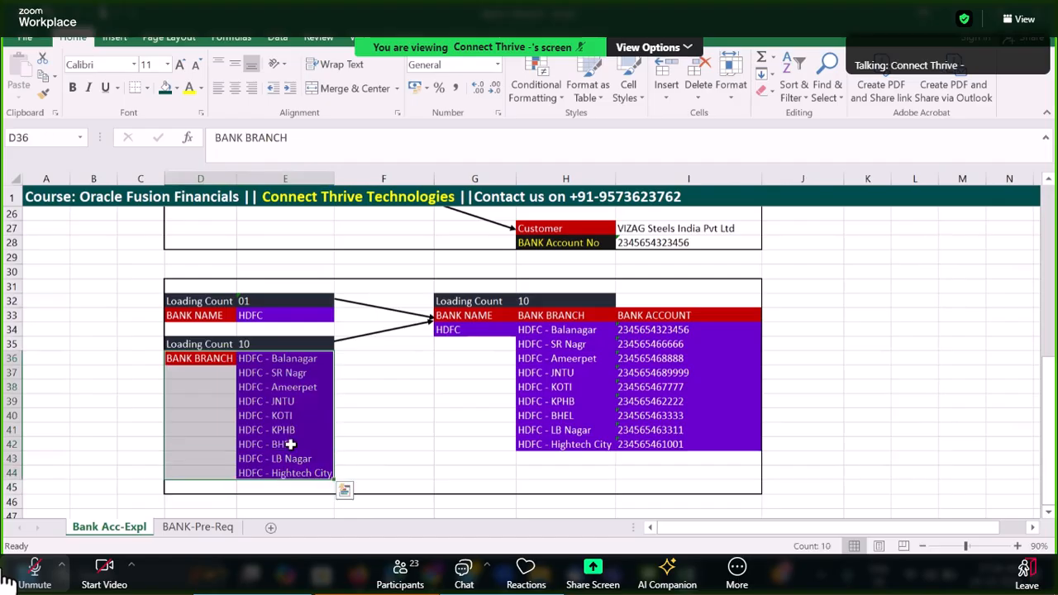
Examine the bank name, branch and account columns of the combined table in G33:I42 and the empty cells beside them.
{"action": "left_click", "coordinate": [484, 315]}
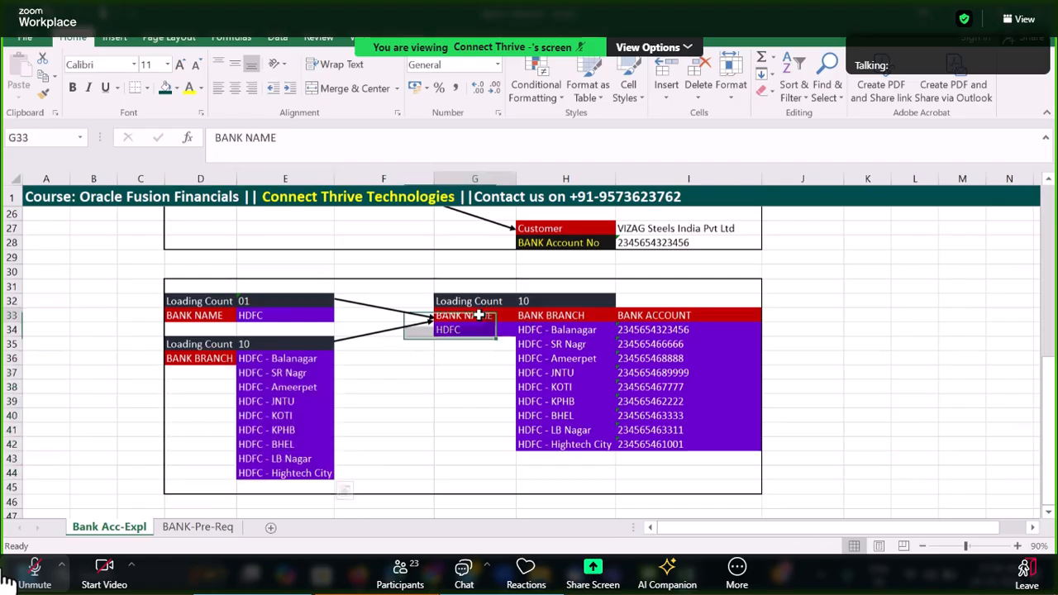
{"action": "left_click", "coordinate": [475, 330]}
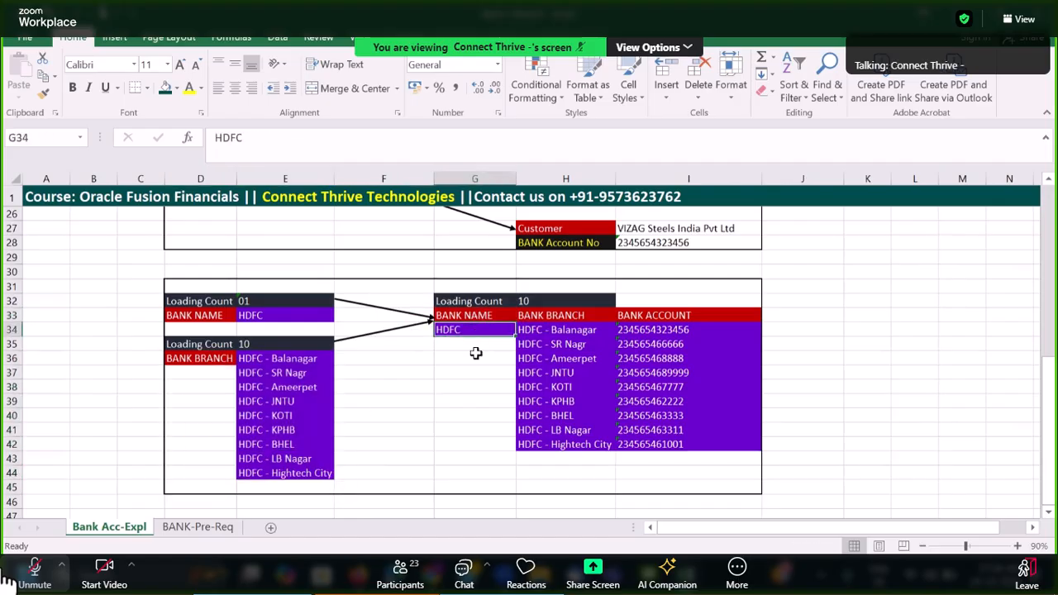
{"action": "left_click", "coordinate": [541, 319]}
{"action": "left_click_drag", "start_coordinate": [543, 329], "coordinate": [583, 459]}
{"action": "left_click_drag", "start_coordinate": [628, 330], "coordinate": [638, 446]}
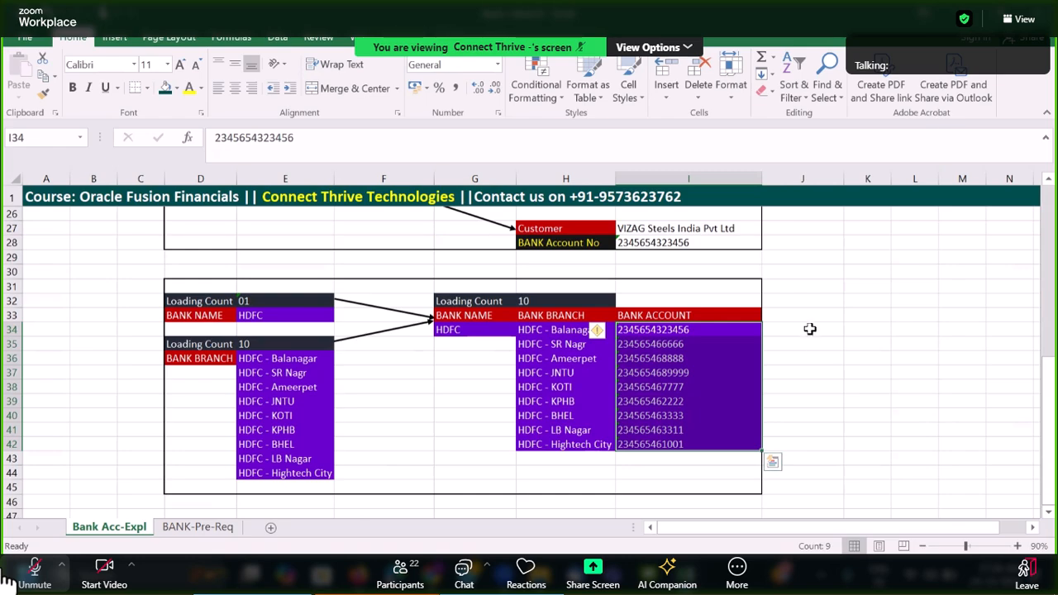
{"action": "left_click_drag", "start_coordinate": [797, 325], "coordinate": [806, 460]}
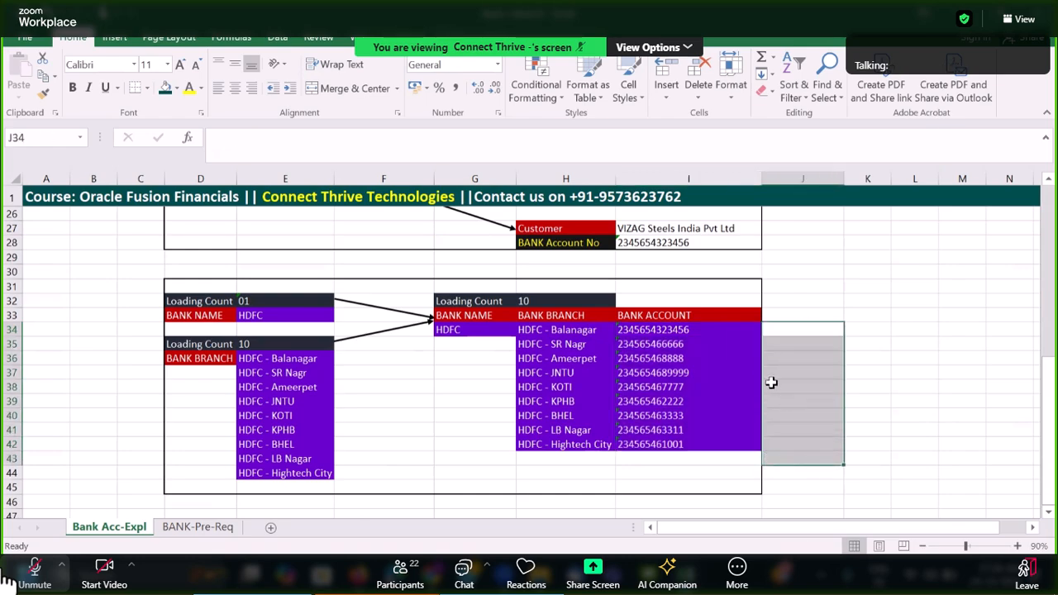
{"action": "left_click", "coordinate": [668, 389]}
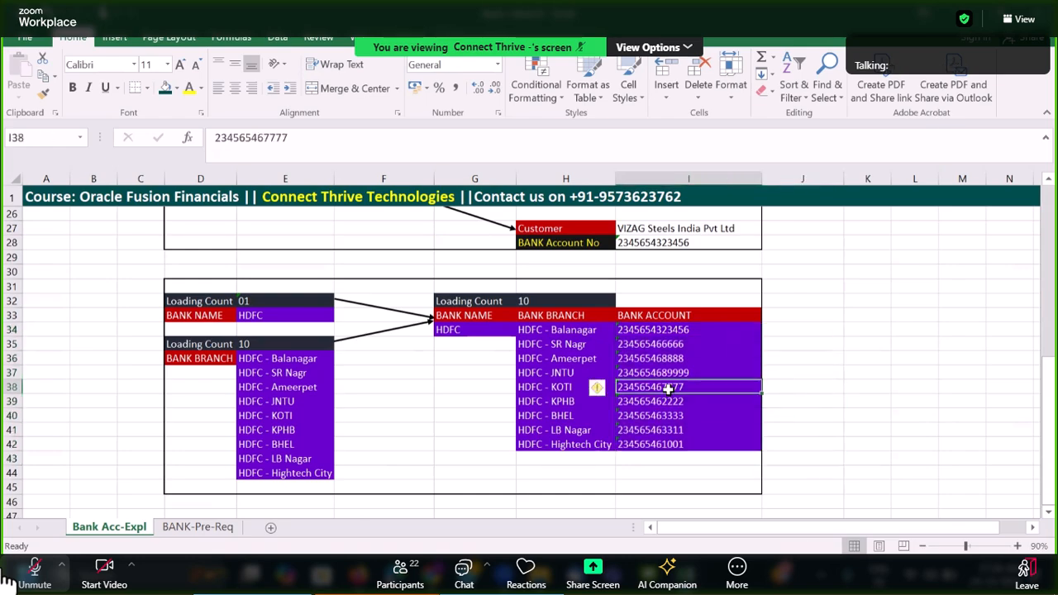
Compare the separate bank name and branch lists with the branch and account entries of the combined loading table.
{"action": "left_click", "coordinate": [197, 316]}
{"action": "left_click", "coordinate": [248, 318]}
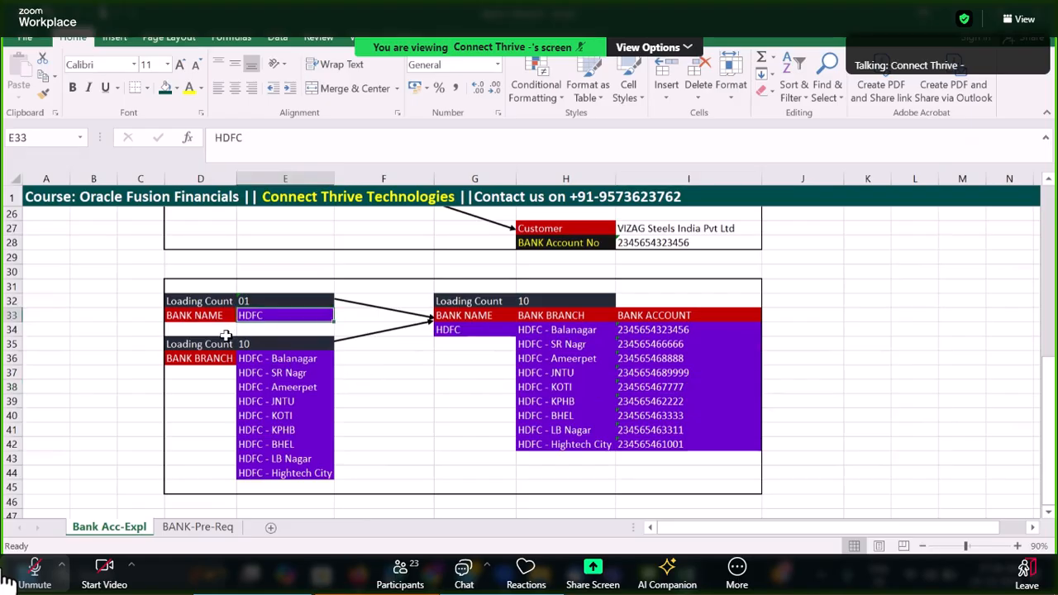
{"action": "left_click_drag", "start_coordinate": [199, 358], "coordinate": [281, 473]}
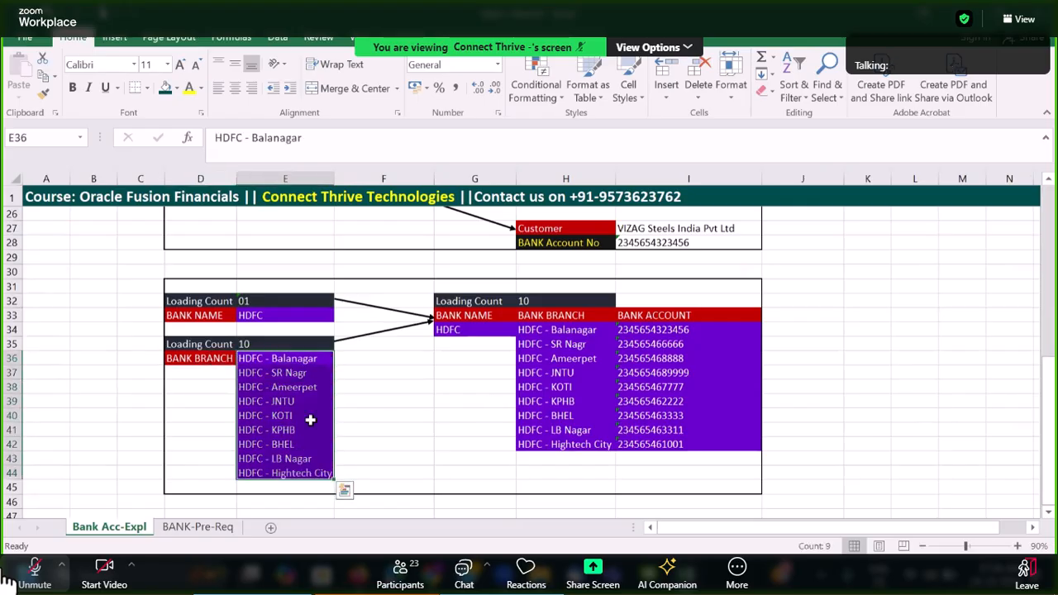
{"action": "left_click_drag", "start_coordinate": [545, 315], "coordinate": [675, 416]}
{"action": "left_click", "coordinate": [702, 385]}
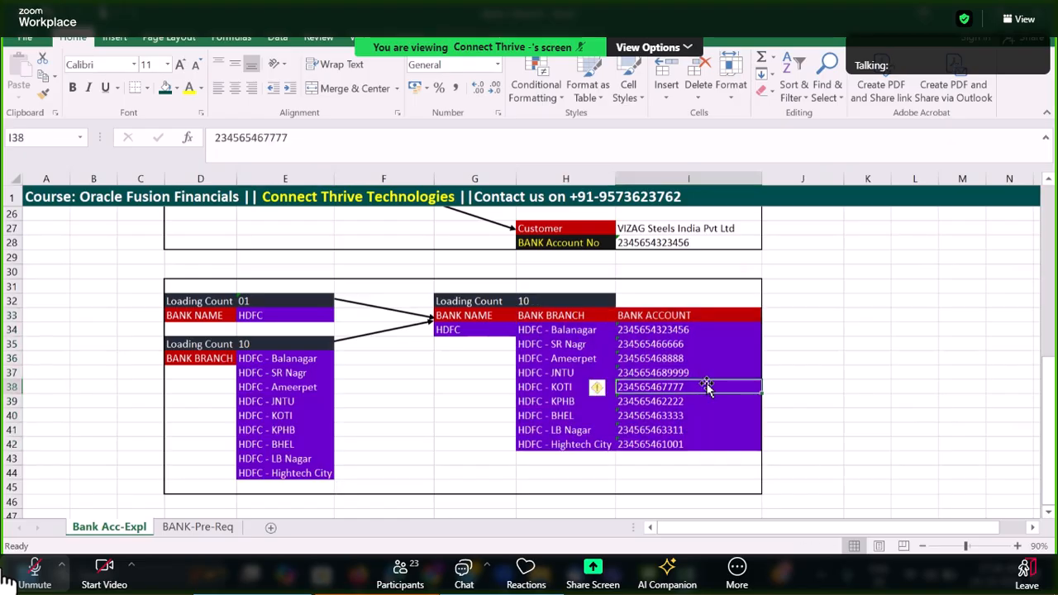
{"action": "left_click", "coordinate": [788, 327]}
{"action": "left_click", "coordinate": [786, 316]}
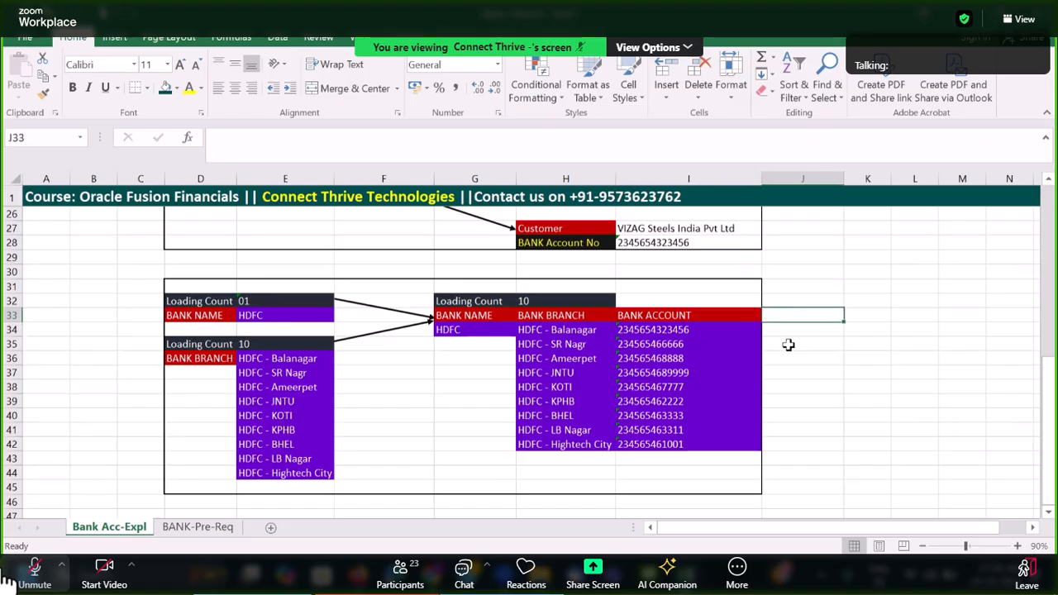
Examine how the bank name and branch in E10:F11 link to the organization, supplier and customer in the global-level diagram.
{"action": "scroll", "coordinate": [790, 348], "scroll_direction": "up", "scroll_amount": 1}
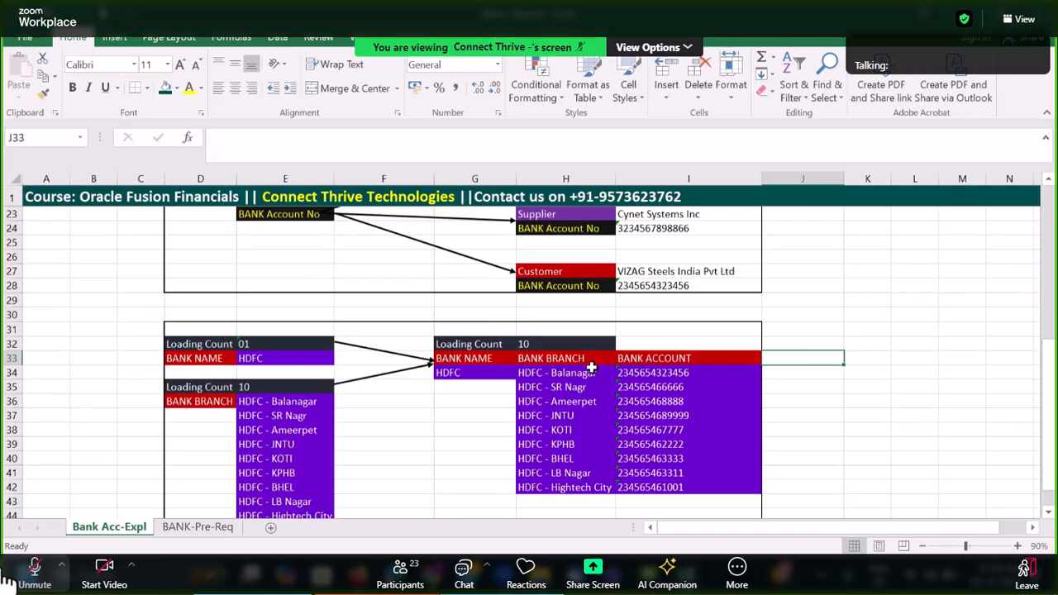
{"action": "scroll", "coordinate": [683, 366], "scroll_direction": "down", "scroll_amount": 1}
{"action": "scroll", "coordinate": [683, 367], "scroll_direction": "up", "scroll_amount": 8}
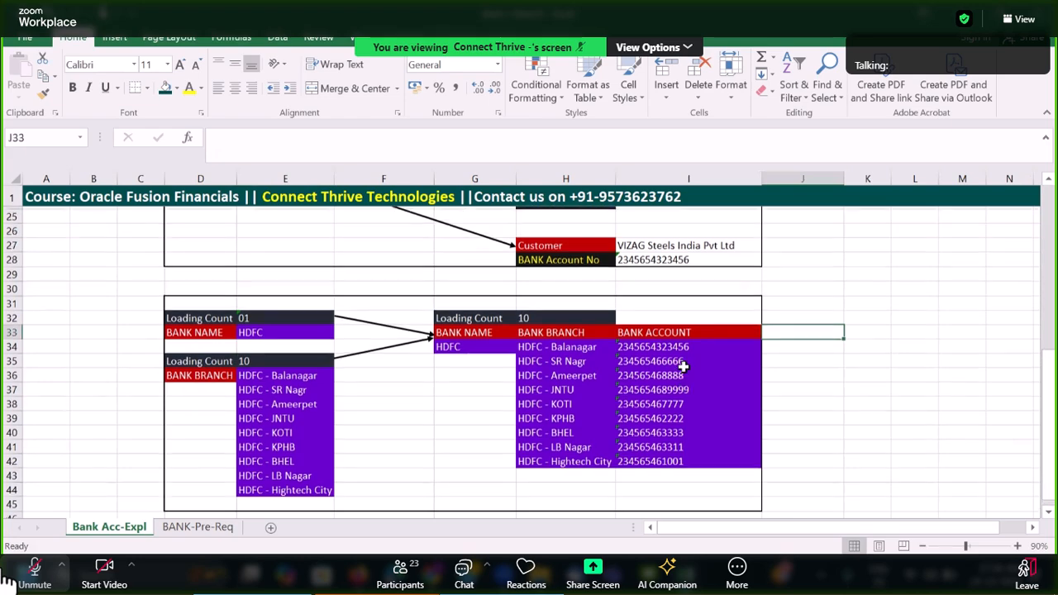
{"action": "scroll", "coordinate": [683, 367], "scroll_direction": "up", "scroll_amount": 1}
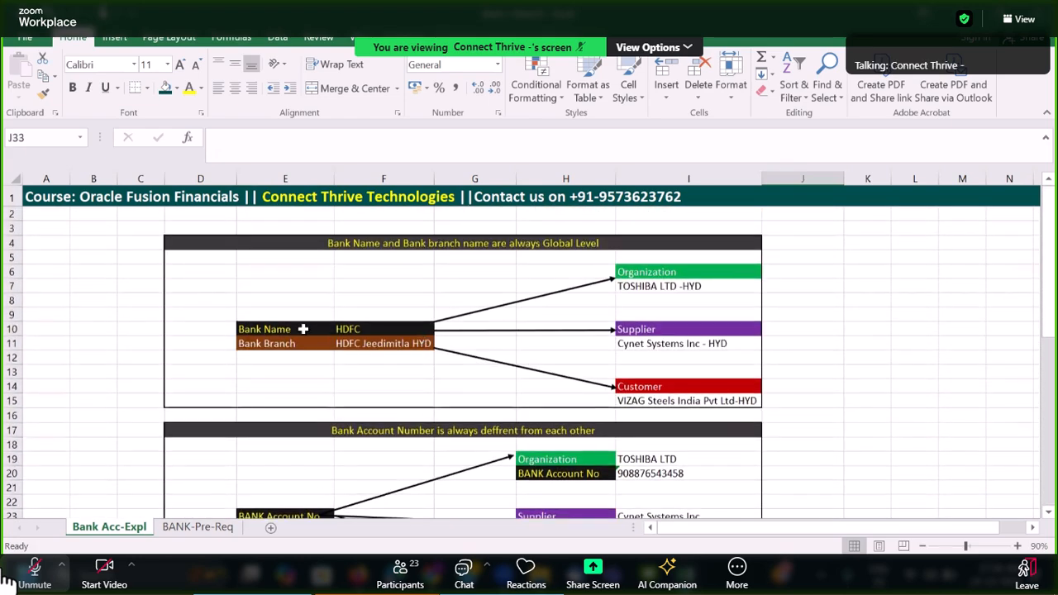
{"action": "left_click_drag", "start_coordinate": [274, 328], "coordinate": [362, 330]}
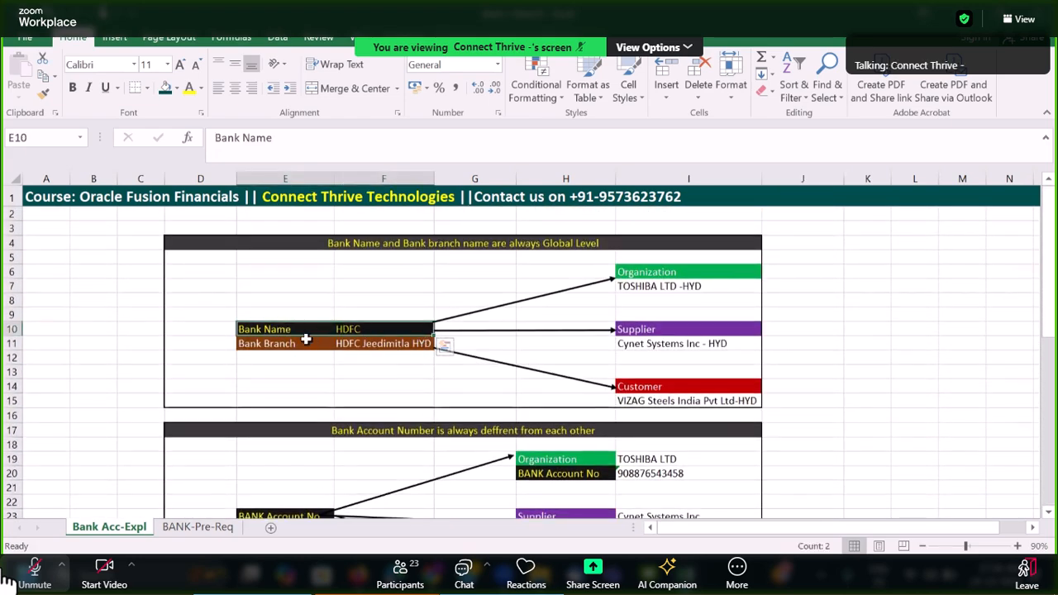
{"action": "left_click_drag", "start_coordinate": [301, 343], "coordinate": [282, 343]}
{"action": "left_click_drag", "start_coordinate": [700, 272], "coordinate": [693, 392]}
{"action": "left_click_drag", "start_coordinate": [276, 329], "coordinate": [295, 333]}
{"action": "left_click_drag", "start_coordinate": [374, 332], "coordinate": [373, 335]}
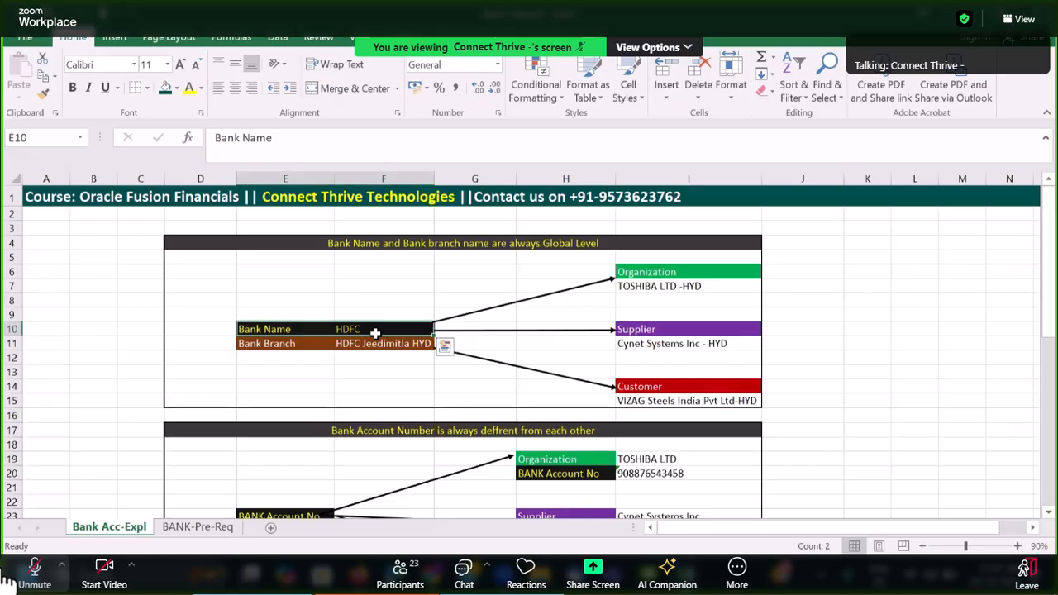
{"action": "left_click_drag", "start_coordinate": [295, 348], "coordinate": [431, 343]}
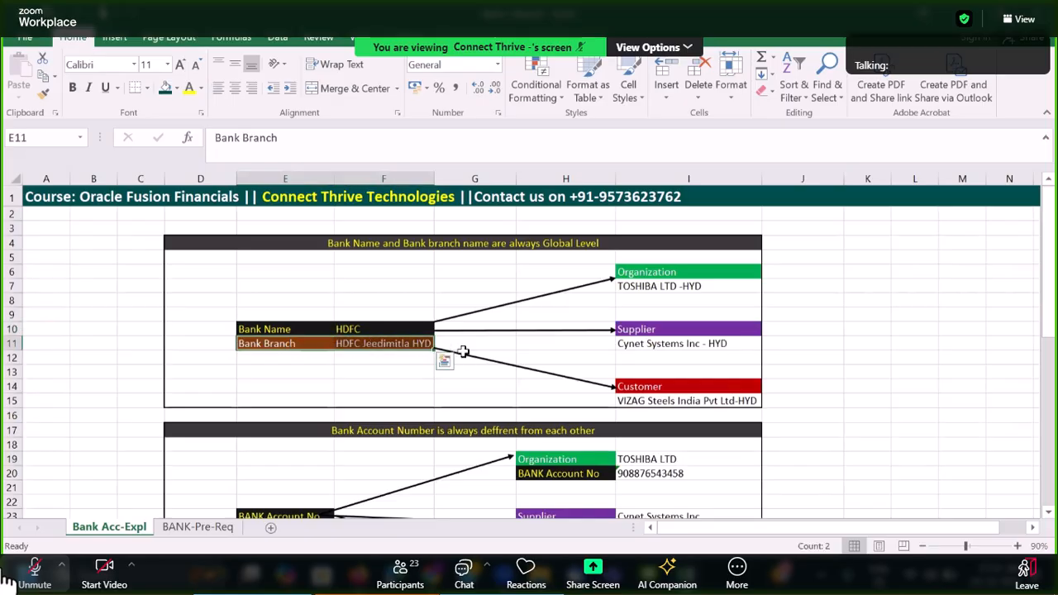
{"action": "left_click_drag", "start_coordinate": [645, 272], "coordinate": [657, 402]}
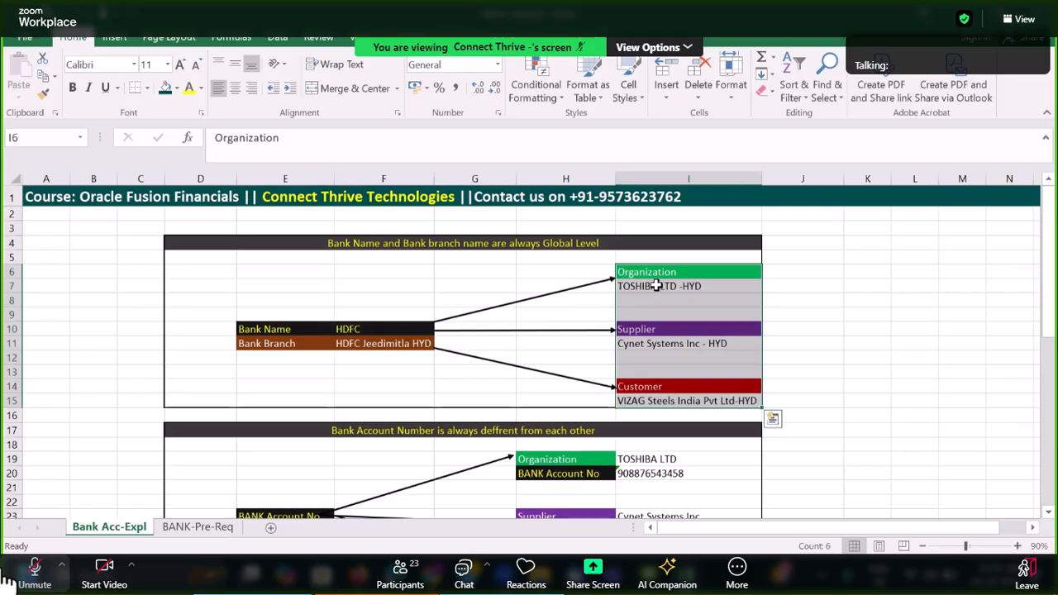
Recheck the HDFC bank name and branch cells individually against the three parties listed in I6:I15.
{"action": "left_click", "coordinate": [263, 329]}
{"action": "left_click", "coordinate": [383, 331]}
{"action": "left_click", "coordinate": [272, 331]}
{"action": "left_click", "coordinate": [361, 330]}
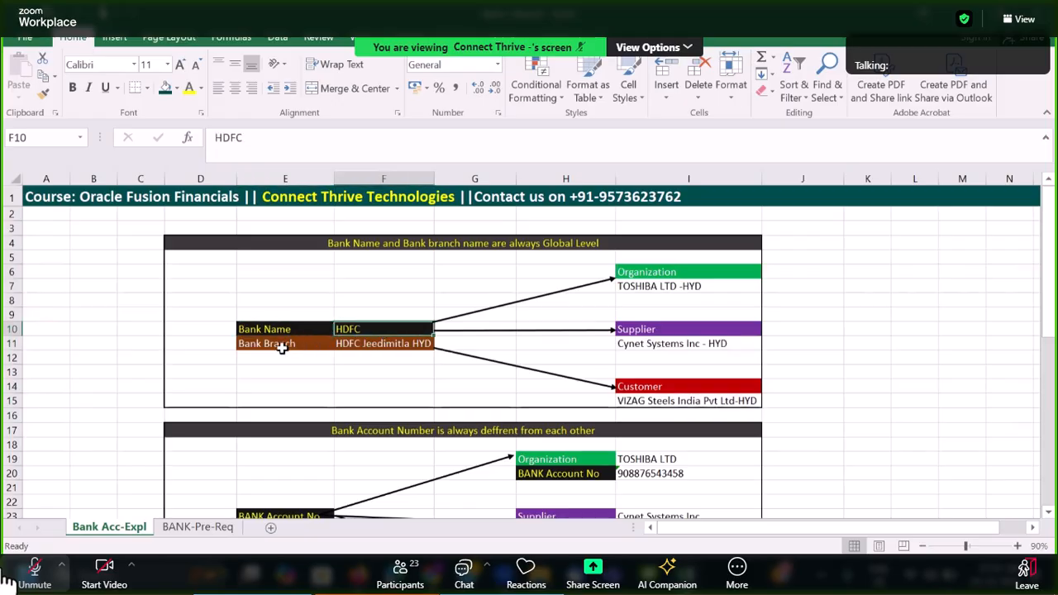
{"action": "left_click", "coordinate": [280, 348]}
{"action": "left_click", "coordinate": [422, 351]}
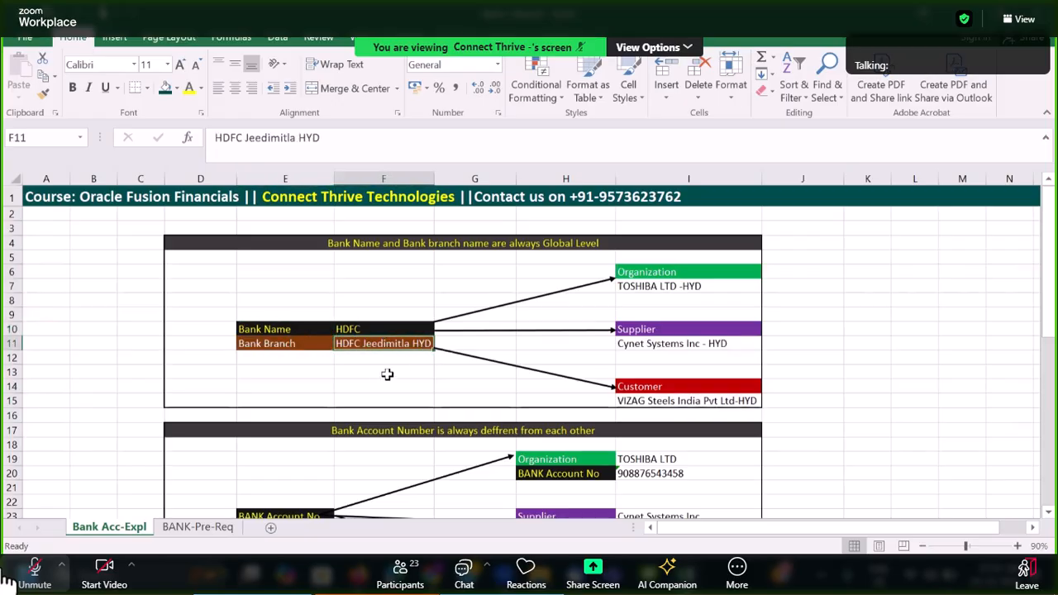
{"action": "left_click_drag", "start_coordinate": [629, 279], "coordinate": [654, 400]}
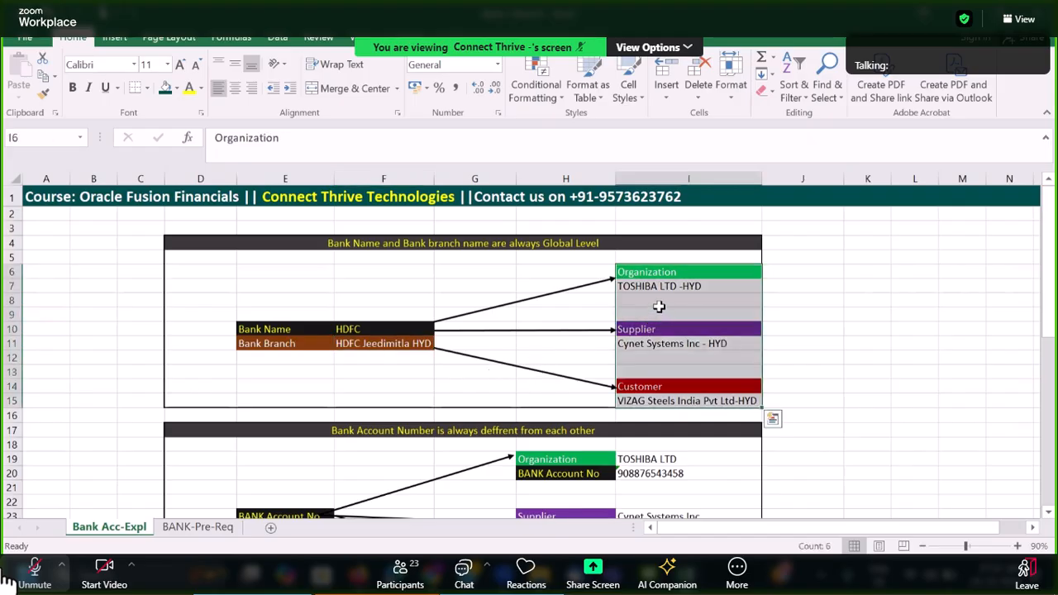
Examine how the bank account number in E23 links to separate account numbers for the organization, supplier and customer in H19:I28.
{"action": "scroll", "coordinate": [659, 307], "scroll_direction": "down", "scroll_amount": 3}
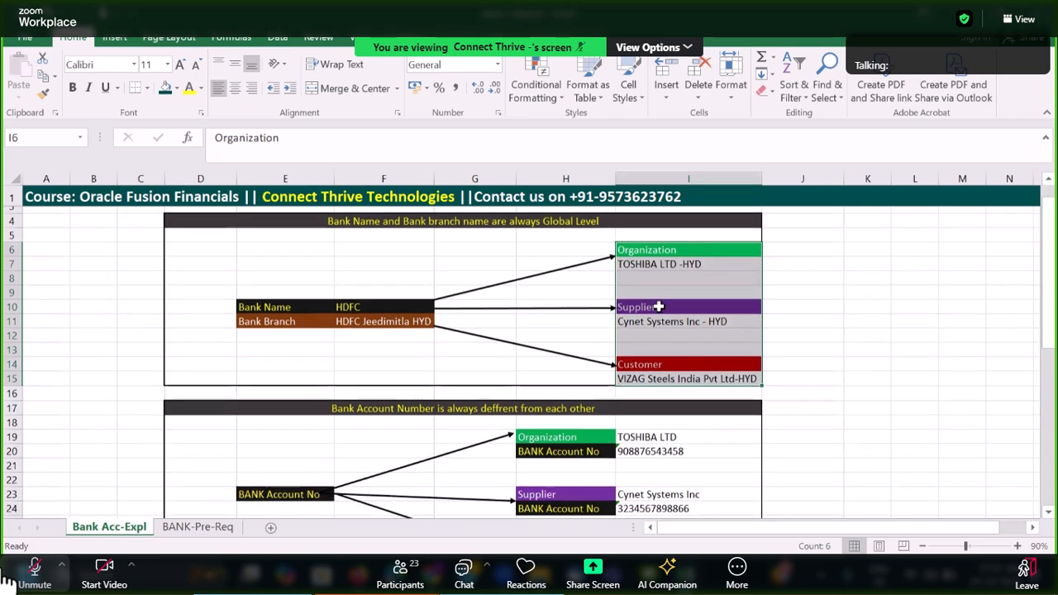
{"action": "left_click", "coordinate": [312, 385]}
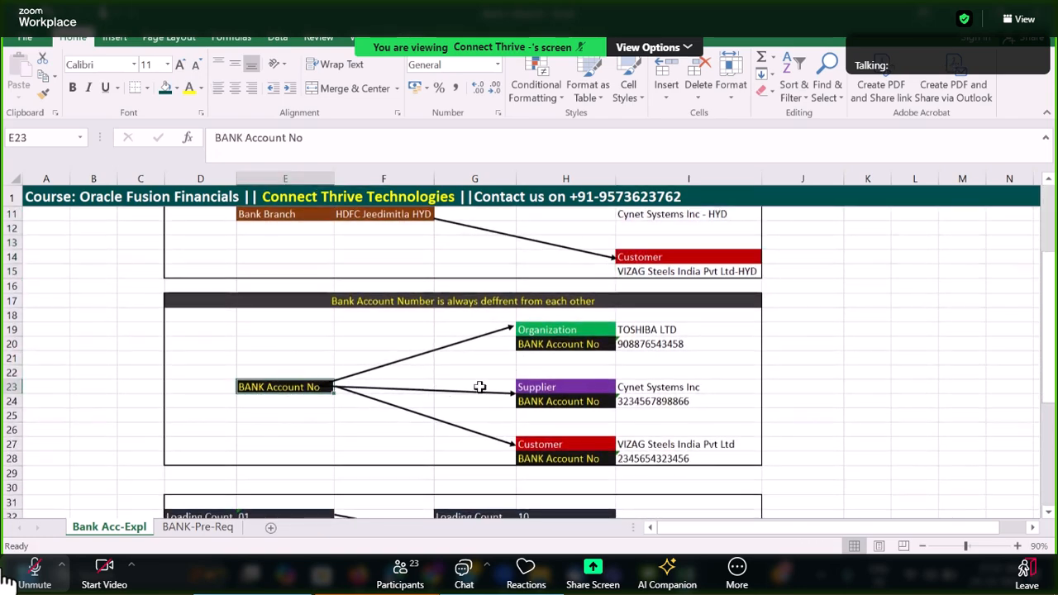
{"action": "left_click_drag", "start_coordinate": [571, 333], "coordinate": [703, 456]}
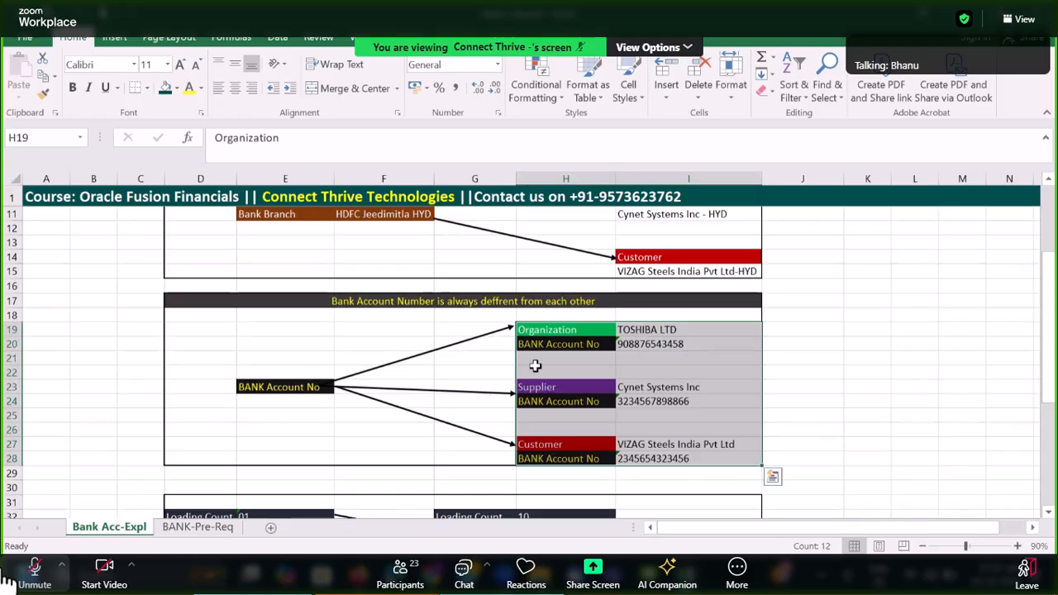
{"action": "left_click", "coordinate": [295, 390]}
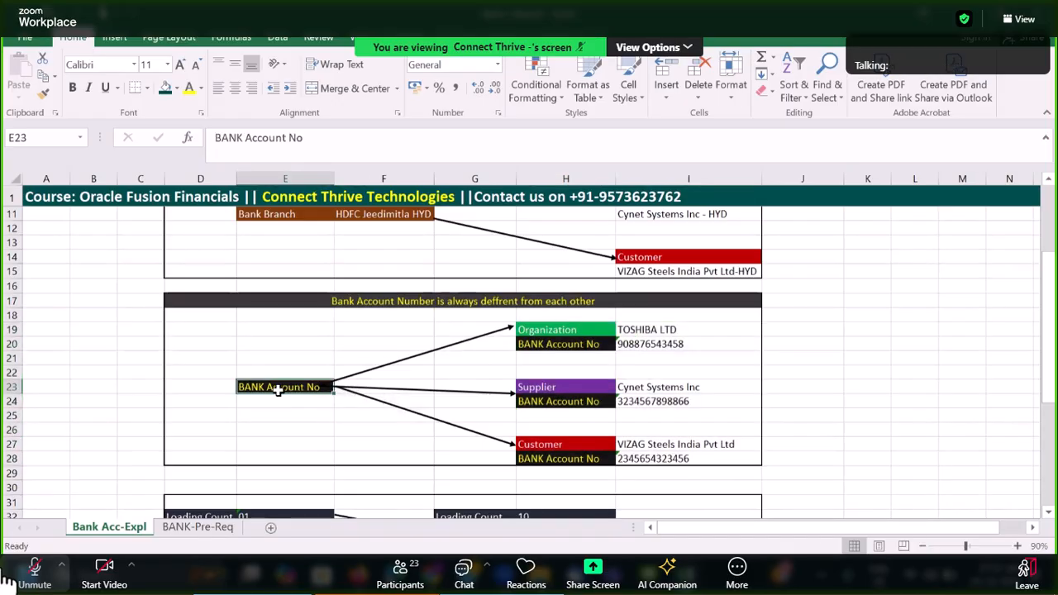
{"action": "left_click_drag", "start_coordinate": [579, 335], "coordinate": [635, 347]}
{"action": "left_click_drag", "start_coordinate": [547, 388], "coordinate": [638, 405]}
{"action": "left_click_drag", "start_coordinate": [579, 448], "coordinate": [672, 457]}
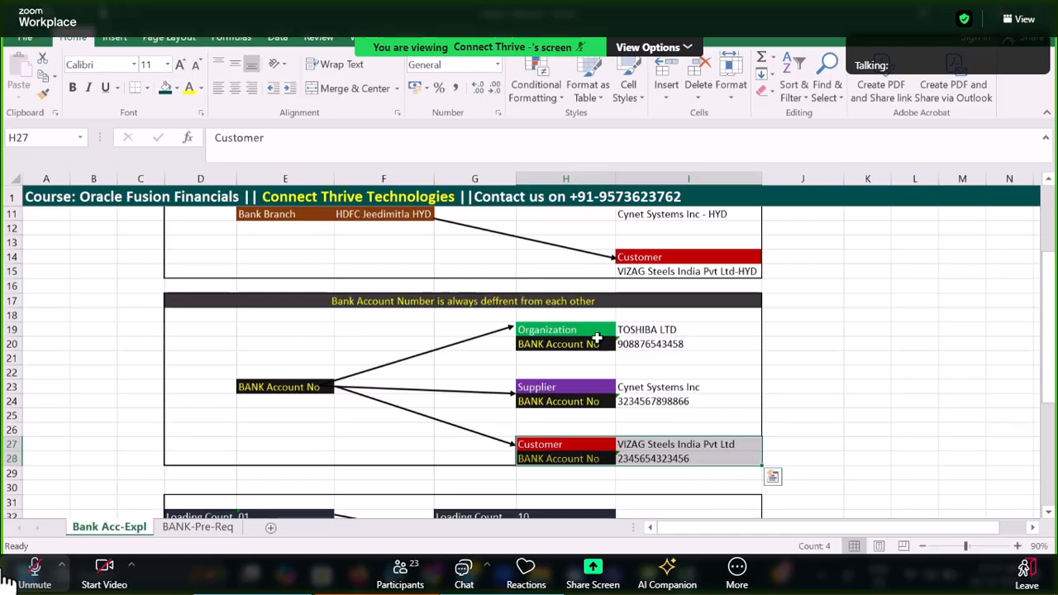
{"action": "left_click_drag", "start_coordinate": [585, 333], "coordinate": [644, 349]}
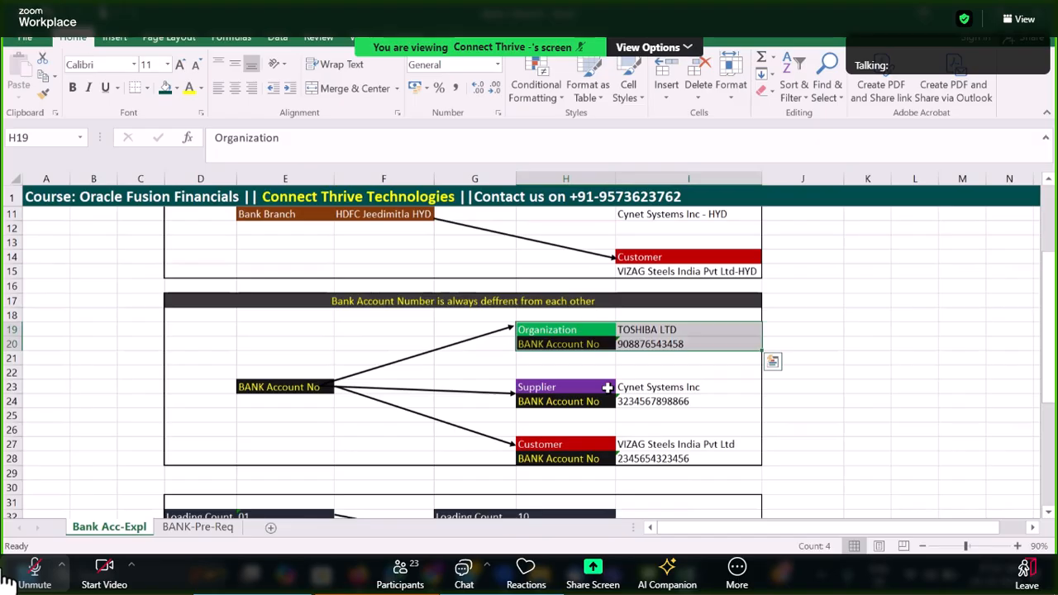
{"action": "scroll", "coordinate": [608, 387], "scroll_direction": "up", "scroll_amount": 1}
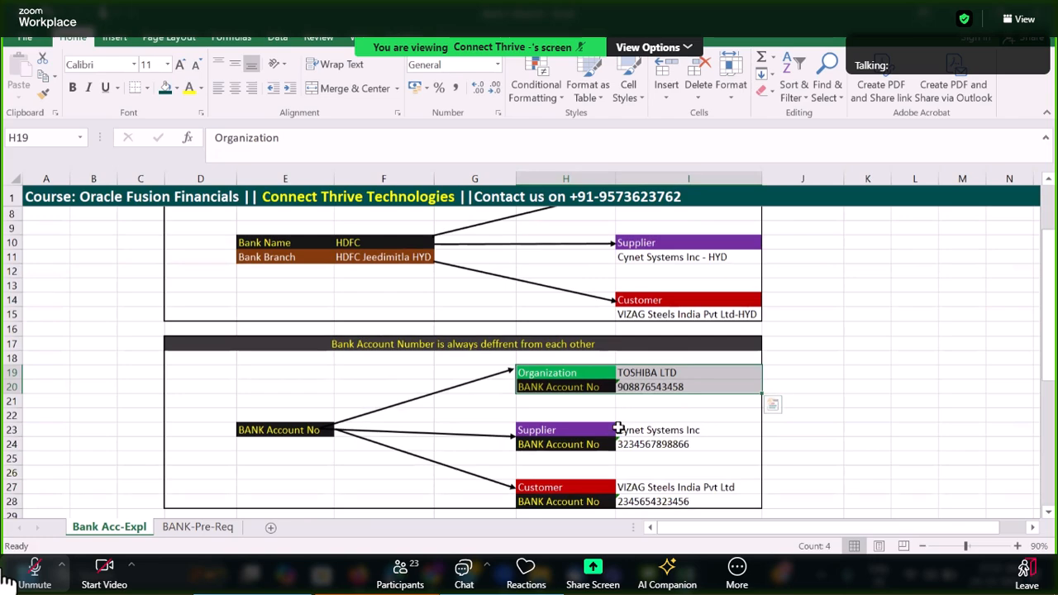
Examine the separate bank name entry in D33:E33 and the HDFC branch list in D36:E44.
{"action": "scroll", "coordinate": [617, 428], "scroll_direction": "down", "scroll_amount": 4}
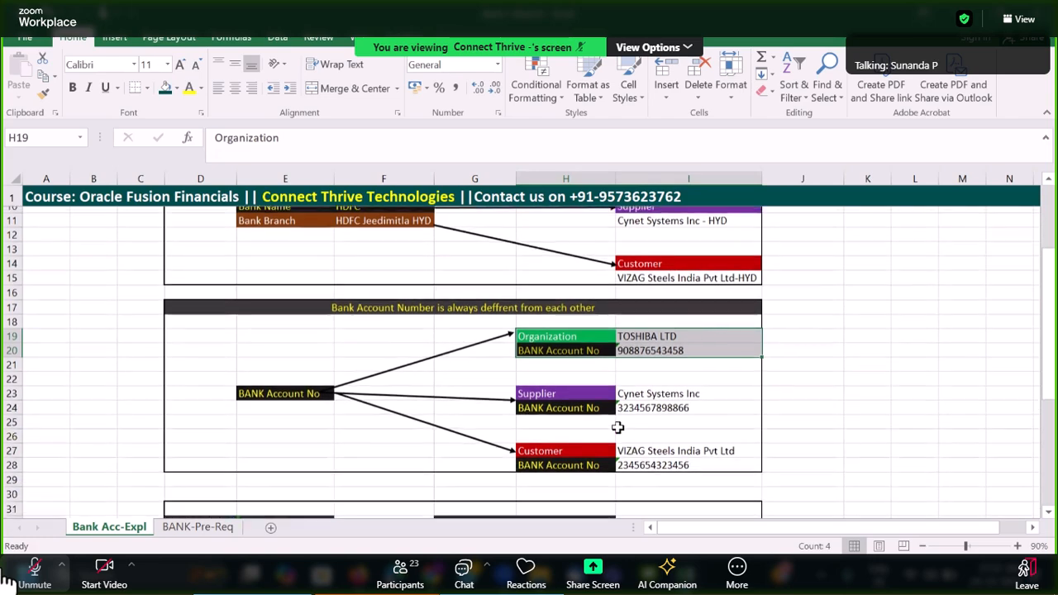
{"action": "scroll", "coordinate": [618, 428], "scroll_direction": "down", "scroll_amount": 2}
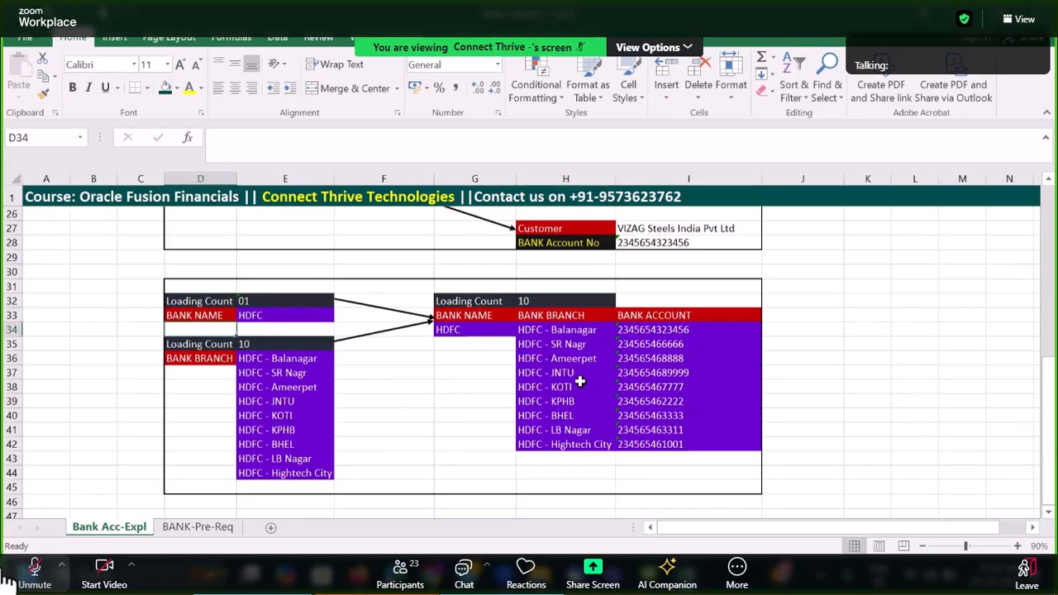
{"action": "mouse_move", "coordinate": [202, 323]}
{"action": "left_mouse_down"}
{"action": "mouse_move", "coordinate": [298, 324]}
{"action": "mouse_move", "coordinate": [216, 318]}
{"action": "left_mouse_up"}
{"action": "left_click", "coordinate": [564, 332]}
{"action": "left_click_drag", "start_coordinate": [200, 362], "coordinate": [292, 473]}
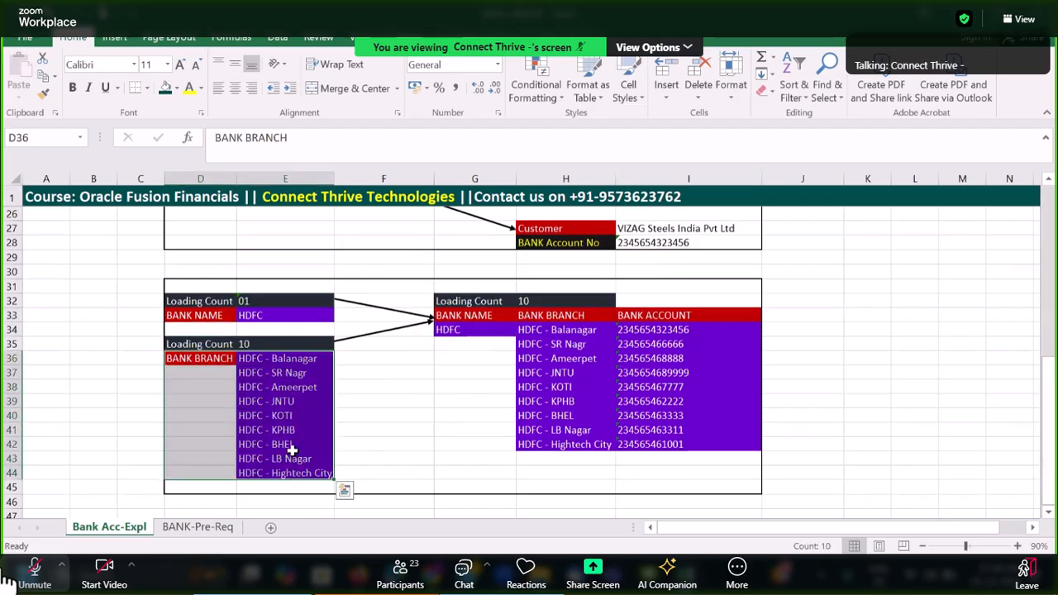
{"action": "left_click", "coordinate": [292, 449]}
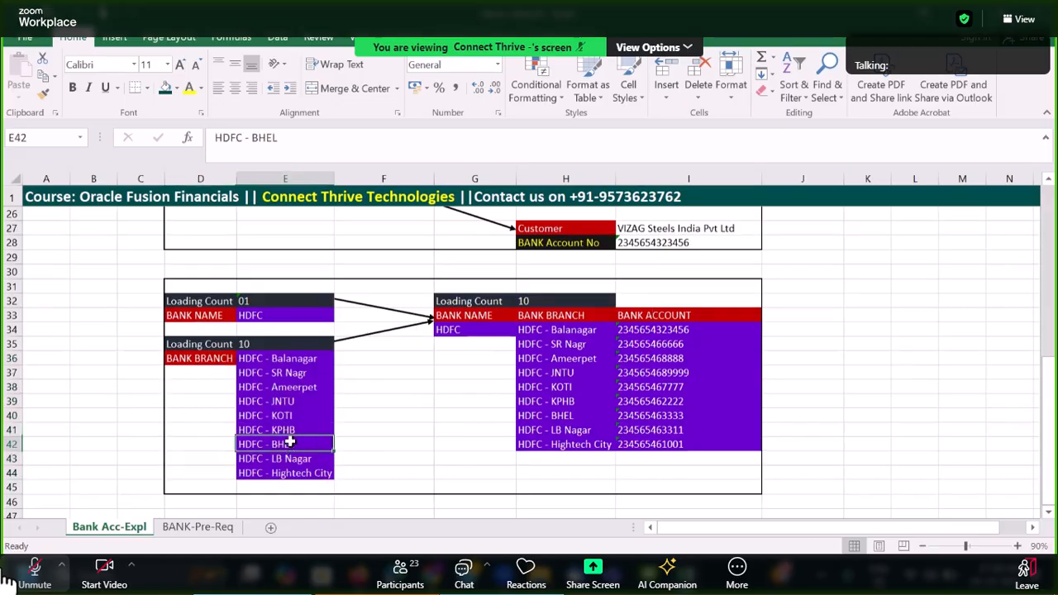
{"action": "left_click_drag", "start_coordinate": [279, 358], "coordinate": [278, 473]}
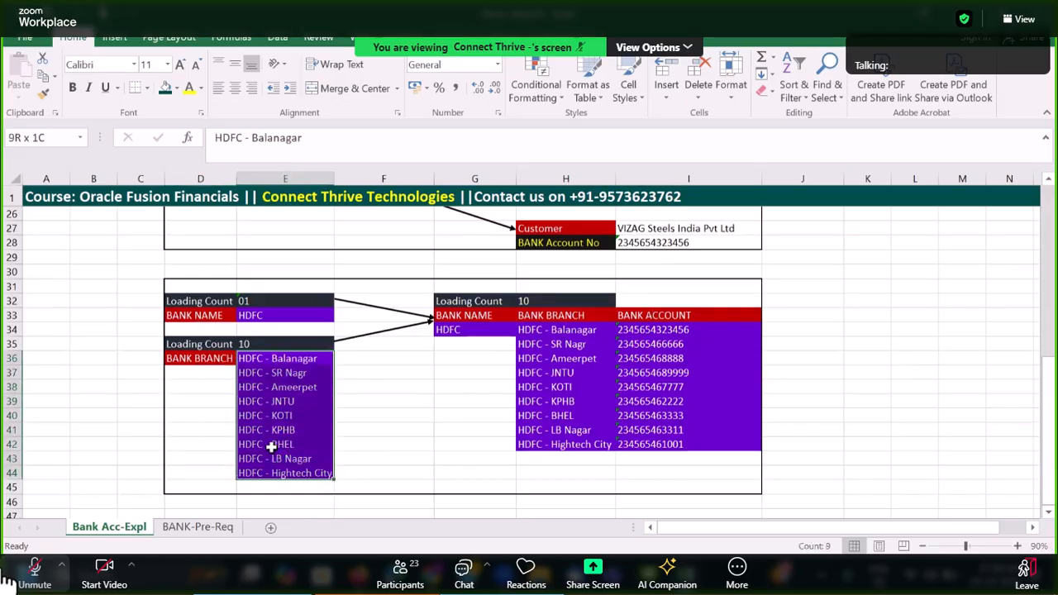
Compare the separate bank name and branch labels with the bank name, branch and account columns in G33:I42.
{"action": "left_click", "coordinate": [226, 319]}
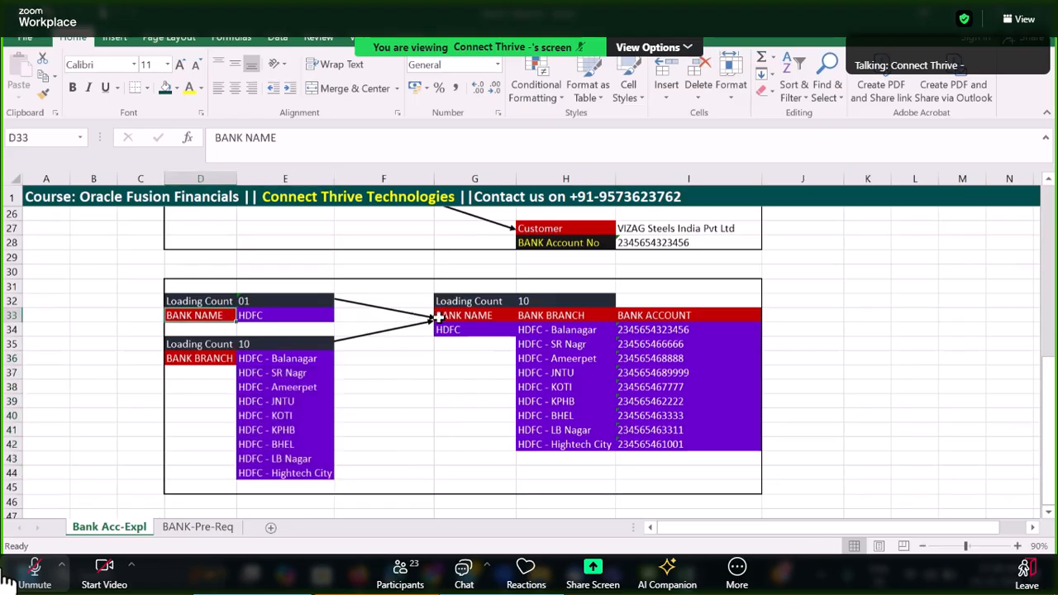
{"action": "left_click", "coordinate": [453, 318]}
{"action": "left_click", "coordinate": [172, 358]}
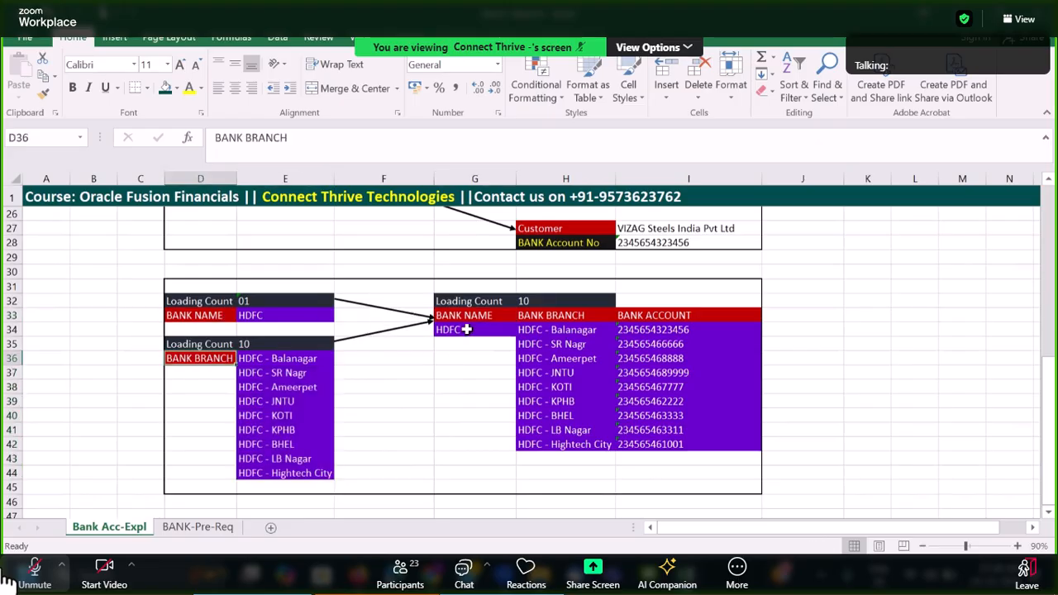
{"action": "left_click", "coordinate": [468, 329]}
{"action": "left_click", "coordinate": [554, 318]}
{"action": "left_click_drag", "start_coordinate": [571, 331], "coordinate": [673, 451]}
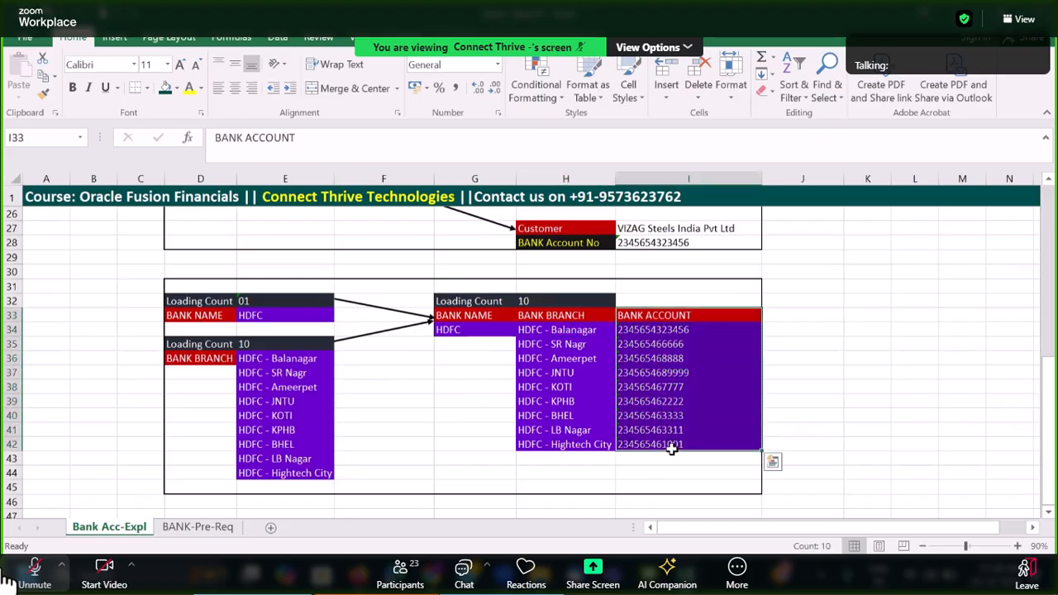
Add a PARTY TYPE column header in J33 with the same red formatting as the BANK ACCOUNT header.
{"action": "left_click", "coordinate": [817, 331]}
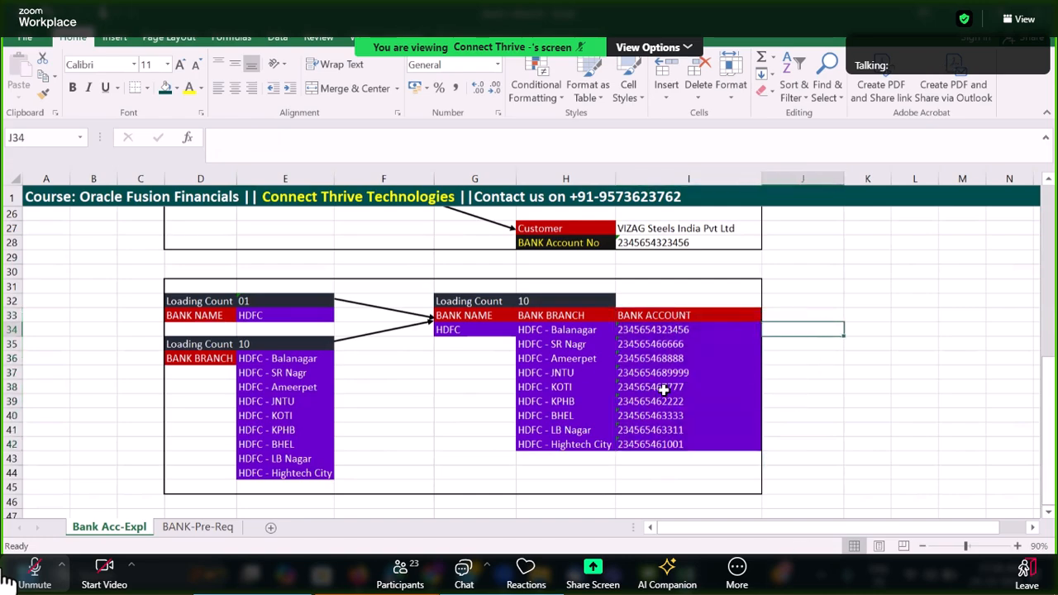
{"action": "left_click", "coordinate": [785, 317]}
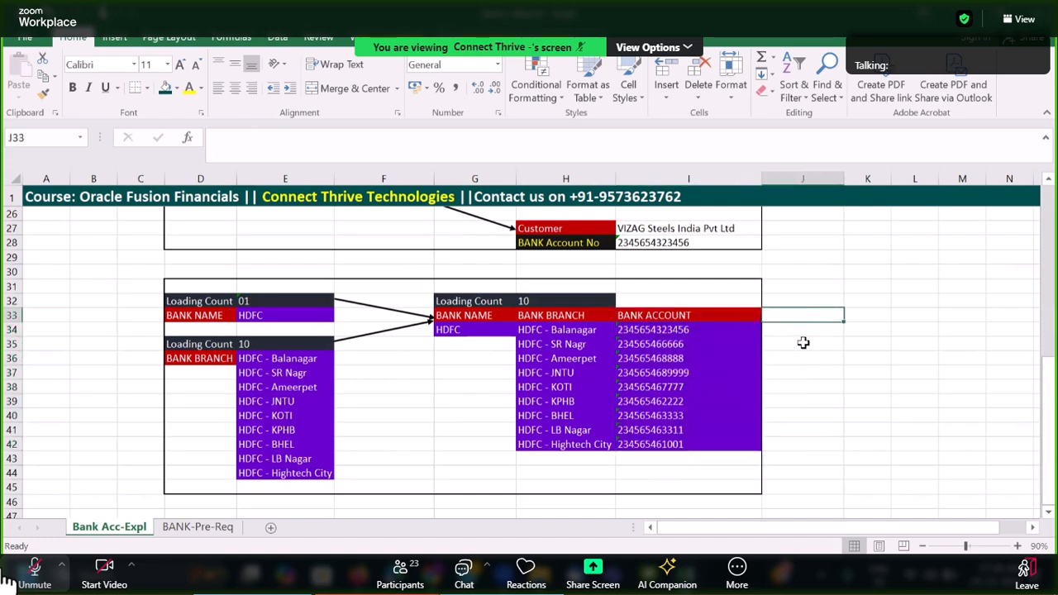
{"action": "type", "text": "Party Type"}
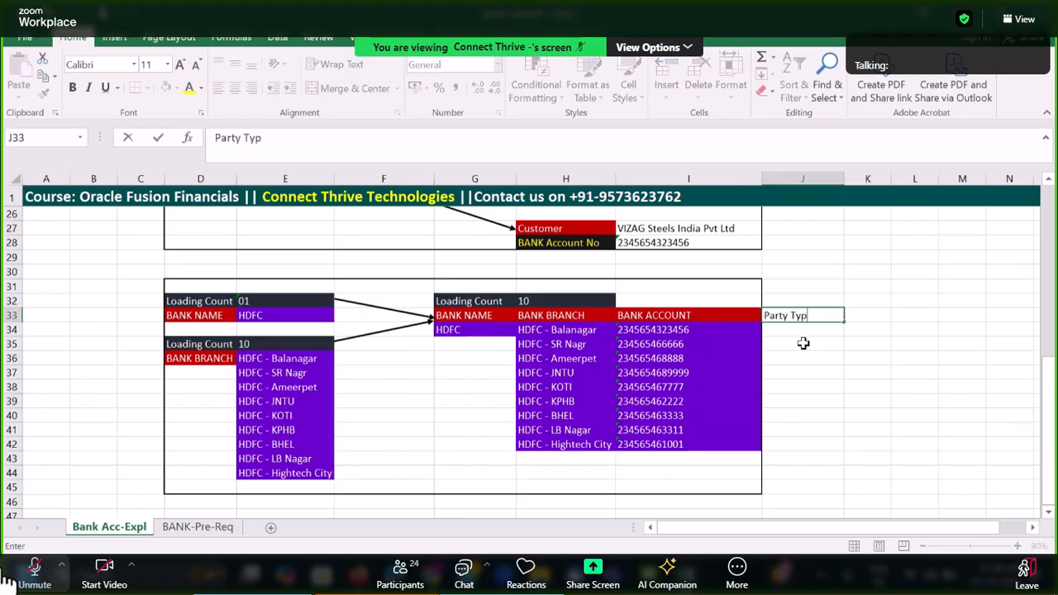
{"action": "left_click", "coordinate": [739, 315]}
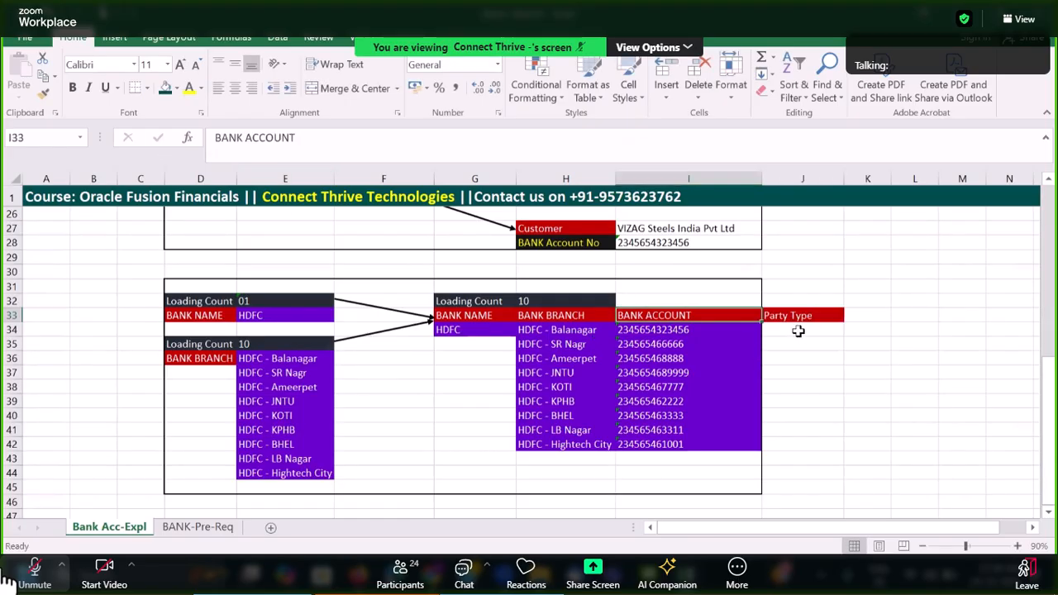
{"action": "key", "text": "Right"}
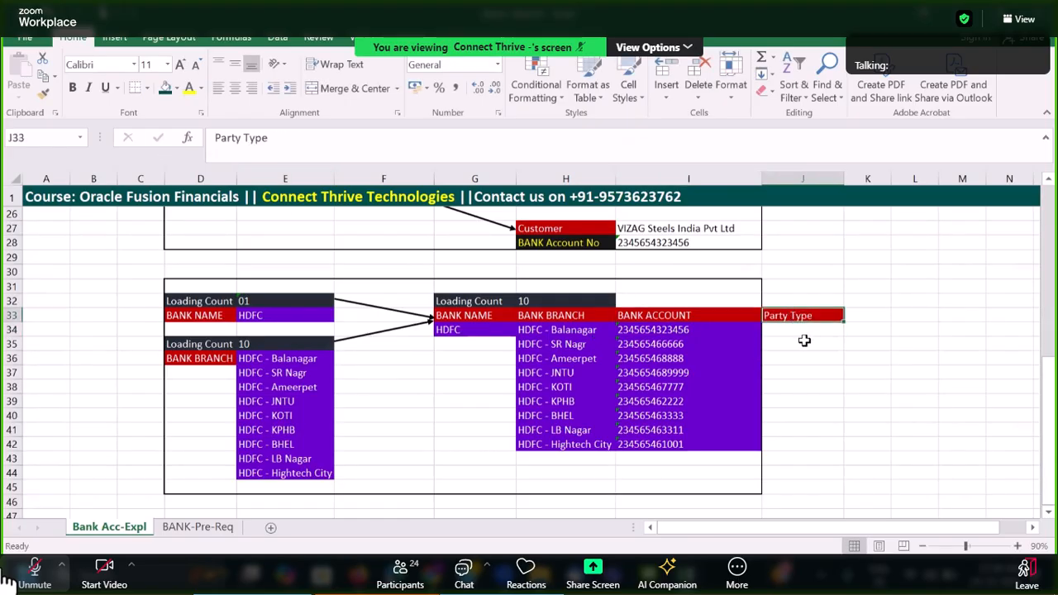
{"action": "type", "text": "PARTY TYPE"}
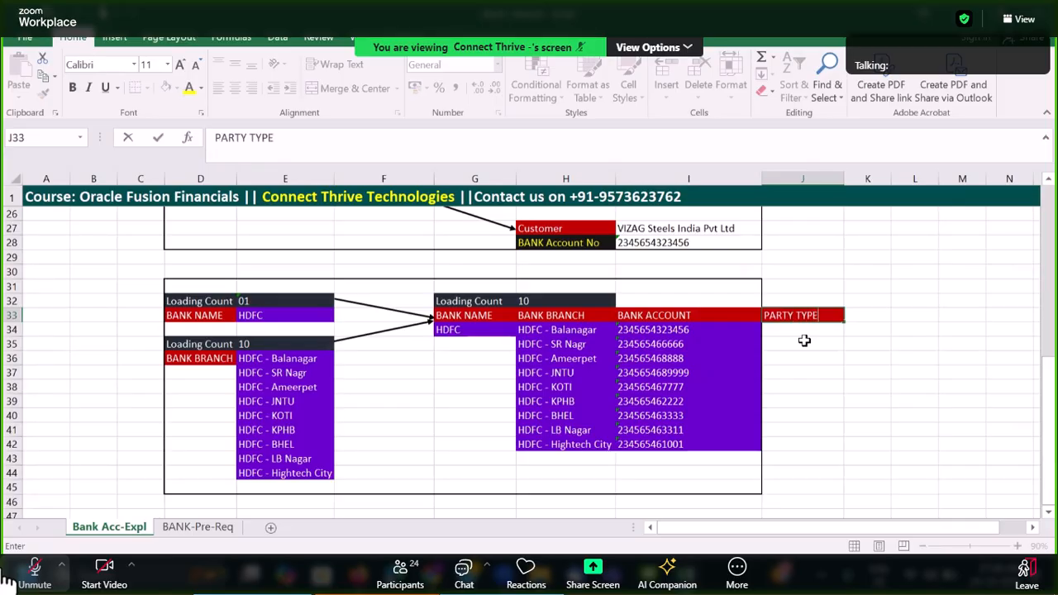
{"action": "key", "text": "Return"}
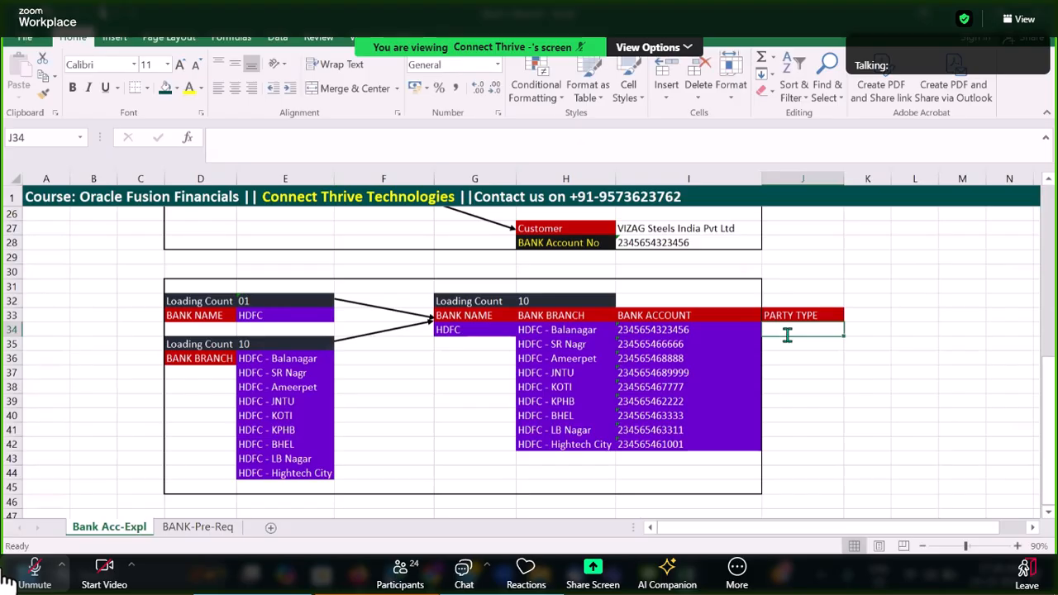
Enter Organization, Supplier and Customer as the party types in J34:J36.
{"action": "type", "text": "Organization"}
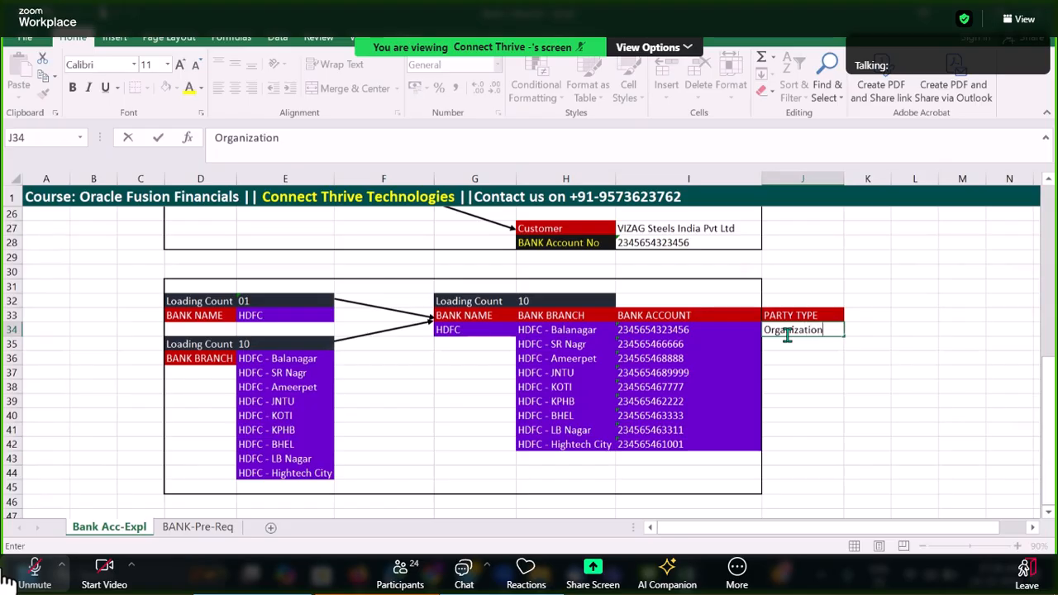
{"action": "key", "text": "Return"}
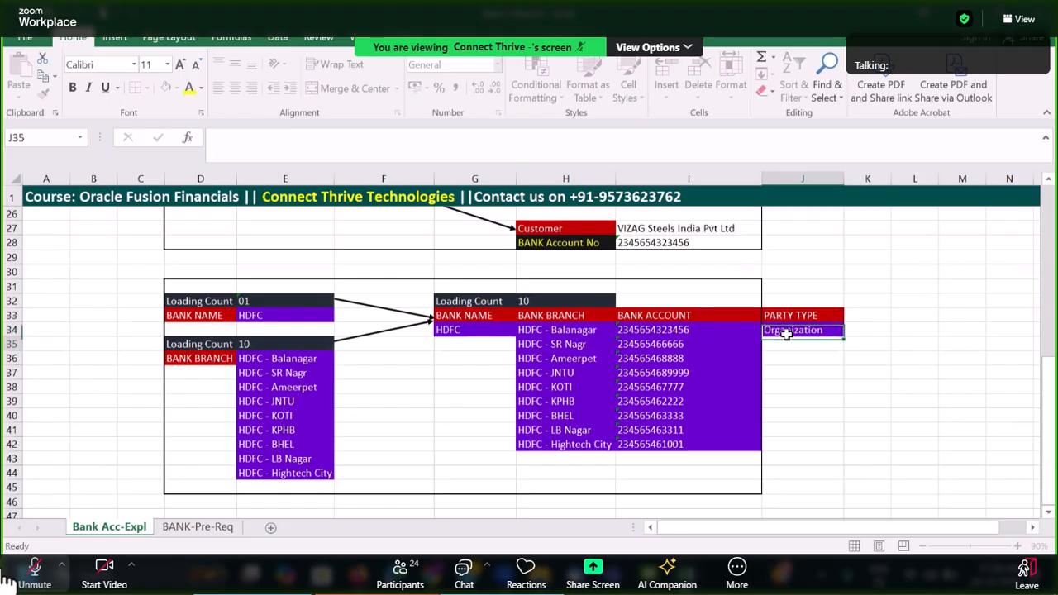
{"action": "type", "text": "Supplier"}
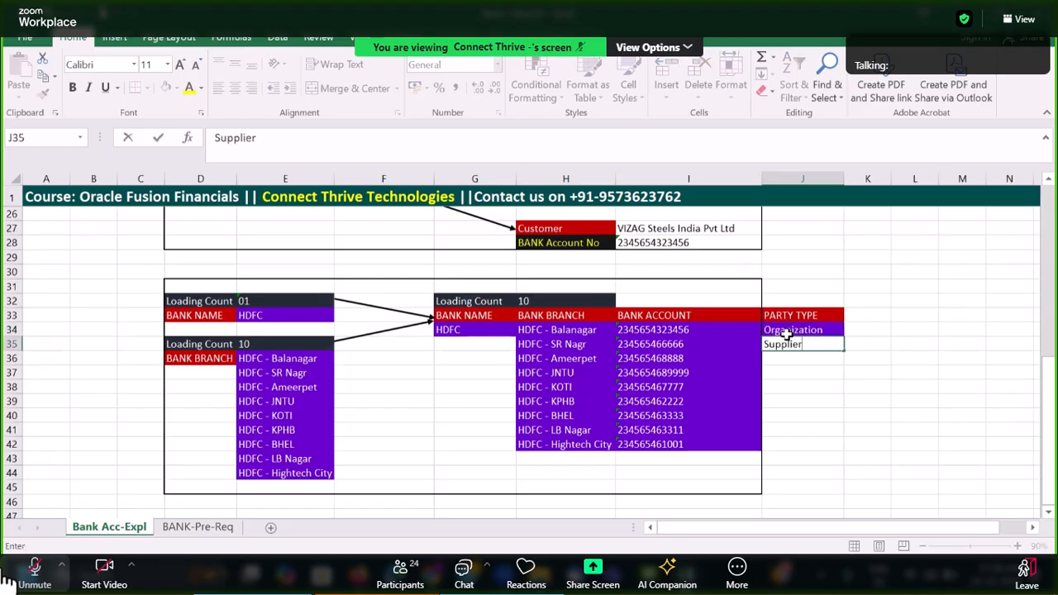
{"action": "key", "text": "Return"}
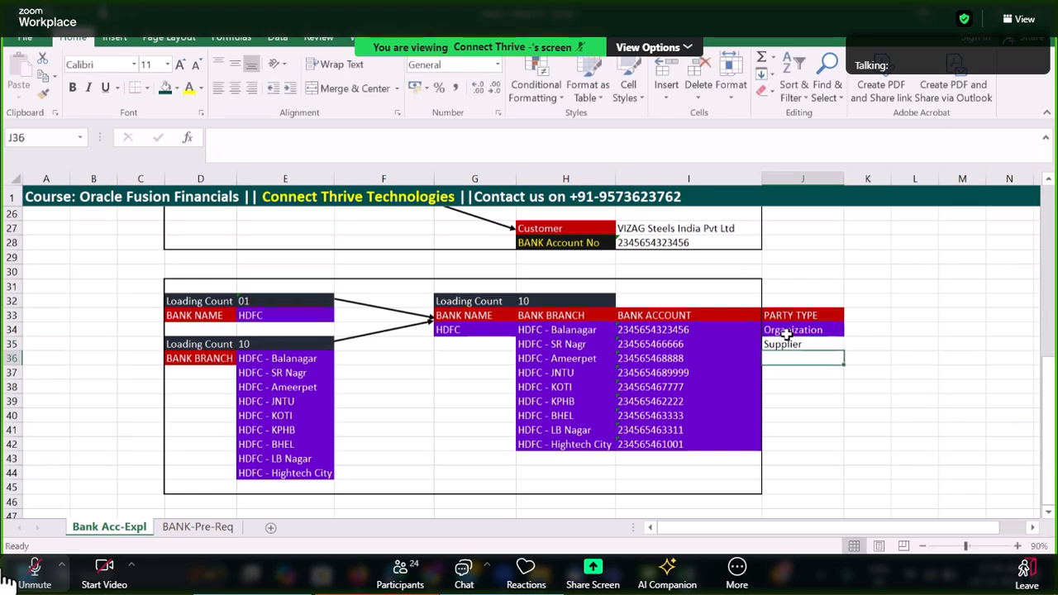
{"action": "type", "text": "S"}
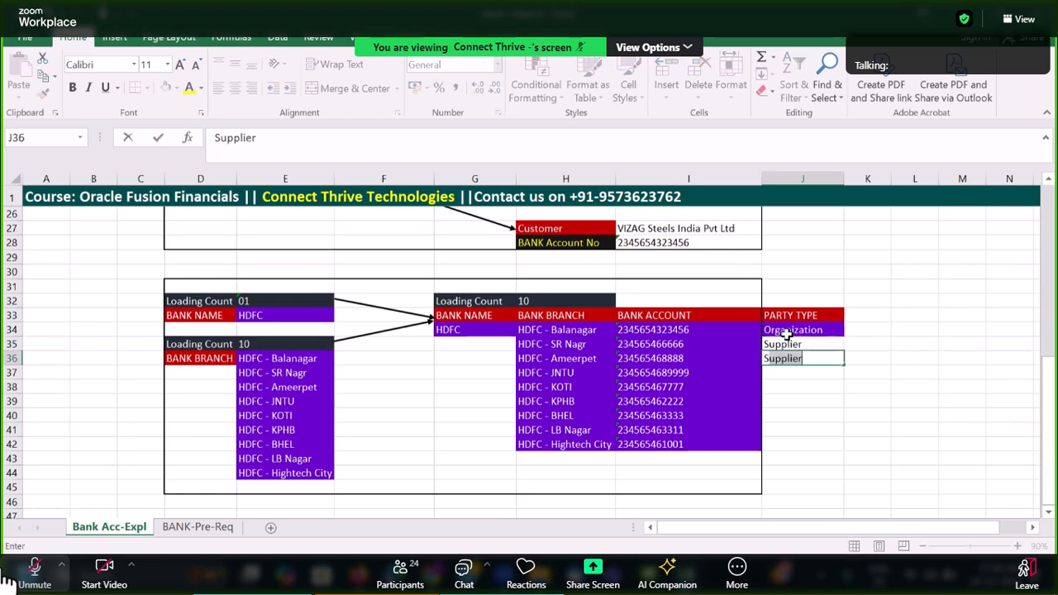
{"action": "key", "text": "BackSpace"}
{"action": "type", "text": "Co"}
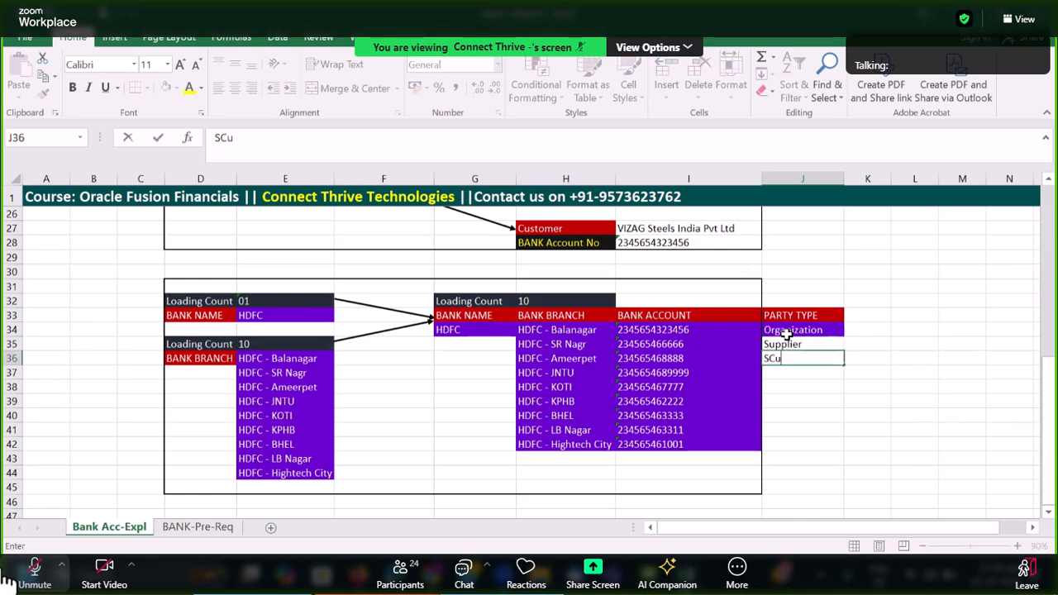
{"action": "key", "text": "BackSpace"}
{"action": "key", "text": "BackSpace"}
{"action": "key", "text": "BackSpace"}
{"action": "key", "text": "Return"}
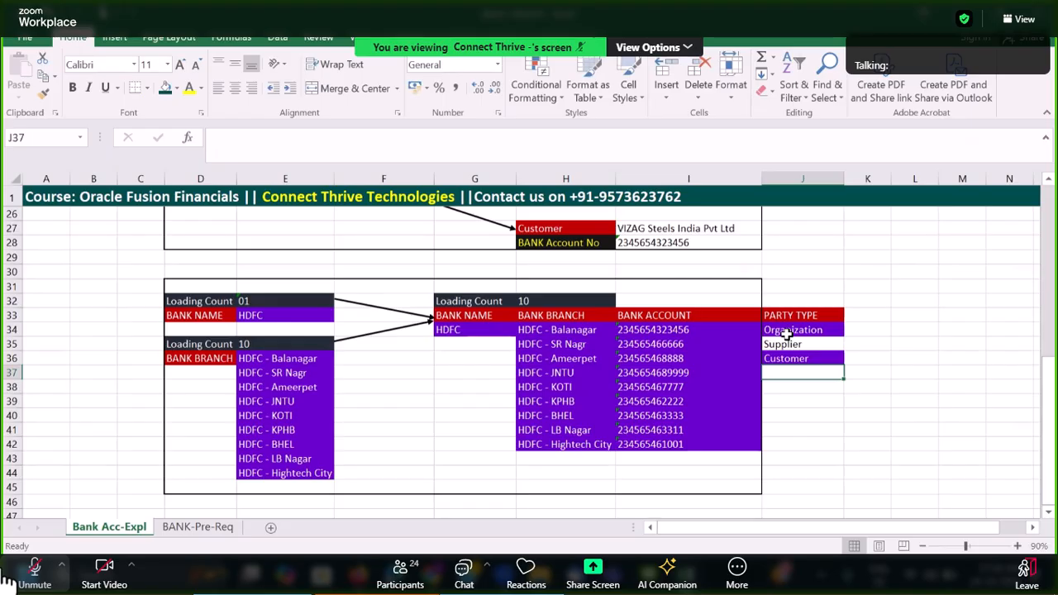
Enter Supplier, Organization and Customer as the party types in J37:J39.
{"action": "type", "text": "Supplier"}
{"action": "key", "text": "Return"}
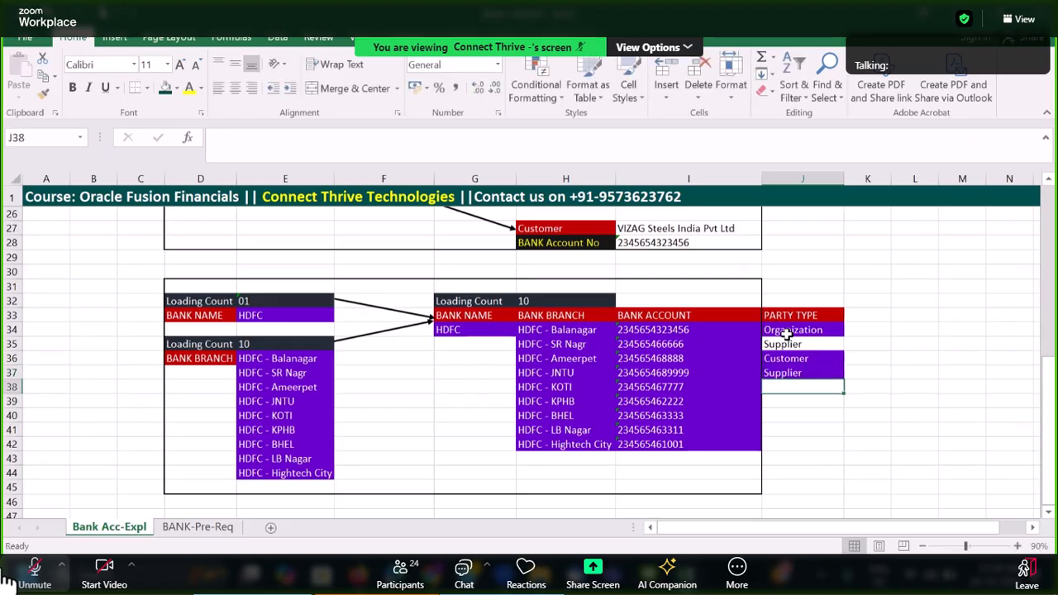
{"action": "type", "text": "Organization"}
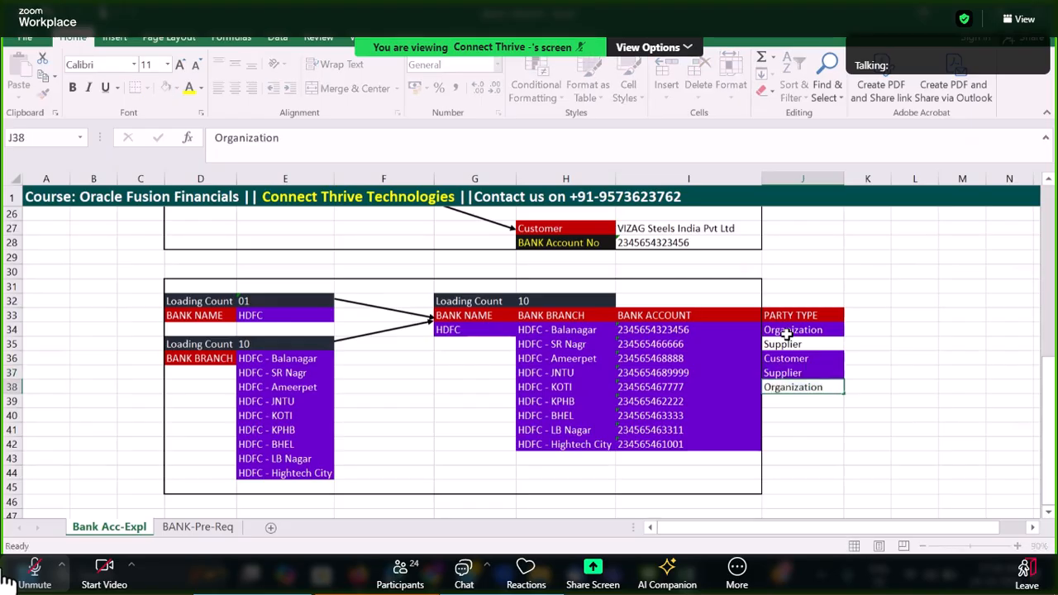
{"action": "key", "text": "Return"}
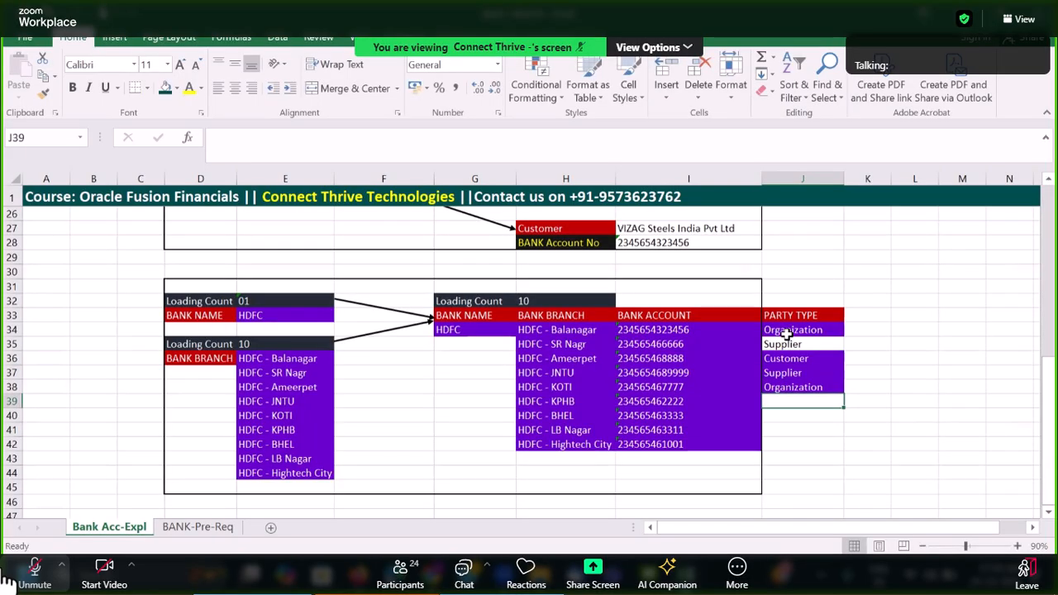
{"action": "type", "text": "Ci"}
{"action": "type", "text": "ustomer"}
{"action": "key", "text": "Return"}
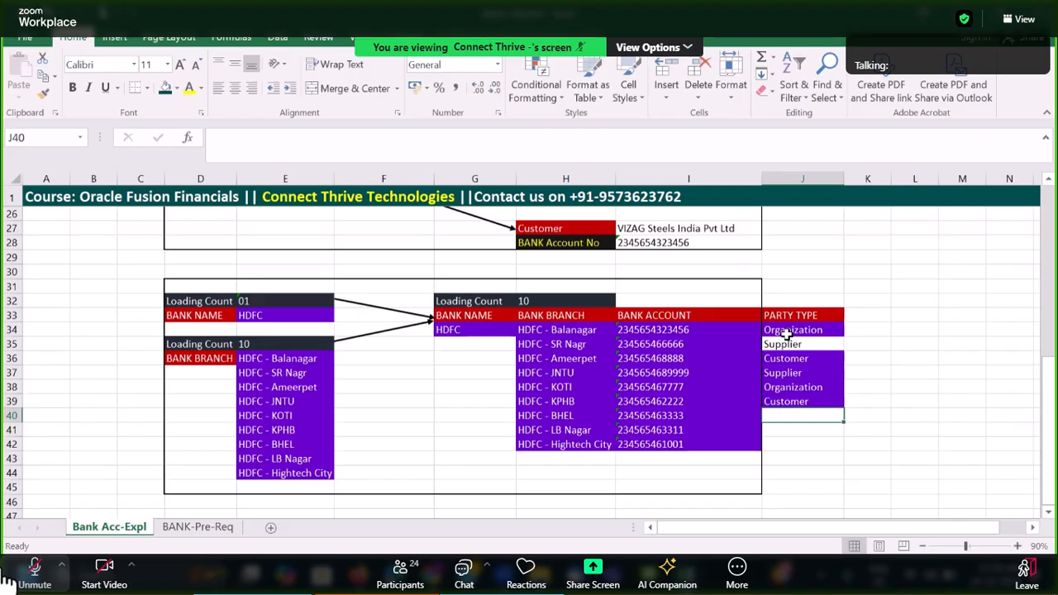
Copy the party type Customer from J39 into J40 and Supplier from J37 into J41.
{"action": "left_click", "coordinate": [786, 403]}
{"action": "key", "text": "ctrl+c"}
{"action": "left_click", "coordinate": [784, 418]}
{"action": "key", "text": "ctrl+v"}
{"action": "key", "text": "Up"}
{"action": "key", "text": "Up"}
{"action": "key", "text": "Up"}
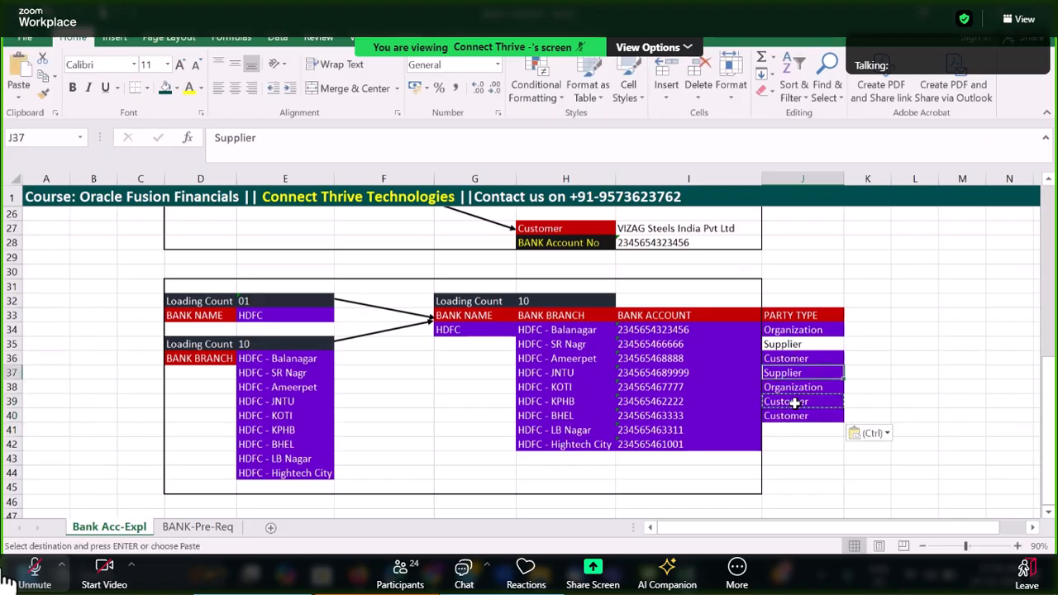
{"action": "key", "text": "ctrl+c"}
{"action": "left_click", "coordinate": [796, 427]}
{"action": "key", "text": "ctrl+v"}
Copy the party type Organization from J34 into J42 to fill the last row of the column.
{"action": "left_click", "coordinate": [783, 346]}
{"action": "key", "text": "ctrl"}
{"action": "left_click", "coordinate": [786, 331]}
{"action": "key", "text": "ctrl+c"}
{"action": "left_click", "coordinate": [795, 442]}
{"action": "key", "text": "ctrl+v"}
Copy the cell formatting of Organization in J34 onto the Supplier cell J35.
{"action": "left_click", "coordinate": [786, 331]}
{"action": "left_click", "coordinate": [43, 92]}
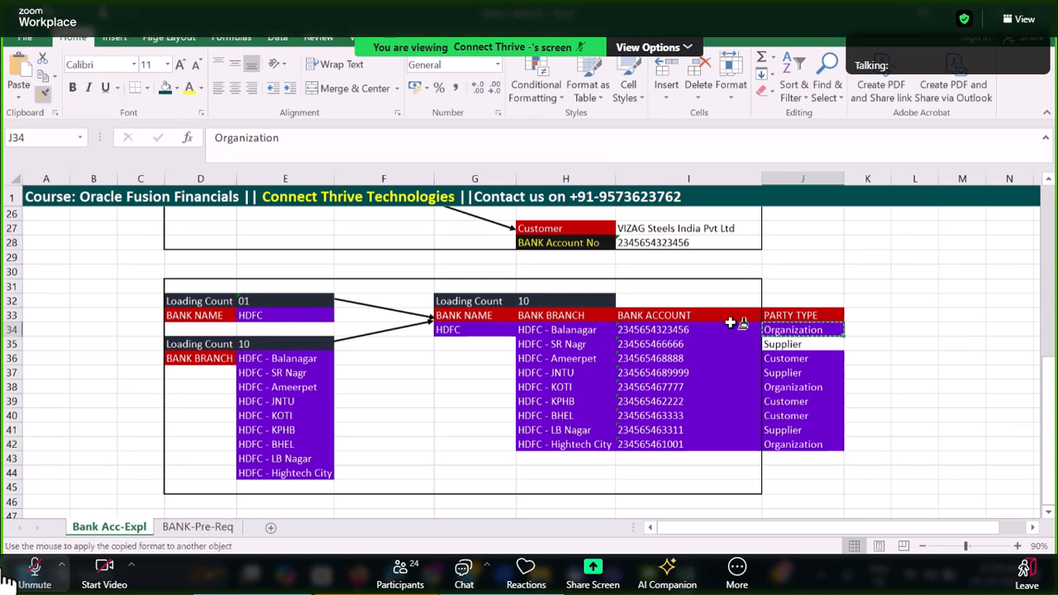
{"action": "left_click", "coordinate": [789, 347]}
{"action": "left_click_drag", "start_coordinate": [798, 332], "coordinate": [796, 444]}
{"action": "left_click", "coordinate": [773, 402]}
{"action": "left_click", "coordinate": [658, 372]}
{"action": "left_click_drag", "start_coordinate": [523, 331], "coordinate": [807, 447]}
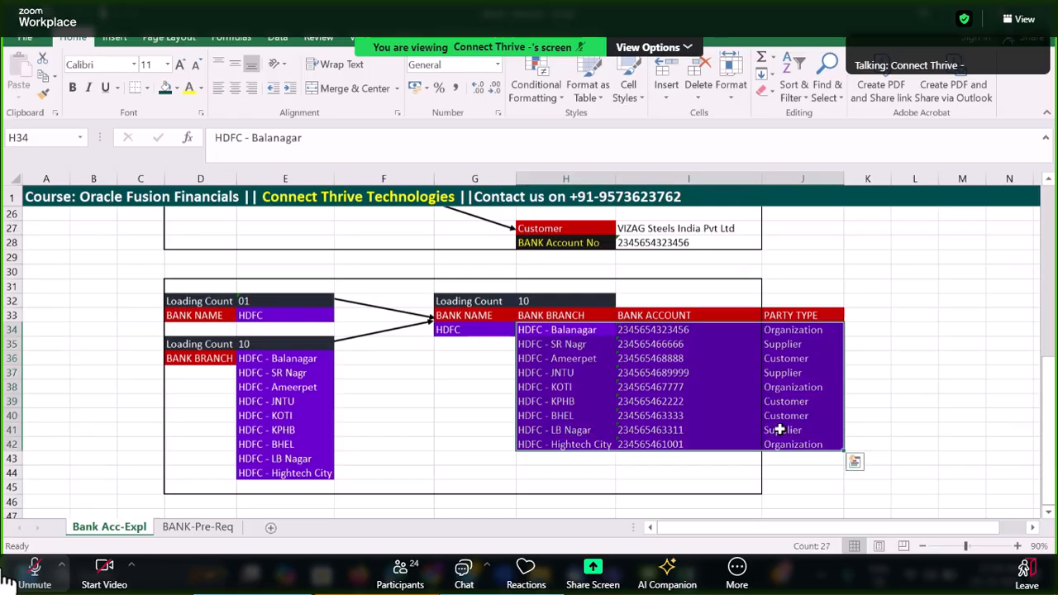
Copy the formatting of the BANK NAME header in G33 onto the HDFC cell G34.
{"action": "left_click", "coordinate": [496, 331]}
{"action": "left_click", "coordinate": [463, 316]}
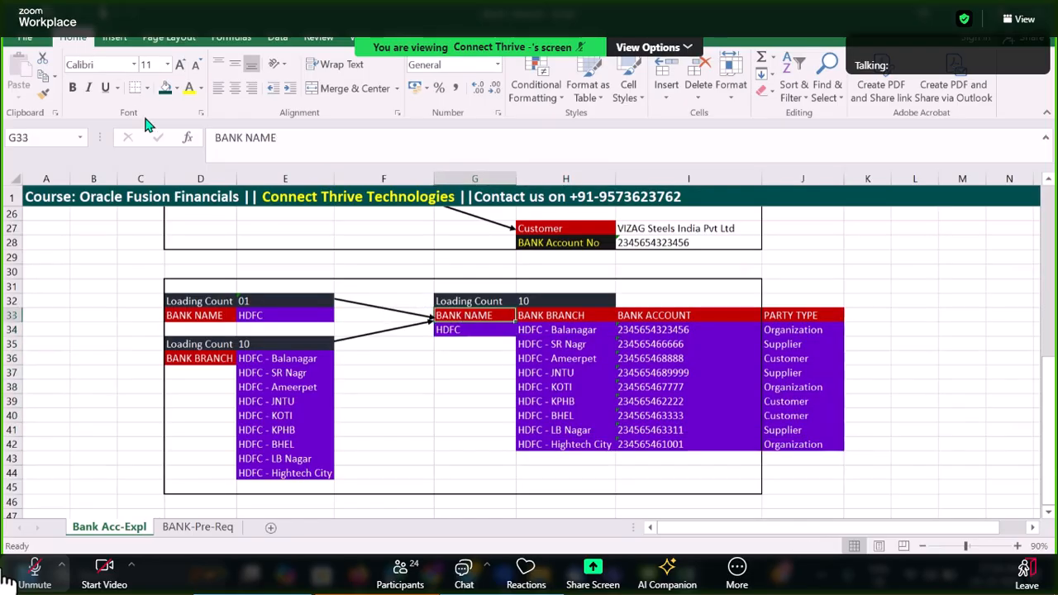
{"action": "left_click", "coordinate": [43, 93]}
{"action": "left_click", "coordinate": [472, 330]}
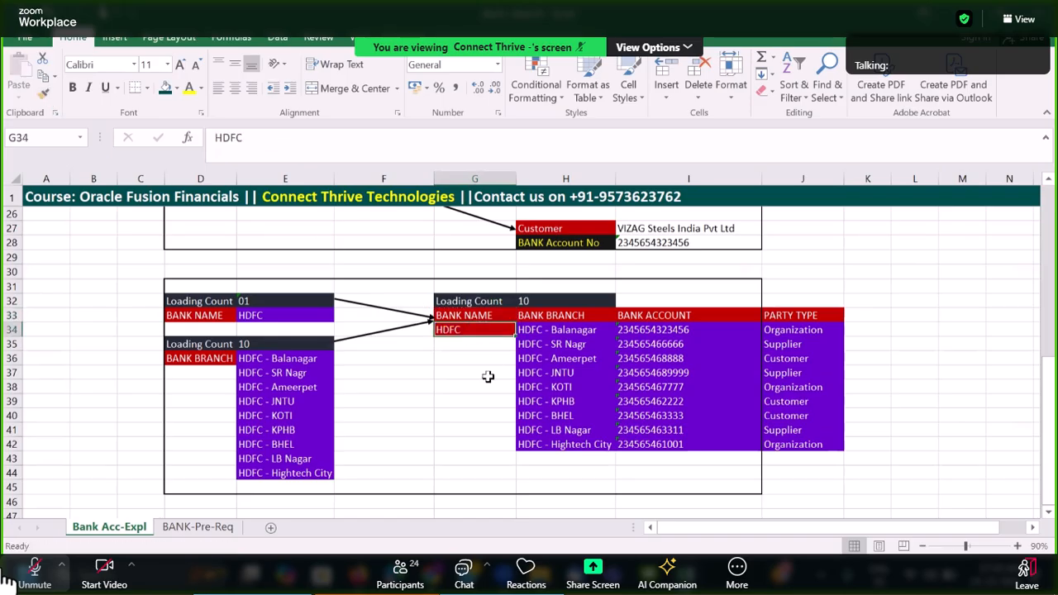
{"action": "left_click", "coordinate": [453, 316]}
{"action": "left_click", "coordinate": [478, 330]}
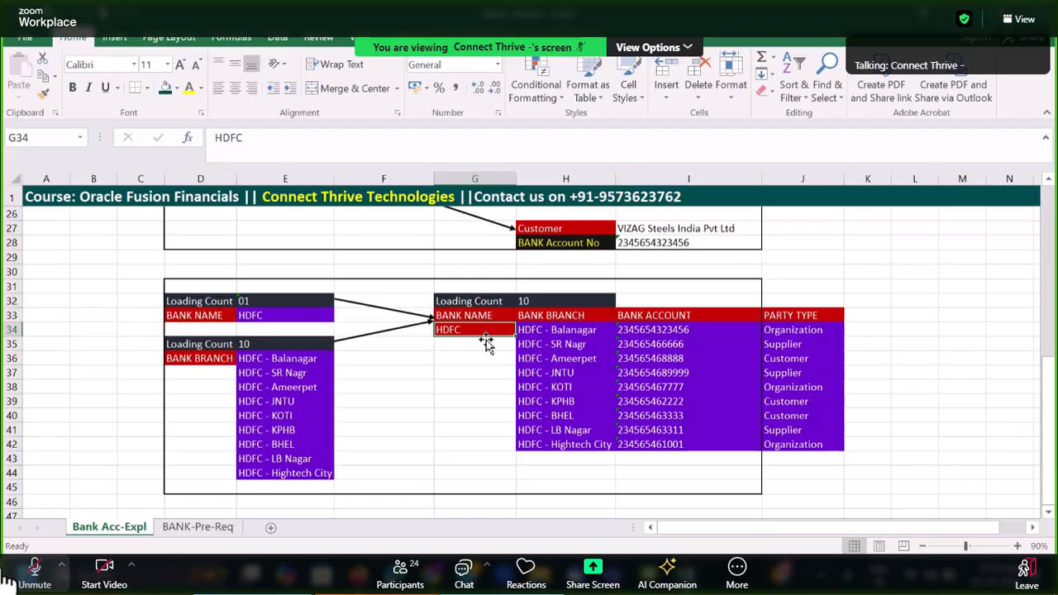
{"action": "left_click_drag", "start_coordinate": [557, 333], "coordinate": [571, 444]}
{"action": "left_click_drag", "start_coordinate": [643, 335], "coordinate": [648, 444]}
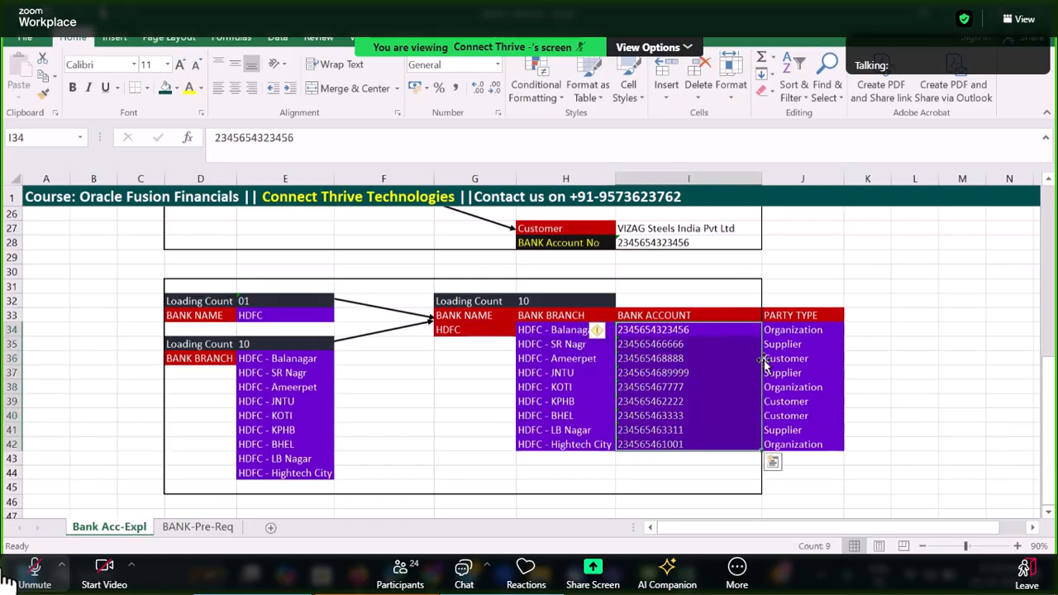
{"action": "left_click_drag", "start_coordinate": [772, 331], "coordinate": [783, 454]}
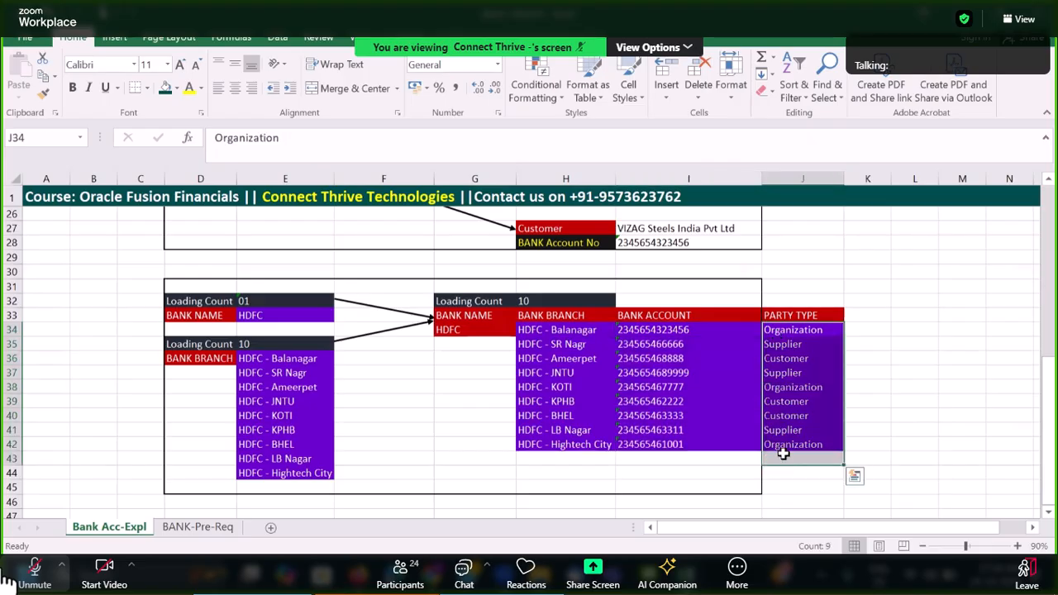
{"action": "left_click", "coordinate": [736, 404]}
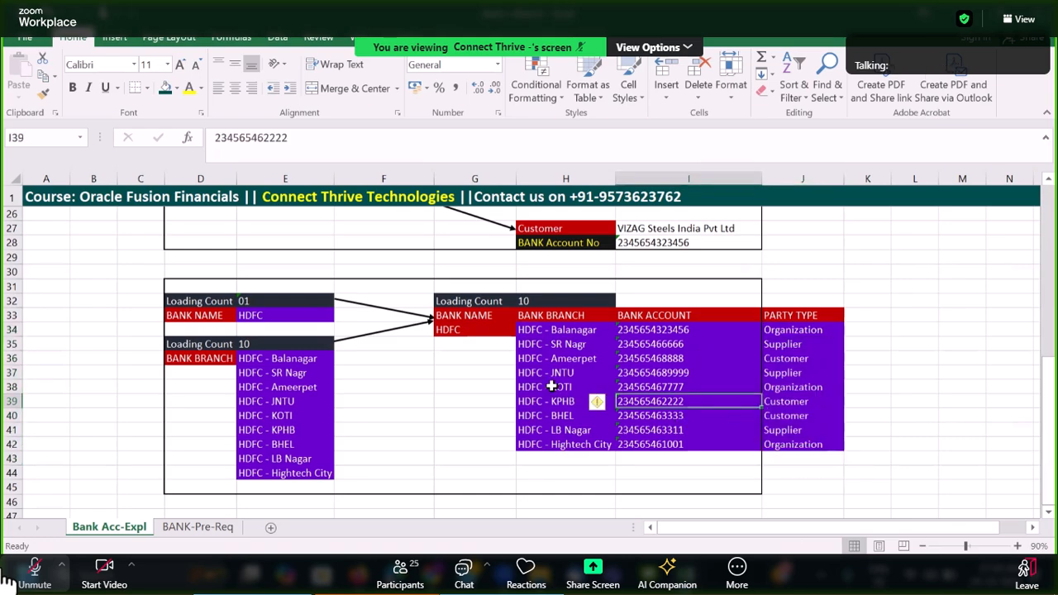
Undo the header formatting applied to the HDFC cell G34.
{"action": "left_click", "coordinate": [475, 330]}
{"action": "key", "text": "ctrl+c"}
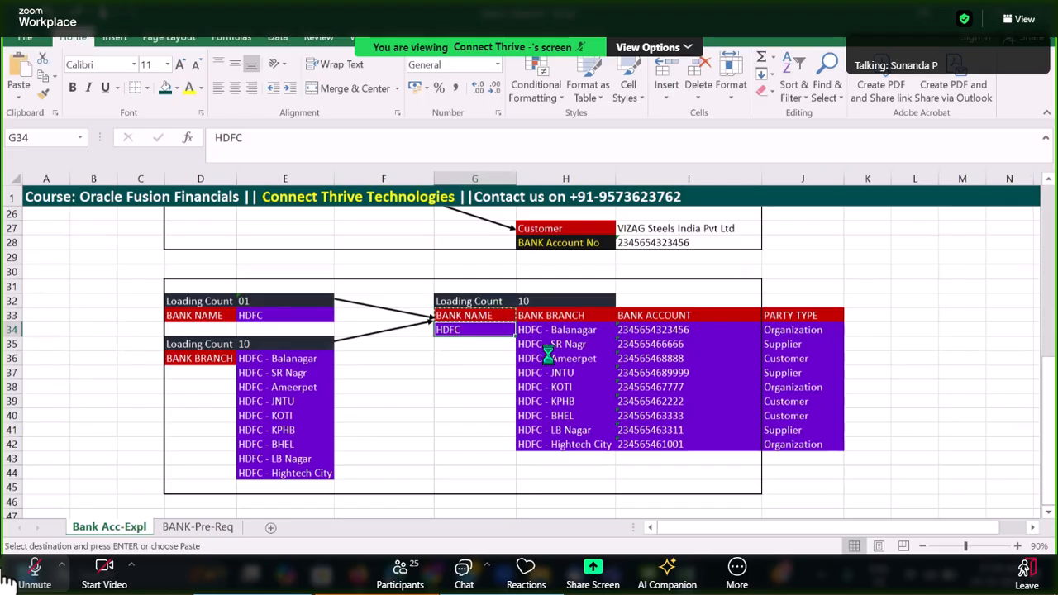
{"action": "left_click", "coordinate": [547, 354]}
{"action": "left_click", "coordinate": [461, 338]}
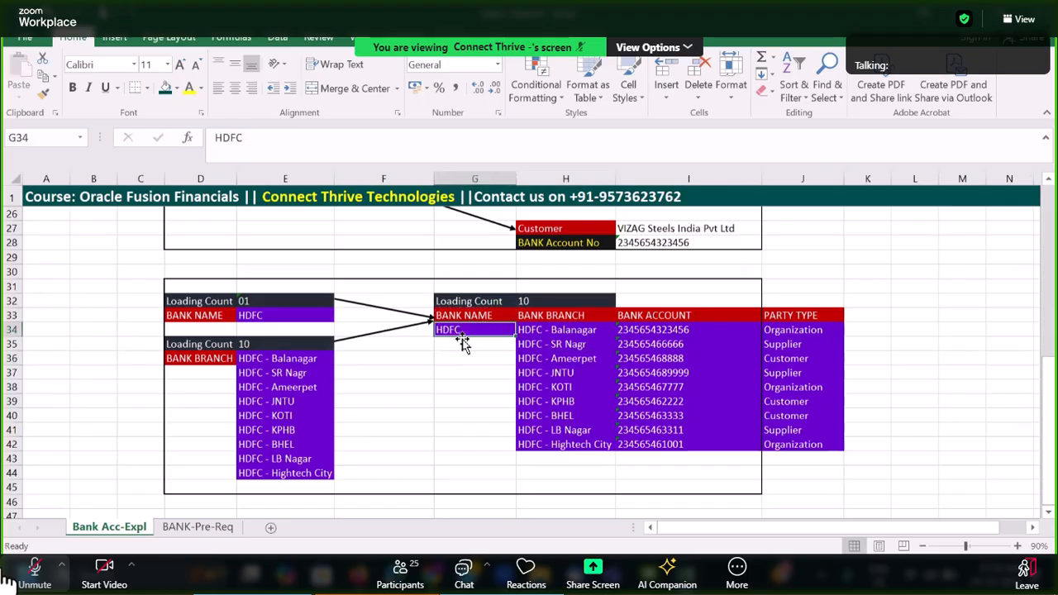
{"action": "left_click", "coordinate": [565, 374]}
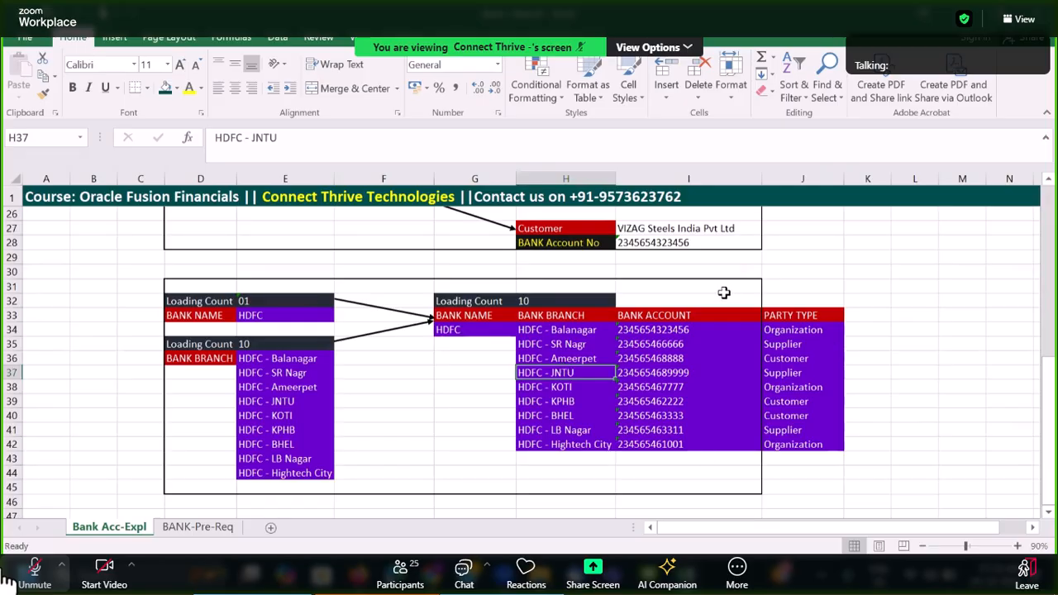
{"action": "left_click", "coordinate": [718, 284]}
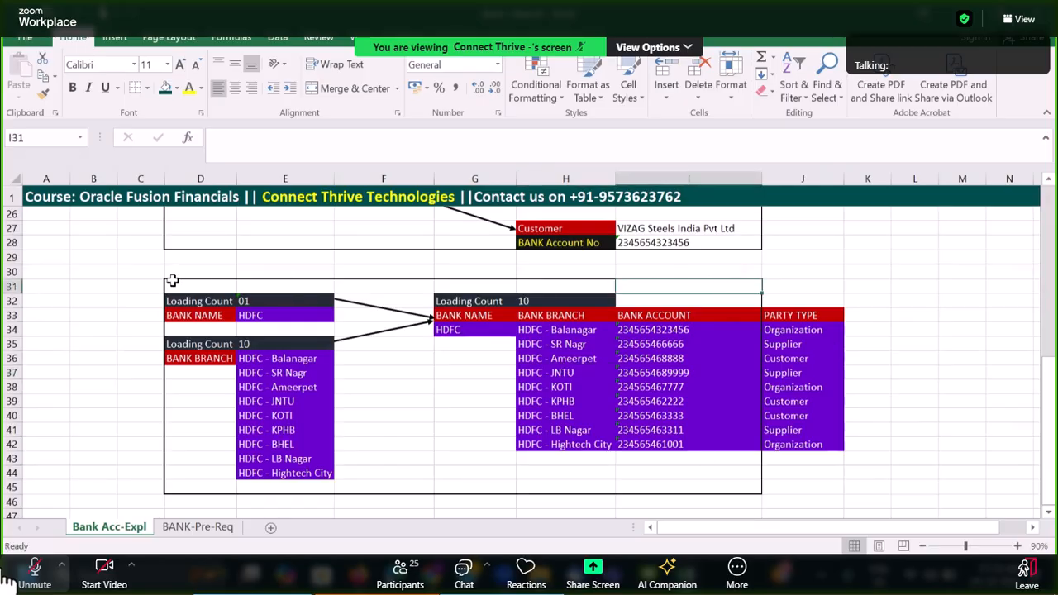
{"action": "left_click", "coordinate": [231, 287]}
{"action": "left_click_drag", "start_coordinate": [232, 287], "coordinate": [754, 487]}
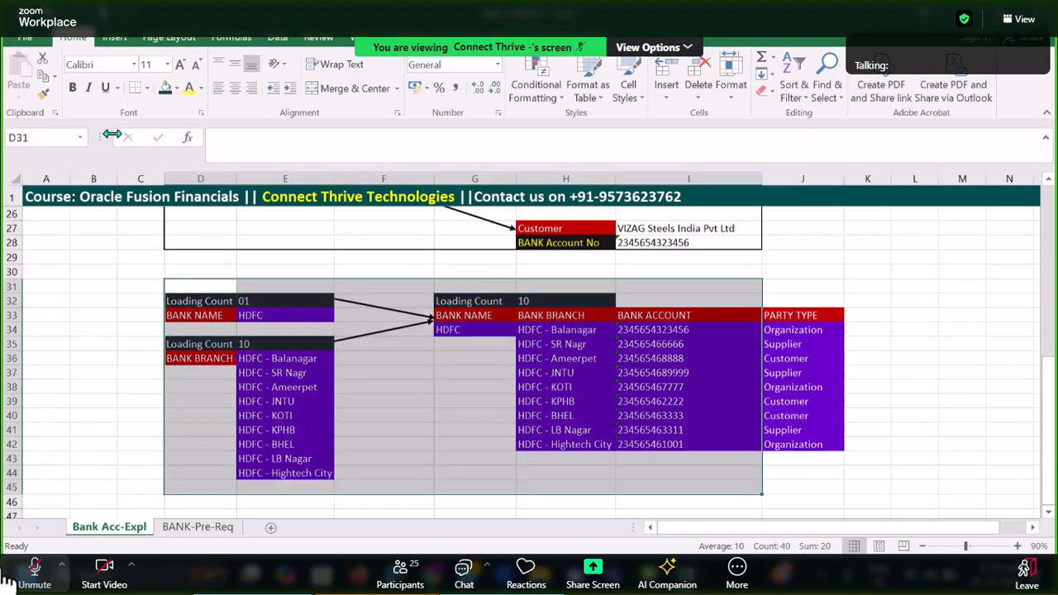
{"action": "left_click", "coordinate": [143, 96]}
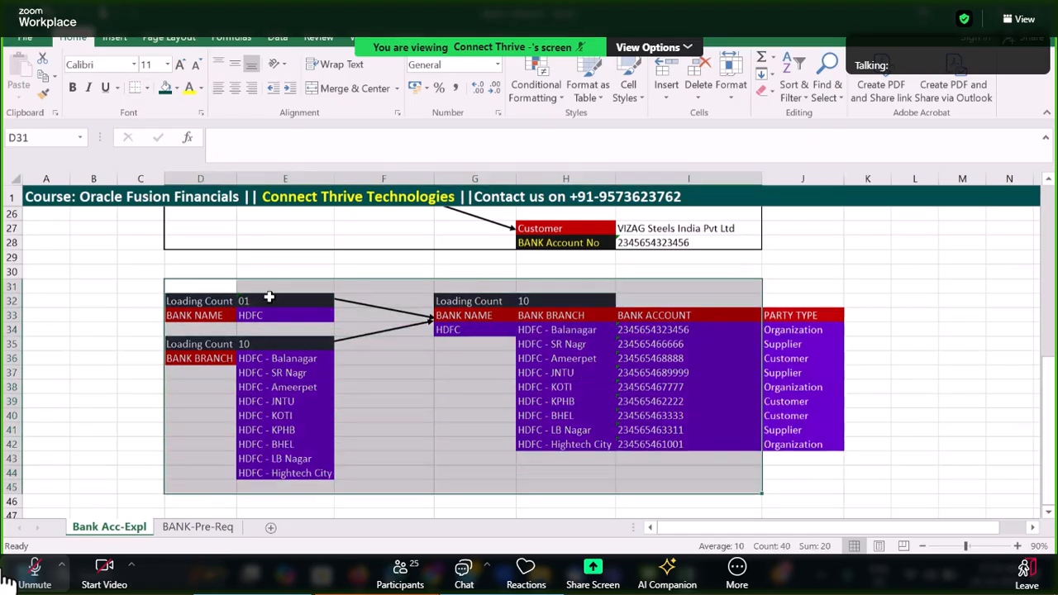
{"action": "left_click", "coordinate": [422, 432]}
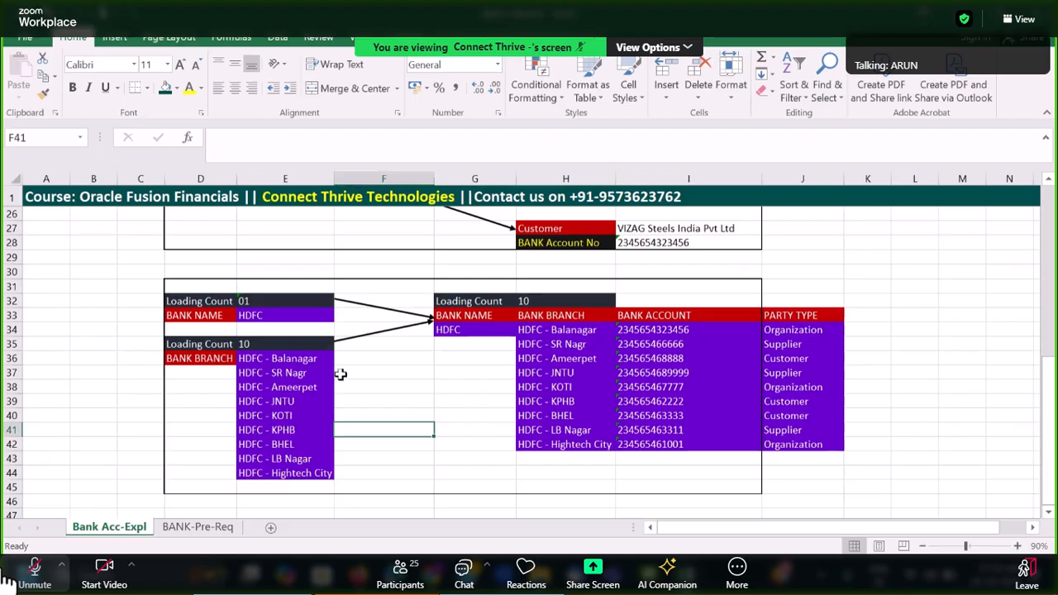
Remove the border around the HDFC loading example by setting No Border on D31:I45.
{"action": "left_click_drag", "start_coordinate": [190, 284], "coordinate": [678, 318]}
{"action": "left_click_drag", "start_coordinate": [683, 450], "coordinate": [687, 488]}
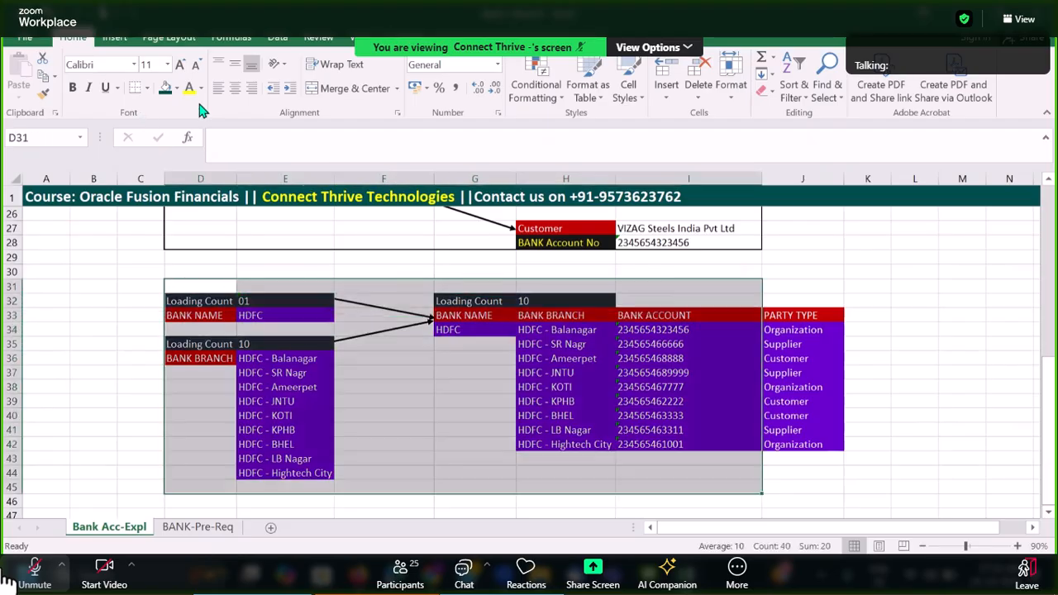
{"action": "left_click", "coordinate": [149, 90]}
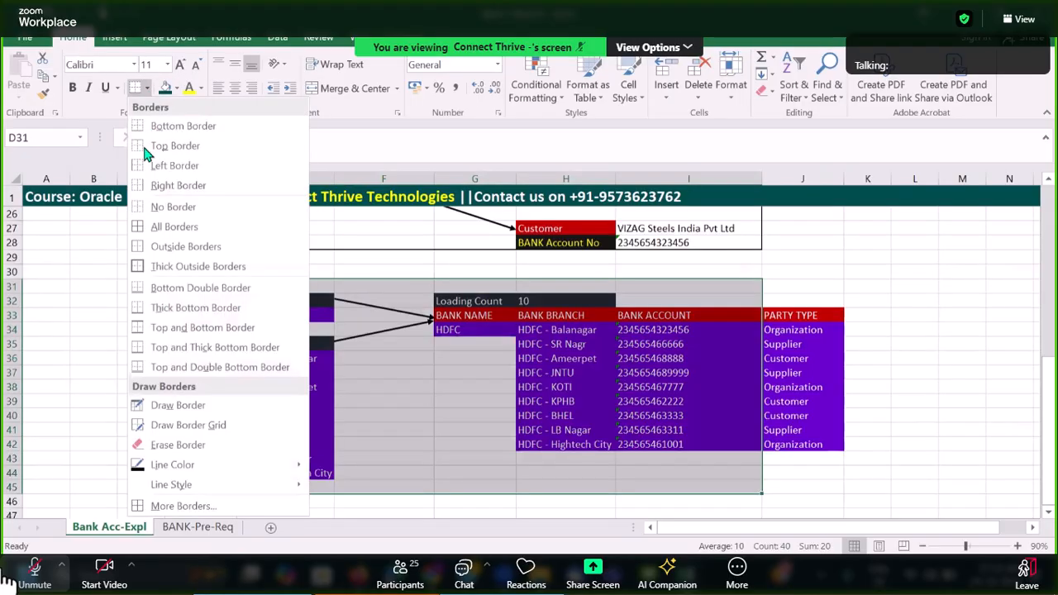
{"action": "left_click", "coordinate": [148, 205]}
{"action": "left_click", "coordinate": [447, 444]}
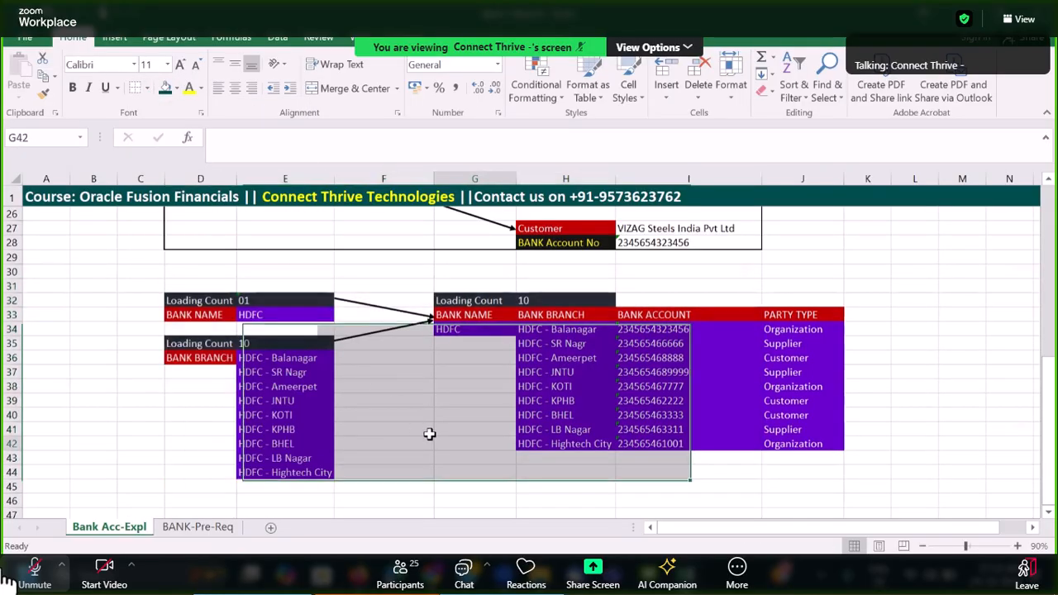
Apply Thick Outside Borders to D31:J44 so the frame includes the PARTY TYPE column.
{"action": "left_click_drag", "start_coordinate": [735, 457], "coordinate": [837, 471]}
{"action": "left_click", "coordinate": [147, 88]}
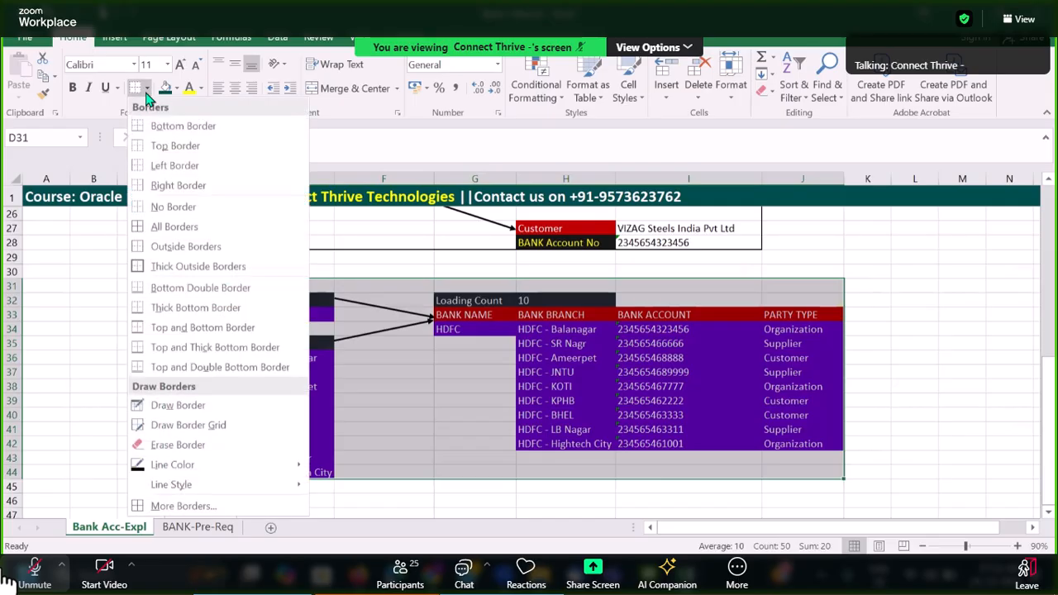
{"action": "left_click", "coordinate": [183, 268]}
{"action": "left_click", "coordinate": [909, 363]}
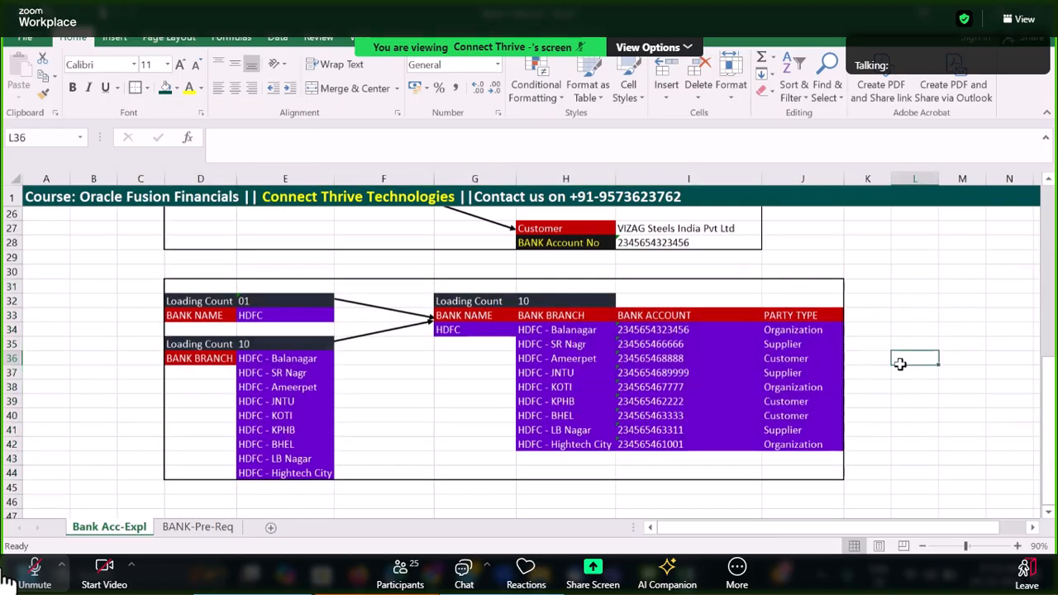
Review the bank name, branch, account number and loading count diagrams on the Bank Acc-Expl sheet.
{"action": "left_click", "coordinate": [641, 394]}
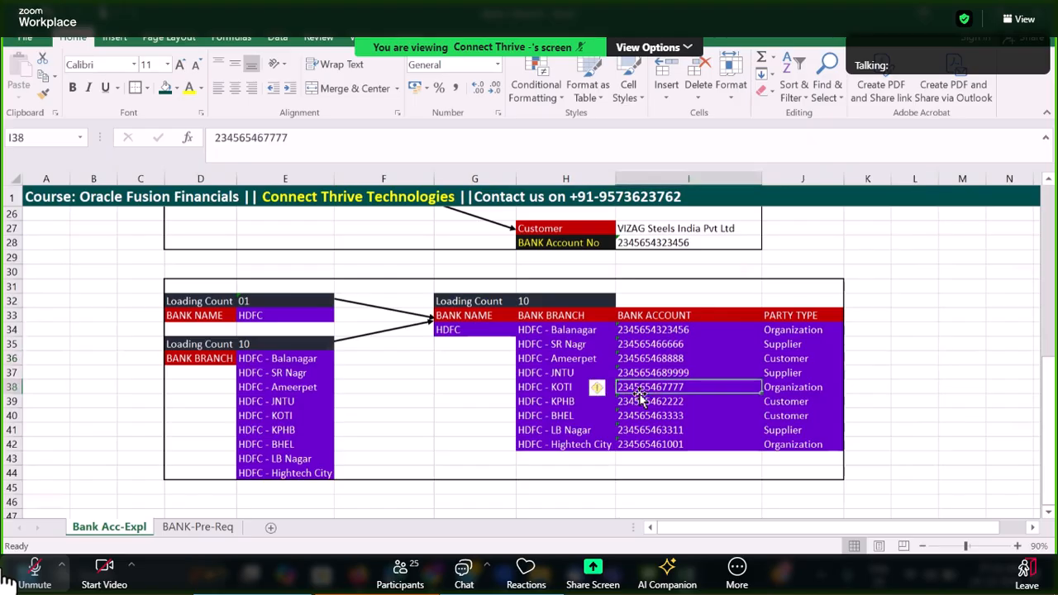
{"action": "left_click", "coordinate": [541, 428]}
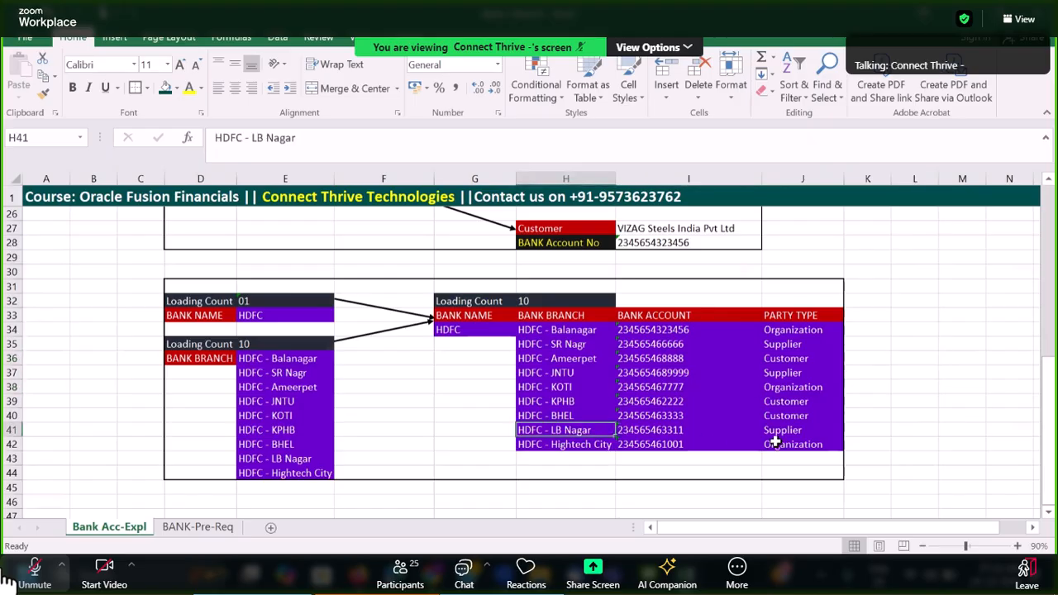
{"action": "scroll", "coordinate": [778, 444], "scroll_direction": "up", "scroll_amount": 1}
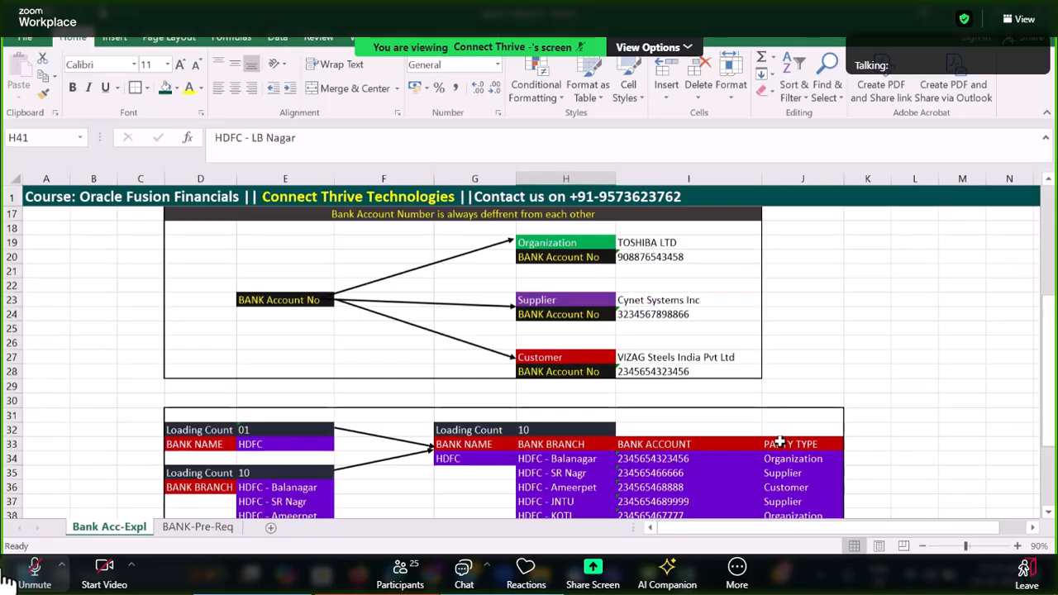
{"action": "scroll", "coordinate": [690, 432], "scroll_direction": "up", "scroll_amount": 5}
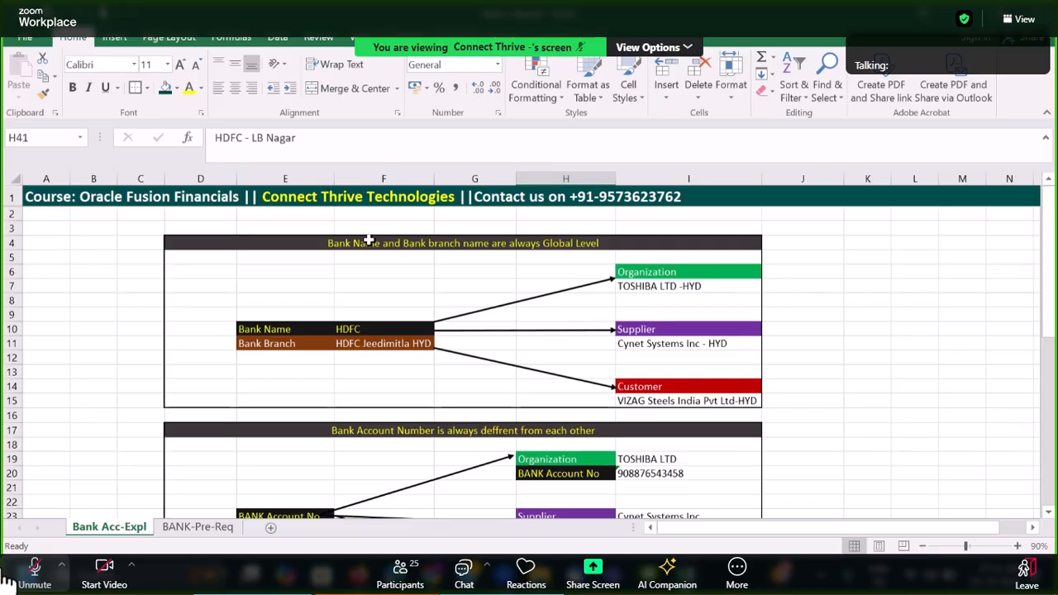
{"action": "left_click", "coordinate": [316, 269]}
{"action": "scroll", "coordinate": [332, 293], "scroll_direction": "down", "scroll_amount": 4}
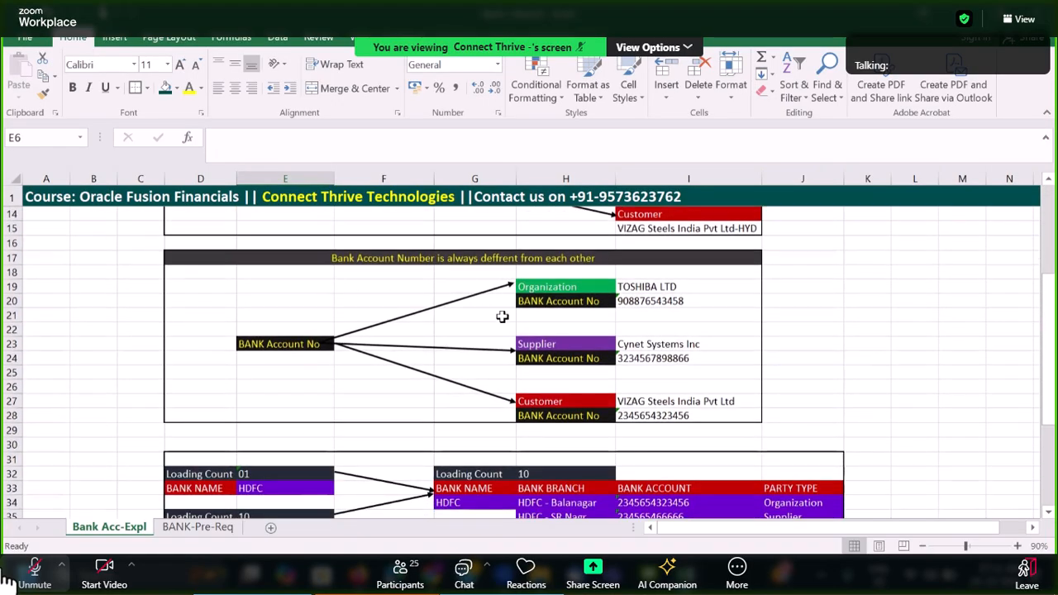
{"action": "left_click", "coordinate": [1048, 514]}
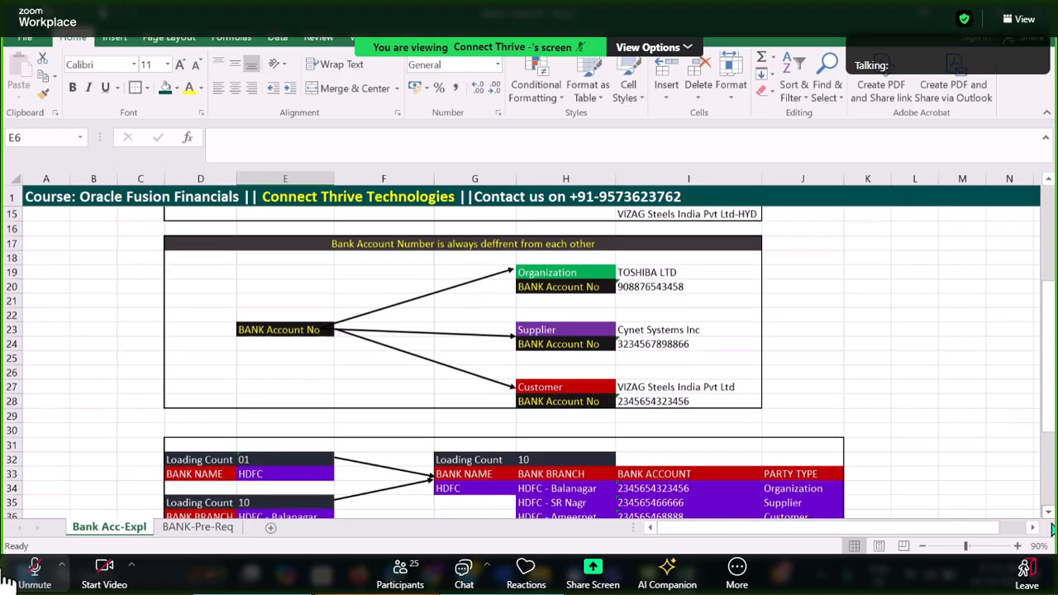
{"action": "left_click", "coordinate": [1049, 514]}
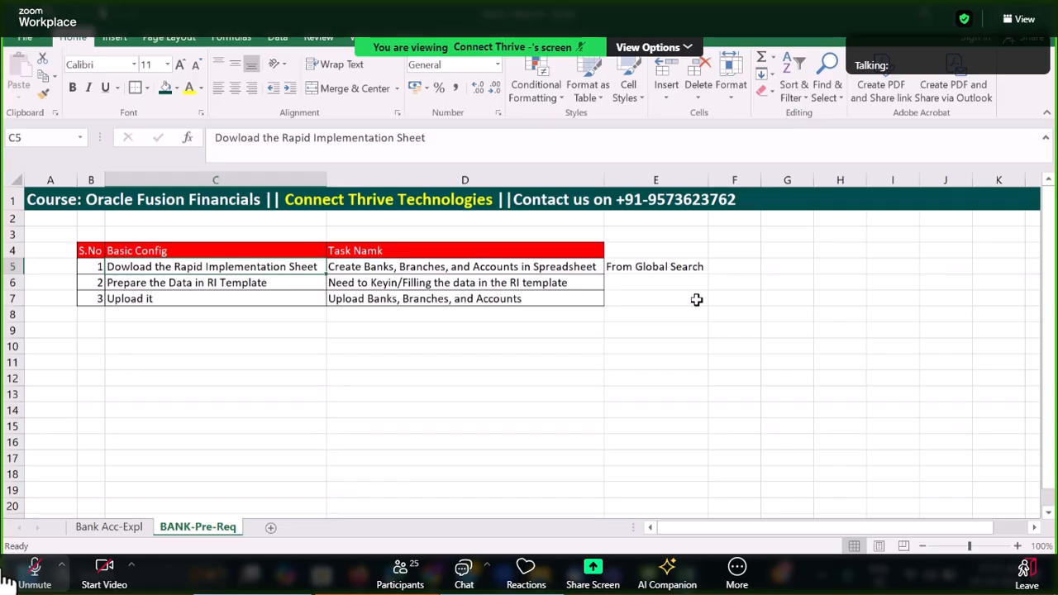
Switch to Oracle Fusion in the browser and open the task search page from the Financials setup.
{"action": "left_click", "coordinate": [371, 346]}
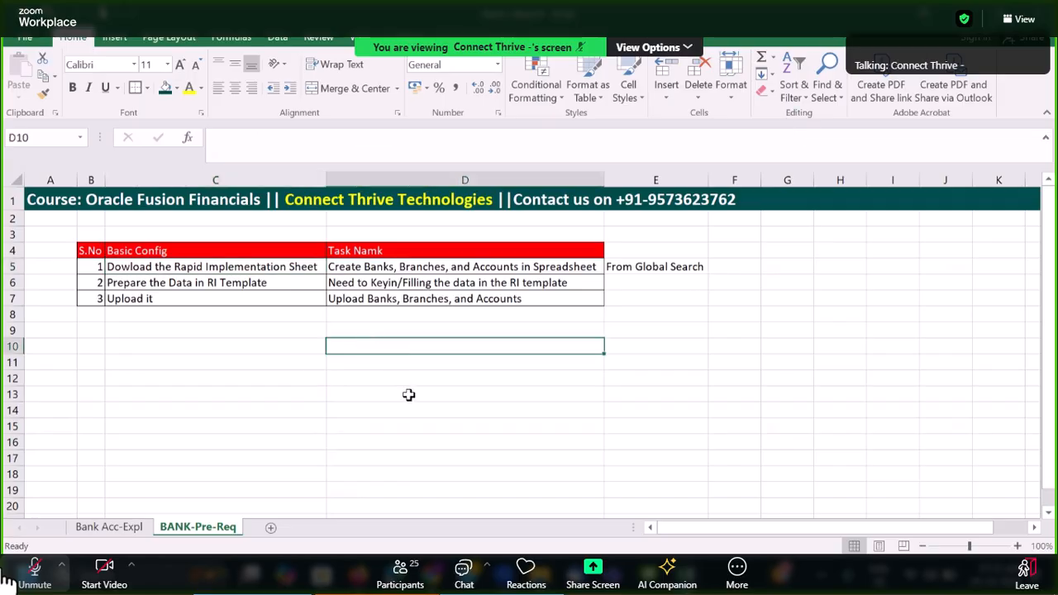
{"action": "mouse_move", "coordinate": [434, 589]}
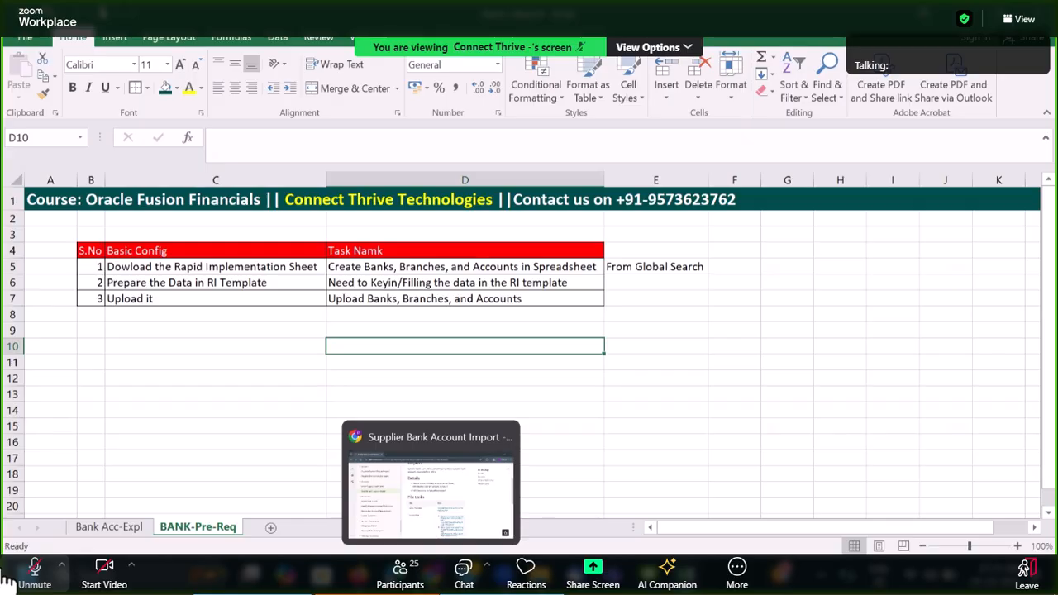
{"action": "left_click", "coordinate": [363, 582]}
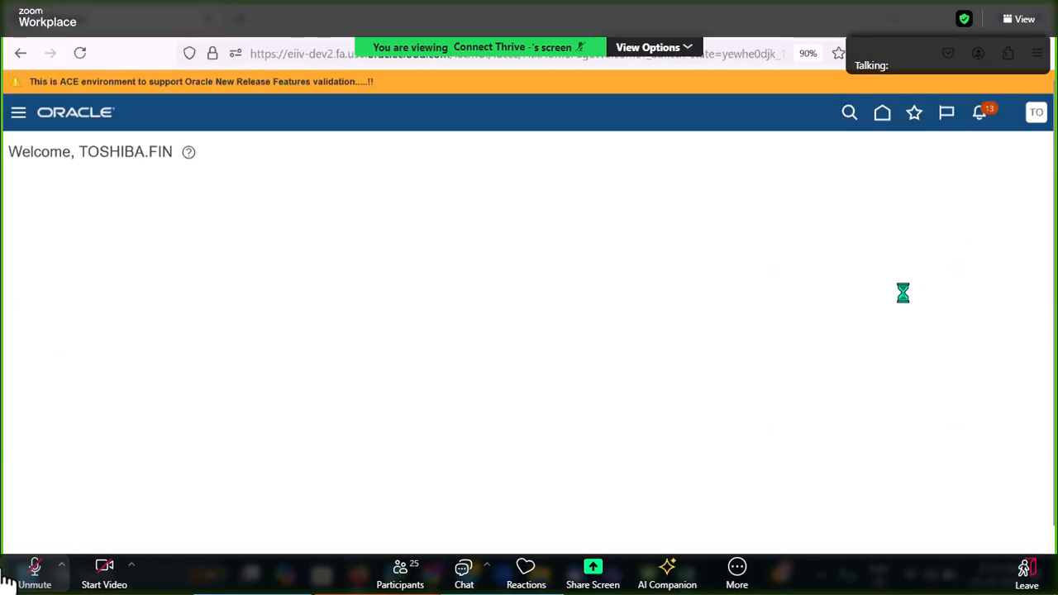
{"action": "left_click", "coordinate": [817, 339]}
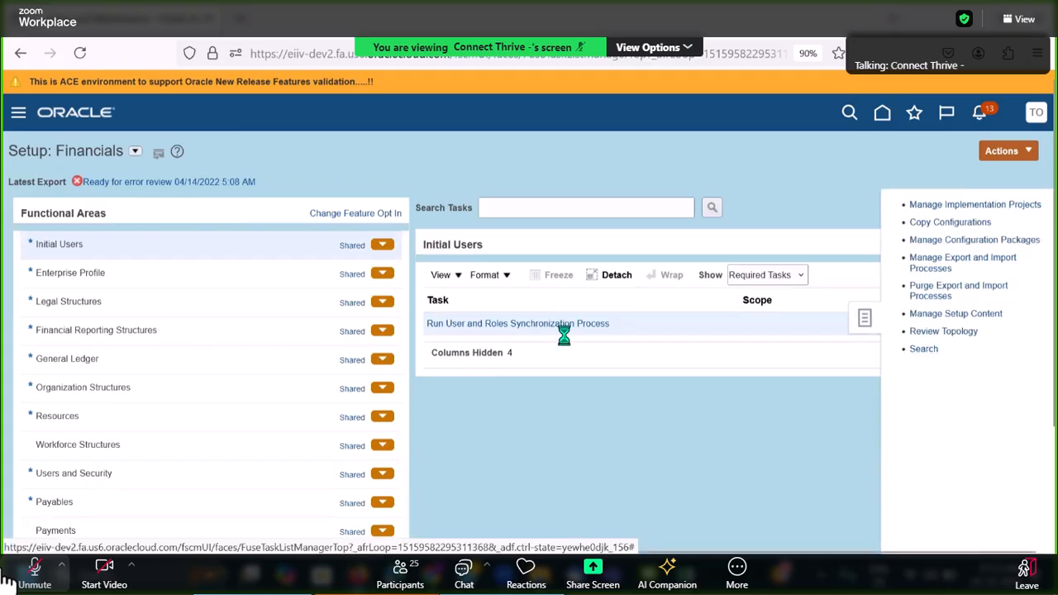
{"action": "left_click", "coordinate": [326, 200]}
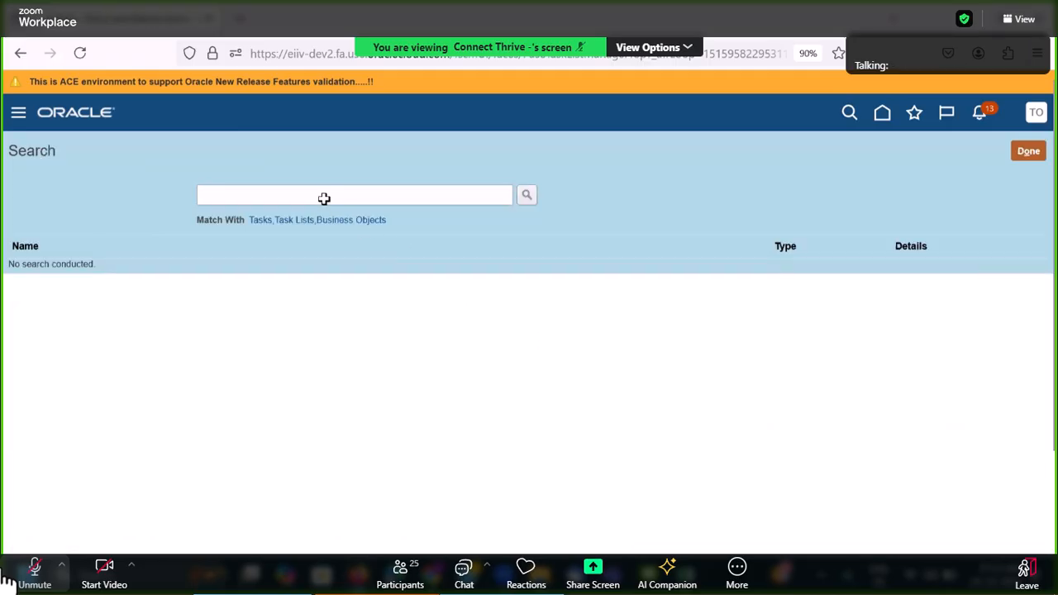
Search for the task Create Banks, Branches, and Accounts in Spreadsheet, copied from D5 of BANK-Pre-Req, and download RapidImplementationForCashManagement.xlsm.
{"action": "key", "text": "alt+Tab"}
{"action": "left_click", "coordinate": [409, 269]}
{"action": "key", "text": "ctrl+c"}
{"action": "key", "text": "alt+Tab"}
{"action": "key", "text": "ctrl+v"}
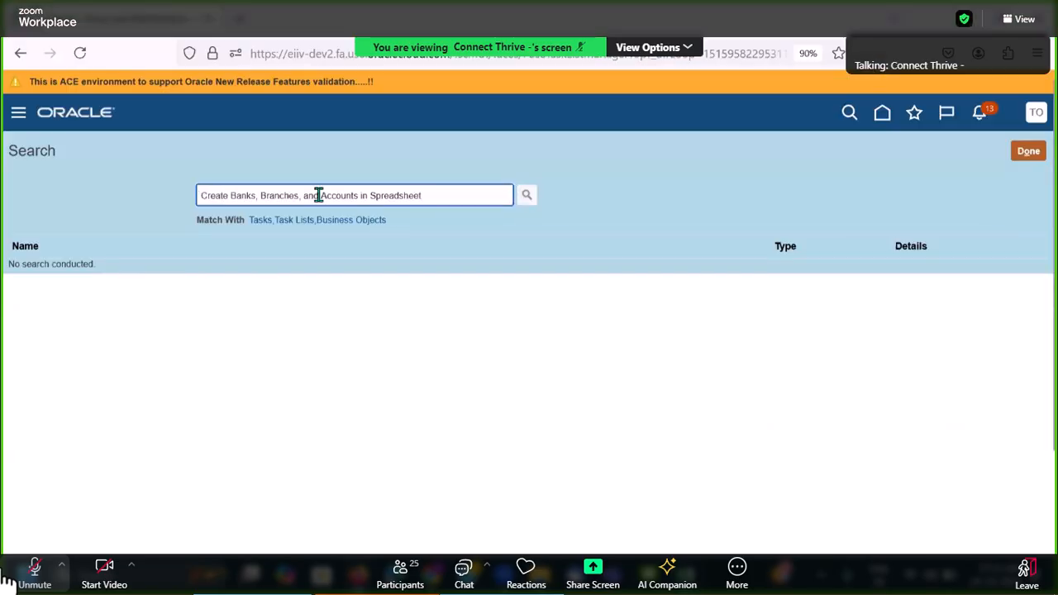
{"action": "key", "text": "Return"}
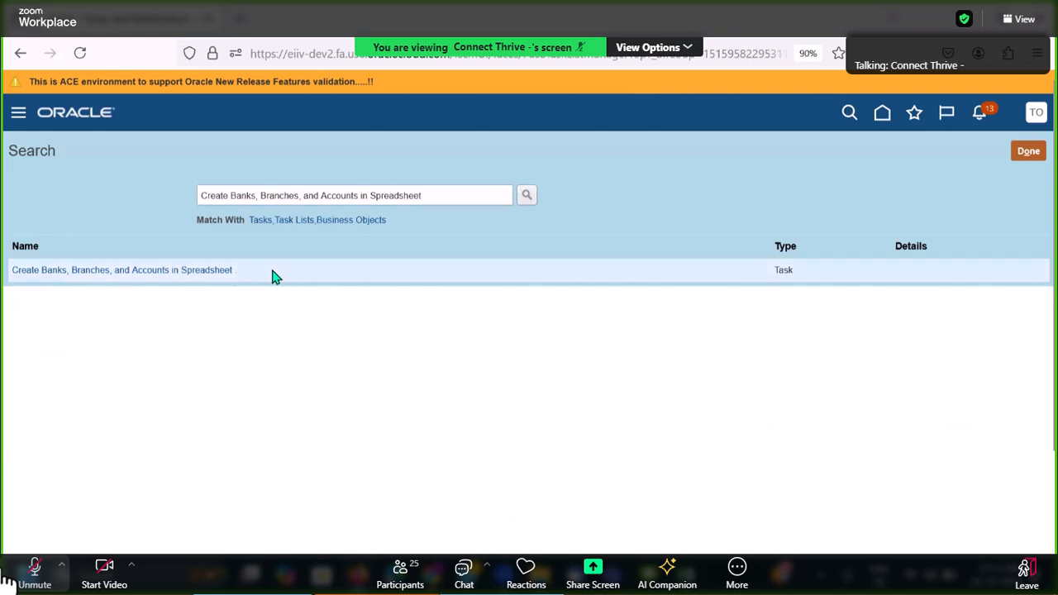
{"action": "left_click", "coordinate": [220, 278]}
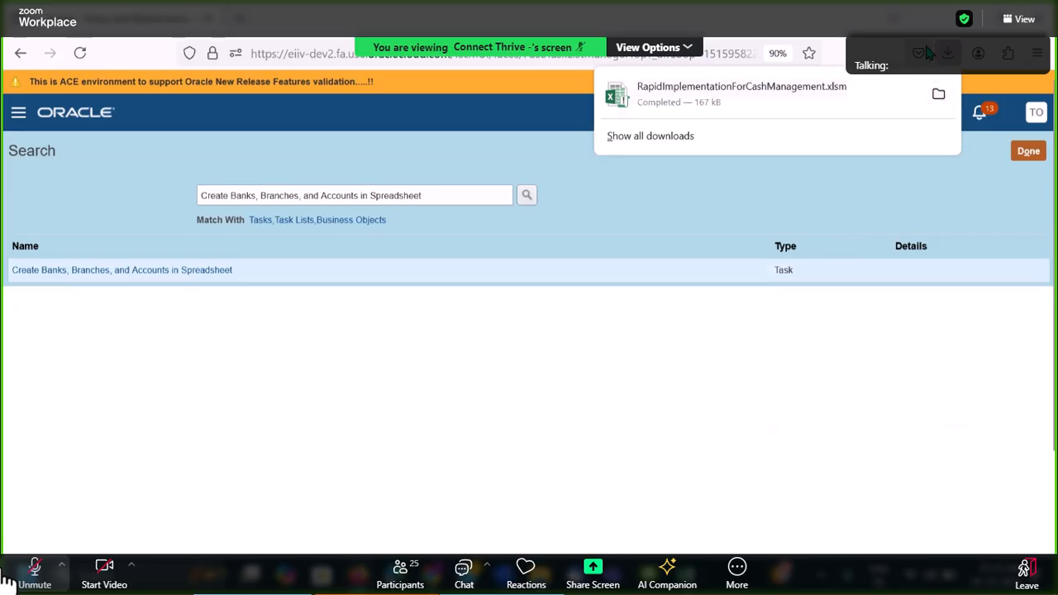
Put the downloaded RapidImplementationForCashManagement file from the Downloads folder into the 26.Create Banks, Branches, and Accounts folder.
{"action": "mouse_move", "coordinate": [546, 574]}
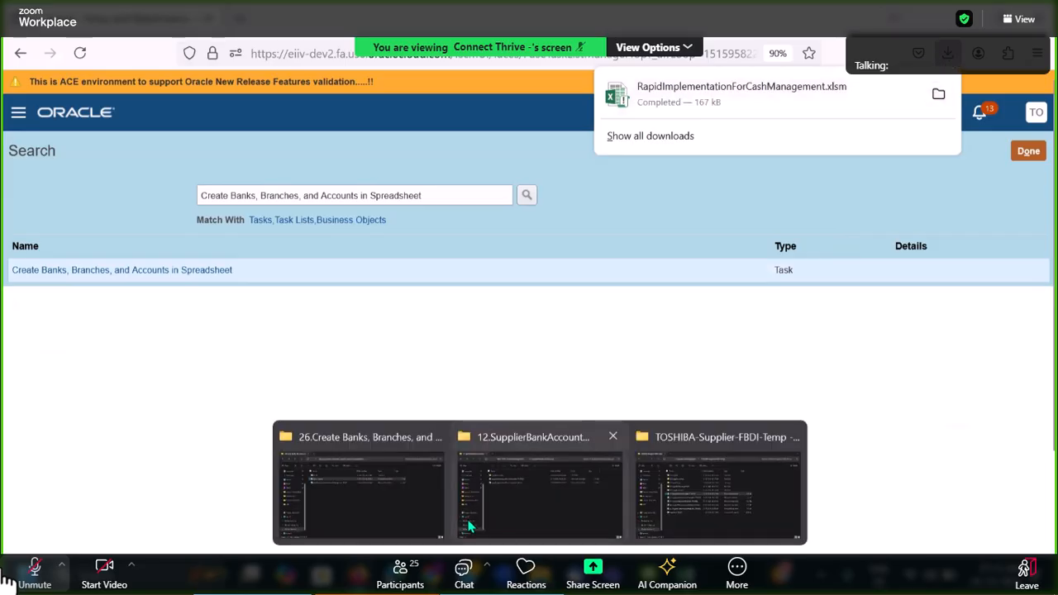
{"action": "left_click", "coordinate": [703, 495]}
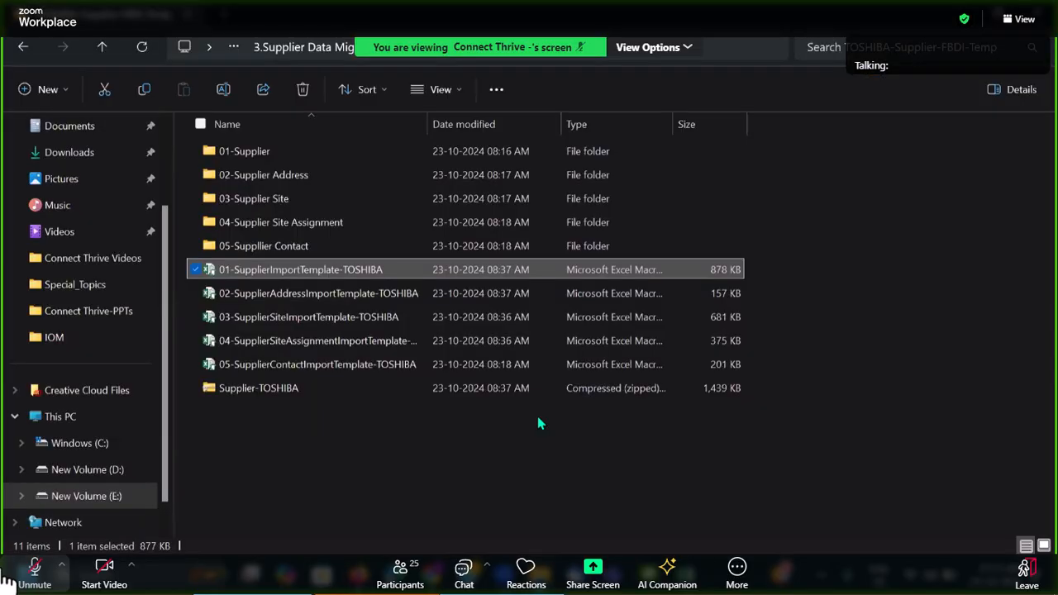
{"action": "scroll", "coordinate": [83, 331], "scroll_direction": "up", "scroll_amount": 3}
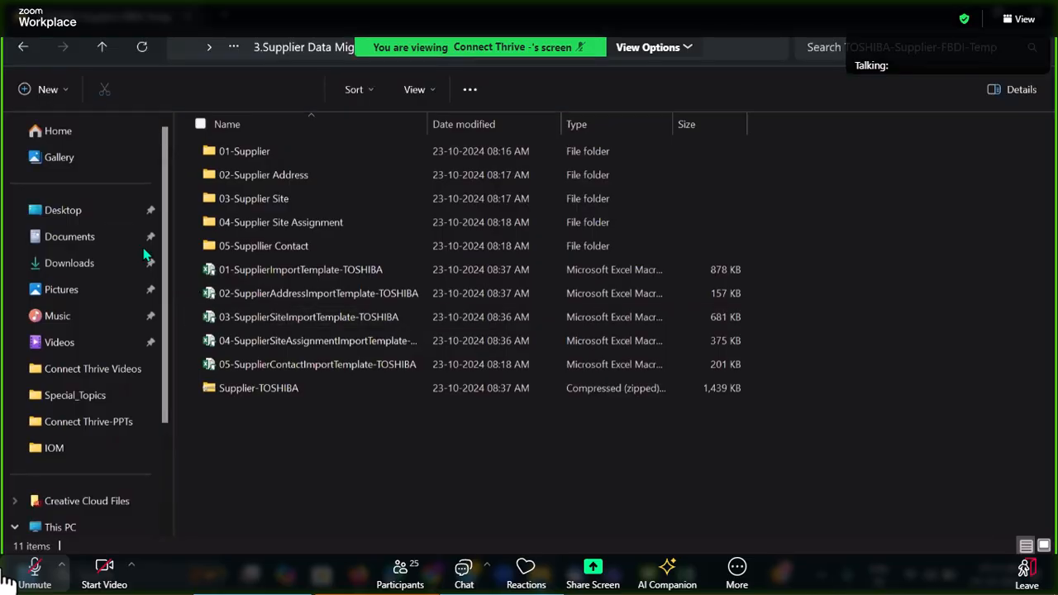
{"action": "left_click", "coordinate": [69, 263]}
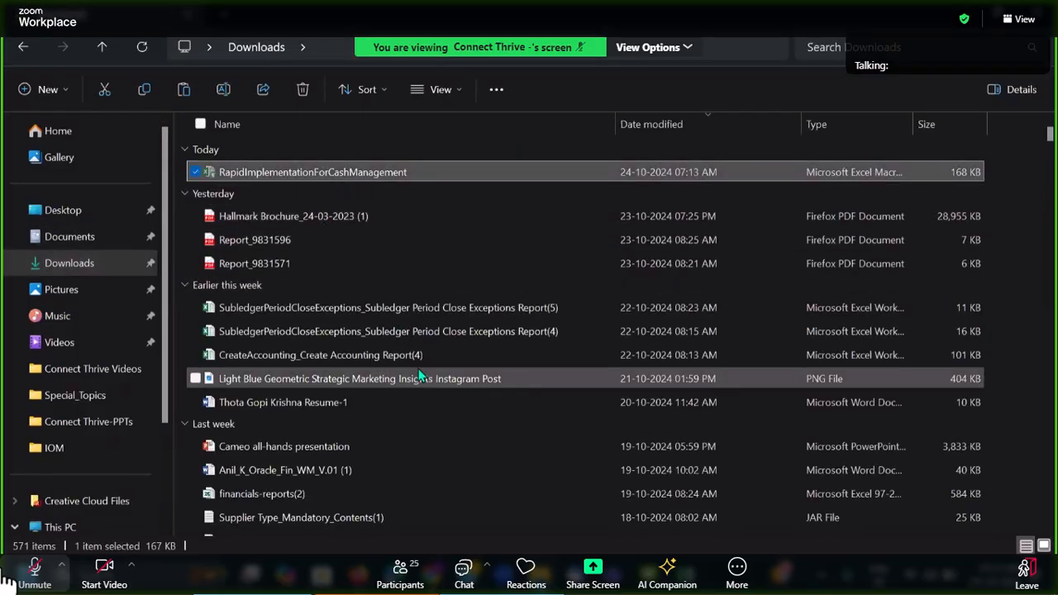
{"action": "key", "text": "alt+Tab"}
{"action": "key", "text": "alt+Tab"}
{"action": "key", "text": "alt+Tab"}
{"action": "key", "text": "alt+Tab"}
{"action": "key", "text": "alt+Tab"}
{"action": "key", "text": "alt+Tab"}
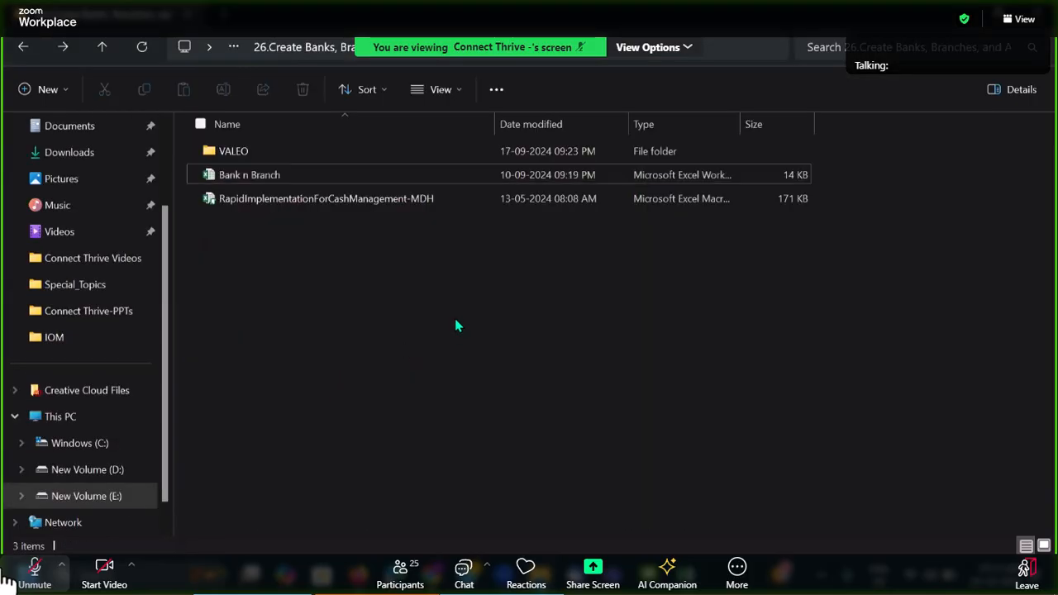
{"action": "key", "text": "ctrl+v"}
Rename the pasted file as RapidImplementationForCashManagement-TOSHIBA.
{"action": "key", "text": "F2"}
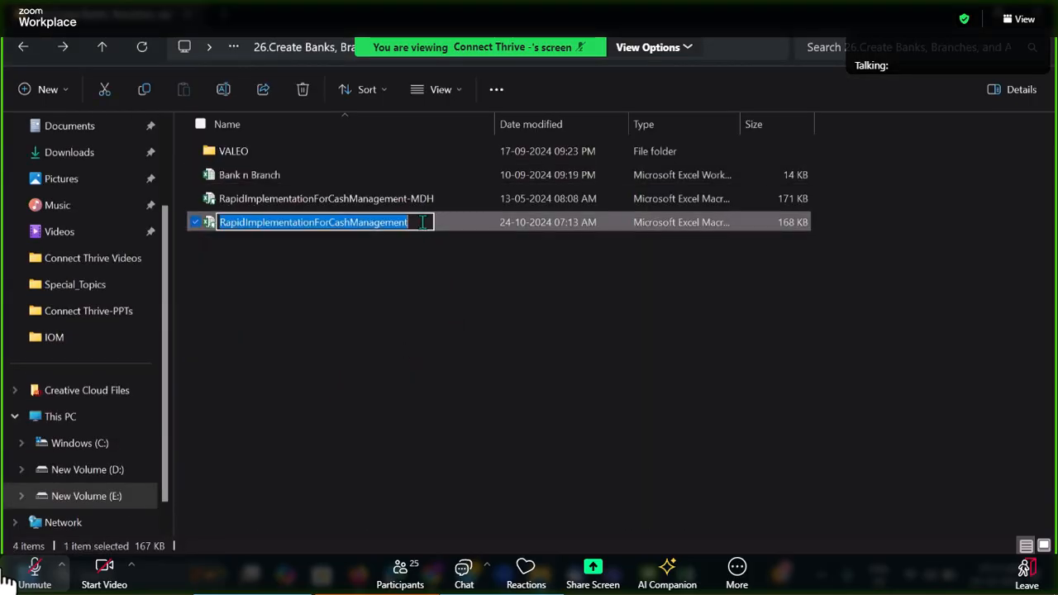
{"action": "key", "text": "End"}
{"action": "type", "text": "-TCSHIB"}
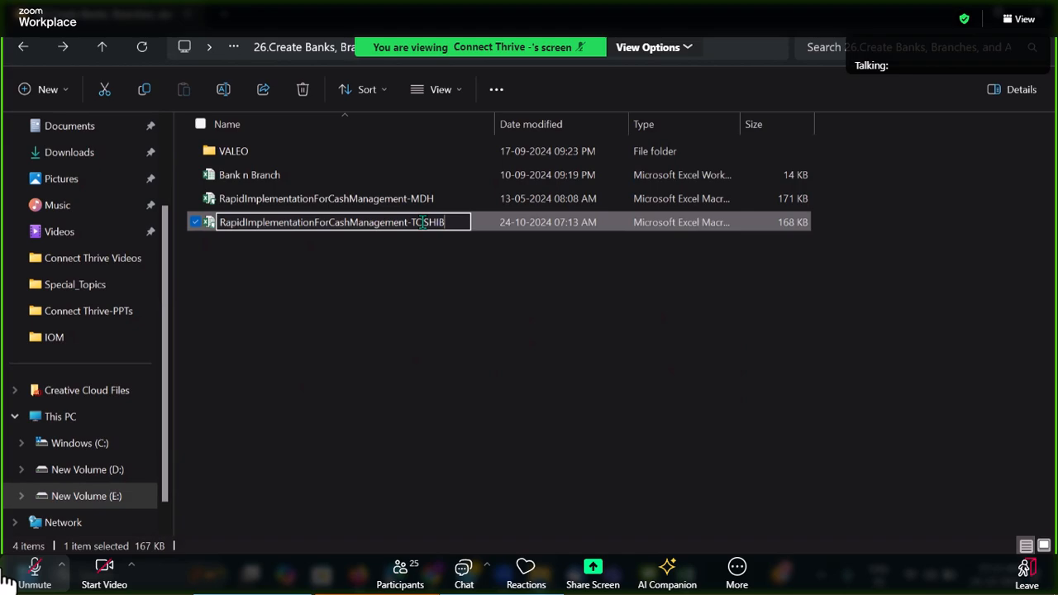
{"action": "key", "text": "Caps_Lock"}
{"action": "key", "text": "Caps_Lock"}
{"action": "type", "text": "A"}
{"action": "left_click", "coordinate": [440, 353]}
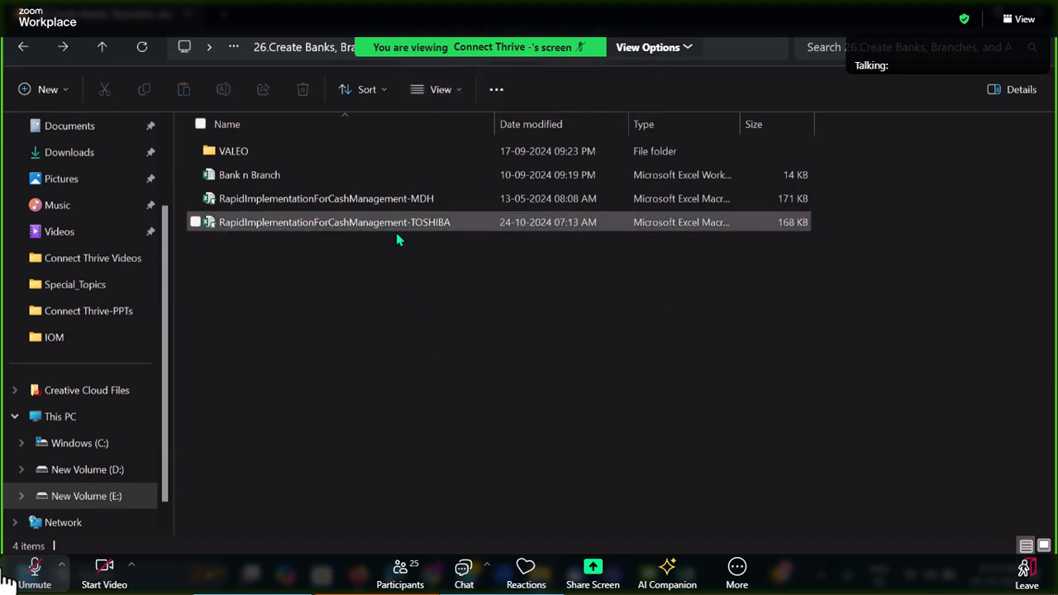
Open the RapidImplementationForCashManagement-TOSHIBA workbook and examine the bank and branch columns on the Bank Account sheet.
{"action": "left_click", "coordinate": [394, 229]}
{"action": "left_click", "coordinate": [376, 294]}
{"action": "left_click", "coordinate": [383, 228]}
{"action": "left_click", "coordinate": [390, 282]}
{"action": "double_click", "coordinate": [389, 229]}
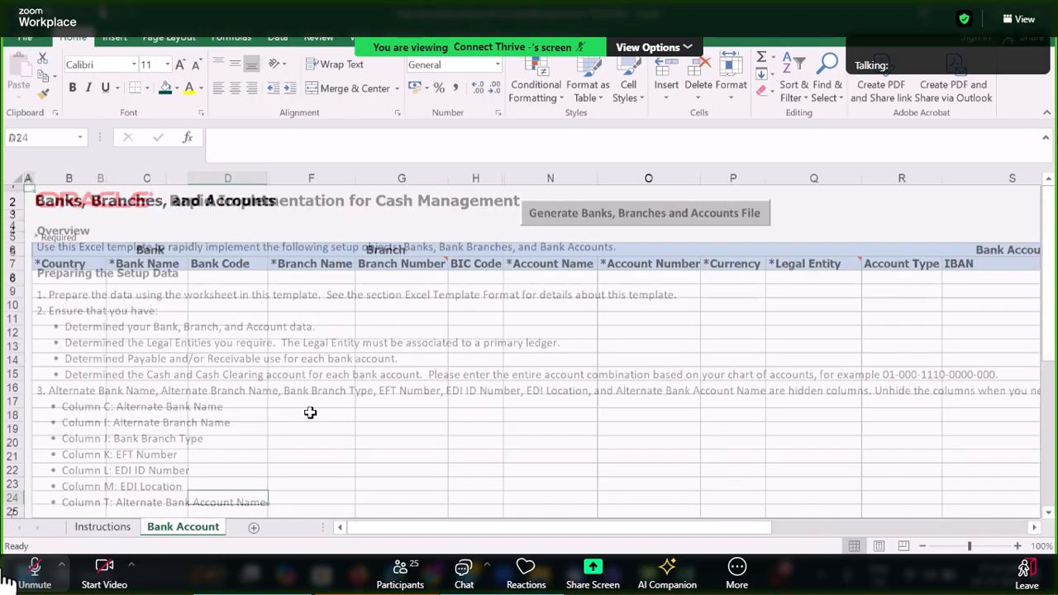
{"action": "left_click", "coordinate": [374, 334]}
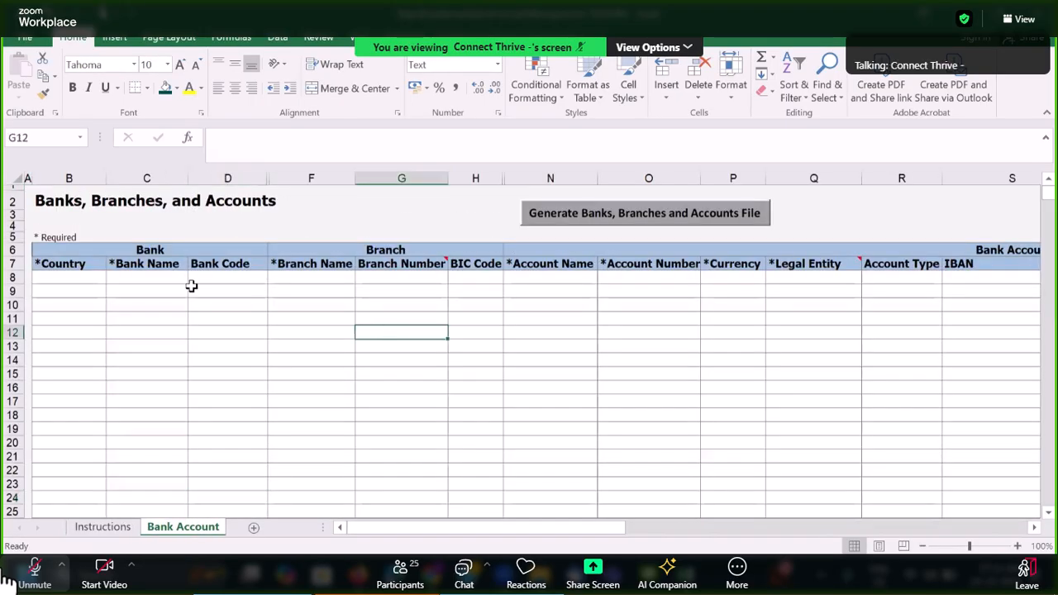
{"action": "left_click", "coordinate": [136, 282]}
{"action": "left_click", "coordinate": [306, 280]}
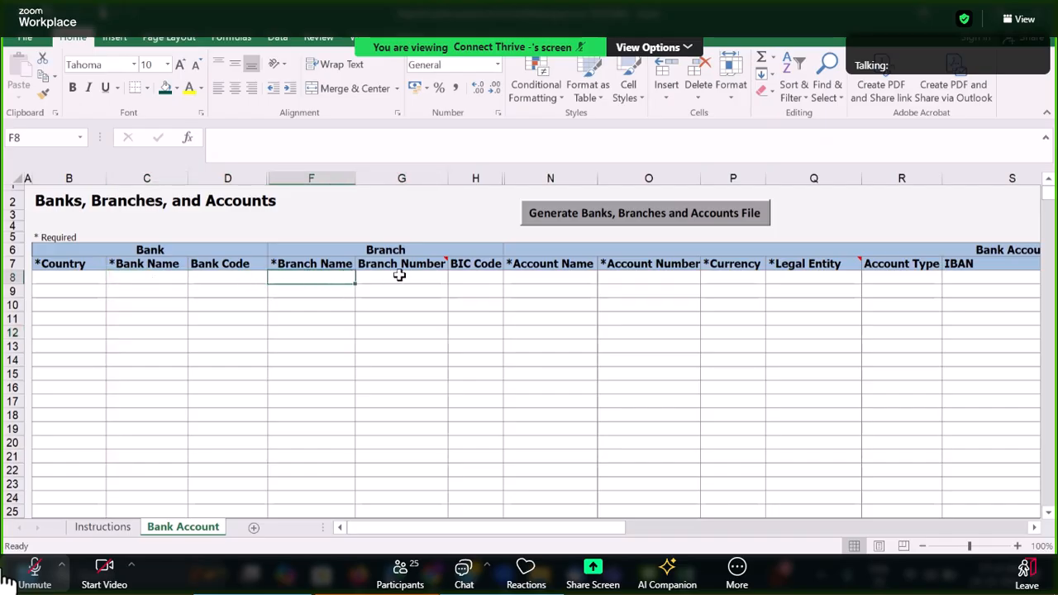
{"action": "left_click", "coordinate": [468, 278]}
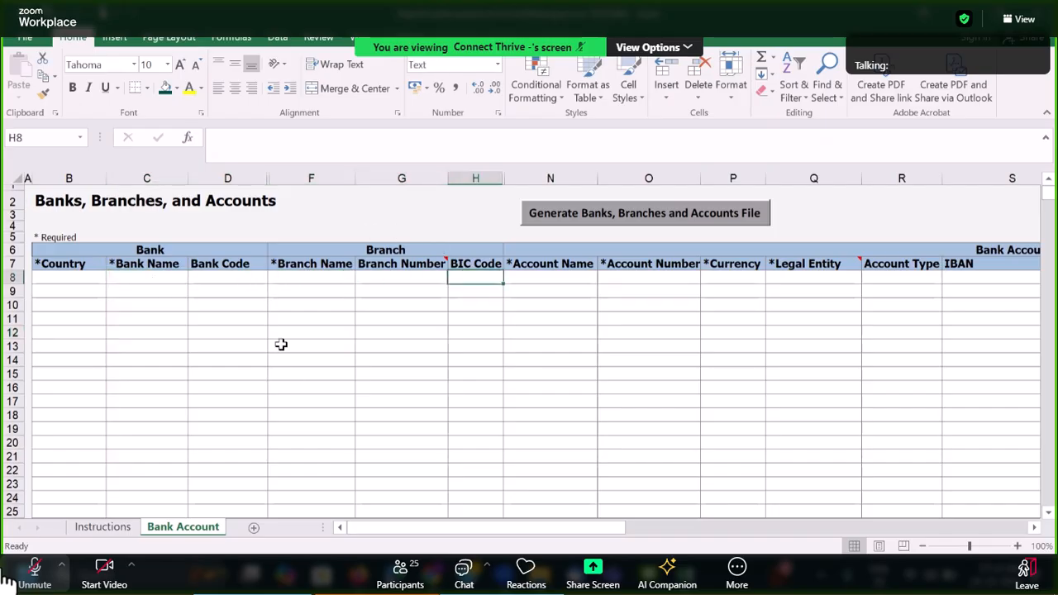
Switch to Chrome and search Google for top bank in india in a new tab.
{"action": "mouse_move", "coordinate": [434, 571]}
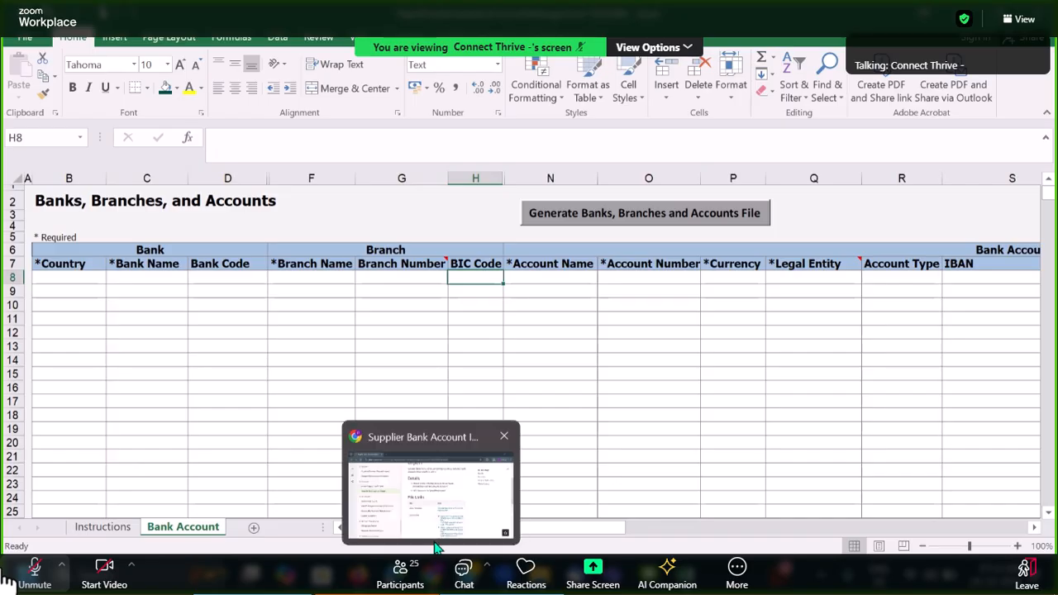
{"action": "left_click", "coordinate": [446, 493]}
{"action": "left_click", "coordinate": [232, 23]}
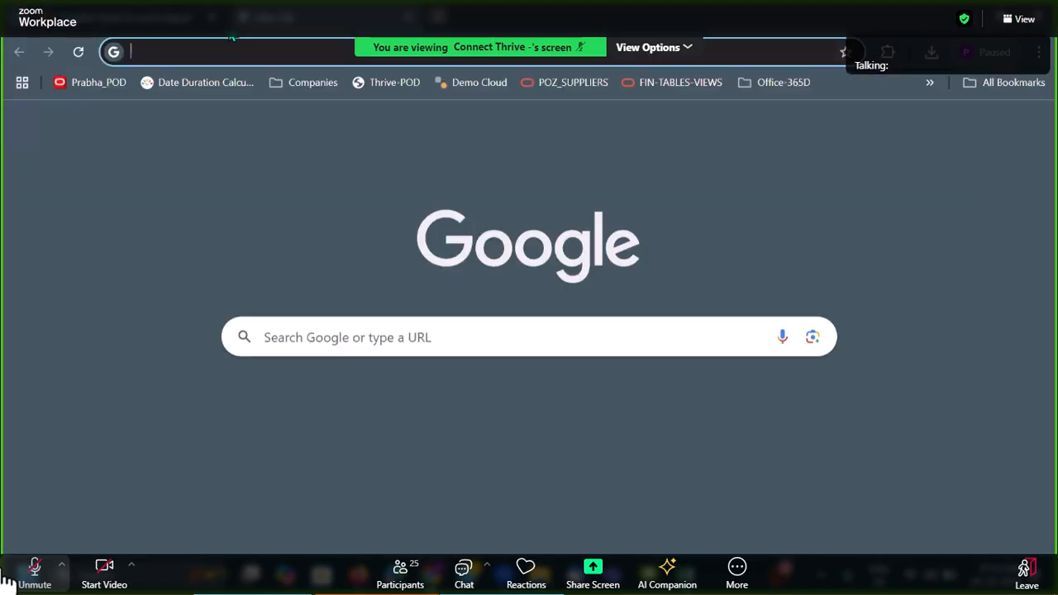
{"action": "type", "text": "Top "}
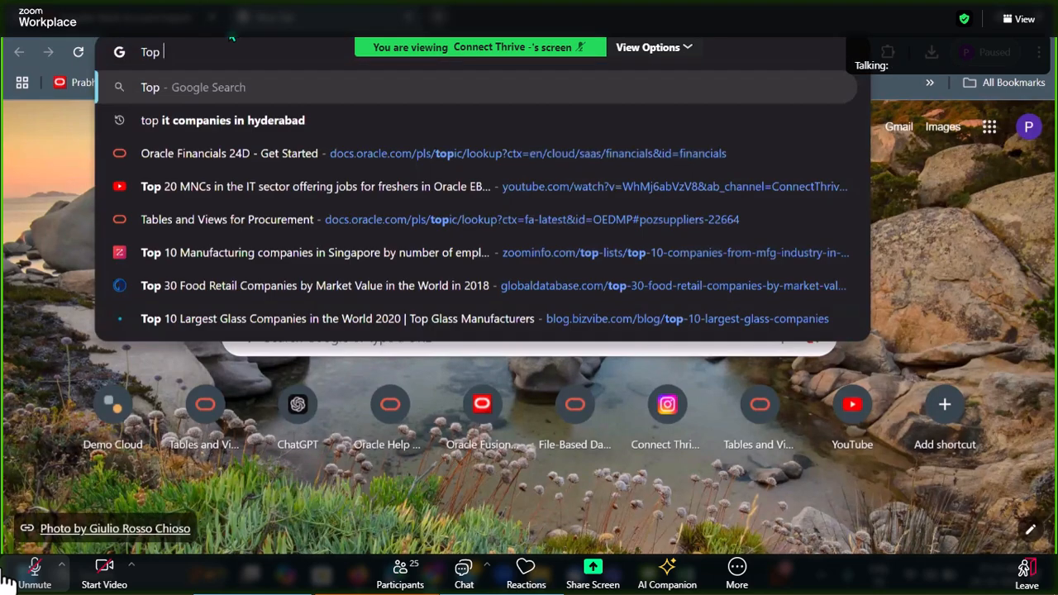
{"action": "type", "text": "Bank in"}
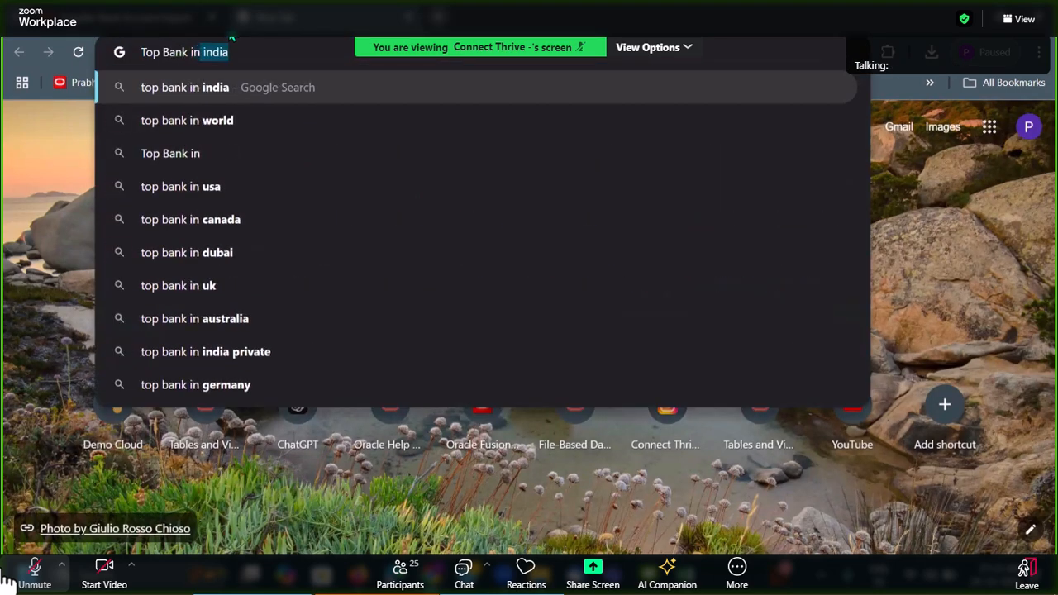
{"action": "key", "text": "Return"}
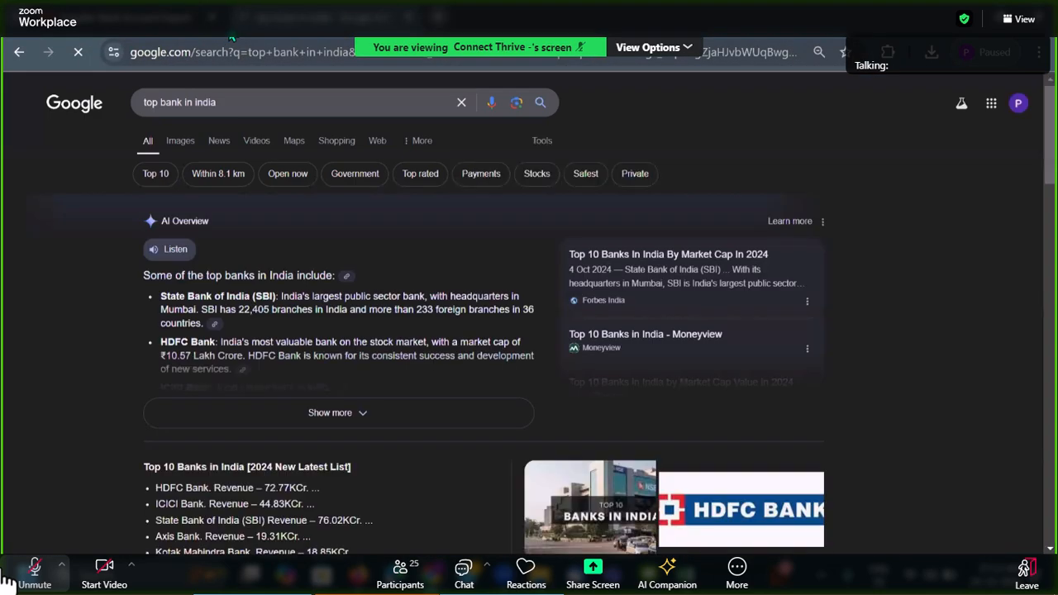
Change the Google search to top bank in world and look through the expanded overview and results for bank names.
{"action": "double_click", "coordinate": [206, 102]}
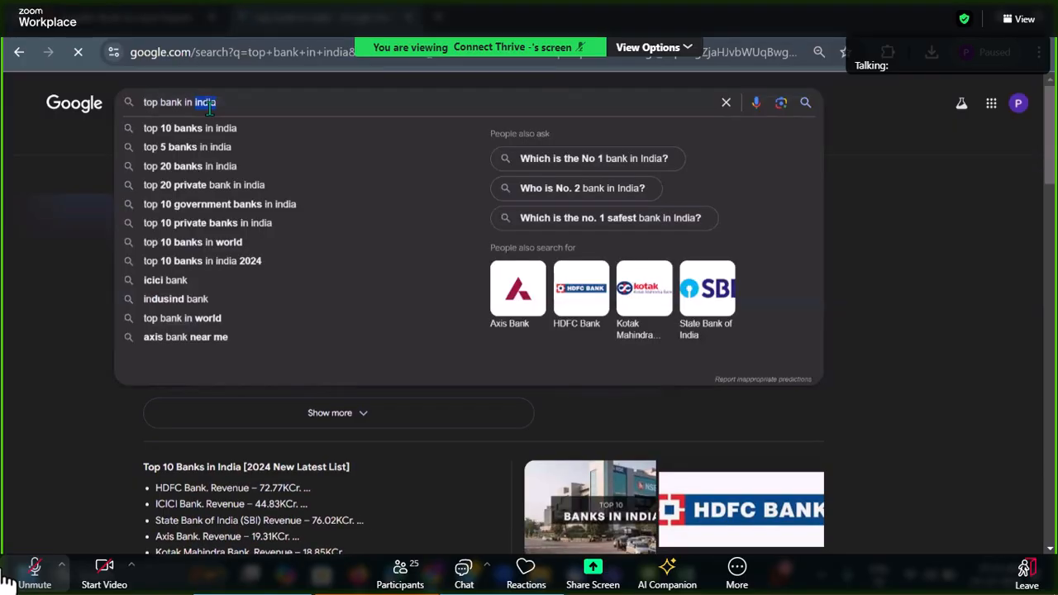
{"action": "key", "text": "BackSpace"}
{"action": "left_click", "coordinate": [208, 148]}
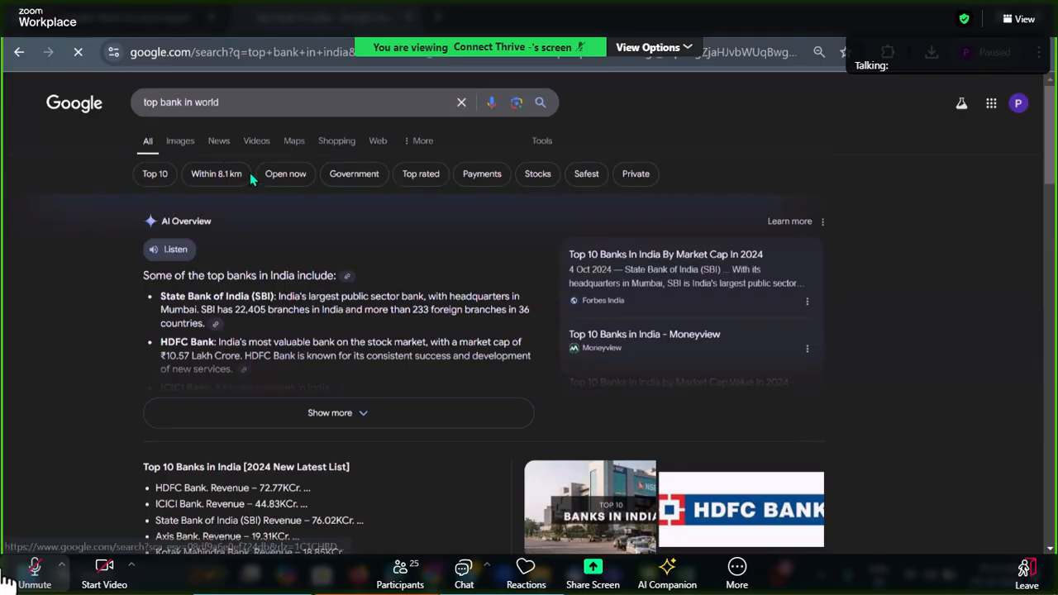
{"action": "scroll", "coordinate": [280, 211], "scroll_direction": "down", "scroll_amount": 2}
{"action": "scroll", "coordinate": [282, 218], "scroll_direction": "down", "scroll_amount": 1}
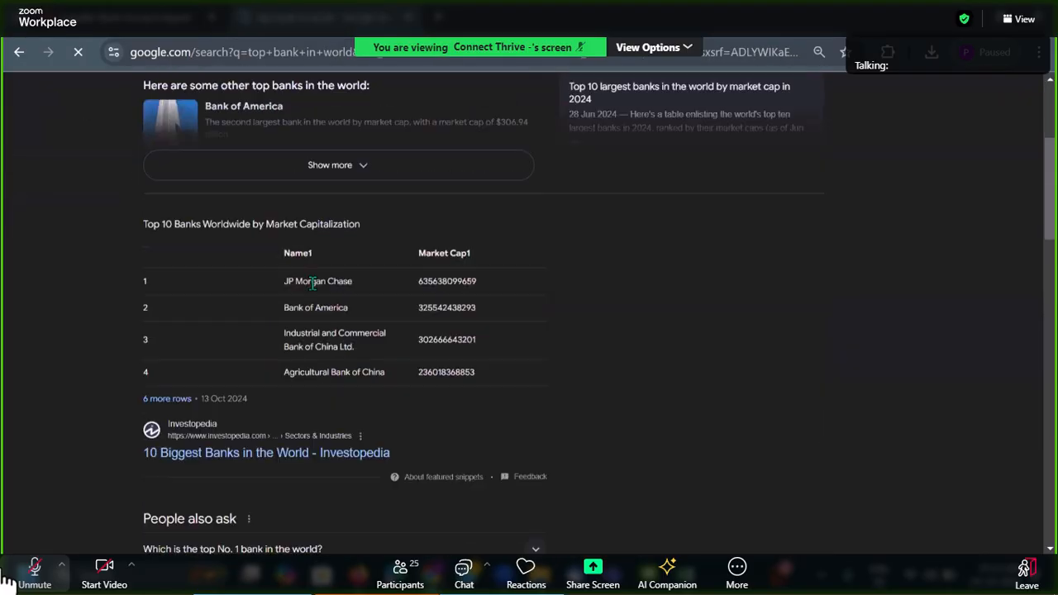
{"action": "left_click", "coordinate": [332, 166]}
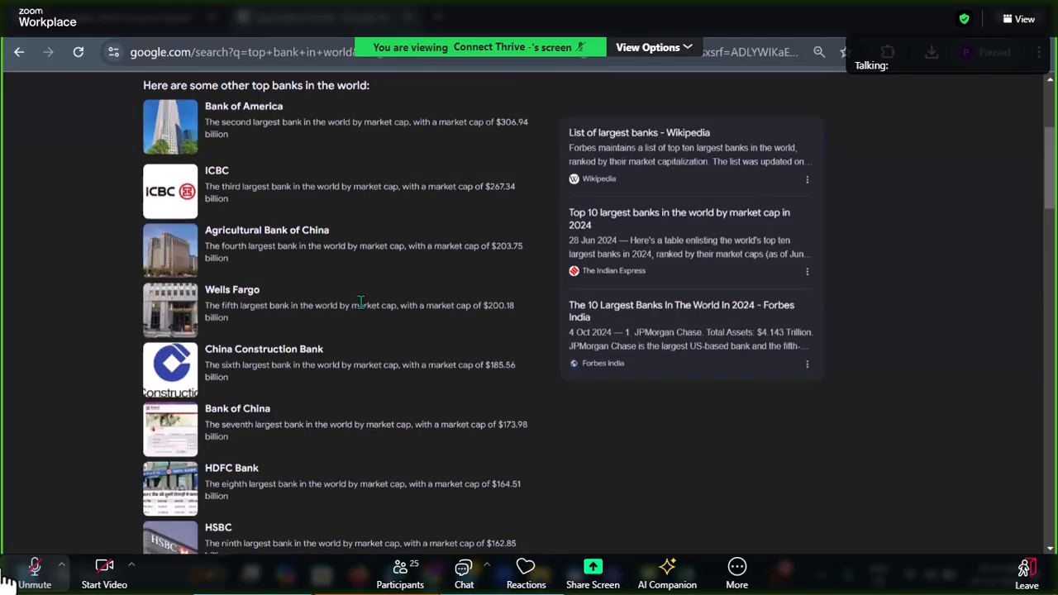
{"action": "scroll", "coordinate": [361, 301], "scroll_direction": "down", "scroll_amount": 1}
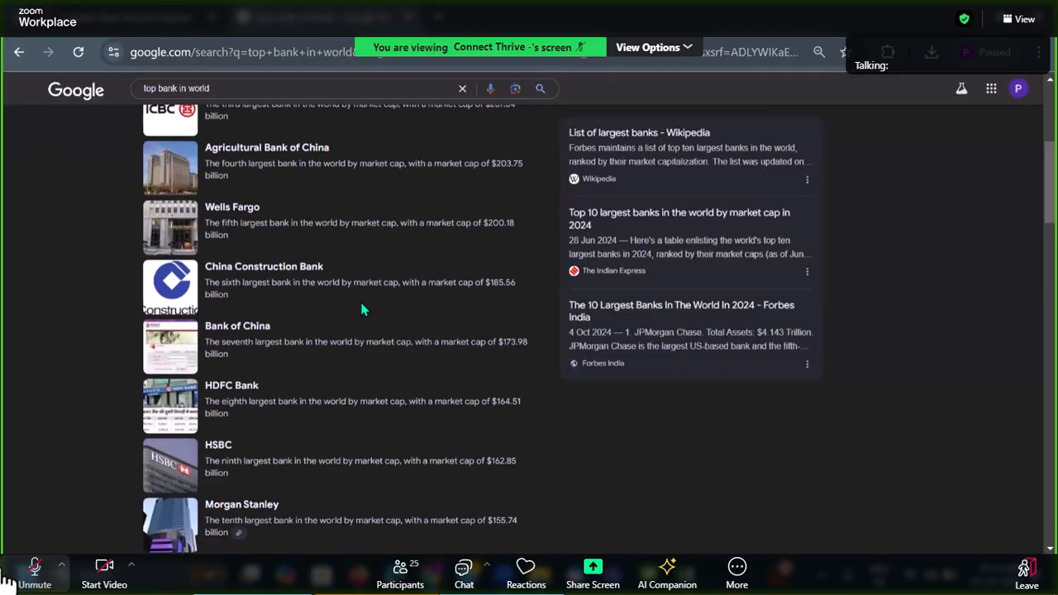
{"action": "scroll", "coordinate": [362, 309], "scroll_direction": "down", "scroll_amount": 4}
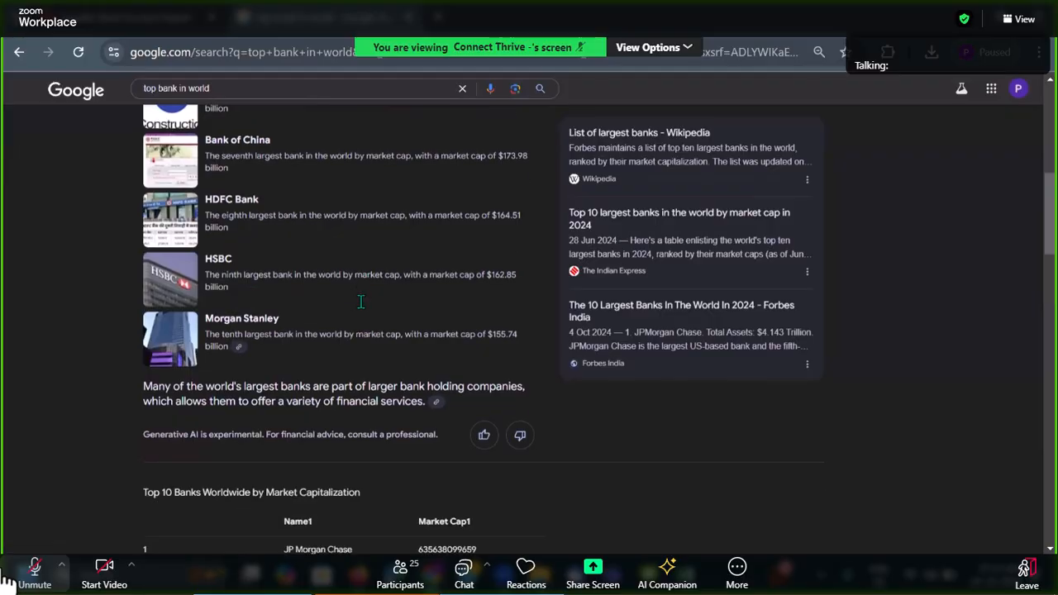
{"action": "scroll", "coordinate": [331, 314], "scroll_direction": "down", "scroll_amount": 2}
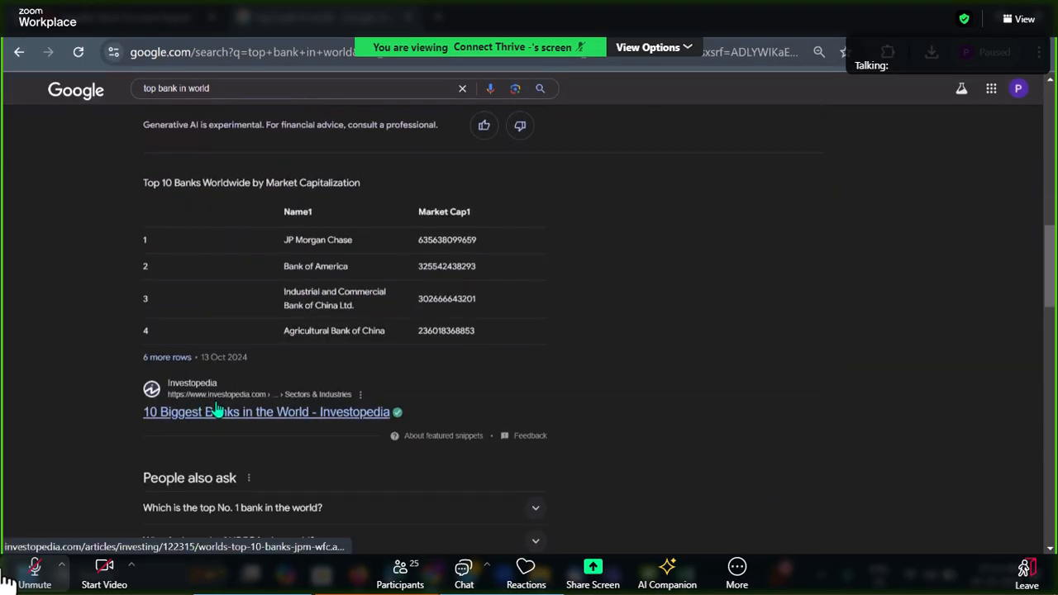
{"action": "scroll", "coordinate": [224, 373], "scroll_direction": "down", "scroll_amount": 3}
{"action": "scroll", "coordinate": [237, 404], "scroll_direction": "down", "scroll_amount": 1}
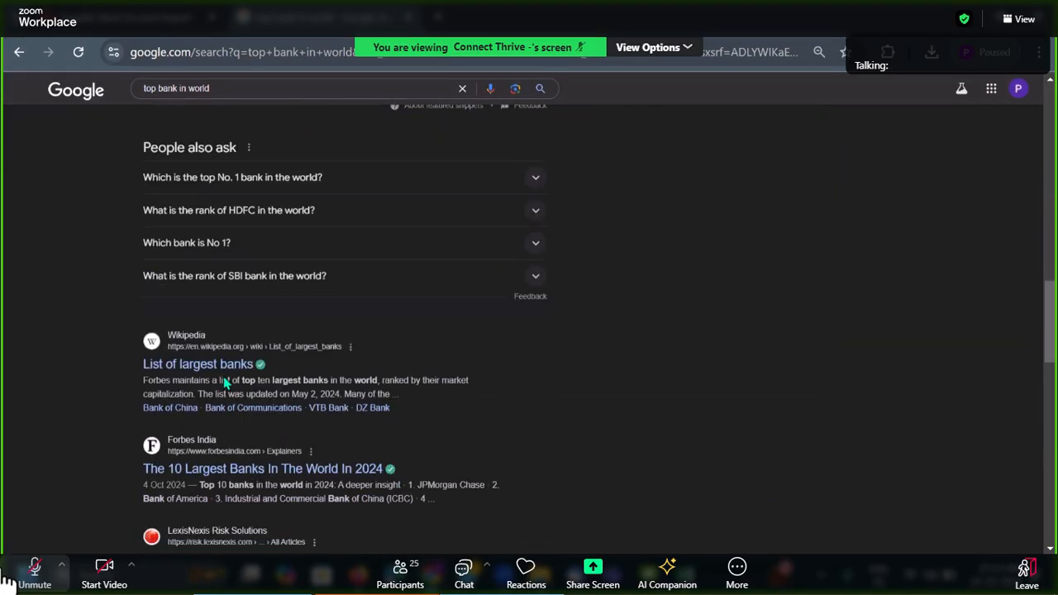
Open Wikipedia's List of largest banks and look through the total assets ranking for suitable banks.
{"action": "left_click", "coordinate": [219, 365]}
{"action": "scroll", "coordinate": [340, 284], "scroll_direction": "down", "scroll_amount": 10}
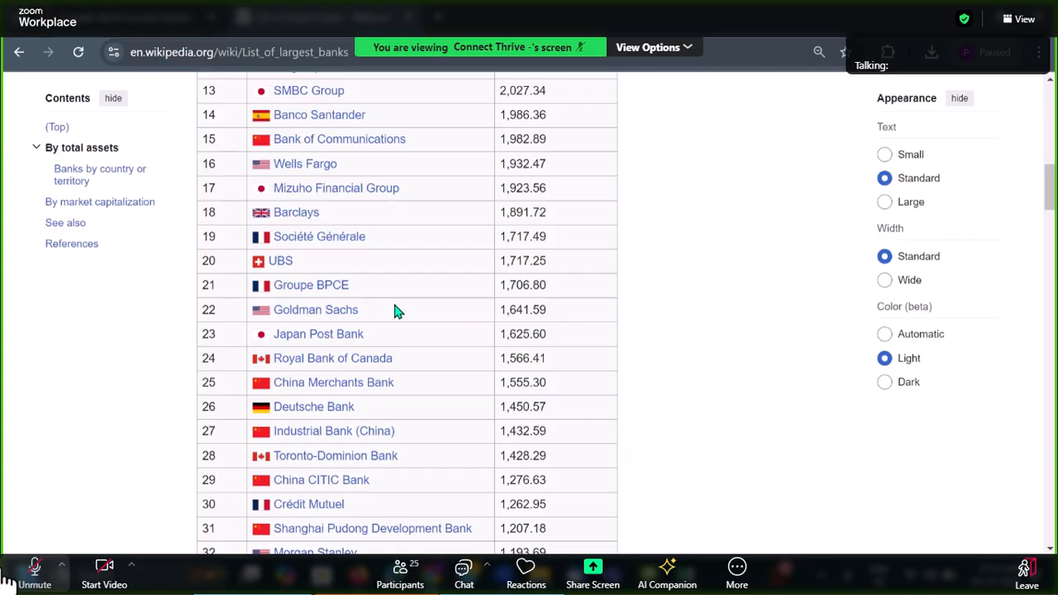
{"action": "scroll", "coordinate": [394, 311], "scroll_direction": "down", "scroll_amount": 5}
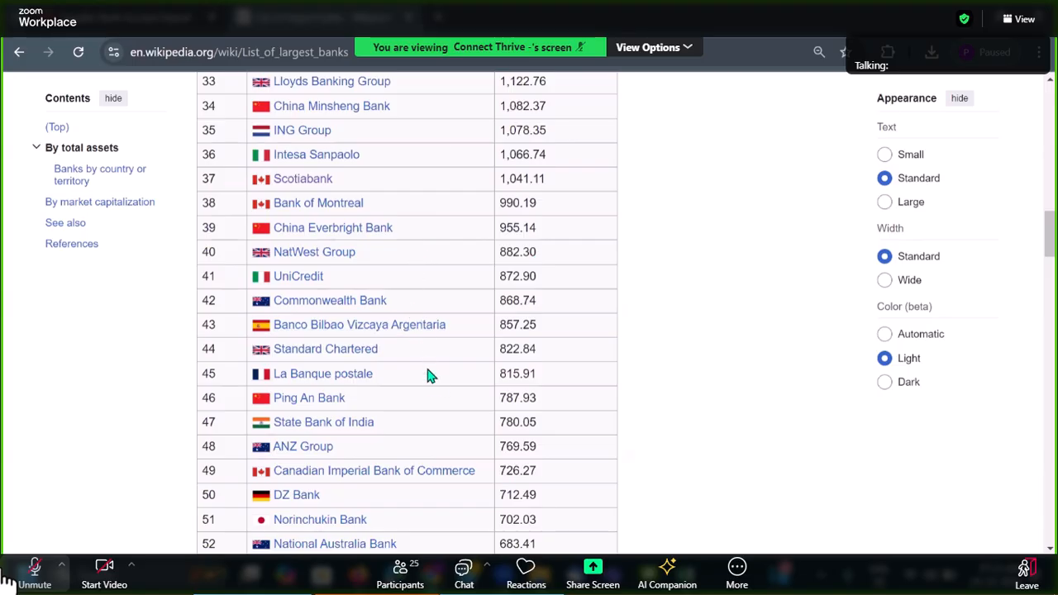
{"action": "scroll", "coordinate": [429, 418], "scroll_direction": "down", "scroll_amount": 3}
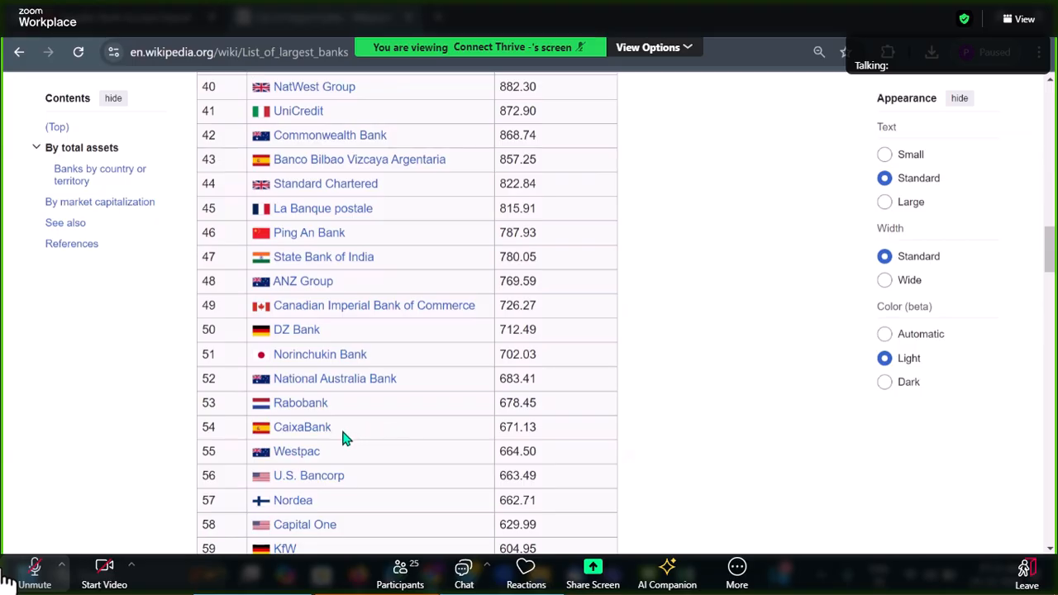
{"action": "scroll", "coordinate": [346, 438], "scroll_direction": "down", "scroll_amount": 1}
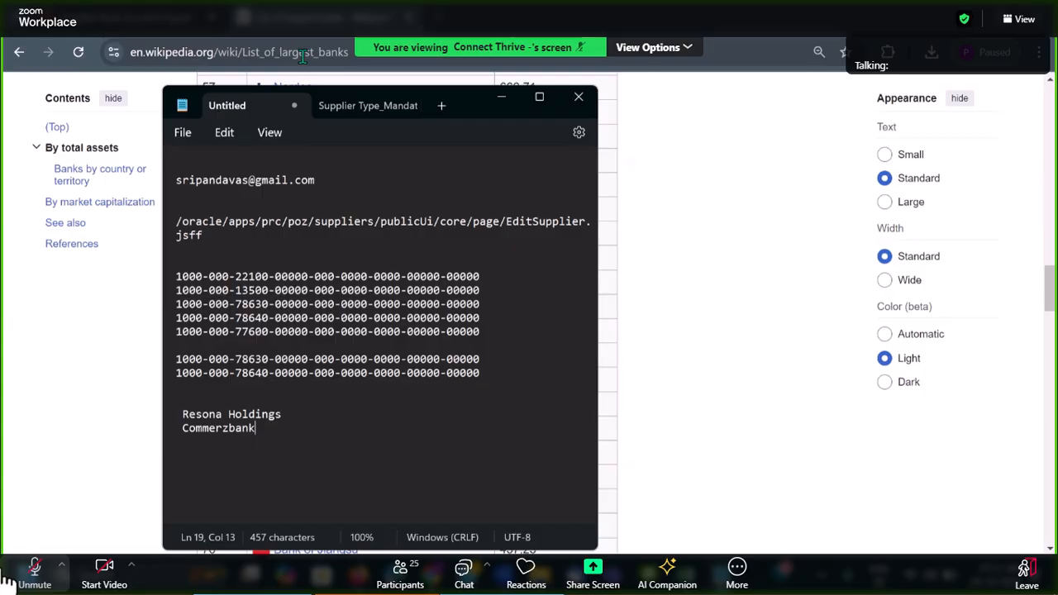
Switch back to the TOSHIBA workbook and set the Country to United States in B8 and B9.
{"action": "key", "text": "alt+Tab"}
{"action": "left_click", "coordinate": [77, 280]}
{"action": "left_click", "coordinate": [112, 279]}
{"action": "left_click_drag", "start_coordinate": [116, 303], "coordinate": [113, 361]}
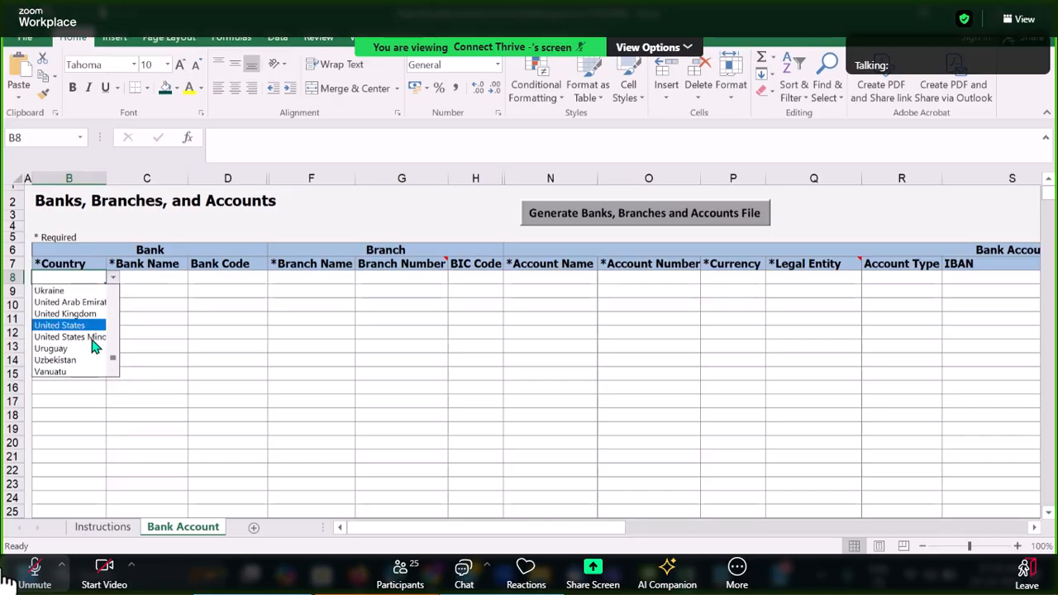
{"action": "left_click", "coordinate": [86, 327]}
{"action": "key", "text": "Down"}
{"action": "key", "text": "Up"}
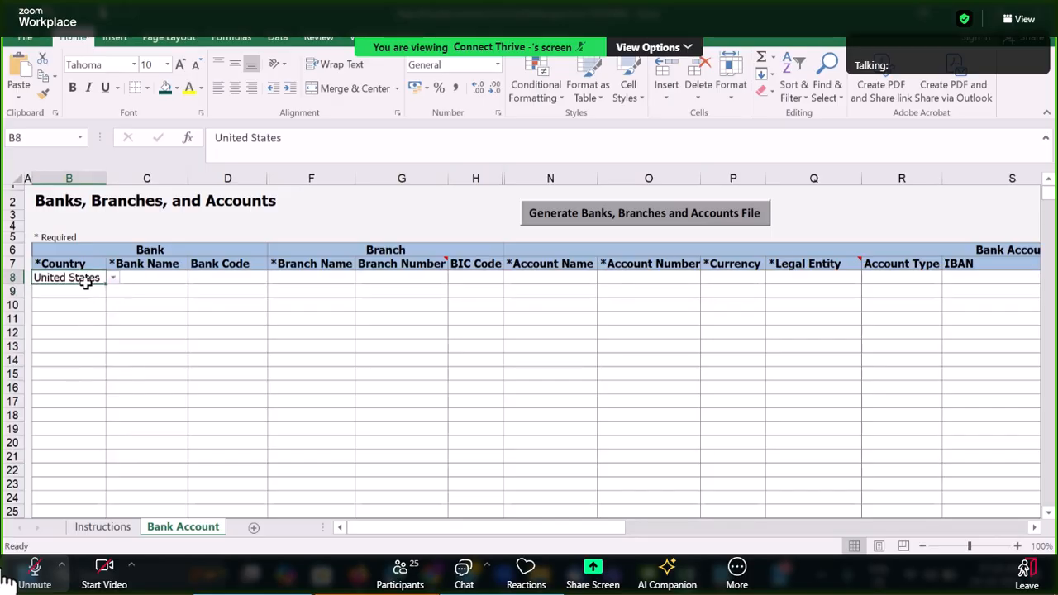
{"action": "key", "text": "ctrl+c"}
{"action": "key", "text": "Down"}
{"action": "key", "text": "ctrl+v"}
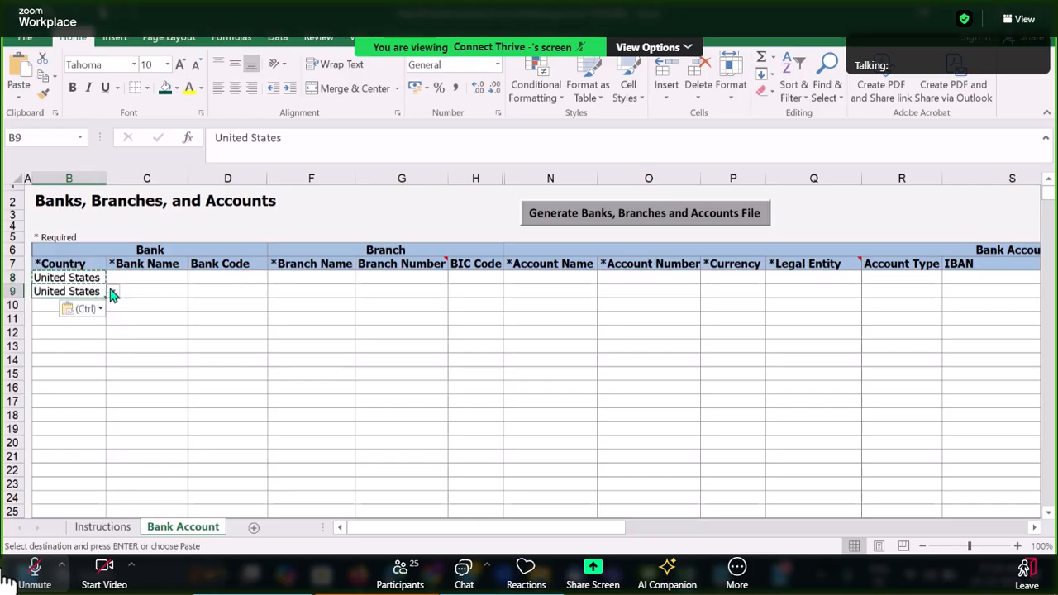
Copy the bank names Resona Holdings and Commerzbank from the Notepad notes into the Bank Name cells C8 and C9.
{"action": "left_click", "coordinate": [139, 281]}
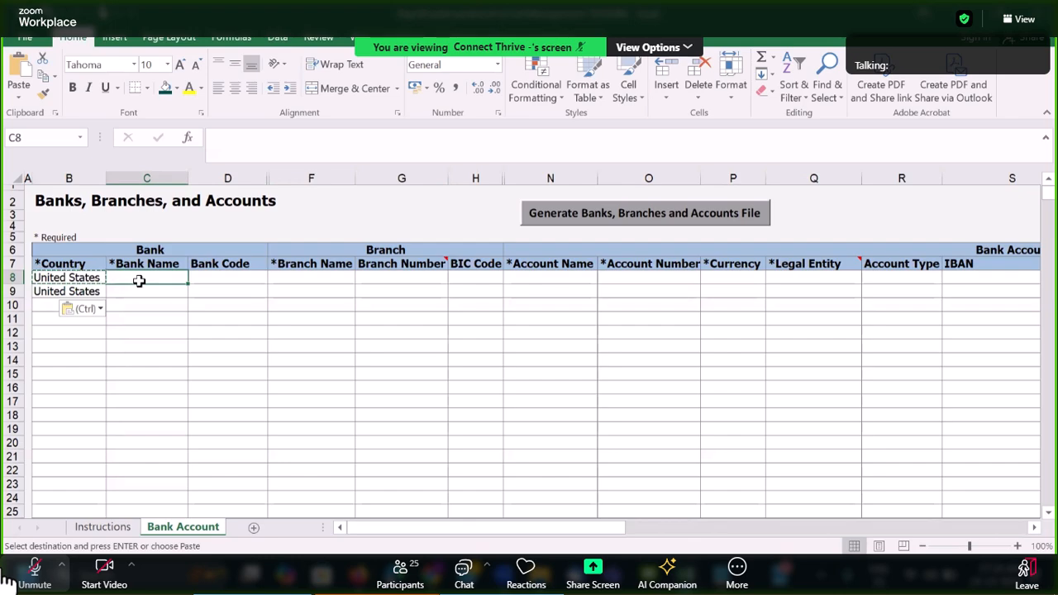
{"action": "key", "text": "alt+Tab"}
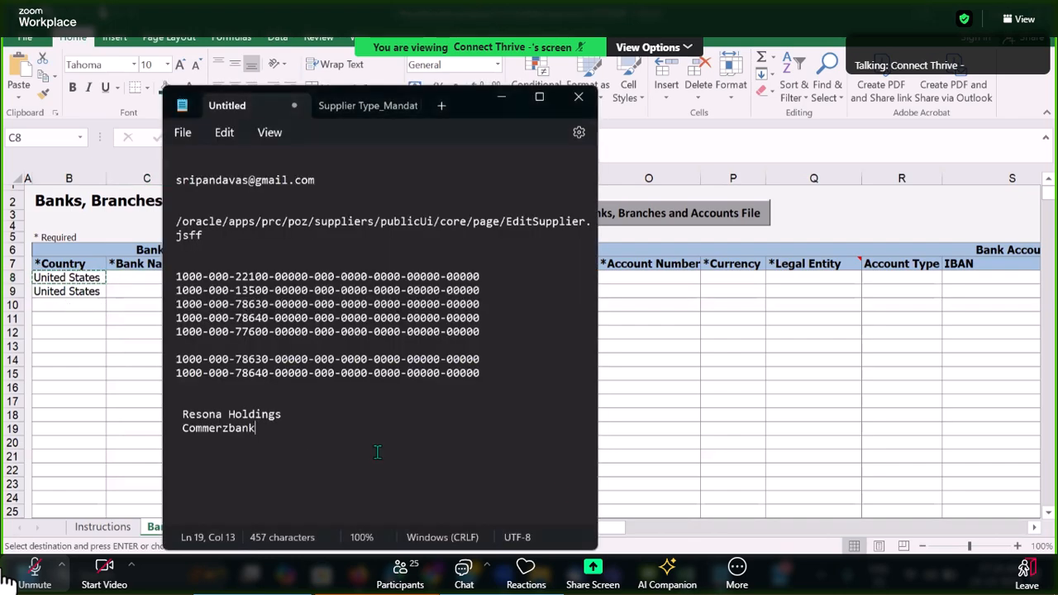
{"action": "left_click_drag", "start_coordinate": [258, 431], "coordinate": [184, 416]}
{"action": "key", "text": "ctrl+c"}
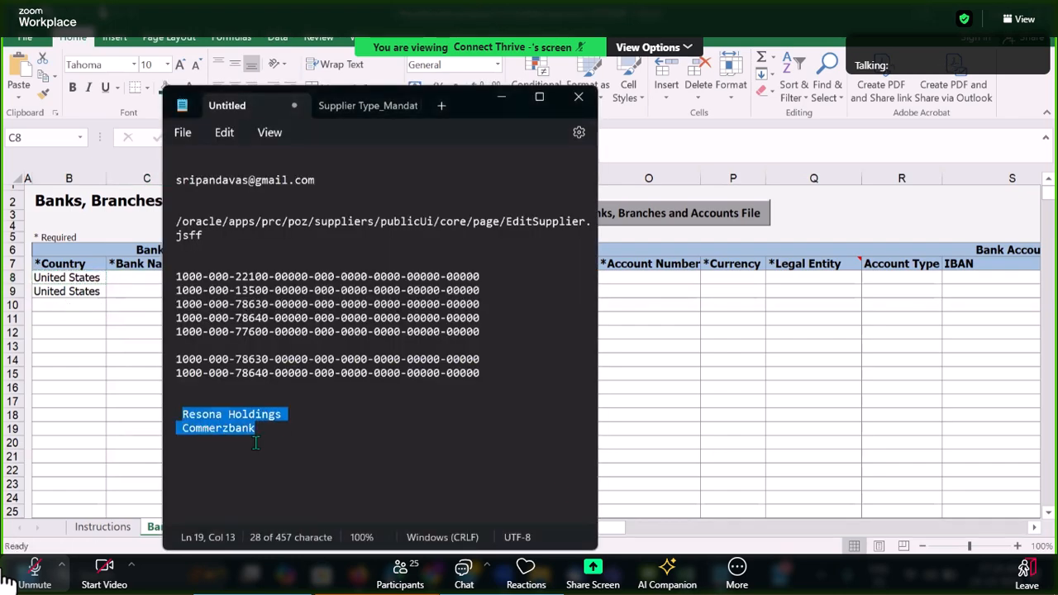
{"action": "key", "text": "alt+Tab"}
{"action": "key", "text": "ctrl+v"}
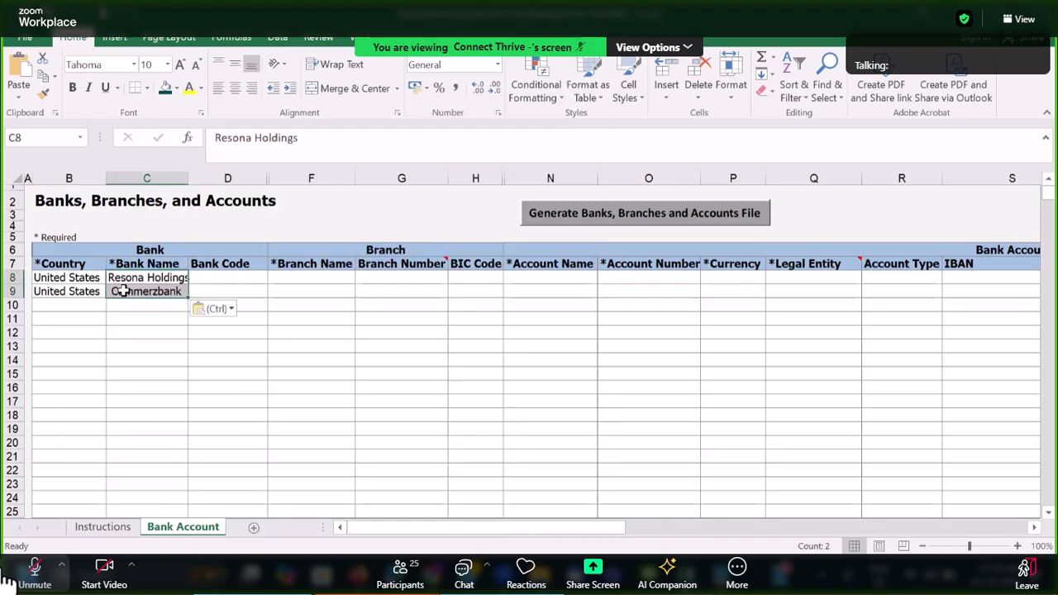
Remove the leading space before Commerzbank in C9 and fit the Bank Name column's width to its contents.
{"action": "double_click", "coordinate": [122, 291]}
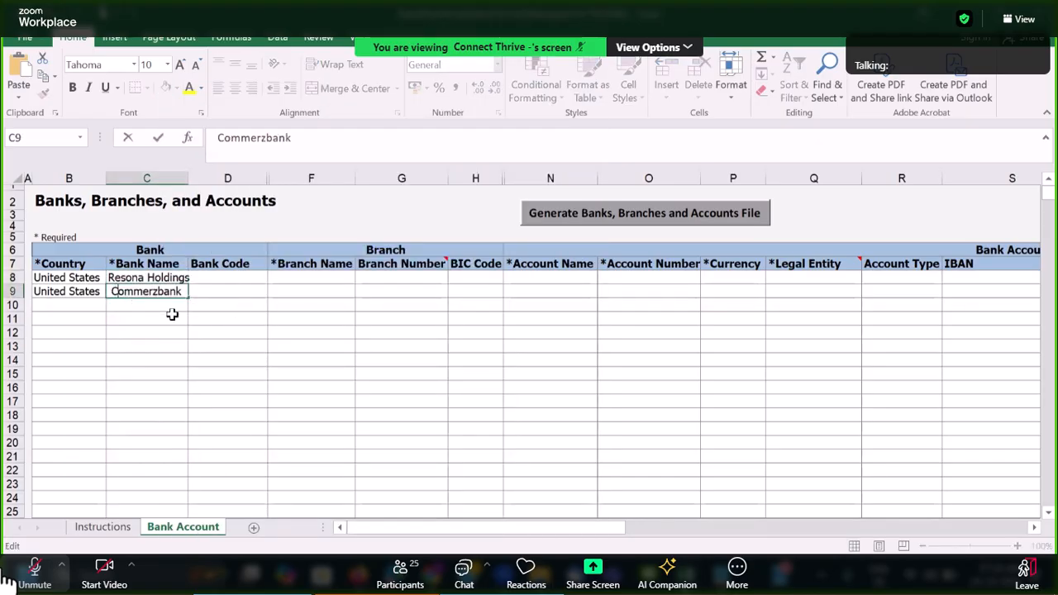
{"action": "key", "text": "BackSpace"}
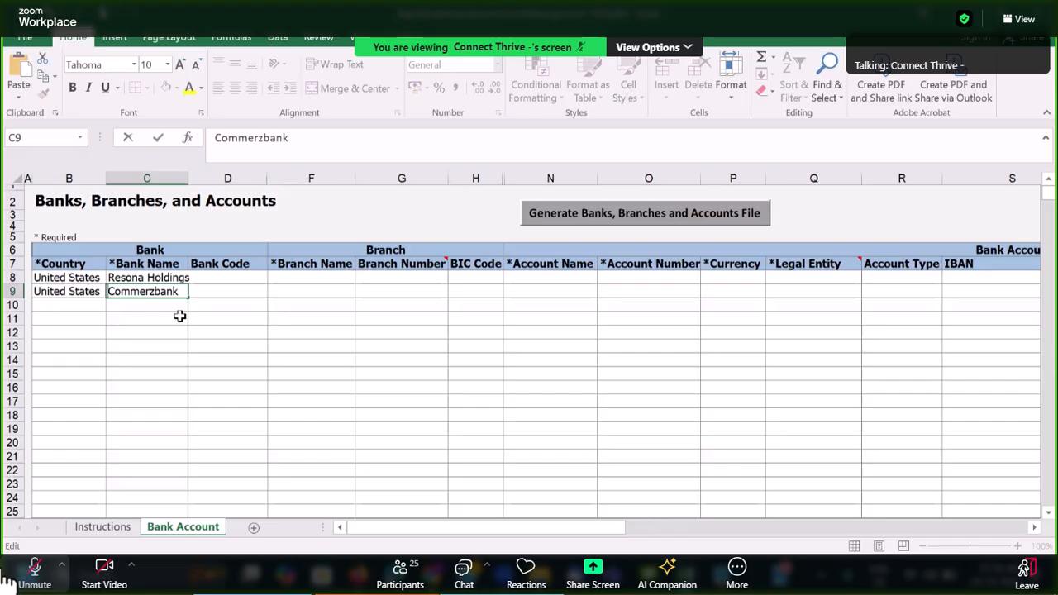
{"action": "double_click", "coordinate": [115, 279]}
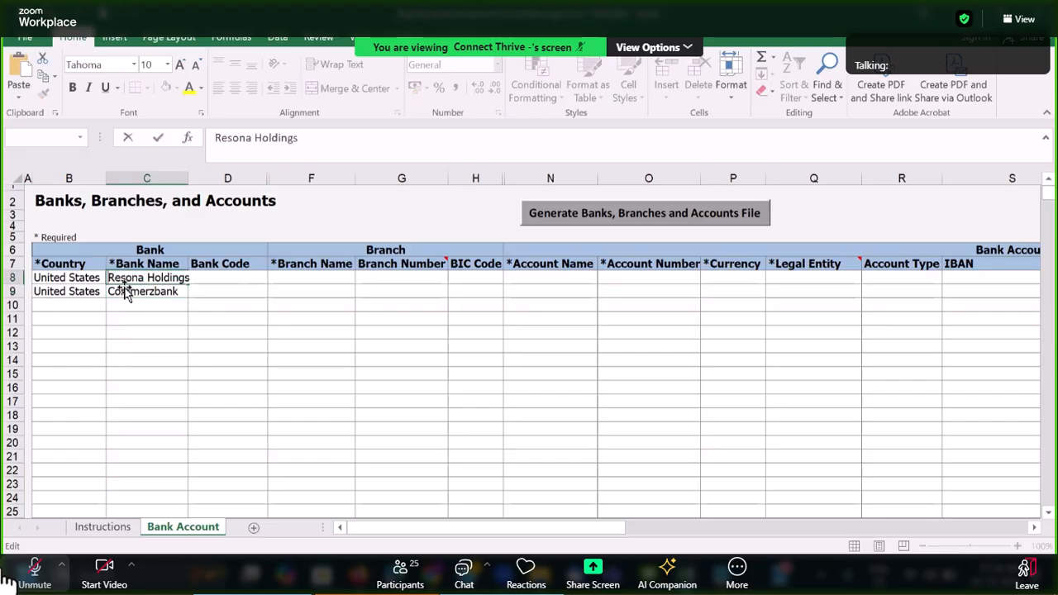
{"action": "left_click", "coordinate": [186, 180]}
{"action": "double_click", "coordinate": [188, 179]}
Enter the bank codes RH00010 for Resona Holdings in D8 and CB00011 for Commerzbank in D9.
{"action": "left_click", "coordinate": [220, 280]}
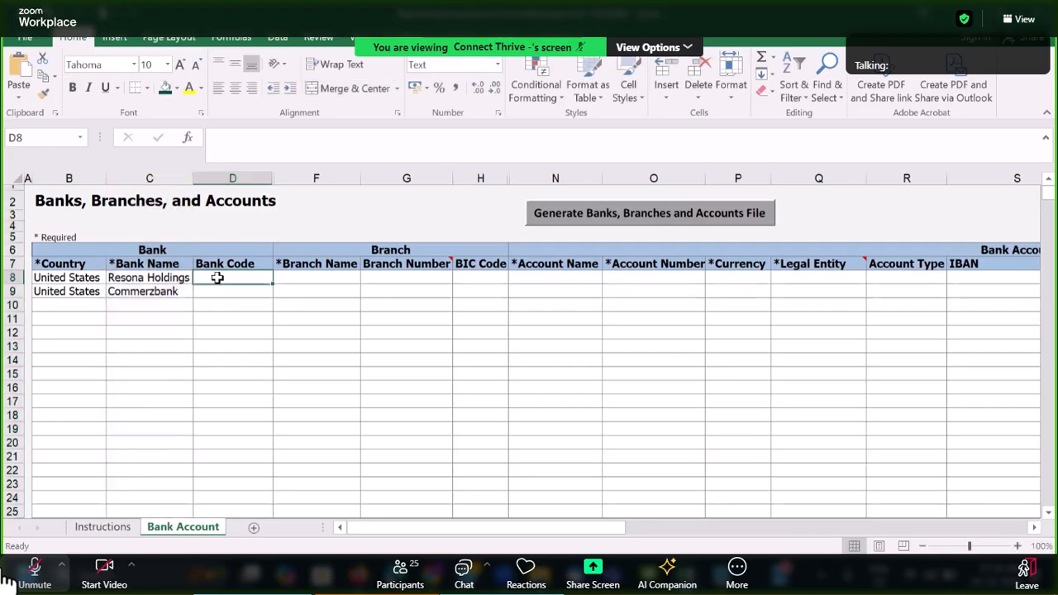
{"action": "type", "text": "RH"}
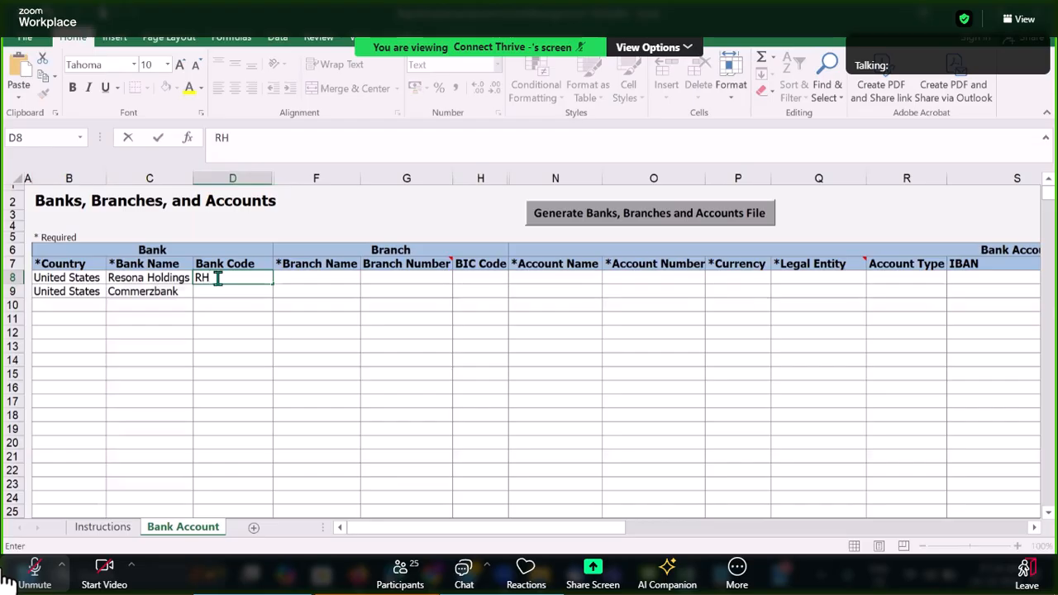
{"action": "type", "text": "00010"}
{"action": "left_click", "coordinate": [250, 291]}
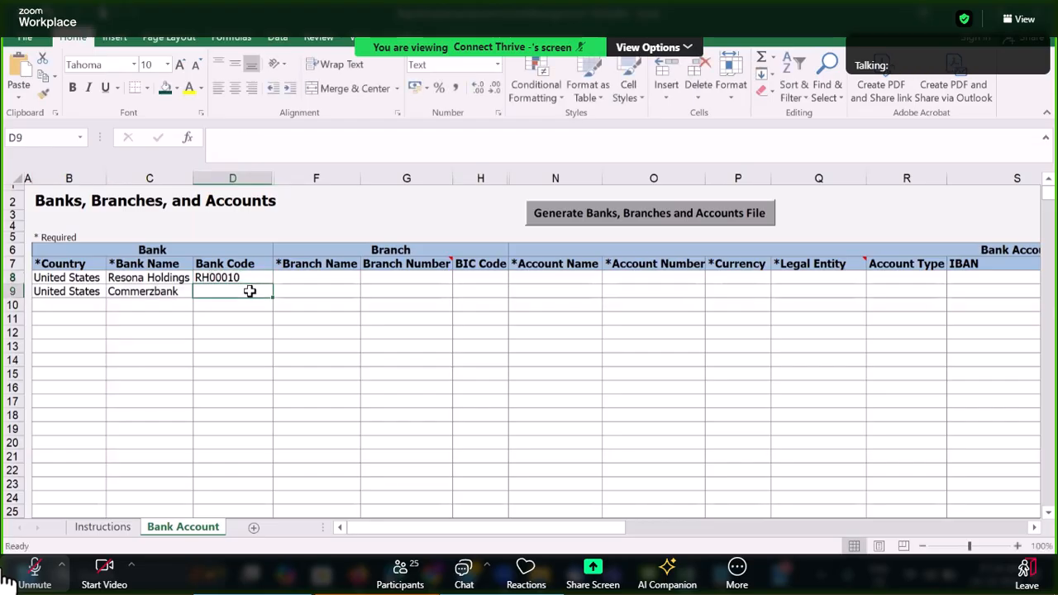
{"action": "type", "text": "CB"}
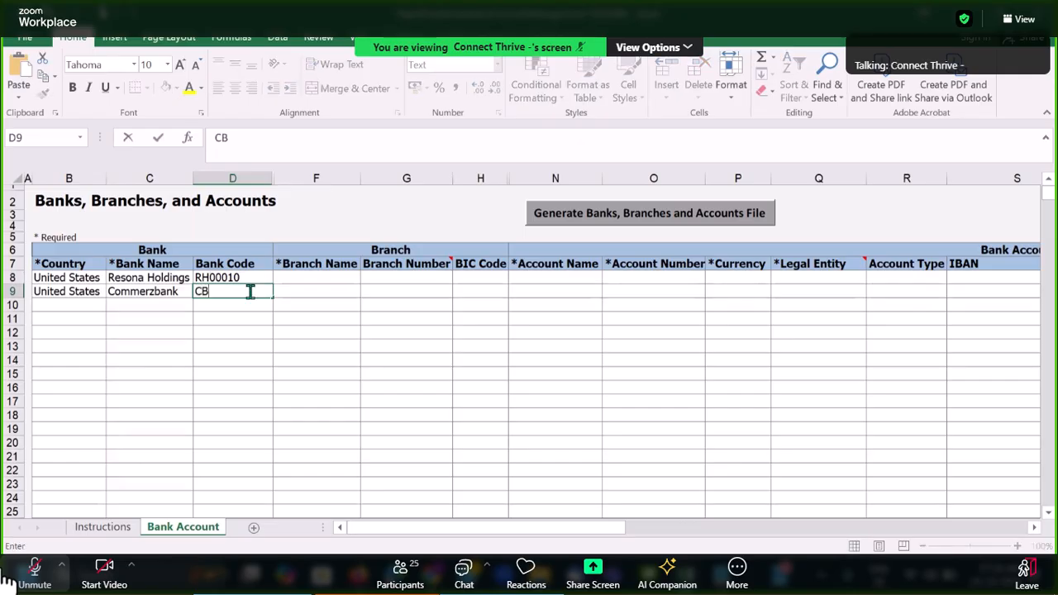
{"action": "type", "text": "000"}
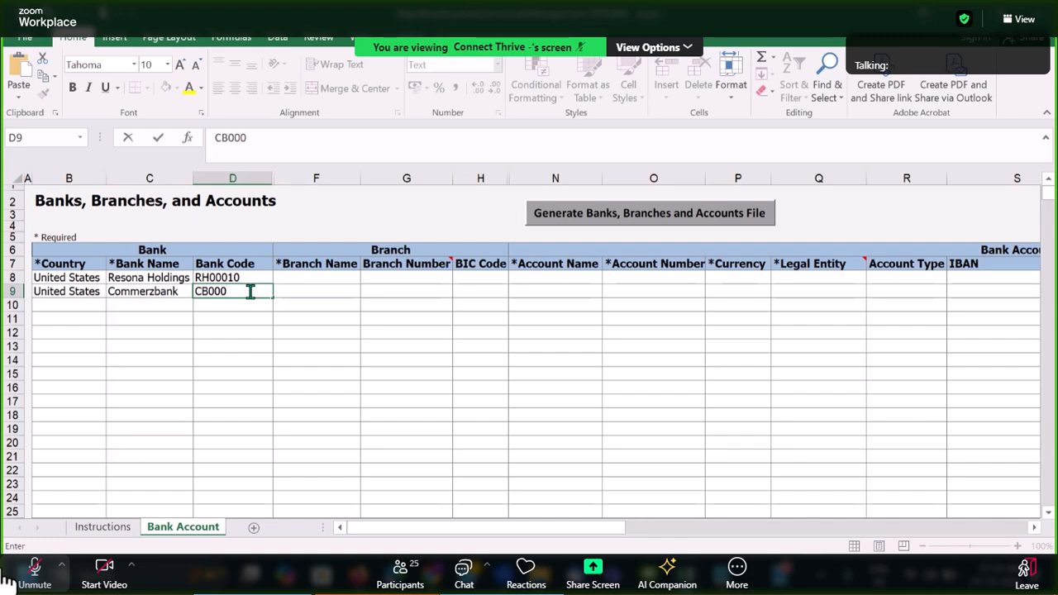
{"action": "type", "text": "11"}
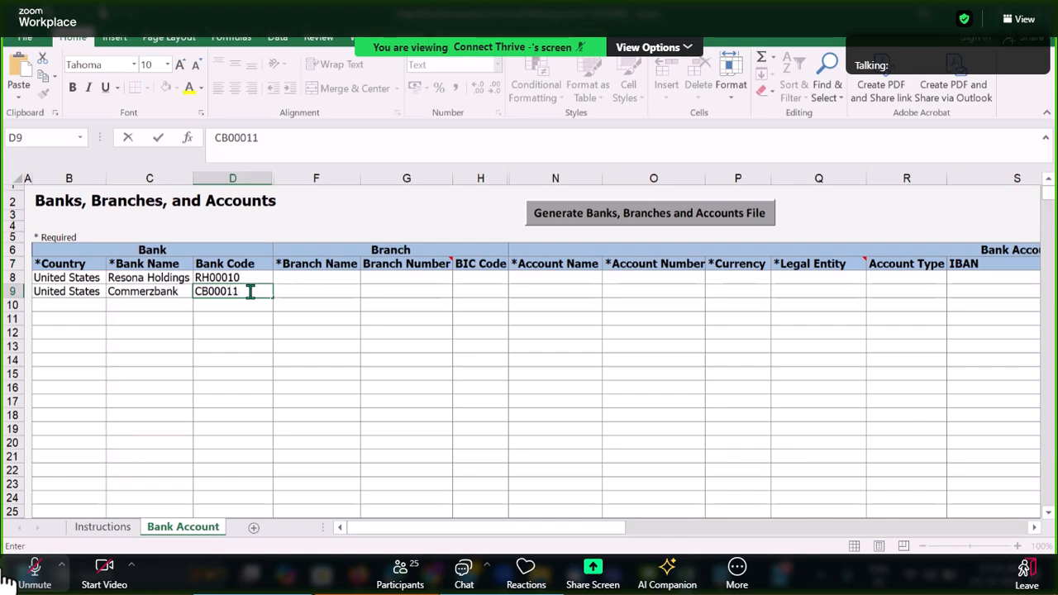
{"action": "left_click", "coordinate": [301, 282]}
Copy the two bank names from C8:C9 into the Branch Name cells F8:F9.
{"action": "left_click", "coordinate": [192, 278]}
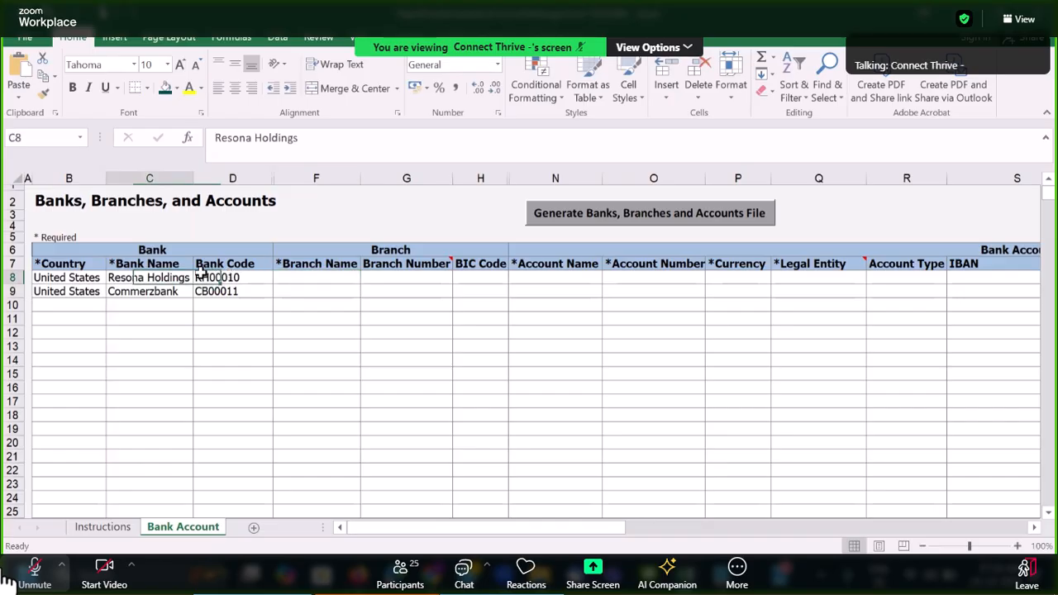
{"action": "key", "text": "ctrl+c"}
{"action": "left_click", "coordinate": [162, 292]}
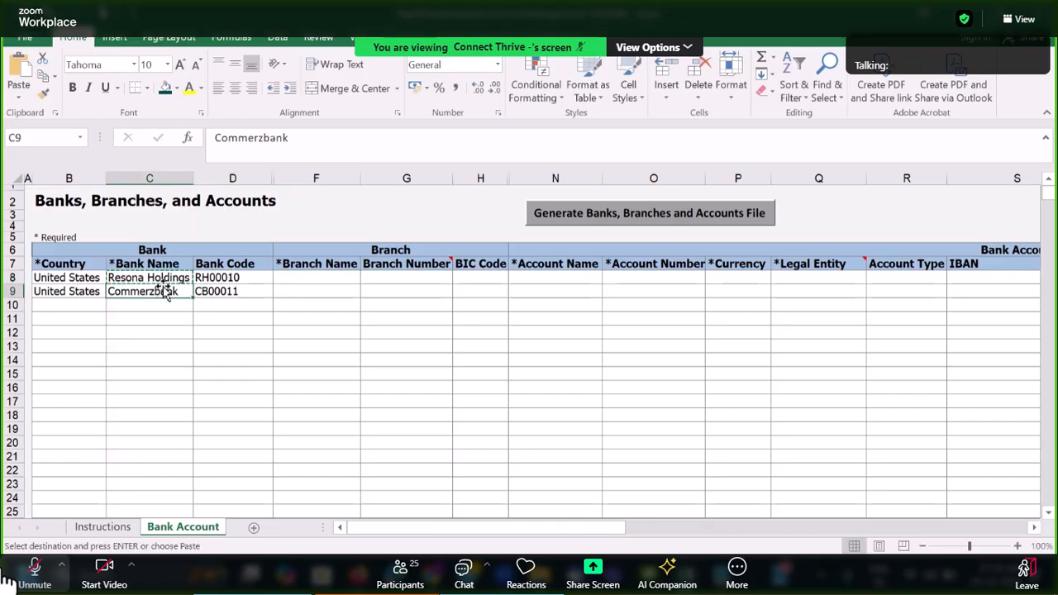
{"action": "left_click_drag", "start_coordinate": [164, 280], "coordinate": [190, 292]}
{"action": "key", "text": "ctrl+c"}
{"action": "left_click", "coordinate": [289, 278]}
{"action": "key", "text": "ctrl+v"}
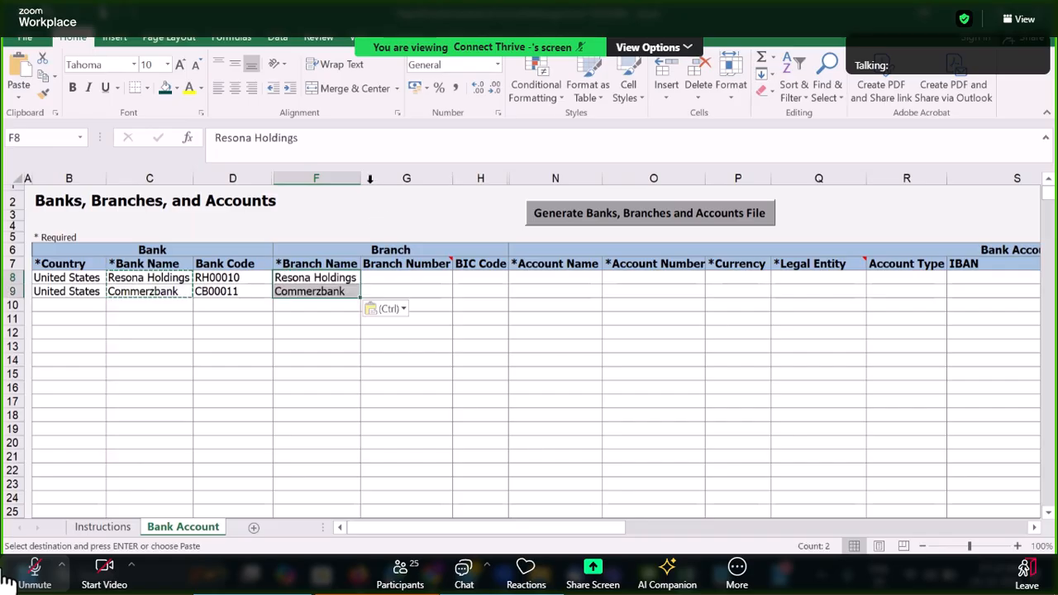
{"action": "left_click", "coordinate": [357, 281]}
{"action": "double_click", "coordinate": [361, 284]}
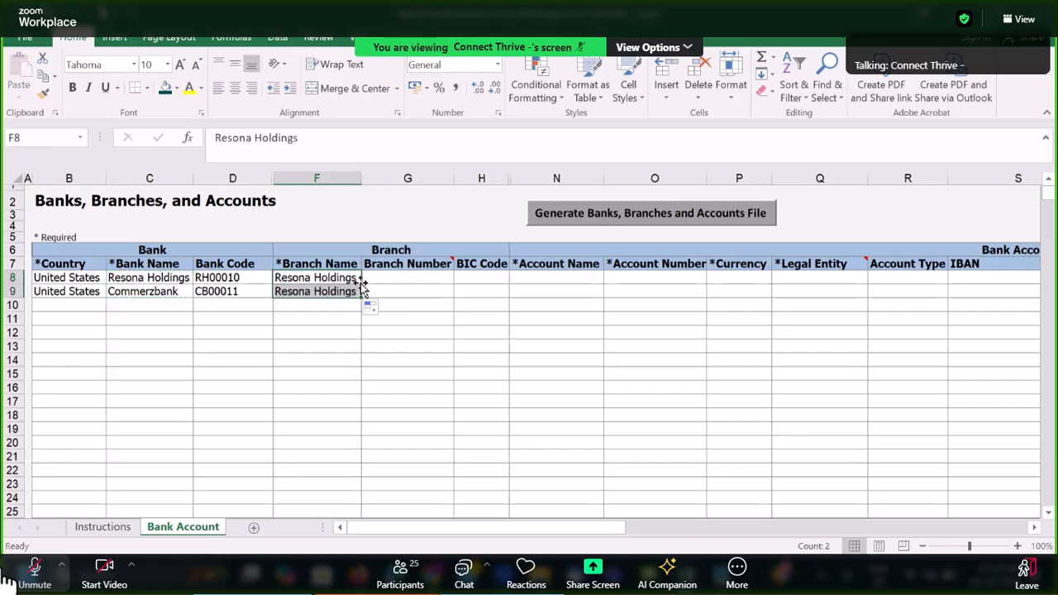
{"action": "key", "text": "ctrl+z"}
{"action": "left_click", "coordinate": [378, 308]}
Append the location suffix _NY to the branch names in F8 and F9, and move to the Branch Number cell G8.
{"action": "left_click", "coordinate": [348, 279]}
{"action": "left_click", "coordinate": [343, 141]}
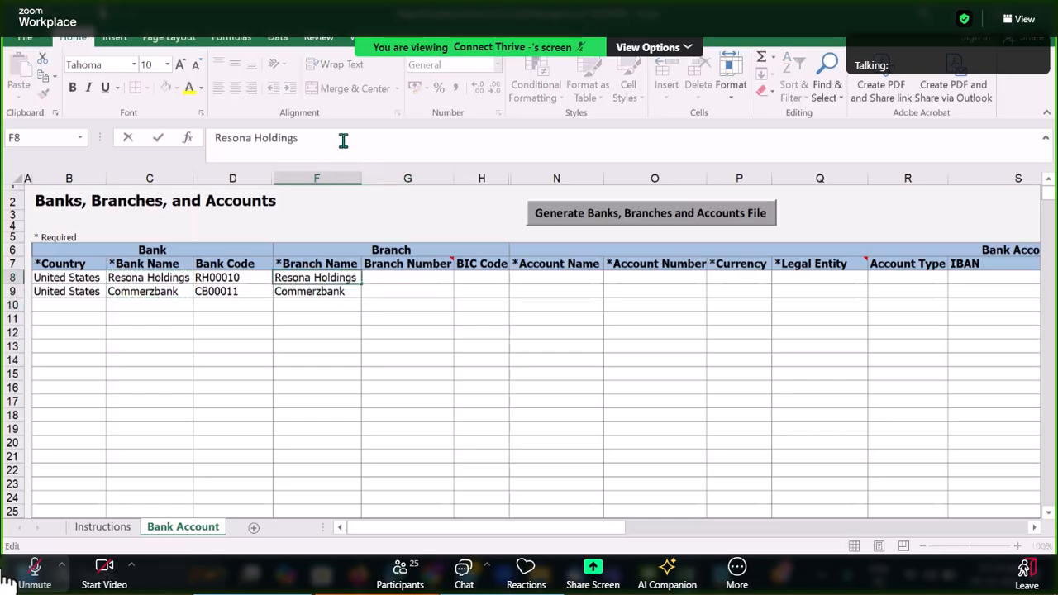
{"action": "type", "text": "_NY"}
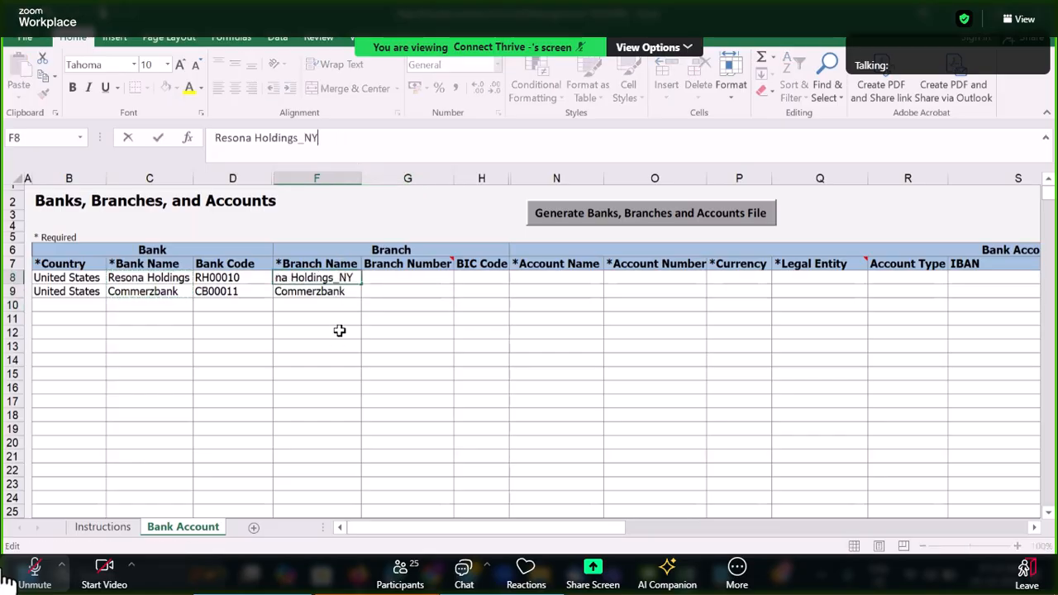
{"action": "left_click", "coordinate": [344, 291]}
{"action": "left_click", "coordinate": [350, 152]}
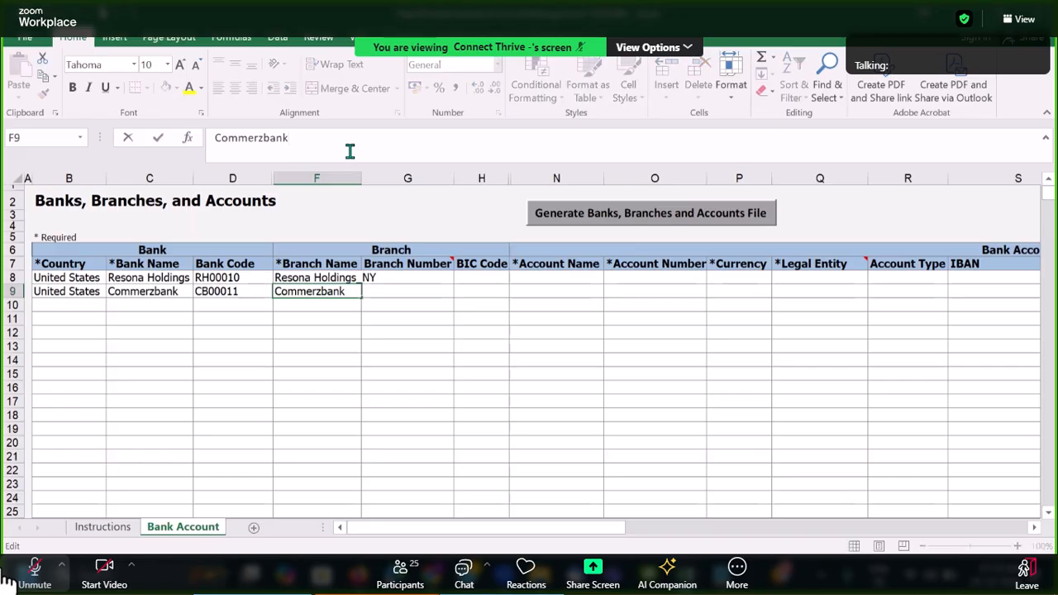
{"action": "type", "text": "_NY"}
{"action": "key", "text": "Tab"}
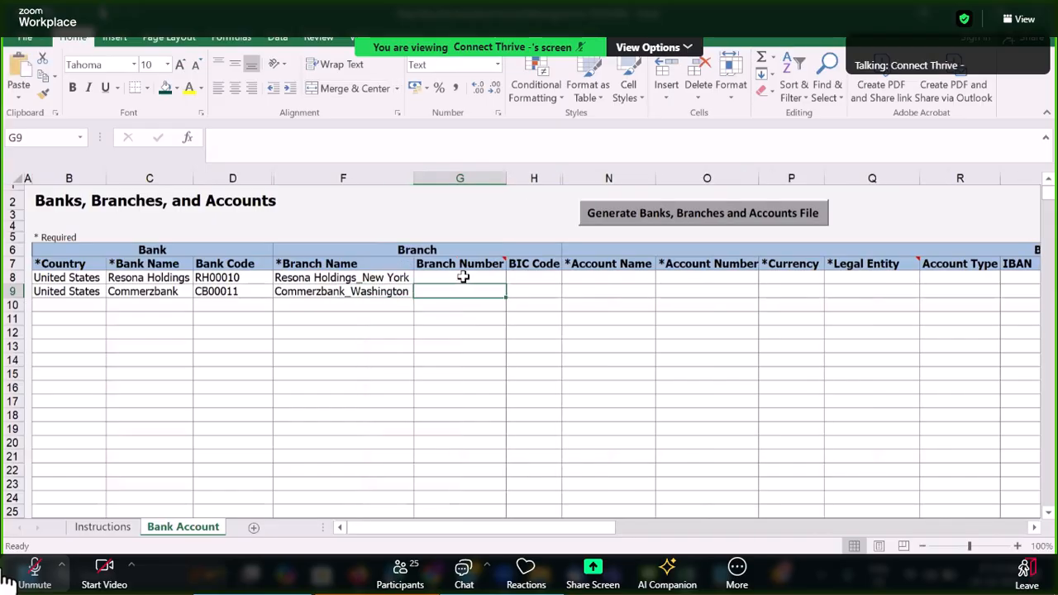
{"action": "left_click", "coordinate": [463, 277]}
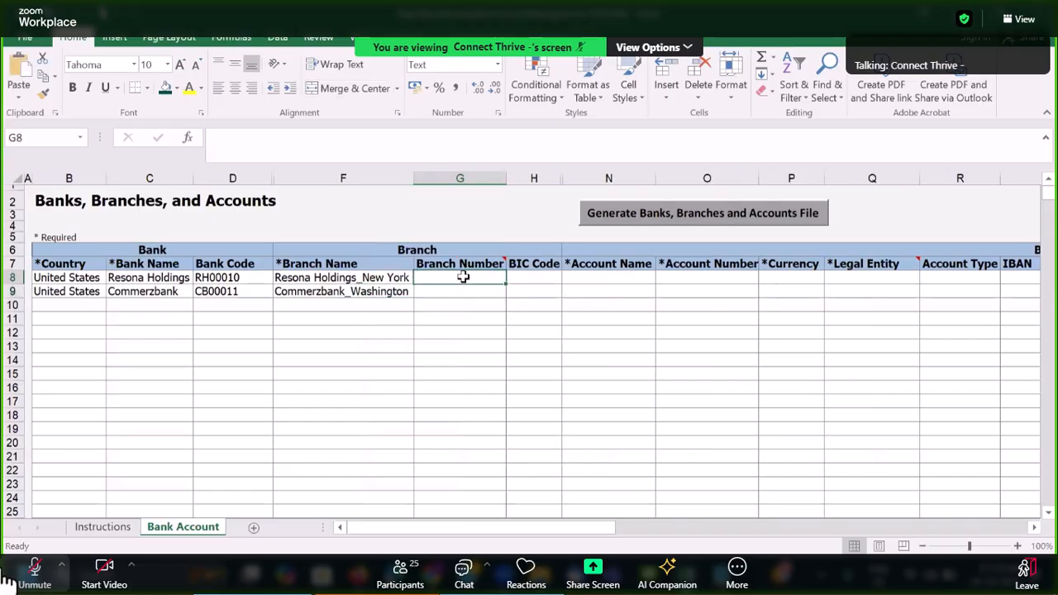
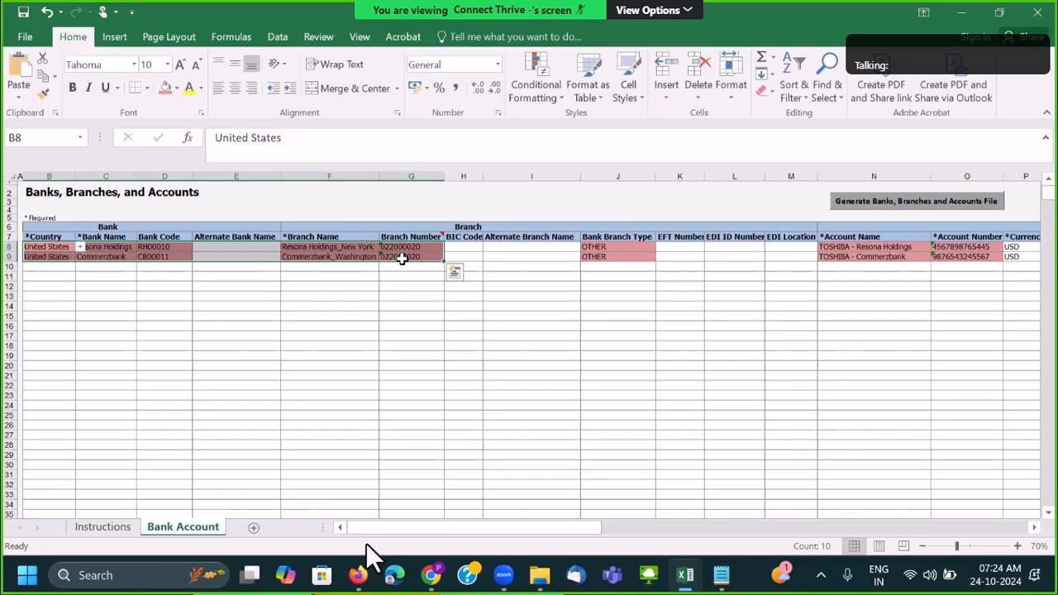
Switch to the Bank n Branch workbook and examine on the Bank Acc-Expl sheet how bank and branch relate to organization, supplier and customer.
{"action": "left_click_drag", "start_coordinate": [41, 248], "coordinate": [446, 265]}
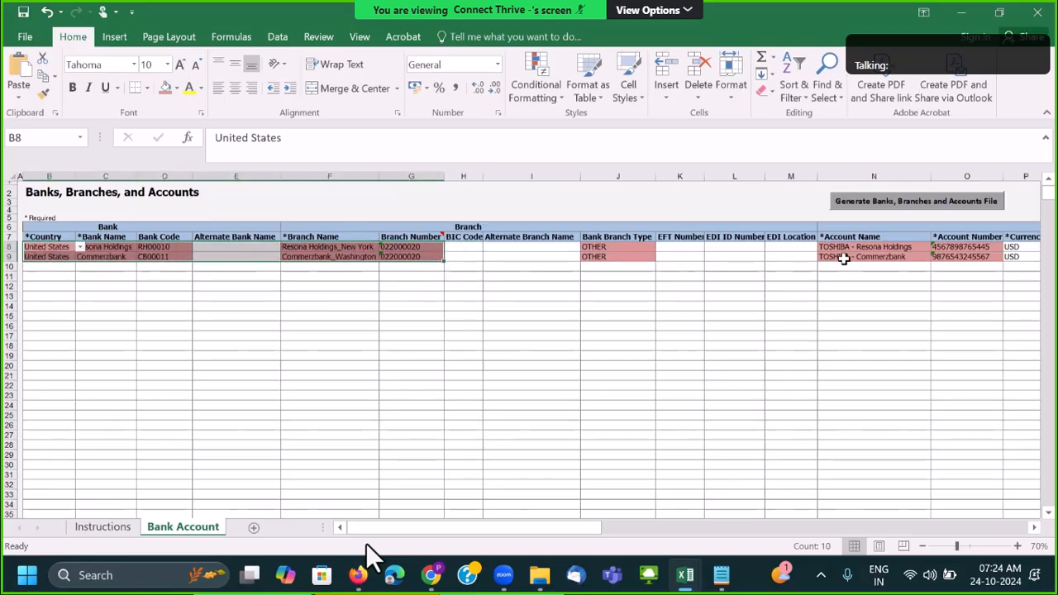
{"action": "key", "text": "ctrl+v"}
{"action": "key", "text": "alt+Tab"}
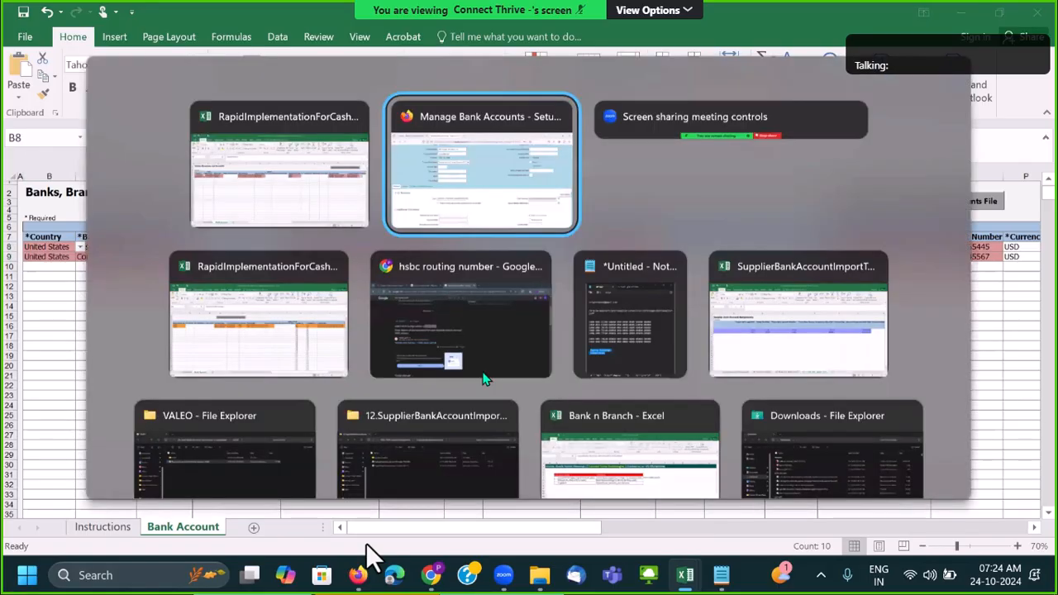
{"action": "key", "text": "Tab"}
{"action": "key", "text": "Tab"}
{"action": "key", "text": "Tab"}
{"action": "key", "text": "Tab"}
{"action": "key", "text": "Tab"}
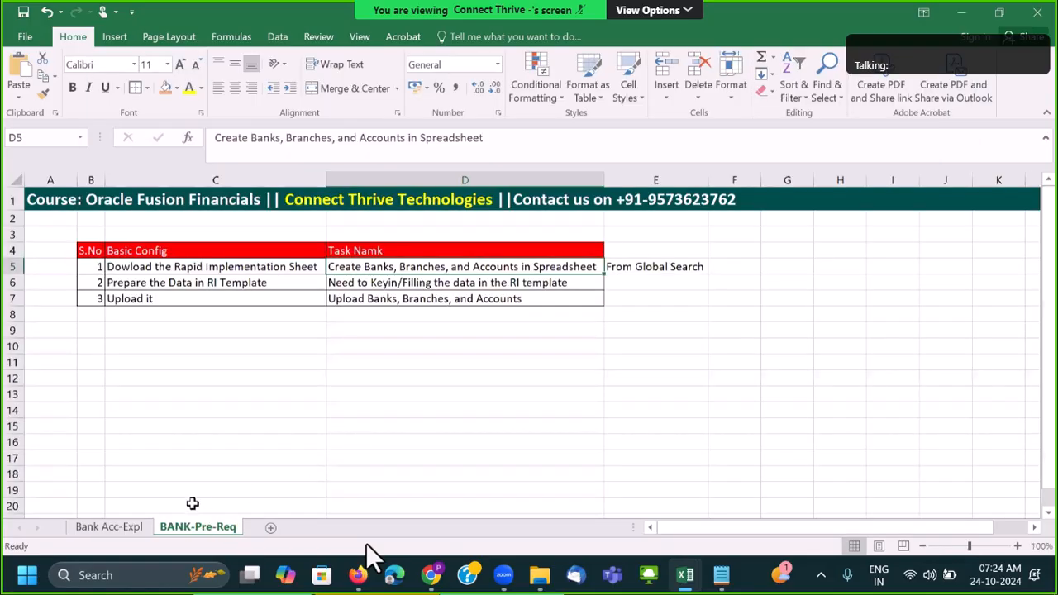
{"action": "left_click", "coordinate": [116, 527]}
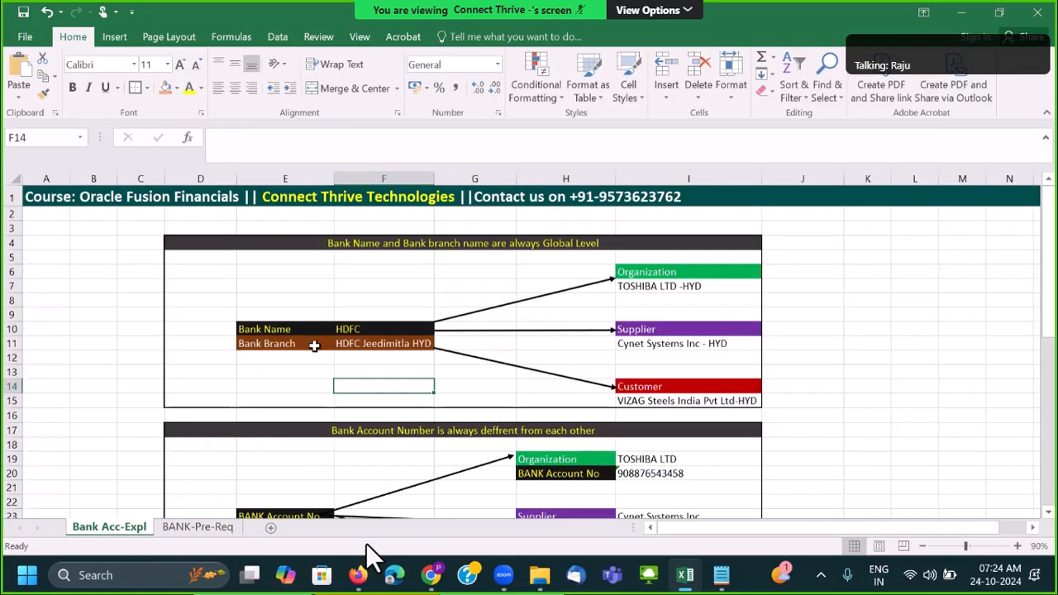
{"action": "left_click_drag", "start_coordinate": [670, 273], "coordinate": [686, 384]}
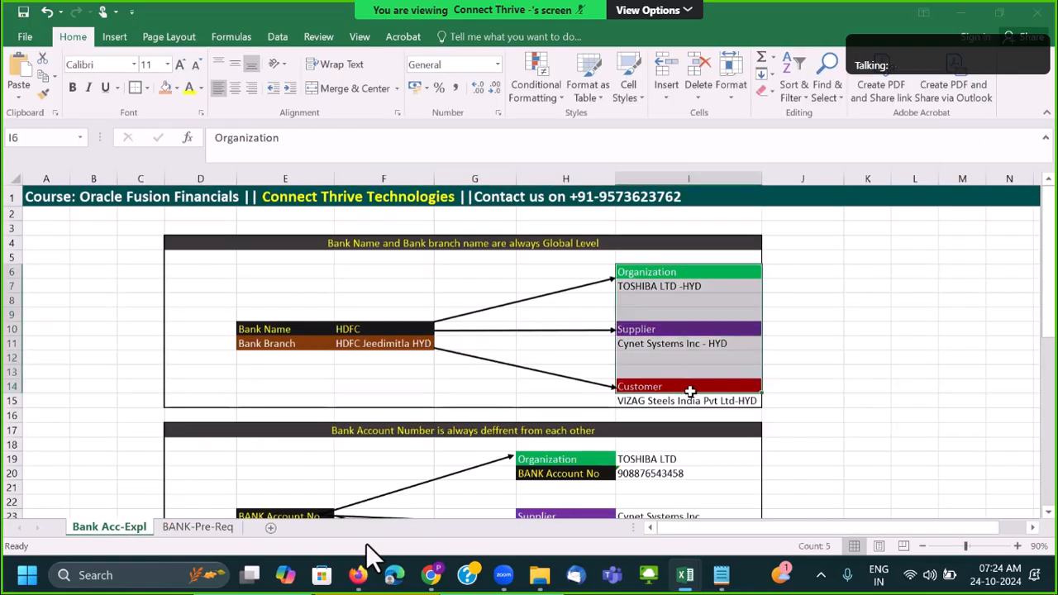
Switch back to the TOSHIBA workbook and review the filled bank, branch and account cells in rows 8 and 9.
{"action": "key", "text": "alt+Tab"}
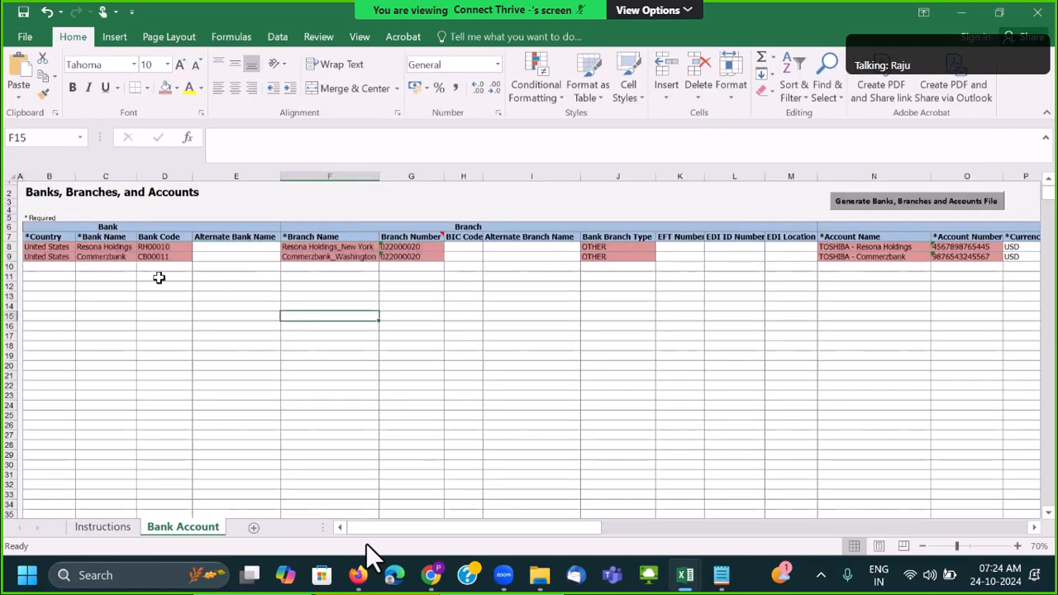
{"action": "left_click_drag", "start_coordinate": [39, 248], "coordinate": [435, 253]}
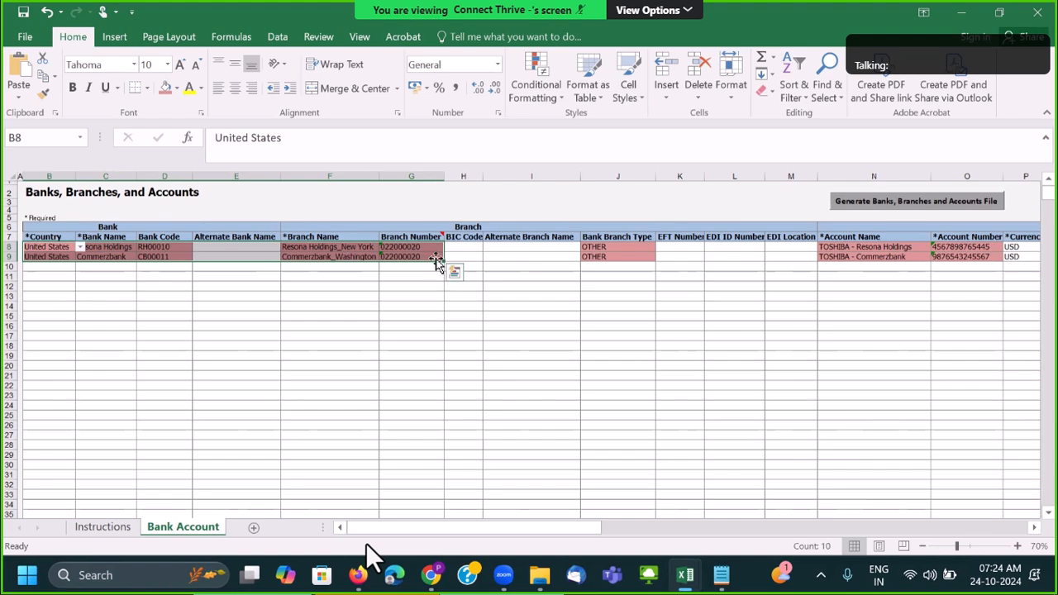
{"action": "left_click", "coordinate": [650, 247]}
{"action": "left_click", "coordinate": [878, 248]}
{"action": "left_click", "coordinate": [951, 248]}
{"action": "key", "text": "Right"}
{"action": "key", "text": "Right"}
{"action": "key", "text": "Right"}
{"action": "key", "text": "Right"}
{"action": "key", "text": "Right"}
Shade the Currency, Legal Entity and Account Type cells P8:R9 light red like the other filled cells.
{"action": "left_click_drag", "start_coordinate": [415, 252], "coordinate": [460, 258]}
{"action": "left_click", "coordinate": [594, 247]}
{"action": "left_click_drag", "start_coordinate": [594, 247], "coordinate": [814, 257]}
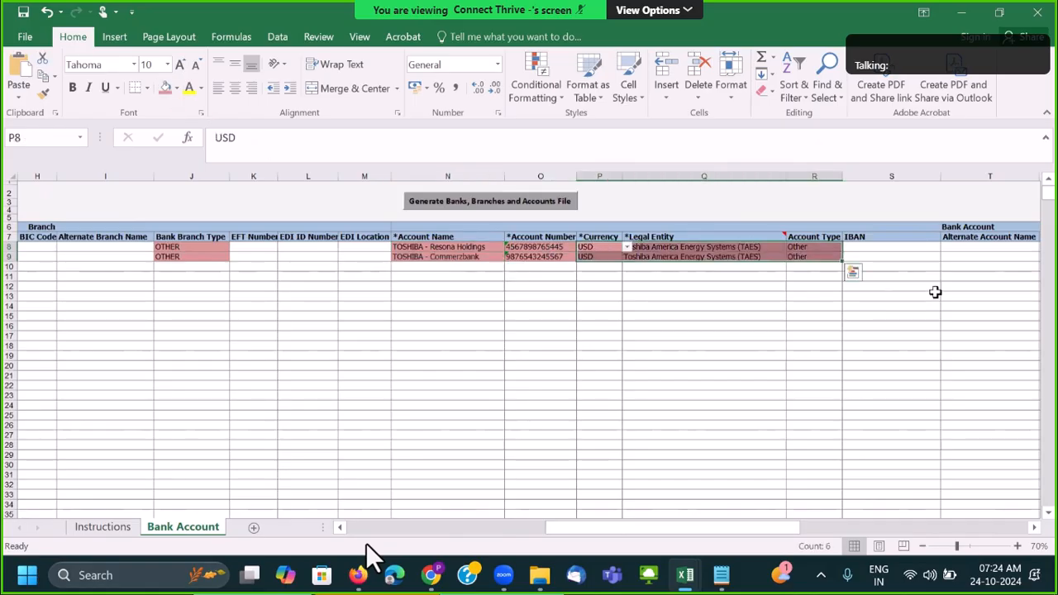
Apply the same light red fill to the Payable Use through Cash Clearing Account cells U8:X9.
{"action": "left_click", "coordinate": [943, 260]}
{"action": "key", "text": "Right"}
{"action": "key", "text": "Right"}
{"action": "key", "text": "Right"}
{"action": "key", "text": "Right"}
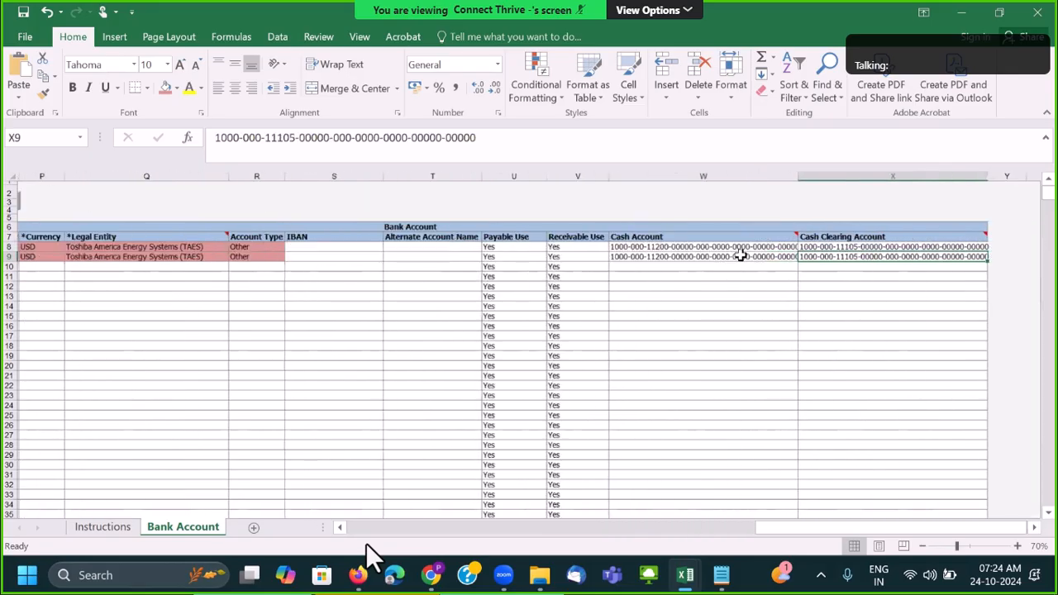
{"action": "left_click_drag", "start_coordinate": [511, 247], "coordinate": [806, 255]}
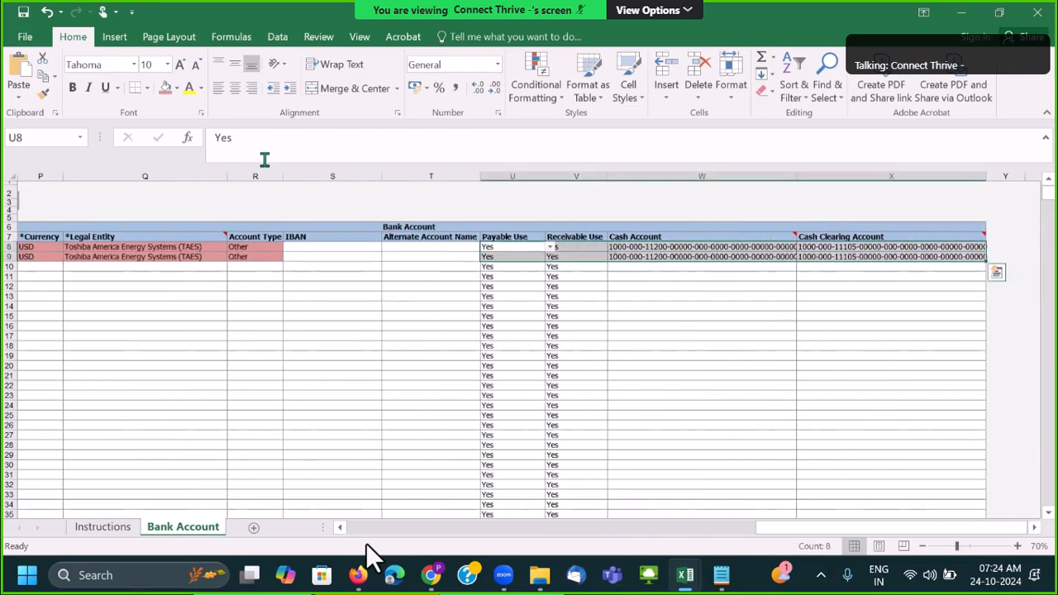
{"action": "left_click", "coordinate": [165, 88]}
{"action": "left_click", "coordinate": [431, 266]}
Review the bank names, bank codes and branch names entered in rows 8 and 9 of the Bank Account sheet.
{"action": "left_click_drag", "start_coordinate": [880, 531], "coordinate": [399, 526]}
{"action": "left_click", "coordinate": [330, 367]}
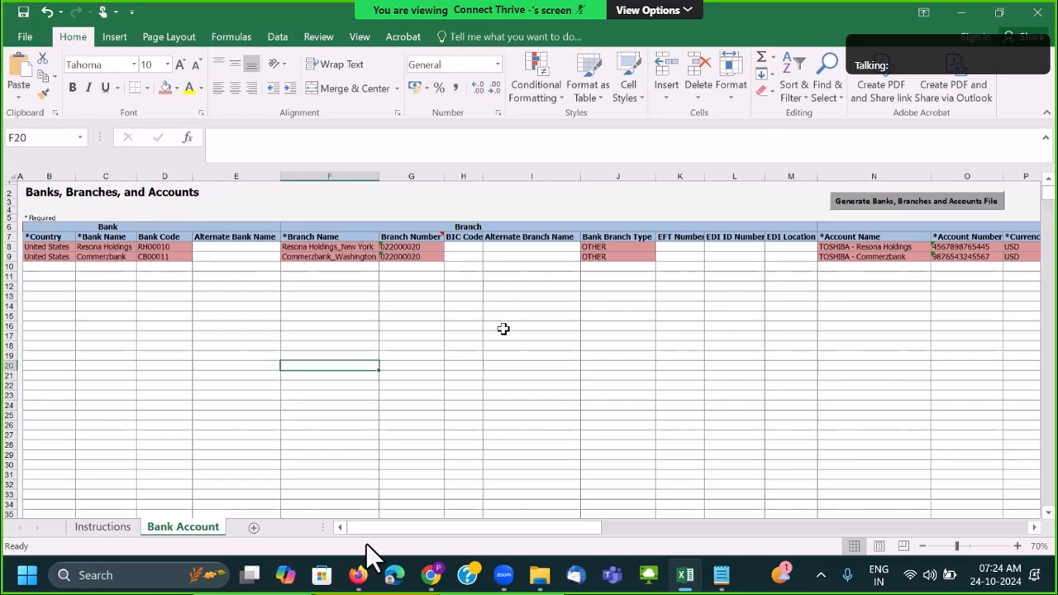
{"action": "scroll", "coordinate": [503, 329], "scroll_direction": "up", "scroll_amount": 1}
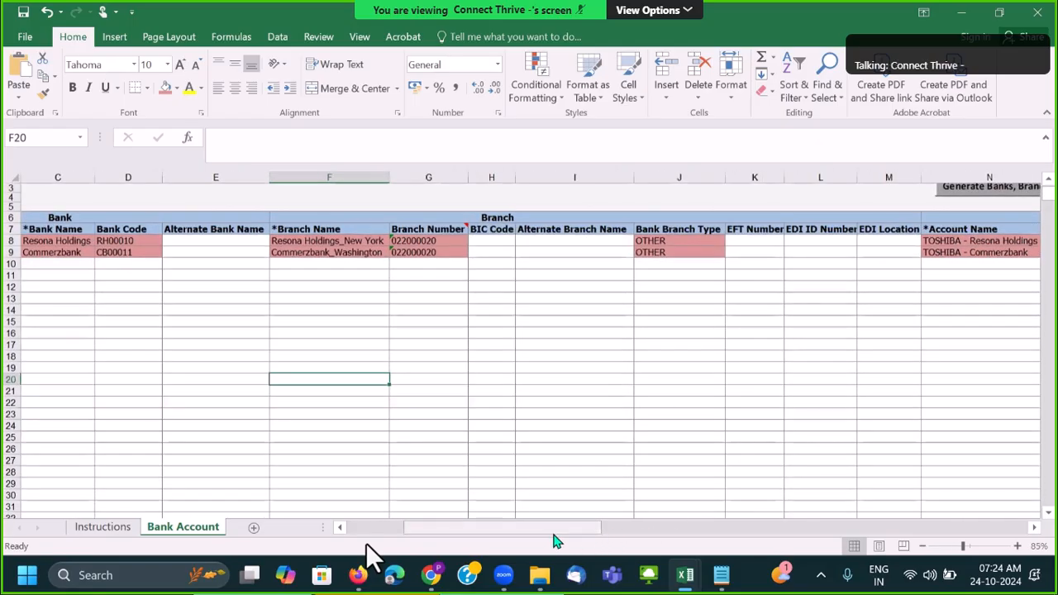
{"action": "left_click_drag", "start_coordinate": [555, 533], "coordinate": [492, 531]}
{"action": "left_click", "coordinate": [174, 242]}
{"action": "left_click", "coordinate": [188, 252]}
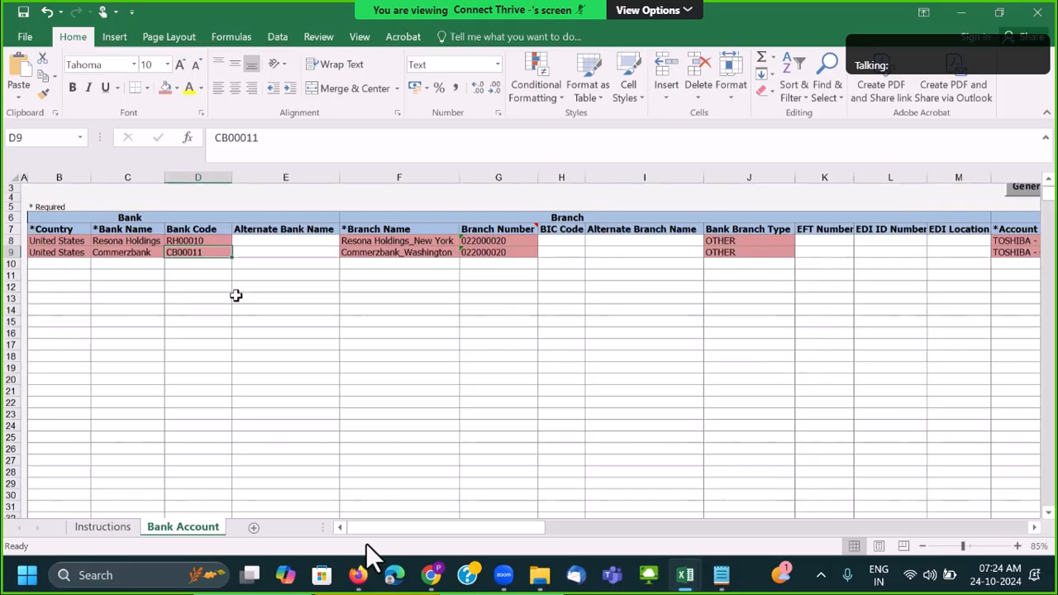
{"action": "left_click", "coordinate": [119, 241]}
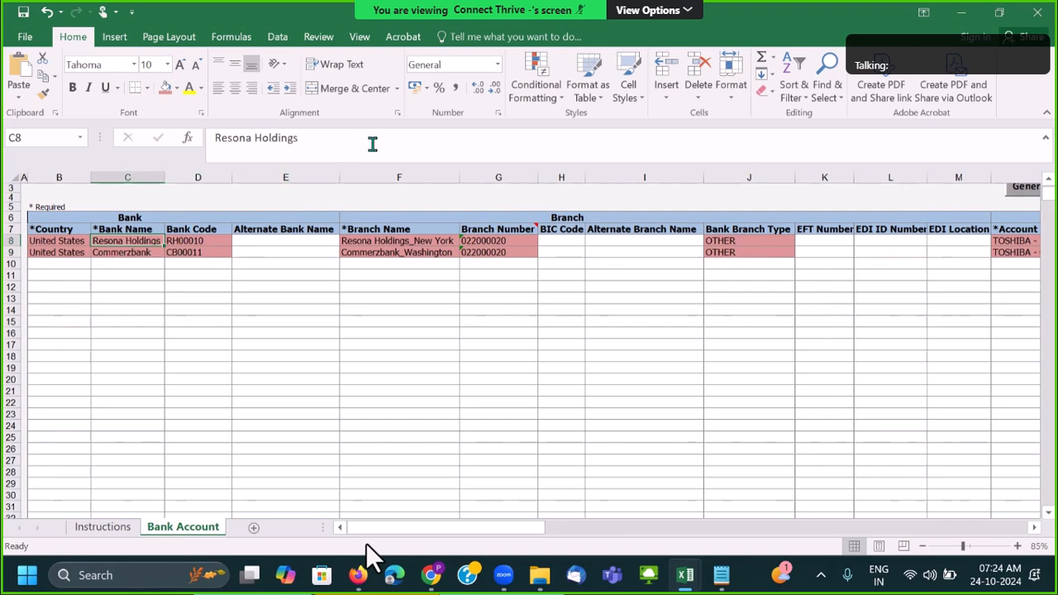
{"action": "left_click", "coordinate": [155, 252]}
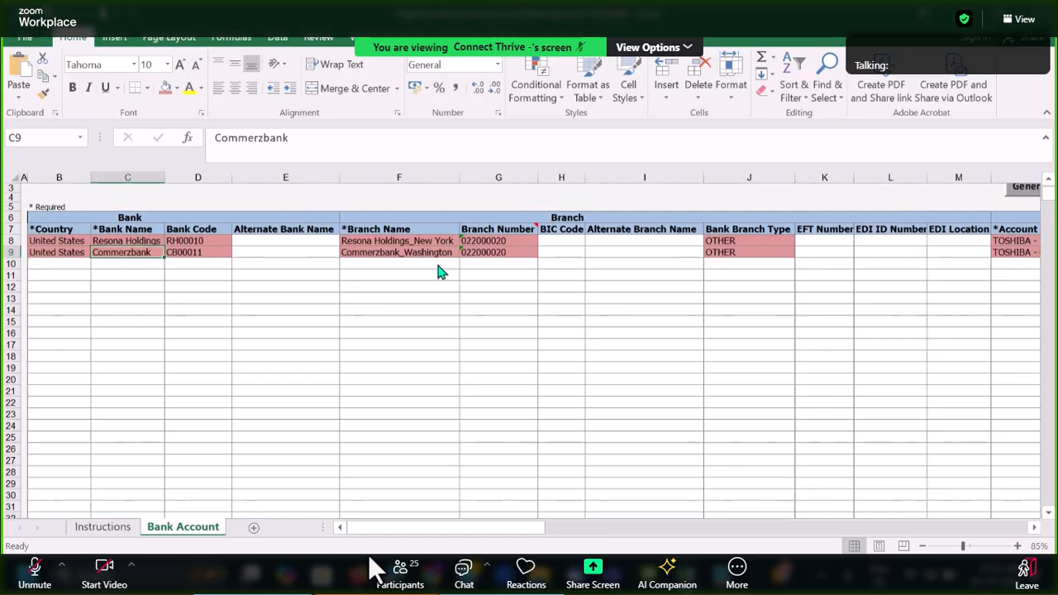
{"action": "key", "text": "Right"}
{"action": "key", "text": "Right"}
{"action": "key", "text": "Right"}
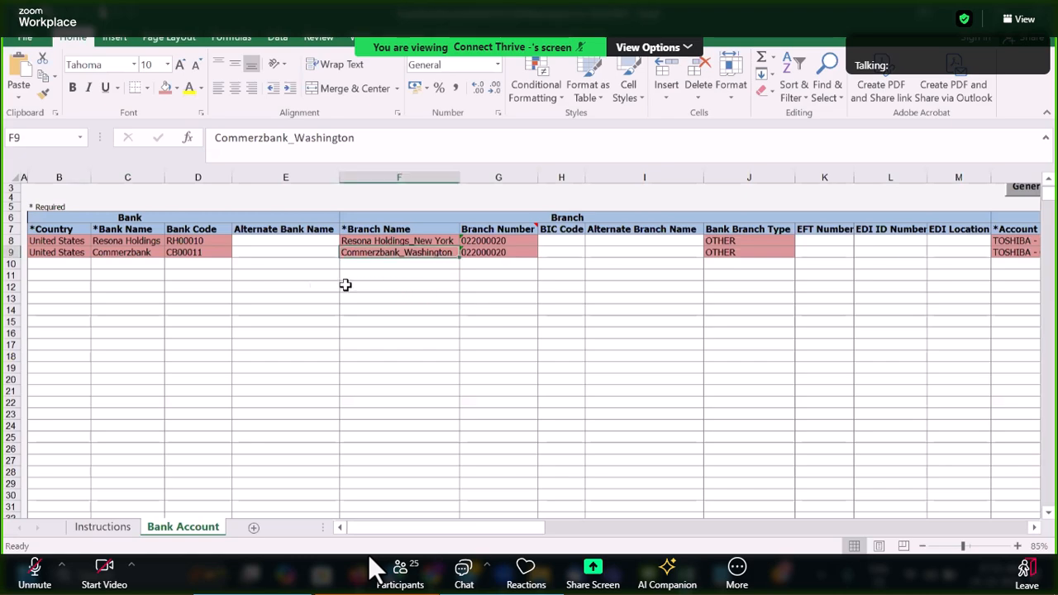
Read through the setup data preparation guidance on the Instructions sheet, and return to the Bank Account sheet.
{"action": "left_click", "coordinate": [102, 526]}
{"action": "left_click", "coordinate": [321, 420]}
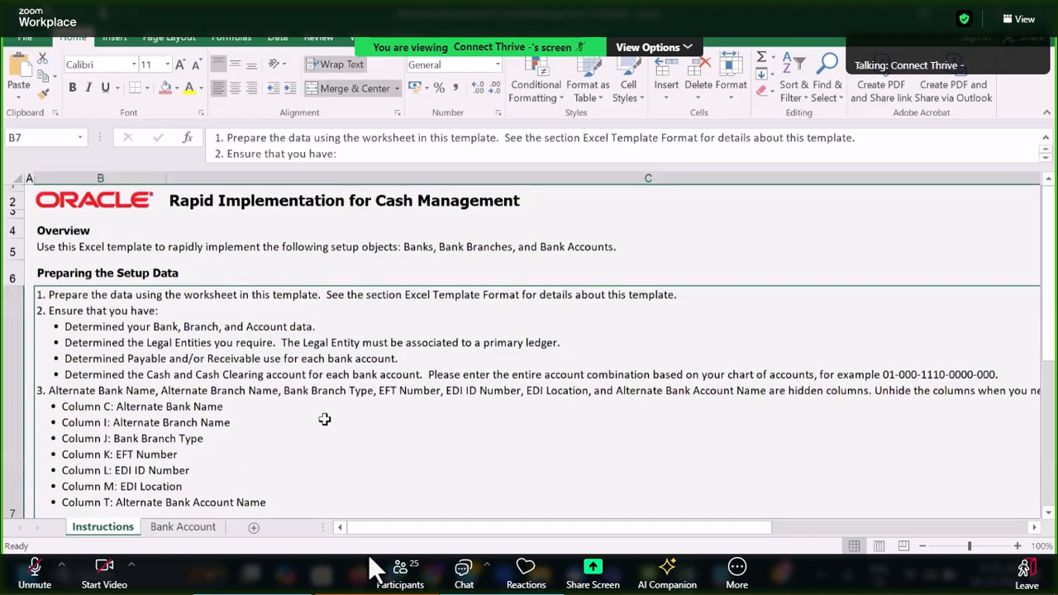
{"action": "scroll", "coordinate": [324, 418], "scroll_direction": "down", "scroll_amount": 3}
{"action": "scroll", "coordinate": [311, 388], "scroll_direction": "up", "scroll_amount": 3}
{"action": "scroll", "coordinate": [310, 386], "scroll_direction": "down", "scroll_amount": 1}
{"action": "scroll", "coordinate": [310, 386], "scroll_direction": "down", "scroll_amount": 4}
{"action": "scroll", "coordinate": [310, 387], "scroll_direction": "up", "scroll_amount": 4}
{"action": "scroll", "coordinate": [230, 438], "scroll_direction": "down", "scroll_amount": 3}
{"action": "scroll", "coordinate": [241, 428], "scroll_direction": "up", "scroll_amount": 3}
{"action": "left_click", "coordinate": [202, 529]}
{"action": "left_click", "coordinate": [381, 361]}
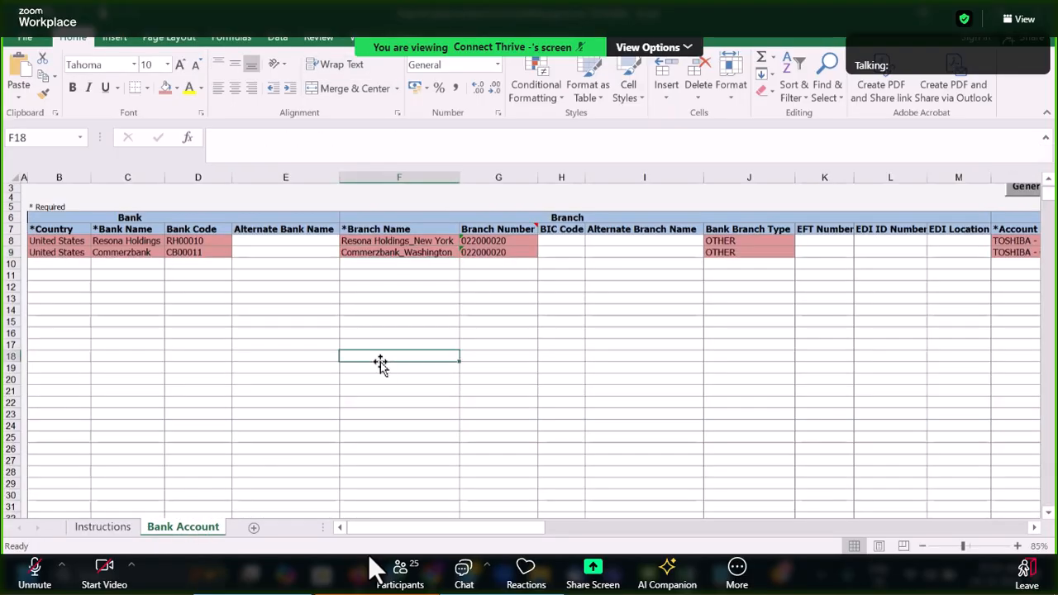
Examine the account columns in rows 8 and 9, from Account Name through Cash Clearing Account, before generating the file.
{"action": "scroll", "coordinate": [472, 376], "scroll_direction": "up", "scroll_amount": 1}
{"action": "left_click_drag", "start_coordinate": [531, 531], "coordinate": [556, 531]}
{"action": "left_click", "coordinate": [605, 403]}
{"action": "key", "text": "Right"}
{"action": "key", "text": "Right"}
{"action": "key", "text": "Right"}
{"action": "key", "text": "Right"}
{"action": "key", "text": "Right"}
{"action": "key", "text": "Right"}
{"action": "key", "text": "Right"}
{"action": "key", "text": "Right"}
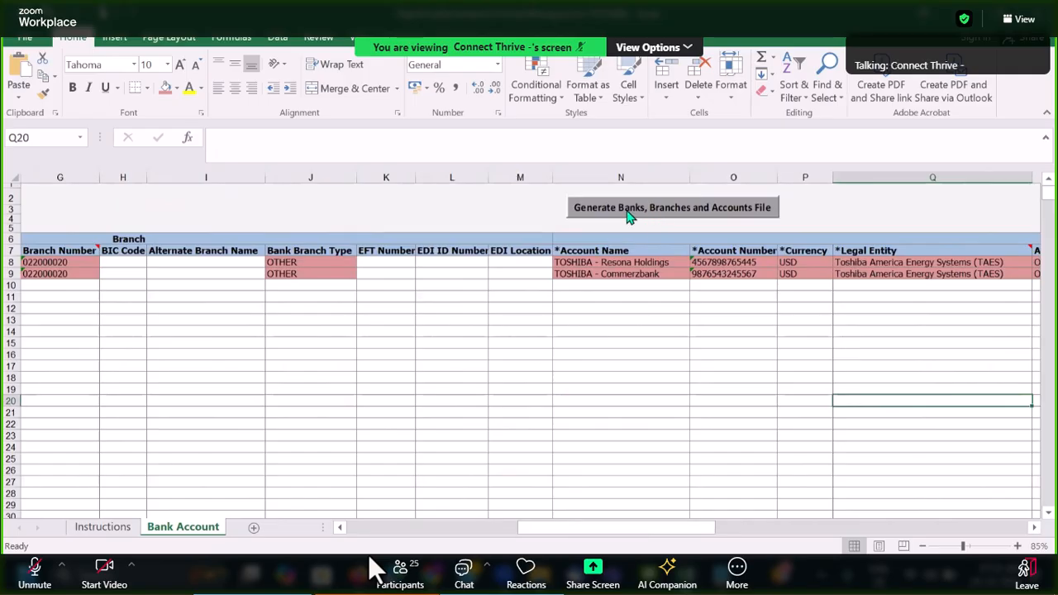
{"action": "left_click", "coordinate": [758, 213]}
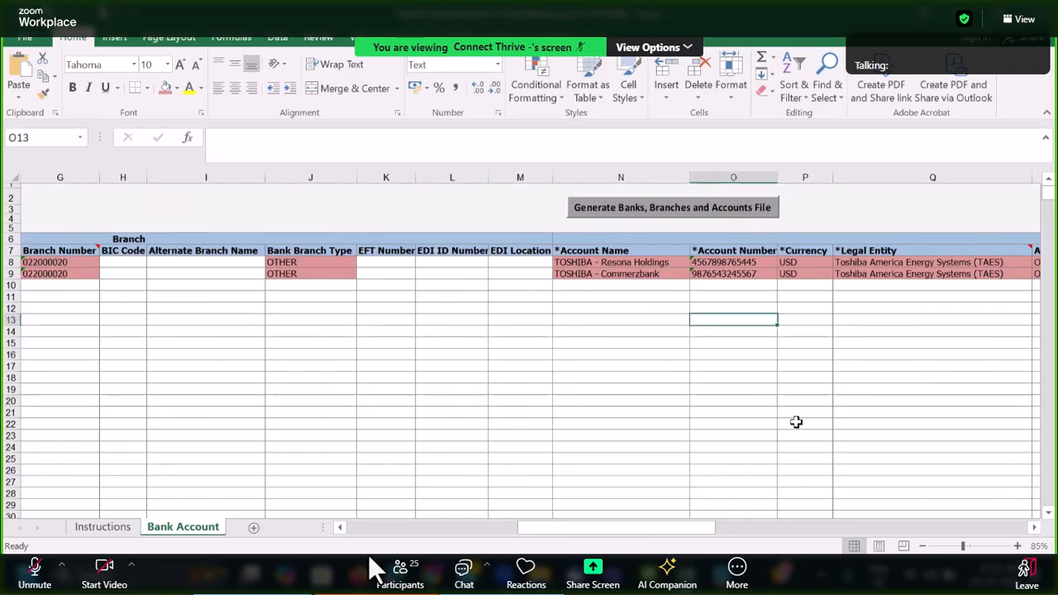
{"action": "left_click_drag", "start_coordinate": [733, 533], "coordinate": [942, 529]}
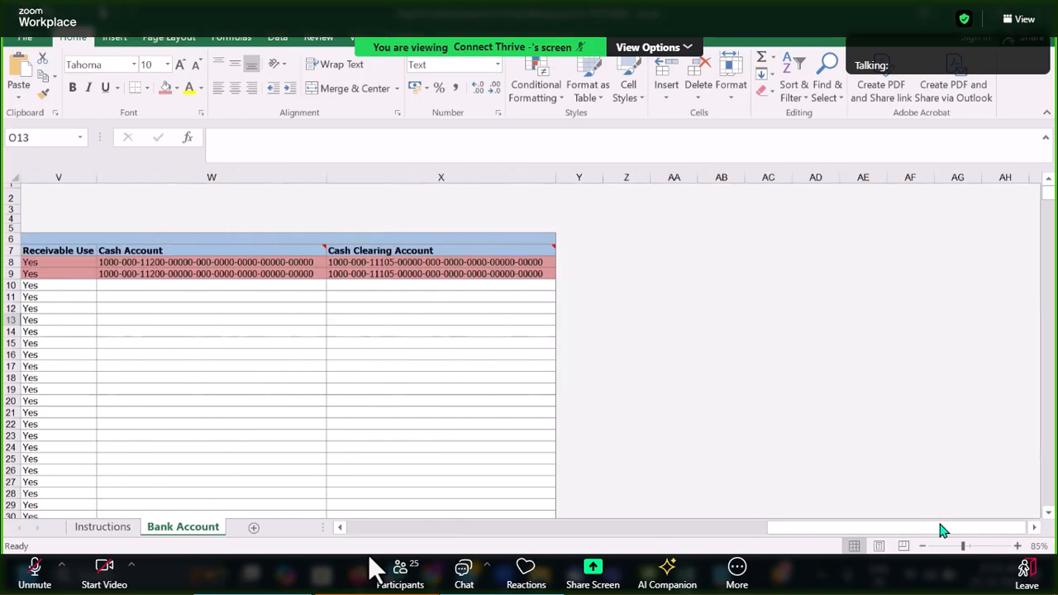
{"action": "left_click_drag", "start_coordinate": [773, 537], "coordinate": [562, 544]}
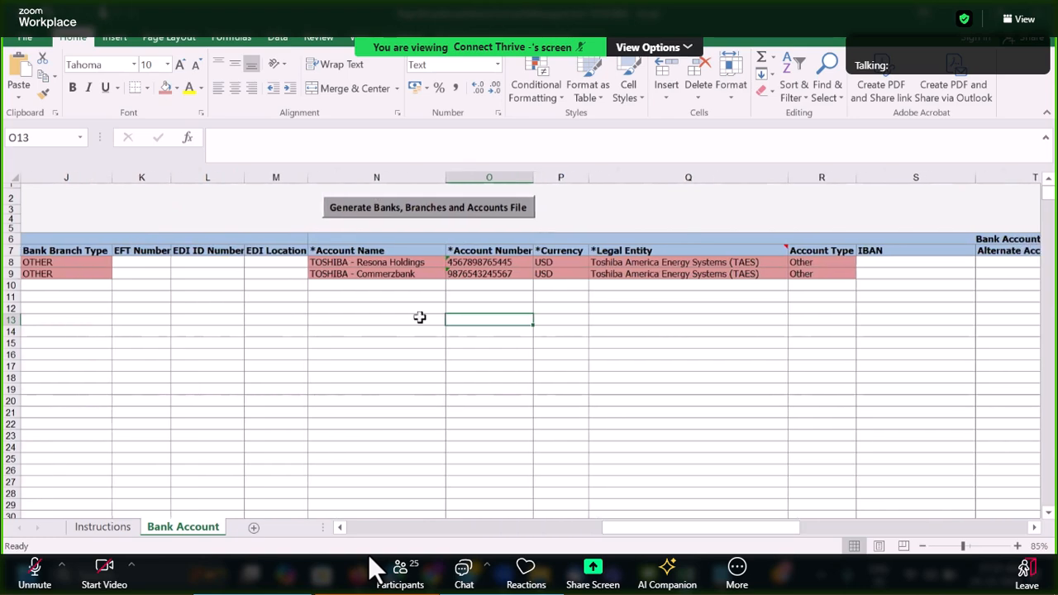
Generate the banks, branches and accounts file and choose the "26.Create Banks, Branches" folder under REAL-TIME Content Management as its save location.
{"action": "left_click", "coordinate": [377, 274]}
{"action": "left_click", "coordinate": [381, 217]}
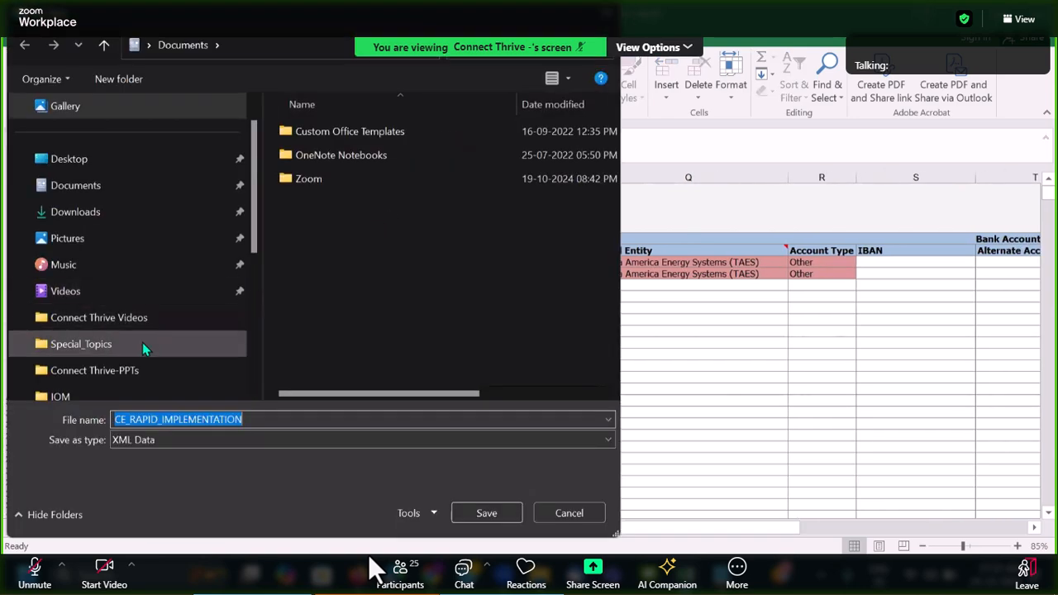
{"action": "scroll", "coordinate": [255, 259], "scroll_direction": "down", "scroll_amount": 1}
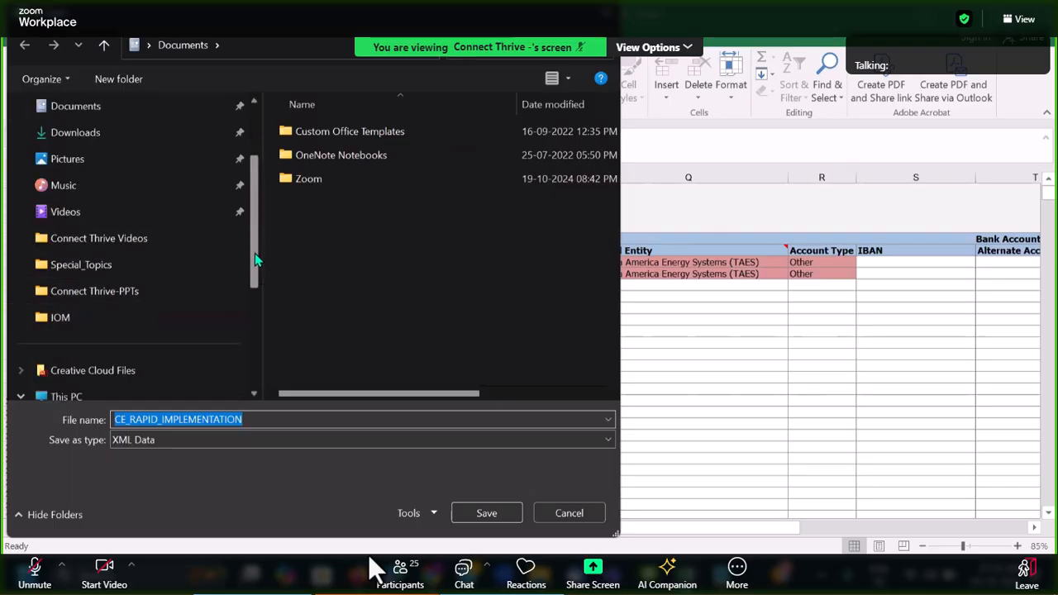
{"action": "left_click", "coordinate": [106, 318]}
{"action": "left_click", "coordinate": [217, 44]}
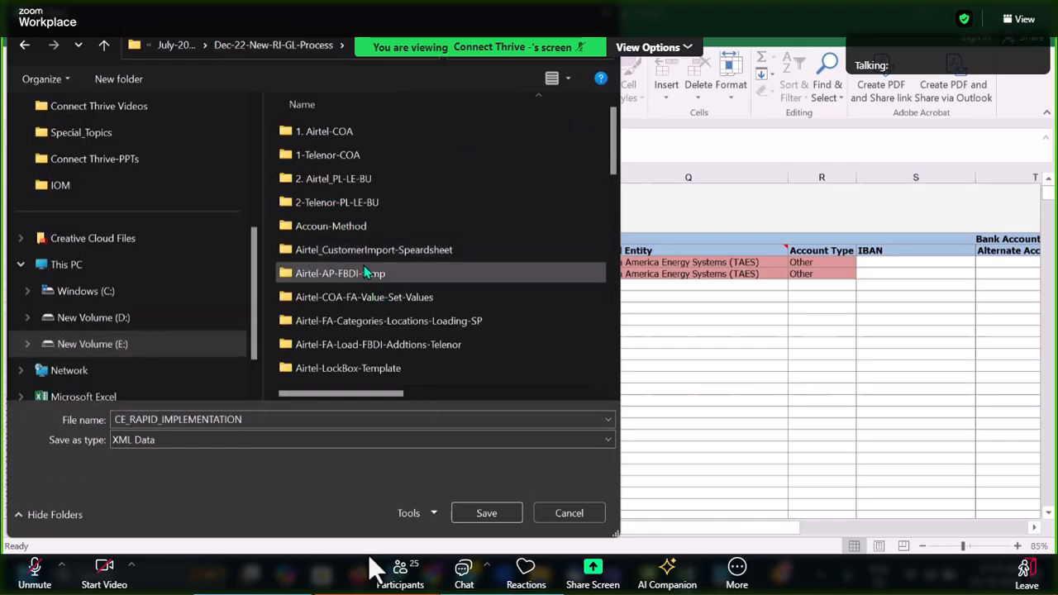
{"action": "scroll", "coordinate": [364, 264], "scroll_direction": "down", "scroll_amount": 5}
{"action": "double_click", "coordinate": [356, 211]}
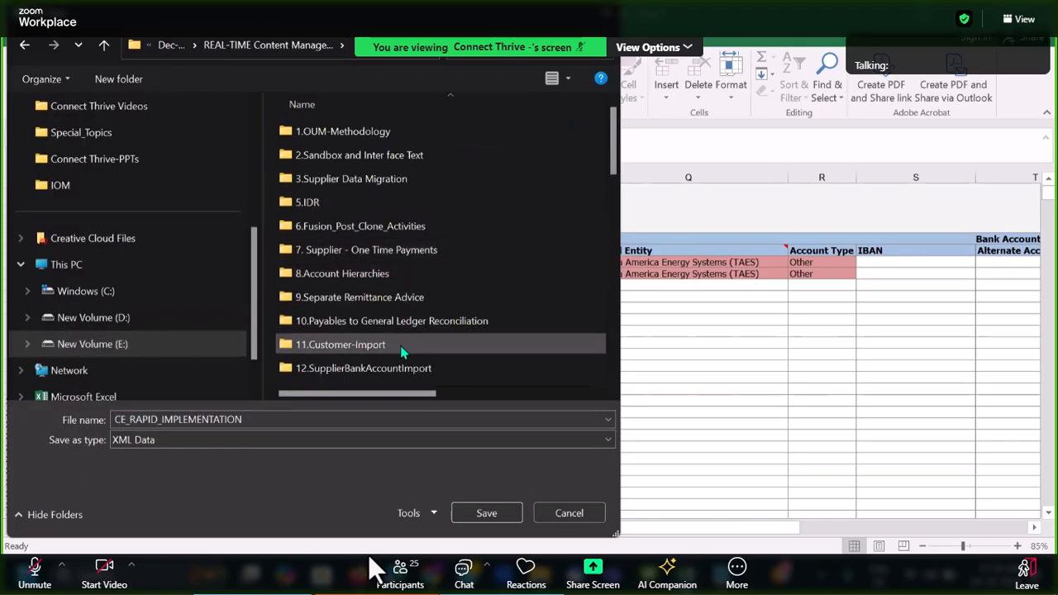
{"action": "scroll", "coordinate": [402, 368], "scroll_direction": "down", "scroll_amount": 3}
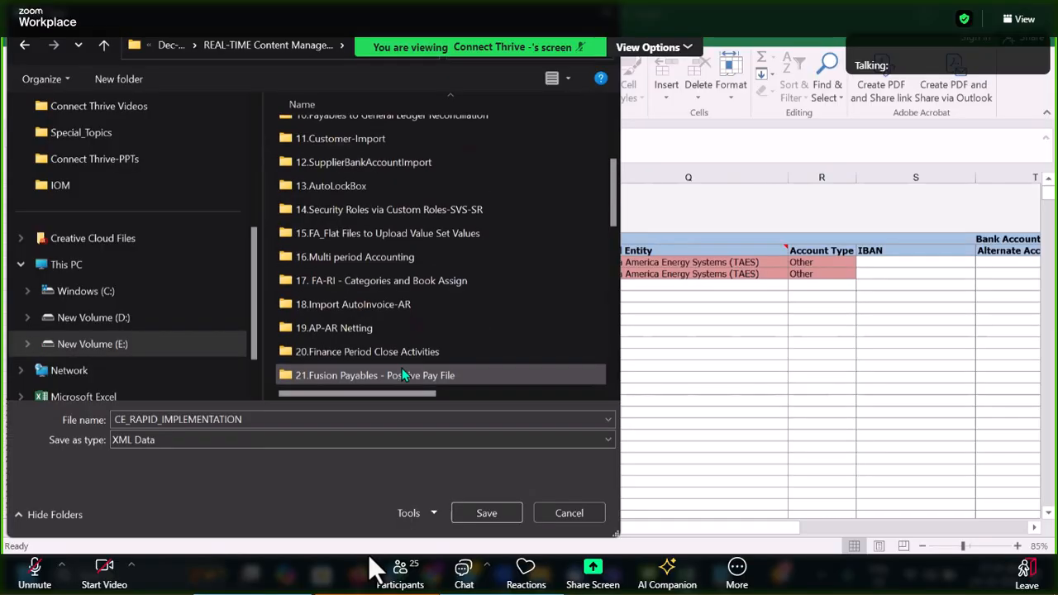
{"action": "scroll", "coordinate": [408, 293], "scroll_direction": "down", "scroll_amount": 3}
{"action": "double_click", "coordinate": [408, 290]}
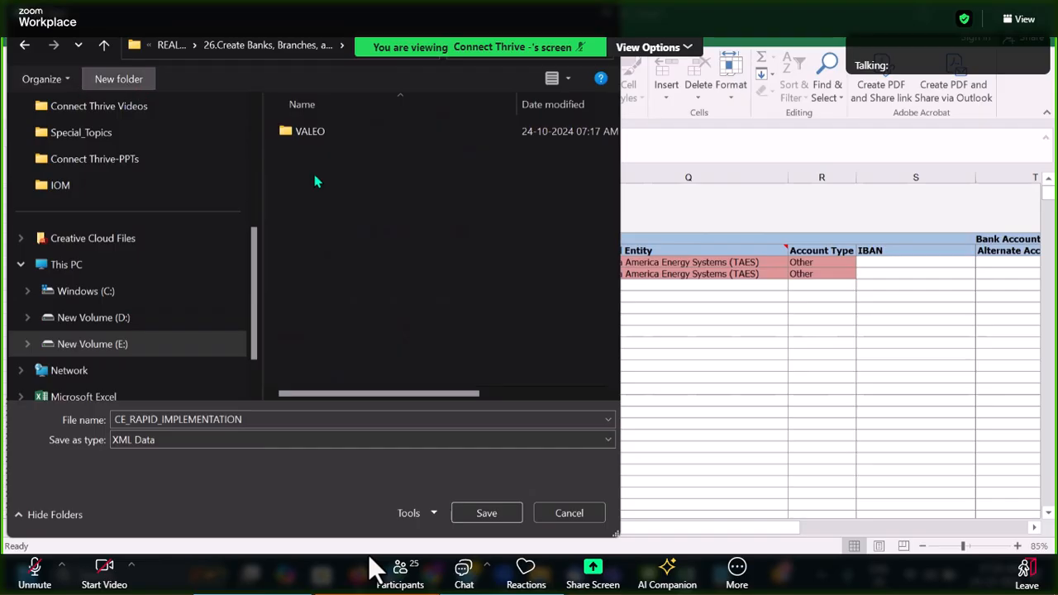
Create a TOSHIBA folder there and save the file in it as CE_RAPID_IMPLEMENTATION in XML Data format.
{"action": "type", "text": "TOSHIBA"}
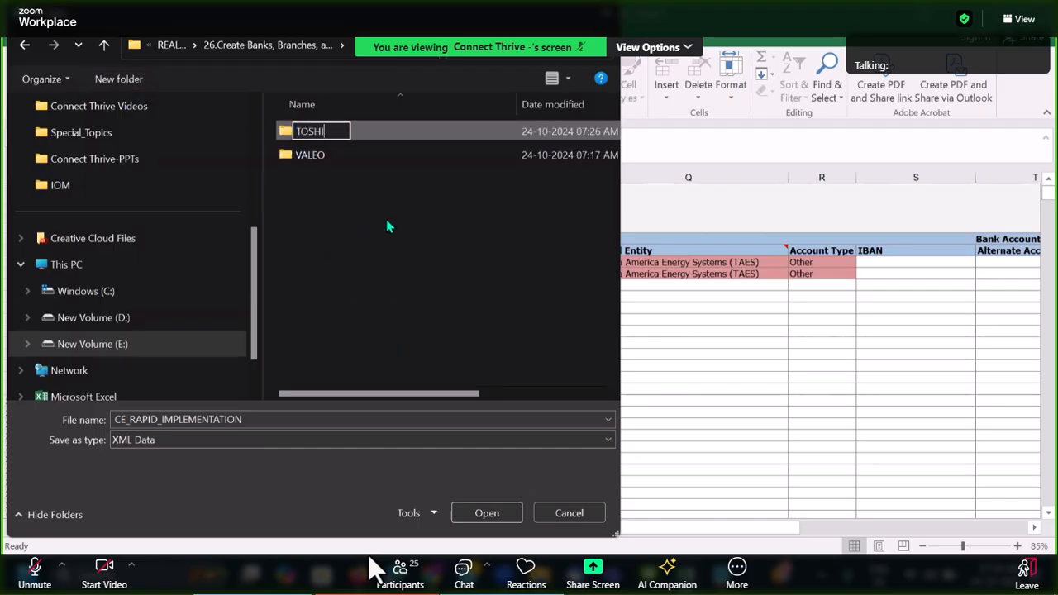
{"action": "key", "text": "Return"}
{"action": "key", "text": "Return"}
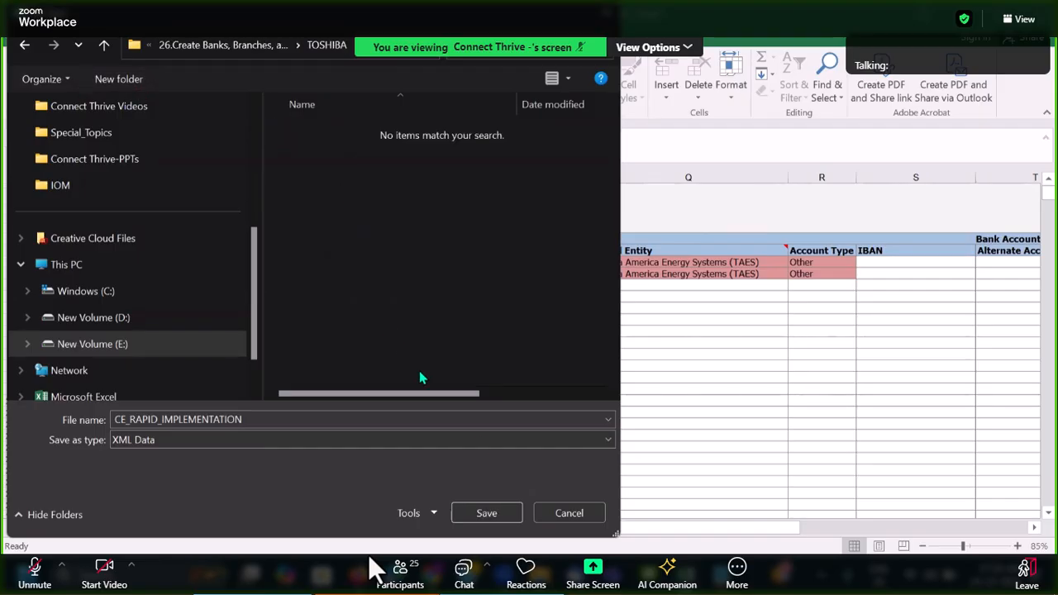
{"action": "left_click", "coordinate": [503, 513]}
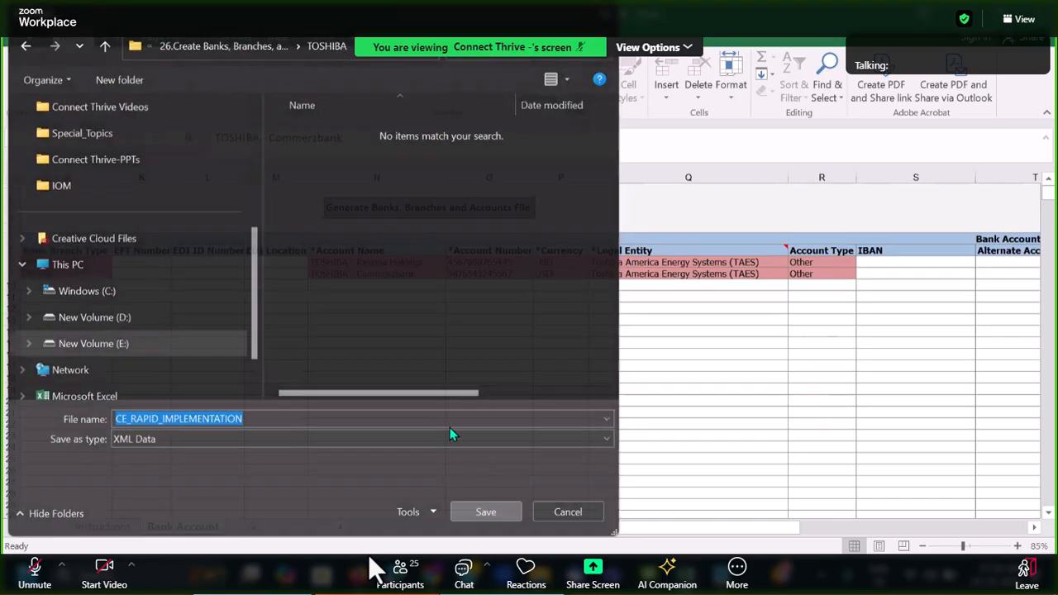
{"action": "left_click", "coordinate": [392, 342]}
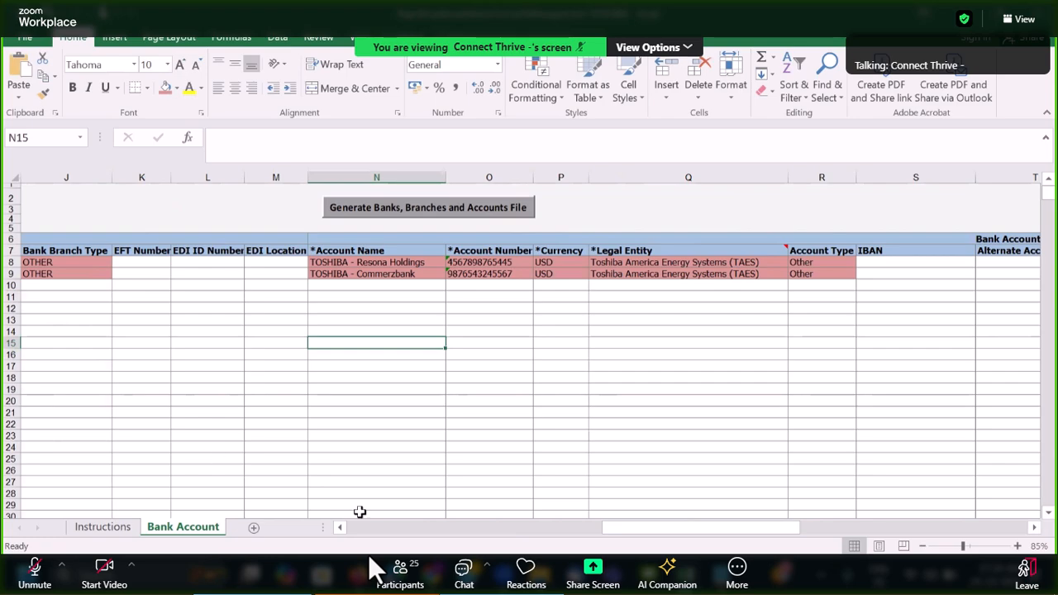
Switch to the Bank n Branch workbook and copy the task name "Upload Banks, Branches, and Accounts" from cell D7 of the BANK-Pre-Req sheet.
{"action": "left_click", "coordinate": [207, 572]}
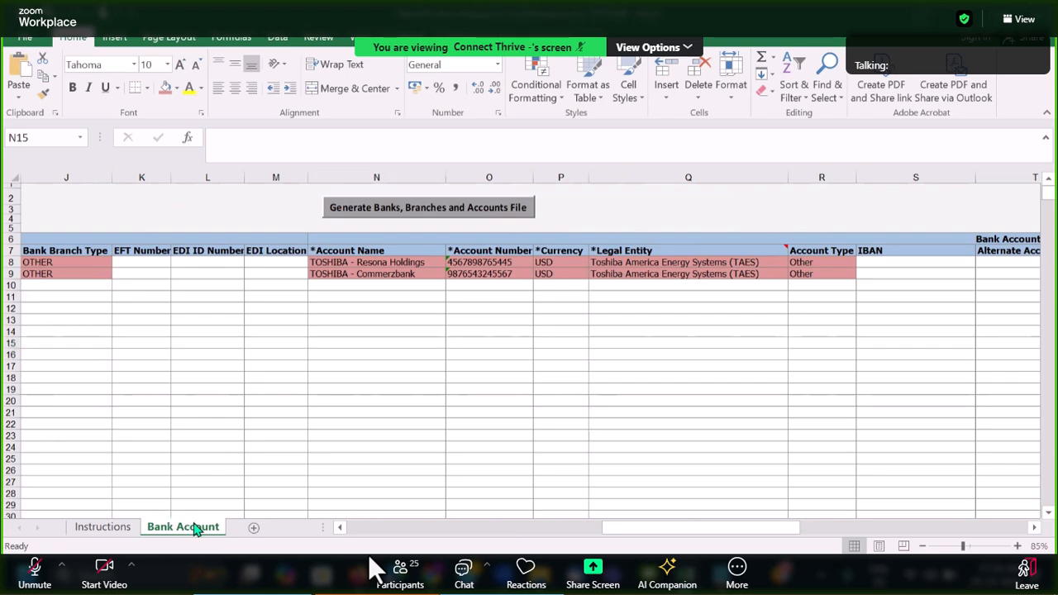
{"action": "key", "text": "alt+Tab"}
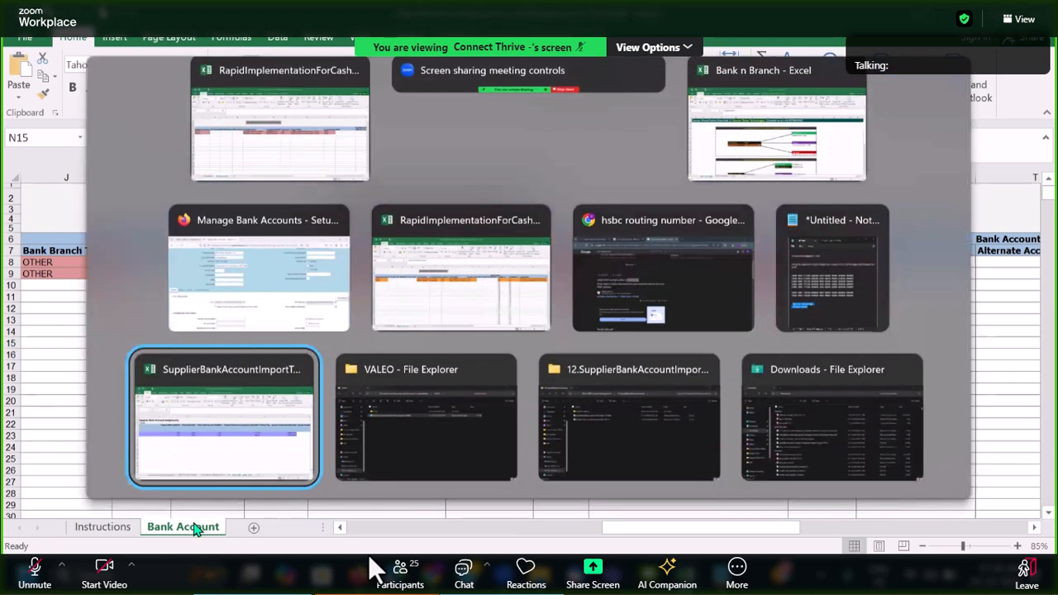
{"action": "key", "text": "alt+shift+Tab"}
{"action": "key", "text": "alt+shift+Tab"}
{"action": "key", "text": "alt+shift+Tab"}
{"action": "key", "text": "alt+shift+Tab"}
{"action": "key", "text": "alt+shift+Tab"}
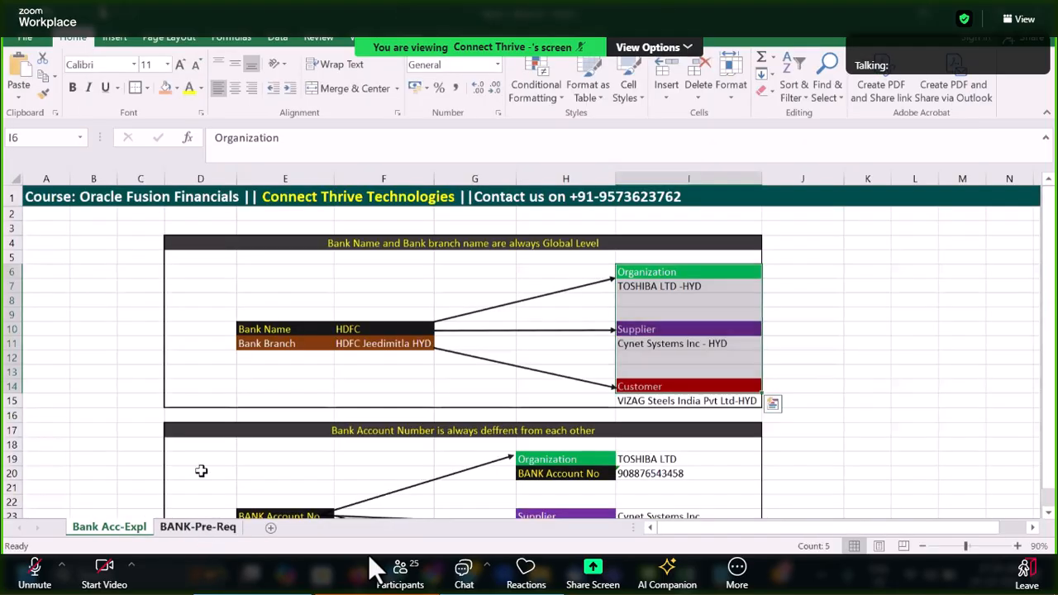
{"action": "left_click", "coordinate": [200, 530]}
{"action": "key", "text": "Right"}
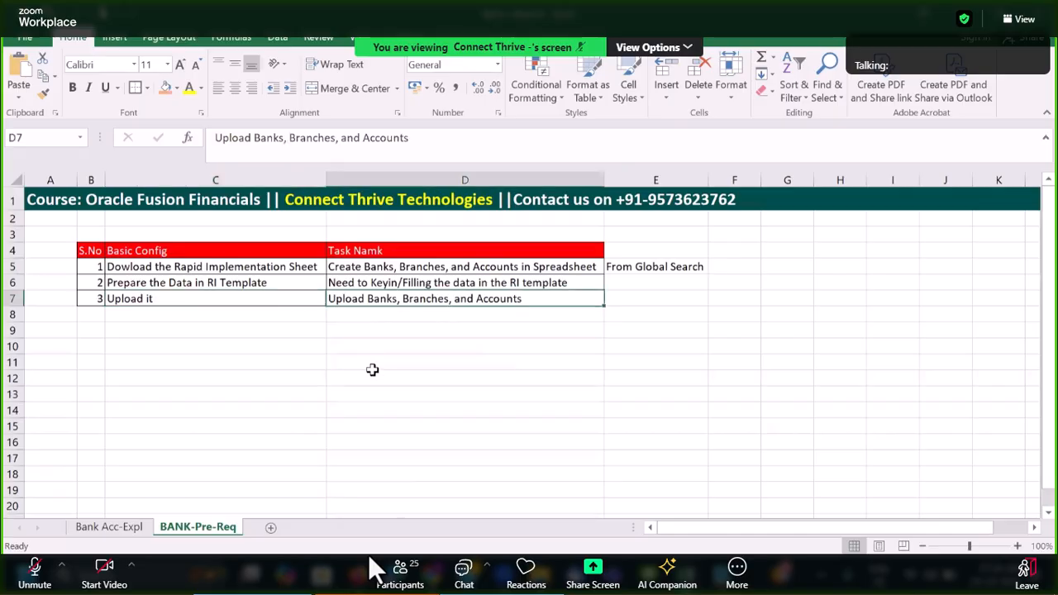
{"action": "key", "text": "ctrl+c"}
Switch to Oracle Fusion in Firefox and search the setup tasks for "Upload Banks, Branches, and Accounts".
{"action": "key", "text": "alt+Tab"}
{"action": "key", "text": "alt+Tab"}
{"action": "key", "text": "alt+Tab"}
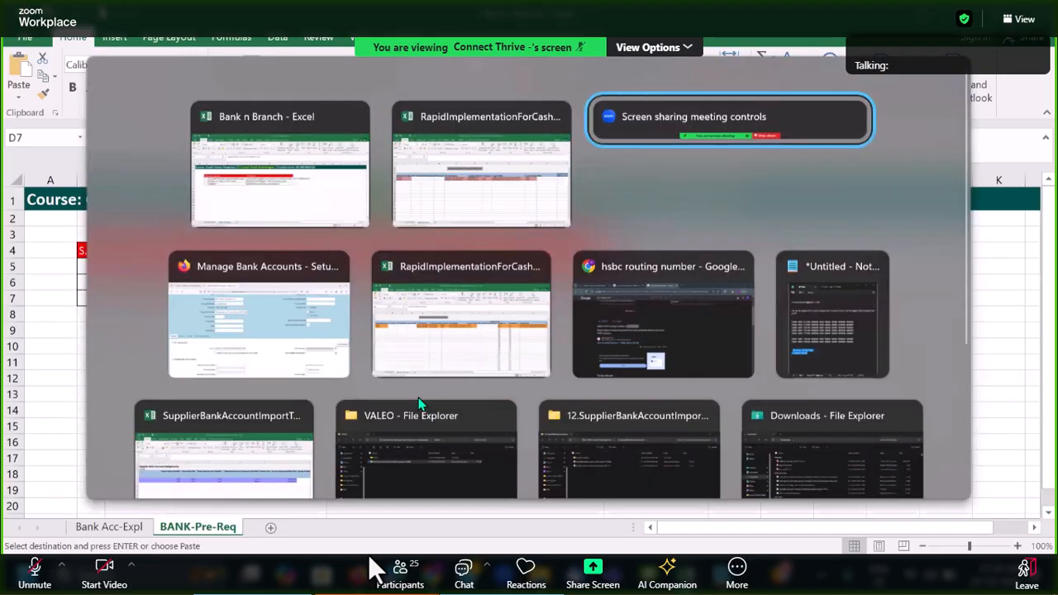
{"action": "key", "text": "alt+Tab"}
{"action": "key", "text": "alt+Tab"}
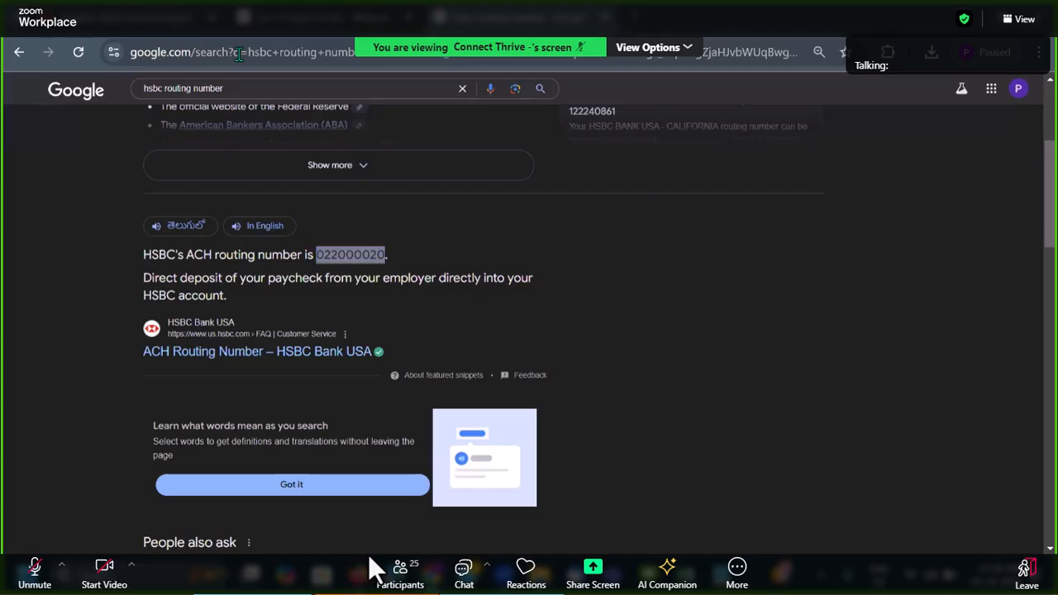
{"action": "left_click", "coordinate": [196, 20]}
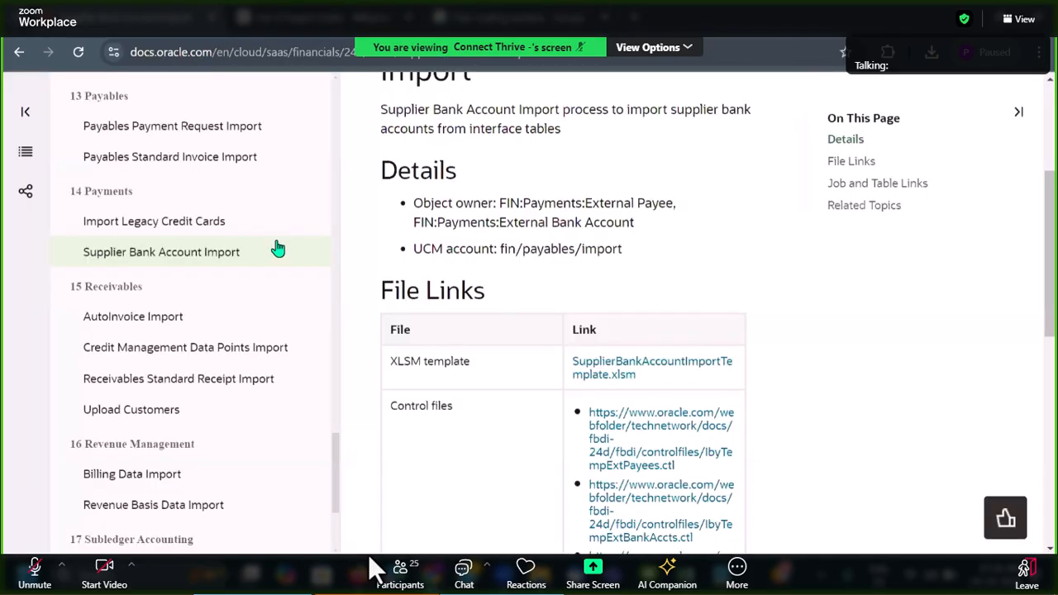
{"action": "key", "text": "alt+Tab"}
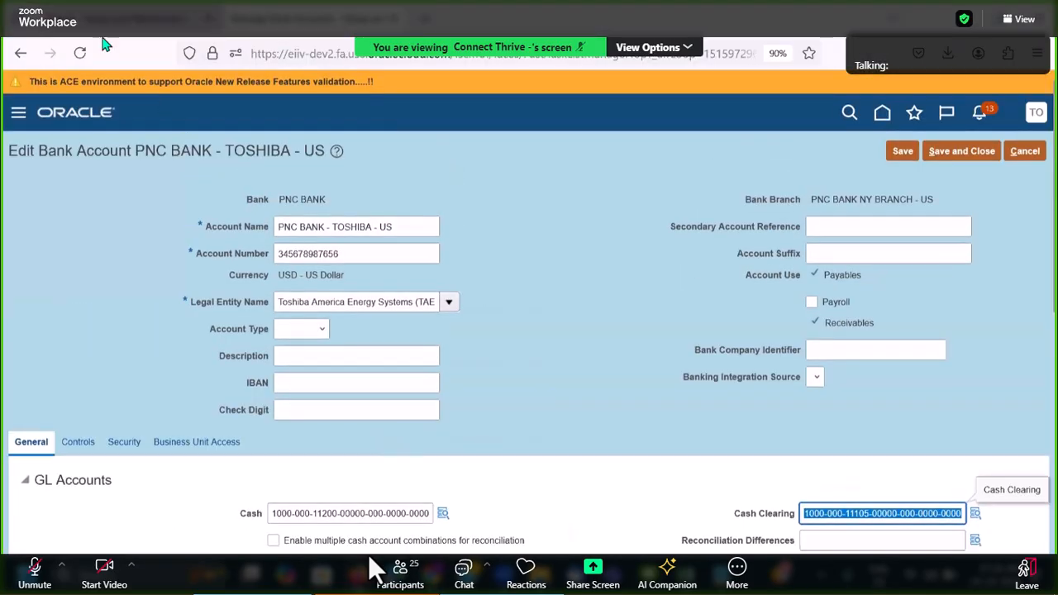
{"action": "key", "text": "alt+Tab"}
{"action": "triple_click", "coordinate": [300, 195]}
{"action": "key", "text": "ctrl+v"}
{"action": "key", "text": "Return"}
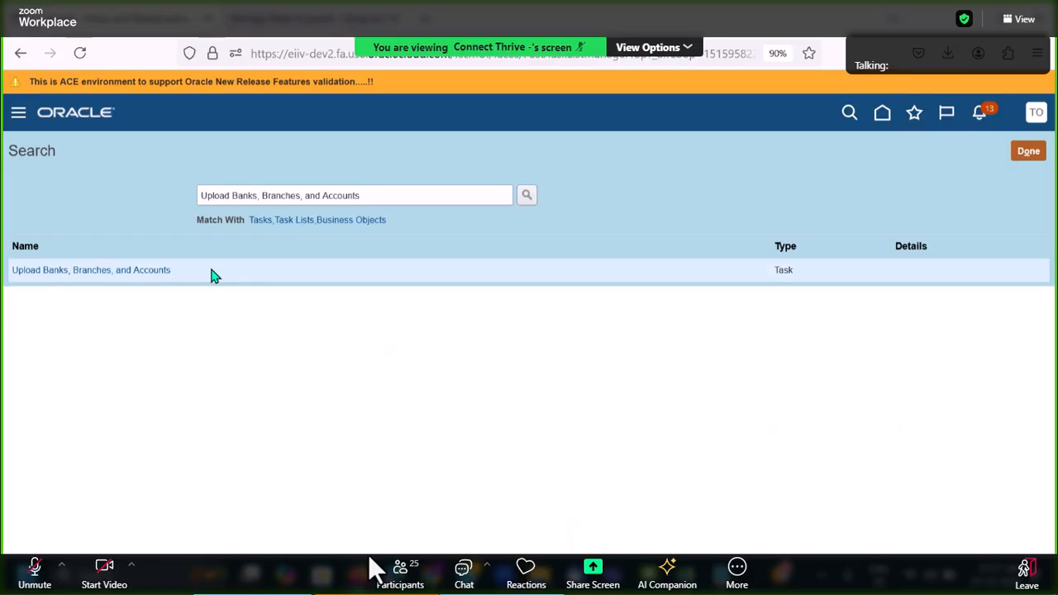
Submit the Upload Banks, Branches, and Accounts process with file type Rapid Implementation and data file CE_RAPID_IMPLEMENTATION.xml.
{"action": "left_click", "coordinate": [141, 271]}
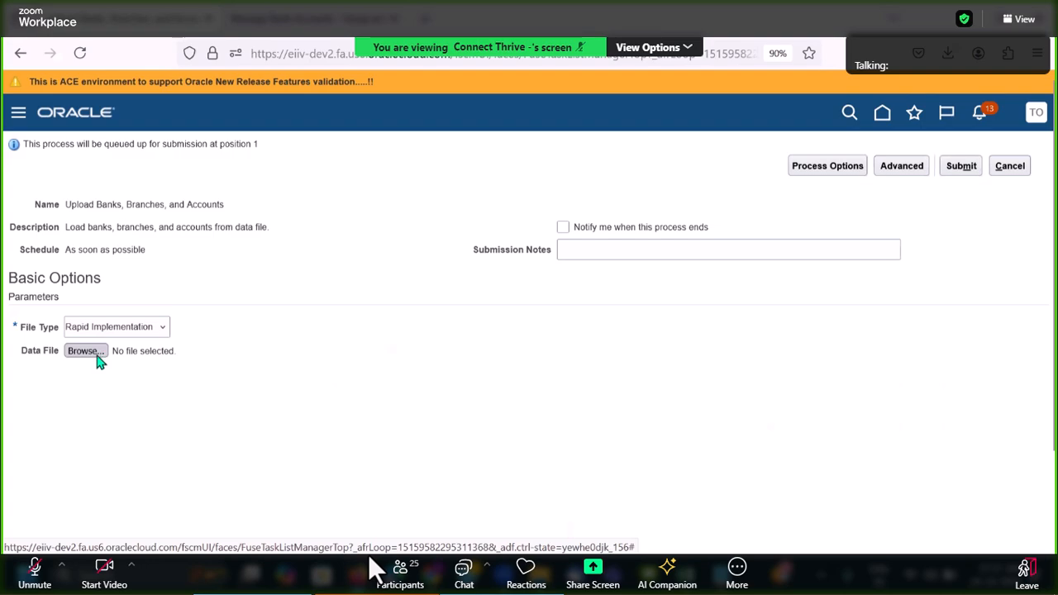
{"action": "left_click", "coordinate": [157, 329]}
{"action": "left_click", "coordinate": [290, 326]}
{"action": "left_click", "coordinate": [101, 352]}
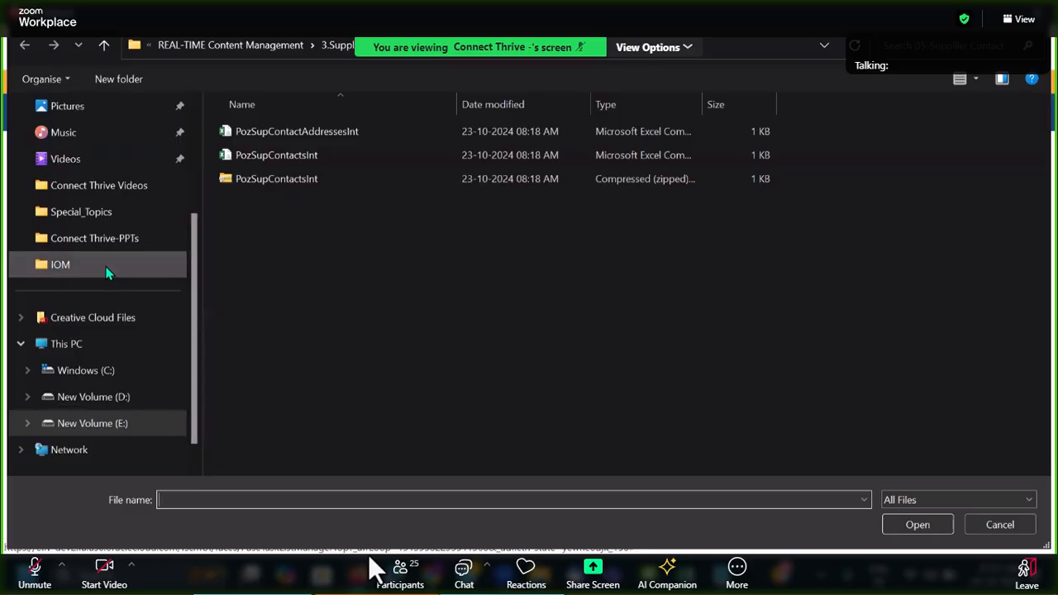
{"action": "left_click", "coordinate": [136, 186]}
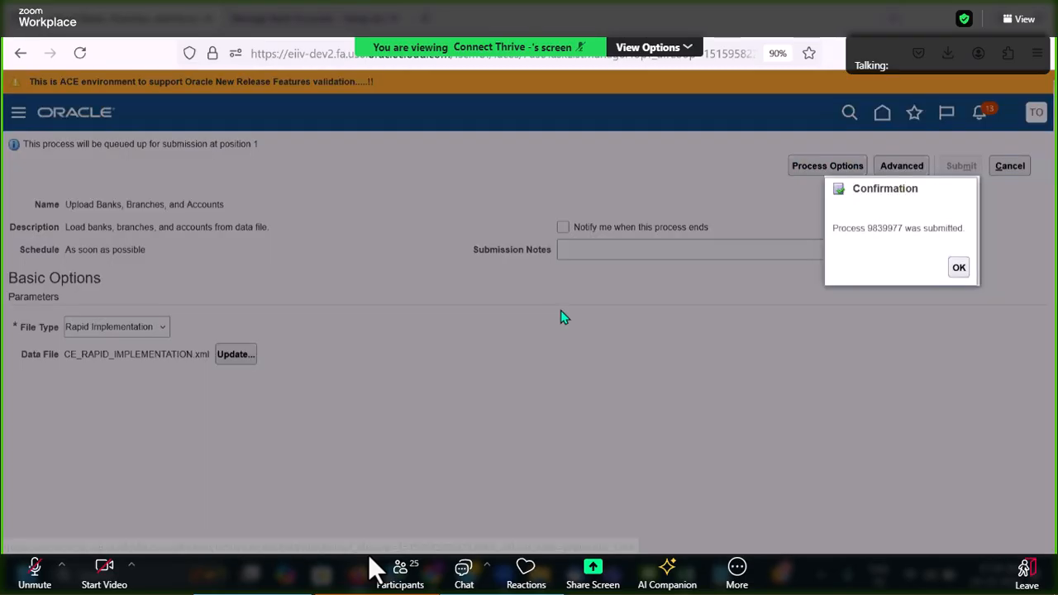
{"action": "left_click", "coordinate": [959, 267]}
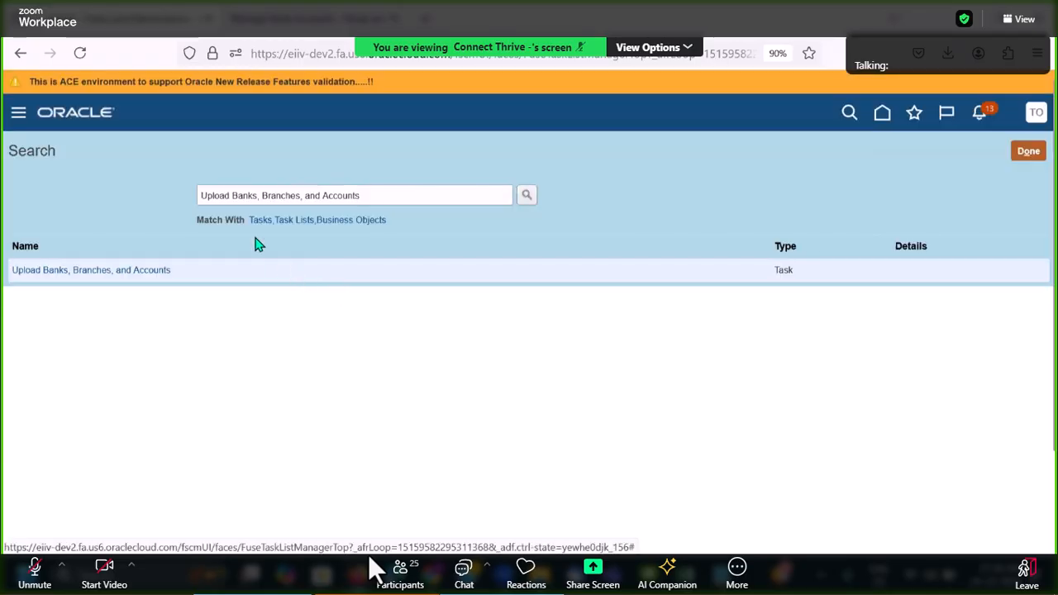
Open the Oracle Fusion home page in a new browser tab and go to Scheduled Processes under Tools.
{"action": "left_click", "coordinate": [323, 25]}
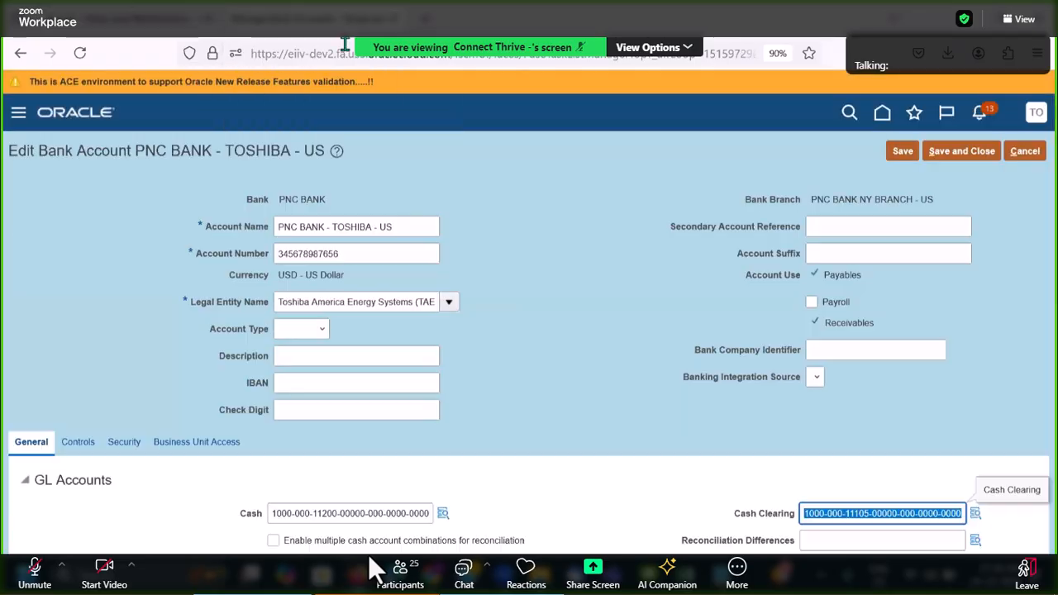
{"action": "key", "text": "ctrl+t"}
{"action": "type", "text": "e"}
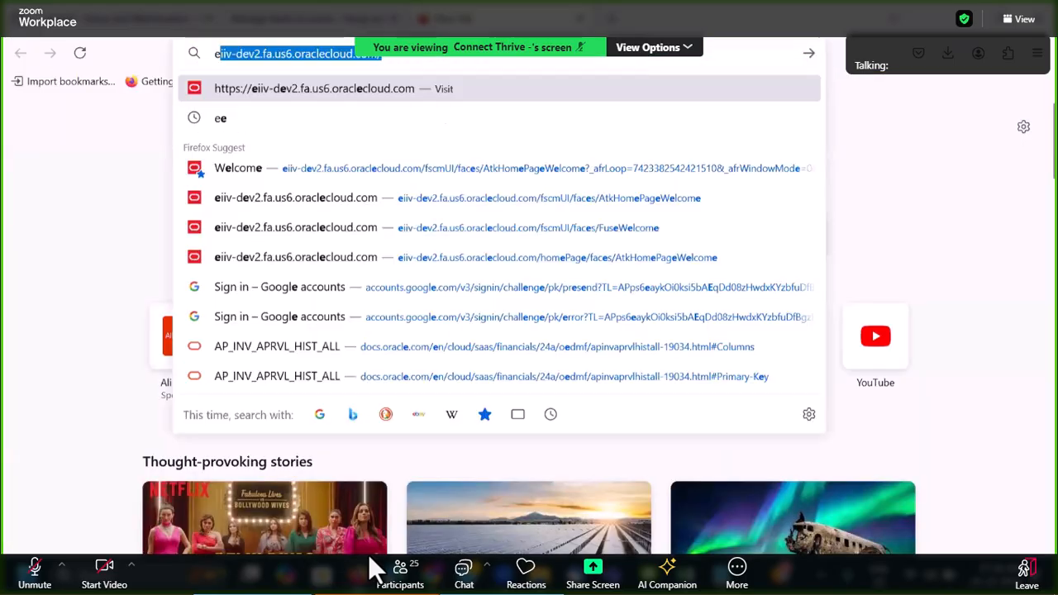
{"action": "key", "text": "Return"}
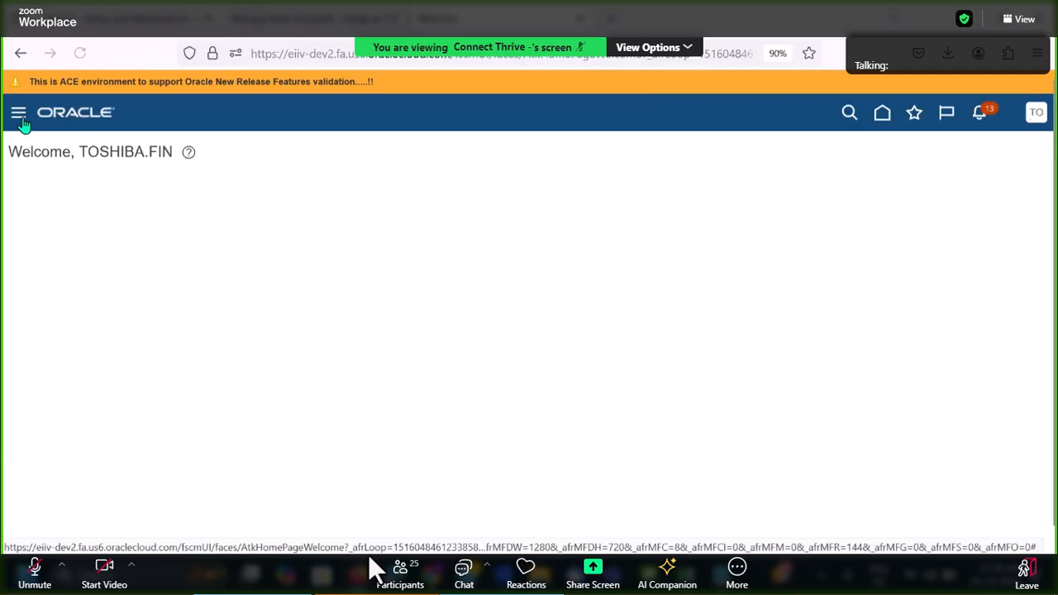
{"action": "left_click", "coordinate": [19, 112]}
{"action": "scroll", "coordinate": [124, 347], "scroll_direction": "down", "scroll_amount": 10}
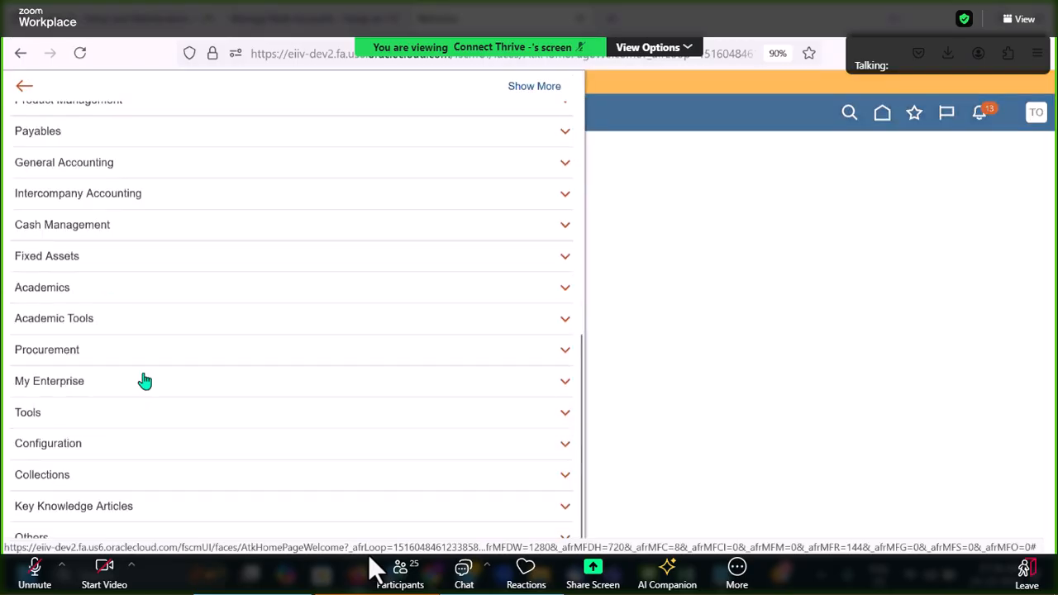
{"action": "left_click", "coordinate": [137, 411]}
{"action": "scroll", "coordinate": [137, 411], "scroll_direction": "down", "scroll_amount": 3}
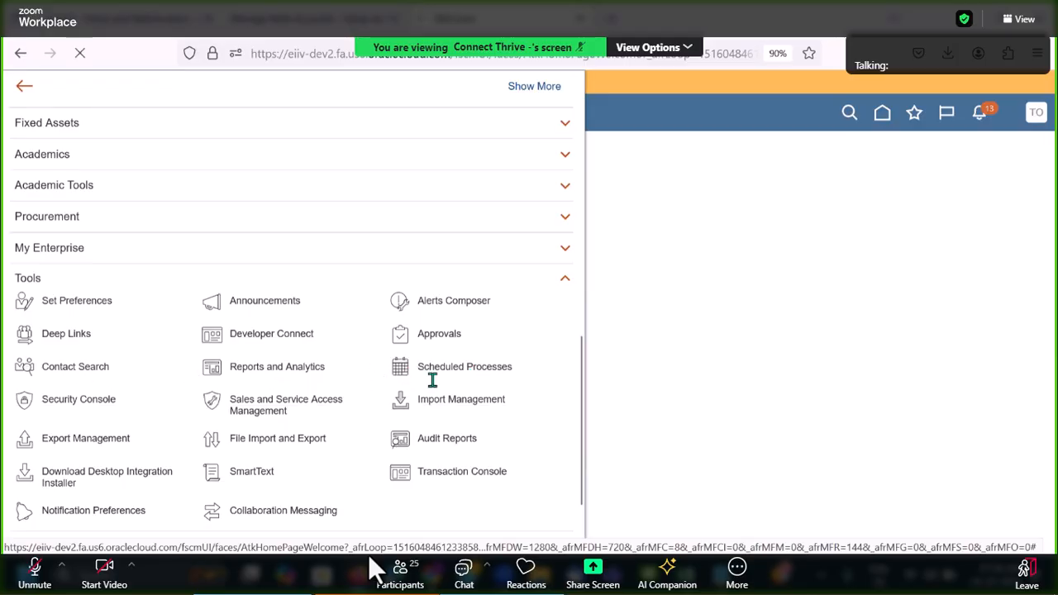
{"action": "left_click", "coordinate": [443, 398]}
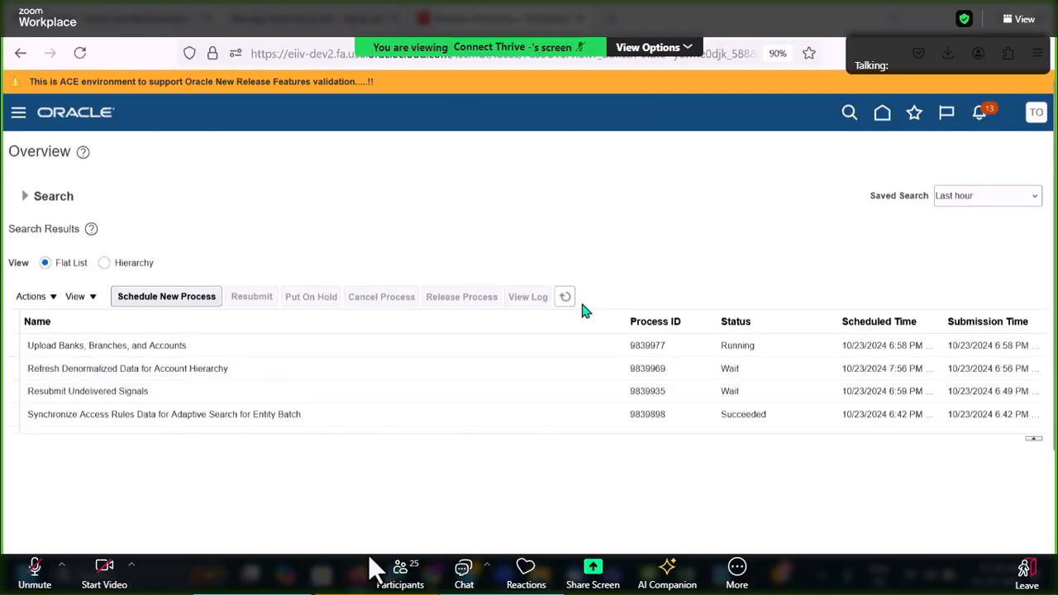
Refresh the scheduled process list repeatedly to monitor the status of the Upload Banks, Branches, and Accounts process.
{"action": "left_click", "coordinate": [566, 298]}
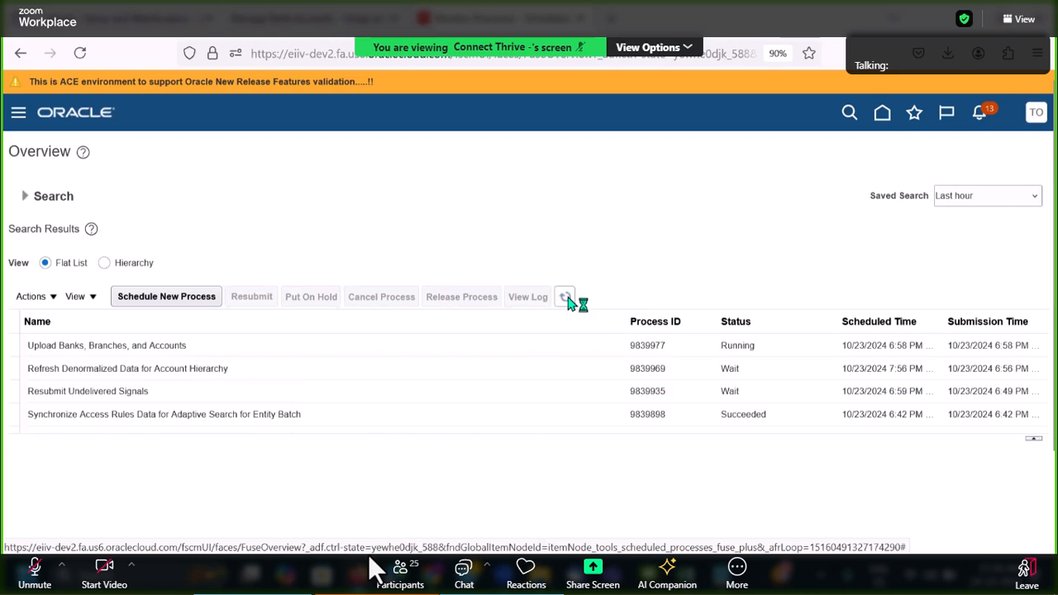
{"action": "left_click", "coordinate": [566, 299]}
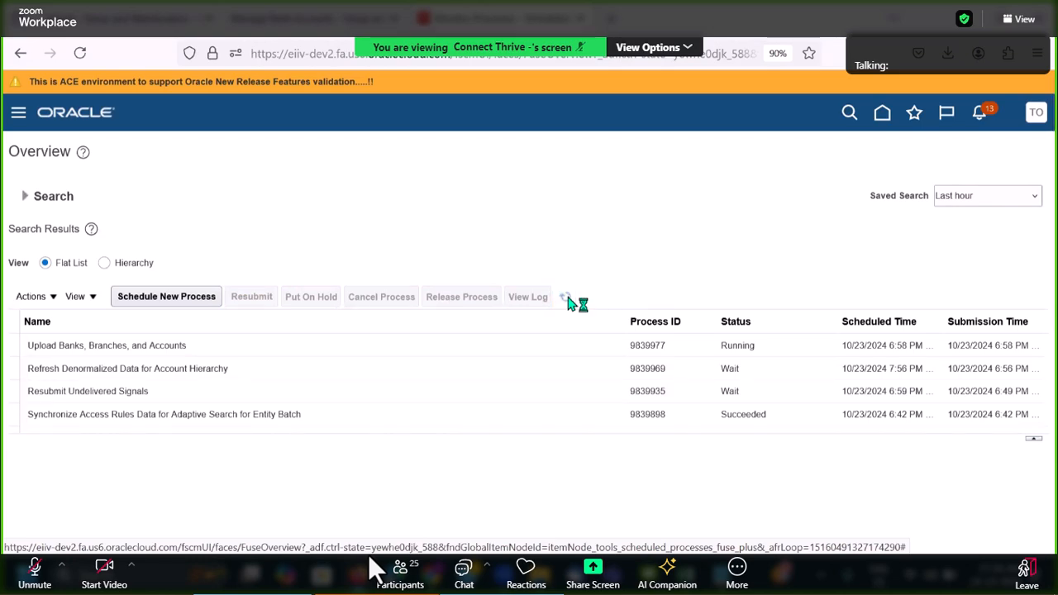
{"action": "left_click", "coordinate": [566, 298]}
{"action": "left_click", "coordinate": [568, 302]}
{"action": "left_click", "coordinate": [568, 298]}
{"action": "left_click", "coordinate": [566, 298]}
{"action": "left_click", "coordinate": [566, 299]}
{"action": "left_click", "coordinate": [566, 299]}
{"action": "left_click", "coordinate": [567, 299]}
{"action": "left_click", "coordinate": [566, 299]}
{"action": "left_click", "coordinate": [568, 302]}
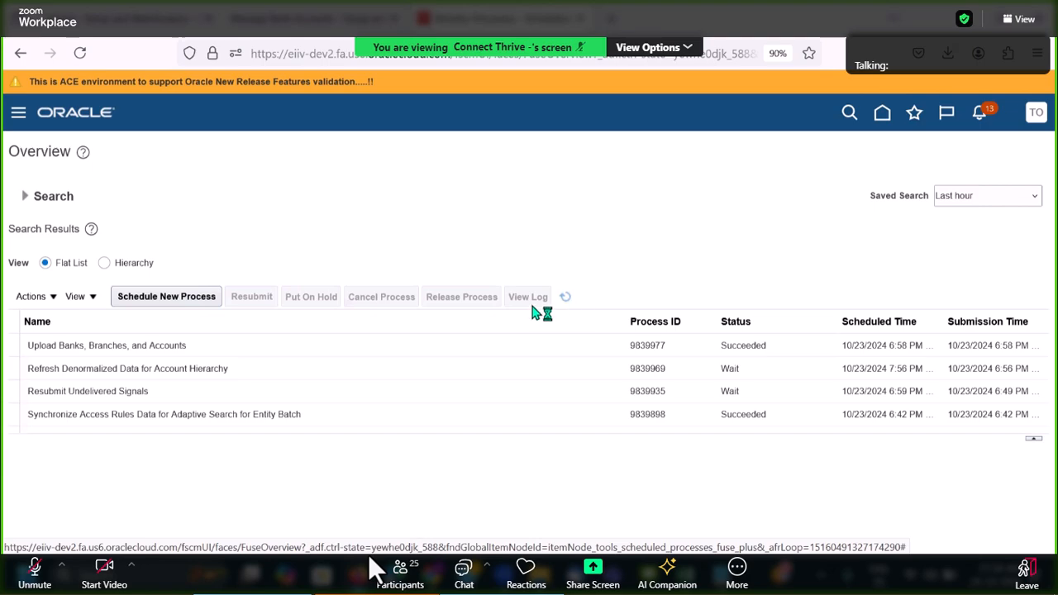
Open the log attachment of the Upload Banks, Branches, and Accounts process in a maximized Notepad window.
{"action": "left_click", "coordinate": [309, 352]}
{"action": "scroll", "coordinate": [514, 223], "scroll_direction": "down", "scroll_amount": 3}
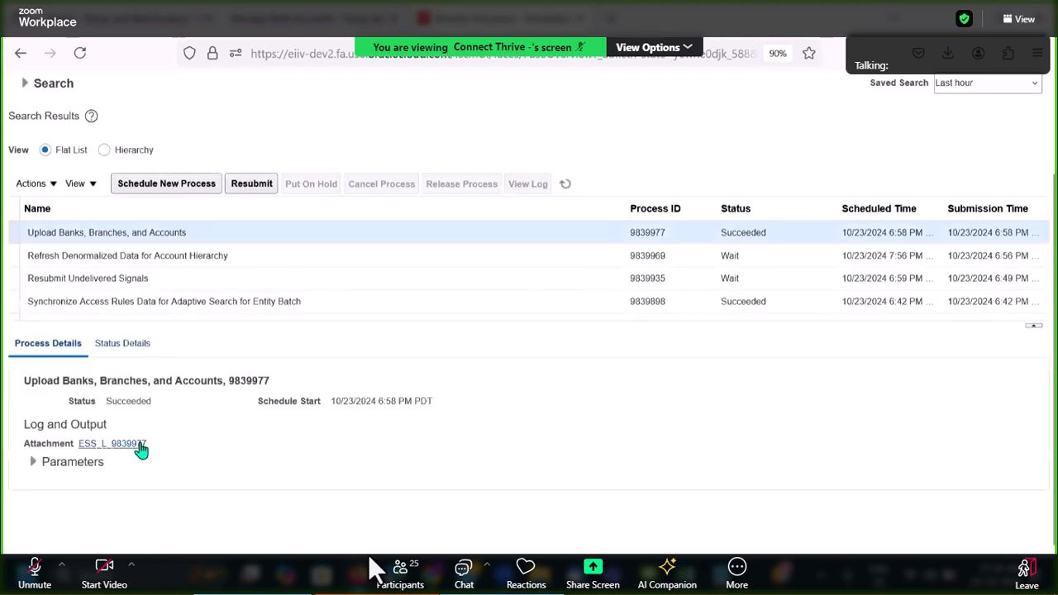
{"action": "left_click", "coordinate": [139, 444]}
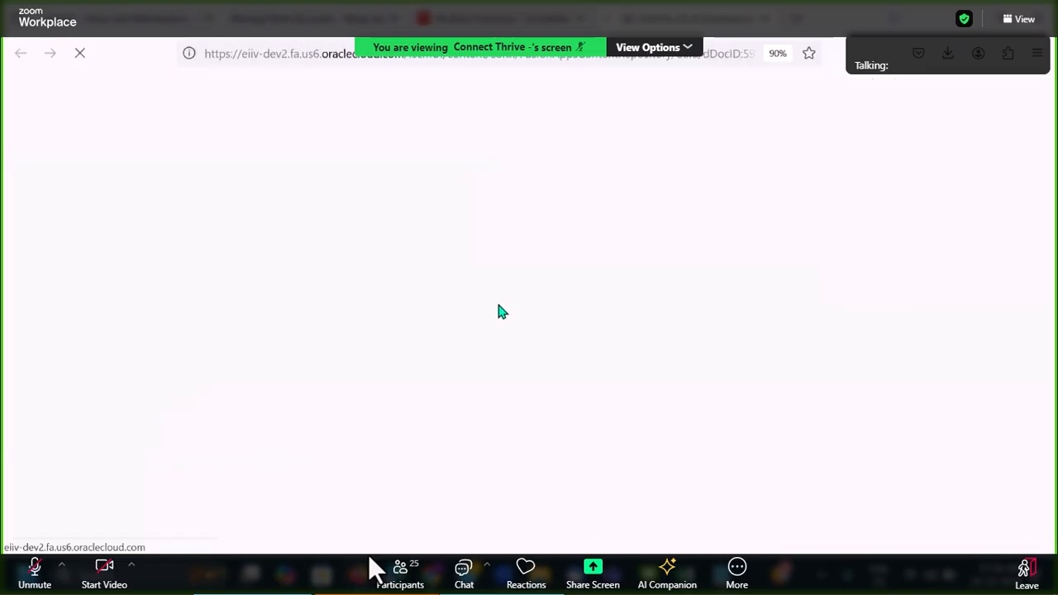
{"action": "left_click", "coordinate": [662, 106]}
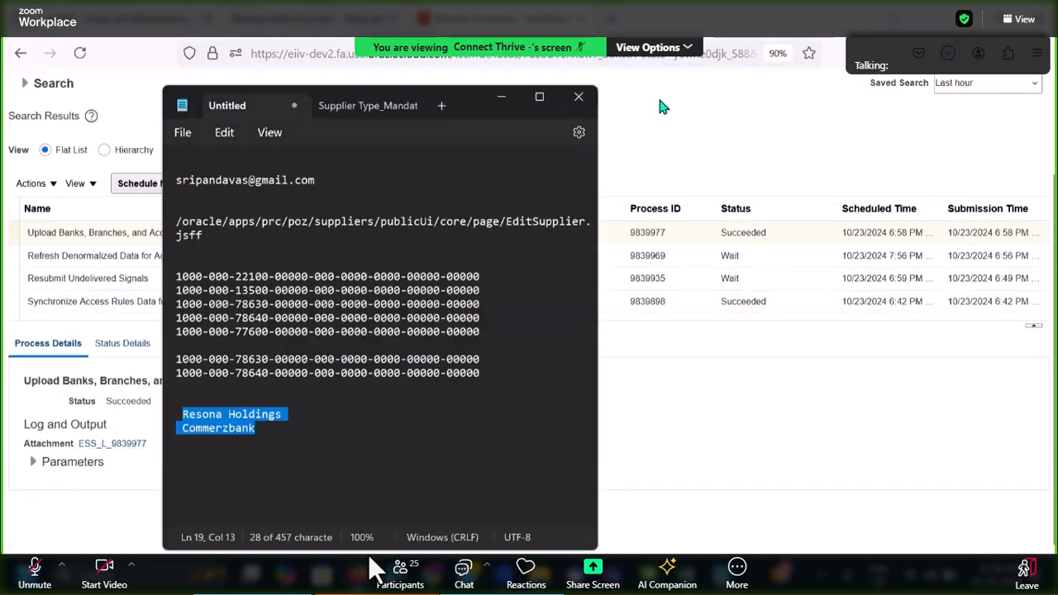
{"action": "left_click", "coordinate": [538, 98]}
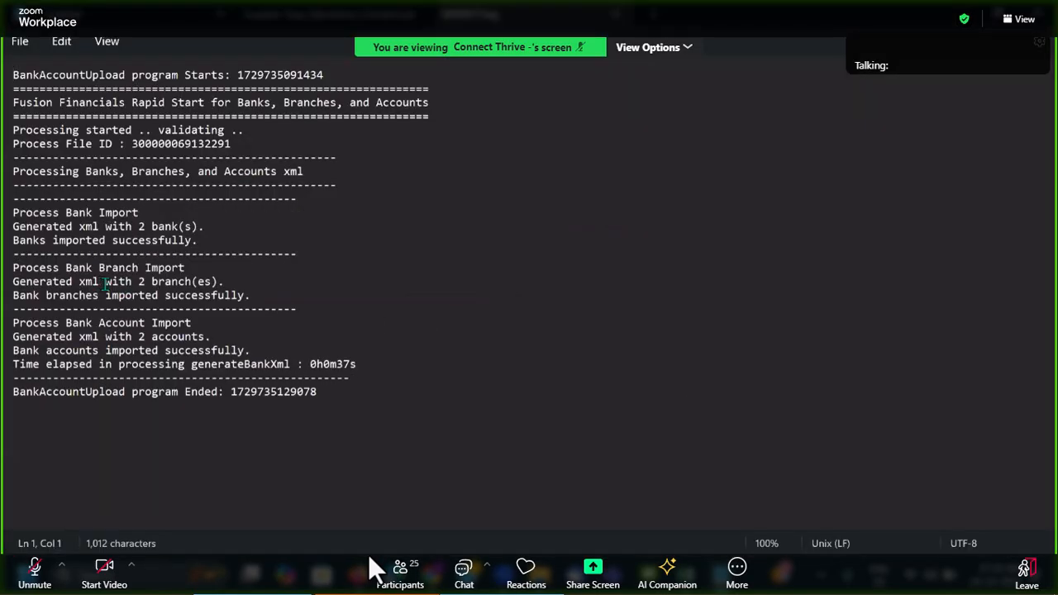
Examine the log's import result lines for banks, bank branches and bank accounts.
{"action": "left_click_drag", "start_coordinate": [153, 282], "coordinate": [229, 290]}
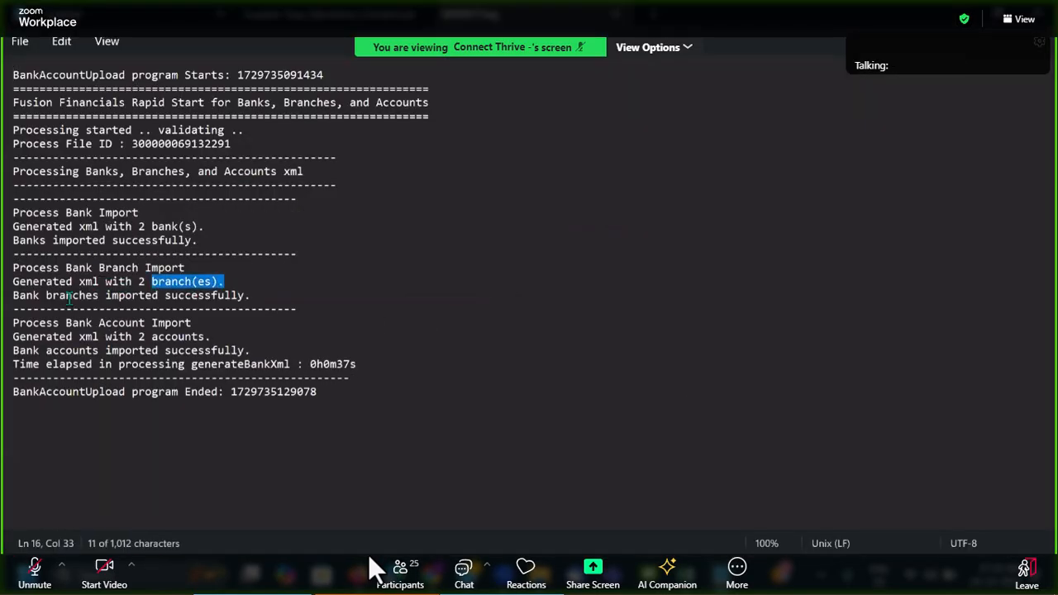
{"action": "left_click_drag", "start_coordinate": [14, 296], "coordinate": [267, 303]}
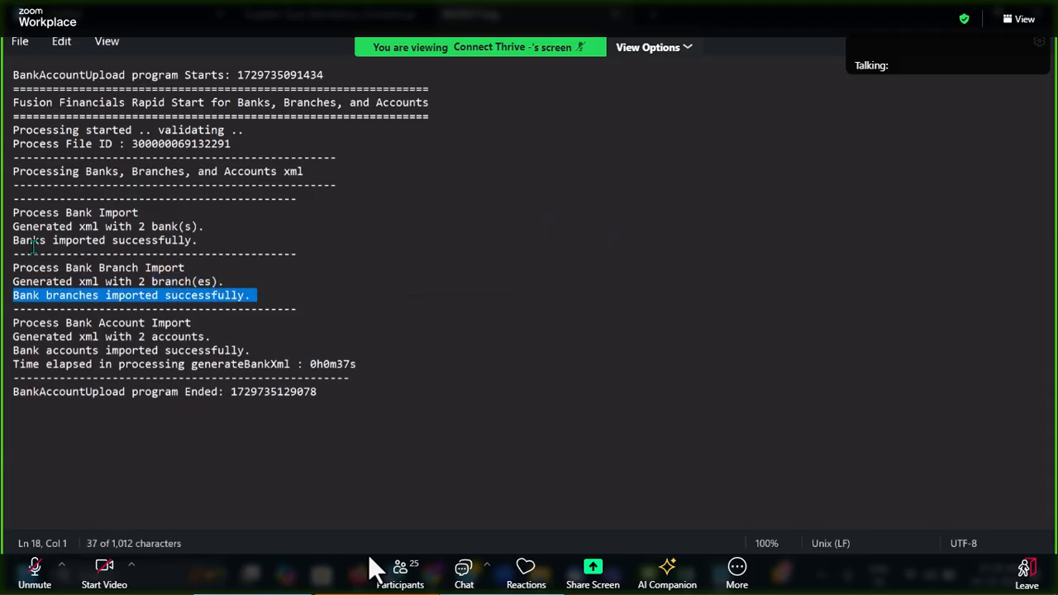
{"action": "left_click_drag", "start_coordinate": [18, 240], "coordinate": [14, 253]}
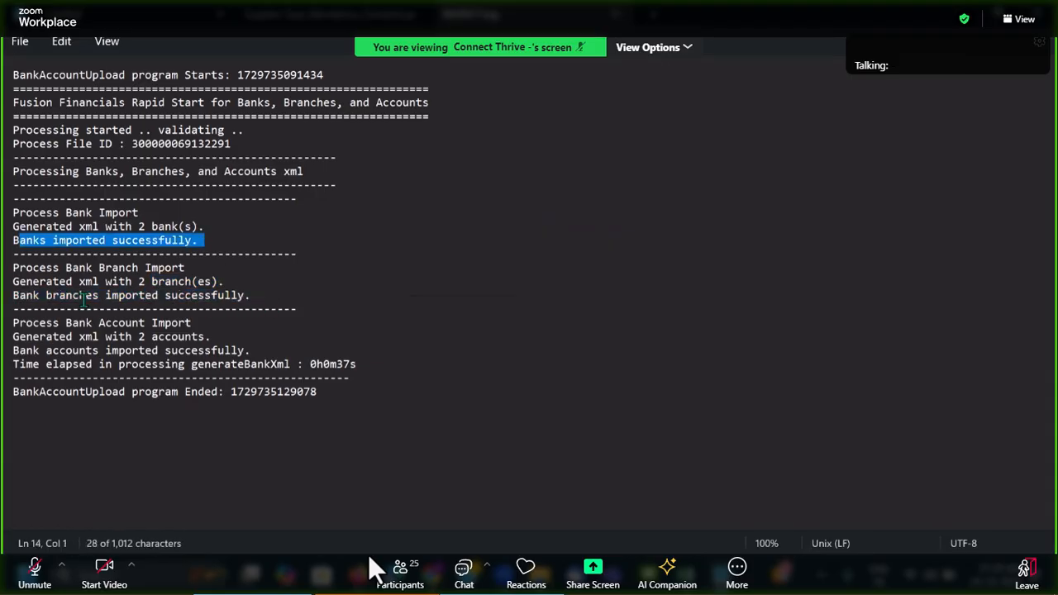
{"action": "left_click_drag", "start_coordinate": [13, 296], "coordinate": [258, 304]}
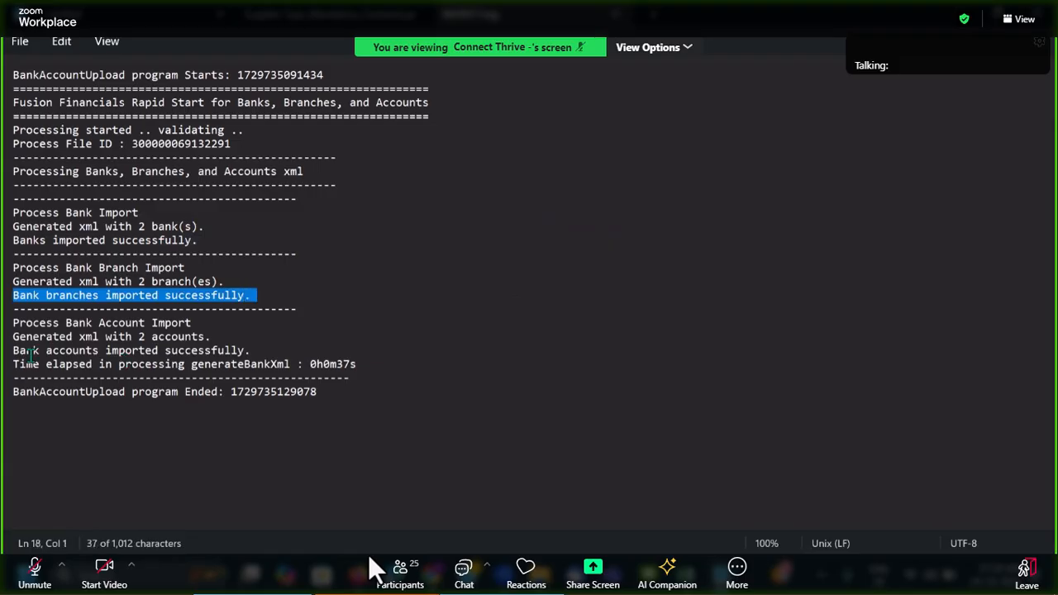
{"action": "left_click_drag", "start_coordinate": [17, 354], "coordinate": [63, 367]}
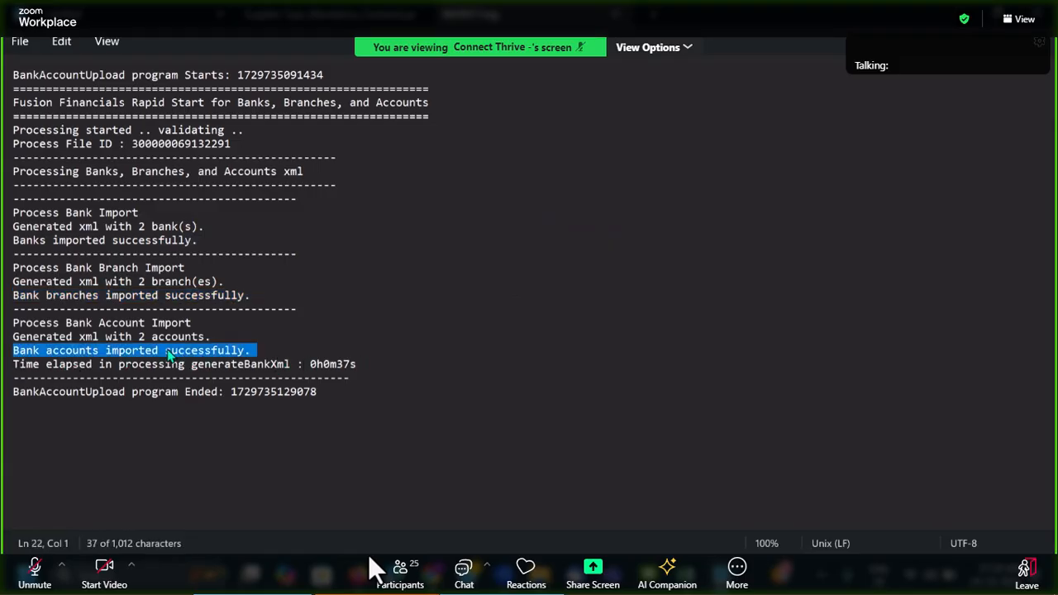
{"action": "double_click", "coordinate": [141, 337]}
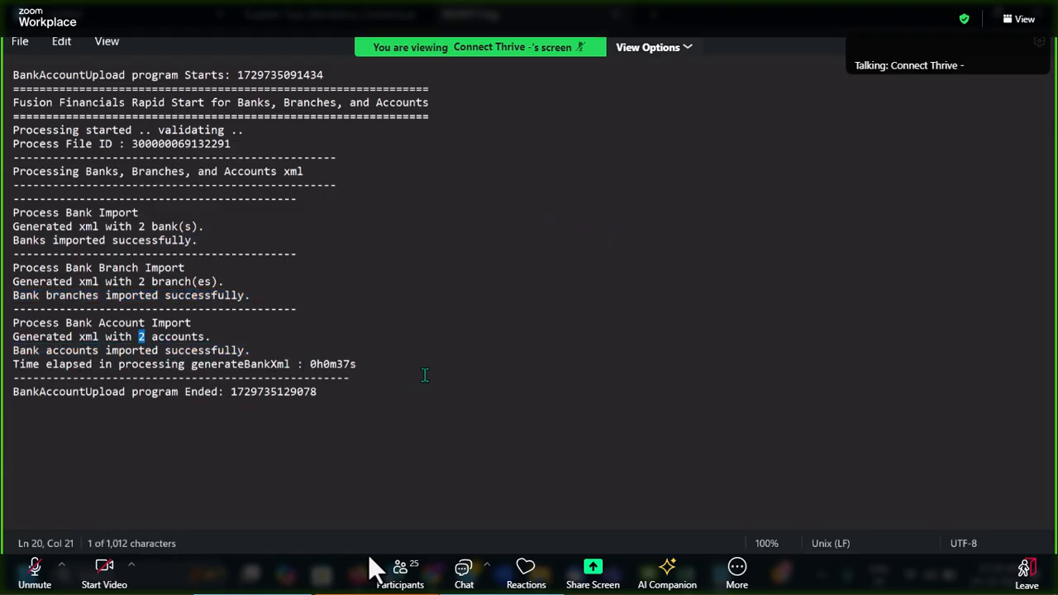
Return to Oracle Fusion in Firefox and cancel editing of the PNC BANK - TOSHIBA - US bank account.
{"action": "key", "text": "alt+Tab"}
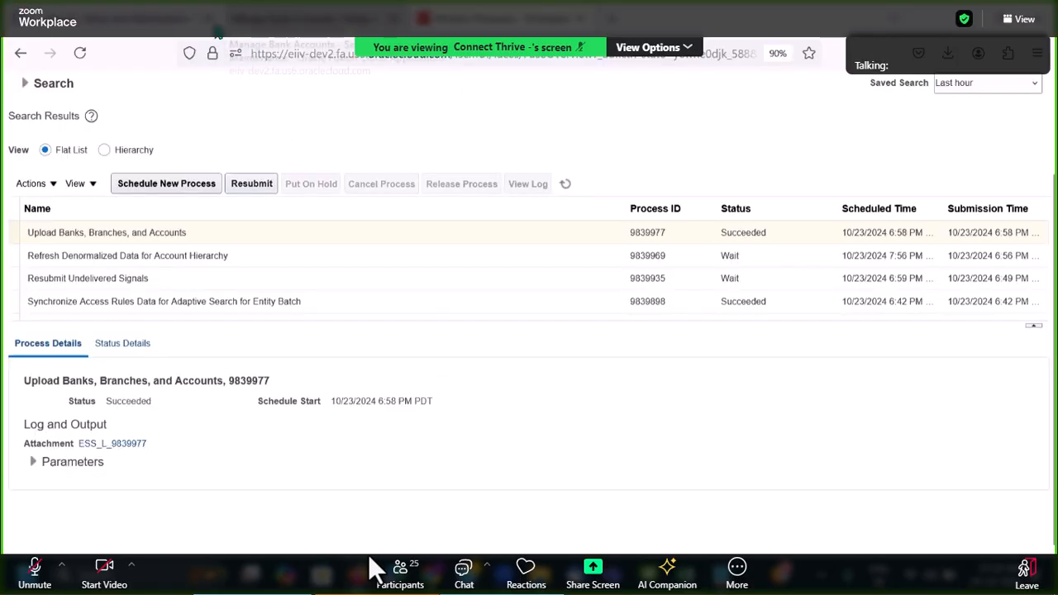
{"action": "left_click", "coordinate": [254, 29]}
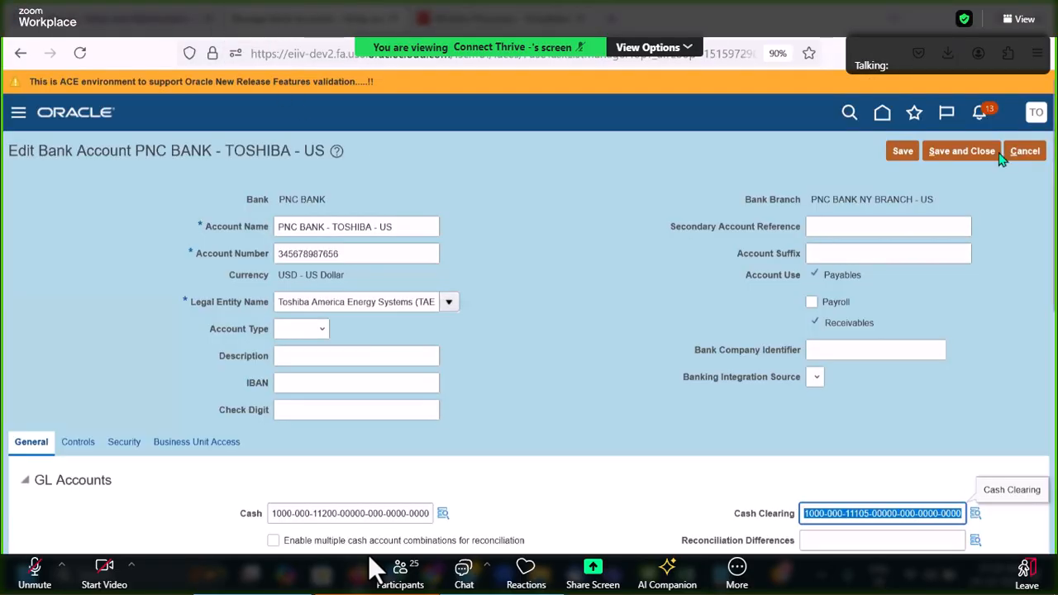
{"action": "left_click", "coordinate": [1025, 151]}
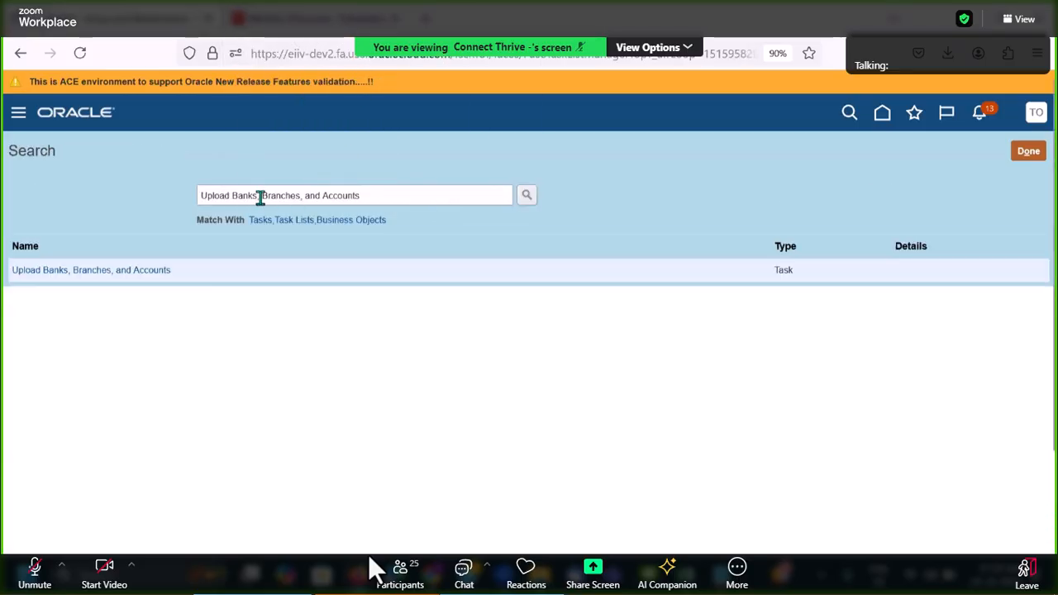
Search the setup tasks for "Bank" and open the Manage Banks task.
{"action": "triple_click", "coordinate": [231, 198]}
{"action": "type", "text": "Bank"}
{"action": "key", "text": "Return"}
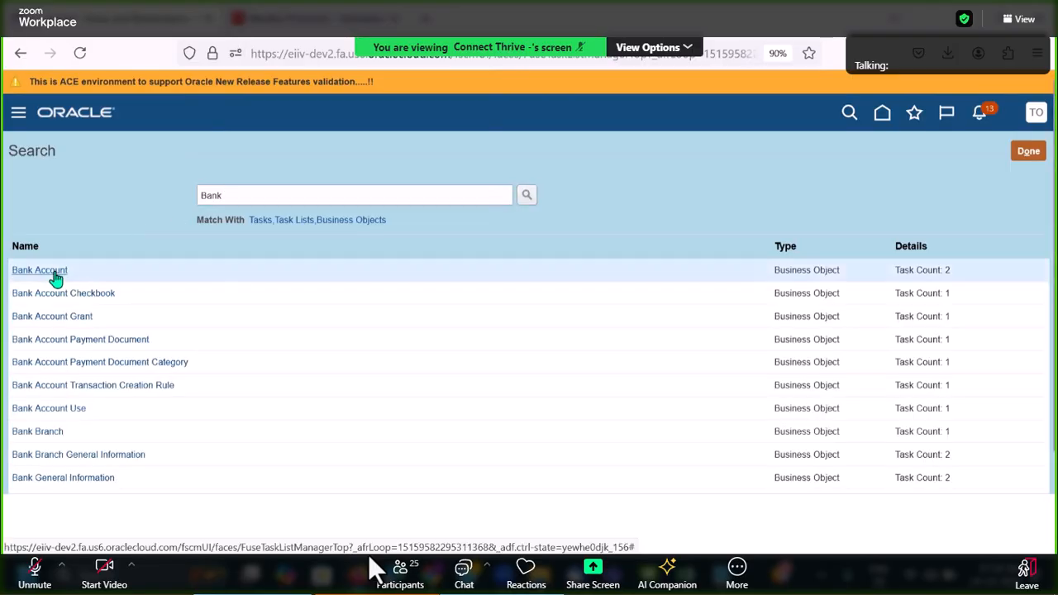
{"action": "scroll", "coordinate": [79, 454], "scroll_direction": "down", "scroll_amount": 2}
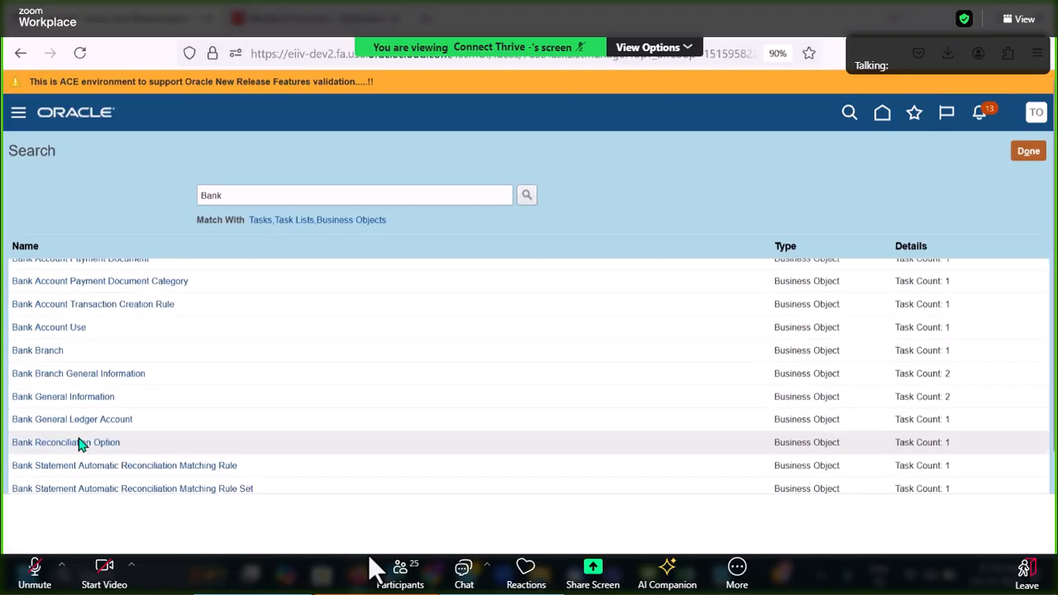
{"action": "scroll", "coordinate": [78, 435], "scroll_direction": "down", "scroll_amount": 3}
{"action": "scroll", "coordinate": [71, 411], "scroll_direction": "down", "scroll_amount": 3}
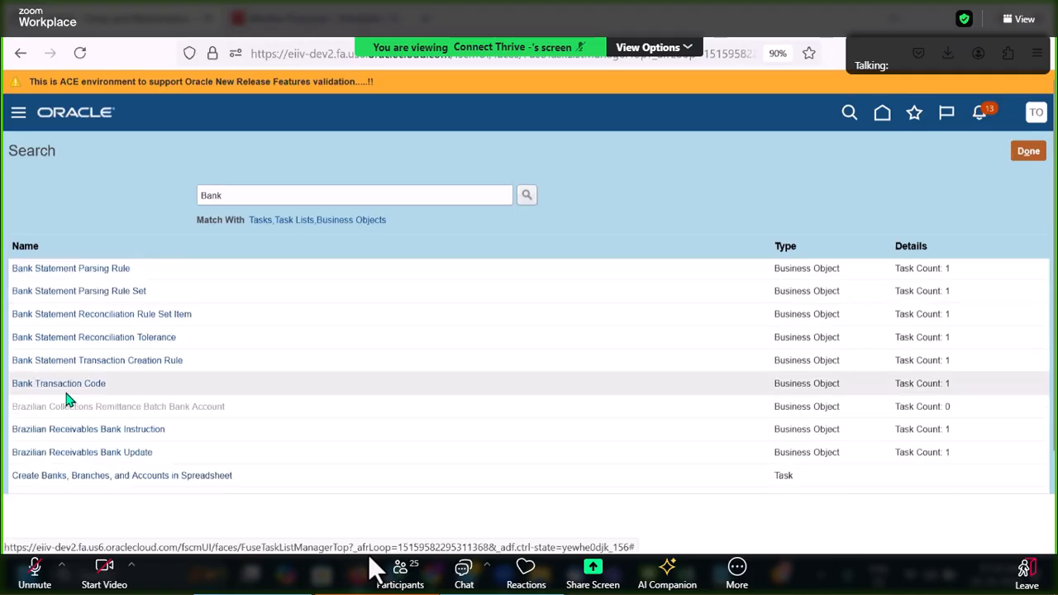
{"action": "scroll", "coordinate": [95, 435], "scroll_direction": "down", "scroll_amount": 5}
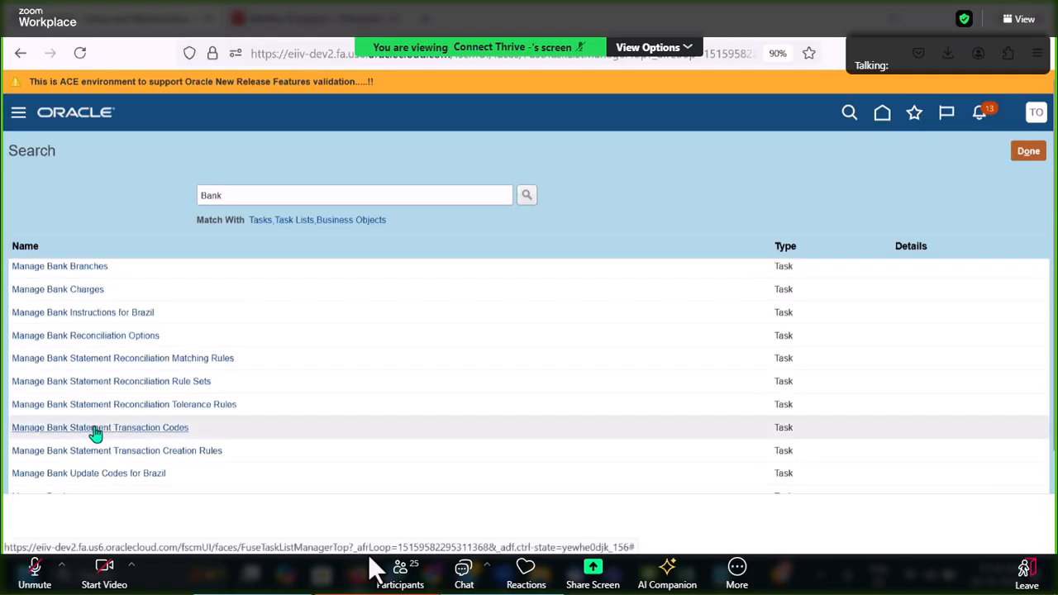
{"action": "scroll", "coordinate": [94, 432], "scroll_direction": "down", "scroll_amount": 5}
{"action": "left_click", "coordinate": [49, 335]}
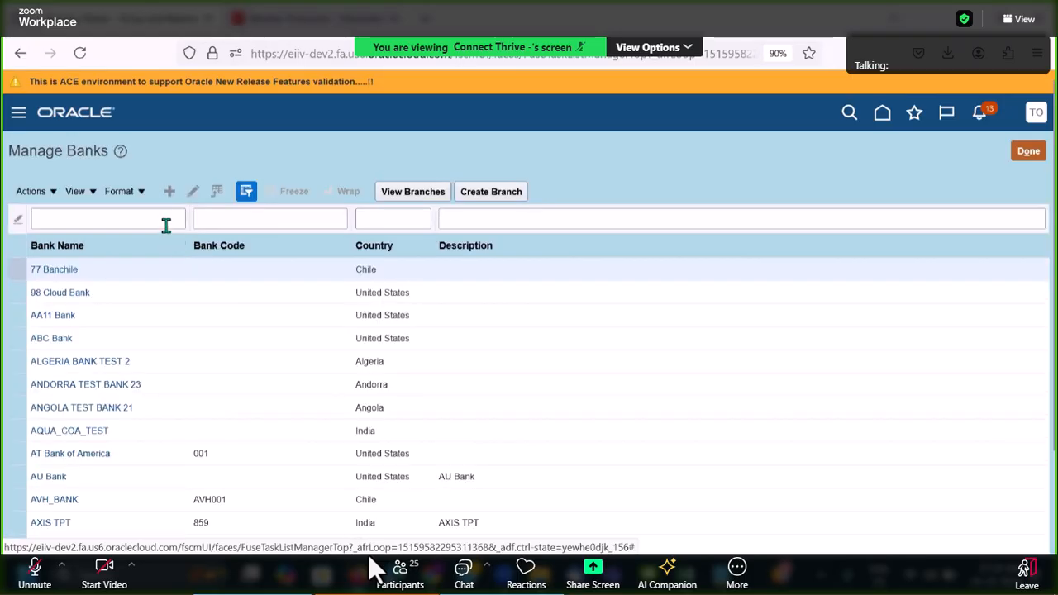
Switch to the rapid implementation workbook in Excel and copy the bank name Resona Holdings from row 8 of the Bank Account sheet.
{"action": "key", "text": "alt+Tab"}
{"action": "key", "text": "alt+Tab"}
{"action": "key", "text": "alt+Tab"}
{"action": "key", "text": "alt+shift+Tab"}
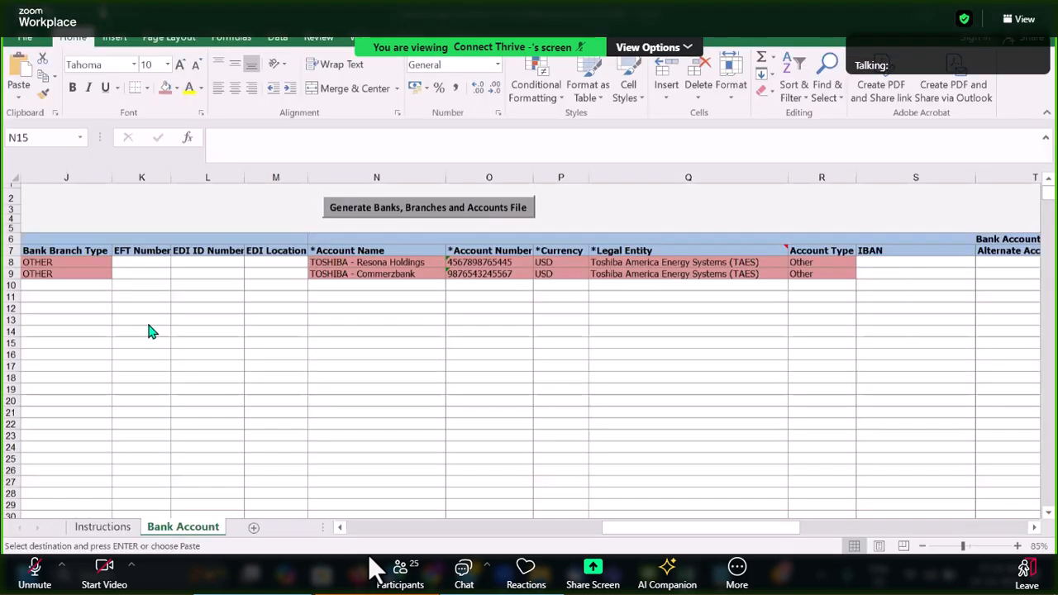
{"action": "left_click", "coordinate": [109, 285]}
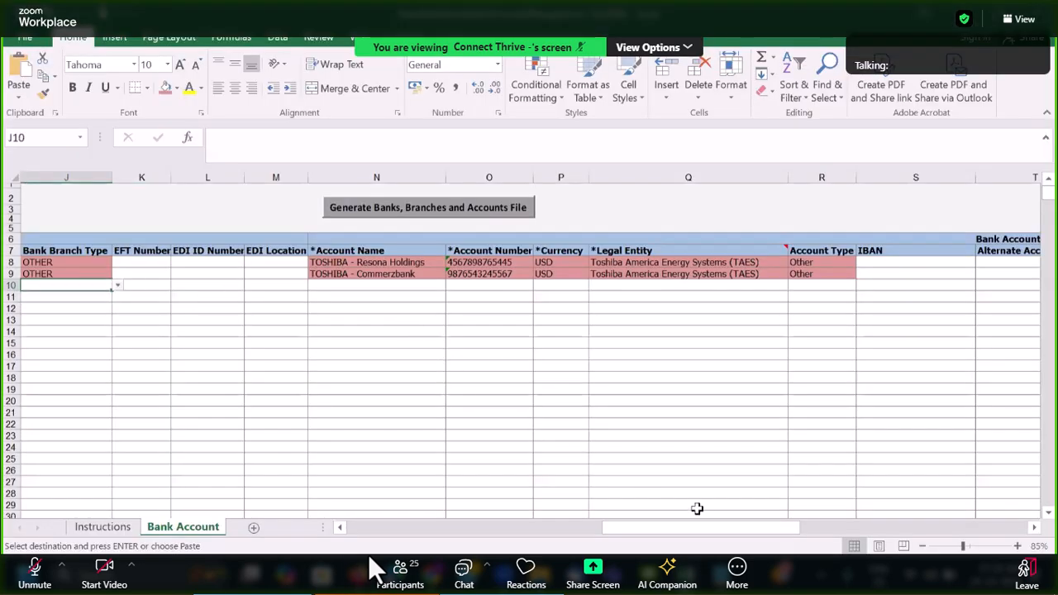
{"action": "left_click", "coordinate": [364, 527]}
{"action": "left_click", "coordinate": [125, 263]}
{"action": "key", "text": "ctrl+c"}
Switch back to Oracle Fusion and filter the Manage Banks list by the bank name Resona Holdings.
{"action": "key", "text": "alt+Tab"}
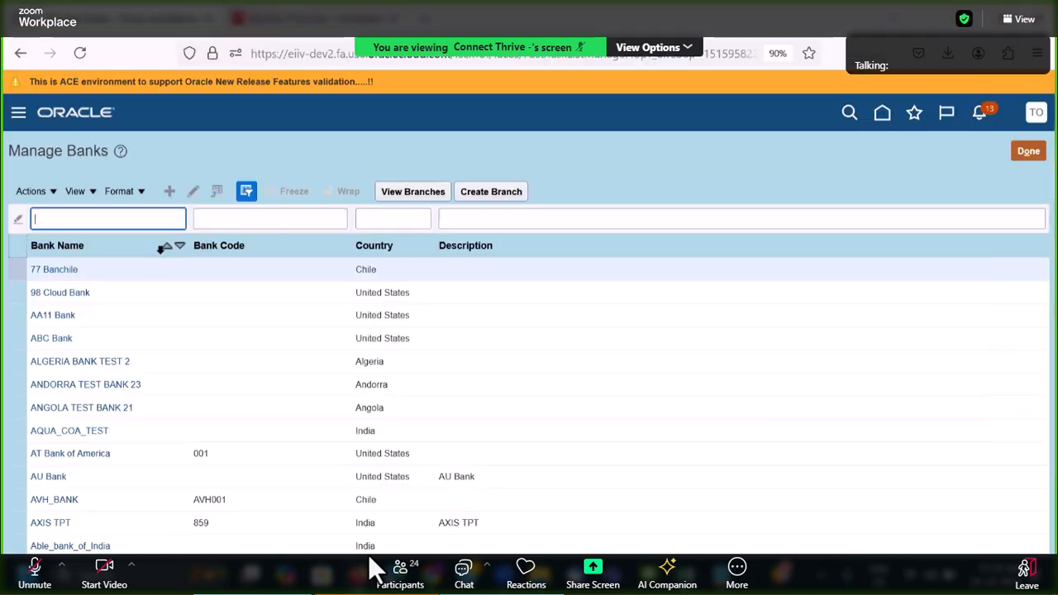
{"action": "key", "text": "ctrl+v"}
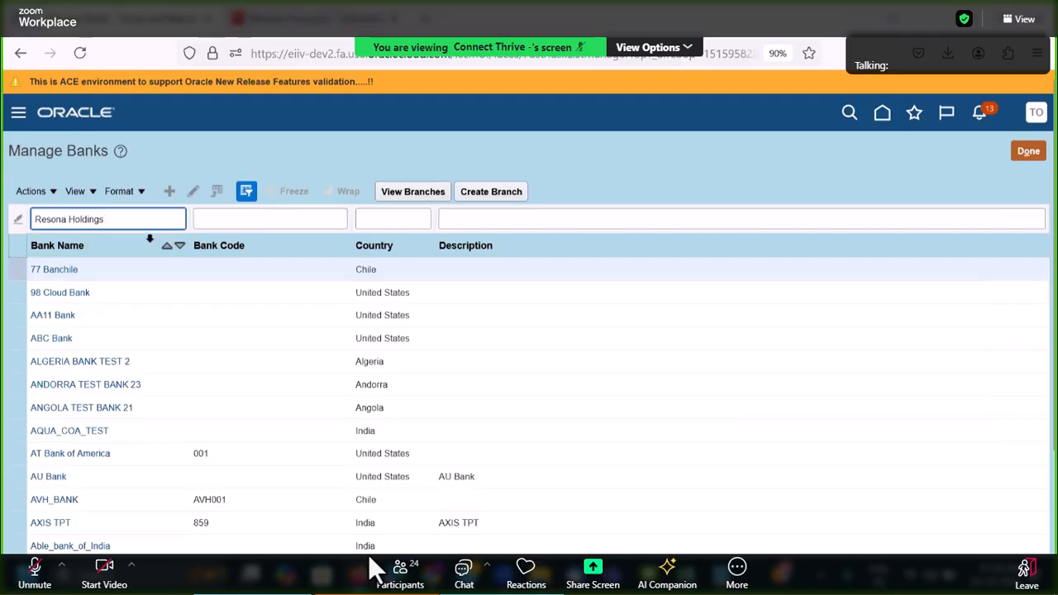
{"action": "key", "text": "Return"}
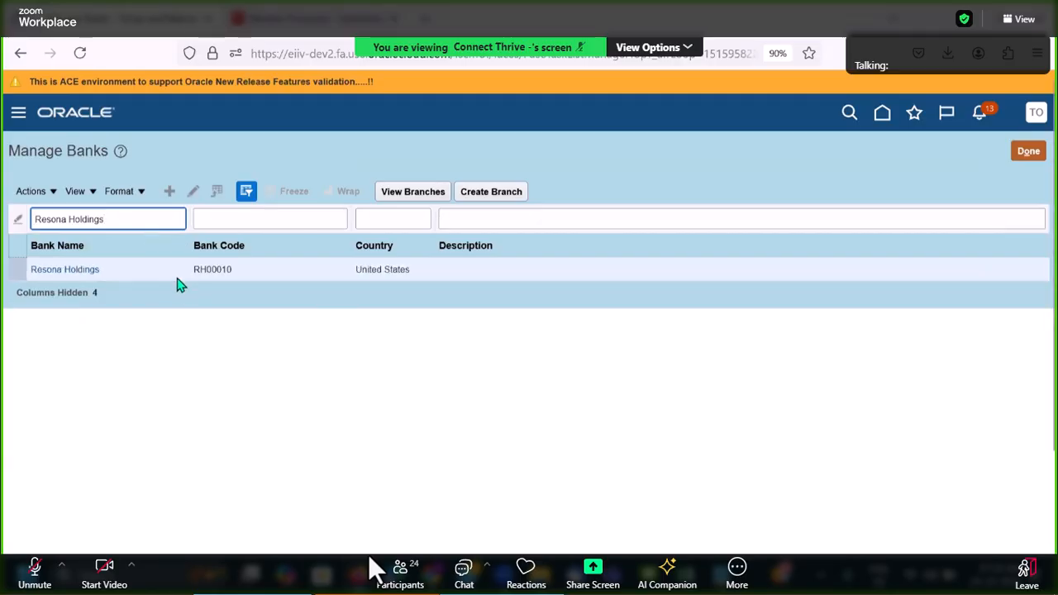
Review the Resona Holdings bank record and display the branches of that bank.
{"action": "left_click", "coordinate": [66, 270]}
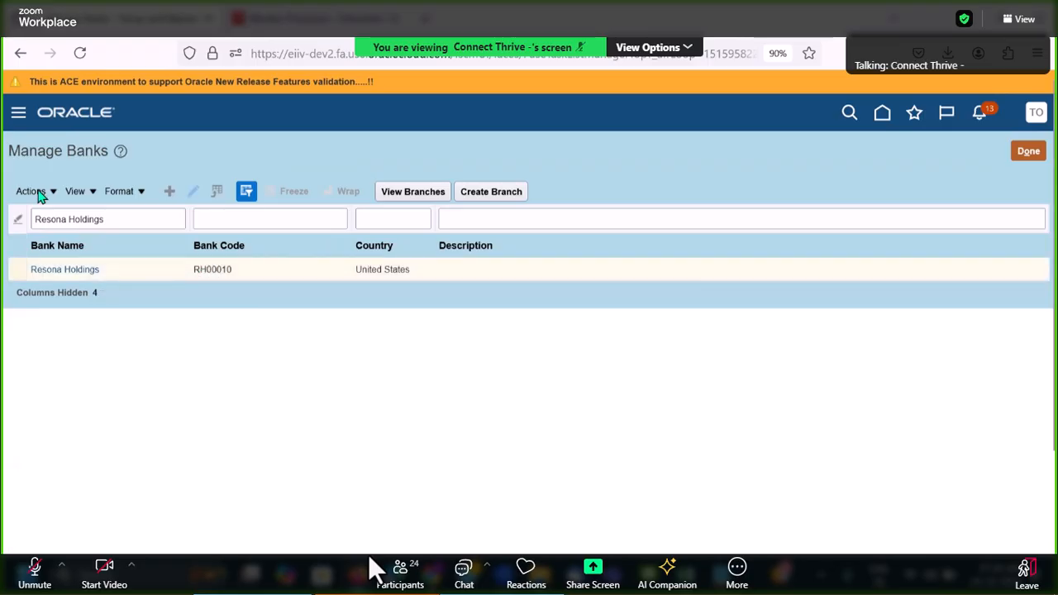
{"action": "left_click_drag", "start_coordinate": [369, 216], "coordinate": [295, 217]}
{"action": "left_click_drag", "start_coordinate": [307, 270], "coordinate": [271, 282]}
{"action": "left_click", "coordinate": [1026, 152]}
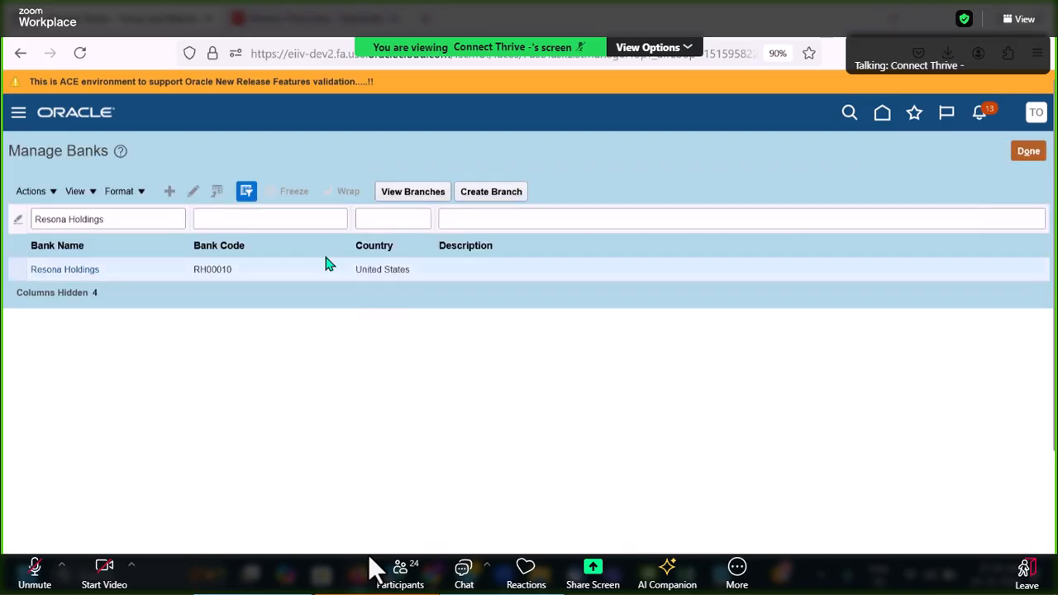
{"action": "left_click", "coordinate": [398, 193]}
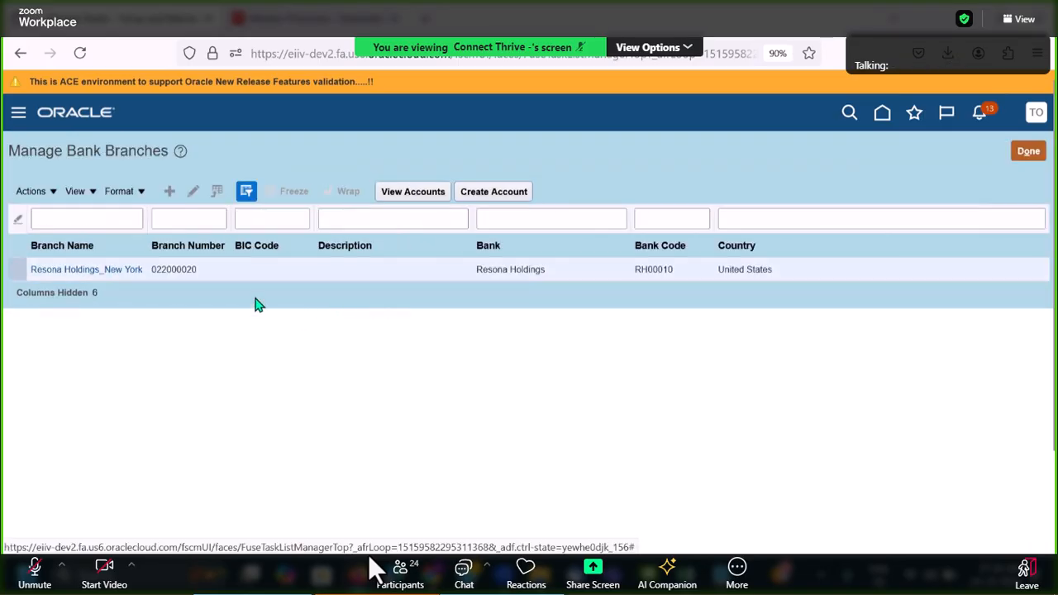
Check the Resona Holdings_New York branch name and number in the Excel workbook, and open that branch's record in Oracle Fusion.
{"action": "key", "text": "alt+Tab"}
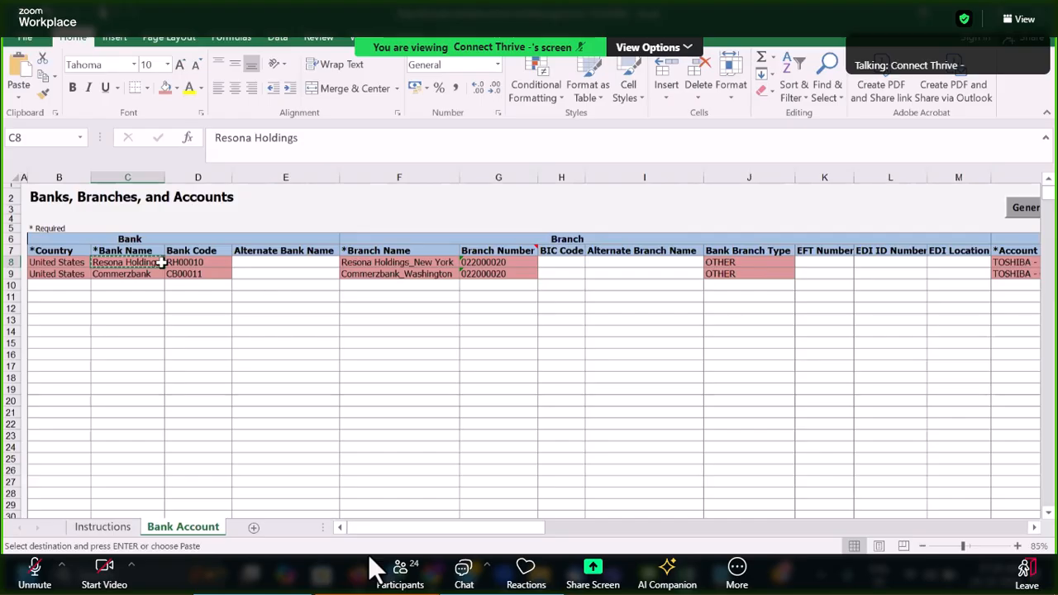
{"action": "left_click_drag", "start_coordinate": [364, 263], "coordinate": [496, 262]}
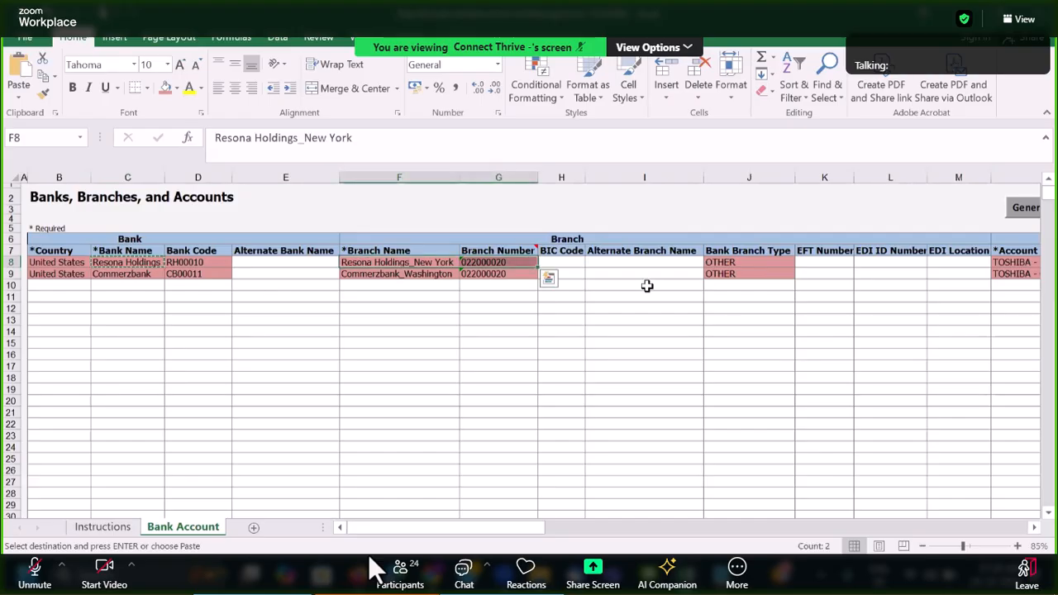
{"action": "key", "text": "alt+Tab"}
{"action": "double_click", "coordinate": [413, 277]}
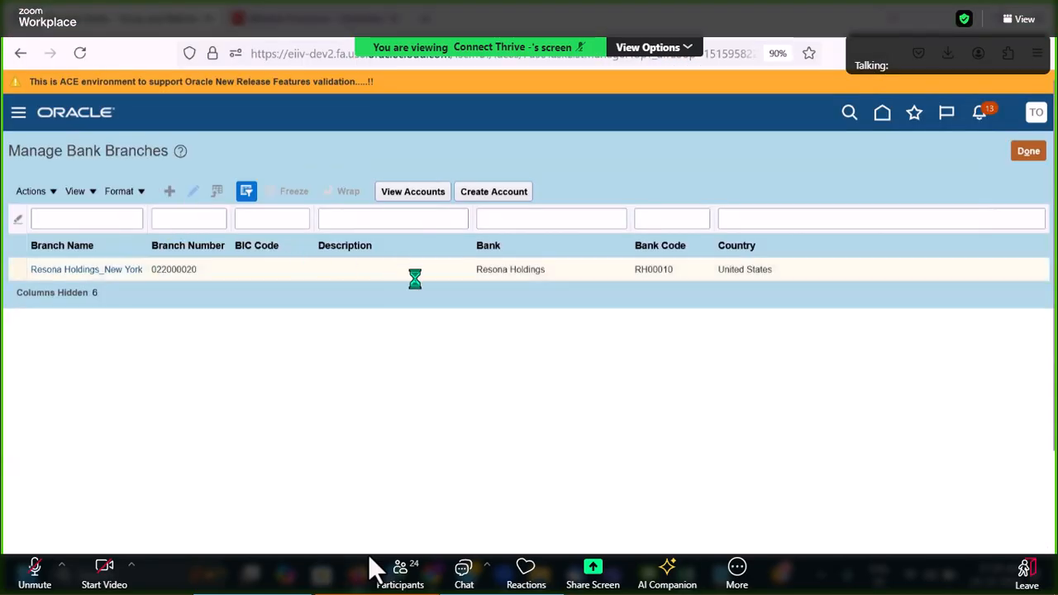
{"action": "double_click", "coordinate": [293, 189]}
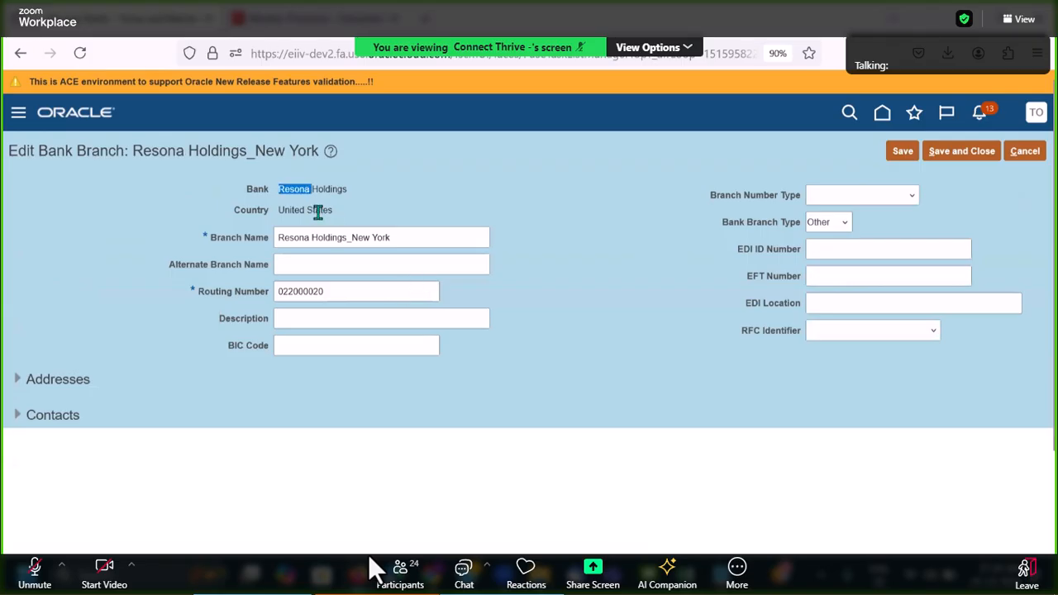
Compare the branch record's details with row 8 of the workbook, and leave the Oracle Fusion record without saving.
{"action": "key", "text": "alt+Tab"}
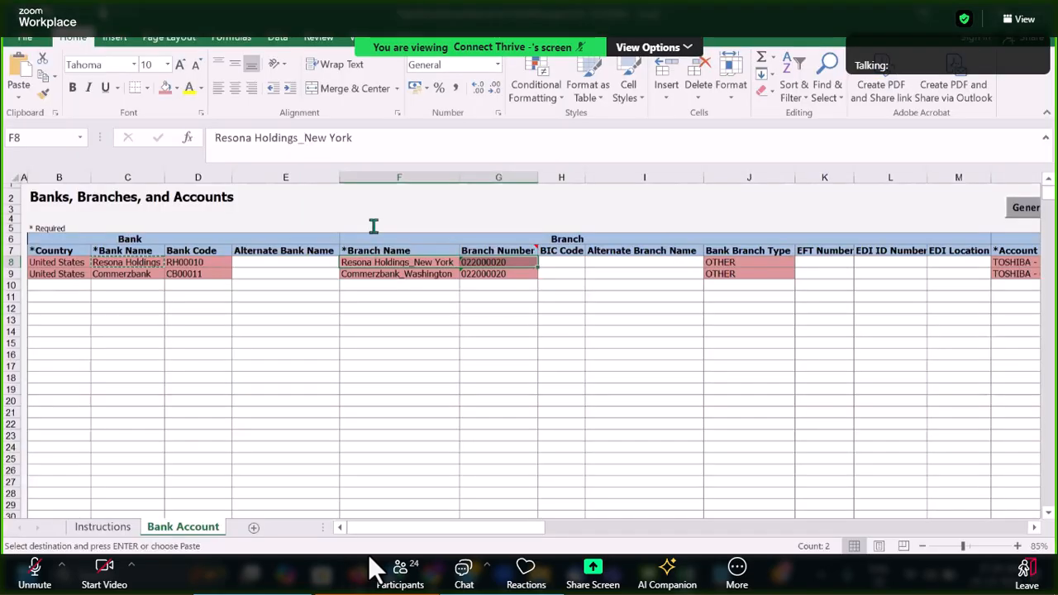
{"action": "key", "text": "alt+Tab"}
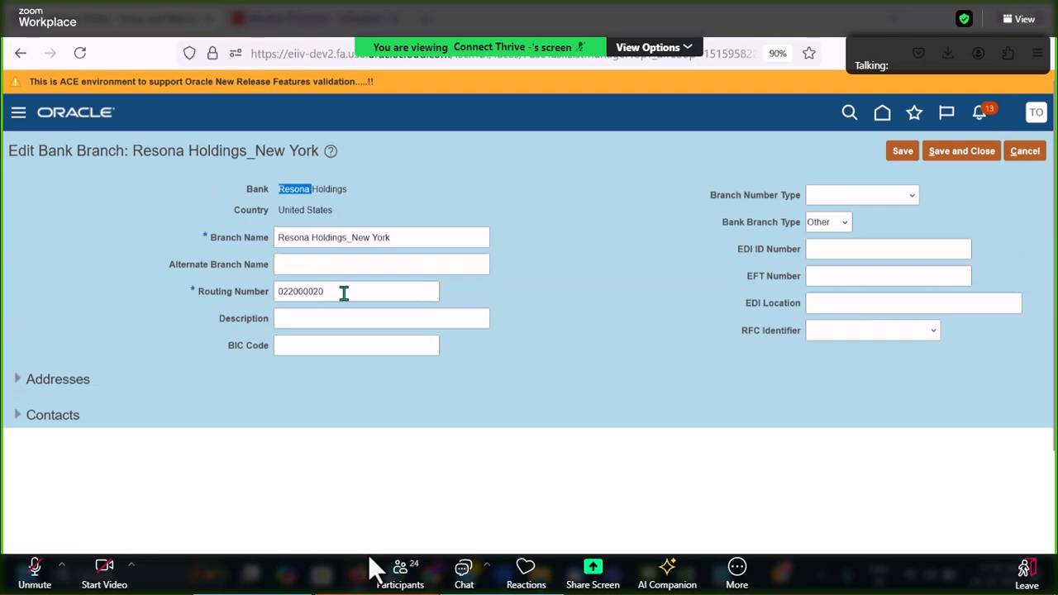
{"action": "key", "text": "alt+Tab"}
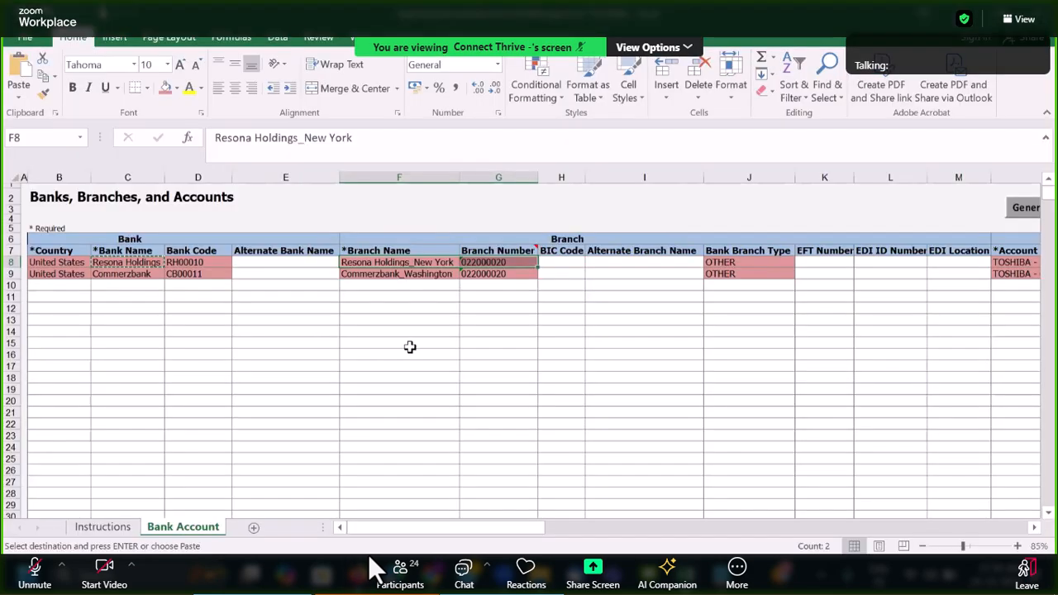
{"action": "left_click", "coordinate": [488, 263]}
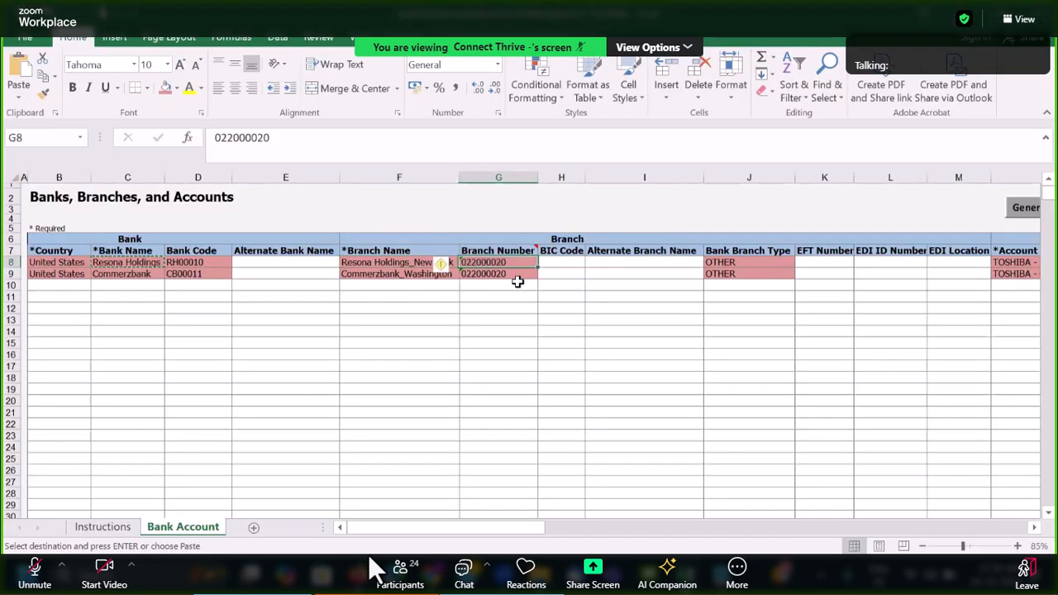
{"action": "key", "text": "alt+Tab"}
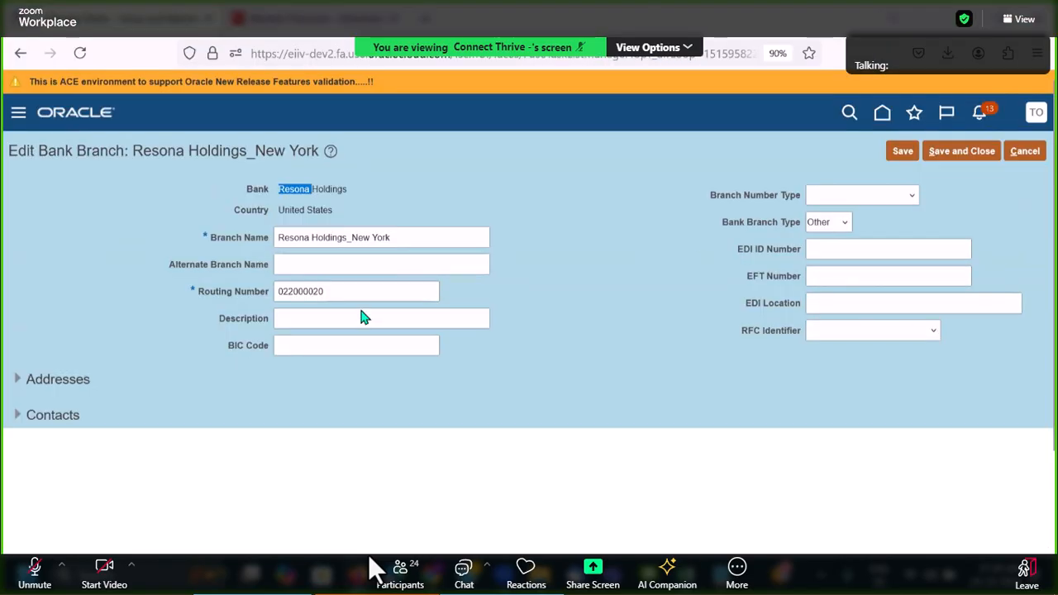
{"action": "left_click", "coordinate": [1023, 158]}
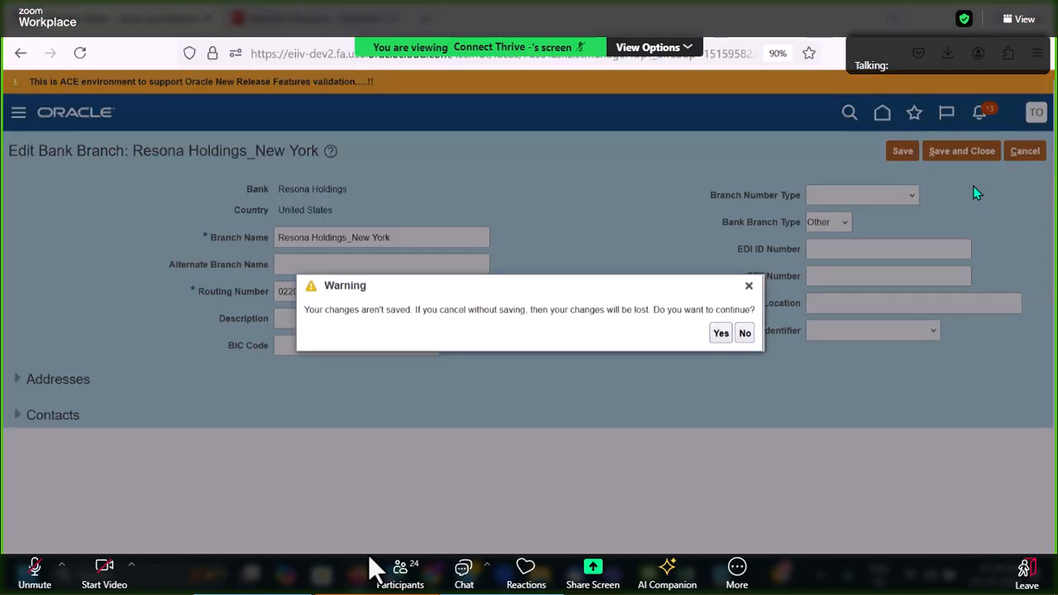
{"action": "left_click", "coordinate": [718, 335]}
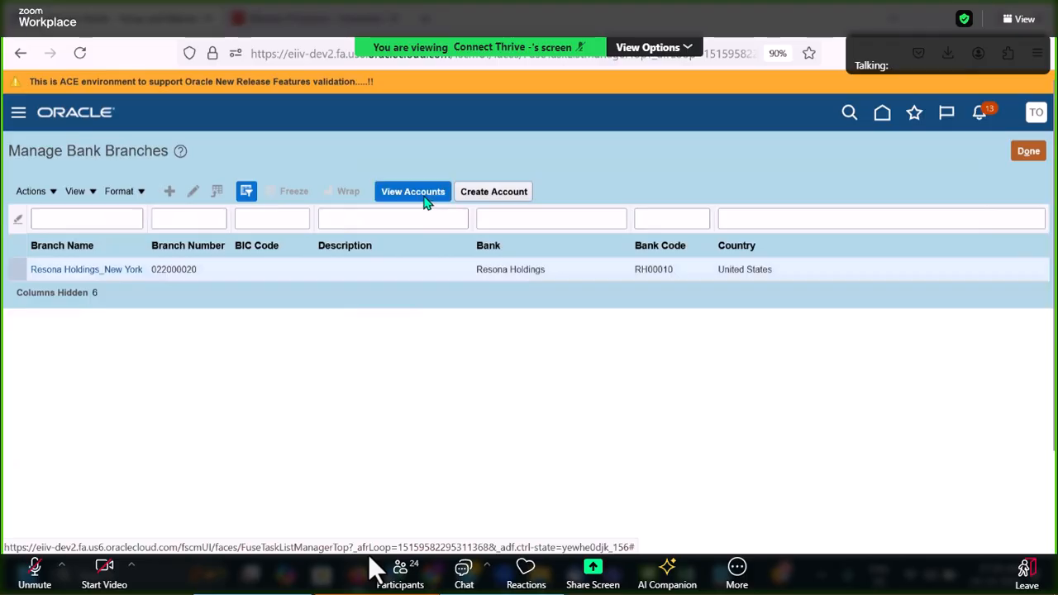
Display the accounts of the Resona Holdings_New York branch and review the general details of the TOSHIBA - Resona Holdings account.
{"action": "left_click", "coordinate": [424, 199]}
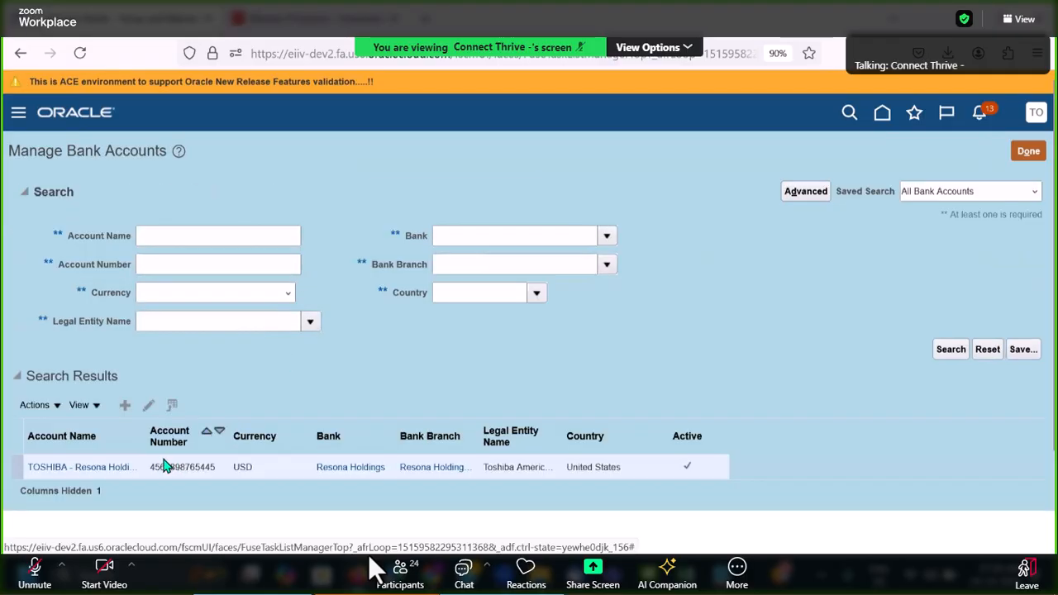
{"action": "left_click", "coordinate": [148, 405]}
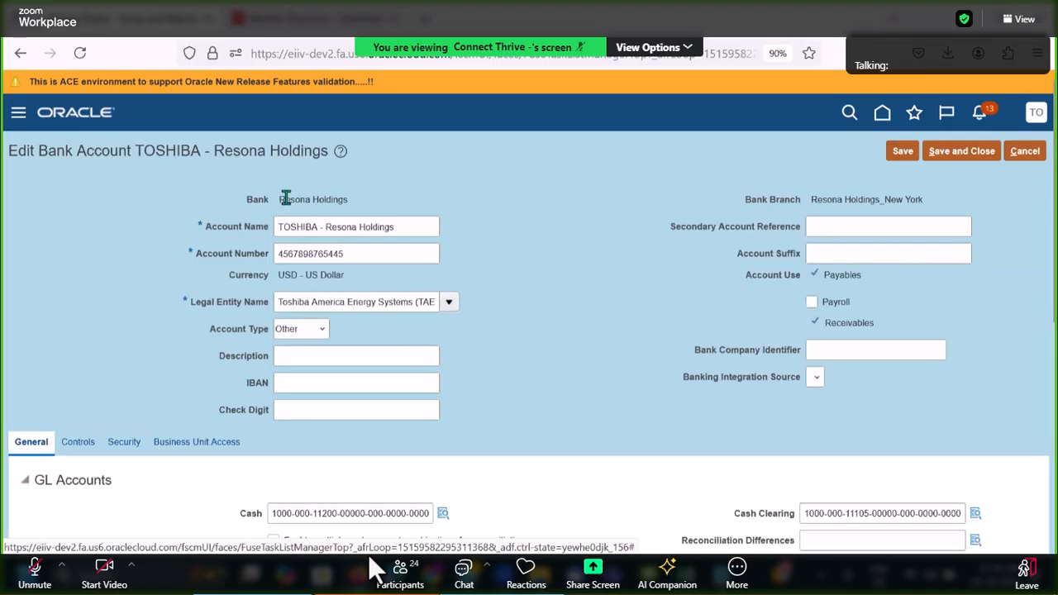
{"action": "triple_click", "coordinate": [286, 199]}
{"action": "triple_click", "coordinate": [865, 203]}
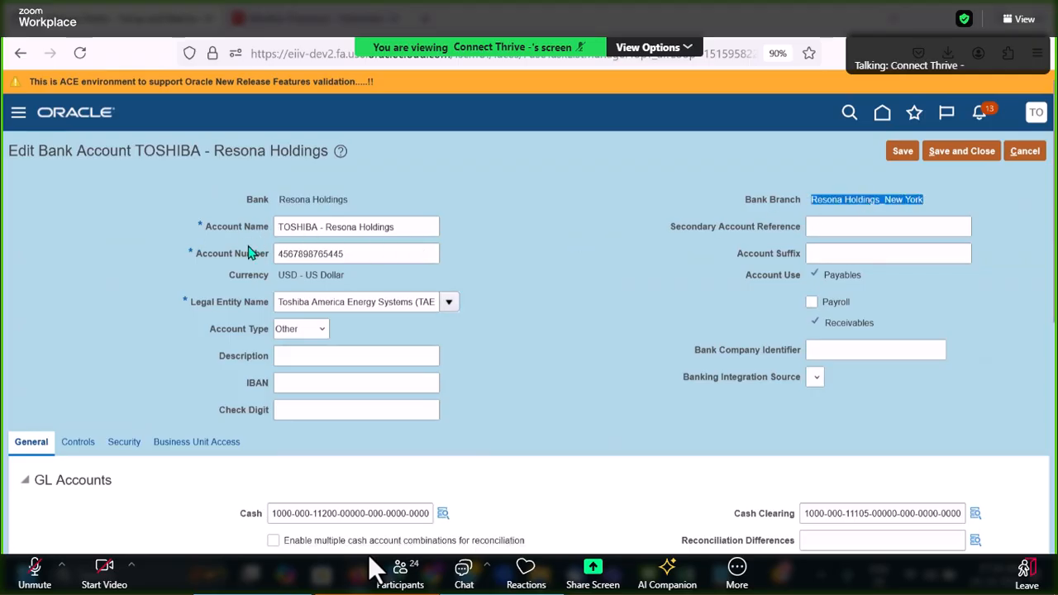
{"action": "scroll", "coordinate": [314, 319], "scroll_direction": "down", "scroll_amount": 3}
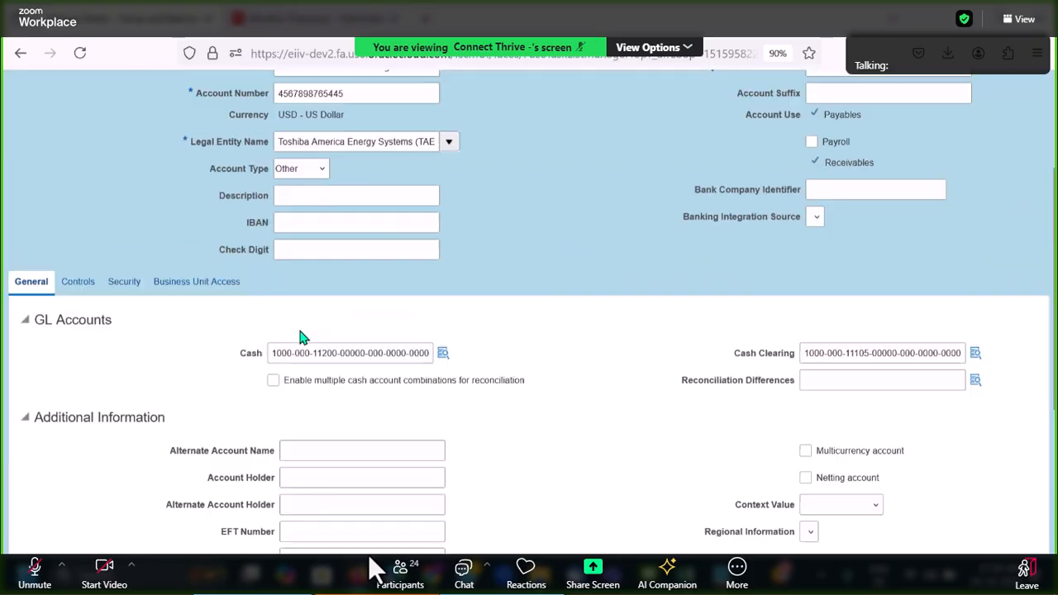
{"action": "scroll", "coordinate": [756, 342], "scroll_direction": "down", "scroll_amount": 2}
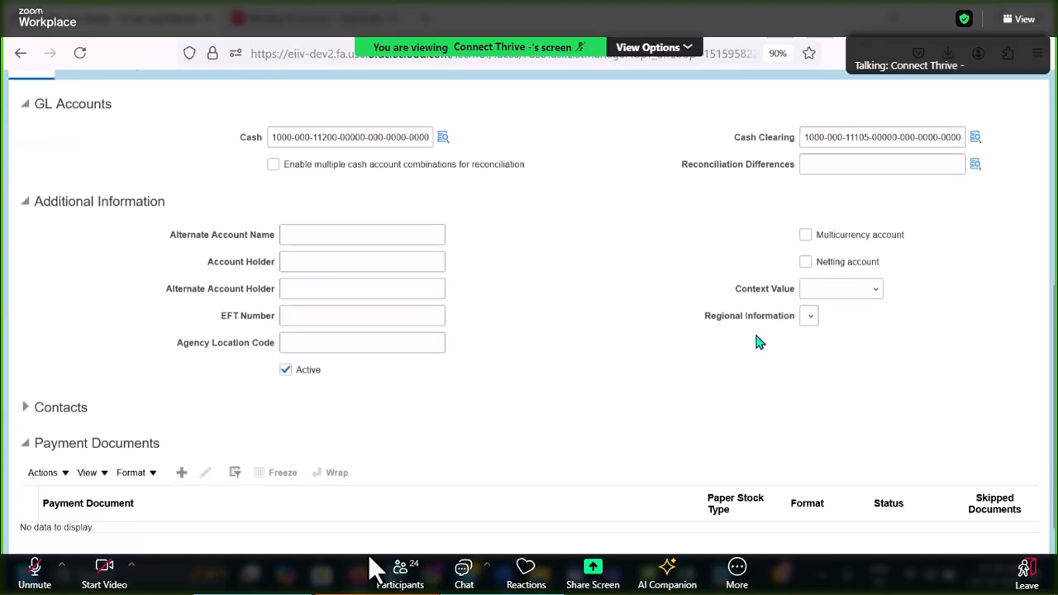
{"action": "scroll", "coordinate": [201, 372], "scroll_direction": "up", "scroll_amount": 5}
Review the account's business unit access and legal entity, and inspect the access details of Toshiba Energy Systems US BU.
{"action": "left_click", "coordinate": [205, 431]}
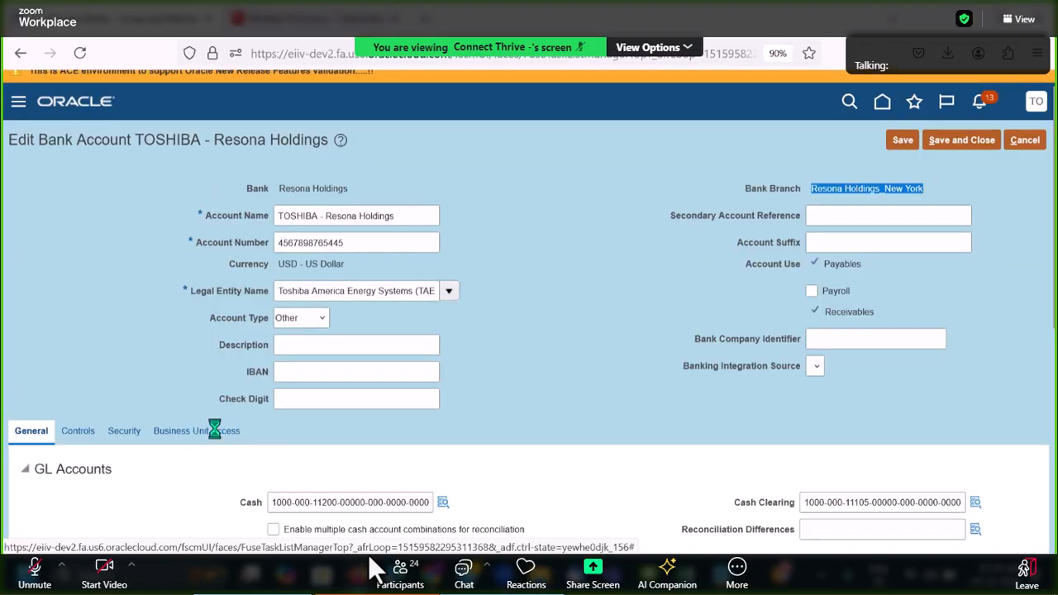
{"action": "scroll", "coordinate": [248, 420], "scroll_direction": "down", "scroll_amount": 2}
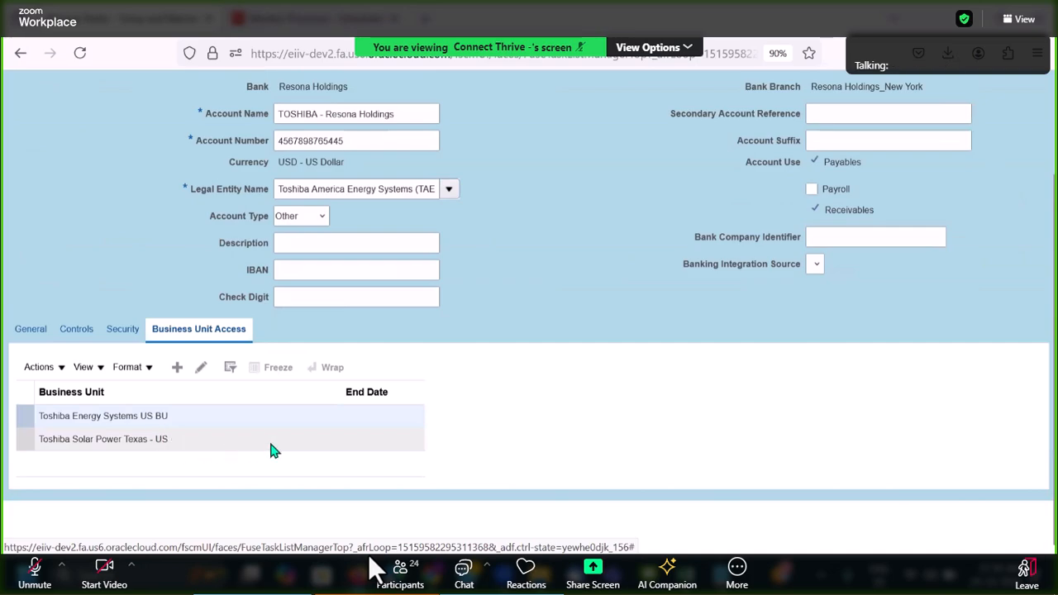
{"action": "left_click", "coordinate": [318, 189]}
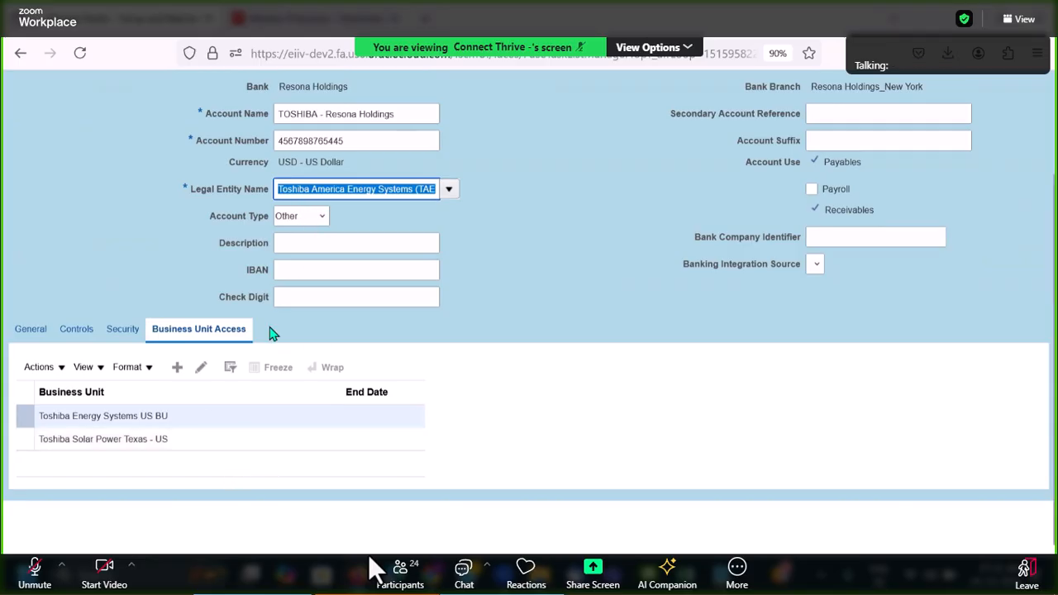
{"action": "left_click", "coordinate": [201, 371]}
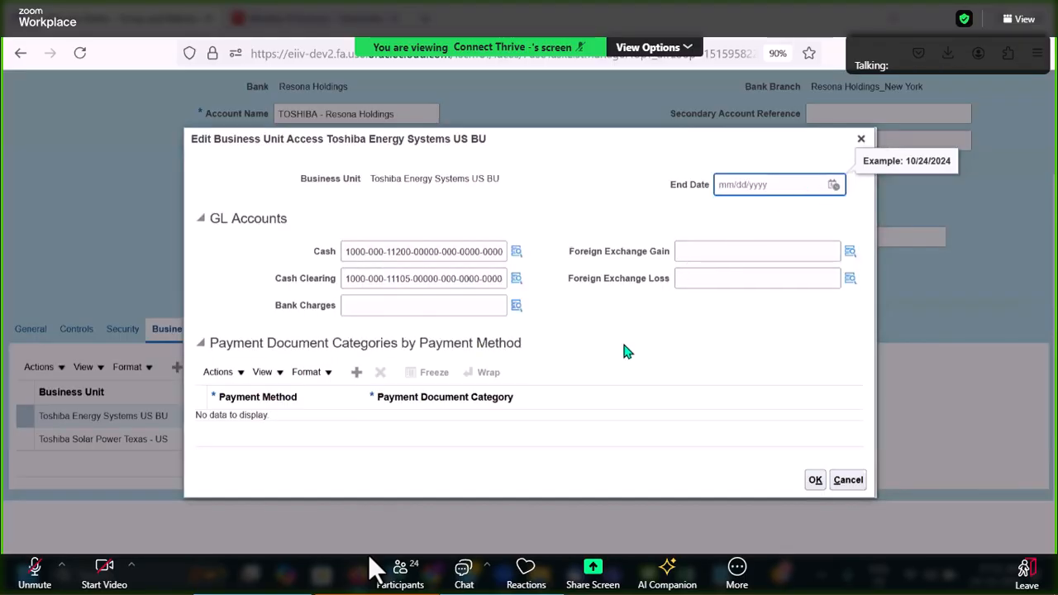
{"action": "left_click", "coordinate": [860, 140]}
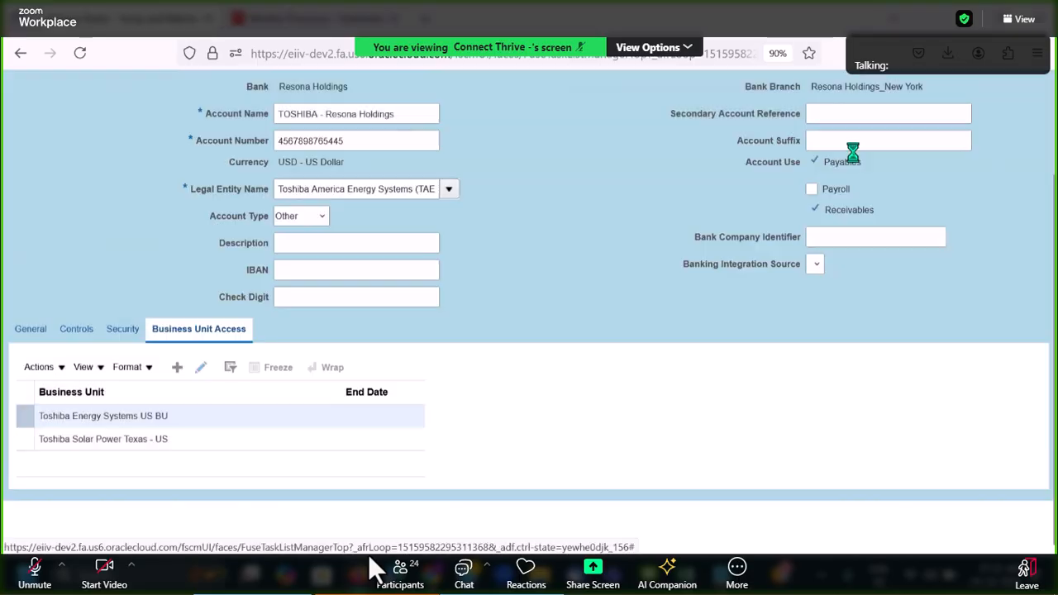
Recheck the account's general details, leave the record and return to the Manage Banks list.
{"action": "left_click", "coordinate": [33, 335]}
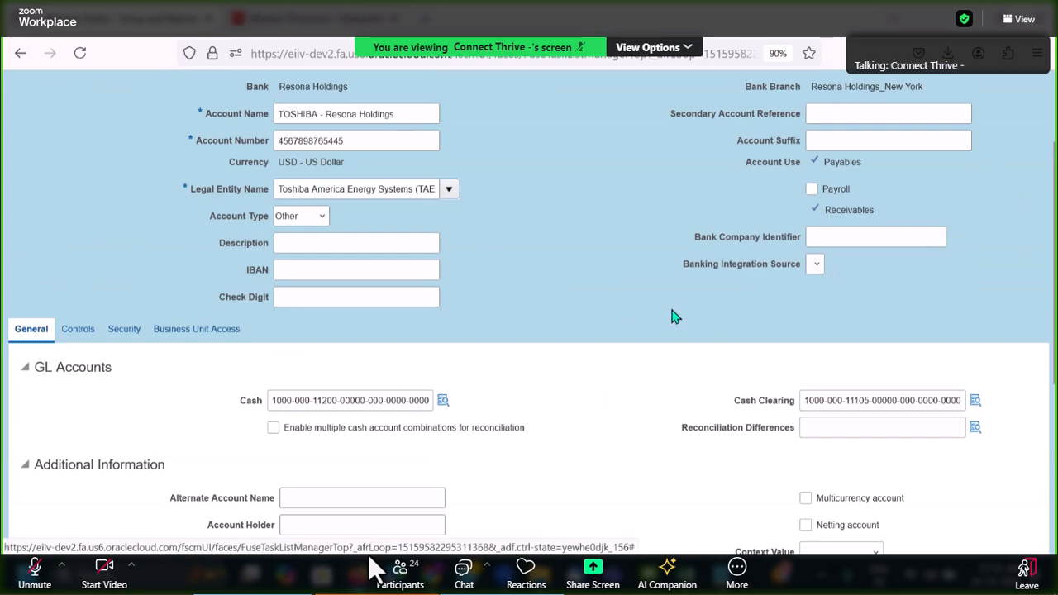
{"action": "scroll", "coordinate": [789, 344], "scroll_direction": "up", "scroll_amount": 3}
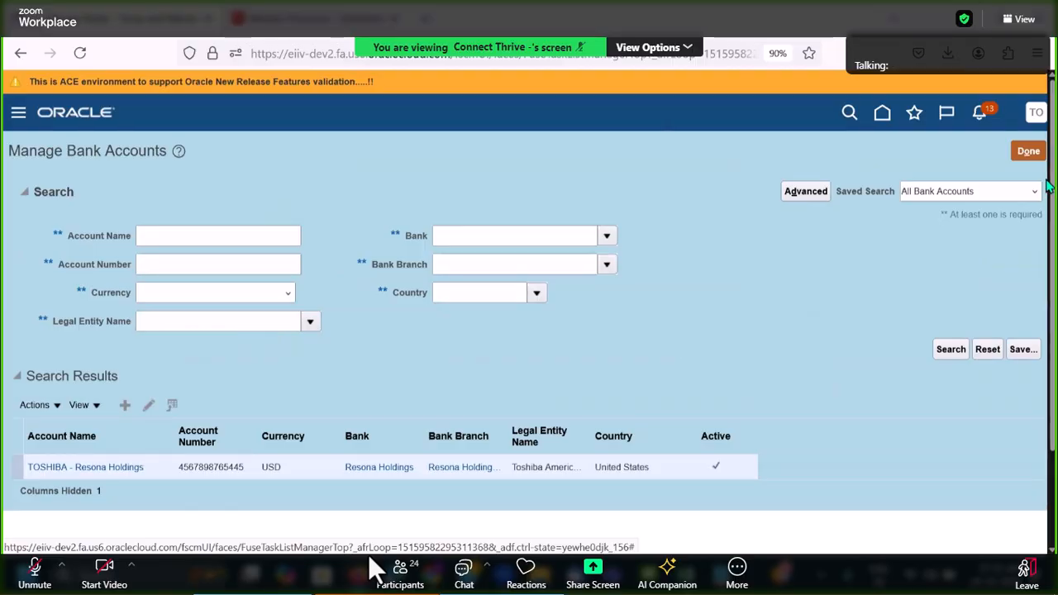
{"action": "left_click", "coordinate": [1026, 157]}
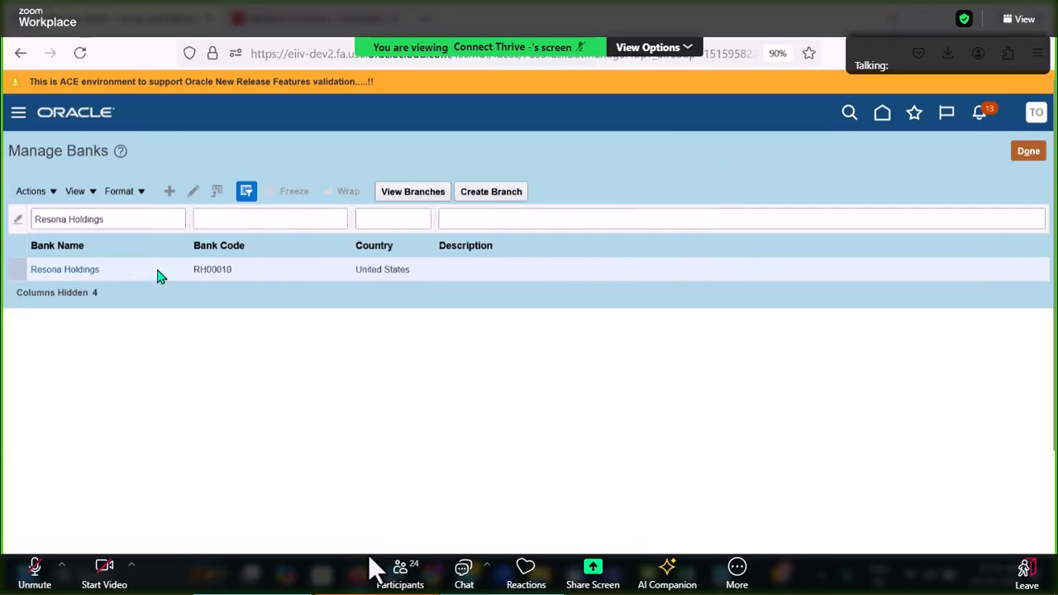
Take the bank name Commerzbank from row 9 of the Excel workbook and filter the Manage Banks list in Oracle Fusion by it.
{"action": "key", "text": "alt+Tab"}
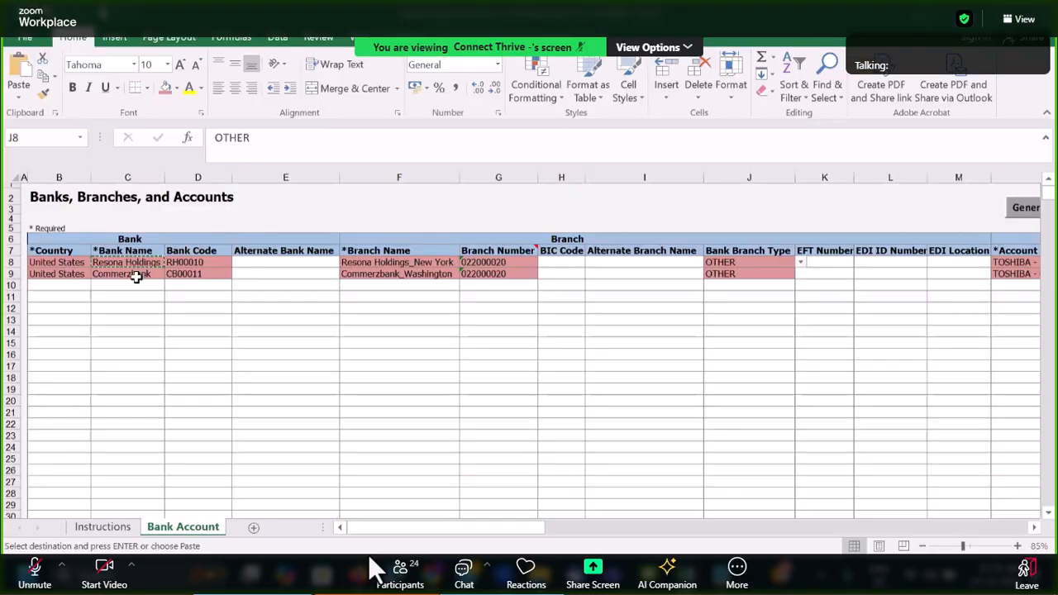
{"action": "left_click", "coordinate": [130, 277]}
{"action": "key", "text": "alt"}
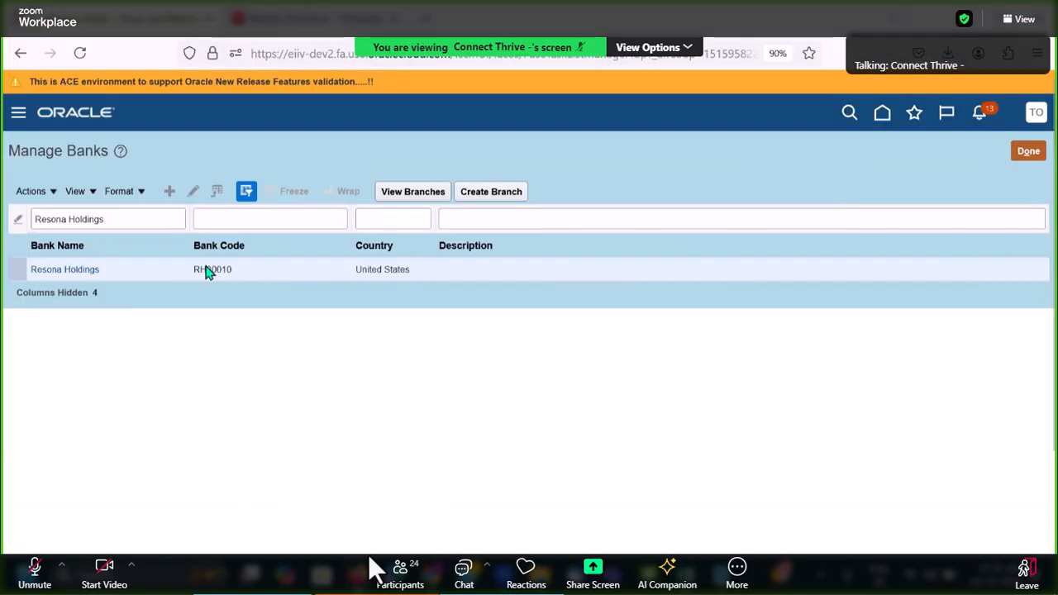
{"action": "key", "text": "alt+Tab"}
{"action": "left_click", "coordinate": [122, 218]}
{"action": "key", "text": "ctrl+a"}
{"action": "type", "text": "Commerzbank"}
{"action": "key", "text": "Return"}
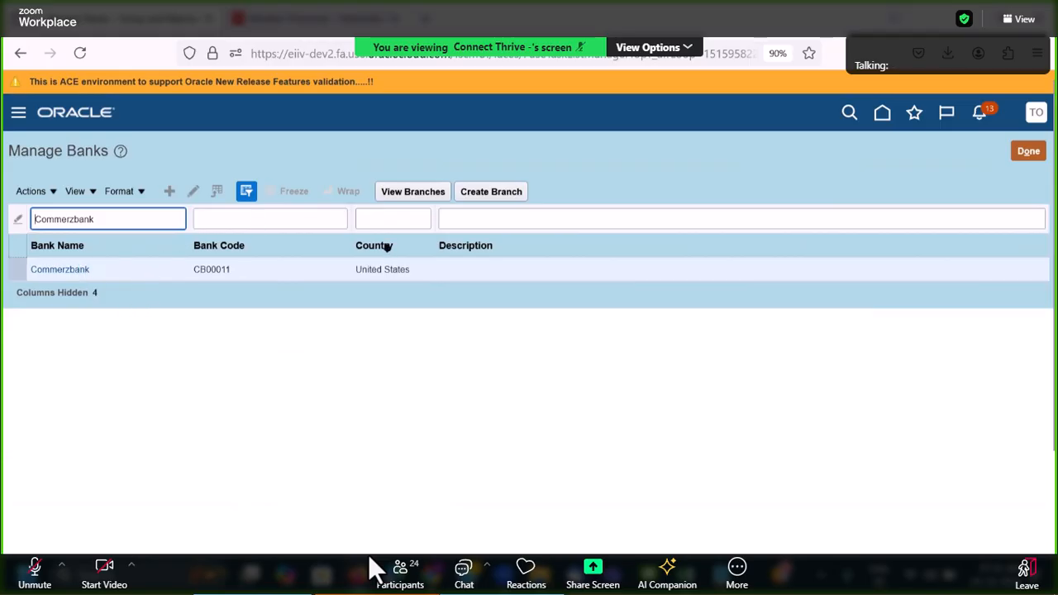
Display the branches of Commerzbank and the accounts of its Commerzbank_Washington branch, and return to the branch list.
{"action": "left_click", "coordinate": [413, 191]}
{"action": "left_click", "coordinate": [412, 191]}
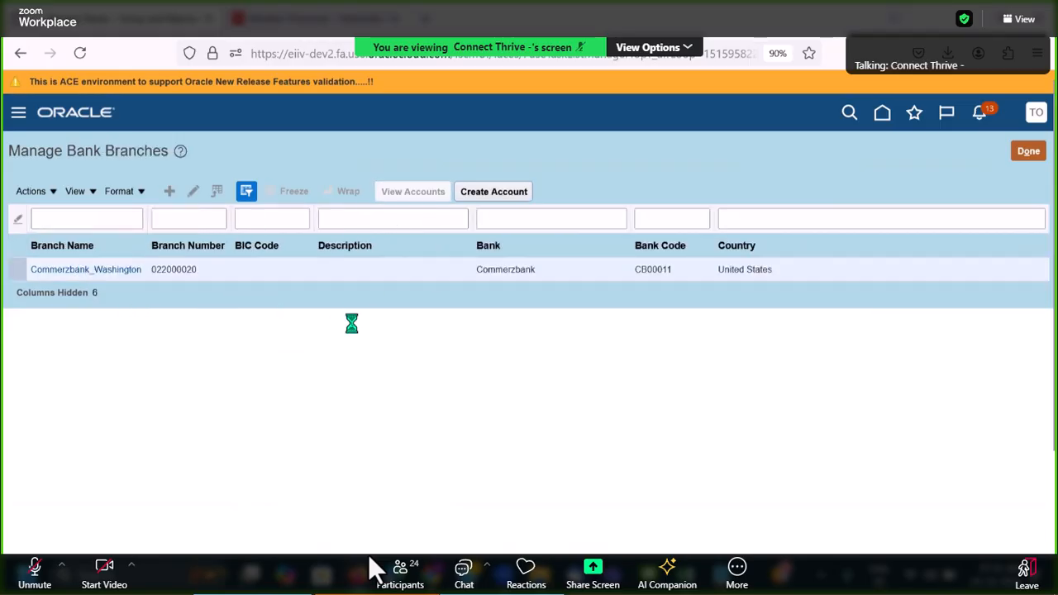
{"action": "left_click", "coordinate": [1013, 150]}
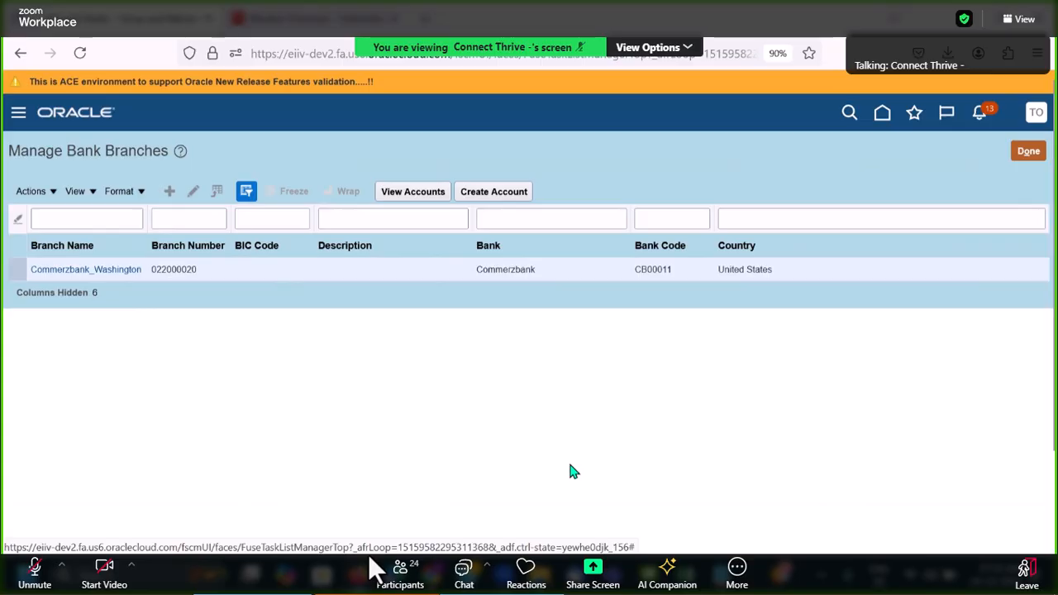
Switch to the supplier import template workbook in Excel and review the supplier names in rows 5 and 6 of POZ_SUPPLIERS_INT.
{"action": "mouse_move", "coordinate": [374, 569]}
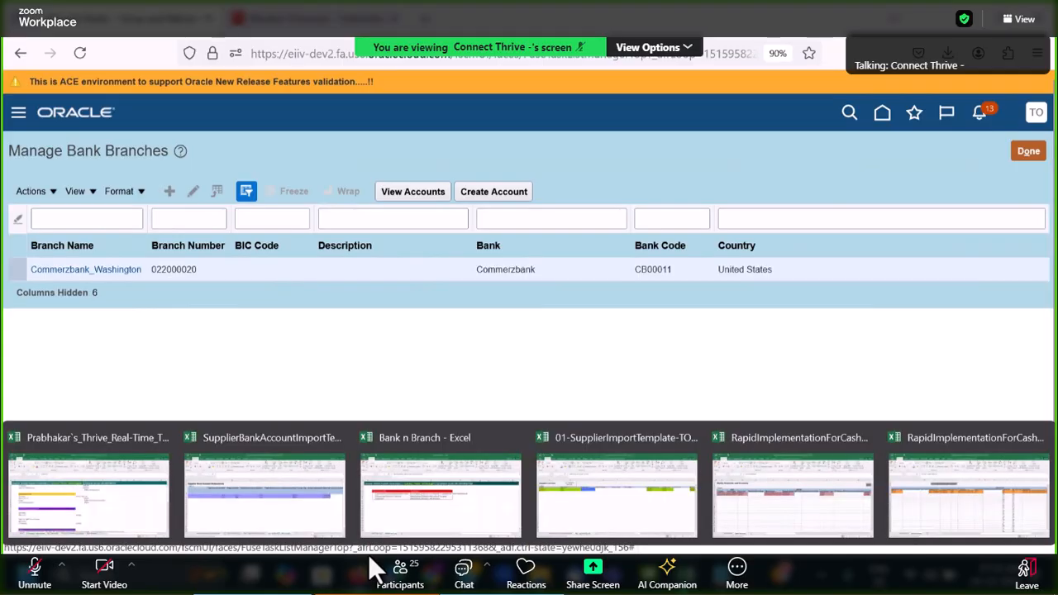
{"action": "left_click", "coordinate": [634, 505]}
{"action": "left_click", "coordinate": [361, 321]}
{"action": "left_click_drag", "start_coordinate": [336, 237], "coordinate": [351, 256]}
{"action": "scroll", "coordinate": [479, 389], "scroll_direction": "up", "scroll_amount": 2}
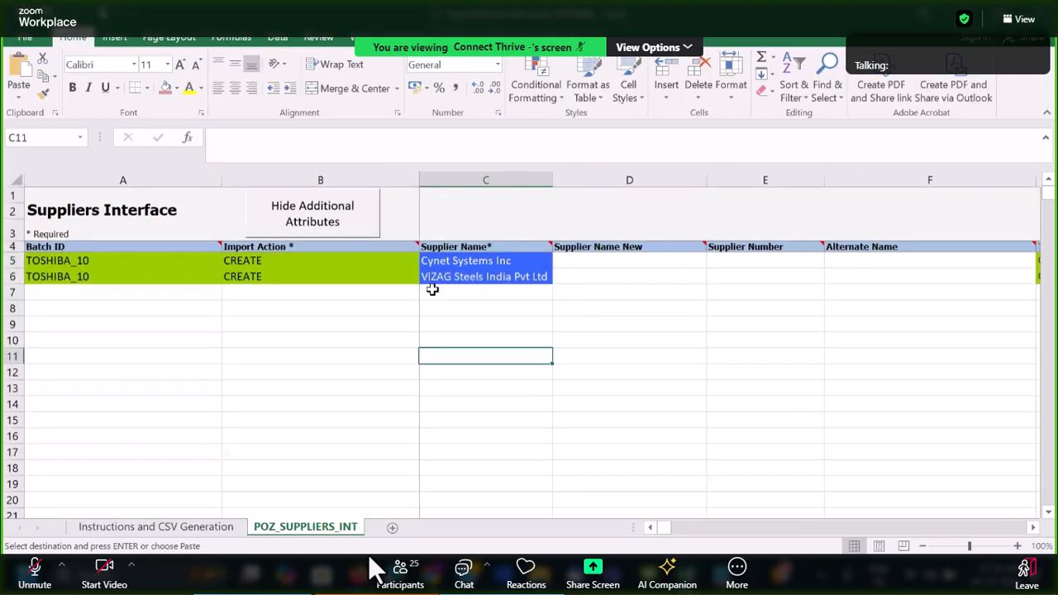
{"action": "left_click_drag", "start_coordinate": [432, 265], "coordinate": [441, 275]}
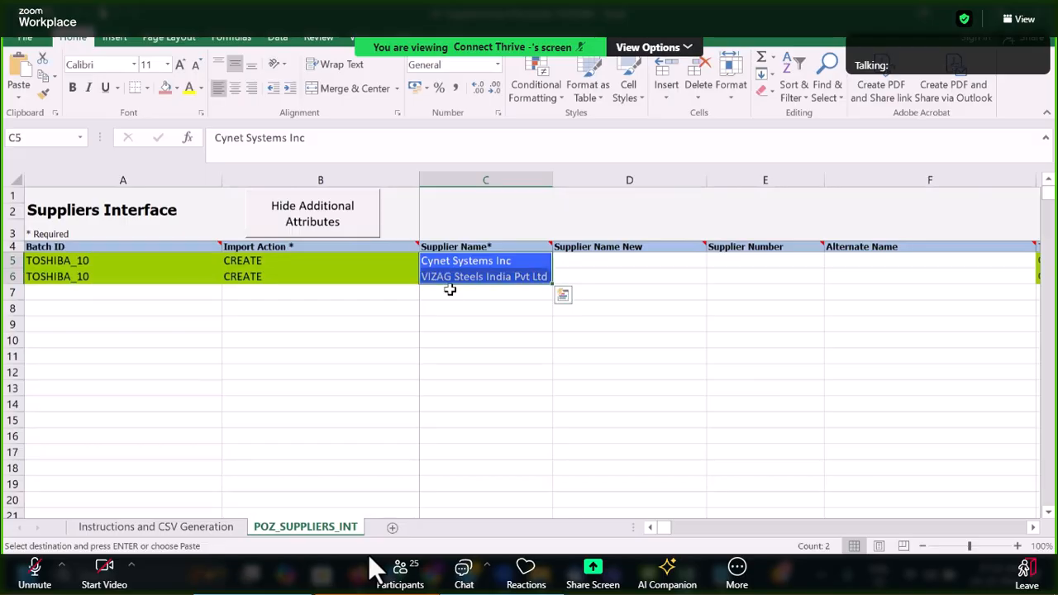
{"action": "left_click", "coordinate": [464, 327]}
{"action": "left_click", "coordinate": [463, 264]}
{"action": "left_click_drag", "start_coordinate": [462, 267], "coordinate": [464, 283]}
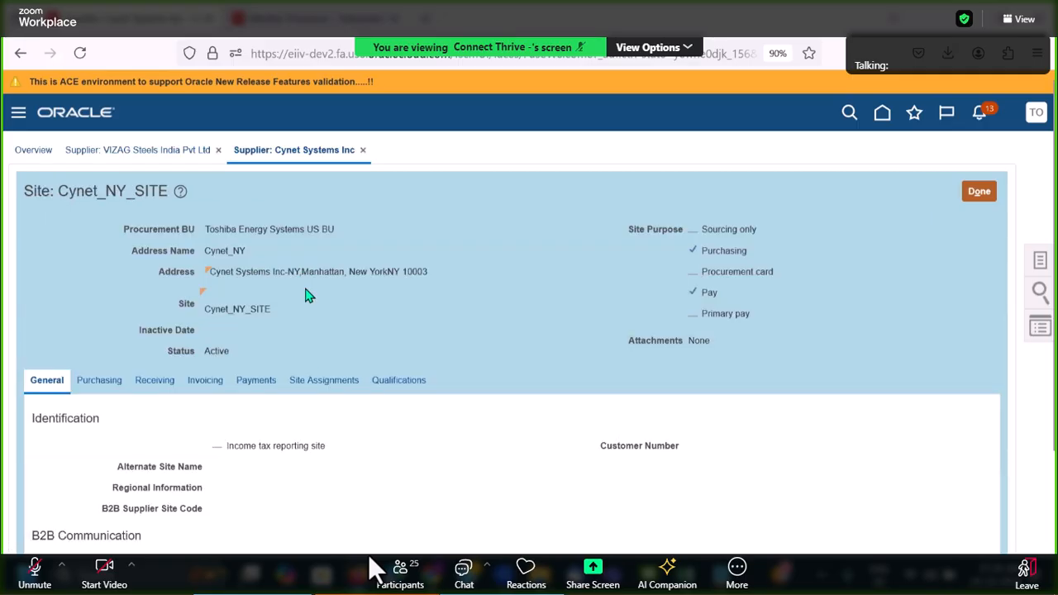
Open the payment details of the Cynet_NY_SITE supplier site in Oracle Fusion.
{"action": "left_click", "coordinate": [269, 383]}
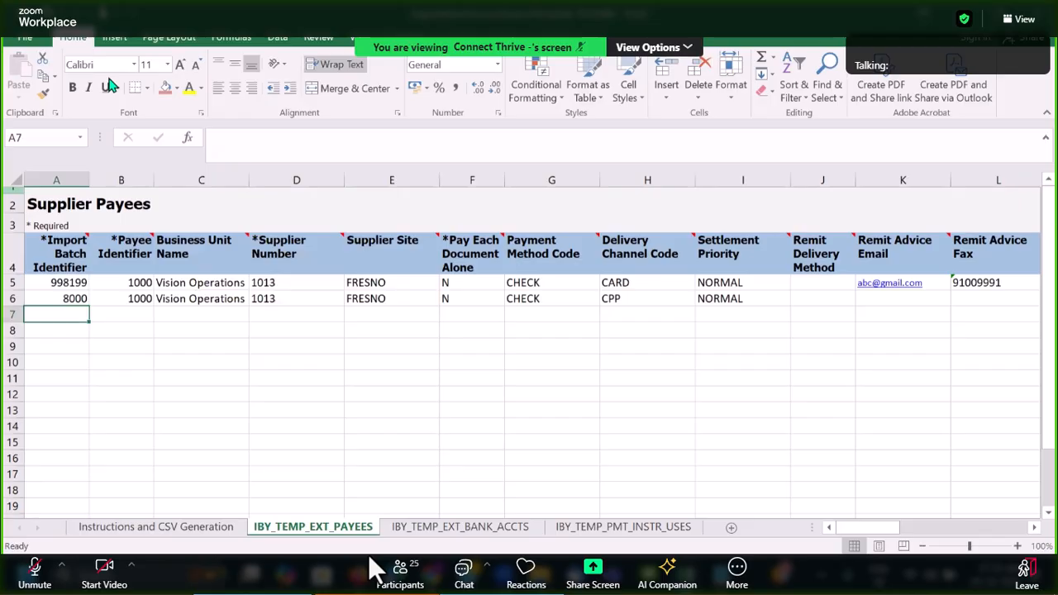
Enter 11 as the import batch identifier in row 7 of the IBY_TEMP_EXT_PAYEES sheet.
{"action": "left_click", "coordinate": [65, 317]}
{"action": "type", "text": "11"}
{"action": "key", "text": "Tab"}
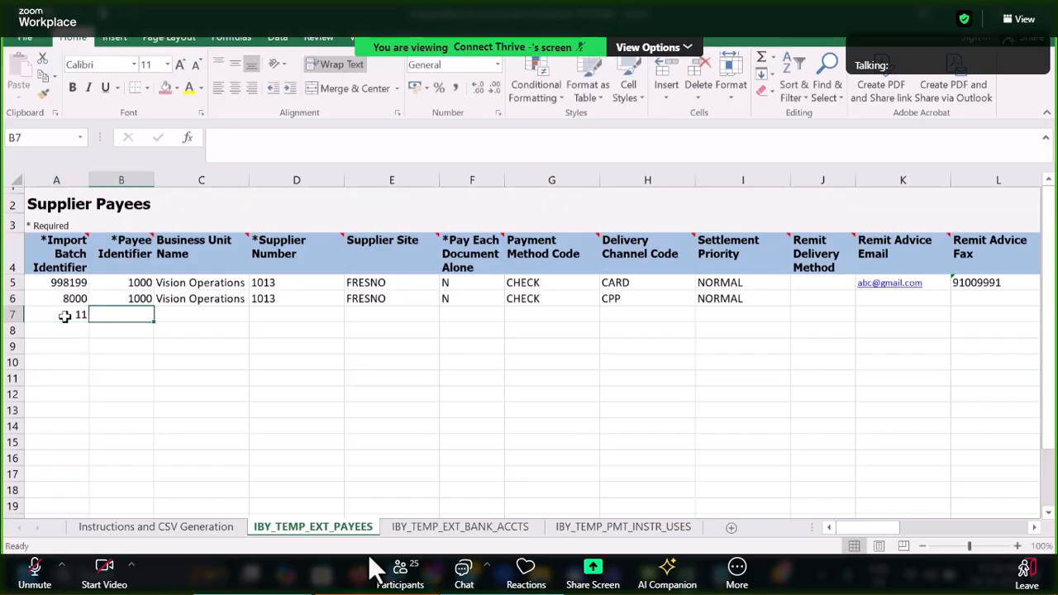
Enter payee identifier 22 in row 7, and import batch identifier 33 with payee identifier 44 in row 8.
{"action": "type", "text": "22"}
{"action": "left_click", "coordinate": [47, 336]}
{"action": "type", "text": "33"}
{"action": "left_click", "coordinate": [144, 331]}
{"action": "type", "text": "44"}
{"action": "left_click", "coordinate": [188, 333]}
{"action": "left_click", "coordinate": [178, 302]}
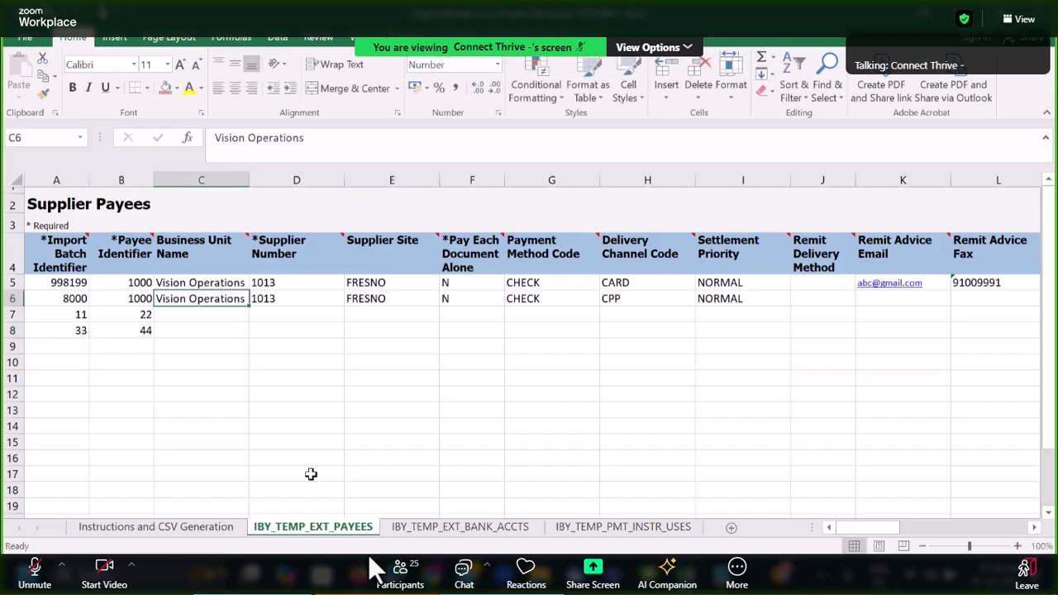
Copy the procurement BU name Toshiba Energy Systems US BU from the Cynet_NY_SITE page in Oracle Fusion into row 7's Business Unit Name in Excel.
{"action": "mouse_move", "coordinate": [367, 549]}
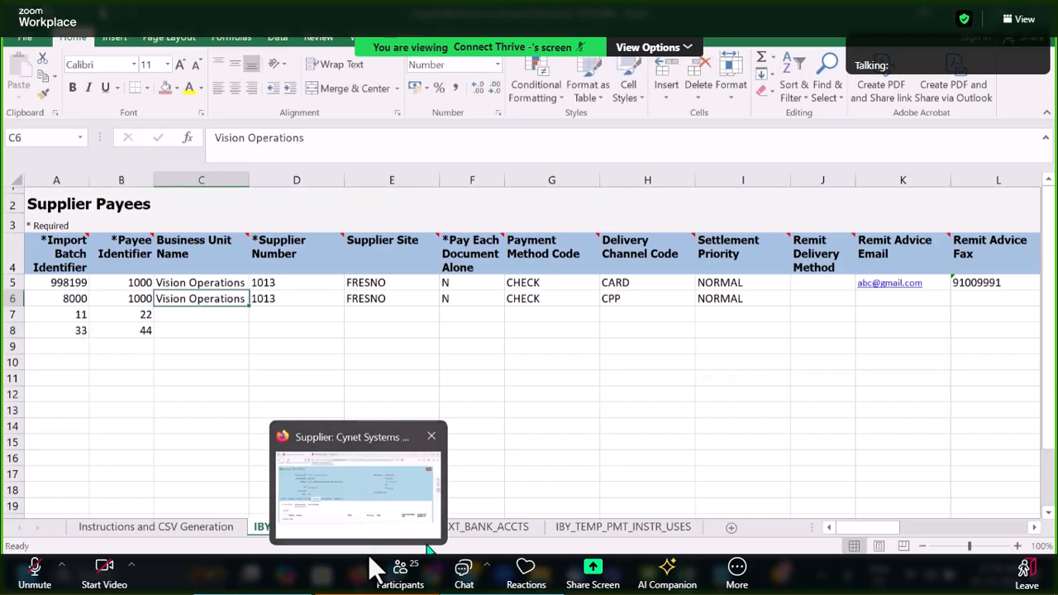
{"action": "left_click", "coordinate": [402, 496]}
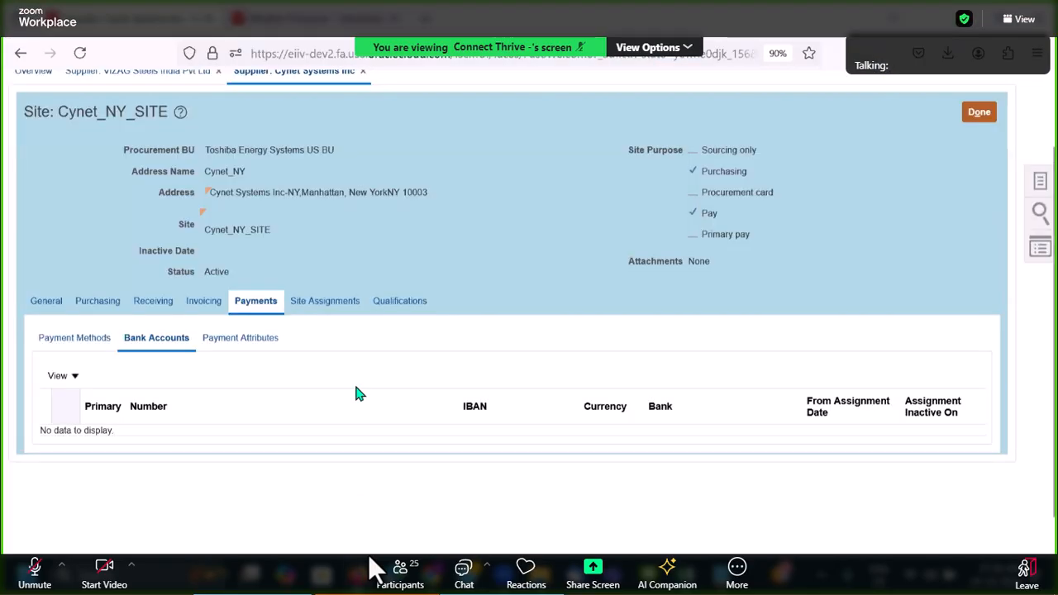
{"action": "triple_click", "coordinate": [271, 156]}
{"action": "key", "text": "ctrl+c"}
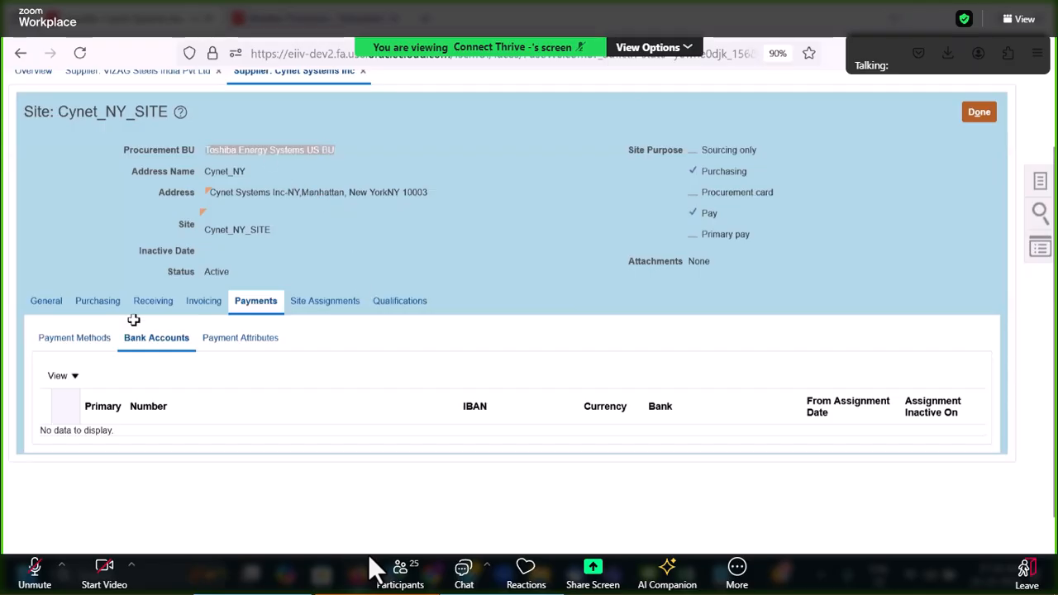
{"action": "key", "text": "alt+Tab"}
{"action": "left_click", "coordinate": [189, 320]}
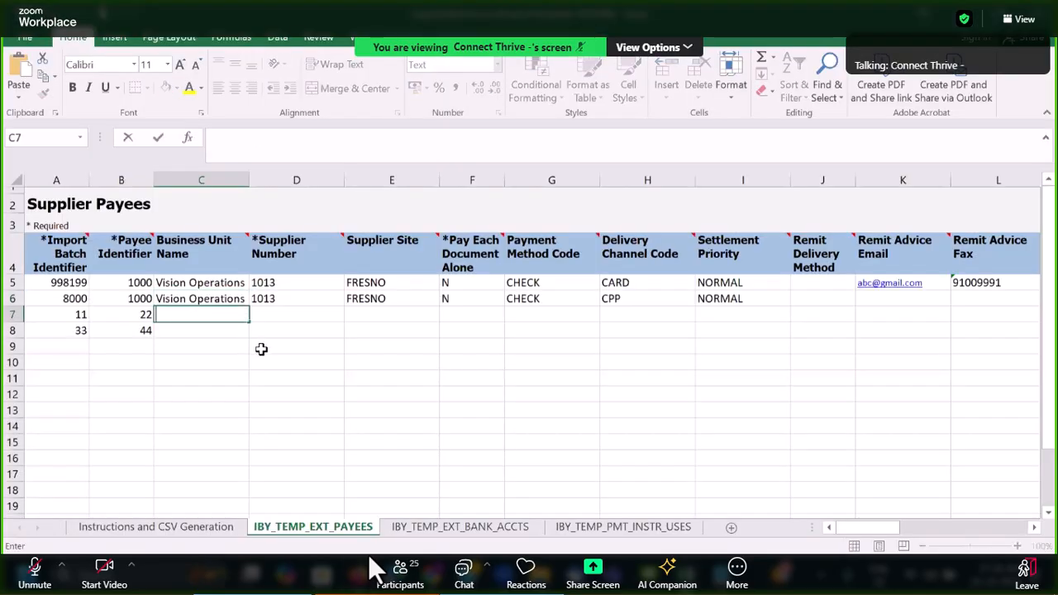
{"action": "key", "text": "ctrl+v"}
{"action": "key", "text": "Tab"}
Copy the business unit name from row 7 to row 8 and fit the Business Unit Name column's width to its contents.
{"action": "left_click", "coordinate": [201, 316]}
{"action": "key", "text": "ctrl+c"}
{"action": "left_click", "coordinate": [192, 331]}
{"action": "key", "text": "ctrl+v"}
{"action": "double_click", "coordinate": [248, 180]}
Copy the supplier number from the Cynet Systems Inc profile in Oracle Fusion into row 7's Supplier Number in the Excel payees sheet.
{"action": "left_click", "coordinate": [339, 315]}
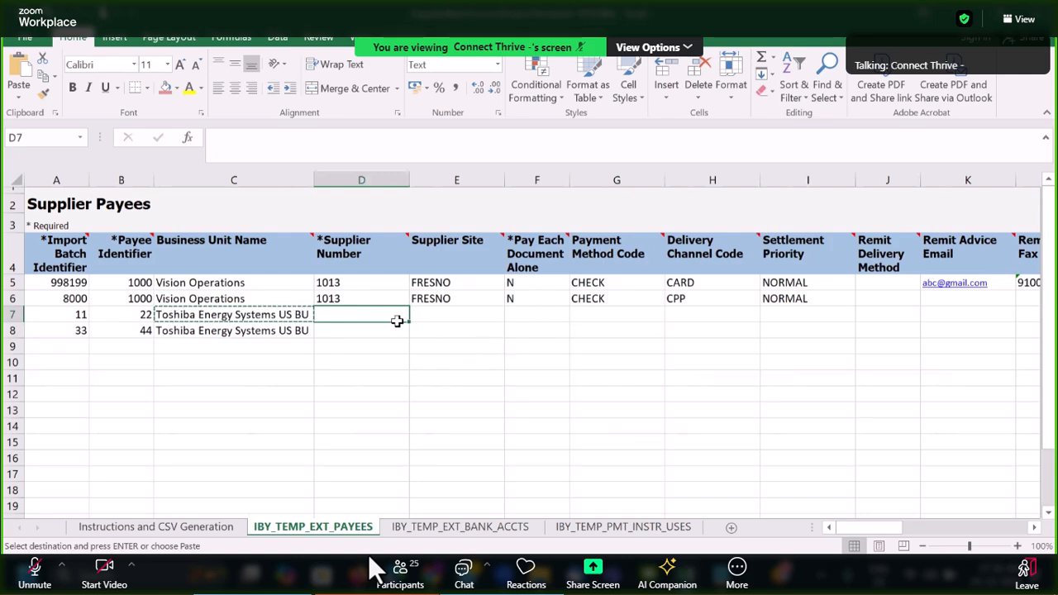
{"action": "key", "text": "alt+Tab"}
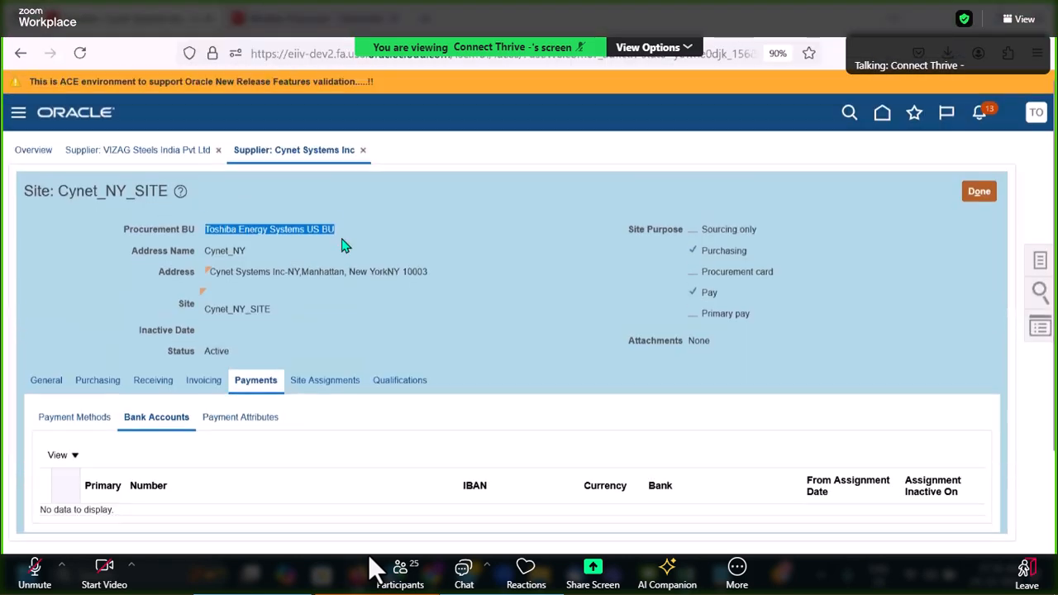
{"action": "left_click", "coordinate": [979, 191]}
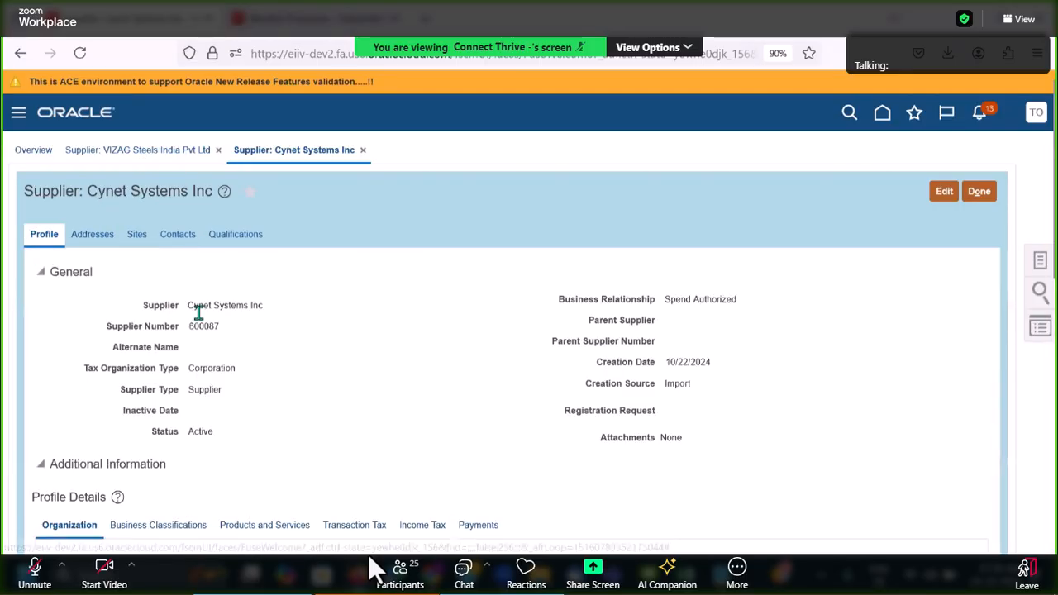
{"action": "double_click", "coordinate": [206, 327]}
{"action": "key", "text": "alt+Tab"}
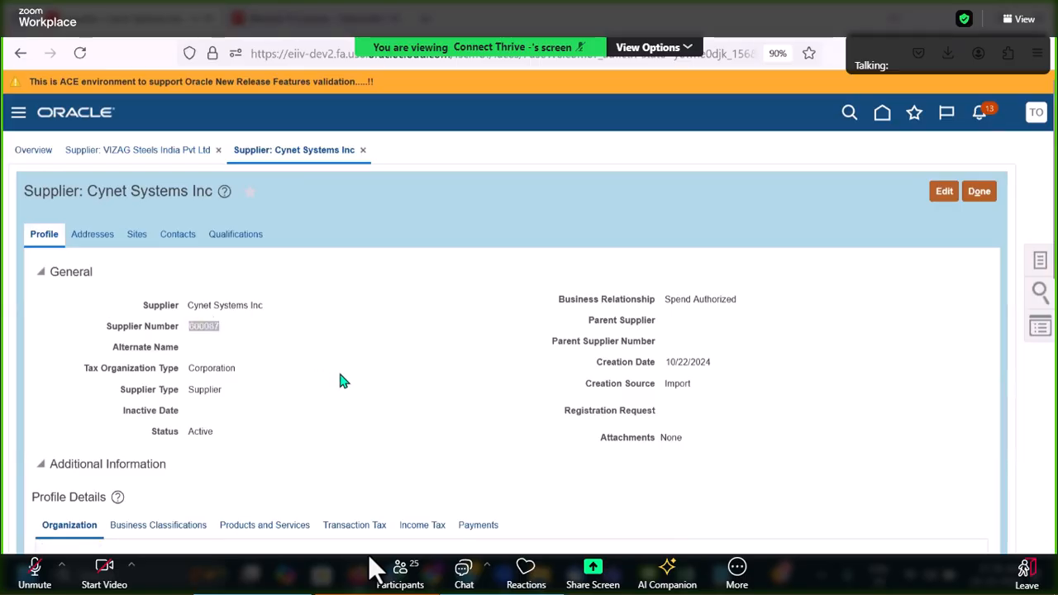
{"action": "left_click", "coordinate": [350, 316]}
{"action": "key", "text": "ctrl+v"}
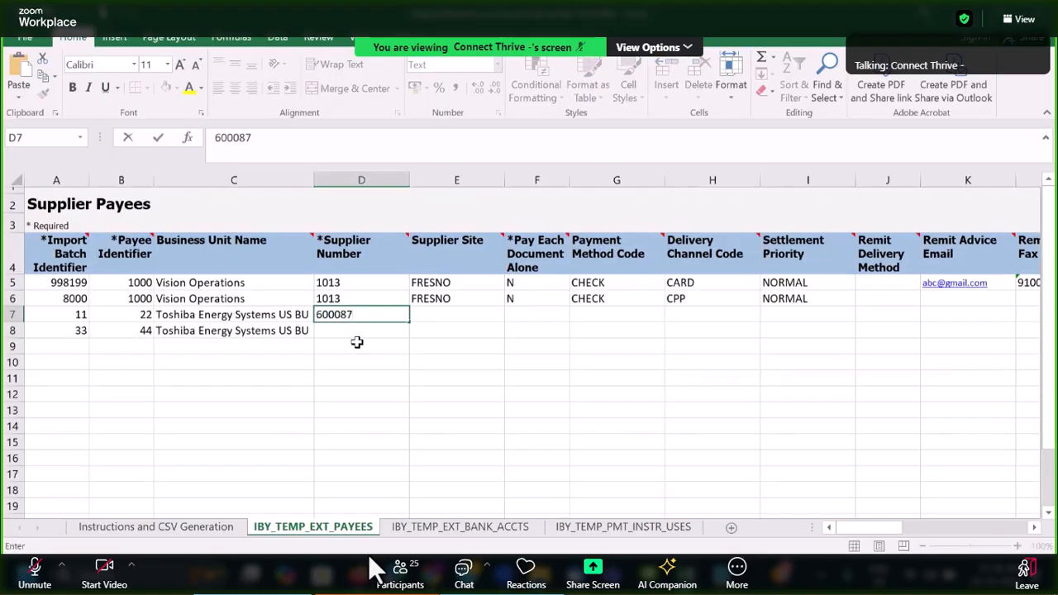
{"action": "key", "text": "Return"}
{"action": "key", "text": "Up"}
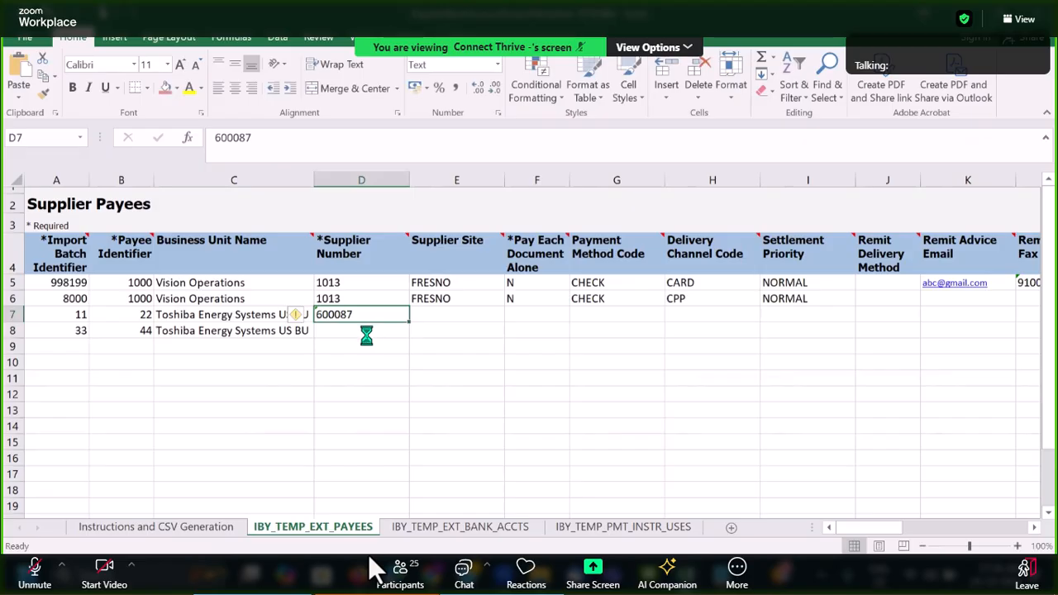
Copy row 7's supplier number into row 8 and remove the last digit of the copy.
{"action": "key", "text": "ctrl+c"}
{"action": "left_click", "coordinate": [368, 334]}
{"action": "key", "text": "ctrl+v"}
{"action": "double_click", "coordinate": [361, 331]}
{"action": "key", "text": "BackSpace"}
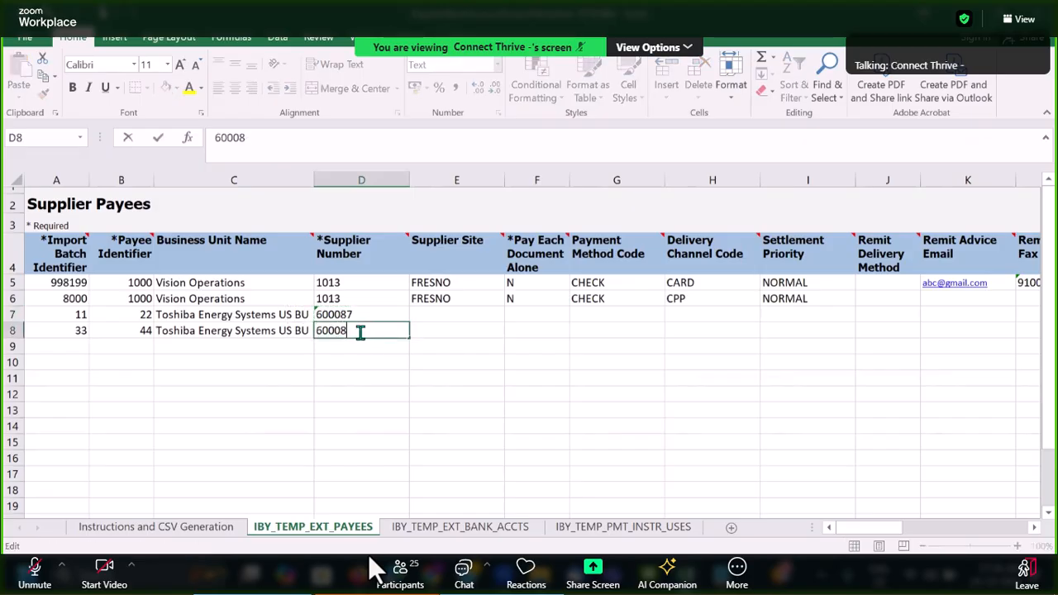
Complete the supplier number in D8 and check it against the VIZAG Steels India Pvt Ltd supplier profile in Oracle.
{"action": "type", "text": "8"}
{"action": "key", "text": "Tab"}
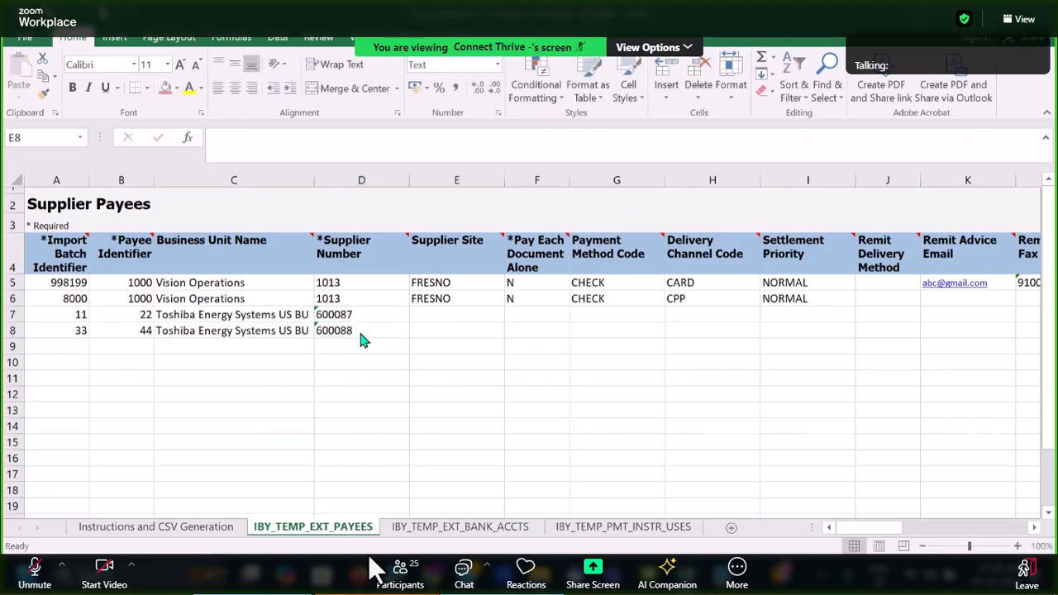
{"action": "key", "text": "alt+Tab"}
{"action": "left_click", "coordinate": [163, 172]}
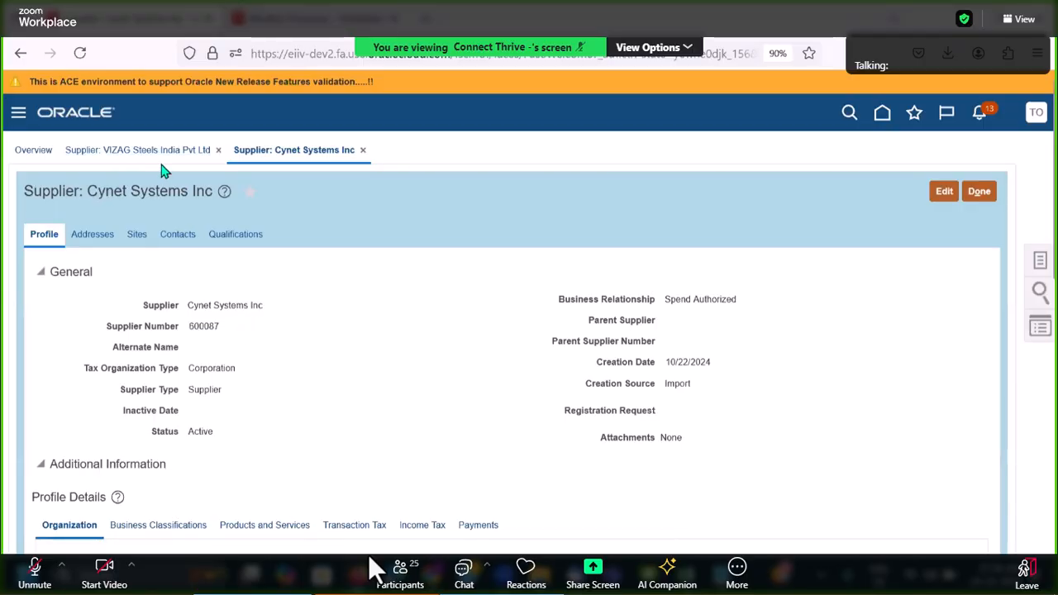
{"action": "left_click", "coordinate": [163, 165]}
{"action": "left_click", "coordinate": [54, 240]}
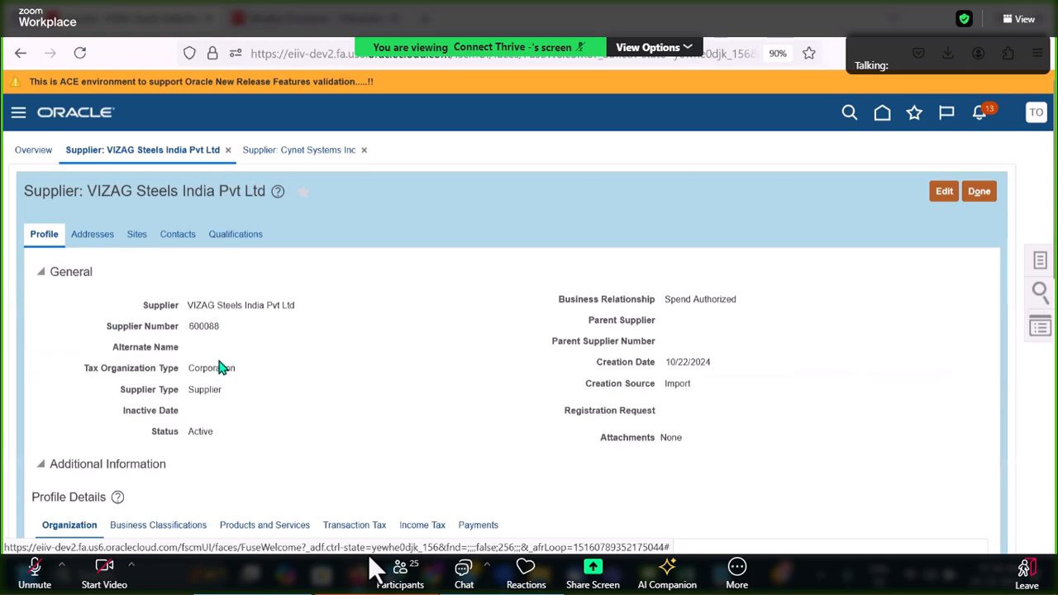
{"action": "key", "text": "alt+Tab"}
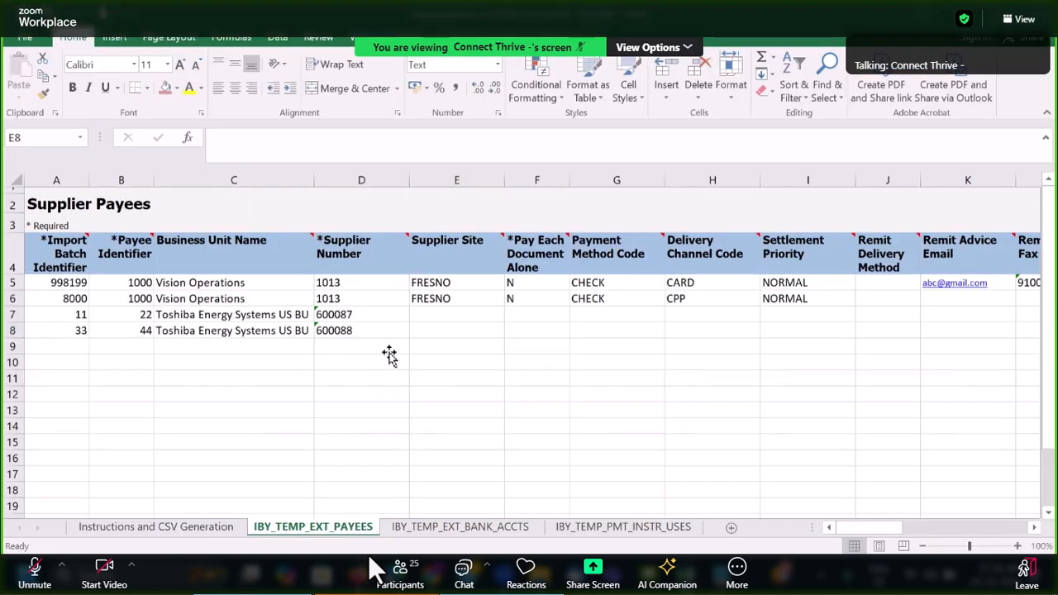
Copy the site name VIZAG Steels_DC_SITE from the supplier's sites in Oracle into the Supplier Site cell E8 of the payees sheet.
{"action": "key", "text": "alt+Tab"}
{"action": "double_click", "coordinate": [204, 325]}
{"action": "left_click", "coordinate": [146, 235]}
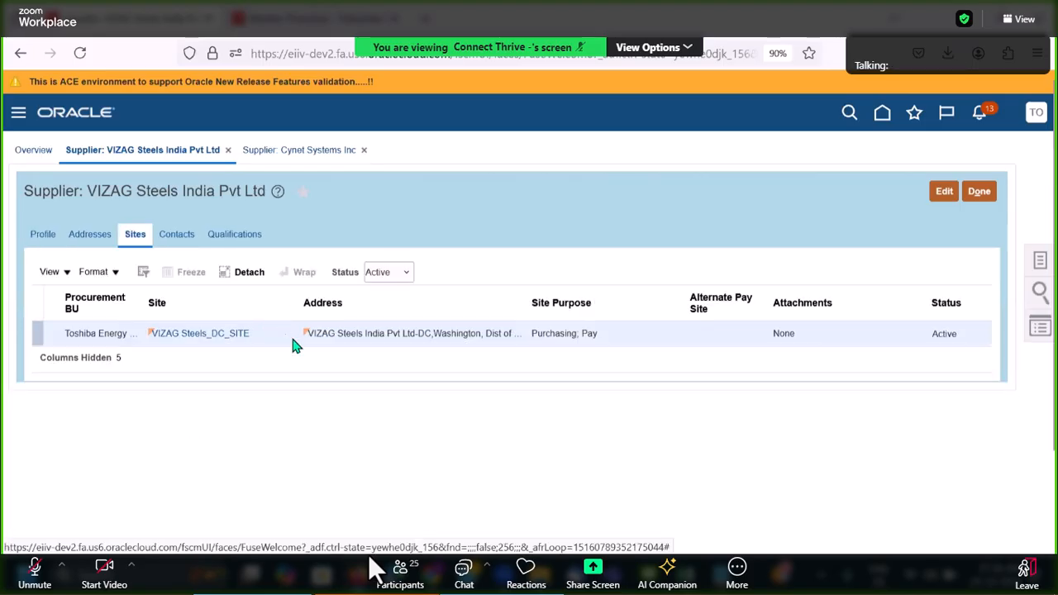
{"action": "left_click_drag", "start_coordinate": [273, 349], "coordinate": [163, 342]}
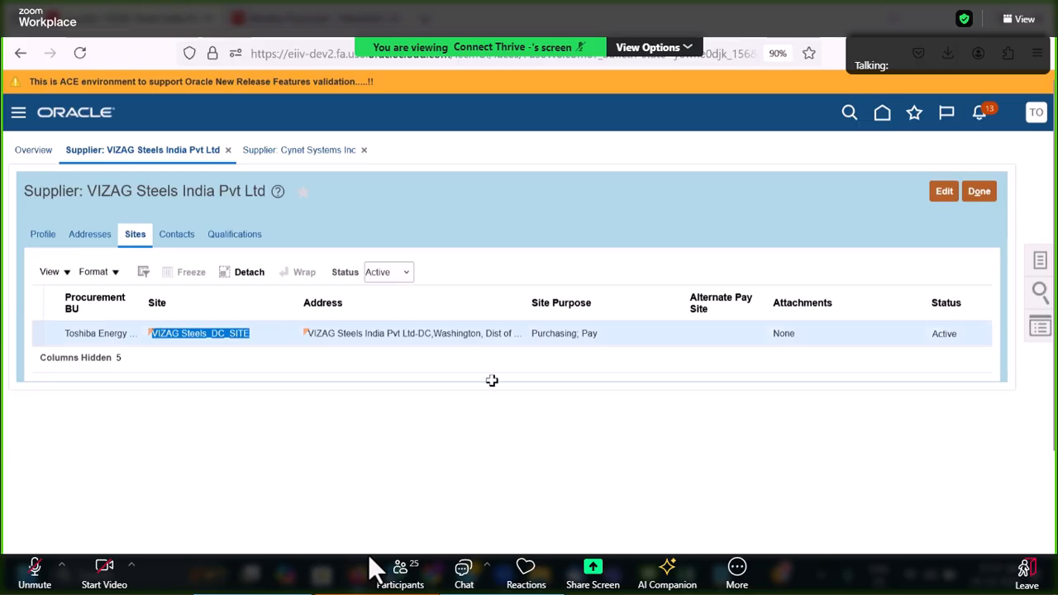
{"action": "key", "text": "alt+Tab"}
{"action": "double_click", "coordinate": [458, 339]}
{"action": "key", "text": "ctrl+v"}
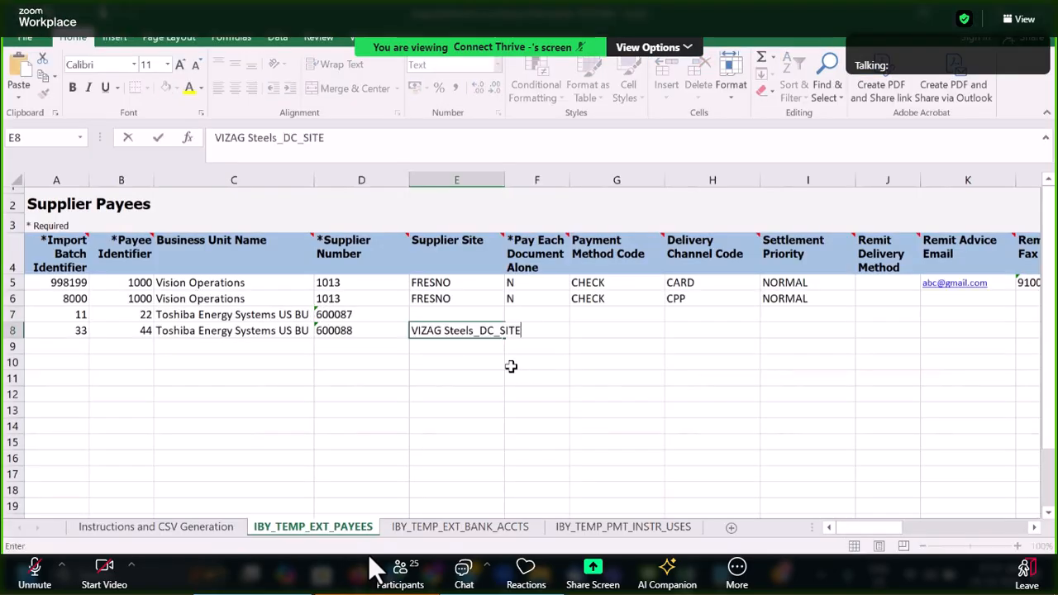
{"action": "key", "text": "Tab"}
Copy the site name Cynet_NY_SITE from the Cynet Systems Inc supplier record in Oracle into the Supplier Site cell E7.
{"action": "key", "text": "alt+Tab"}
{"action": "left_click", "coordinate": [253, 178]}
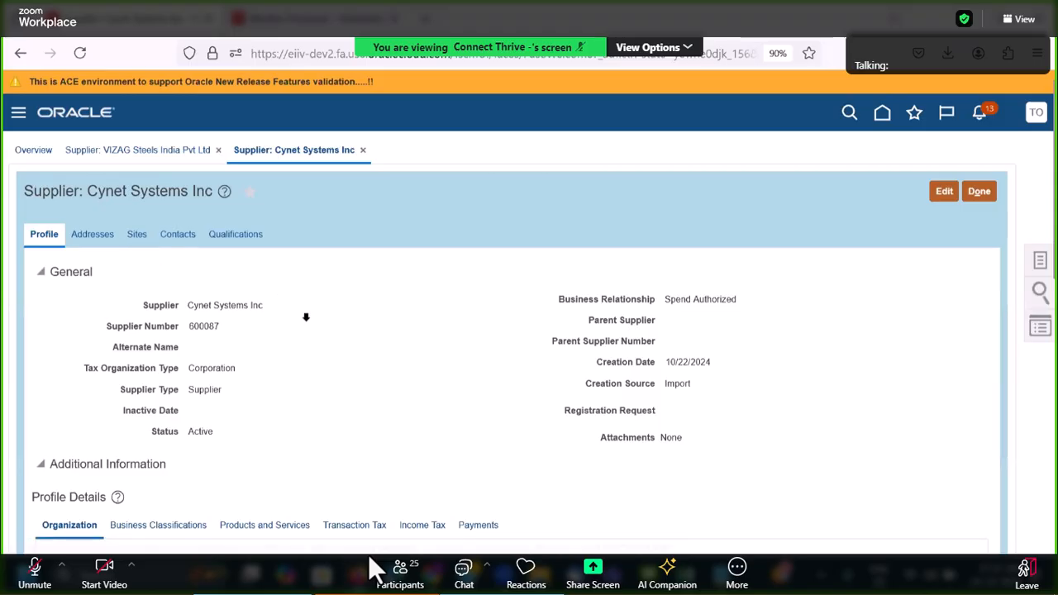
{"action": "double_click", "coordinate": [176, 334]}
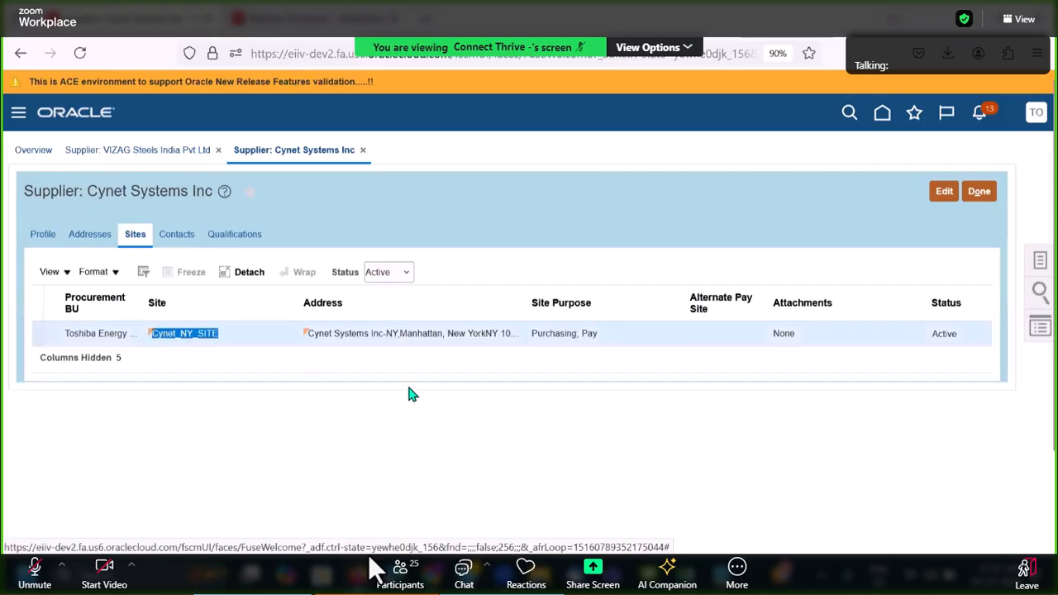
{"action": "key", "text": "alt+Tab"}
{"action": "left_click", "coordinate": [422, 321]}
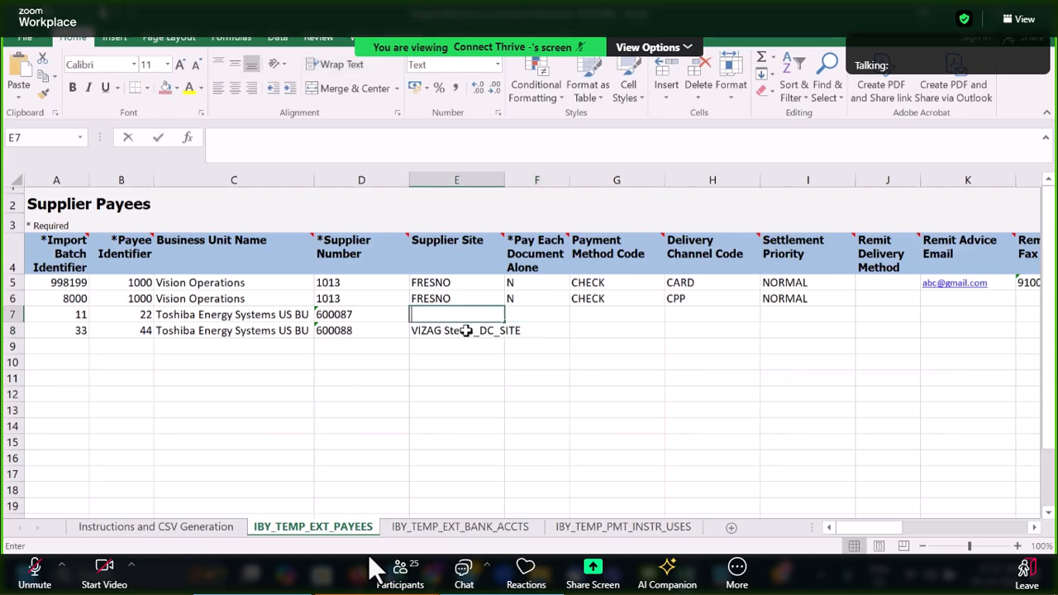
{"action": "key", "text": "ctrl+v"}
{"action": "key", "text": "Tab"}
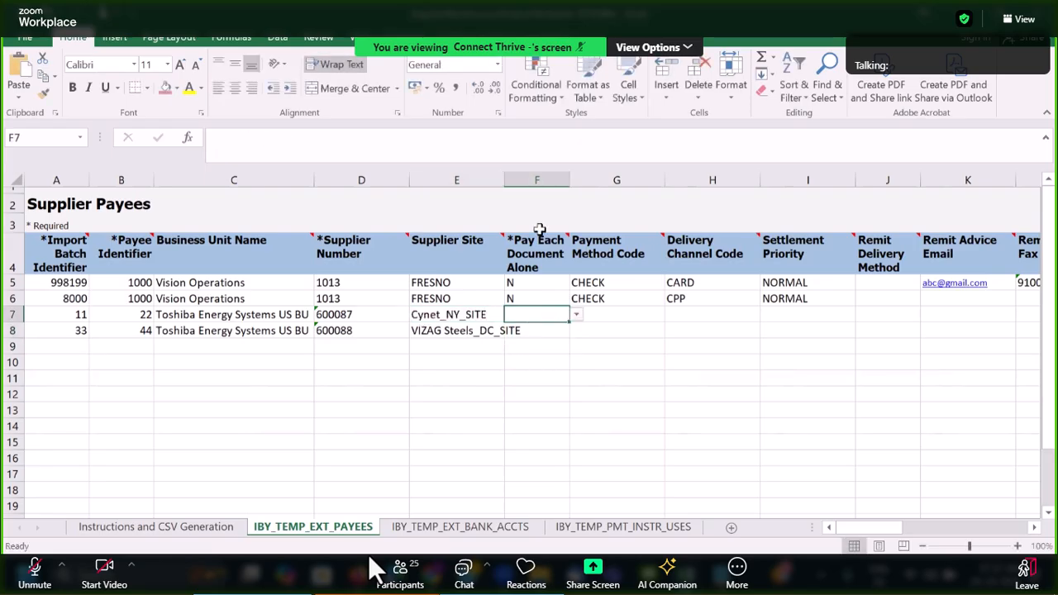
Fit the Supplier Site column to its contents and copy N from F6 into Pay Each Document Alone for rows 7 and 8.
{"action": "double_click", "coordinate": [506, 182]}
{"action": "left_click", "coordinate": [553, 300]}
{"action": "key", "text": "ctrl+c"}
{"action": "left_click", "coordinate": [551, 319]}
{"action": "key", "text": "ctrl+v"}
{"action": "left_click", "coordinate": [550, 333]}
{"action": "left_click", "coordinate": [550, 332]}
{"action": "left_click", "coordinate": [551, 331]}
{"action": "key", "text": "ctrl+v"}
Fill the Payment Method Code of rows 7 and 8 with CHECK and clear both cells again.
{"action": "left_click", "coordinate": [639, 312]}
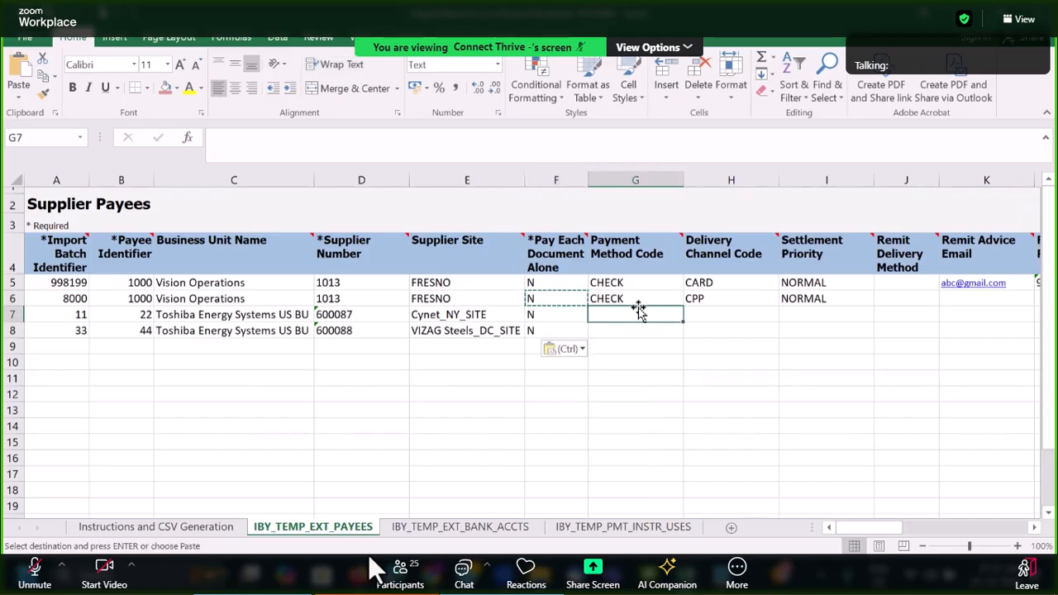
{"action": "left_click", "coordinate": [634, 298]}
{"action": "left_click", "coordinate": [613, 315]}
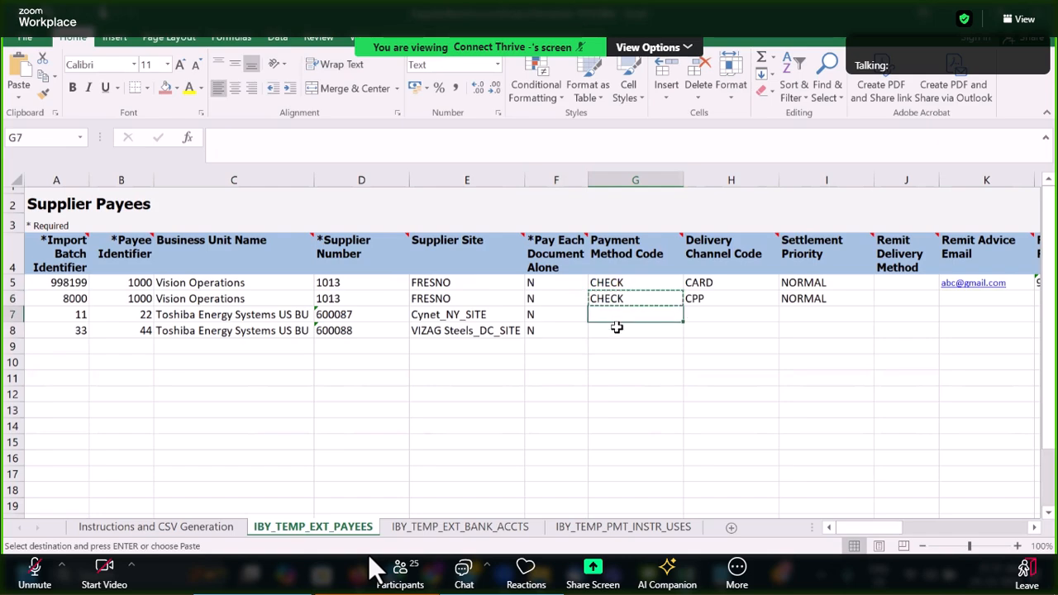
{"action": "key", "text": "ctrl+v"}
{"action": "left_click", "coordinate": [613, 331]}
{"action": "key", "text": "ctrl+v"}
{"action": "key", "text": "Up"}
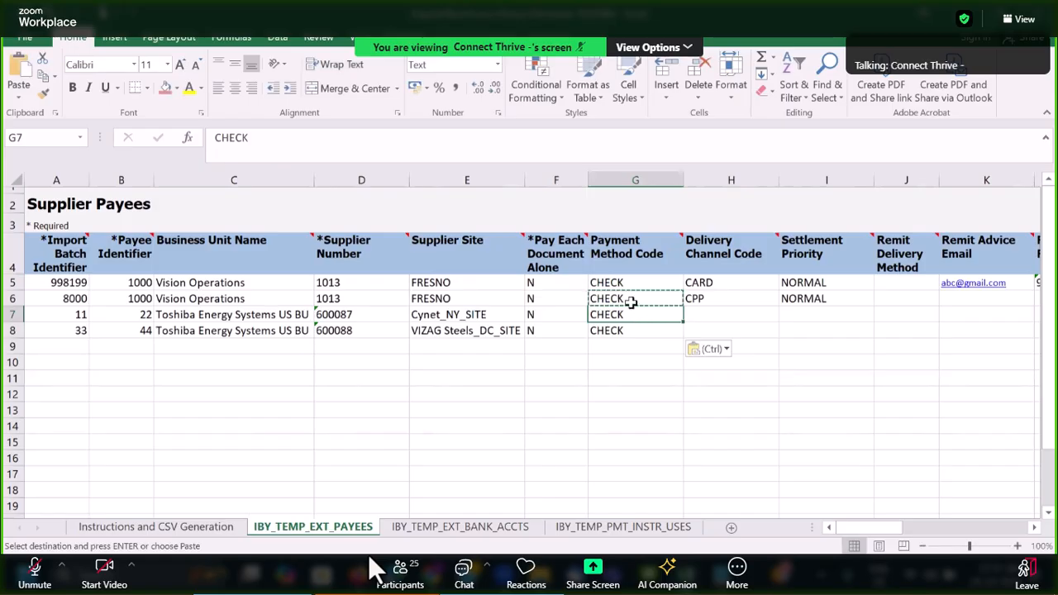
{"action": "left_click_drag", "start_coordinate": [628, 319], "coordinate": [626, 328]}
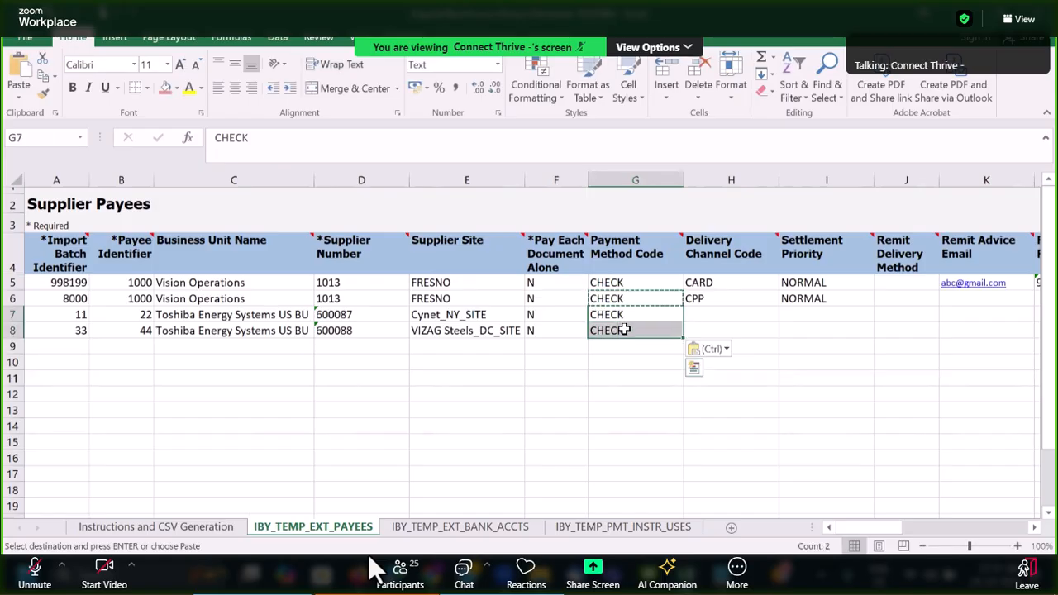
{"action": "key", "text": "Delete"}
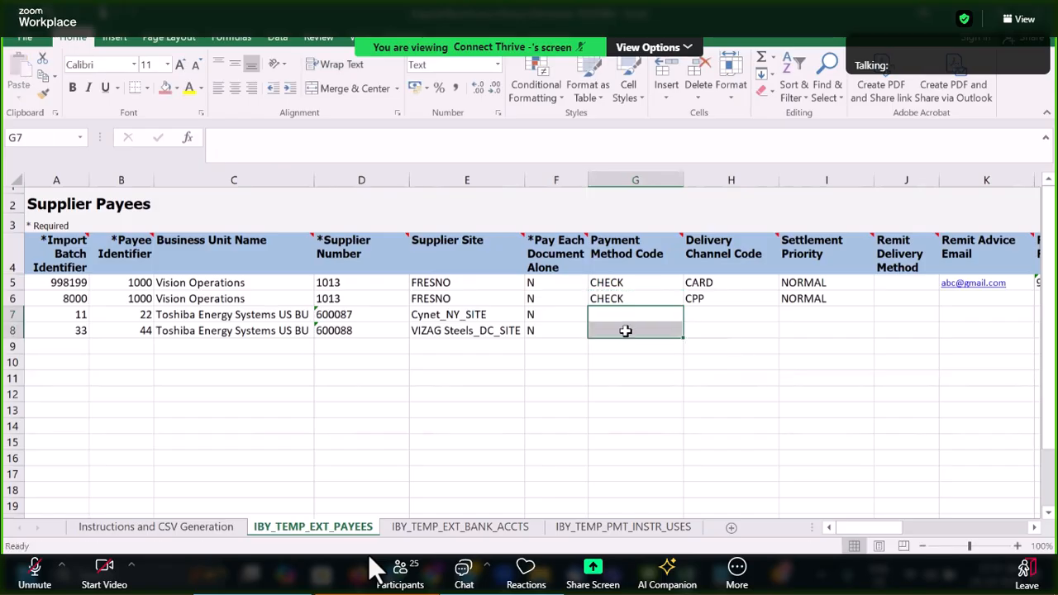
Review the optional payee columns in row 7, from Delivery Channel Code through Bank Charge Bearer Code.
{"action": "left_click", "coordinate": [728, 317]}
{"action": "key", "text": "Tab"}
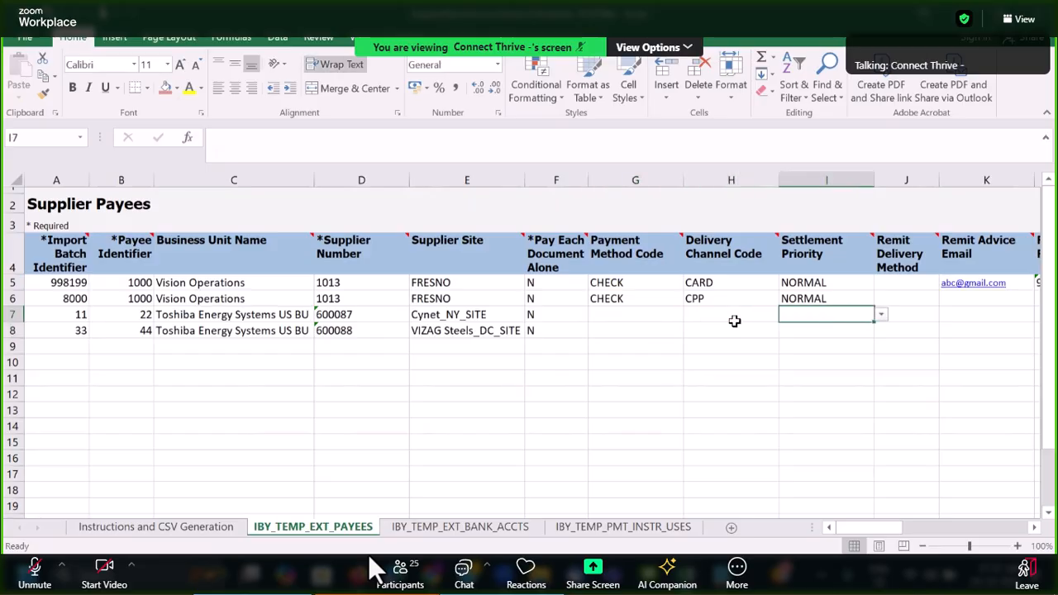
{"action": "key", "text": "Tab"}
{"action": "key", "text": "Tab"}
{"action": "key", "text": "Tab"}
{"action": "key", "text": "Tab"}
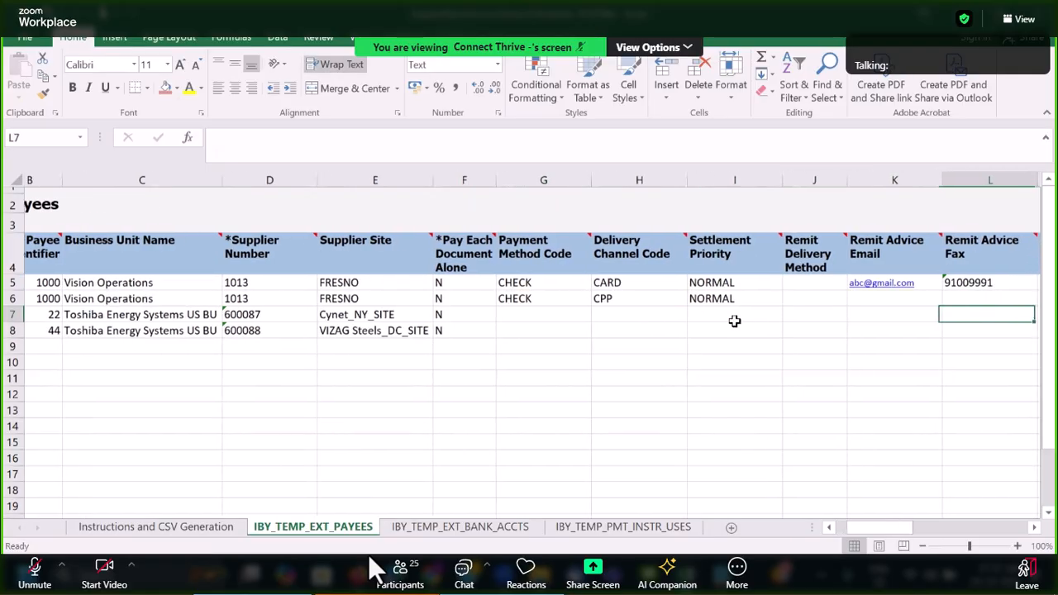
{"action": "key", "text": "Tab"}
{"action": "key", "text": "Tab"}
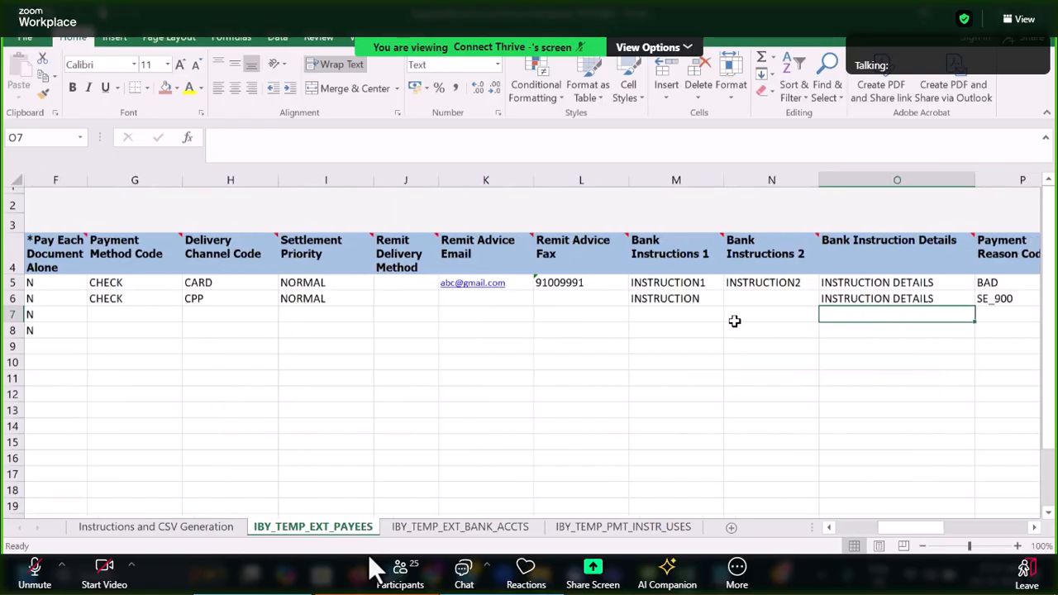
{"action": "left_click", "coordinate": [655, 316]}
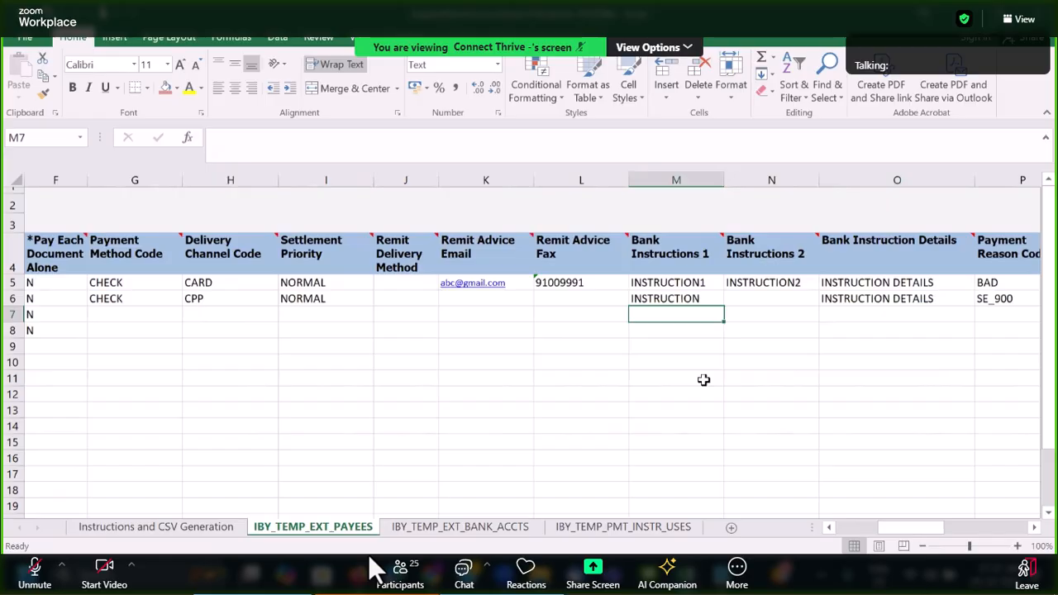
{"action": "key", "text": "Tab"}
{"action": "key", "text": "Tab"}
{"action": "key", "text": "Tab"}
{"action": "key", "text": "Tab"}
{"action": "key", "text": "Tab"}
{"action": "key", "text": "Tab"}
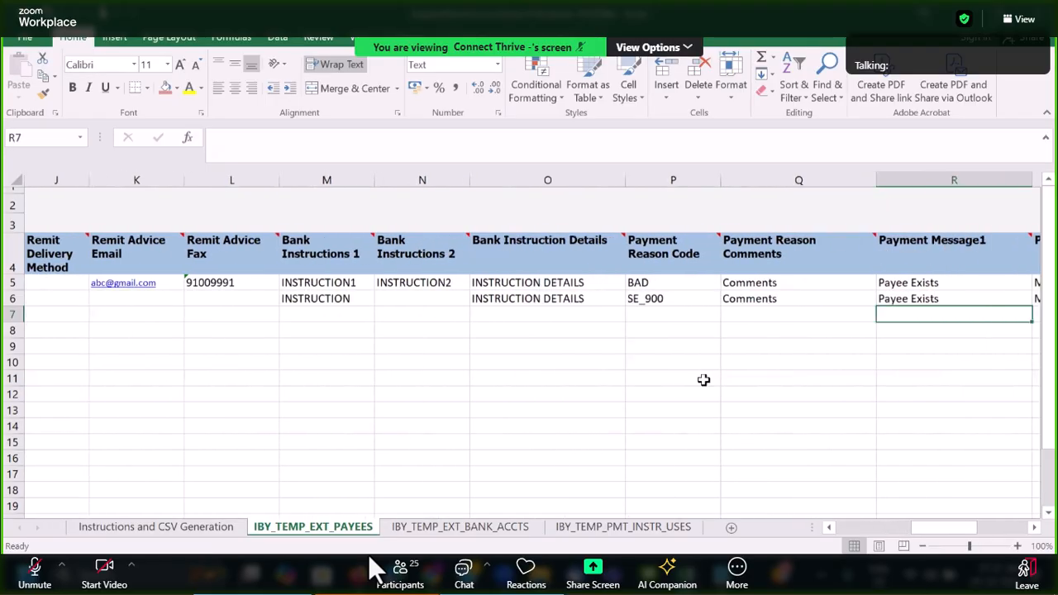
{"action": "key", "text": "Tab"}
{"action": "key", "text": "Tab"}
{"action": "key", "text": "Tab"}
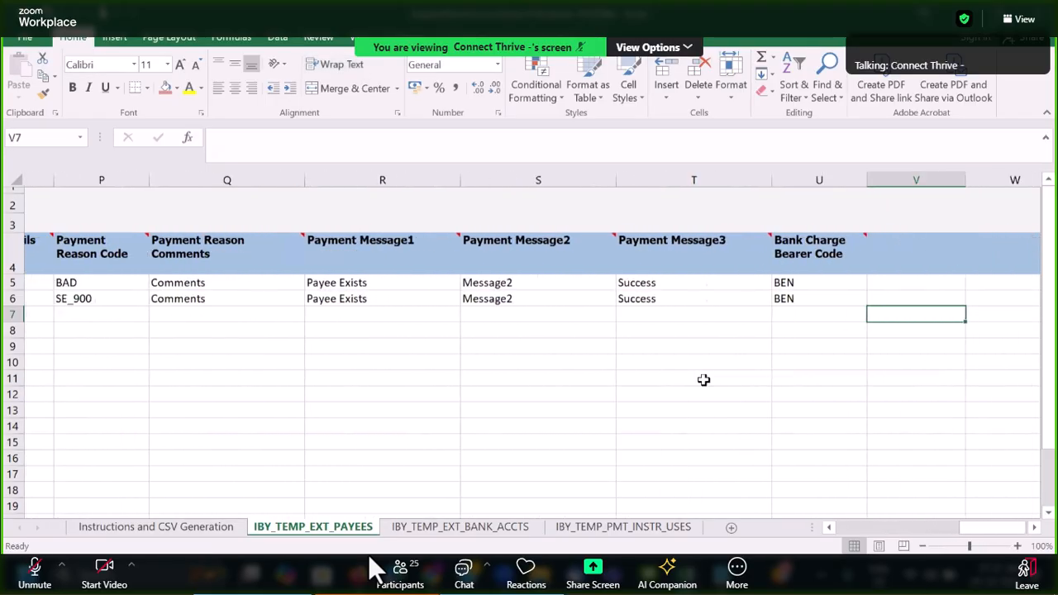
{"action": "key", "text": "Left"}
{"action": "key", "text": "Left"}
{"action": "key", "text": "Left"}
{"action": "key", "text": "Left"}
{"action": "key", "text": "Left"}
{"action": "key", "text": "Left"}
{"action": "key", "text": "Left"}
{"action": "key", "text": "Left"}
{"action": "key", "text": "Left"}
{"action": "key", "text": "Left"}
{"action": "key", "text": "Left"}
{"action": "key", "text": "Left"}
{"action": "key", "text": "Left"}
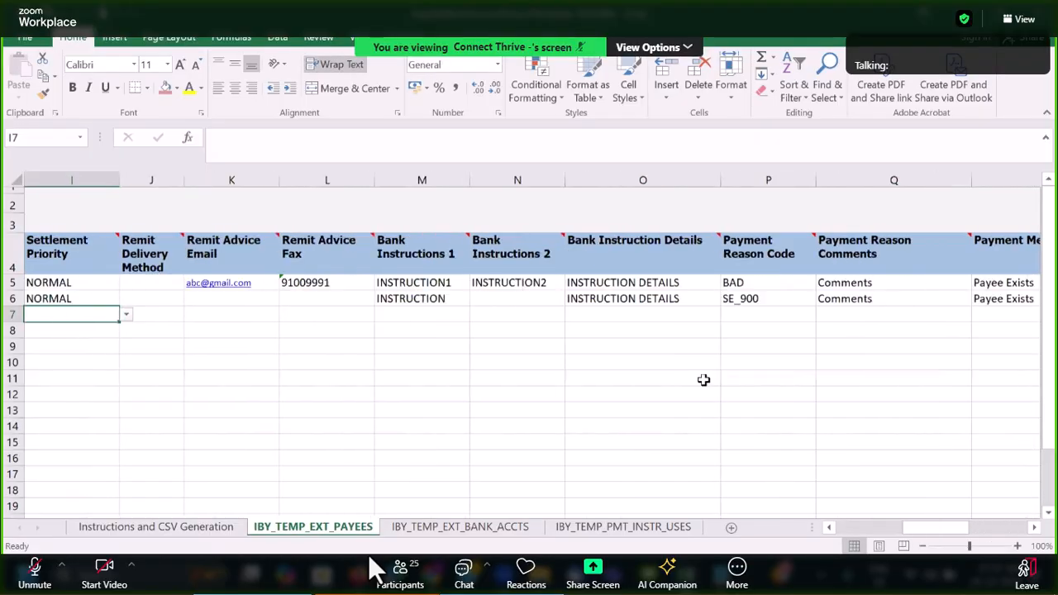
{"action": "key", "text": "Right"}
{"action": "key", "text": "Right"}
{"action": "key", "text": "Right"}
{"action": "key", "text": "Right"}
{"action": "key", "text": "Left"}
{"action": "key", "text": "Right"}
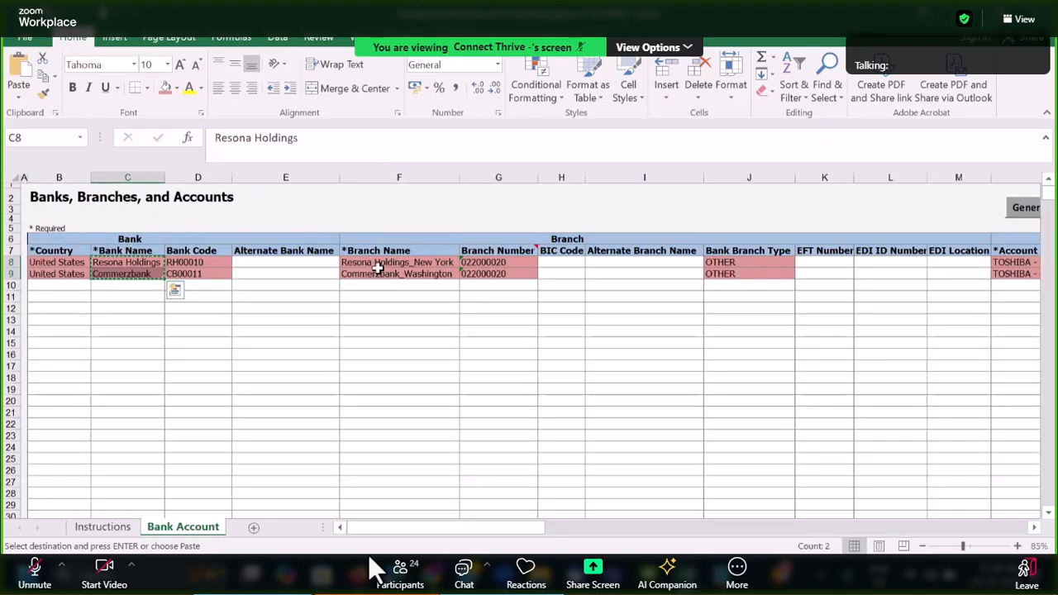
Enter the branch names Resona Holdings_New York and Commerzbank_Washington from the bank workbook in E7:E8 of the supplier bank accounts sheet.
{"action": "key", "text": "alt+Tab"}
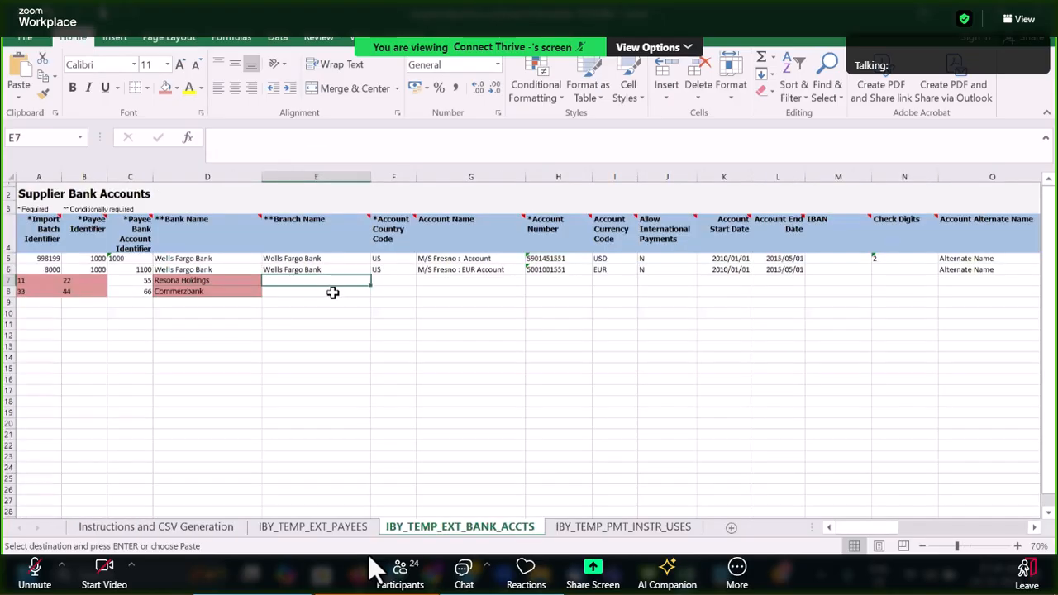
{"action": "type", "text": "Resona Holdings_New York Commerzbank_Washington"}
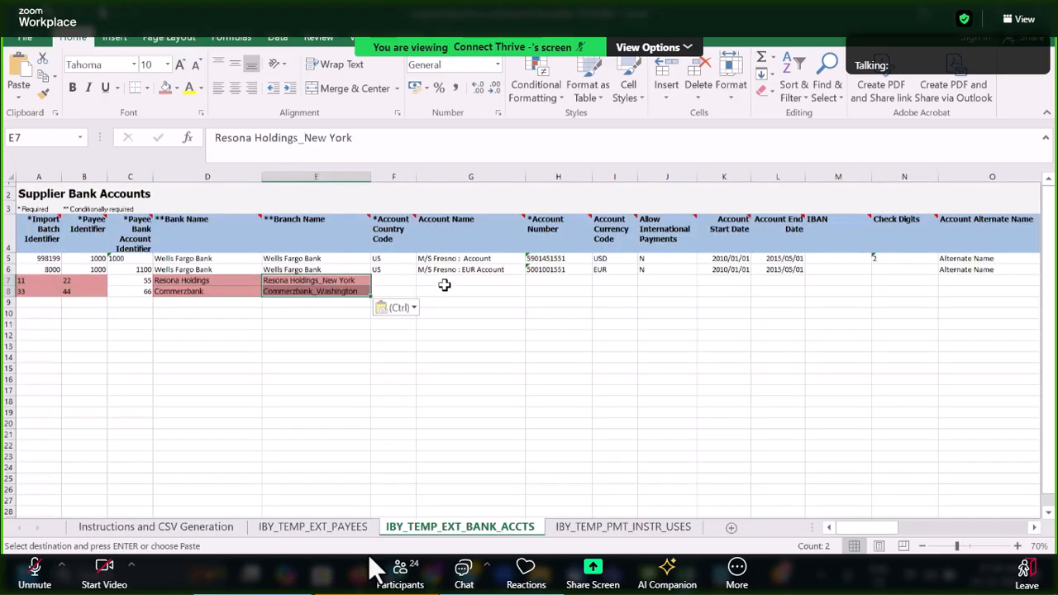
{"action": "left_click", "coordinate": [445, 286]}
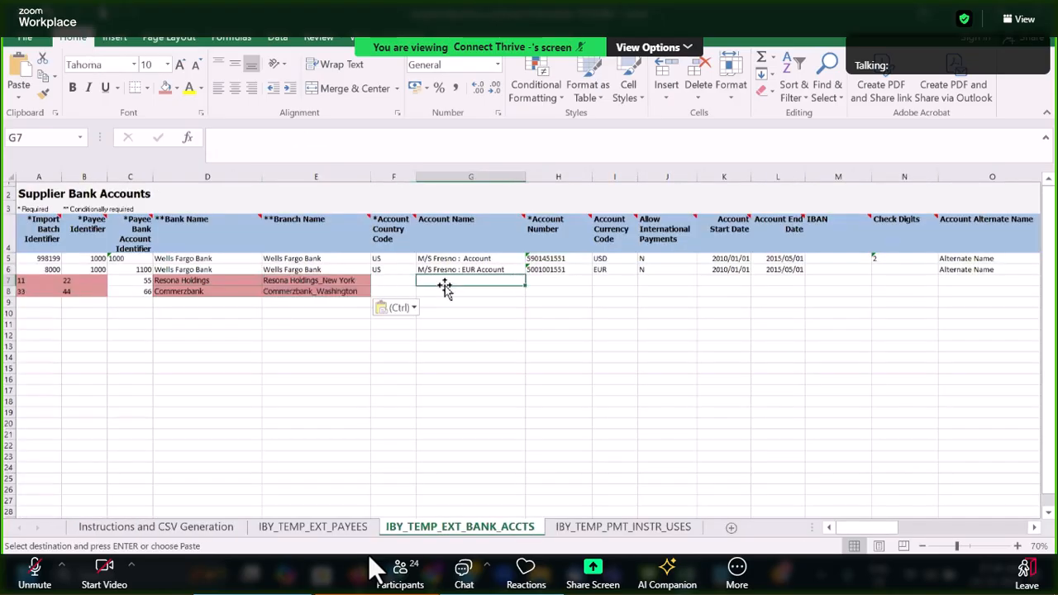
Copy the account country code US from F6 into F7 and F8.
{"action": "left_click", "coordinate": [397, 273]}
{"action": "key", "text": "ctrl+c"}
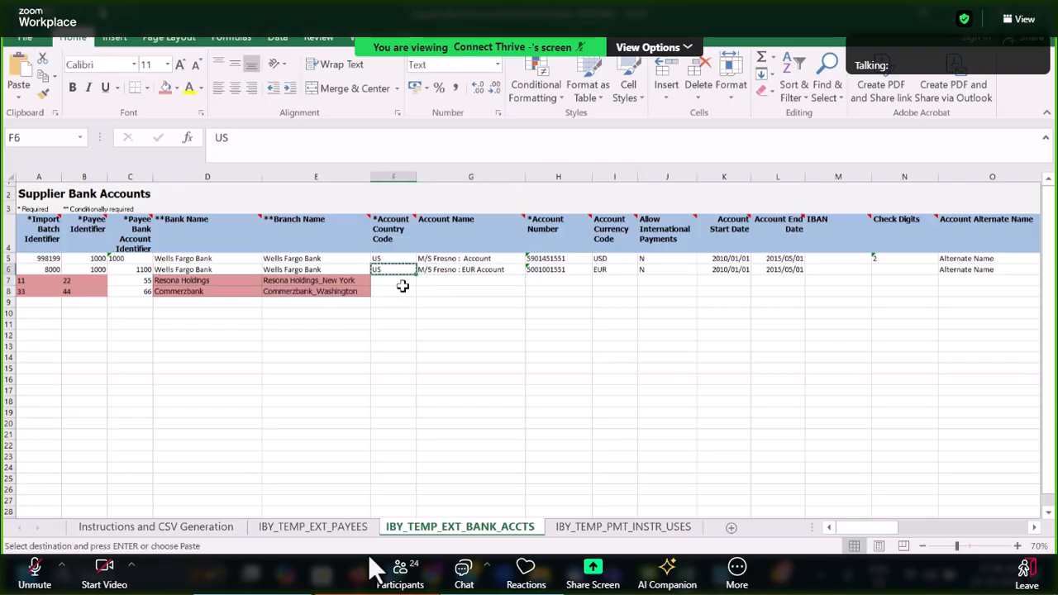
{"action": "left_click", "coordinate": [403, 284]}
{"action": "key", "text": "ctrl+v"}
{"action": "left_click", "coordinate": [397, 292]}
{"action": "key", "text": "ctrl+v"}
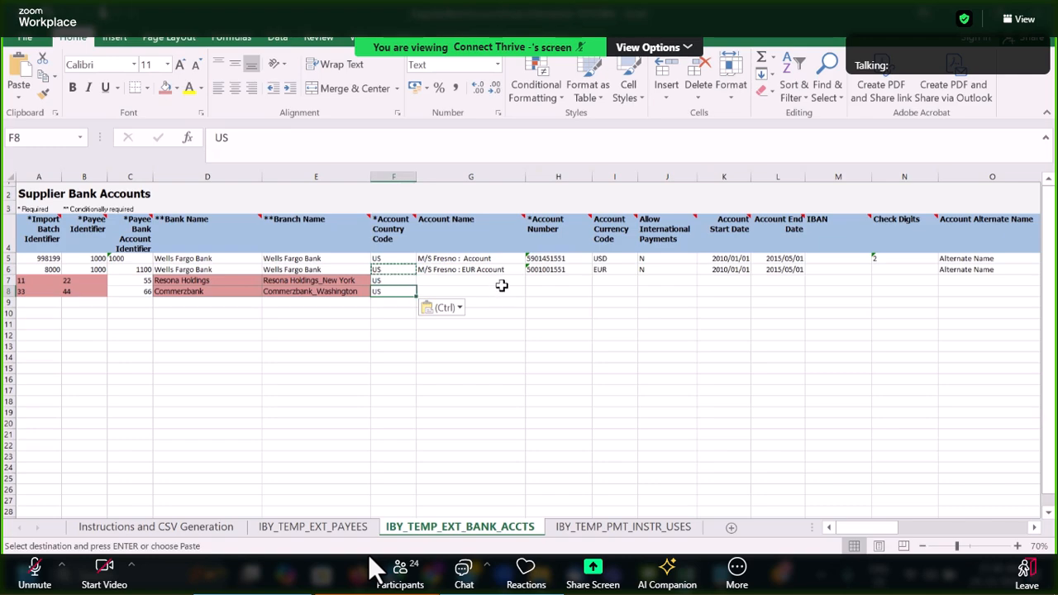
Copy the supplier names Cynet Systems Inc and VIZAG Steels India Pvt Ltd from the supplier sites workbook into Account Name cells G7:G8.
{"action": "left_click", "coordinate": [501, 282]}
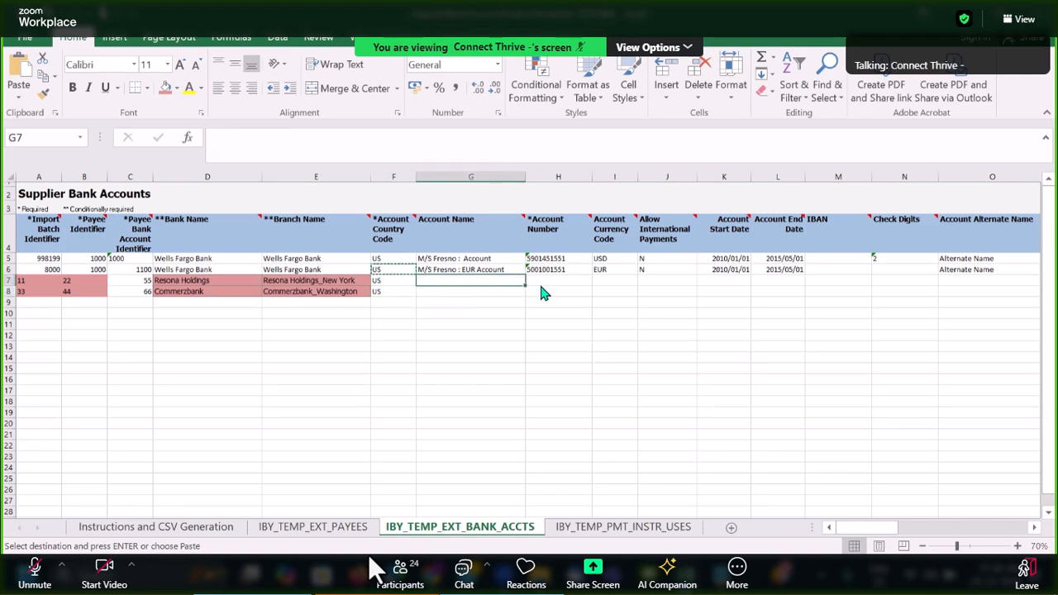
{"action": "key", "text": "alt+Tab"}
{"action": "key", "text": "alt+Tab"}
{"action": "key", "text": "alt+Tab"}
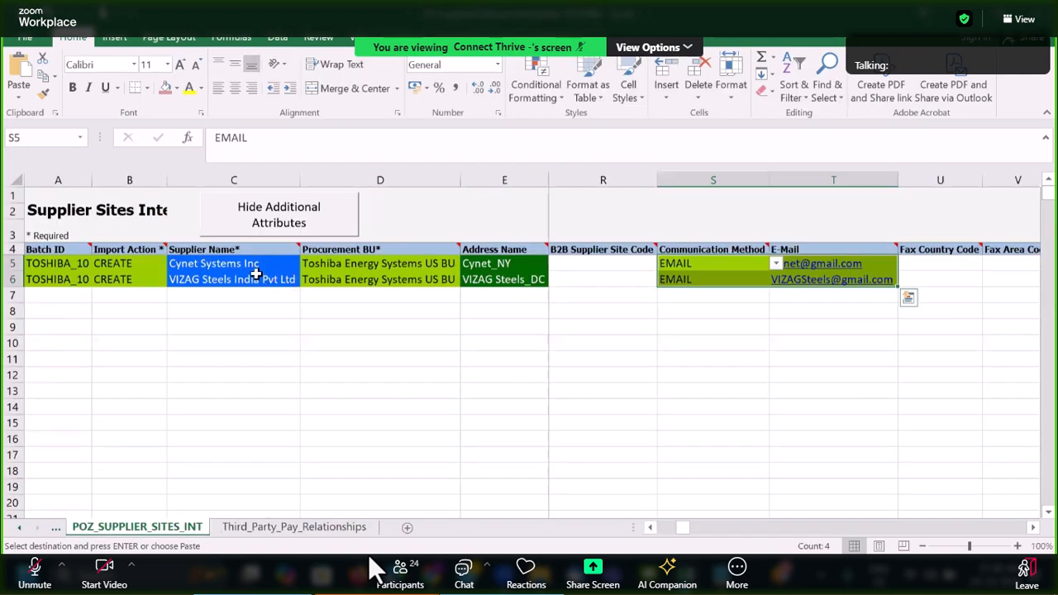
{"action": "key", "text": "ctrl+c"}
{"action": "key", "text": "alt+Tab"}
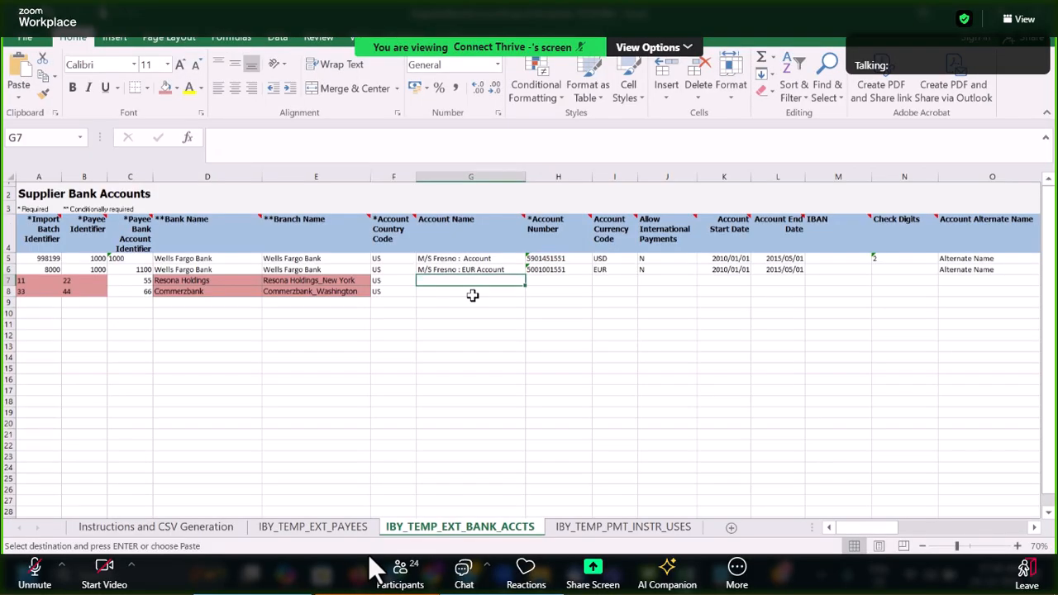
{"action": "key", "text": "ctrl+v"}
Copy both sample account numbers from H5:H6 into H7:H8 and append two extra digits to each.
{"action": "left_click", "coordinate": [548, 283]}
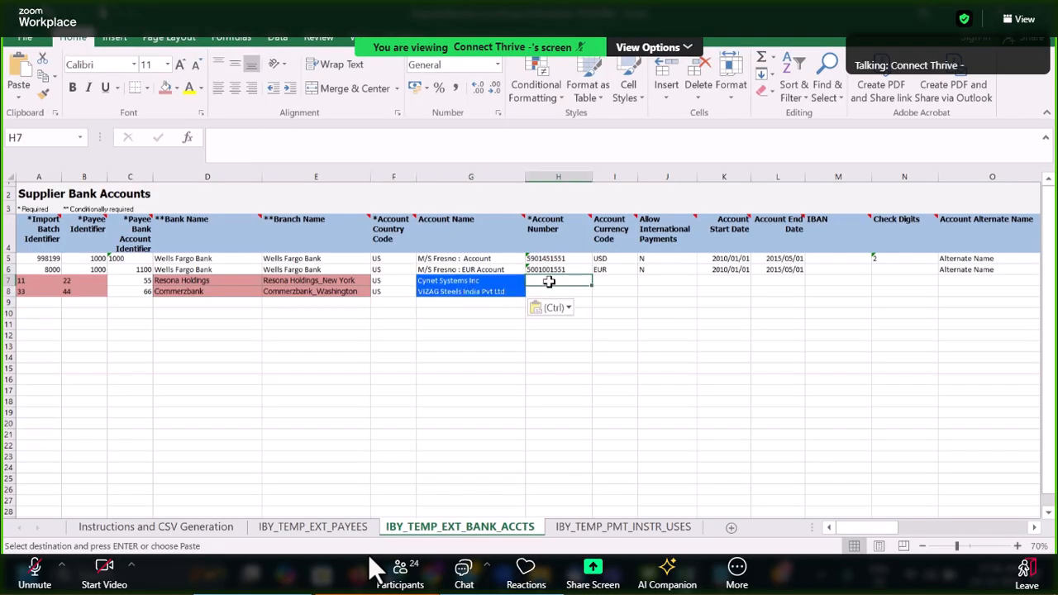
{"action": "left_click_drag", "start_coordinate": [546, 258], "coordinate": [546, 269]}
{"action": "key", "text": "ctrl+c"}
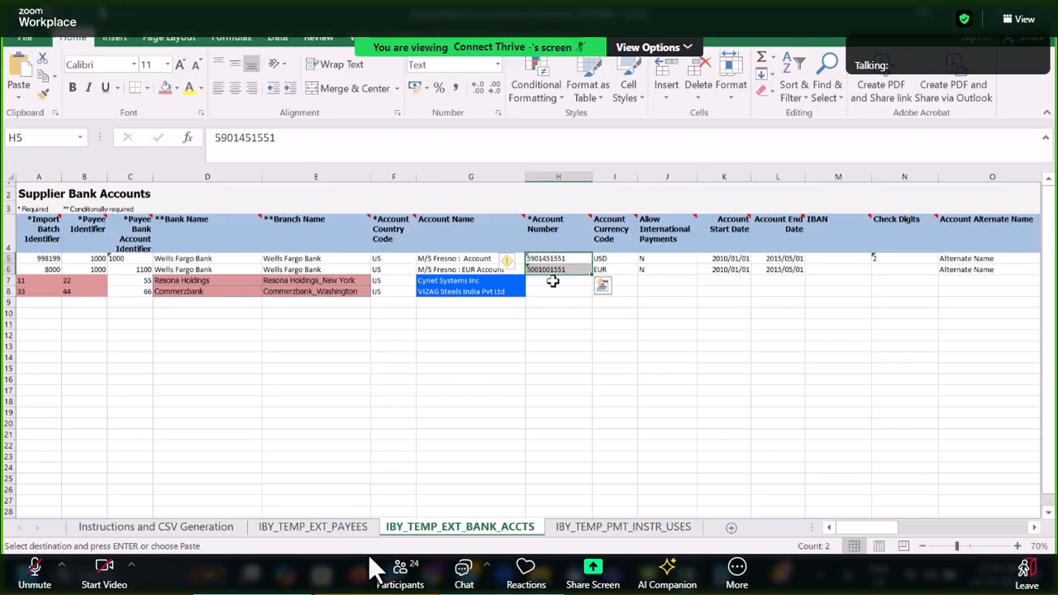
{"action": "left_click", "coordinate": [552, 282]}
{"action": "key", "text": "ctrl+v"}
{"action": "double_click", "coordinate": [574, 282]}
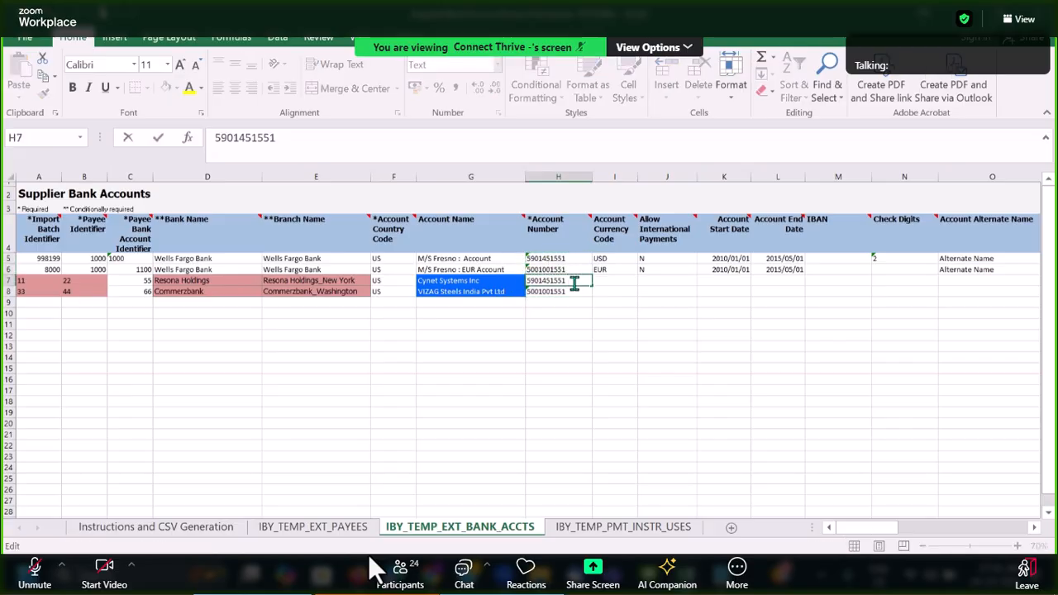
{"action": "type", "text": "44"}
{"action": "double_click", "coordinate": [574, 292]}
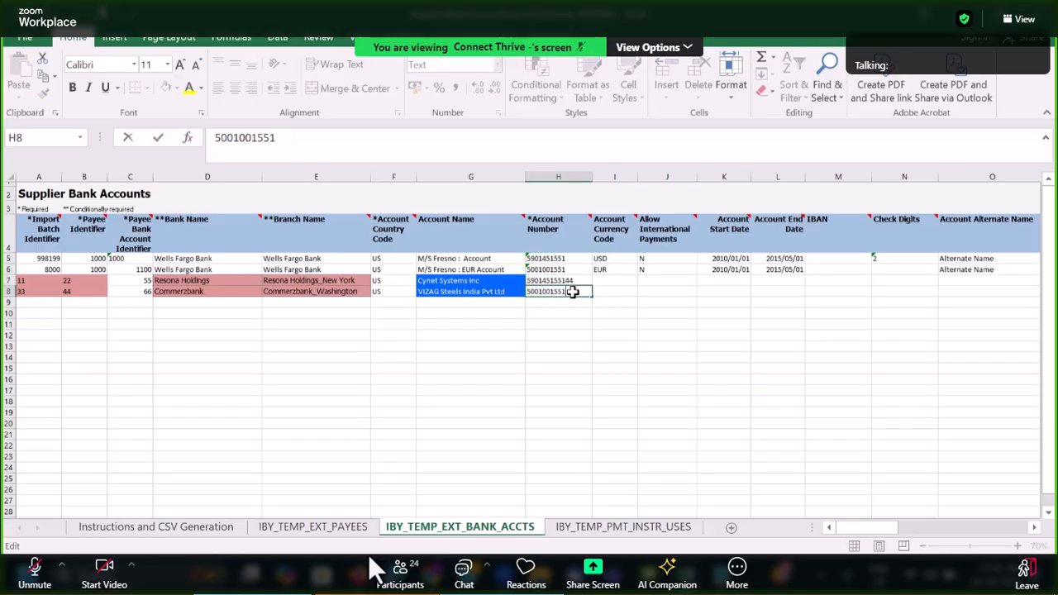
{"action": "type", "text": "55"}
Copy the account currency code USD from I5 into I7:I8.
{"action": "left_click", "coordinate": [610, 282]}
{"action": "left_click_drag", "start_coordinate": [610, 258], "coordinate": [609, 269]}
{"action": "key", "text": "ctrl+c"}
{"action": "left_click", "coordinate": [609, 280]}
{"action": "key", "text": "ctrl+v"}
Set Allow International Payments to Y in J7 and copy it to J8.
{"action": "left_click", "coordinate": [672, 281]}
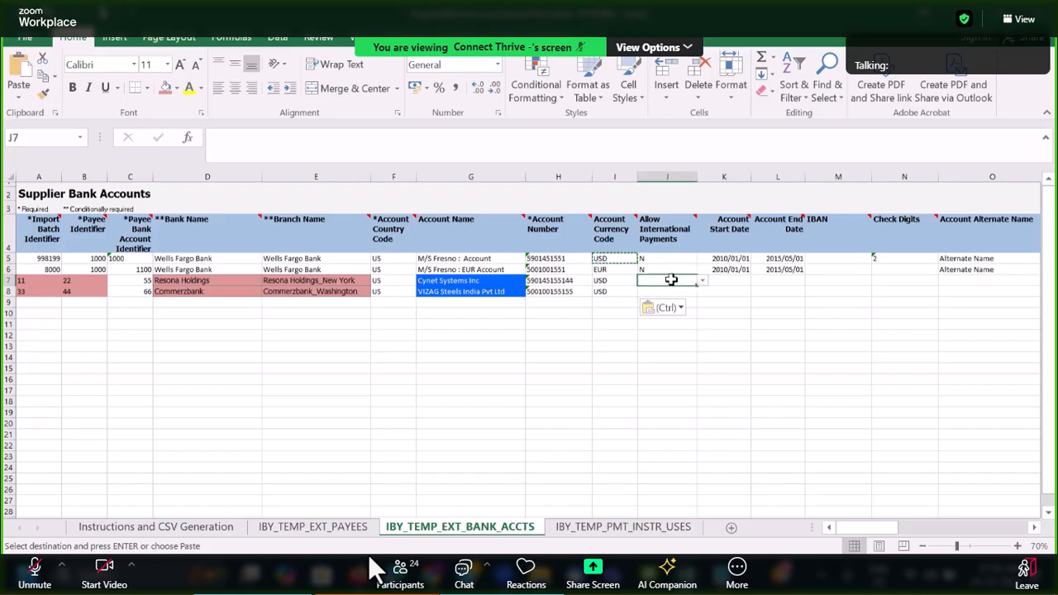
{"action": "left_click", "coordinate": [702, 281]}
{"action": "left_click", "coordinate": [699, 290]}
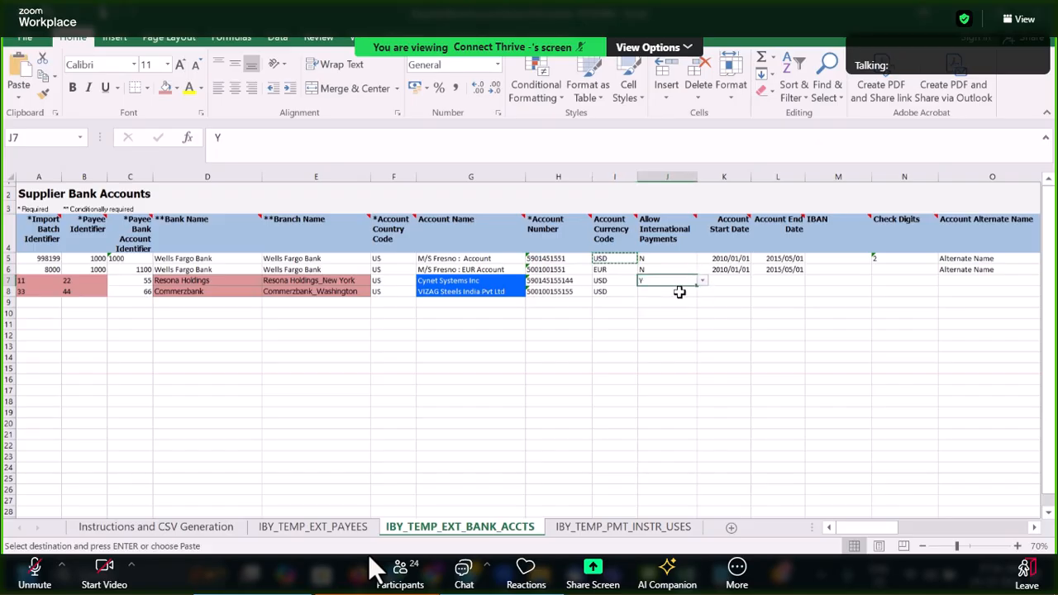
{"action": "key", "text": "ctrl+c"}
{"action": "left_click", "coordinate": [667, 291]}
{"action": "key", "text": "ctrl+v"}
Copy the account start date 2010/01/01 from K5:K6 into K7:K8.
{"action": "left_click", "coordinate": [733, 292]}
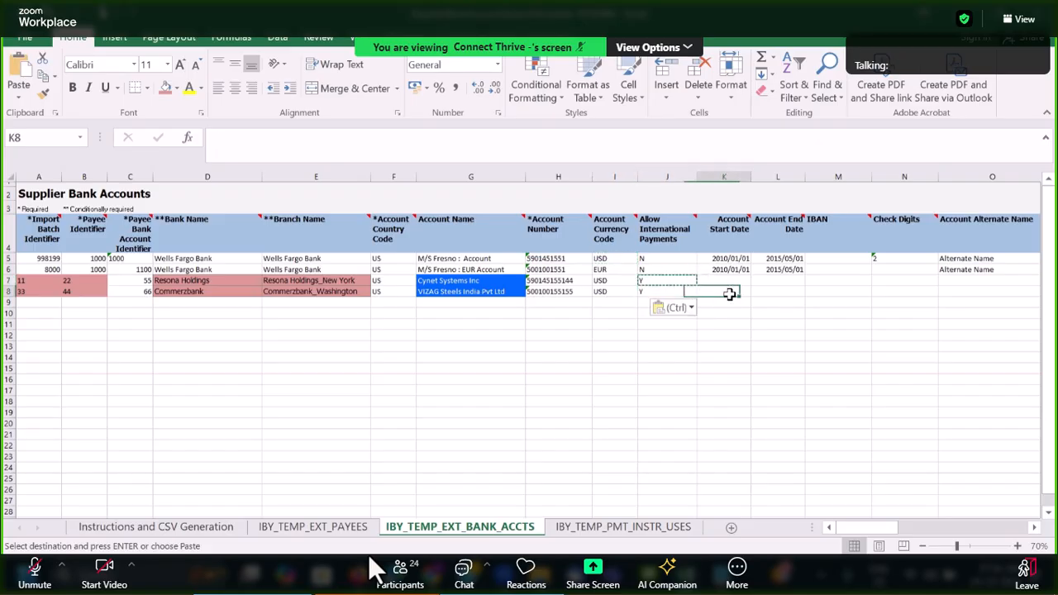
{"action": "left_click", "coordinate": [724, 269]}
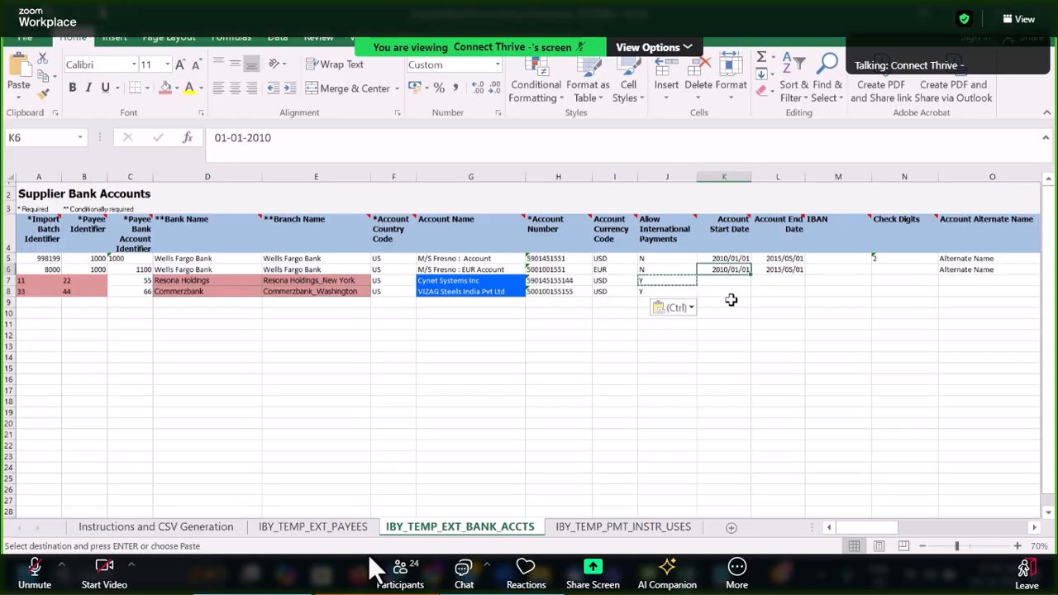
{"action": "left_click_drag", "start_coordinate": [717, 260], "coordinate": [733, 292]}
{"action": "key", "text": "ctrl+c"}
{"action": "key", "text": "ctrl+v"}
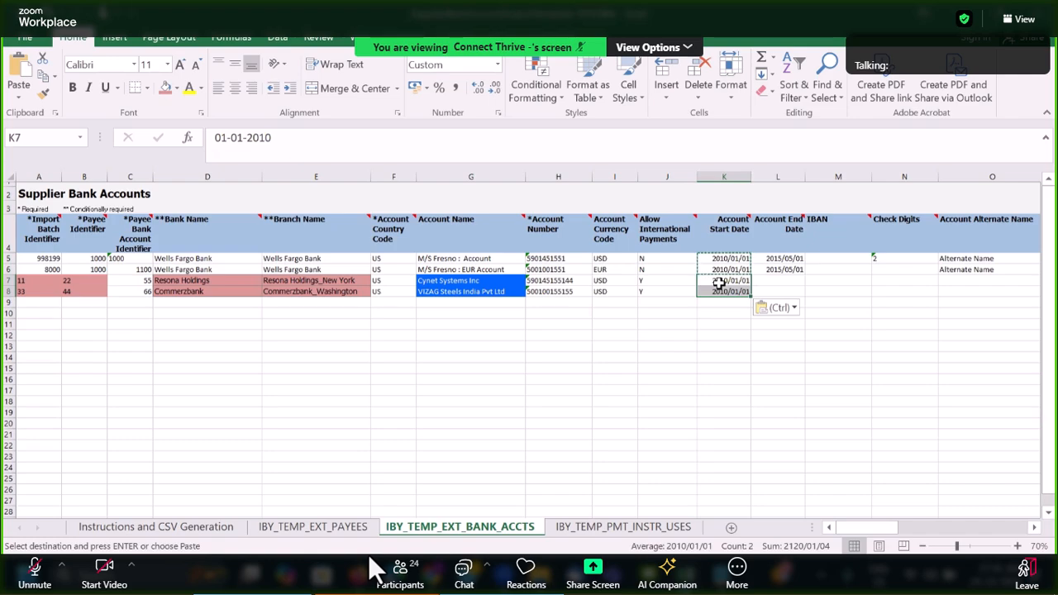
Leave the end date, IBAN and check digits blank, and copy the account names from G7:G8 into Account Alternate Name cells O7:O8.
{"action": "left_click", "coordinate": [787, 281]}
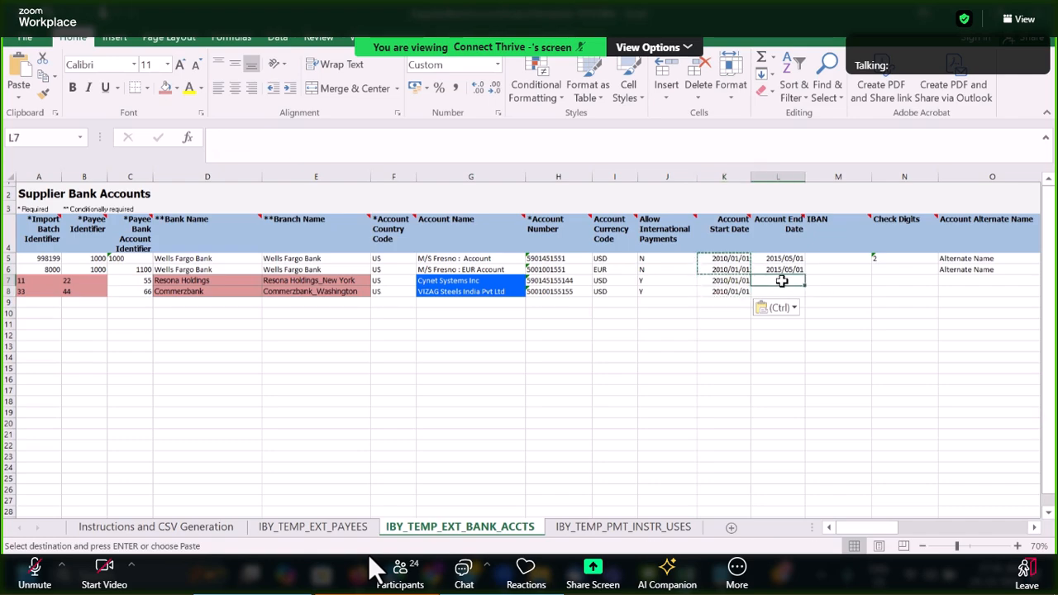
{"action": "key", "text": "Right"}
{"action": "key", "text": "Right"}
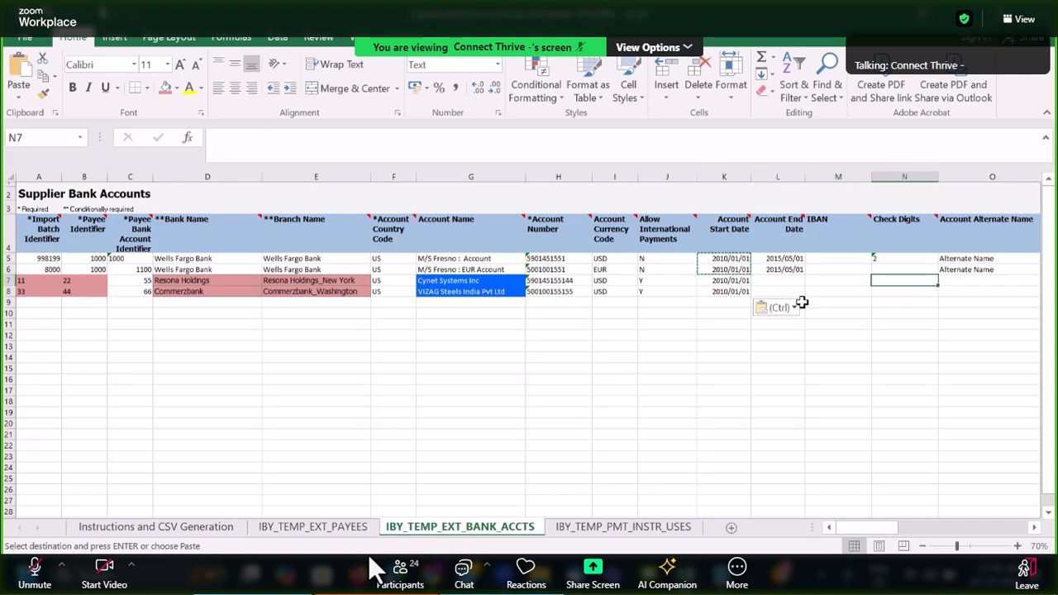
{"action": "key", "text": "Right"}
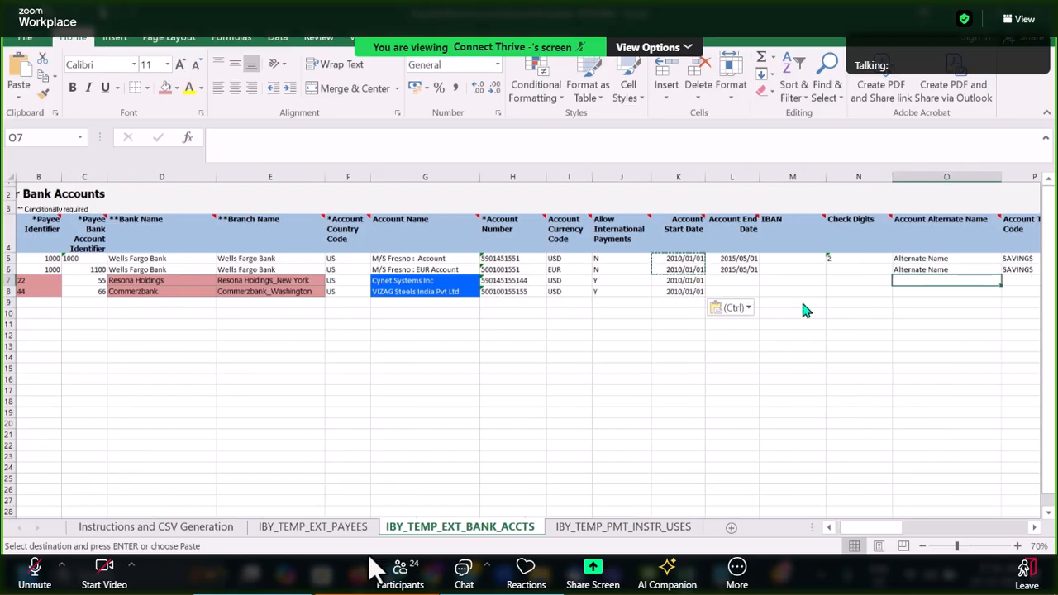
{"action": "left_click_drag", "start_coordinate": [468, 293], "coordinate": [441, 284]}
{"action": "key", "text": "ctrl+c"}
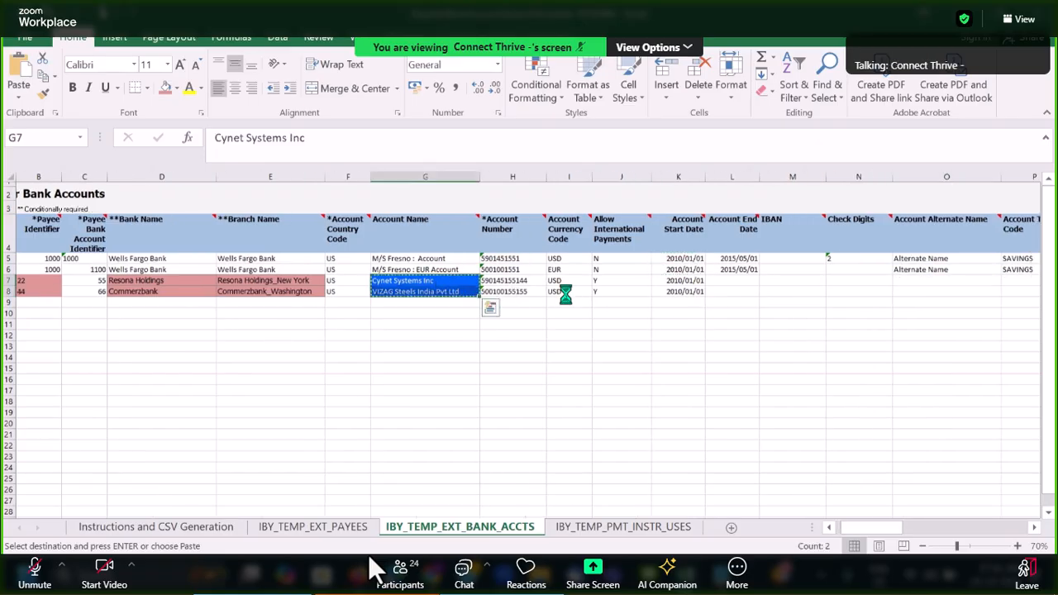
{"action": "left_click", "coordinate": [909, 284]}
{"action": "key", "text": "ctrl+v"}
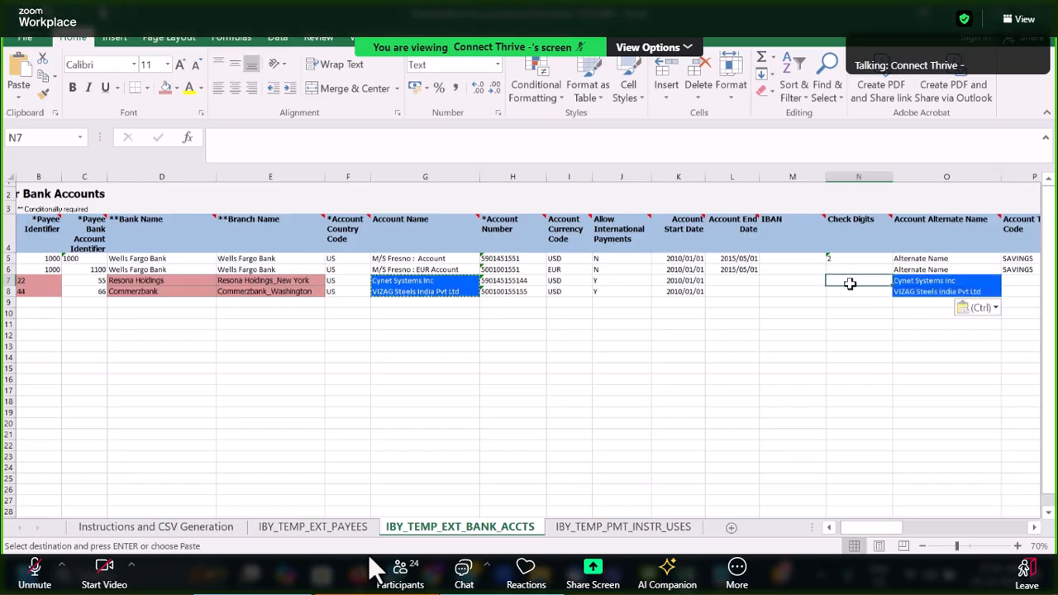
Try SAVINGS from P6 as the account type code in P7:P8, and clear both cells again.
{"action": "key", "text": "Right"}
{"action": "key", "text": "Right"}
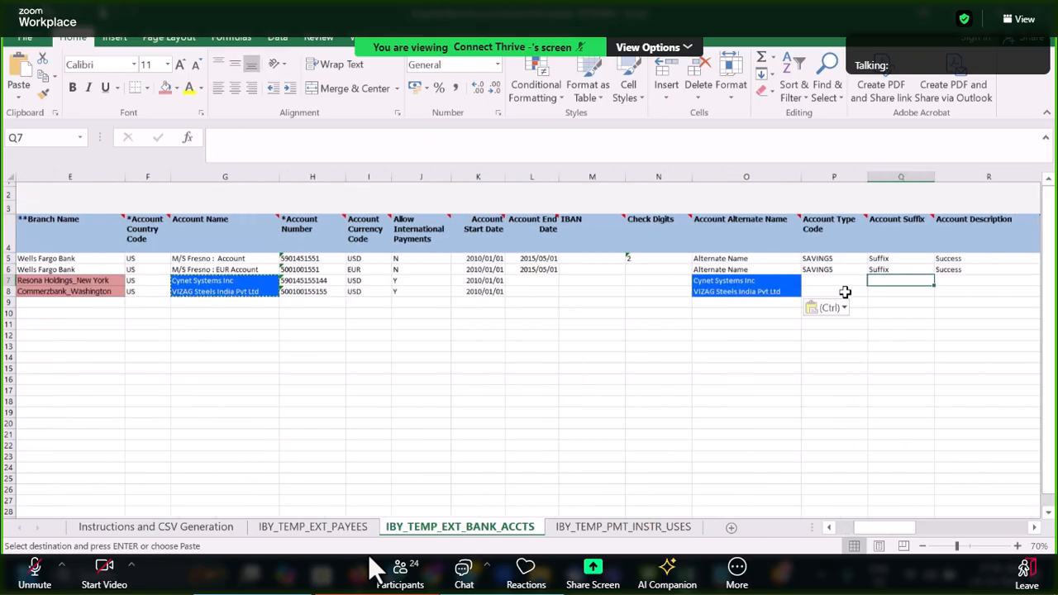
{"action": "key", "text": "Left"}
{"action": "key", "text": "Up"}
{"action": "key", "text": "ctrl+c"}
{"action": "key", "text": "Down"}
{"action": "key", "text": "ctrl+v"}
{"action": "key", "text": "Down"}
{"action": "key", "text": "ctrl+v"}
{"action": "left_click_drag", "start_coordinate": [863, 281], "coordinate": [841, 293]}
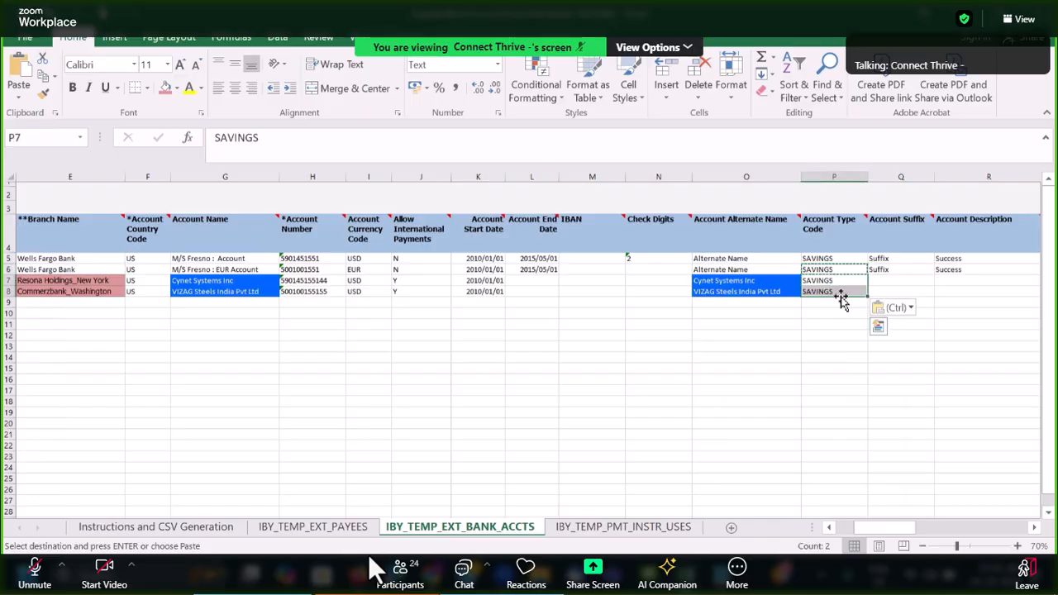
{"action": "key", "text": "Delete"}
Copy the account names from G7:G8 into Account Description cells R7:R8.
{"action": "key", "text": "Down"}
{"action": "key", "text": "Right"}
{"action": "key", "text": "Right"}
{"action": "key", "text": "Right"}
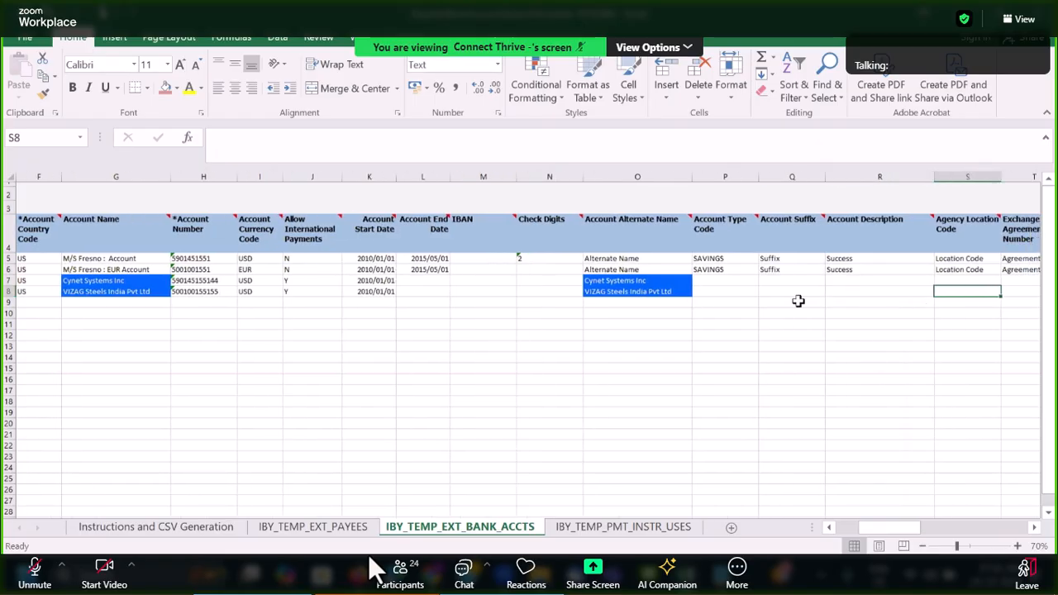
{"action": "left_click_drag", "start_coordinate": [124, 281], "coordinate": [124, 292]}
{"action": "key", "text": "ctrl+c"}
{"action": "left_click", "coordinate": [862, 285]}
{"action": "key", "text": "ctrl+v"}
Review the remaining optional bank account columns in row 7, from Agency Location Code through Attribute 15.
{"action": "left_click", "coordinate": [964, 279]}
{"action": "key", "text": "Right"}
{"action": "key", "text": "Right"}
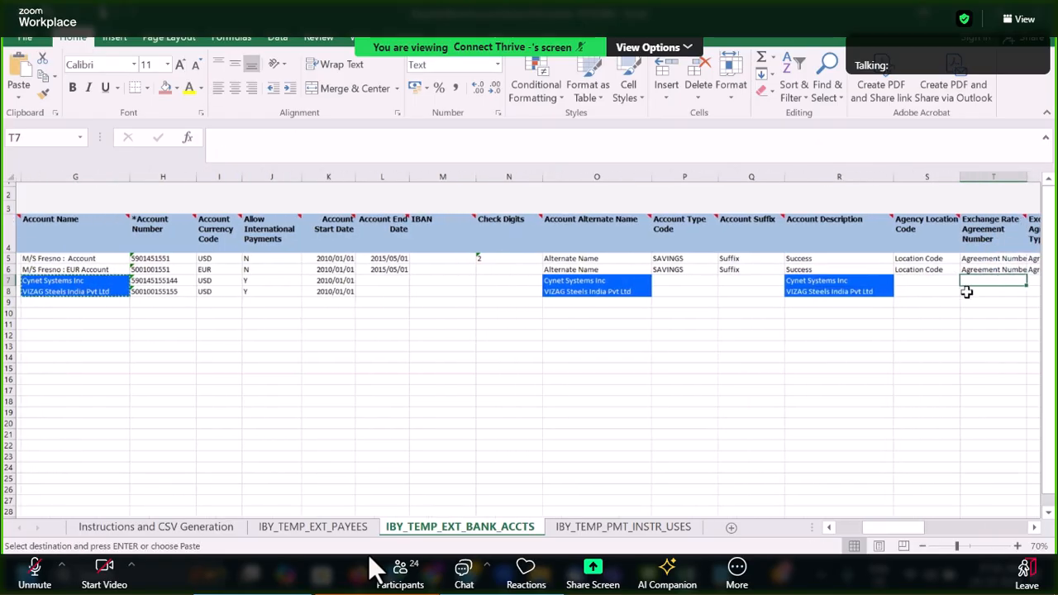
{"action": "key", "text": "Right"}
{"action": "key", "text": "Right"}
{"action": "key", "text": "Right"}
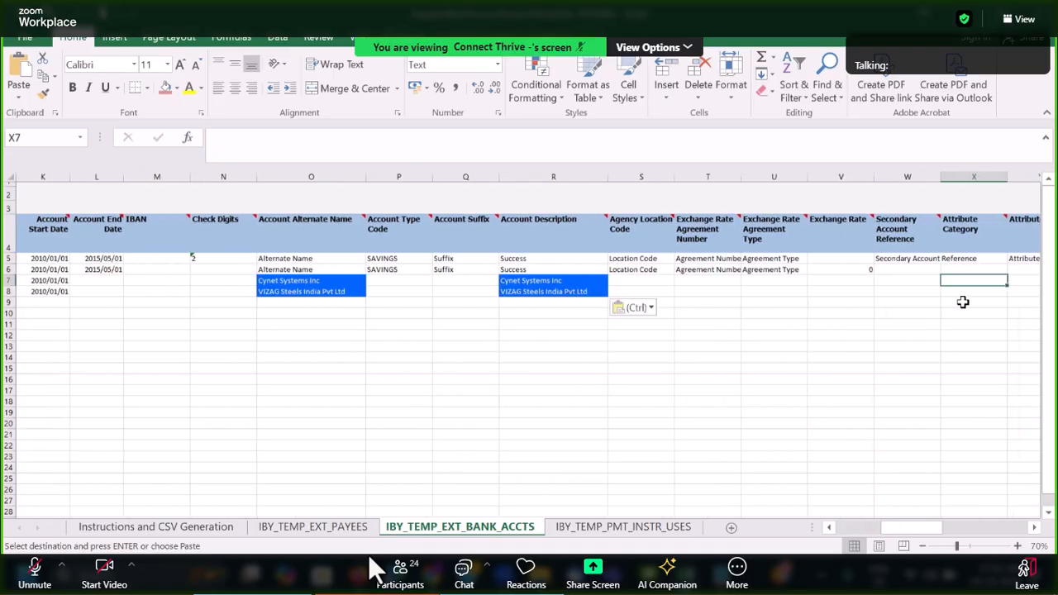
{"action": "key", "text": "Right"}
{"action": "key", "text": "Right"}
{"action": "key", "text": "Right"}
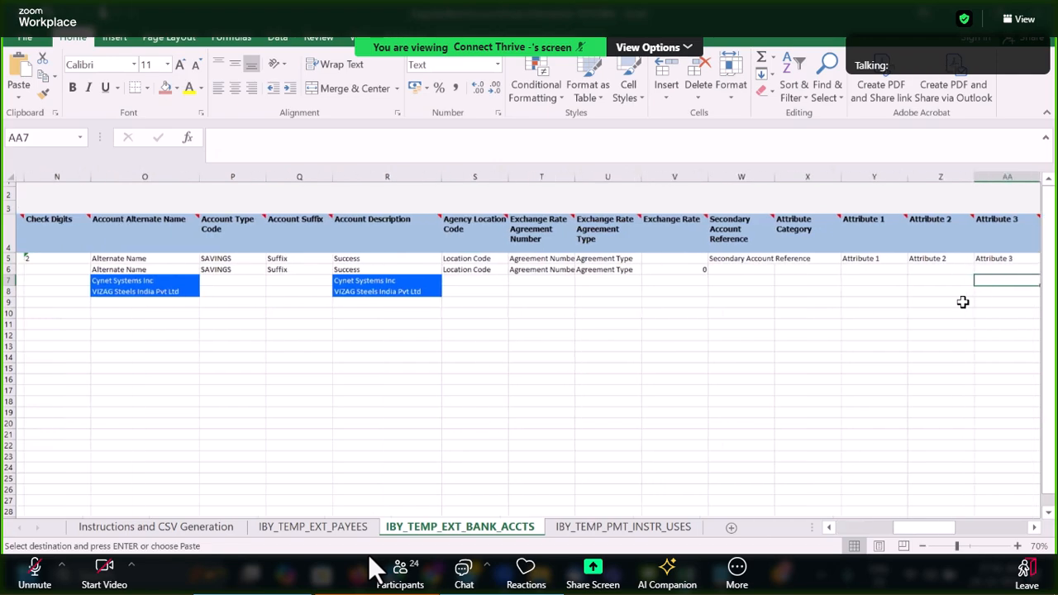
{"action": "key", "text": "Right"}
{"action": "key", "text": "Right"}
{"action": "key", "text": "Right"}
{"action": "key", "text": "Right"}
{"action": "key", "text": "Right"}
{"action": "key", "text": "Right"}
{"action": "key", "text": "Right"}
{"action": "key", "text": "Right"}
{"action": "key", "text": "Right"}
{"action": "key", "text": "Right"}
{"action": "key", "text": "Right"}
{"action": "key", "text": "Right"}
{"action": "key", "text": "Right"}
{"action": "key", "text": "Right"}
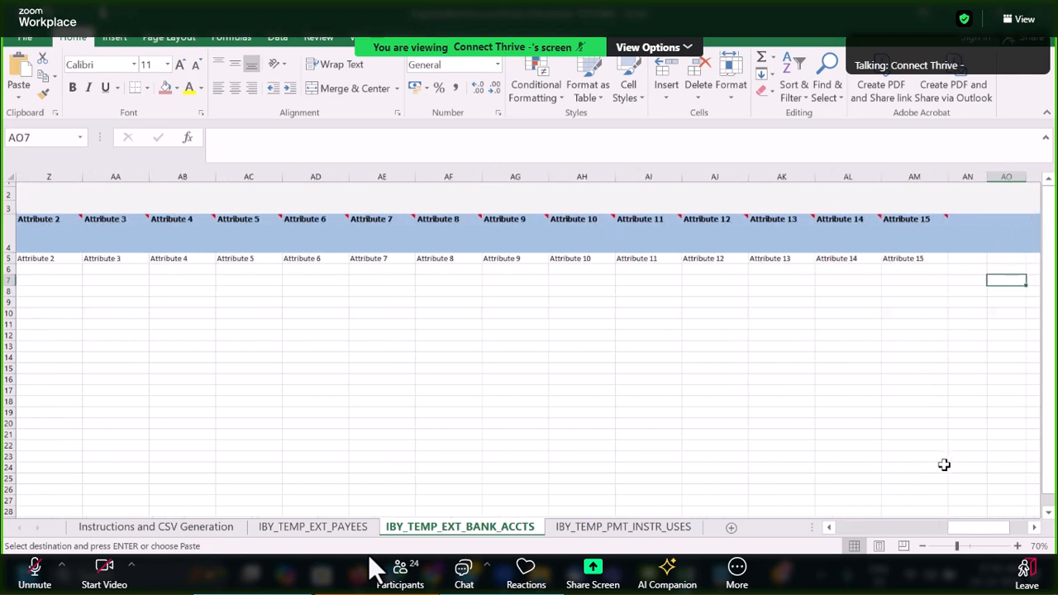
Delete the two Wells Fargo Bank sample rows 5 and 6 from the supplier bank accounts sheet.
{"action": "left_click_drag", "start_coordinate": [972, 528], "coordinate": [691, 548]}
{"action": "left_click", "coordinate": [91, 303]}
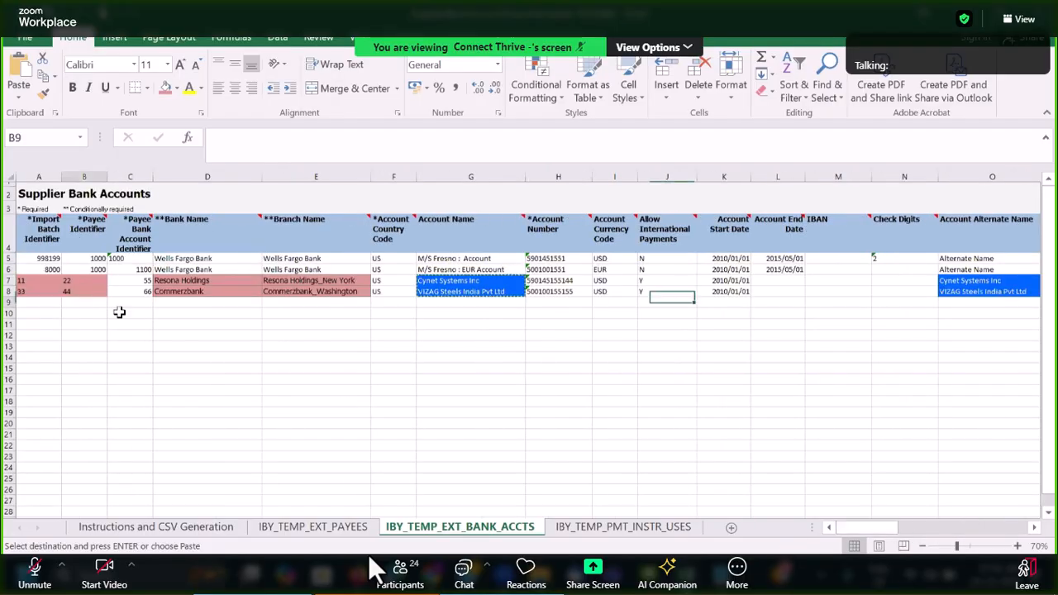
{"action": "left_click_drag", "start_coordinate": [9, 258], "coordinate": [9, 270]}
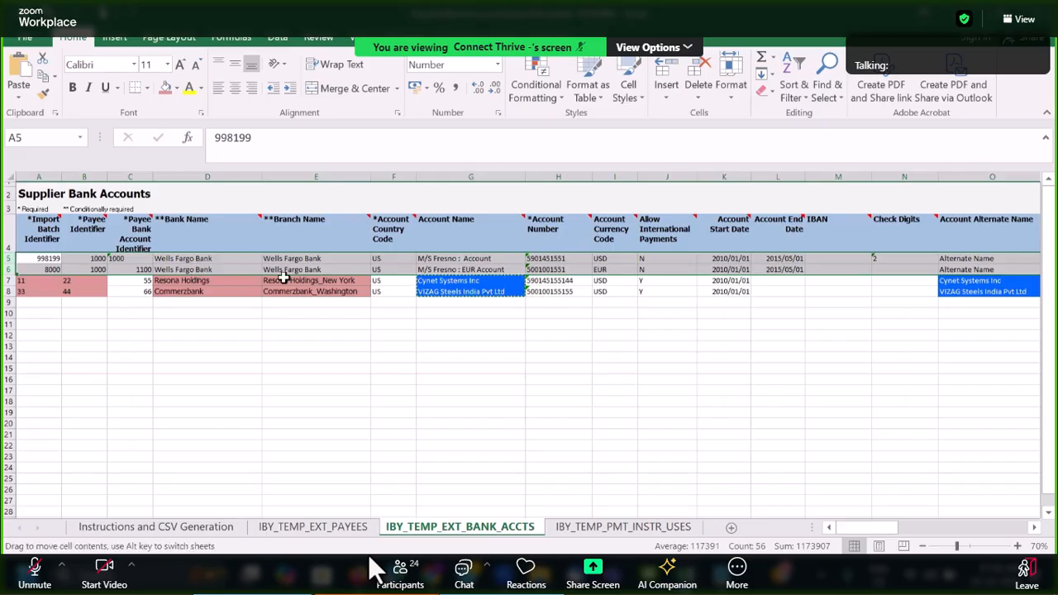
{"action": "left_click", "coordinate": [189, 291]}
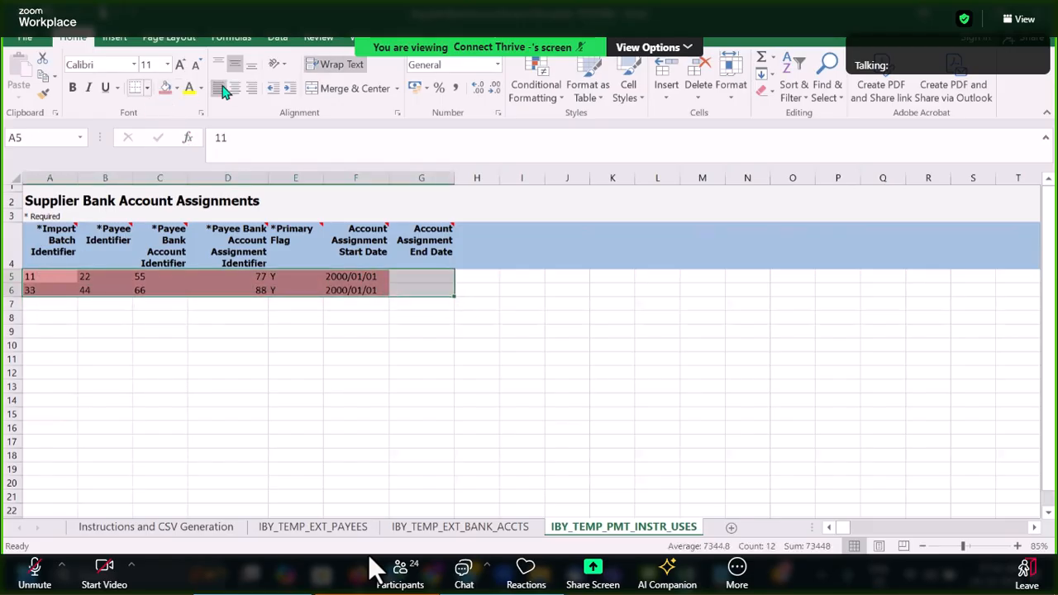
Save the workbook with the completed supplier bank account assignments, accepting the Document Inspector personal information notice.
{"action": "left_click", "coordinate": [433, 343]}
{"action": "key", "text": "ctrl+s"}
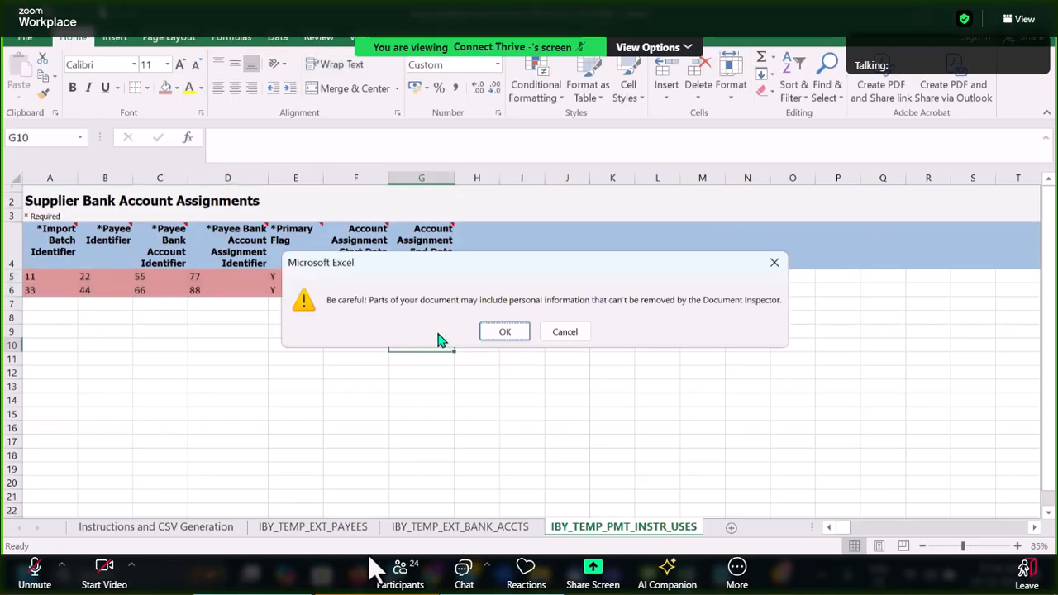
{"action": "left_click", "coordinate": [507, 333]}
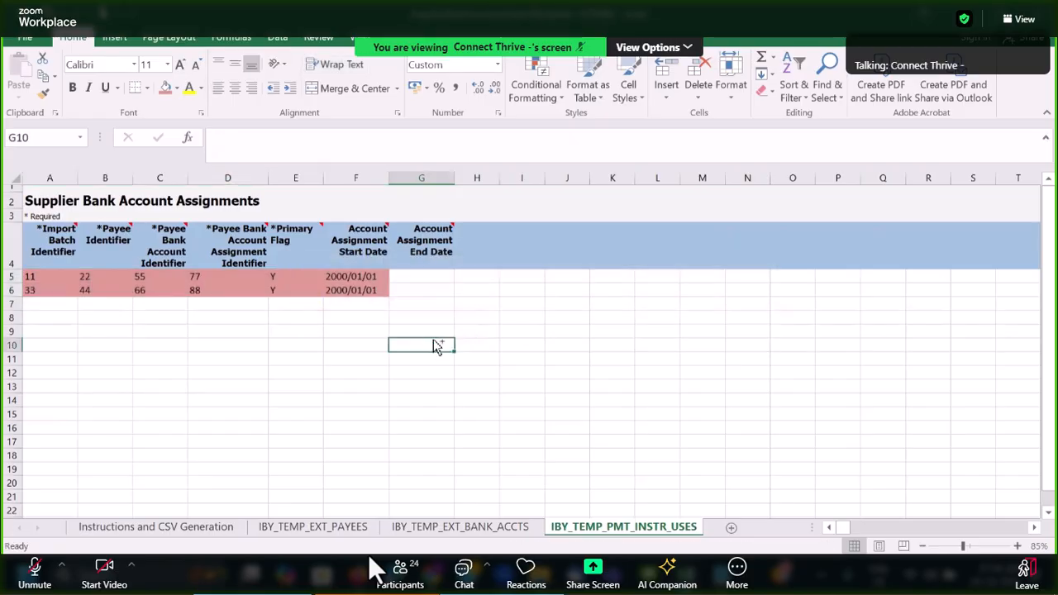
{"action": "key", "text": "ctrl+s"}
{"action": "left_click", "coordinate": [504, 334]}
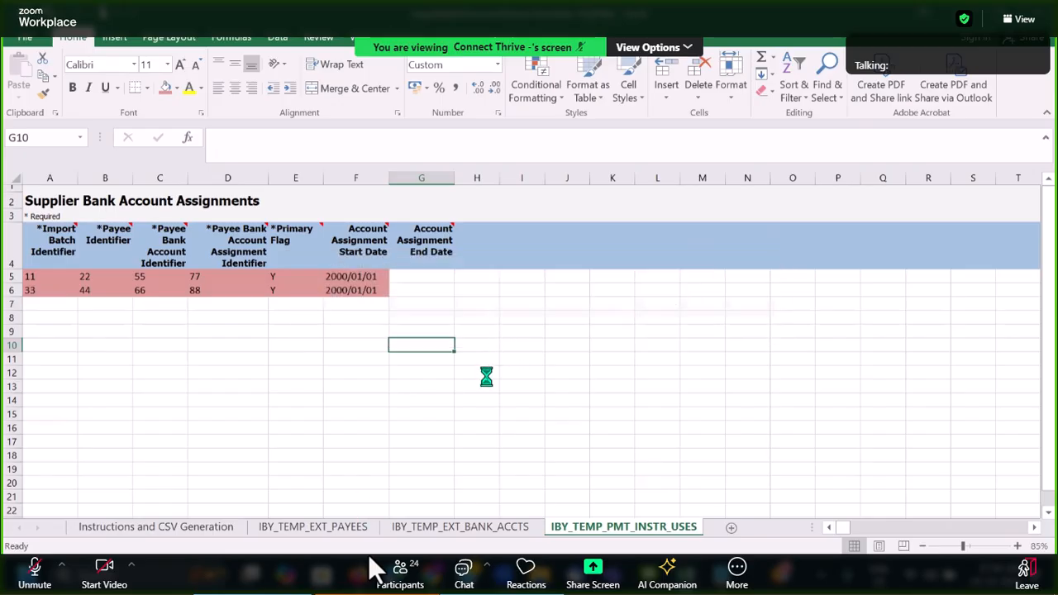
{"action": "left_click", "coordinate": [486, 384]}
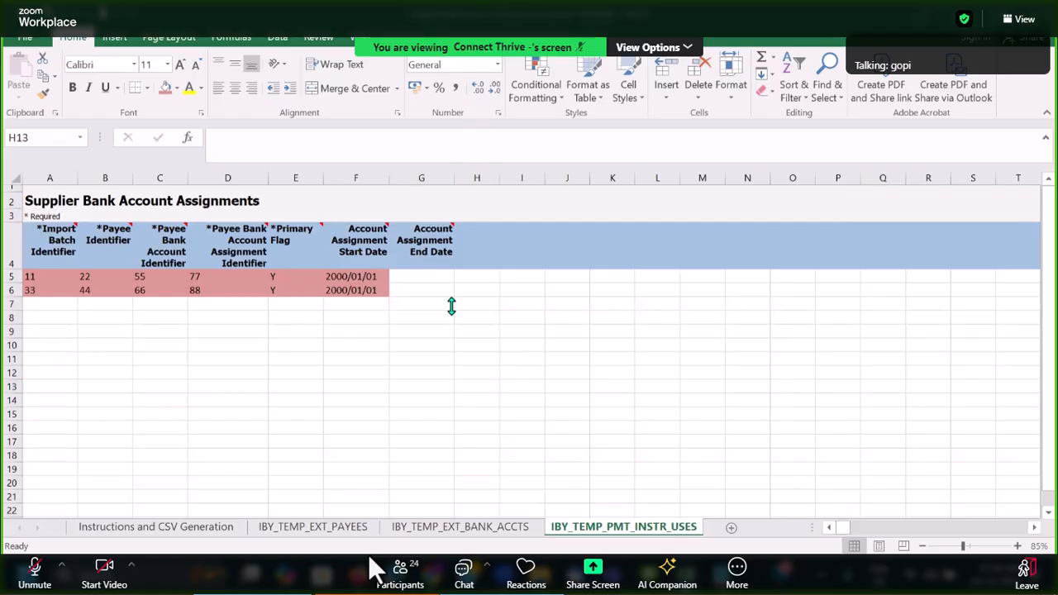
{"action": "left_click", "coordinate": [518, 334]}
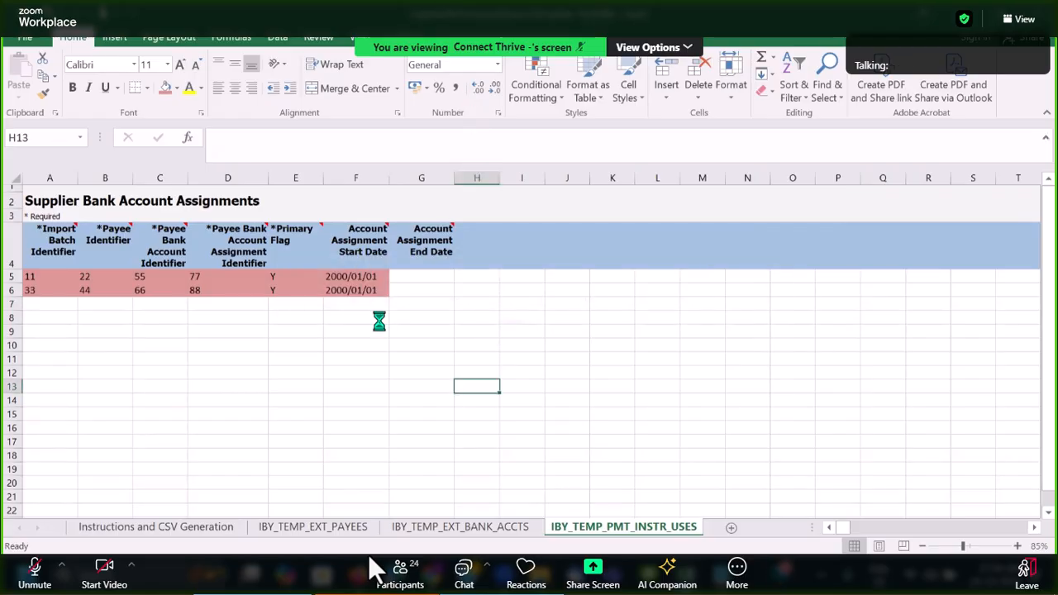
Set the Account Assignment Start Date in F5 of the assignments sheet to 01-01-2024 and copy that date.
{"action": "left_click", "coordinate": [345, 283]}
{"action": "double_click", "coordinate": [342, 278]}
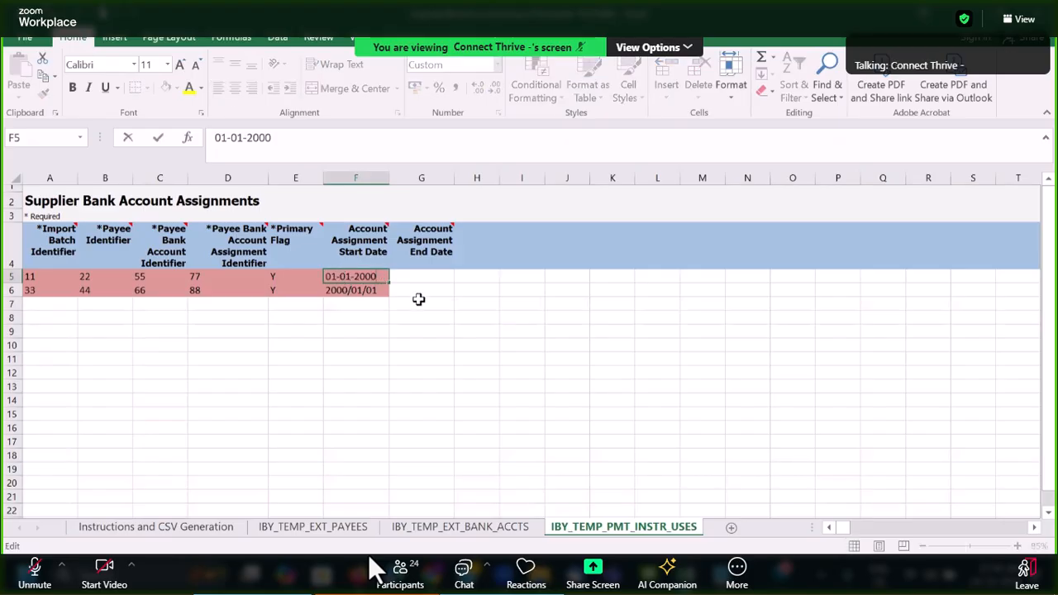
{"action": "key", "text": "BackSpace"}
{"action": "key", "text": "BackSpace"}
{"action": "type", "text": "24"}
{"action": "key", "text": "Tab"}
{"action": "key", "text": "Left"}
{"action": "key", "text": "ctrl+c"}
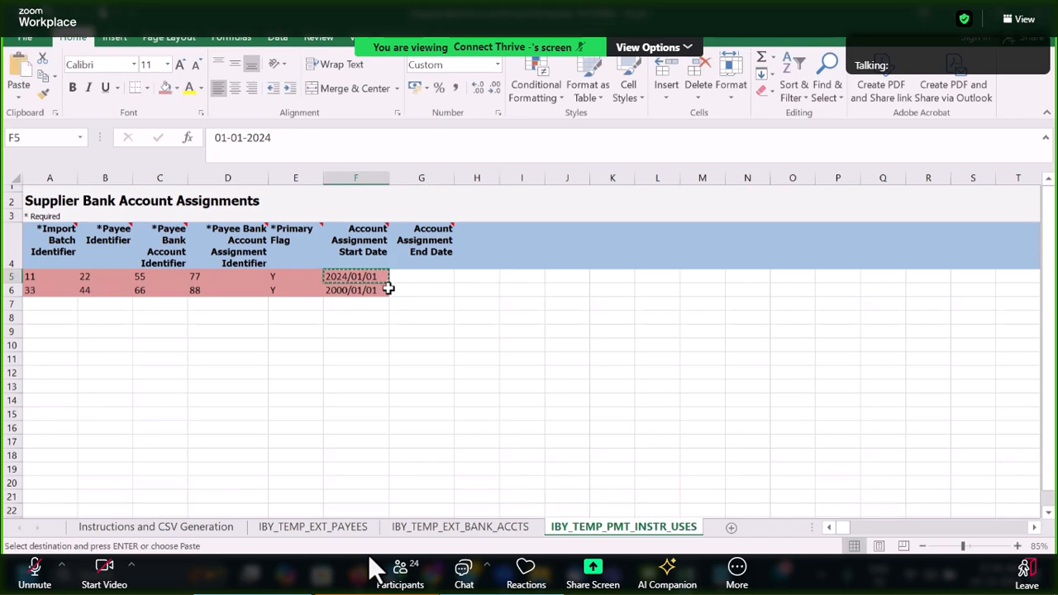
{"action": "left_click", "coordinate": [372, 290]}
Paste the 2024/01/01 start date into Account Start Date cells K5:K6 of the supplier bank accounts sheet and save the workbook.
{"action": "left_click", "coordinate": [446, 528]}
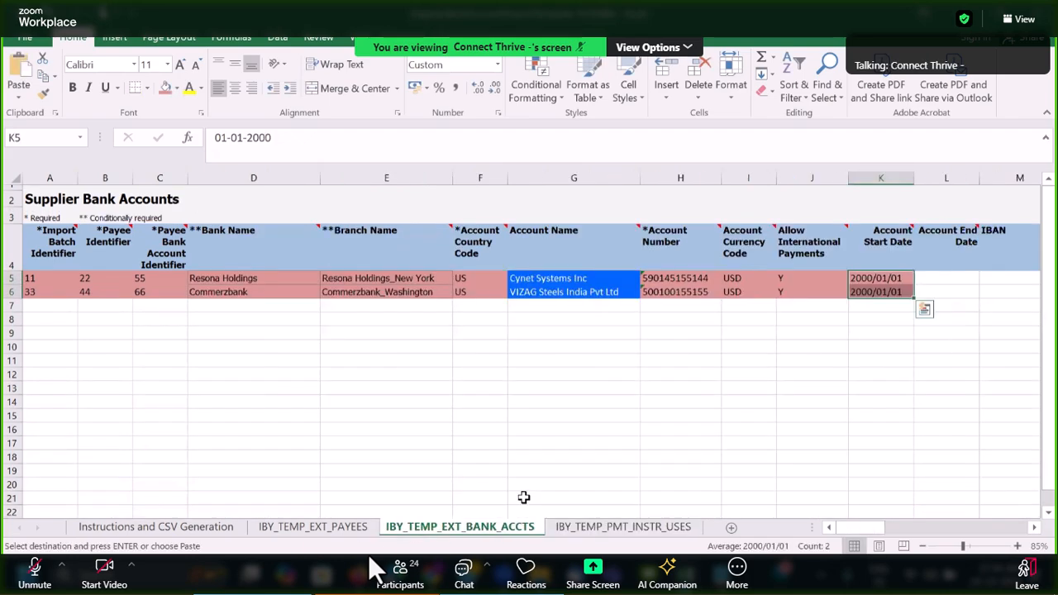
{"action": "left_click", "coordinate": [873, 282]}
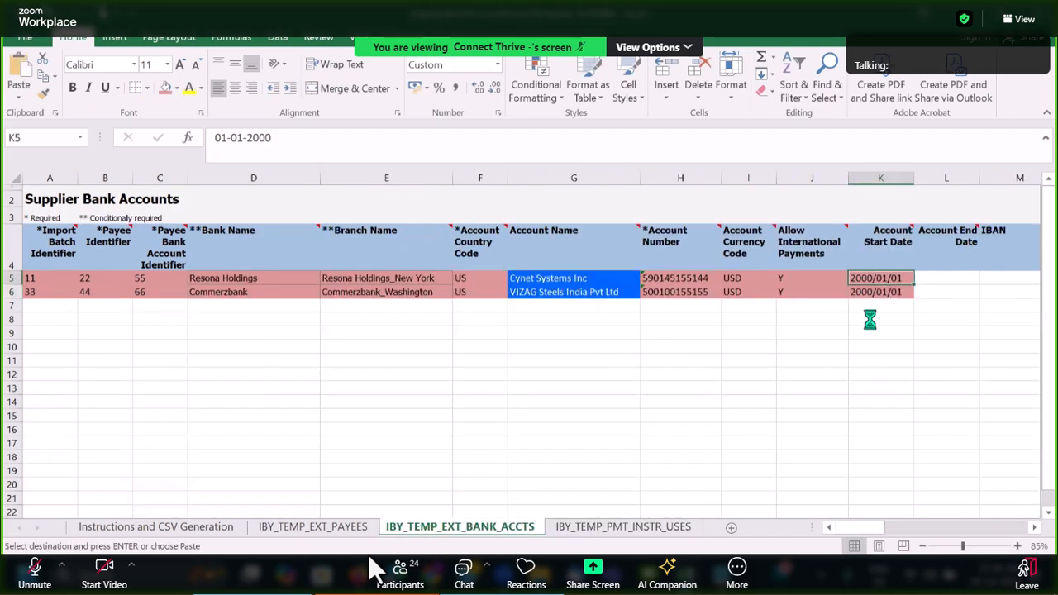
{"action": "key", "text": "ctrl+v"}
{"action": "key", "text": "ctrl+c"}
{"action": "left_click", "coordinate": [865, 292]}
{"action": "key", "text": "ctrl+v"}
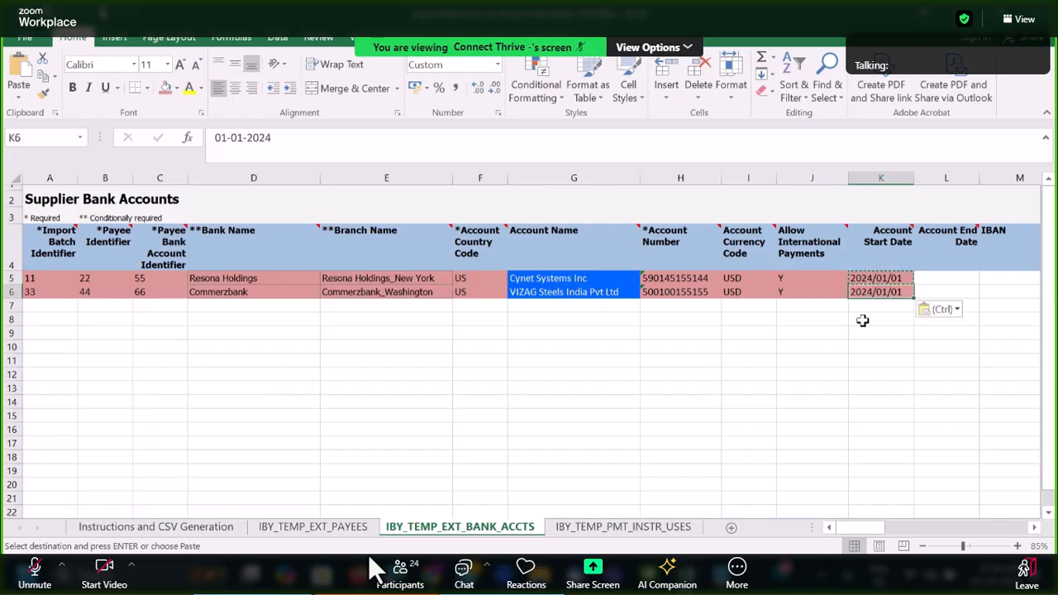
{"action": "key", "text": "ctrl+s"}
{"action": "left_click", "coordinate": [501, 331]}
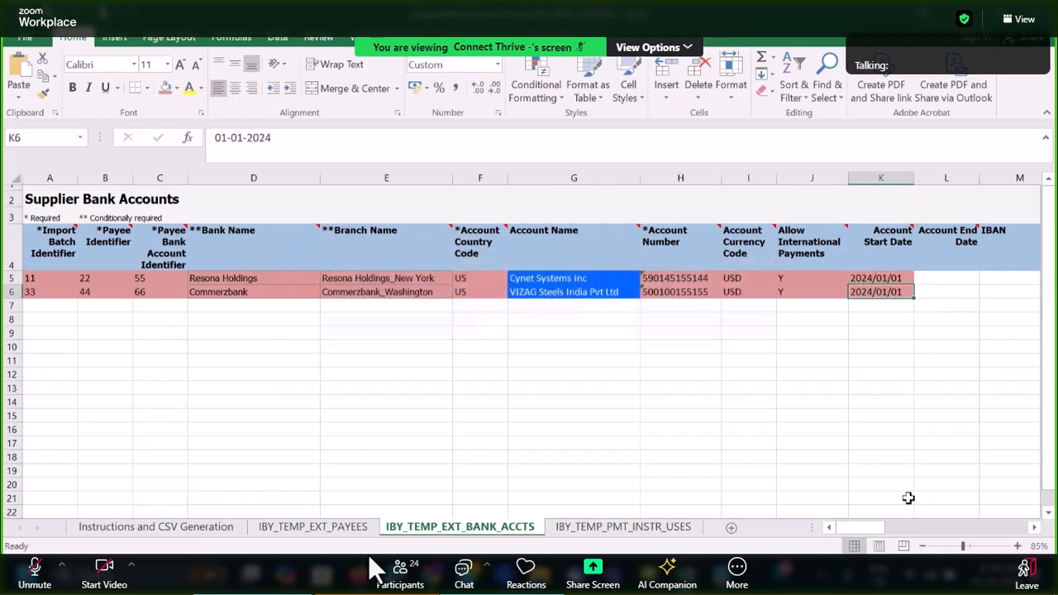
Examine the column headers of the supplier bank accounts sheet from the account number through the Attribute columns.
{"action": "left_click", "coordinate": [686, 258]}
{"action": "key", "text": "Right"}
{"action": "key", "text": "Right"}
{"action": "key", "text": "Right"}
{"action": "key", "text": "Right"}
{"action": "key", "text": "Right"}
{"action": "key", "text": "Right"}
{"action": "key", "text": "Right"}
{"action": "key", "text": "Right"}
{"action": "key", "text": "Right"}
{"action": "key", "text": "Right"}
{"action": "key", "text": "Right"}
{"action": "key", "text": "Right"}
{"action": "key", "text": "Right"}
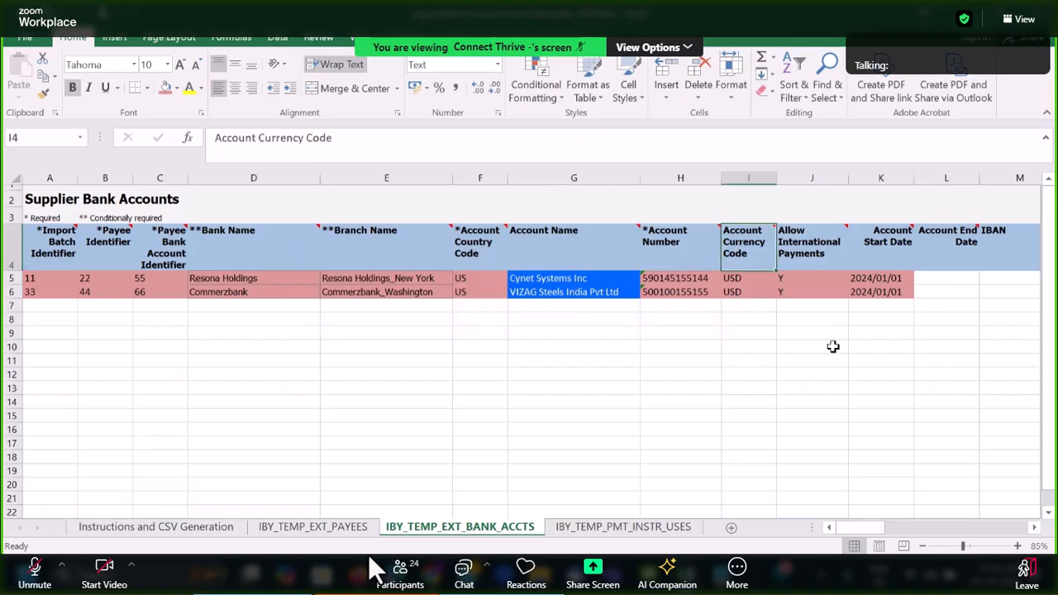
{"action": "key", "text": "Right"}
{"action": "key", "text": "Right"}
{"action": "key", "text": "Right"}
{"action": "key", "text": "Right"}
{"action": "key", "text": "Right"}
{"action": "key", "text": "Right"}
{"action": "key", "text": "Right"}
{"action": "key", "text": "Right"}
{"action": "key", "text": "Right"}
{"action": "key", "text": "Right"}
{"action": "key", "text": "Right"}
{"action": "key", "text": "Right"}
{"action": "key", "text": "Right"}
{"action": "key", "text": "Right"}
{"action": "key", "text": "Right"}
{"action": "key", "text": "Right"}
{"action": "key", "text": "Right"}
{"action": "key", "text": "Right"}
{"action": "key", "text": "Right"}
{"action": "key", "text": "Right"}
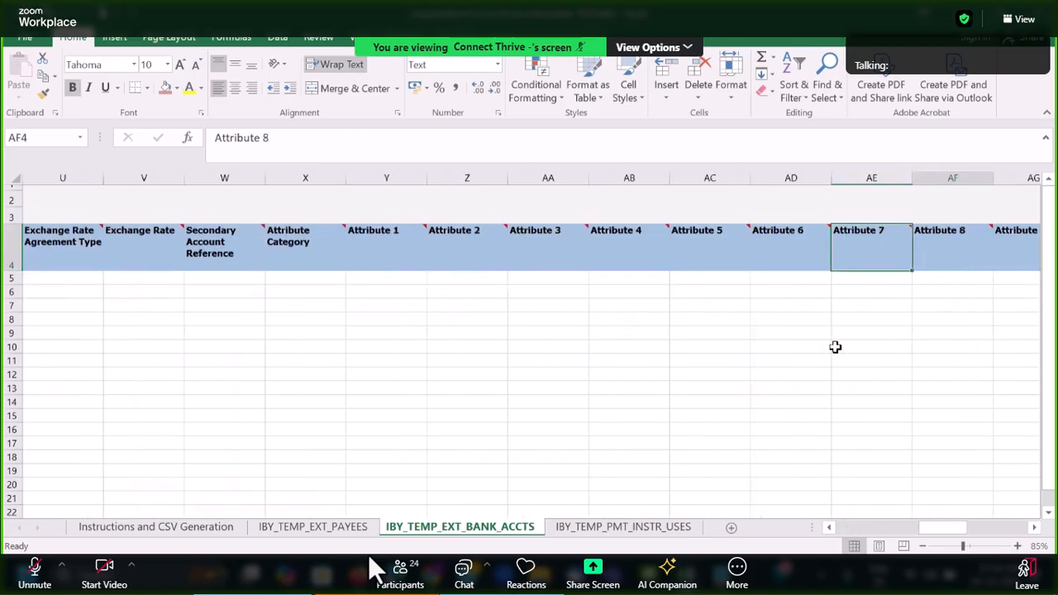
Return to the IBY_TEMP_EXT_PAYEES sheet and save the workbook, accepting the Document Inspector personal information notice.
{"action": "left_click", "coordinate": [289, 526]}
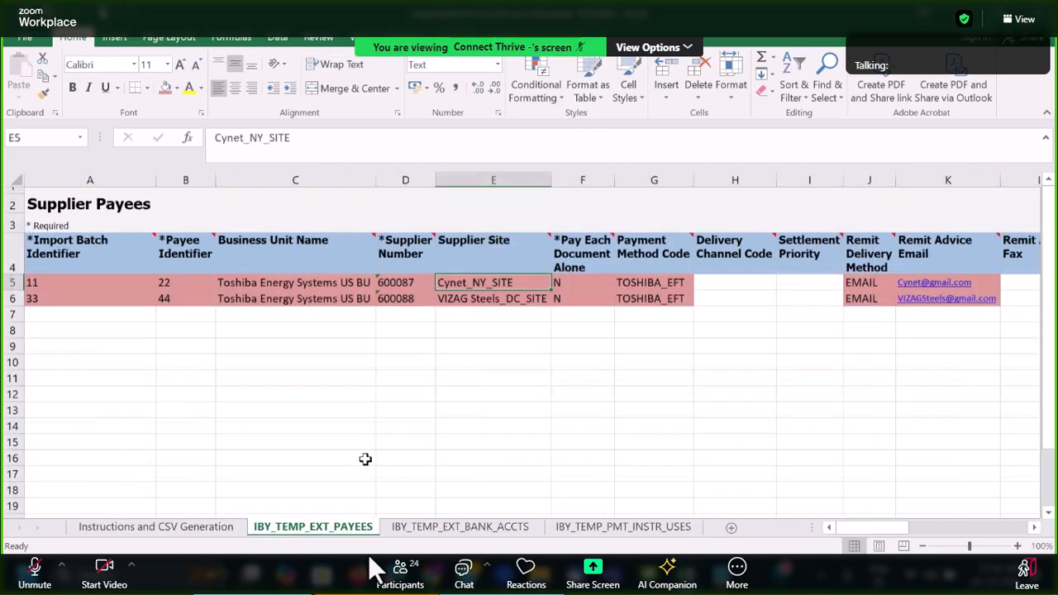
{"action": "left_click", "coordinate": [404, 412]}
{"action": "key", "text": "ctrl+s"}
{"action": "left_click", "coordinate": [509, 333]}
{"action": "left_click", "coordinate": [483, 381]}
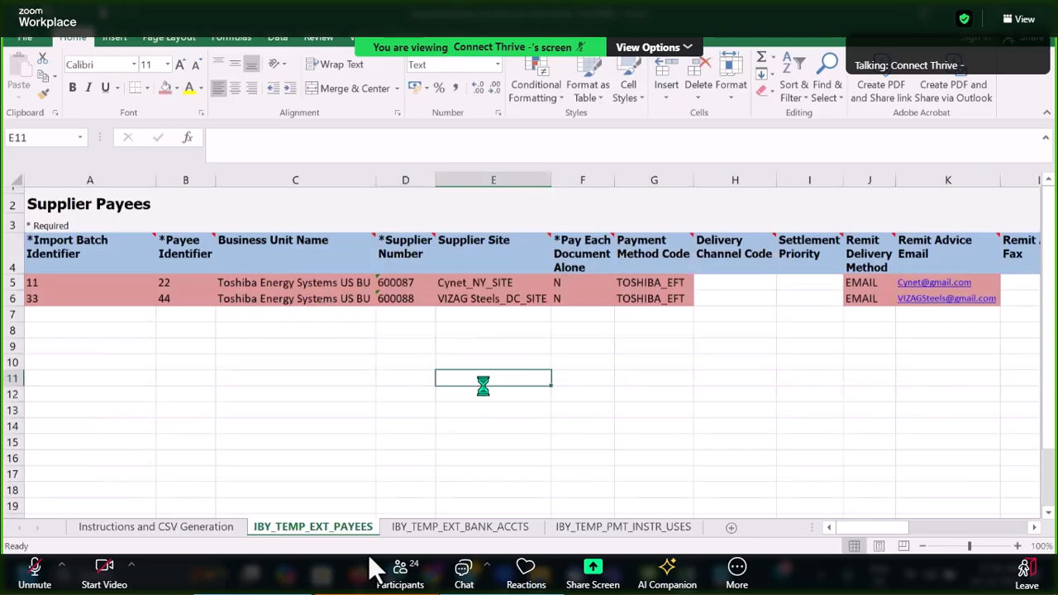
{"action": "key", "text": "ctrl+Home"}
{"action": "key", "text": "ctrl+s"}
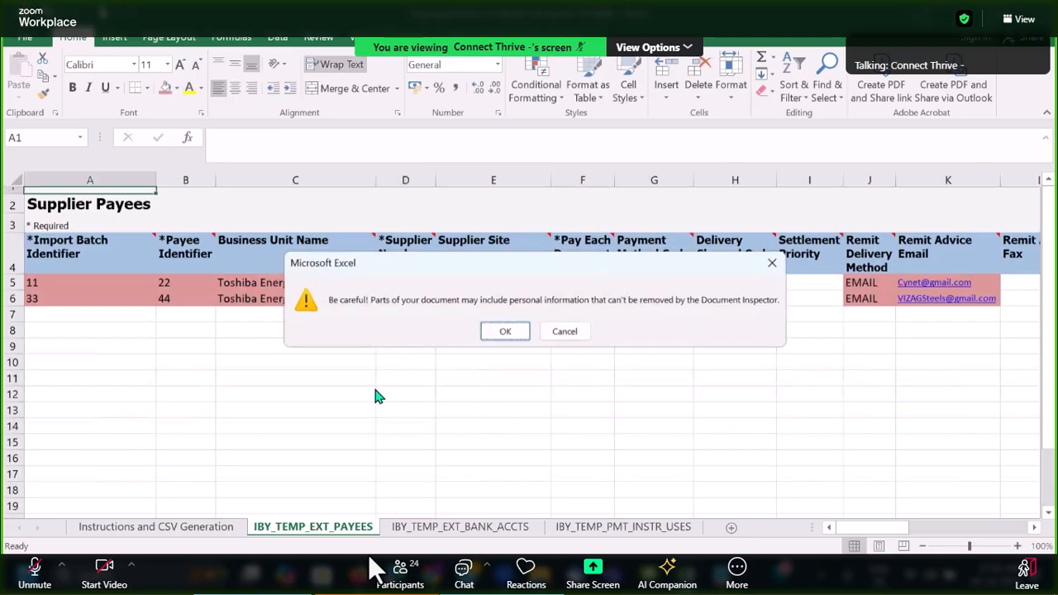
{"action": "left_click", "coordinate": [502, 331]}
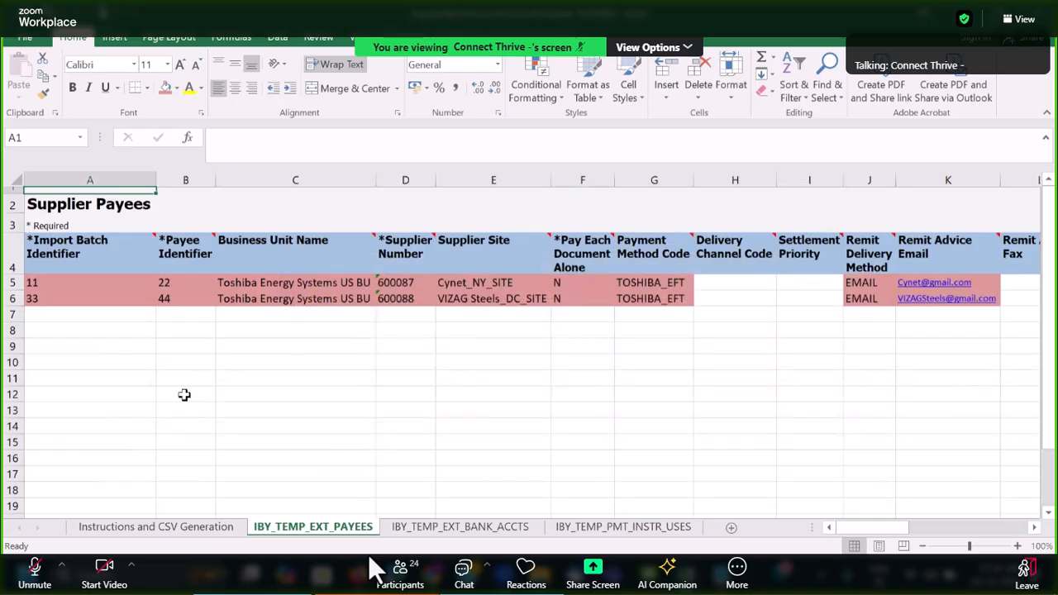
Select all cells of the payees sheet, and autofit all column widths on the supplier bank accounts sheet to their contents.
{"action": "left_click", "coordinate": [48, 282]}
{"action": "left_click", "coordinate": [18, 182]}
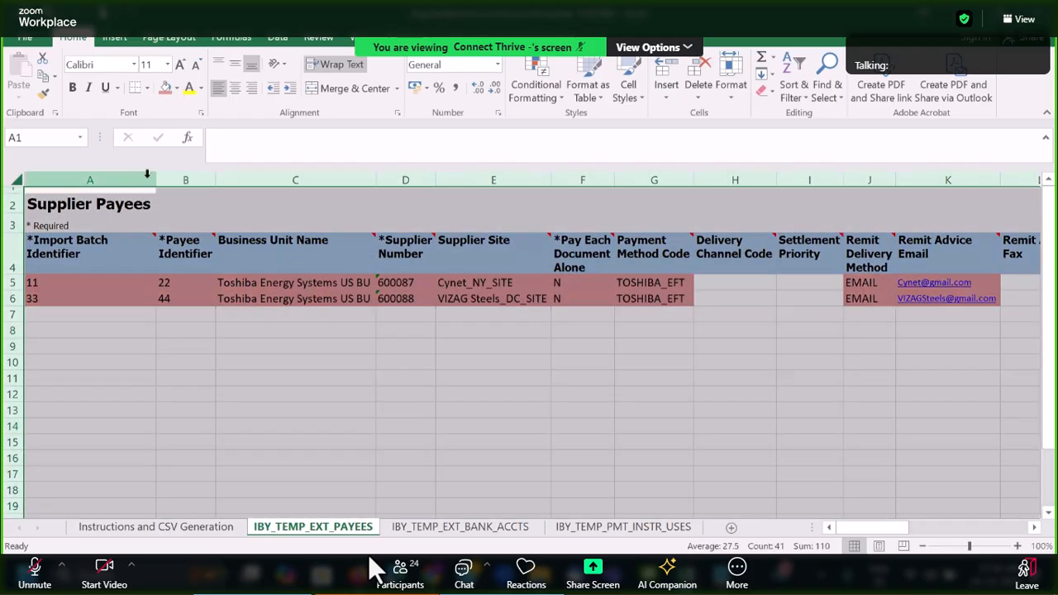
{"action": "left_click", "coordinate": [430, 527]}
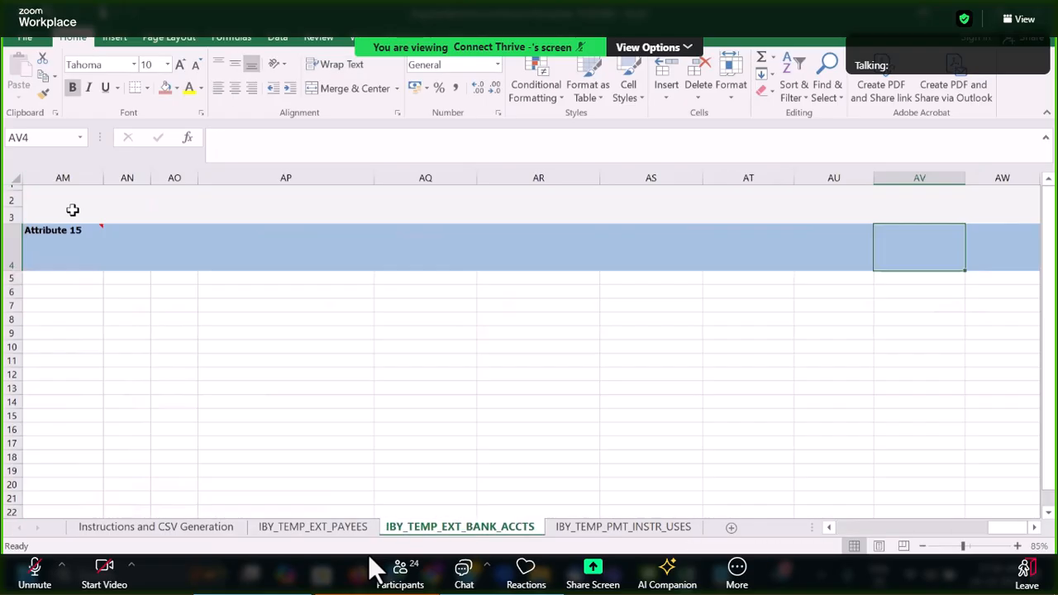
{"action": "left_click", "coordinate": [17, 179]}
{"action": "left_click_drag", "start_coordinate": [106, 178], "coordinate": [88, 179]}
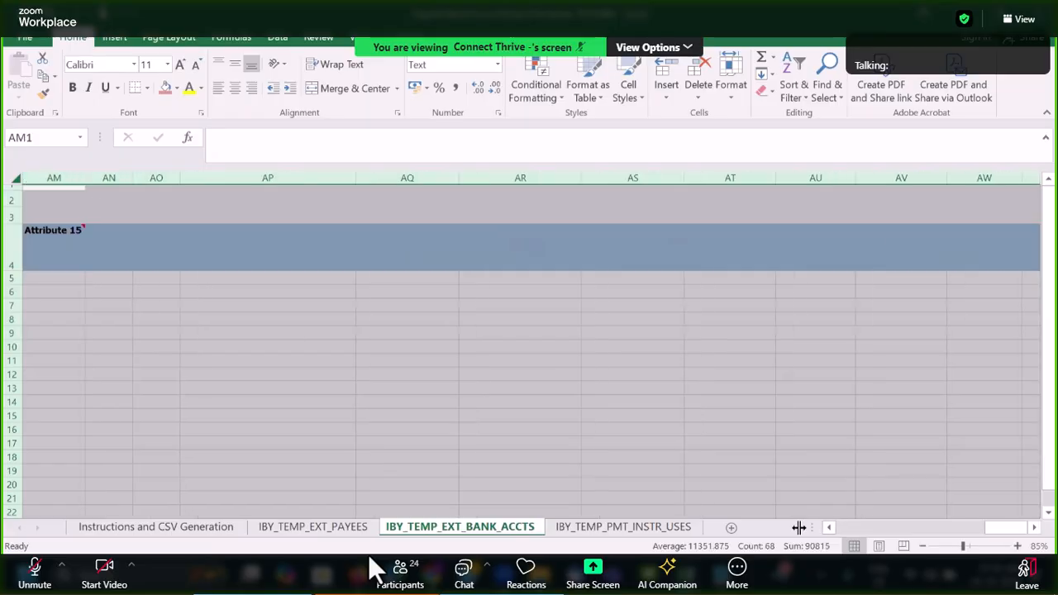
{"action": "left_click_drag", "start_coordinate": [964, 534], "coordinate": [635, 543]}
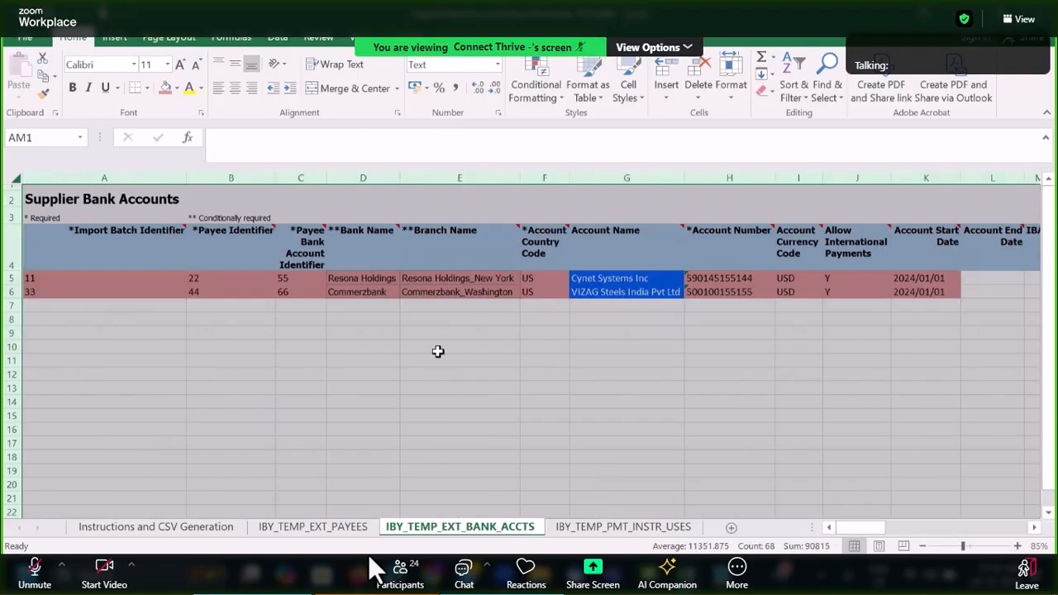
{"action": "left_click", "coordinate": [438, 350]}
Autofit all columns of the supplier bank account assignments sheet and save the workbook, accepting the personal information notice.
{"action": "left_click", "coordinate": [581, 526]}
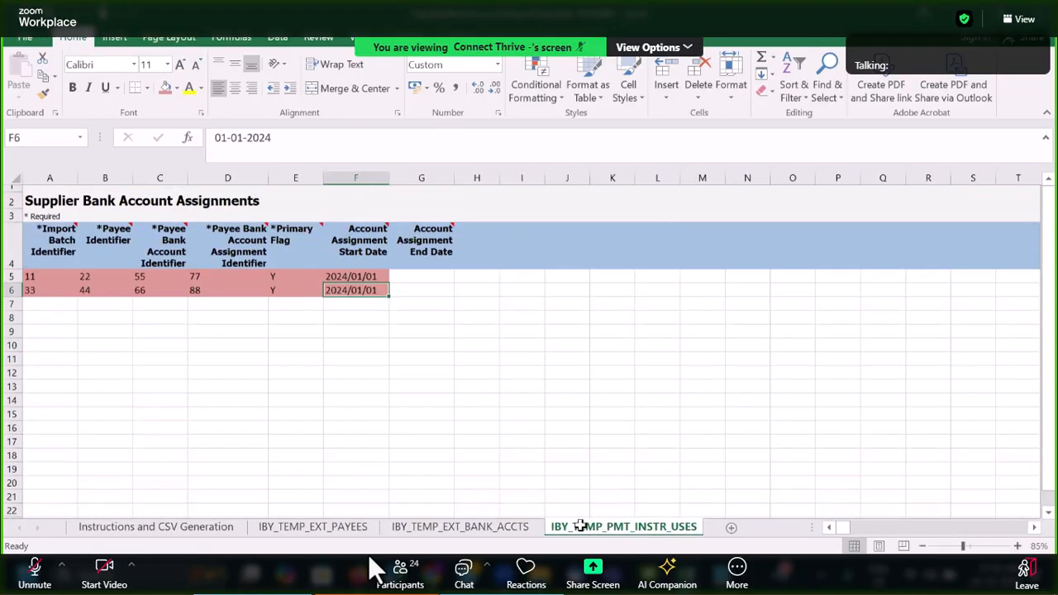
{"action": "left_click", "coordinate": [17, 178]}
{"action": "double_click", "coordinate": [77, 178]}
{"action": "left_click", "coordinate": [296, 290]}
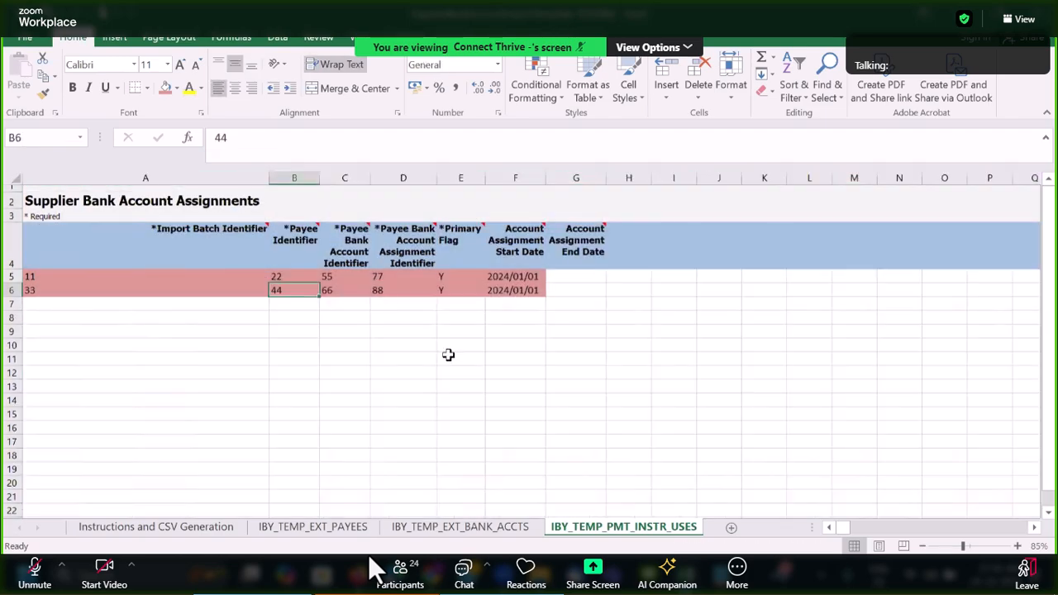
{"action": "key", "text": "ctrl+s"}
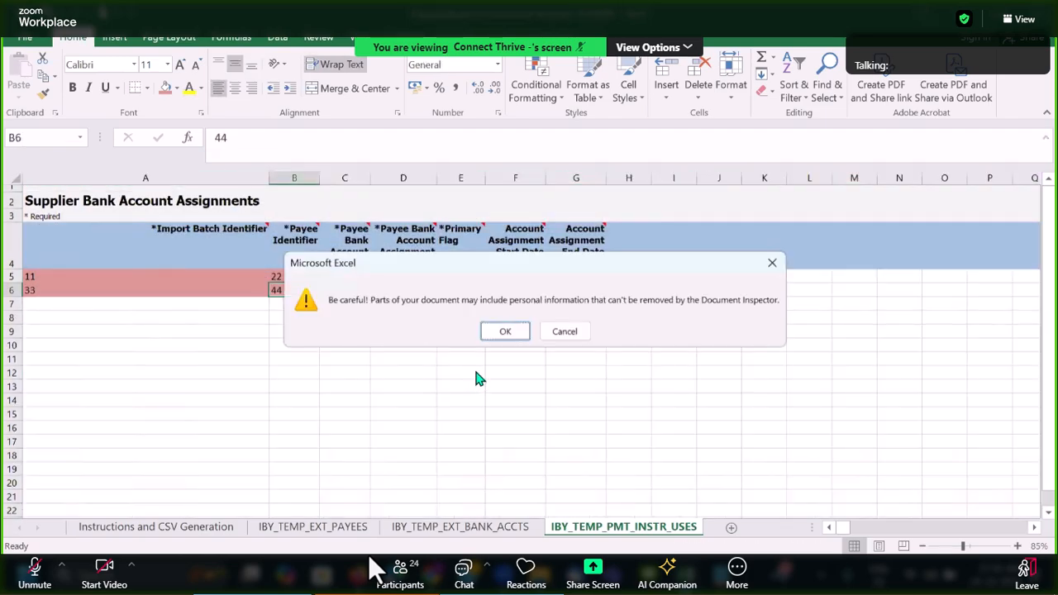
{"action": "left_click", "coordinate": [500, 331]}
{"action": "left_click", "coordinate": [441, 388]}
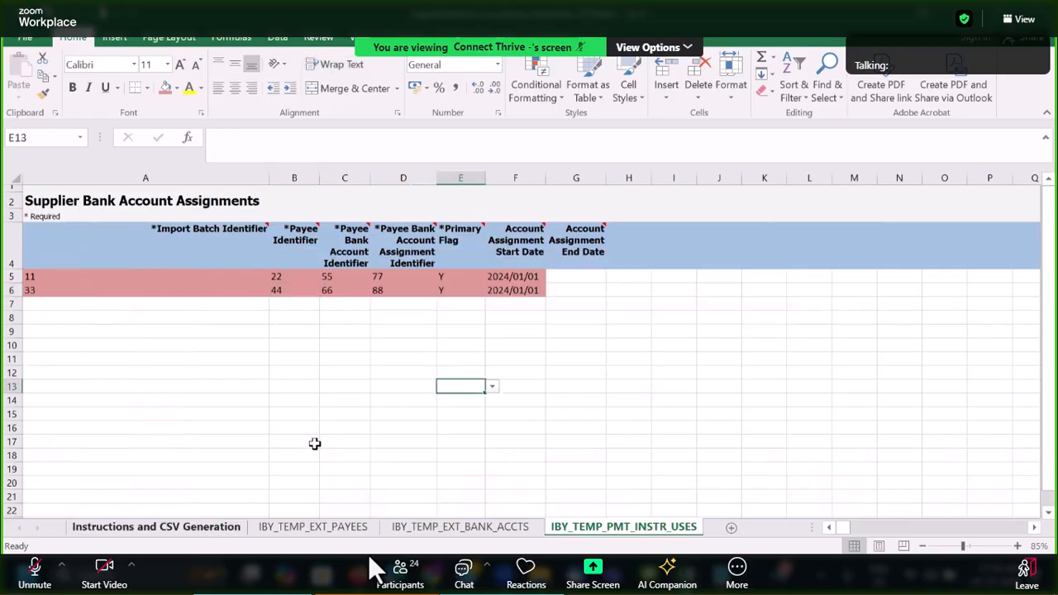
Run Generate CSV File from the Loading the Data section of the Instructions and CSV Generation sheet.
{"action": "left_click", "coordinate": [156, 526]}
{"action": "left_click", "coordinate": [319, 418]}
{"action": "scroll", "coordinate": [323, 404], "scroll_direction": "down", "scroll_amount": 4}
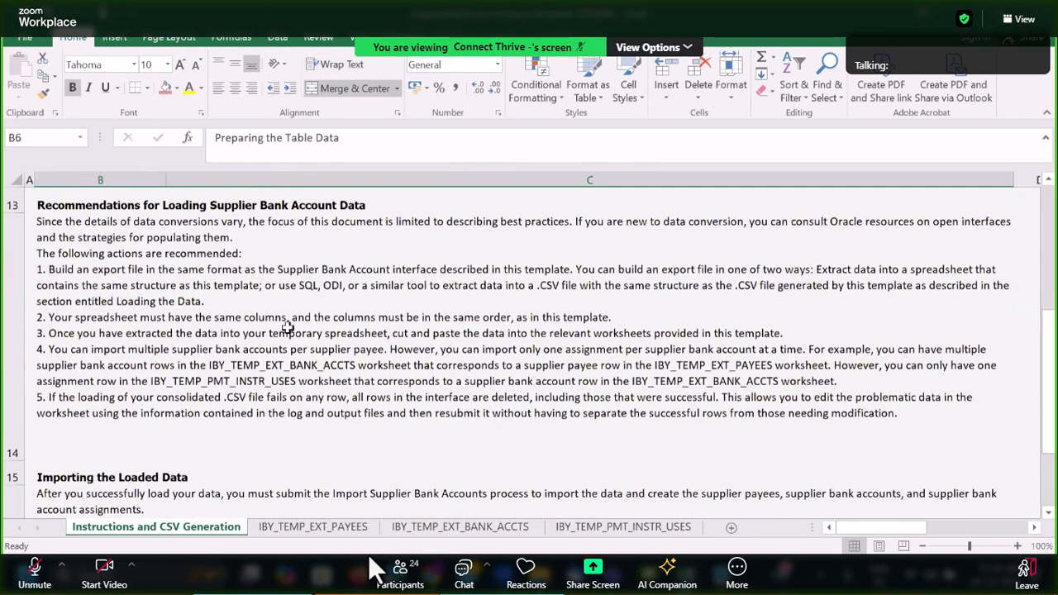
{"action": "scroll", "coordinate": [281, 323], "scroll_direction": "up", "scroll_amount": 3}
{"action": "left_click", "coordinate": [284, 258]}
{"action": "scroll", "coordinate": [314, 276], "scroll_direction": "up", "scroll_amount": 3}
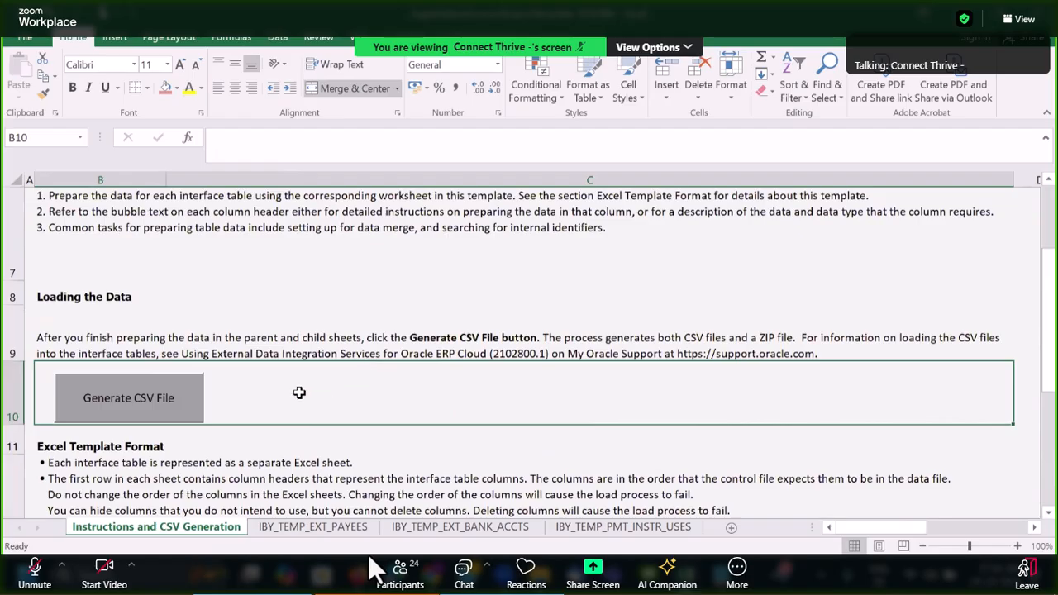
{"action": "left_click", "coordinate": [172, 407]}
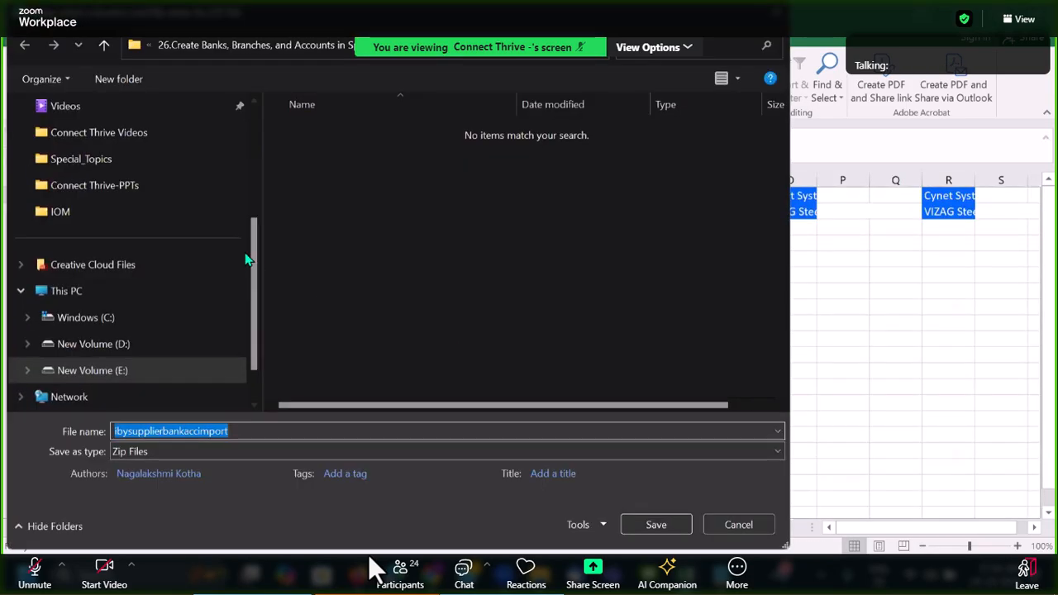
Set the ZIP file's save location to the 12.SupplierBankAccountImport folder under REAL-TIME Content Management.
{"action": "left_click", "coordinate": [370, 192]}
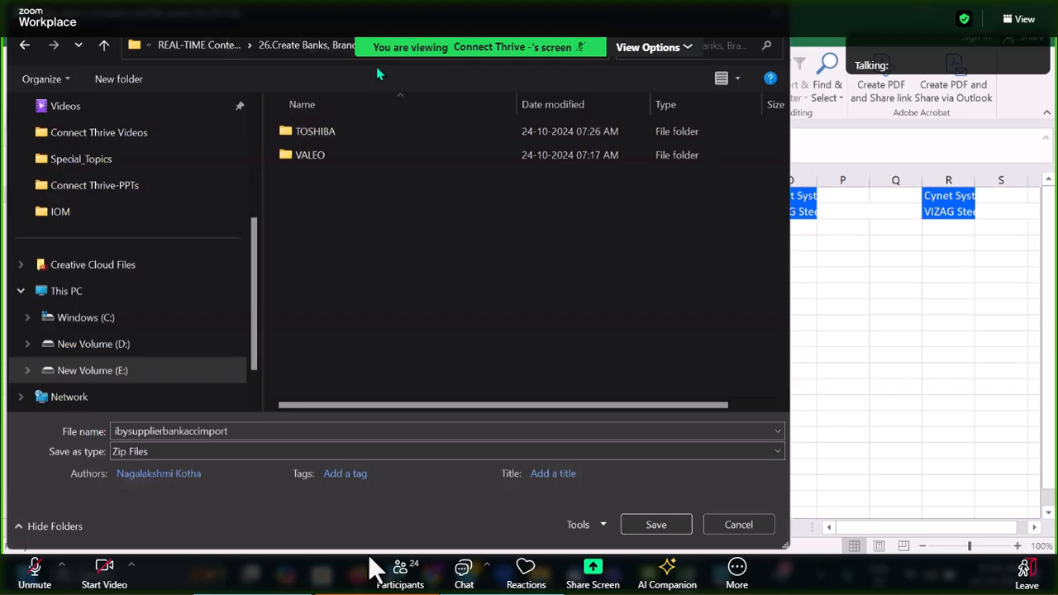
{"action": "left_click", "coordinate": [212, 47]}
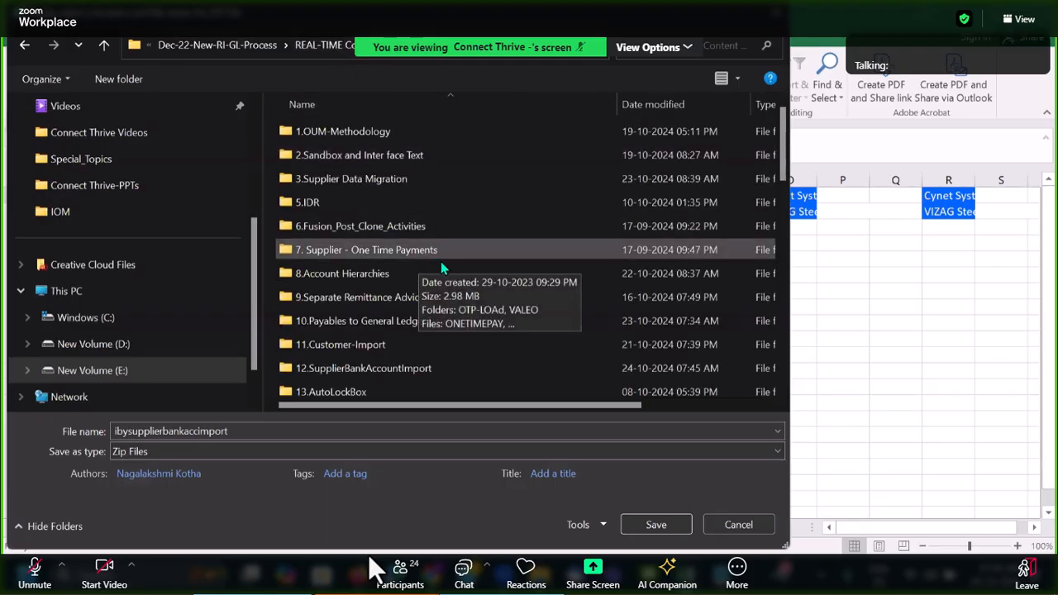
{"action": "scroll", "coordinate": [441, 261], "scroll_direction": "down", "scroll_amount": 3}
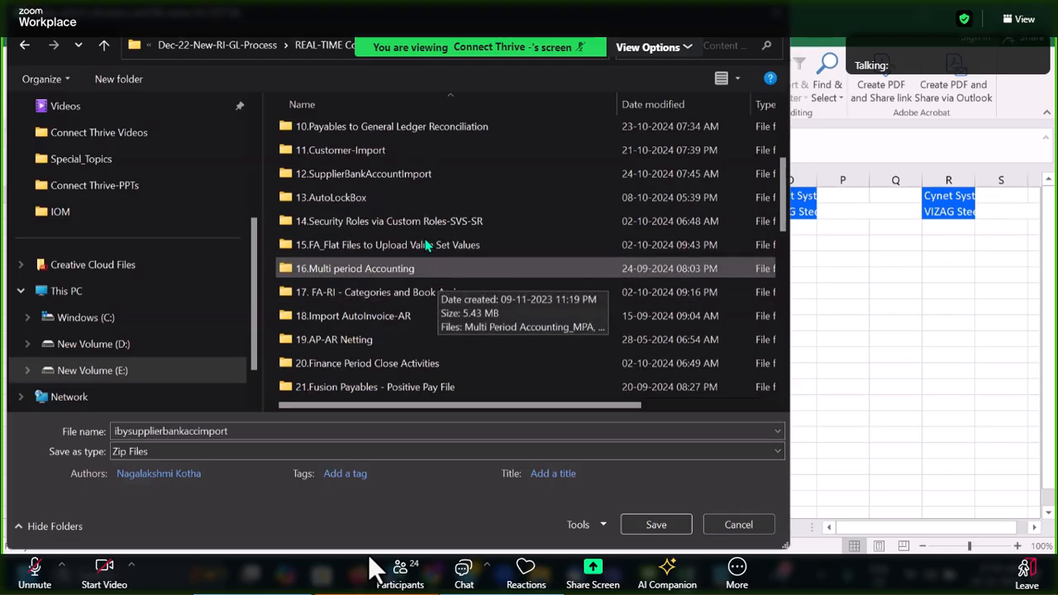
{"action": "double_click", "coordinate": [403, 181]}
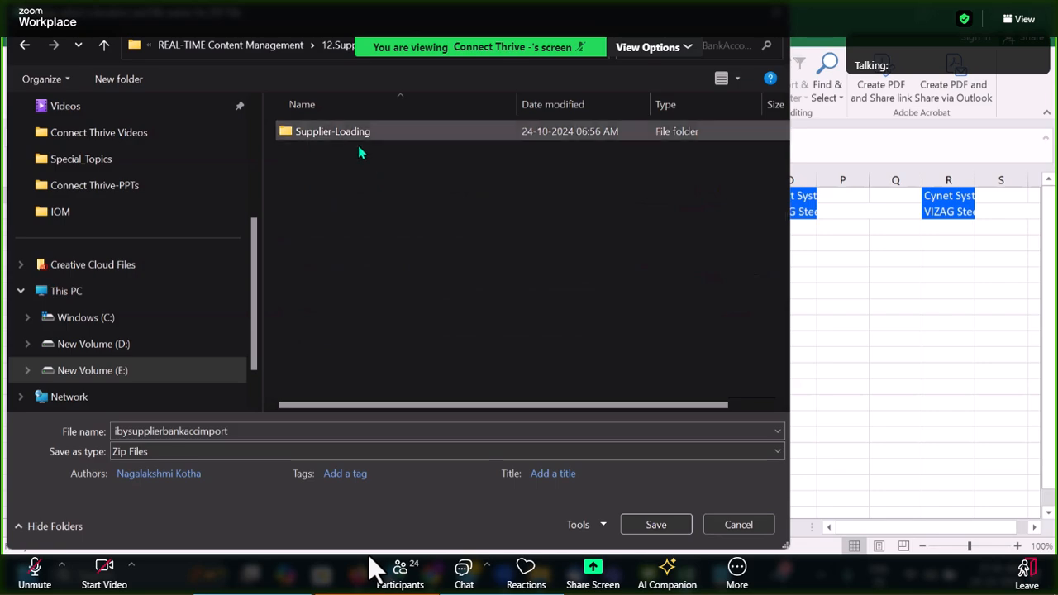
{"action": "double_click", "coordinate": [358, 142]}
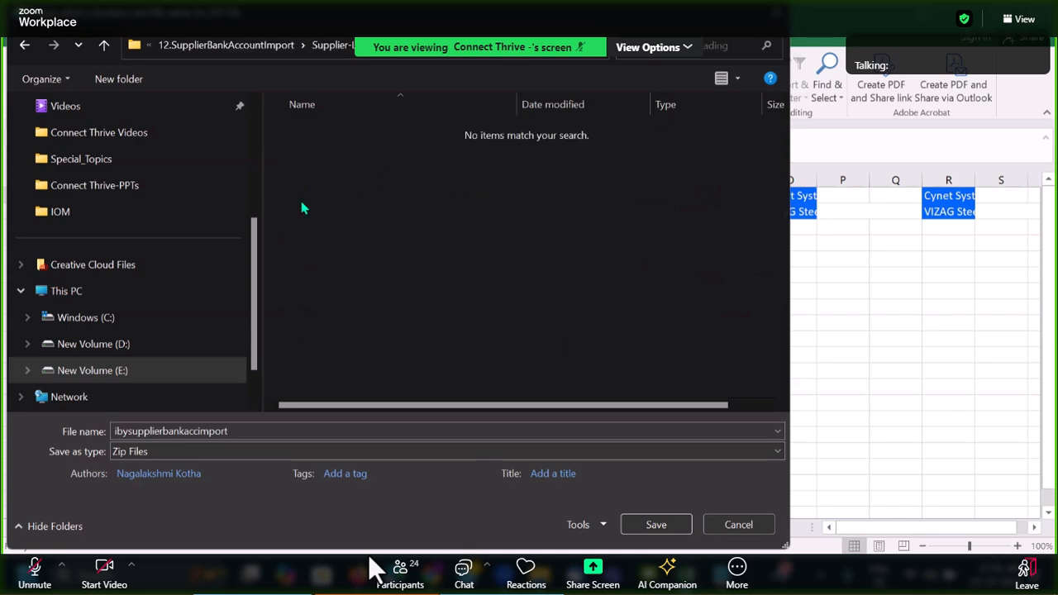
{"action": "left_click", "coordinate": [103, 45]}
Create a folder named Toshiba-Loading and save the ibysupplierbankaccimport ZIP file in it.
{"action": "left_click", "coordinate": [118, 78]}
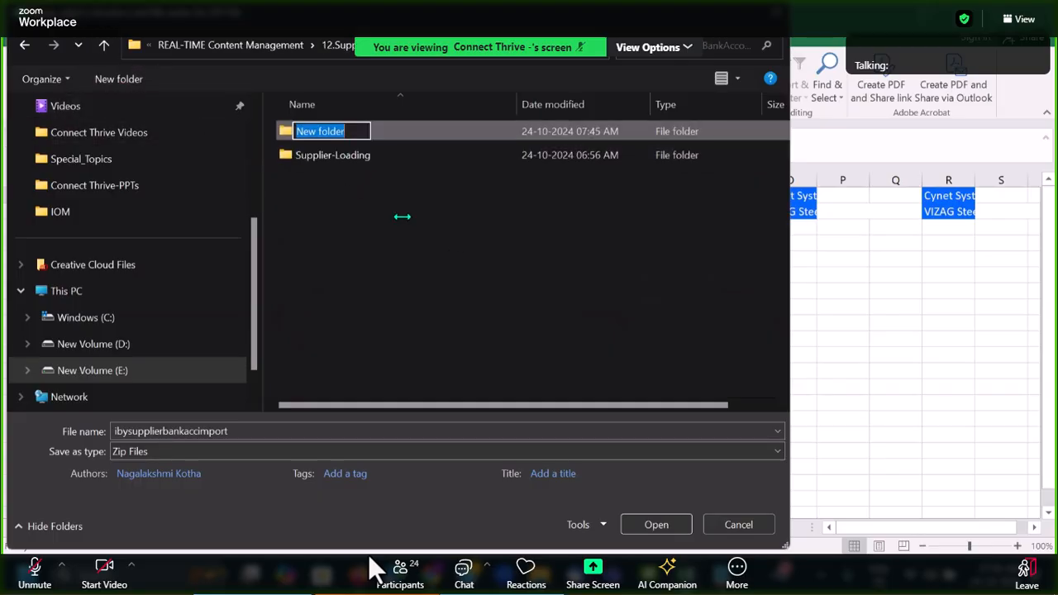
{"action": "type", "text": "Tosh"}
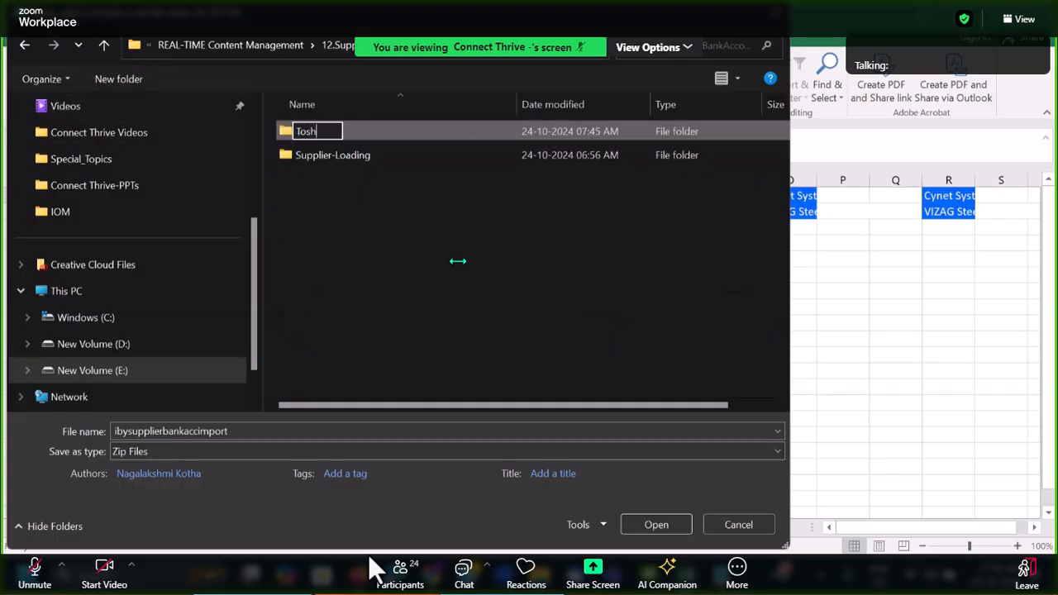
{"action": "type", "text": "iba-Loading"}
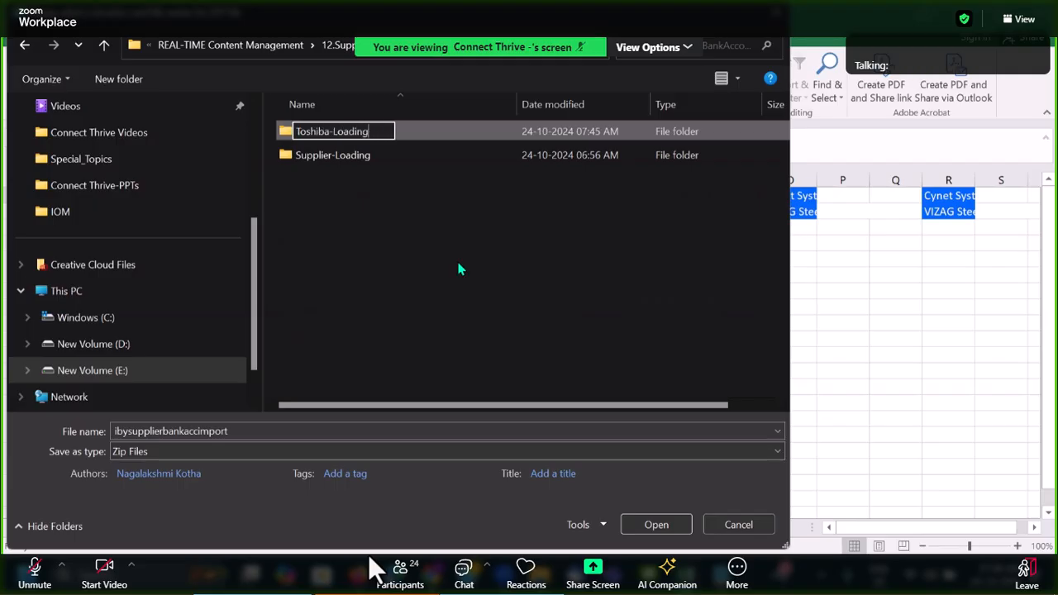
{"action": "key", "text": "Return"}
{"action": "key", "text": "Return"}
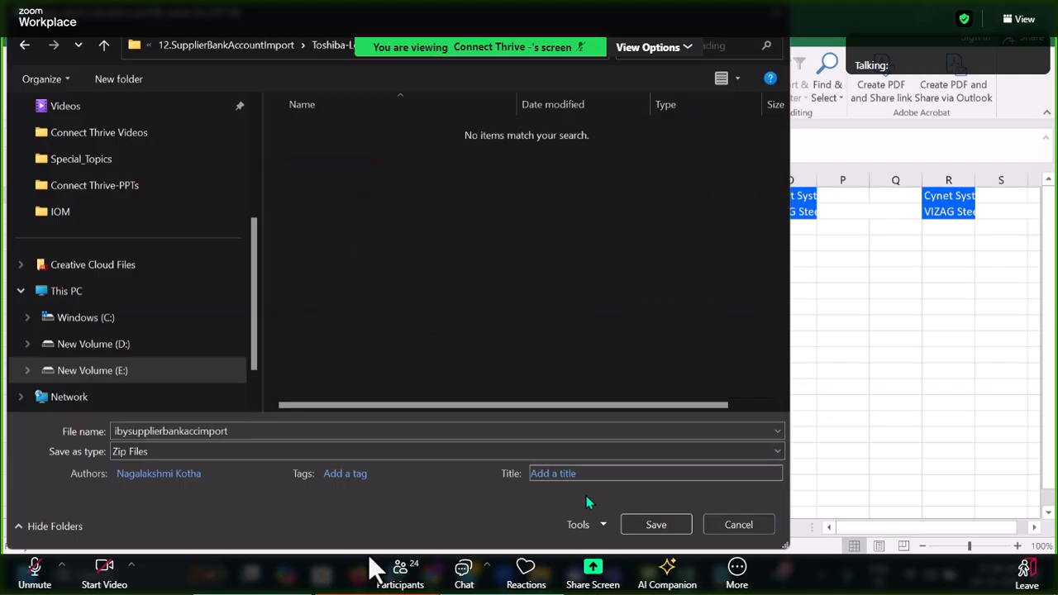
{"action": "left_click", "coordinate": [657, 525]}
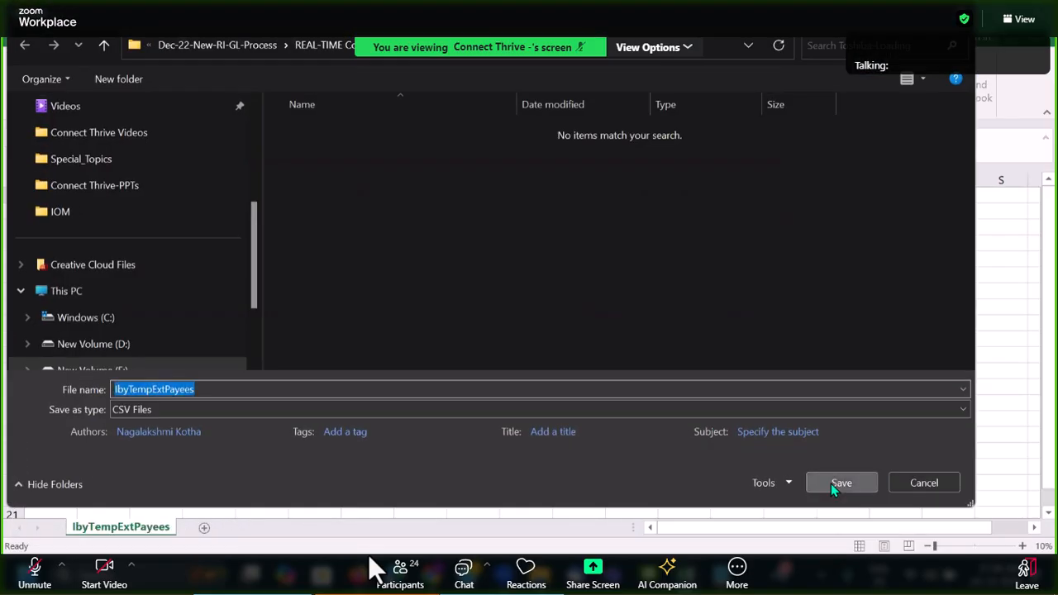
Save the IbyTempExtPayees, IbyTempExtBankAccts and IbyTempPmtInstrUses CSV files in the Toshiba-Loading folder and acknowledge completion.
{"action": "left_click", "coordinate": [834, 485]}
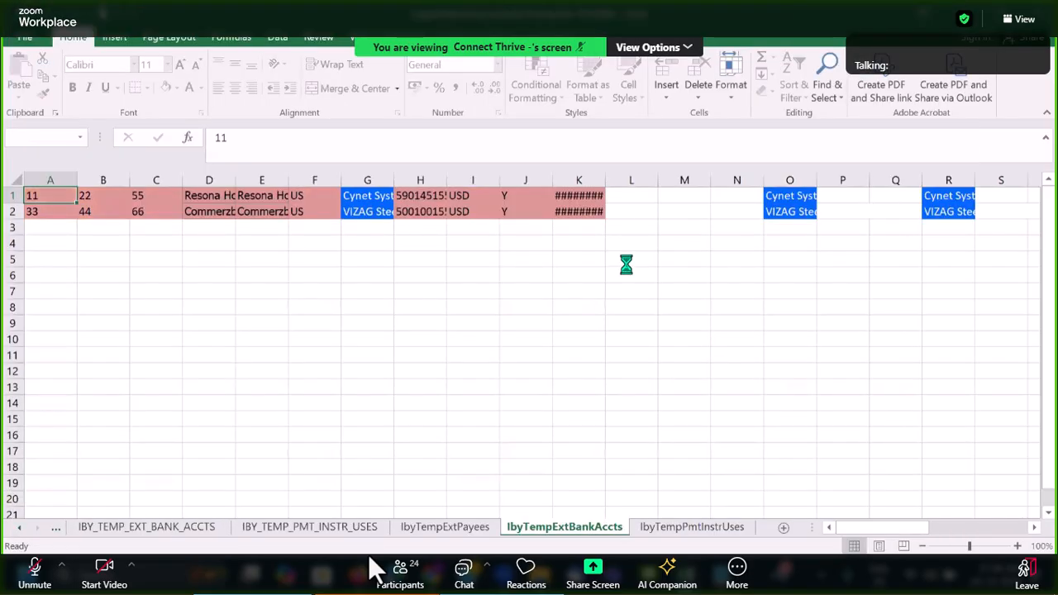
{"action": "key", "text": "F12"}
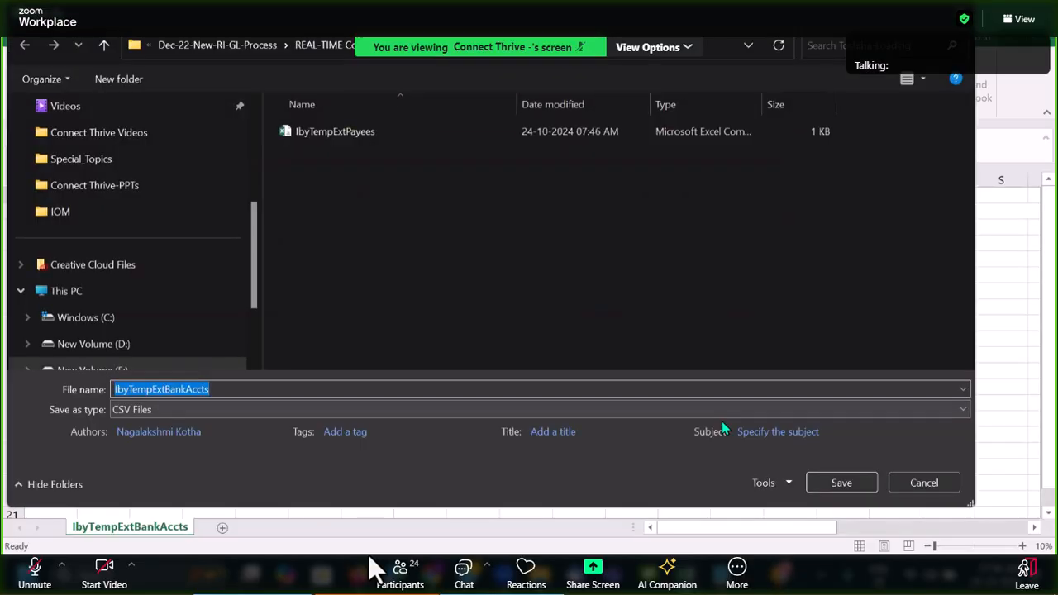
{"action": "left_click", "coordinate": [852, 486]}
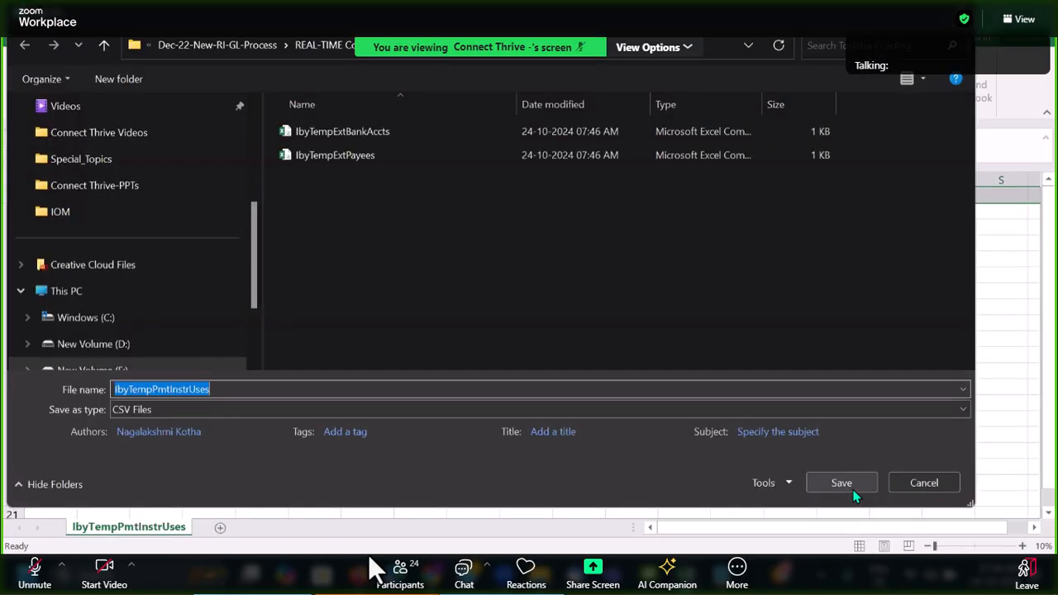
{"action": "left_click", "coordinate": [842, 484]}
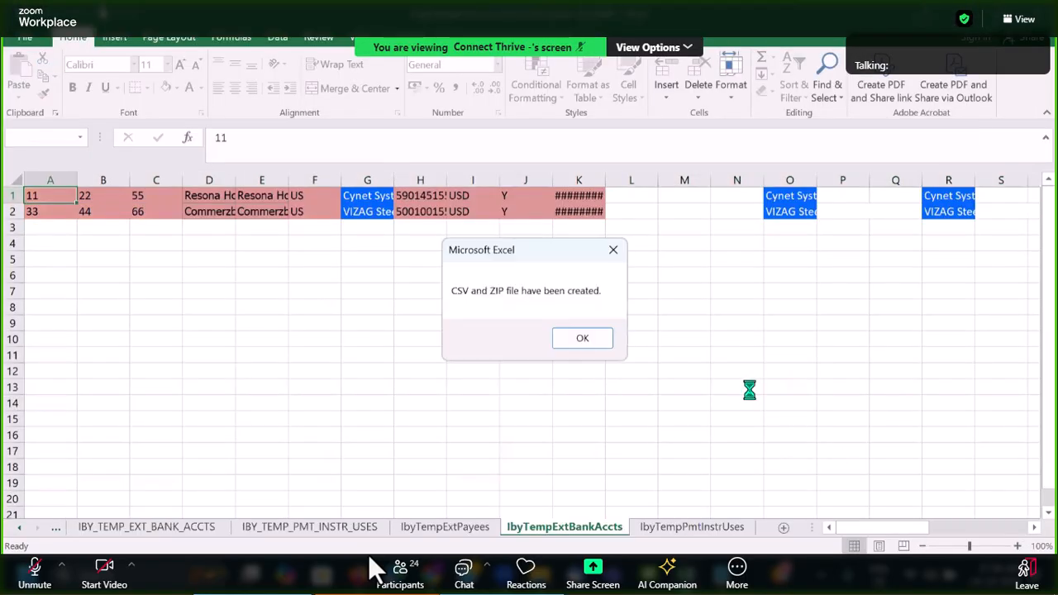
{"action": "left_click", "coordinate": [591, 342]}
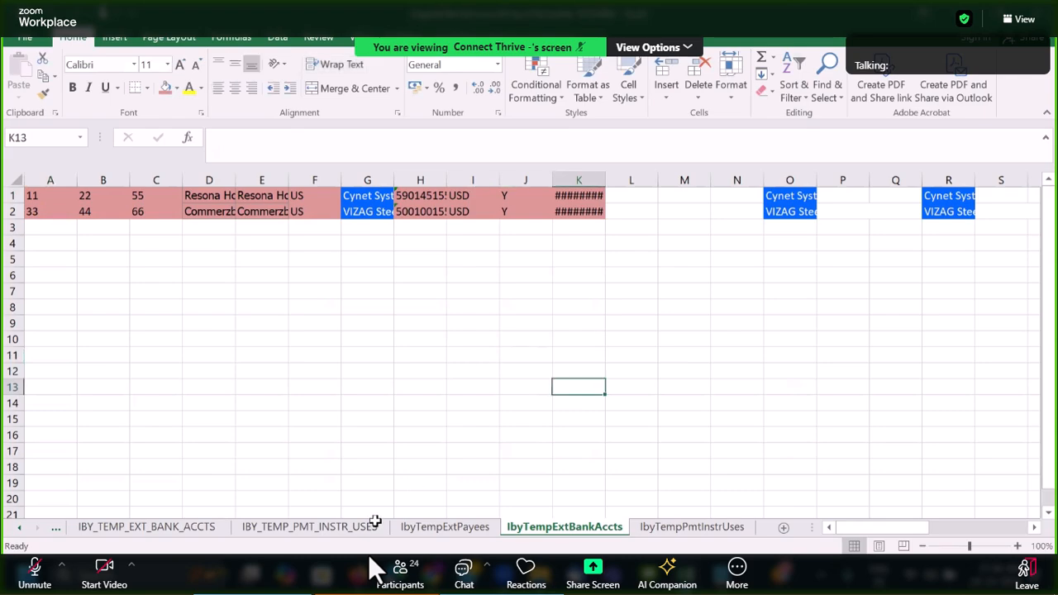
Switch to File Explorer, check the contents of the Supplier-Loading folder and return to the 12.SupplierBankAccountImport folder.
{"action": "mouse_move", "coordinate": [523, 584]}
{"action": "left_click", "coordinate": [493, 488]}
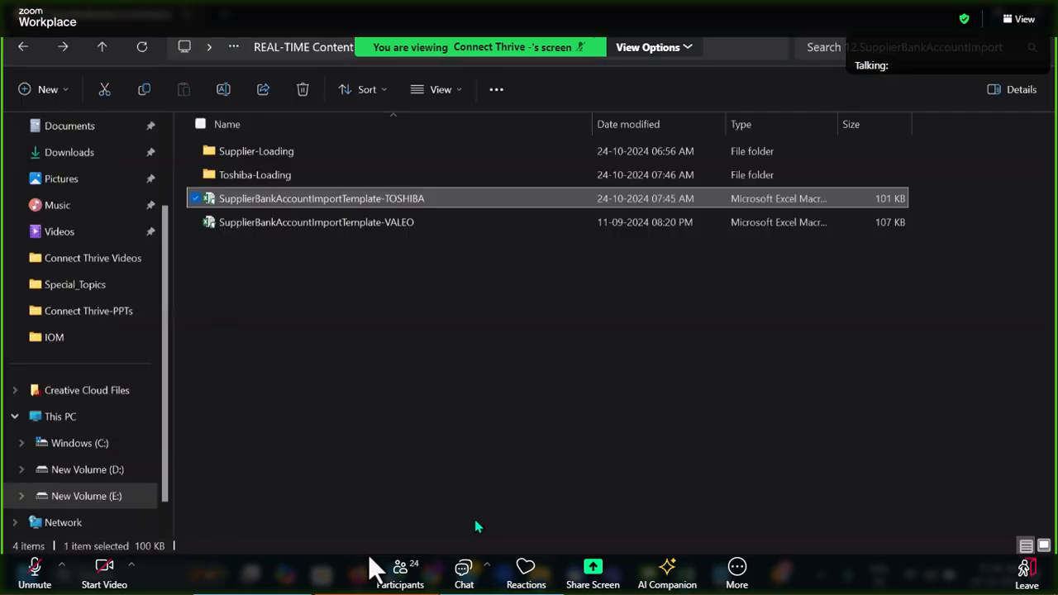
{"action": "double_click", "coordinate": [273, 152]}
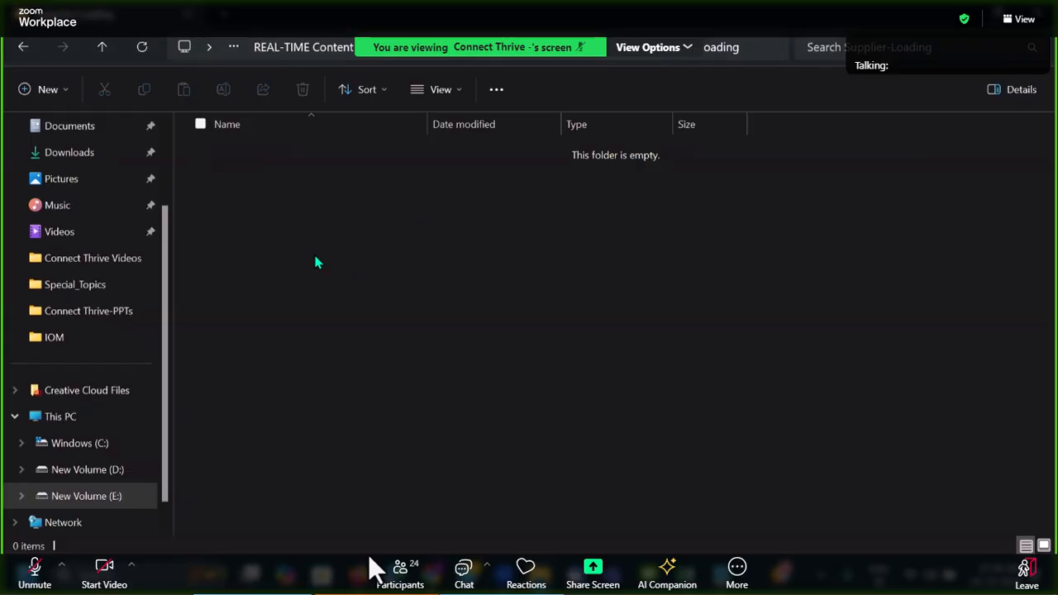
{"action": "key", "text": "alt+Left"}
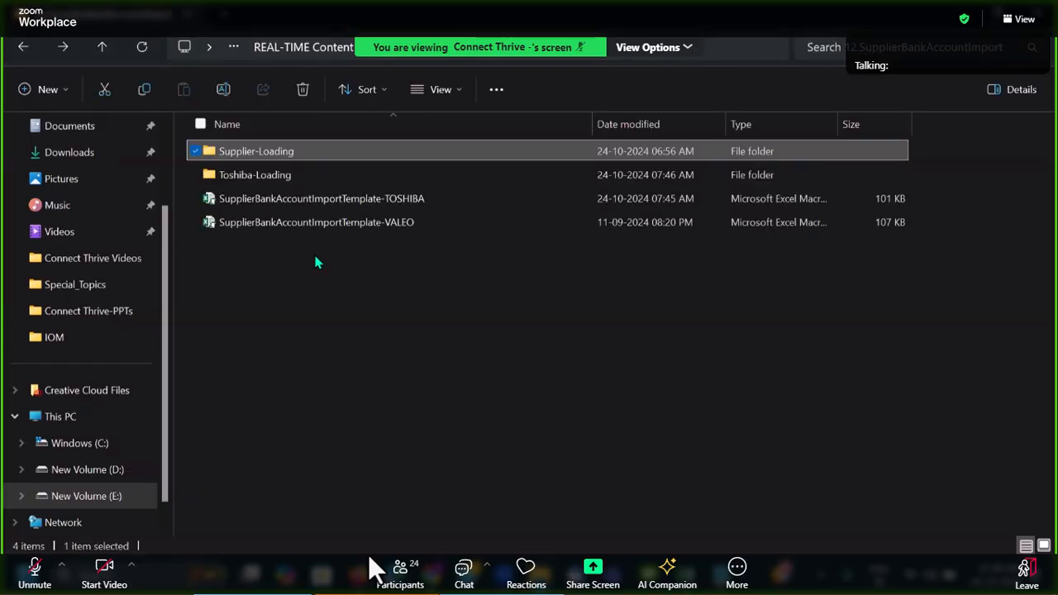
Delete the Supplier-Loading folder, check the contents of Toshiba-Loading and return to the 12.SupplierBankAccountImport folder.
{"action": "key", "text": "Delete"}
{"action": "left_click", "coordinate": [277, 154]}
{"action": "key", "text": "Return"}
{"action": "key", "text": "alt+Left"}
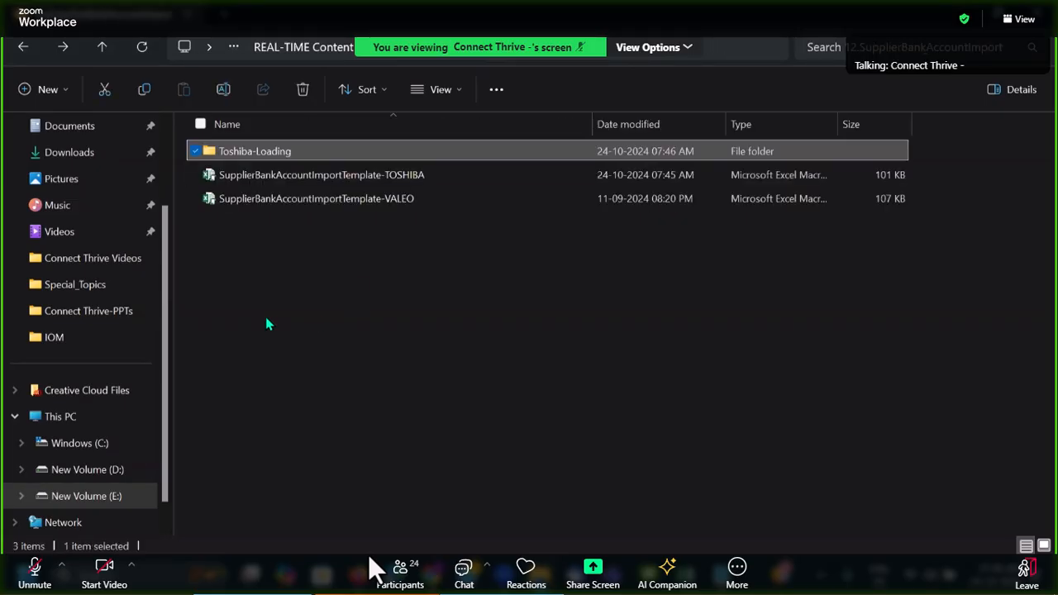
Switch to Oracle Fusion in the browser and go to Scheduled Processes from the home page.
{"action": "left_click", "coordinate": [358, 573]}
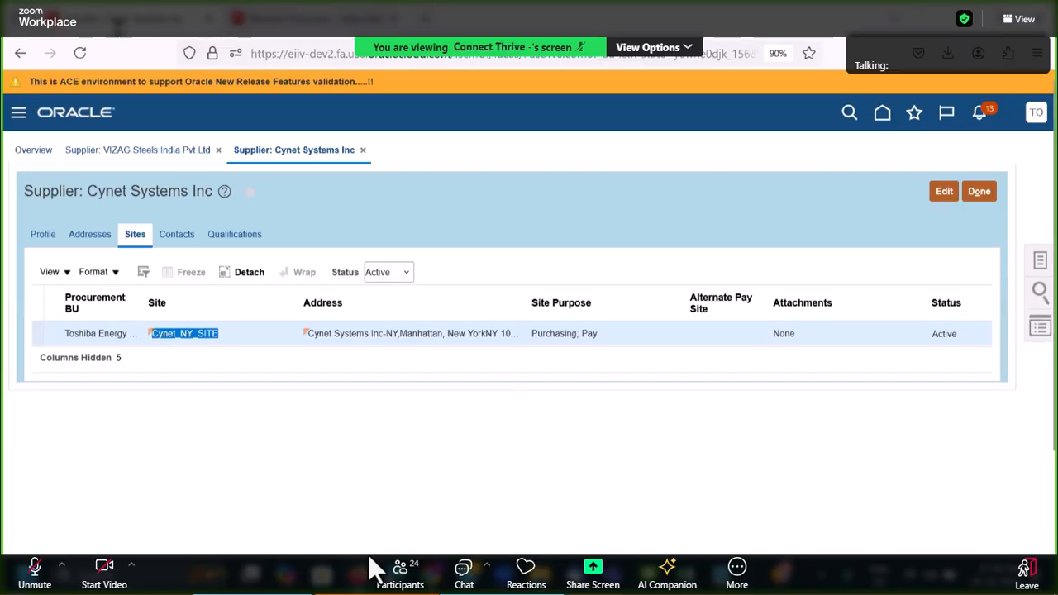
{"action": "left_click", "coordinate": [244, 19]}
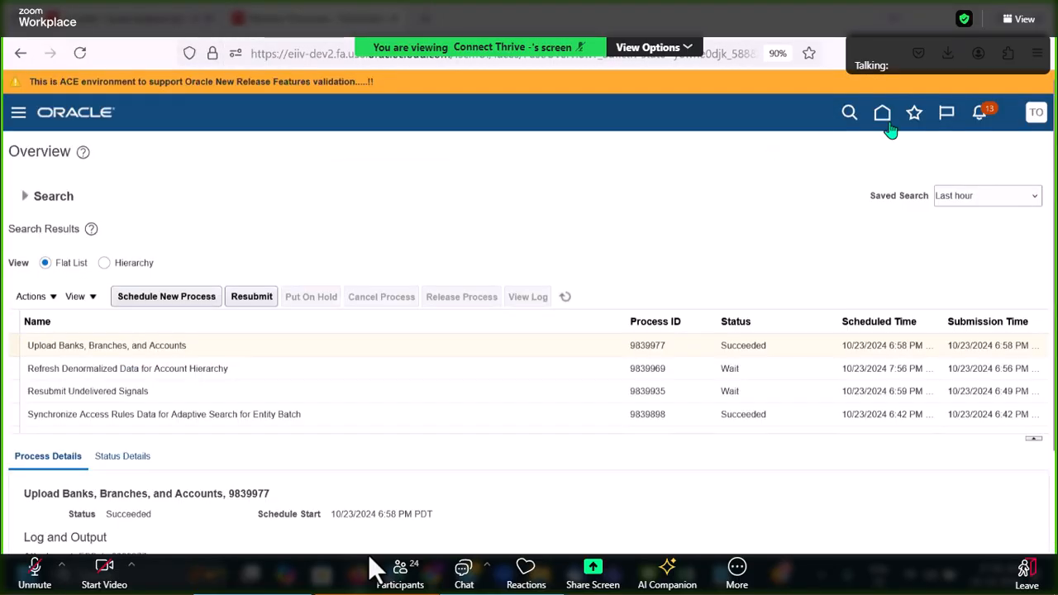
{"action": "left_click", "coordinate": [883, 116]}
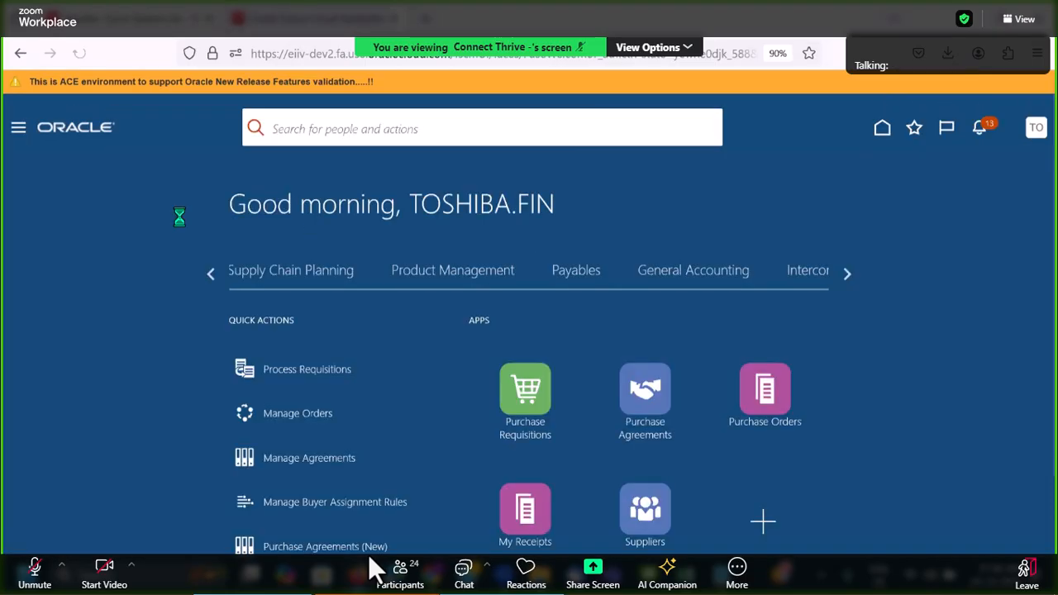
{"action": "left_click", "coordinate": [20, 129]}
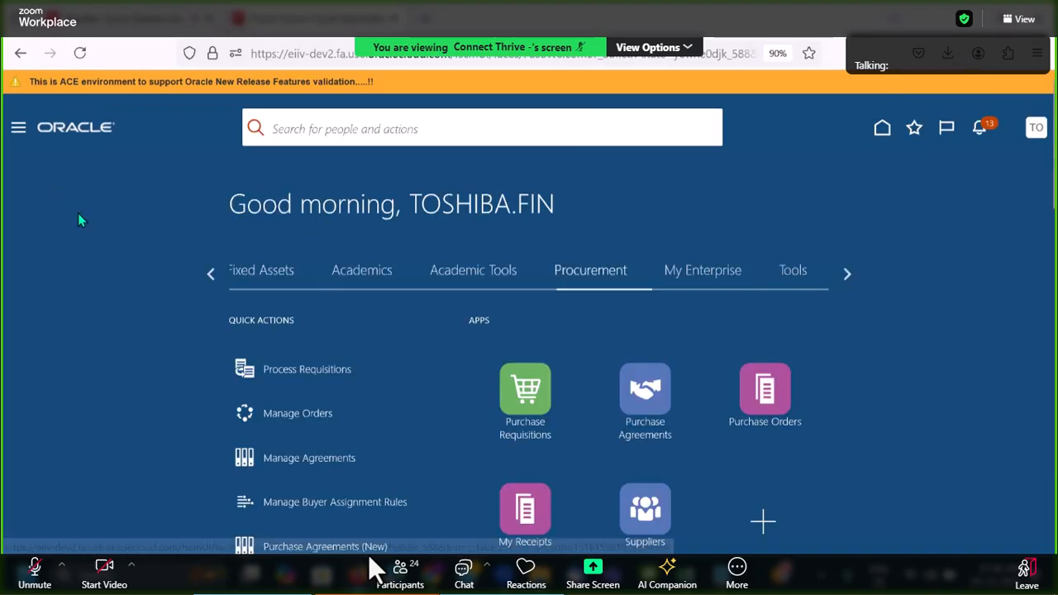
{"action": "scroll", "coordinate": [108, 248], "scroll_direction": "down", "scroll_amount": 10}
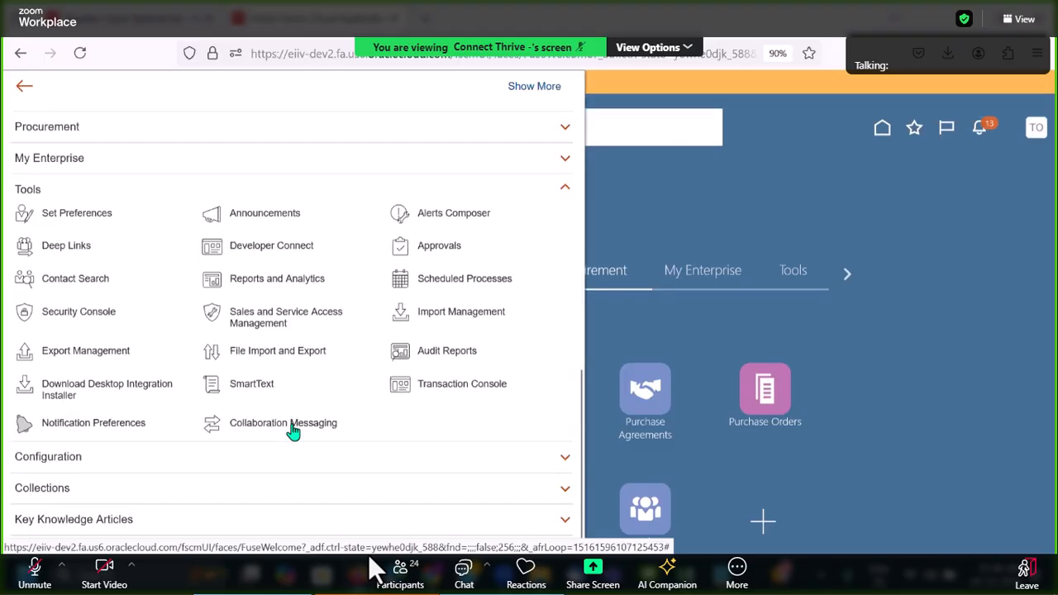
{"action": "left_click", "coordinate": [538, 279]}
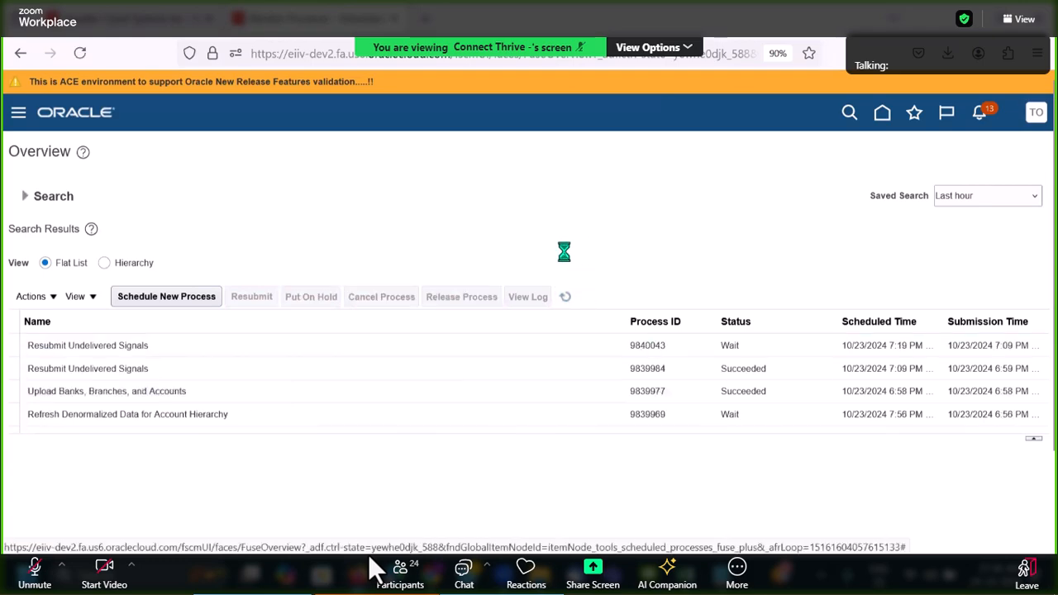
Schedule a new Load Interface File for Import job and bring up its process details.
{"action": "left_click", "coordinate": [159, 300]}
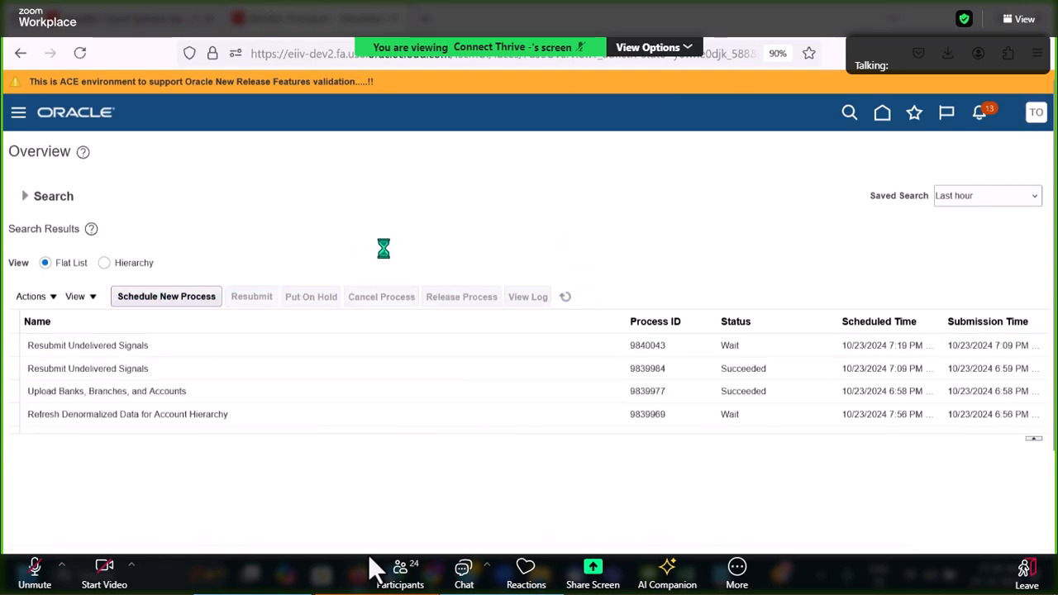
{"action": "type", "text": "Load In"}
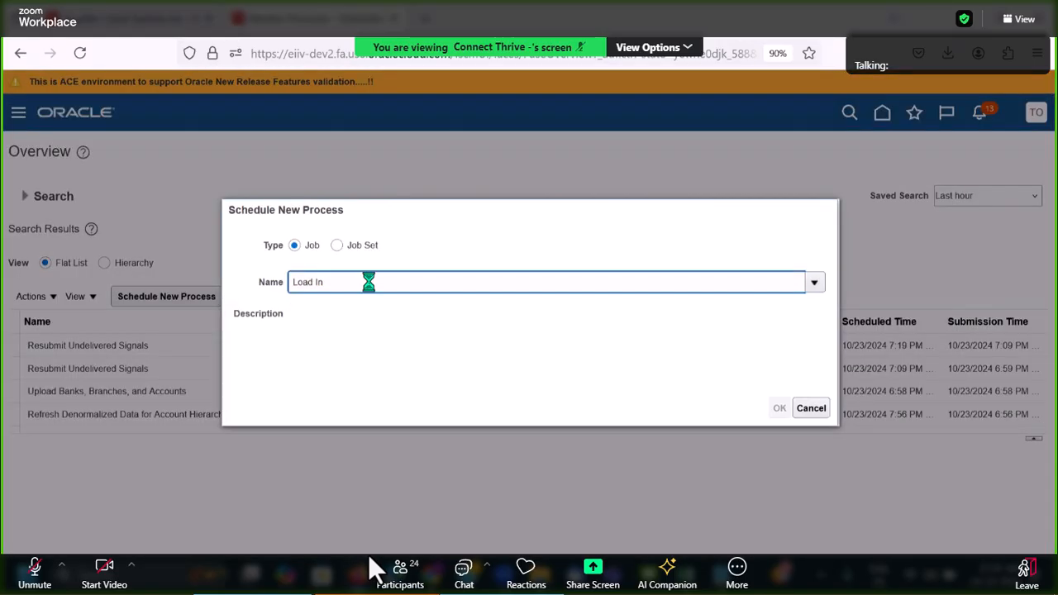
{"action": "key", "text": "Tab"}
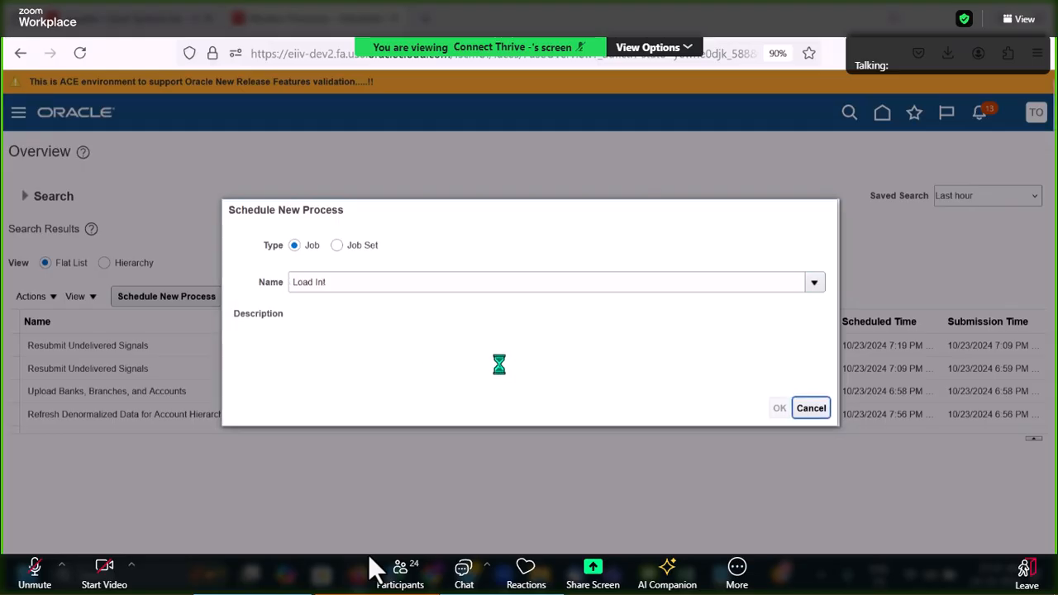
{"action": "left_click", "coordinate": [777, 408]}
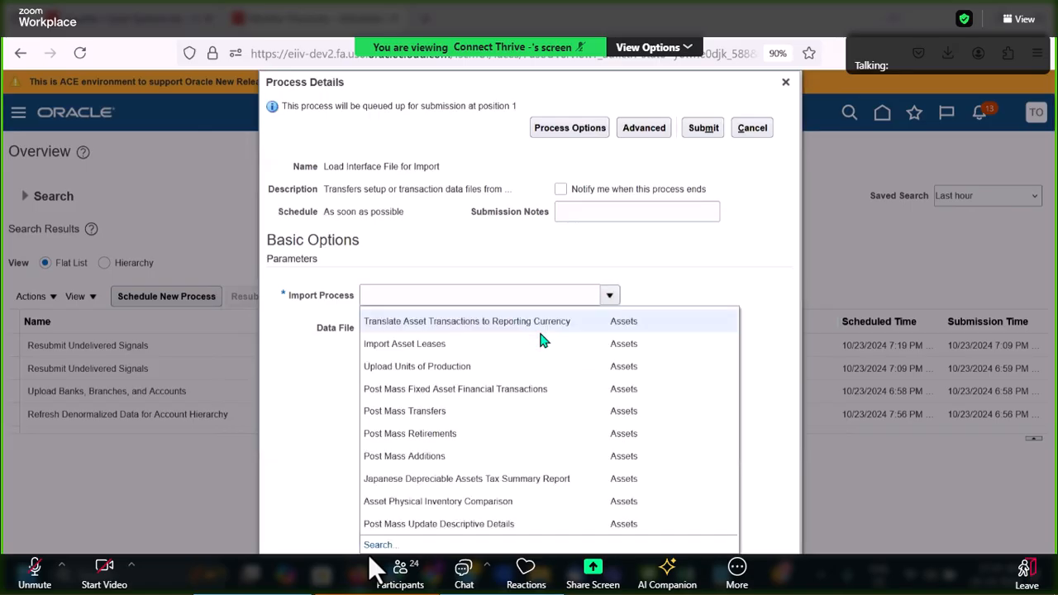
Look through the available import processes for the one that imports supplier bank accounts.
{"action": "scroll", "coordinate": [406, 492], "scroll_direction": "down", "scroll_amount": 2}
{"action": "scroll", "coordinate": [463, 436], "scroll_direction": "down", "scroll_amount": 2}
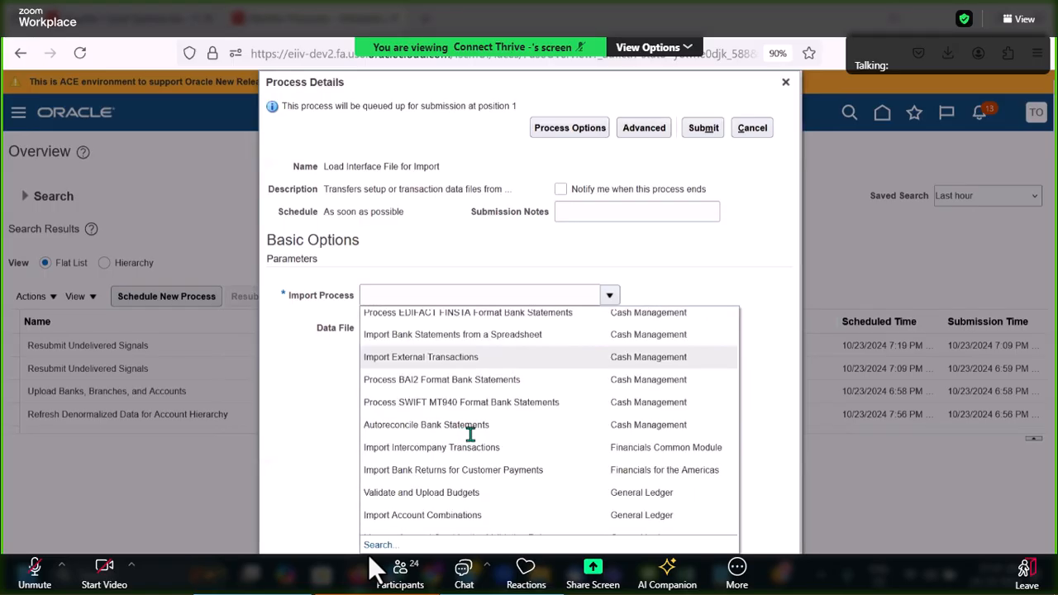
{"action": "scroll", "coordinate": [471, 443], "scroll_direction": "down", "scroll_amount": 4}
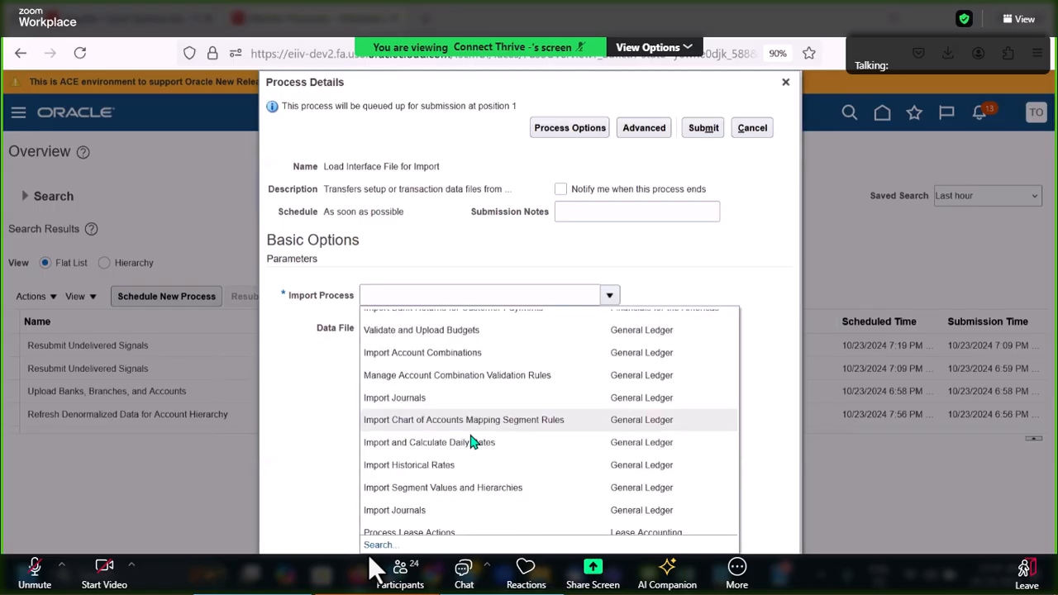
{"action": "scroll", "coordinate": [471, 443], "scroll_direction": "down", "scroll_amount": 7}
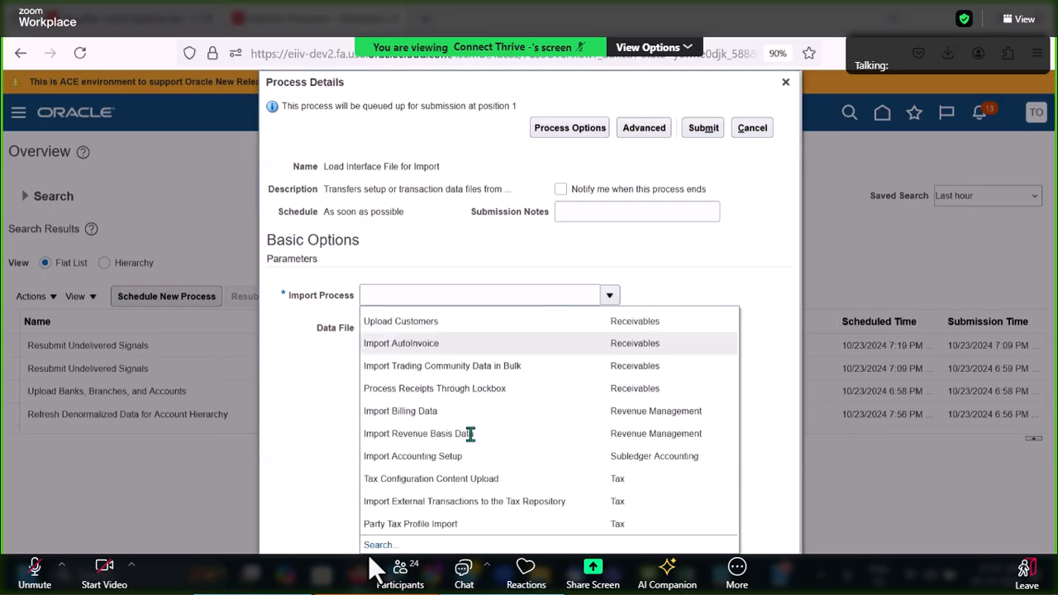
{"action": "scroll", "coordinate": [471, 443], "scroll_direction": "down", "scroll_amount": 2}
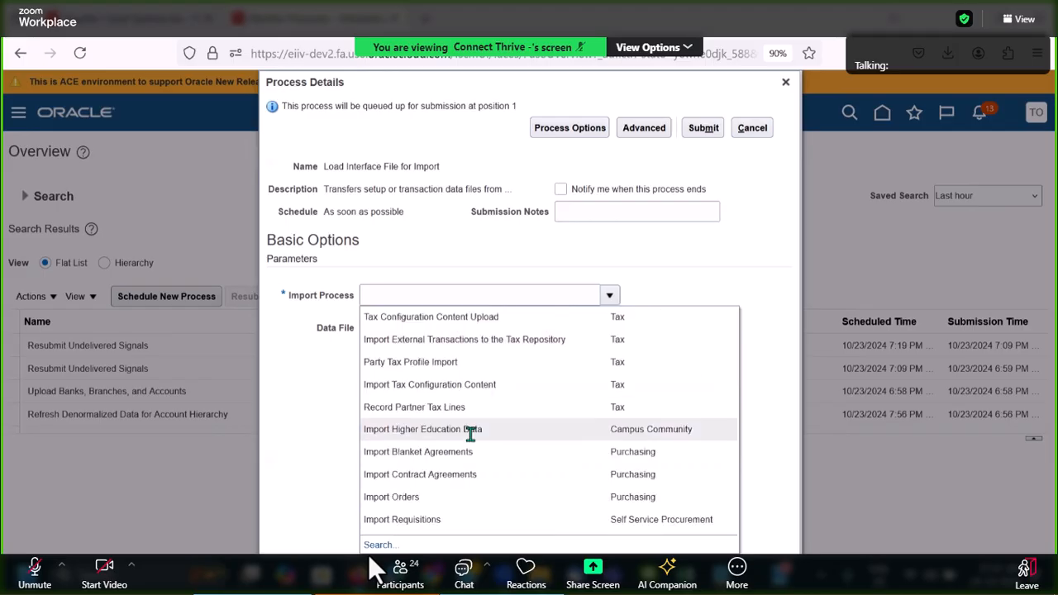
{"action": "scroll", "coordinate": [471, 438], "scroll_direction": "down", "scroll_amount": 3}
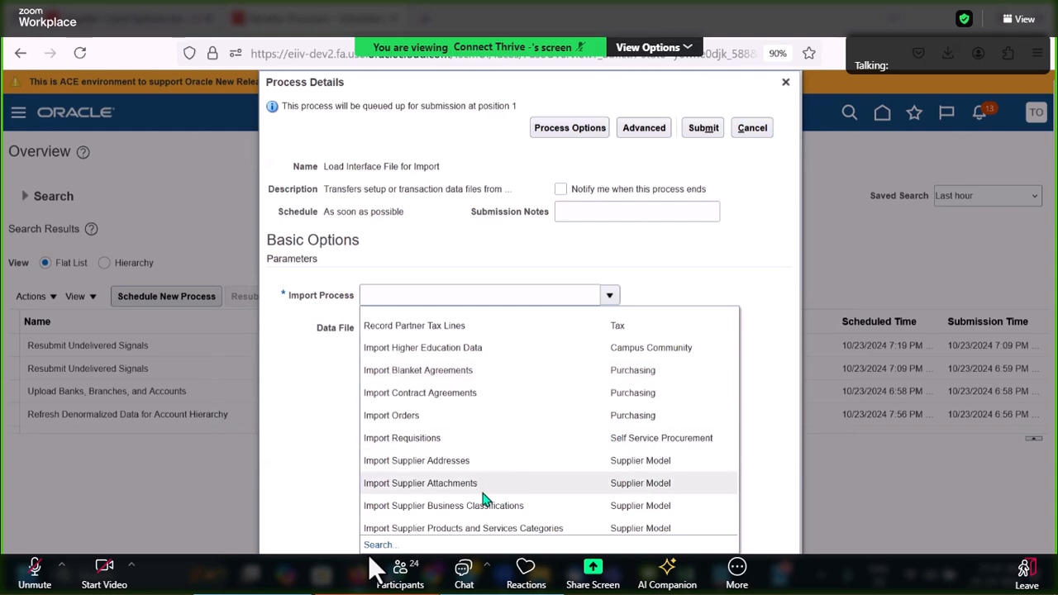
{"action": "scroll", "coordinate": [486, 497], "scroll_direction": "down", "scroll_amount": 2}
{"action": "scroll", "coordinate": [486, 510], "scroll_direction": "down", "scroll_amount": 4}
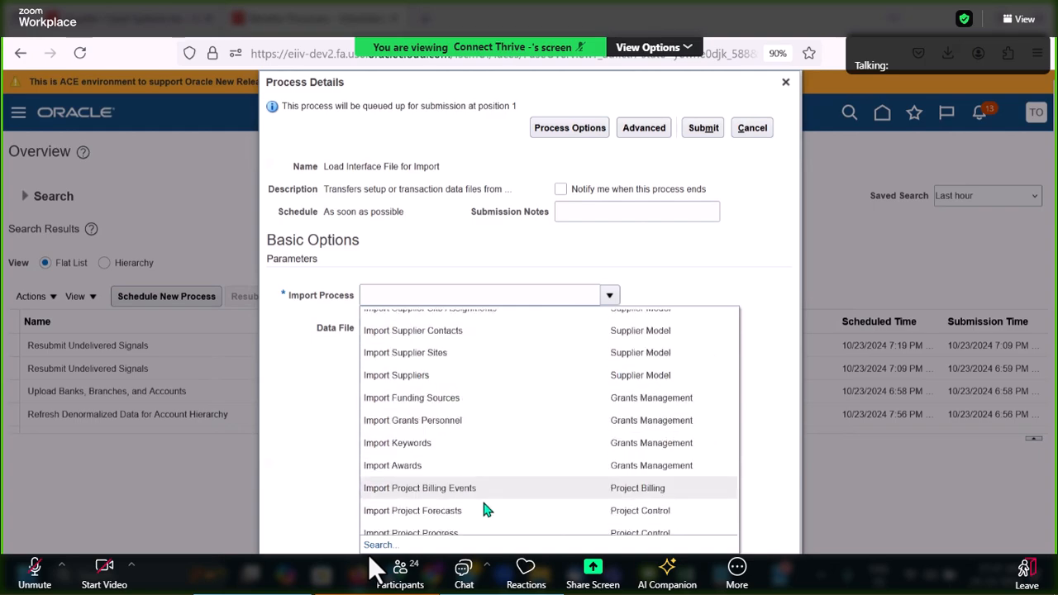
{"action": "scroll", "coordinate": [485, 508], "scroll_direction": "down", "scroll_amount": 2}
{"action": "scroll", "coordinate": [482, 496], "scroll_direction": "down", "scroll_amount": 2}
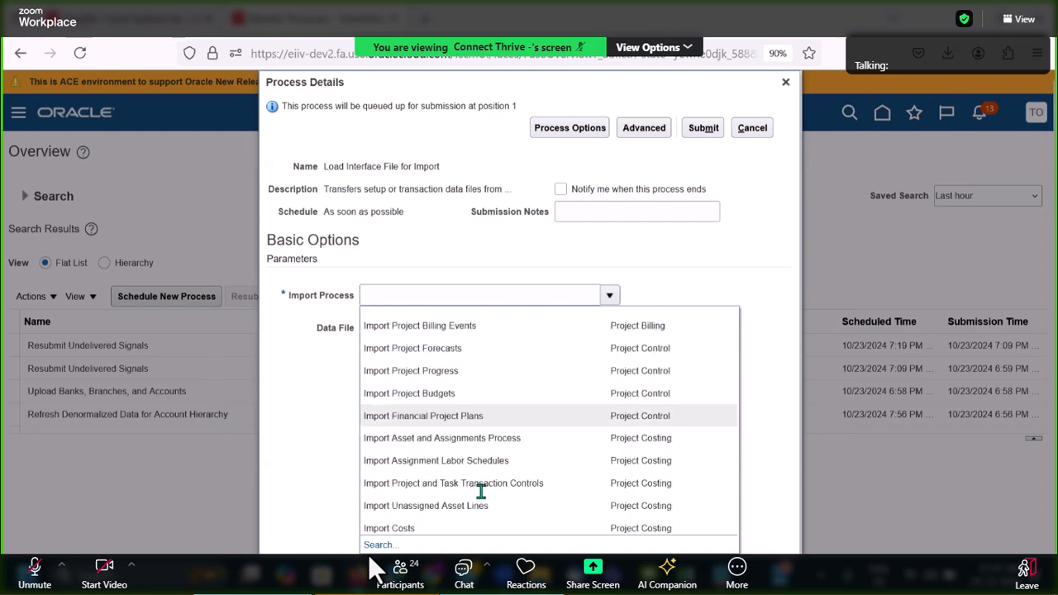
{"action": "scroll", "coordinate": [481, 495], "scroll_direction": "down", "scroll_amount": 2}
{"action": "scroll", "coordinate": [482, 488], "scroll_direction": "down", "scroll_amount": 4}
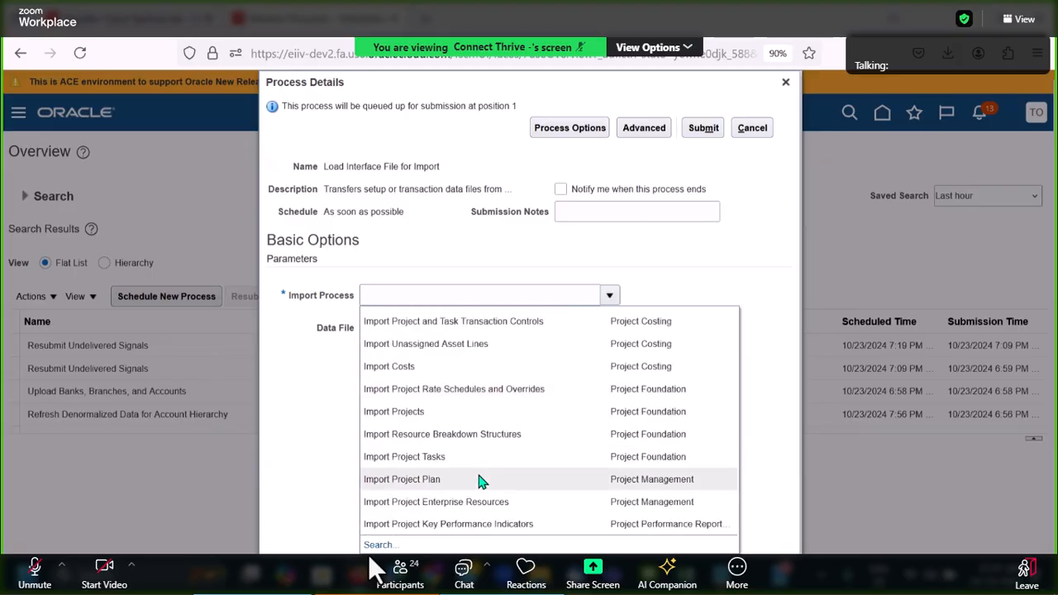
{"action": "scroll", "coordinate": [481, 479], "scroll_direction": "down", "scroll_amount": 5}
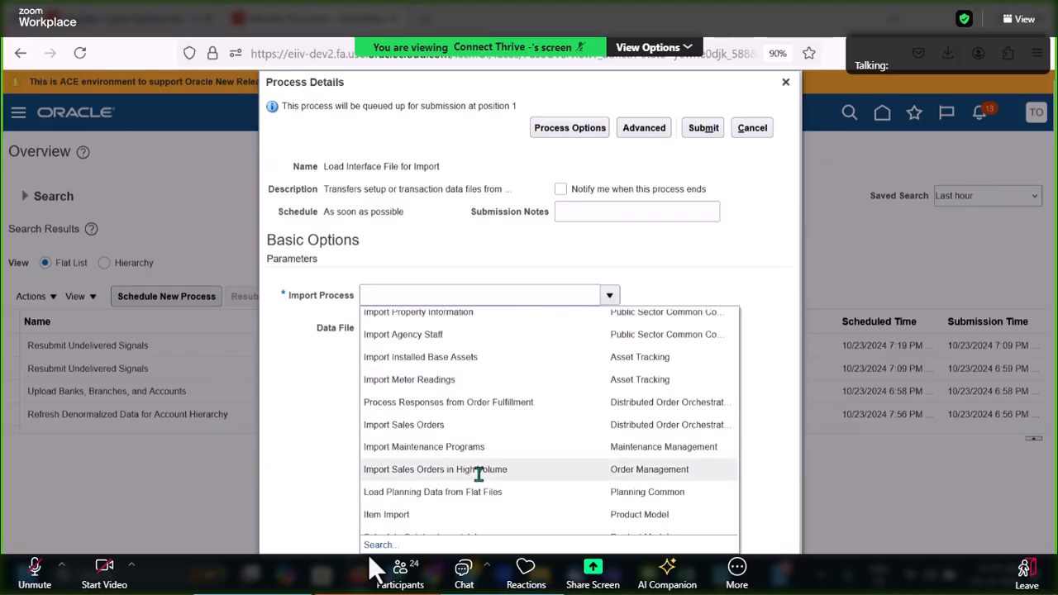
{"action": "scroll", "coordinate": [481, 481], "scroll_direction": "down", "scroll_amount": 5}
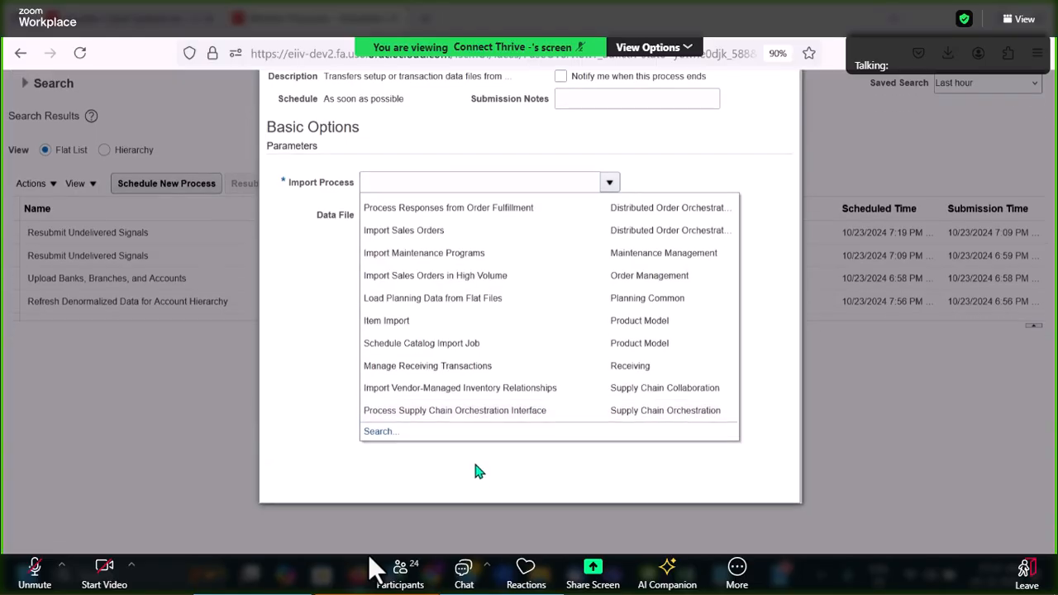
{"action": "scroll", "coordinate": [465, 397], "scroll_direction": "up", "scroll_amount": 5}
{"action": "scroll", "coordinate": [459, 376], "scroll_direction": "up", "scroll_amount": 8}
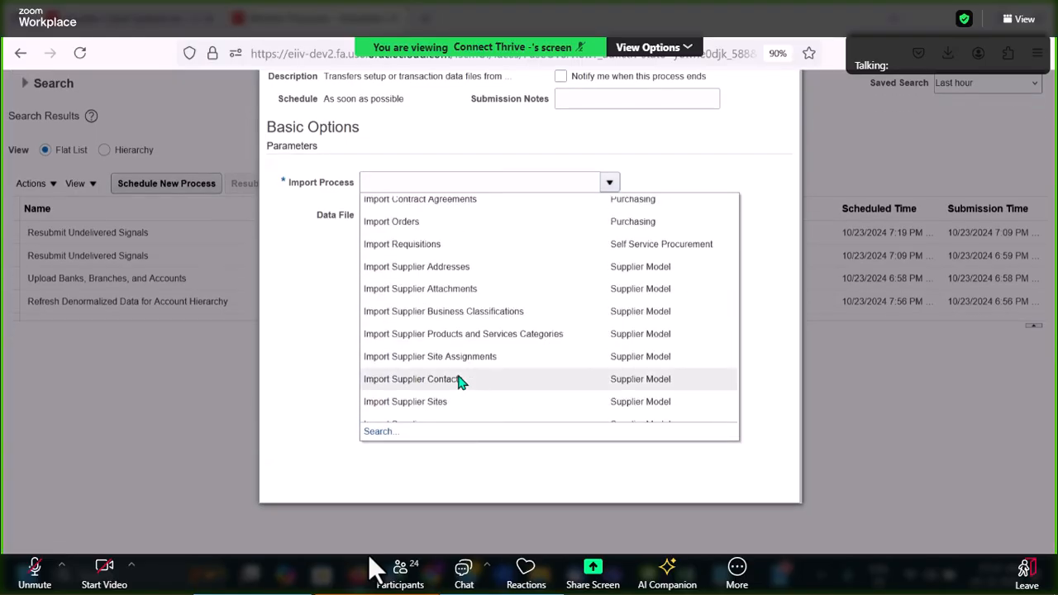
{"action": "scroll", "coordinate": [460, 381], "scroll_direction": "down", "scroll_amount": 2}
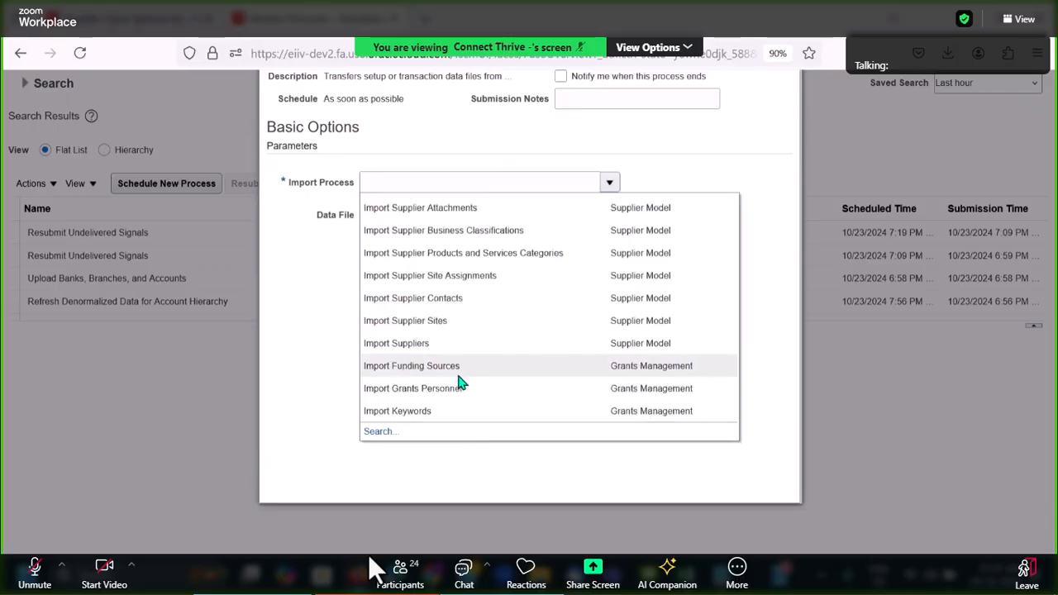
{"action": "scroll", "coordinate": [461, 381], "scroll_direction": "up", "scroll_amount": 3}
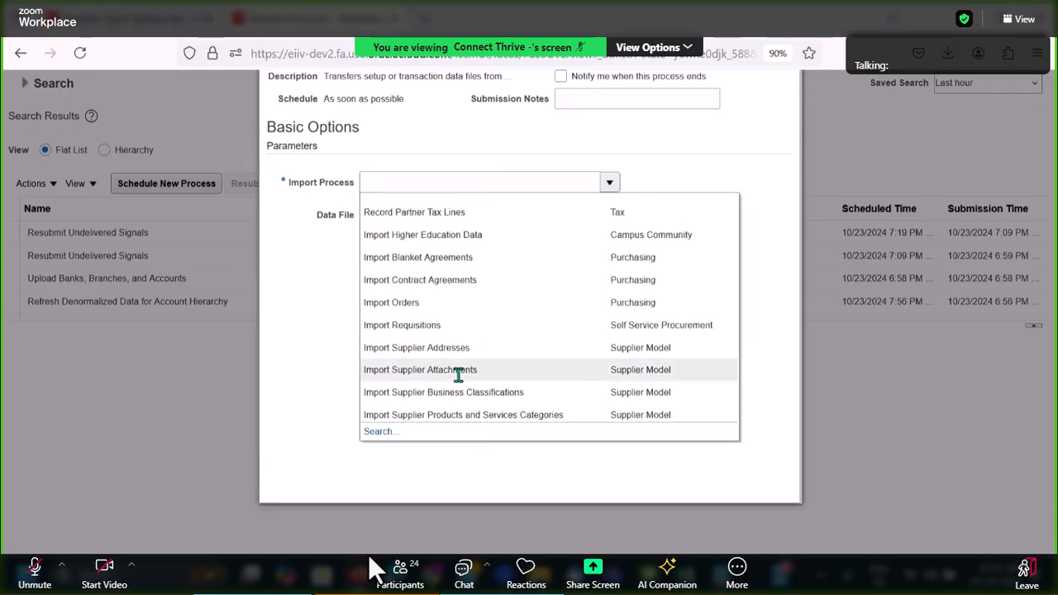
{"action": "scroll", "coordinate": [461, 363], "scroll_direction": "up", "scroll_amount": 2}
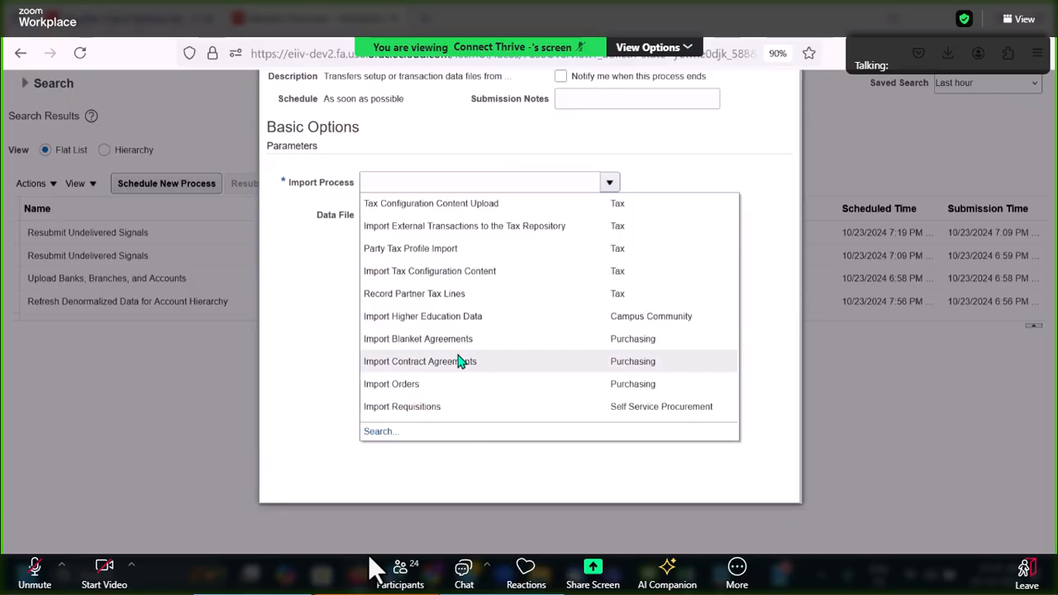
{"action": "scroll", "coordinate": [458, 355], "scroll_direction": "up", "scroll_amount": 5}
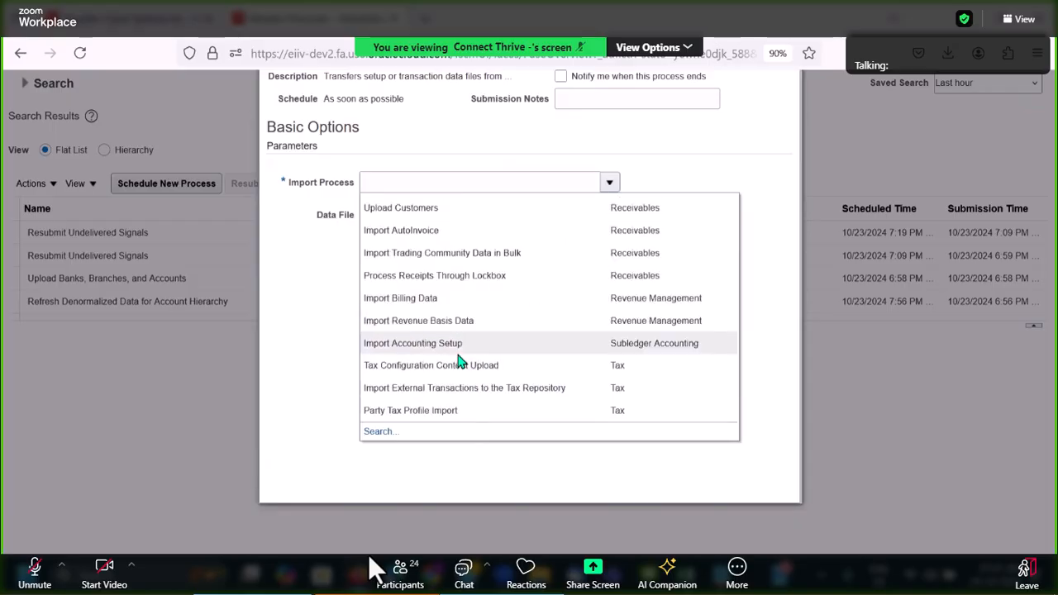
{"action": "scroll", "coordinate": [459, 358], "scroll_direction": "up", "scroll_amount": 3}
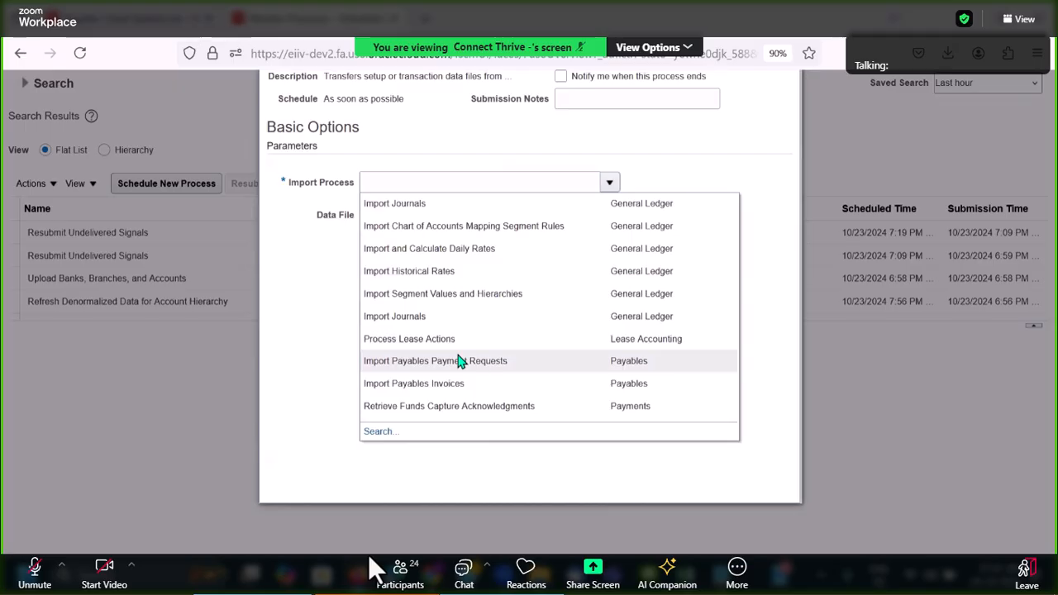
{"action": "scroll", "coordinate": [461, 363], "scroll_direction": "up", "scroll_amount": 2}
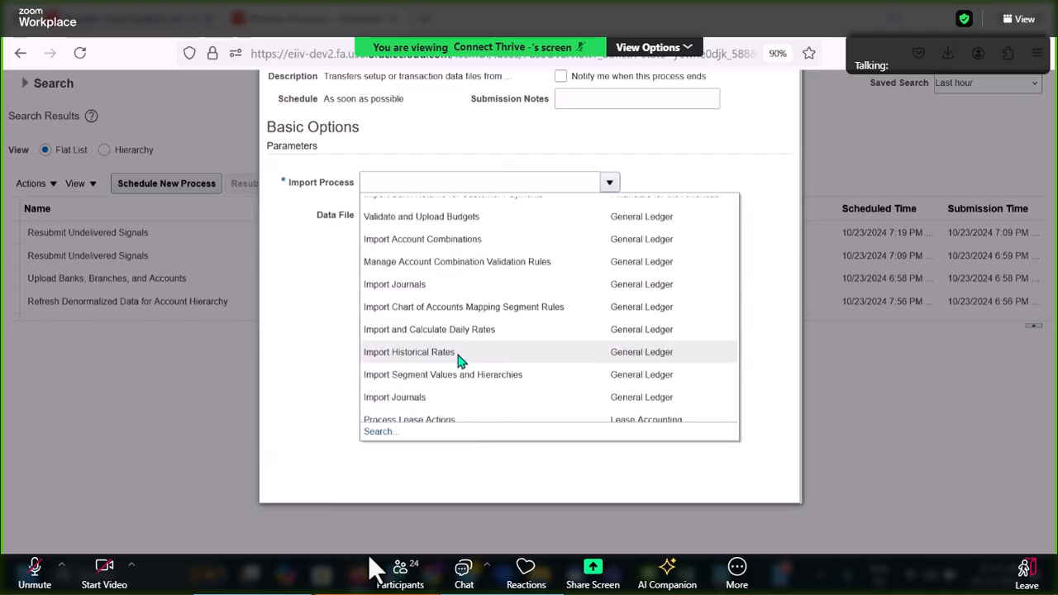
{"action": "scroll", "coordinate": [460, 359], "scroll_direction": "up", "scroll_amount": 5}
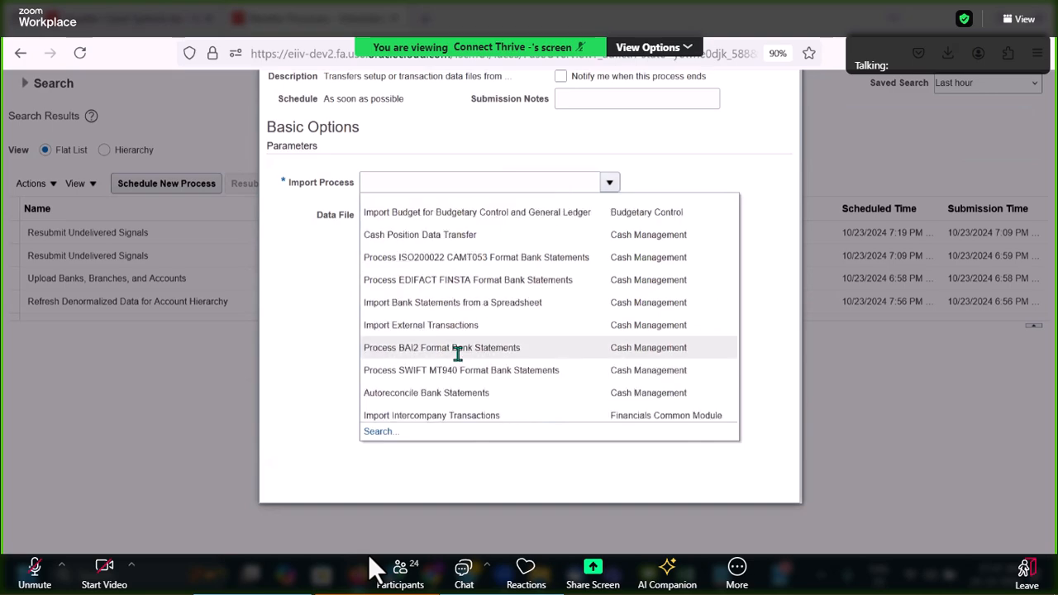
Search for import processes containing "Import Su" and select Import Supplier Bank Accounts as the import process.
{"action": "left_click", "coordinate": [389, 435]}
{"action": "left_click", "coordinate": [689, 251]}
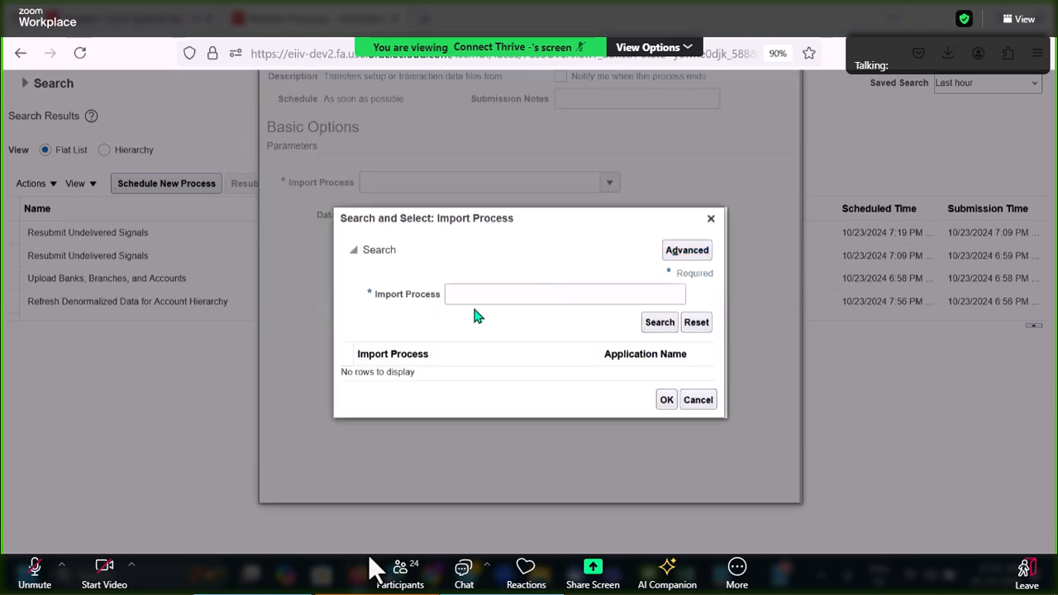
{"action": "left_click", "coordinate": [451, 297]}
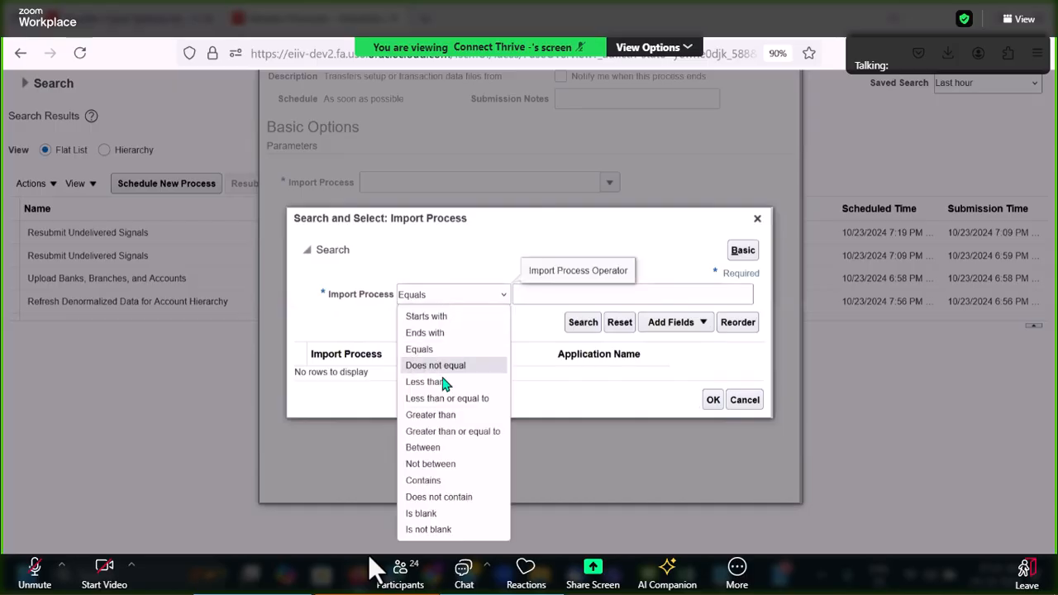
{"action": "left_click", "coordinate": [434, 479]}
{"action": "left_click", "coordinate": [538, 299]}
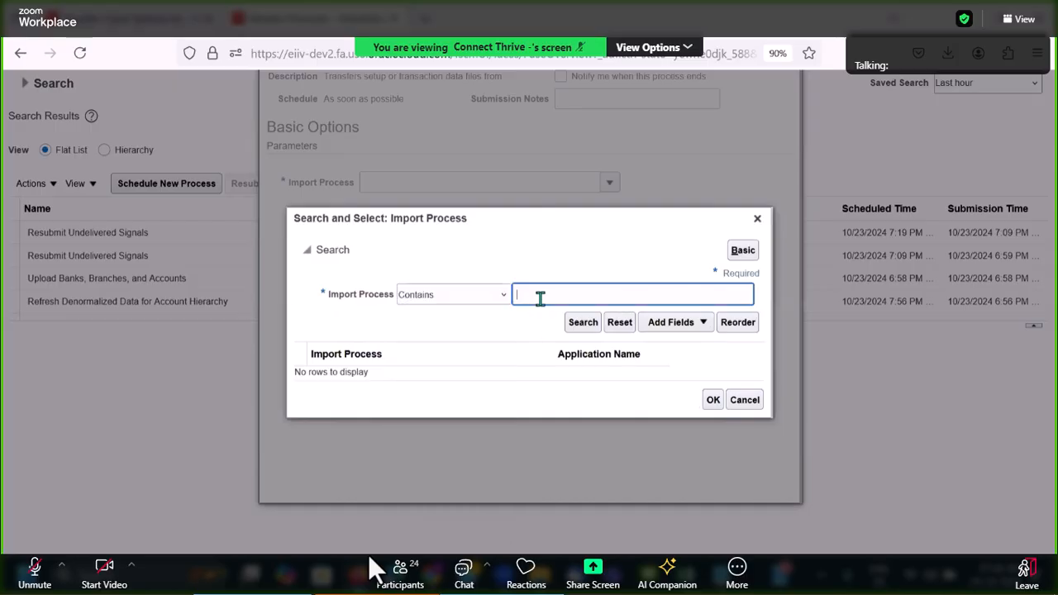
{"action": "type", "text": "Import Su"}
{"action": "key", "text": "Return"}
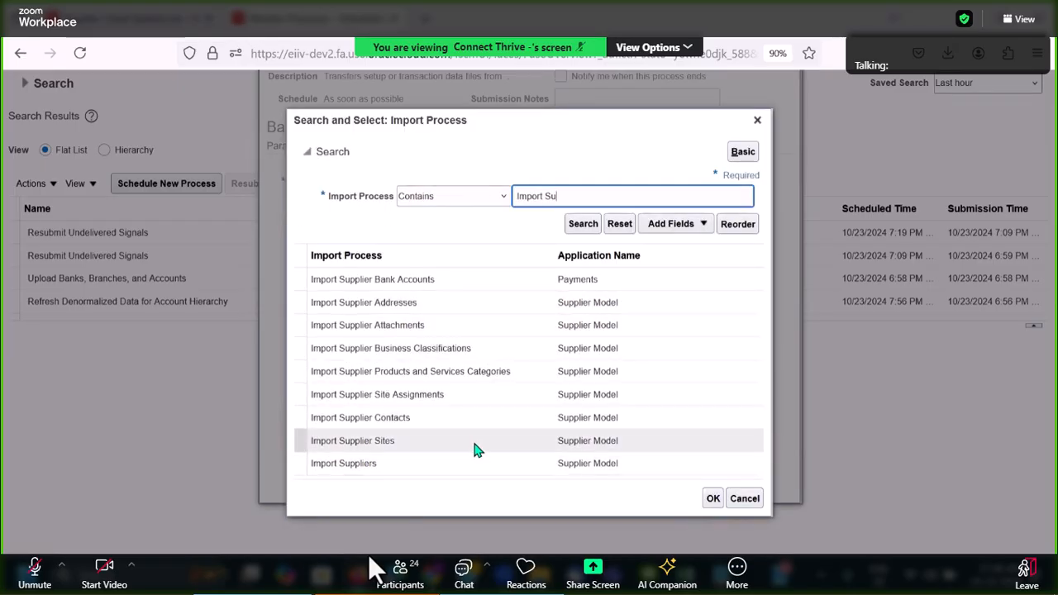
{"action": "double_click", "coordinate": [456, 281]}
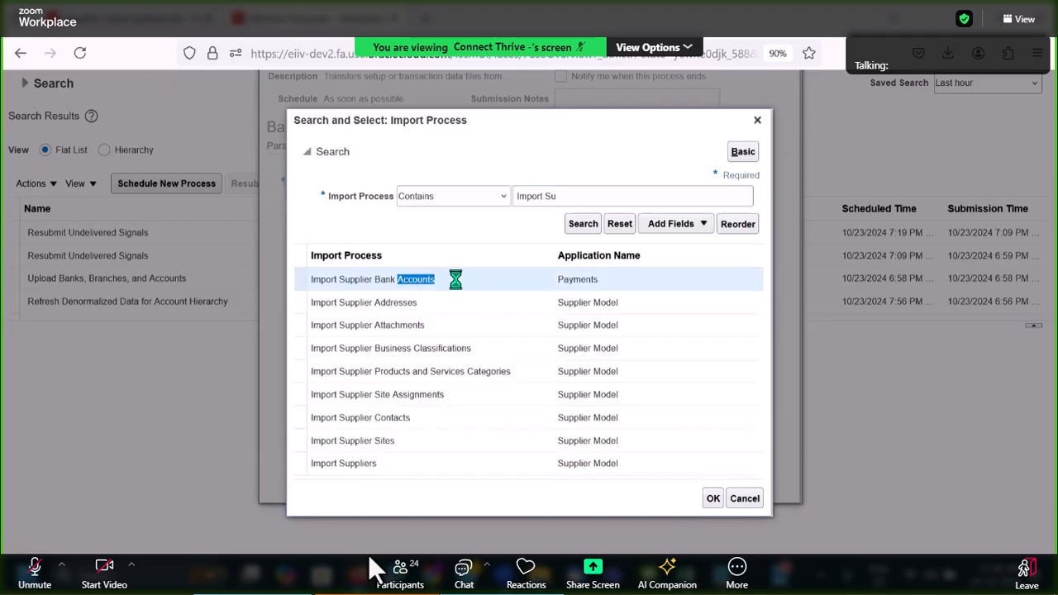
Start uploading a new data file for the import and go from the TOSHIBA folder up to the real-time course folder.
{"action": "left_click", "coordinate": [534, 215]}
{"action": "left_click", "coordinate": [372, 481]}
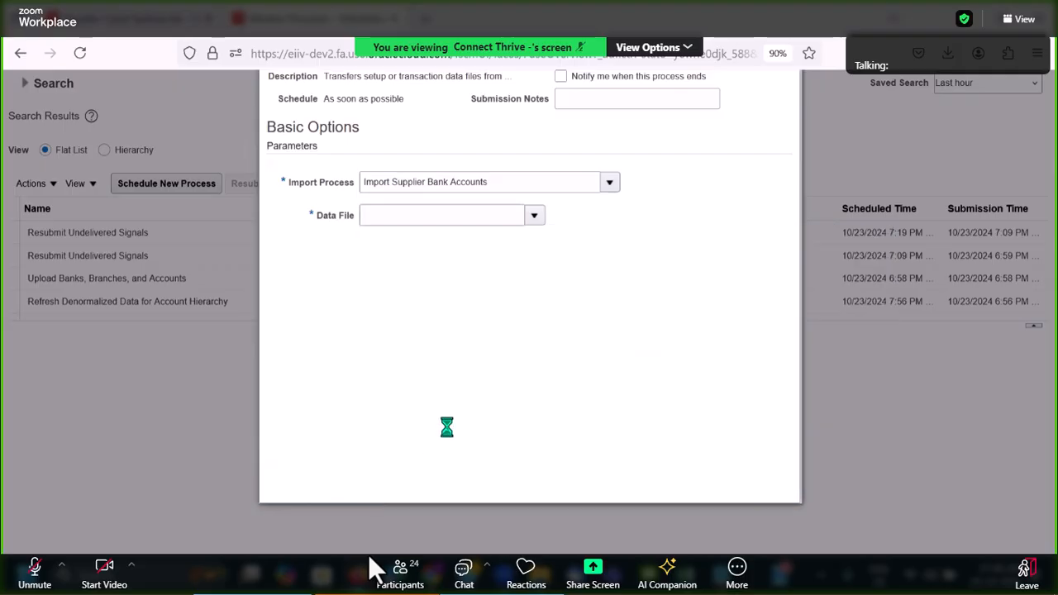
{"action": "left_click", "coordinate": [474, 312]}
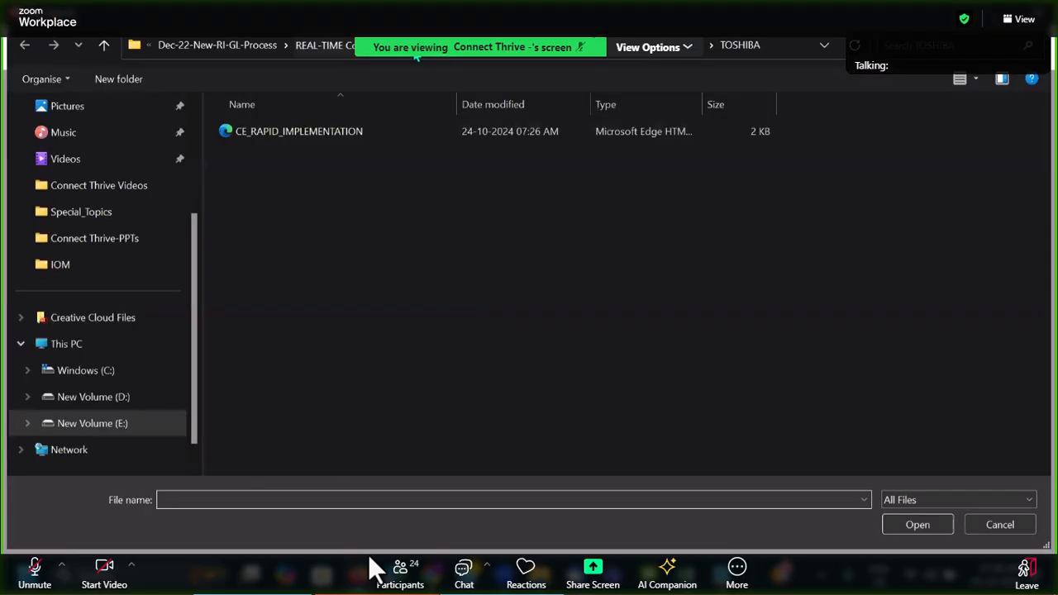
{"action": "left_click", "coordinate": [416, 55]}
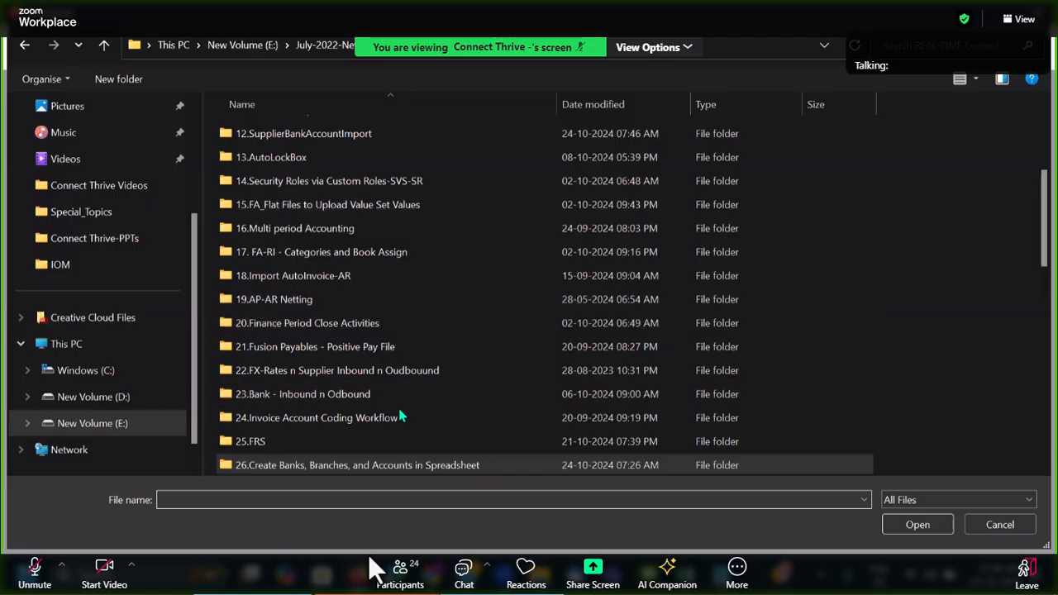
Find the 12.SupplierBankAccountImport folder among the course folders and open it.
{"action": "scroll", "coordinate": [397, 289], "scroll_direction": "down", "scroll_amount": 3}
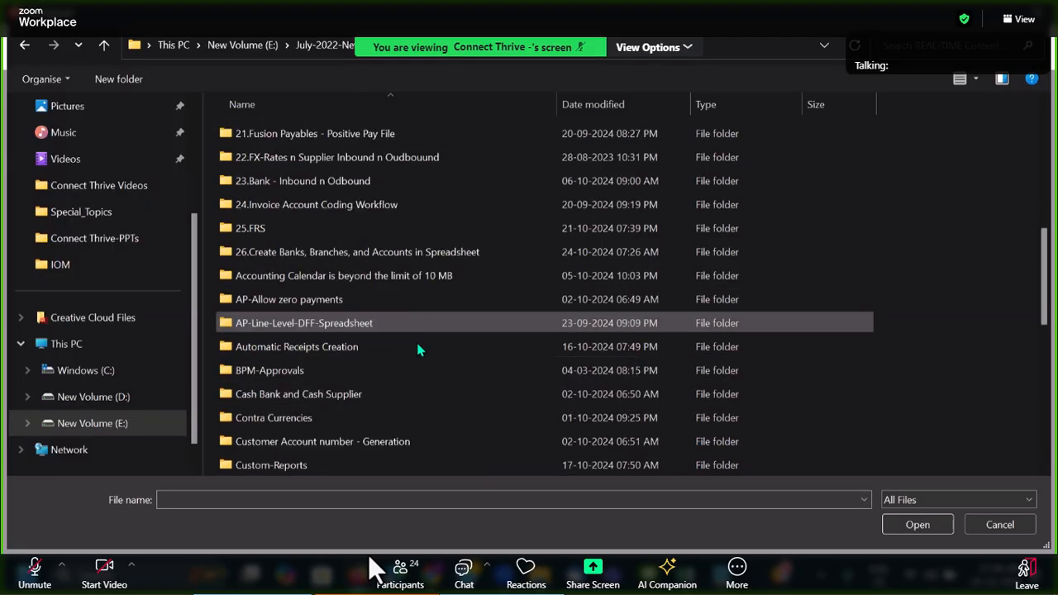
{"action": "scroll", "coordinate": [360, 344], "scroll_direction": "down", "scroll_amount": 3}
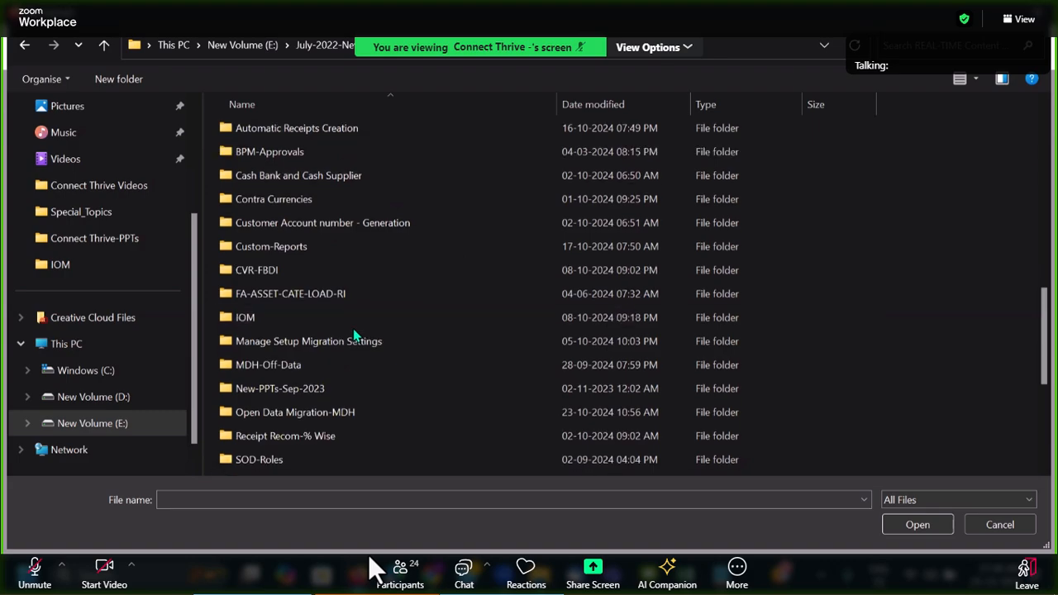
{"action": "scroll", "coordinate": [356, 335], "scroll_direction": "up", "scroll_amount": 4}
{"action": "scroll", "coordinate": [360, 328], "scroll_direction": "down", "scroll_amount": 2}
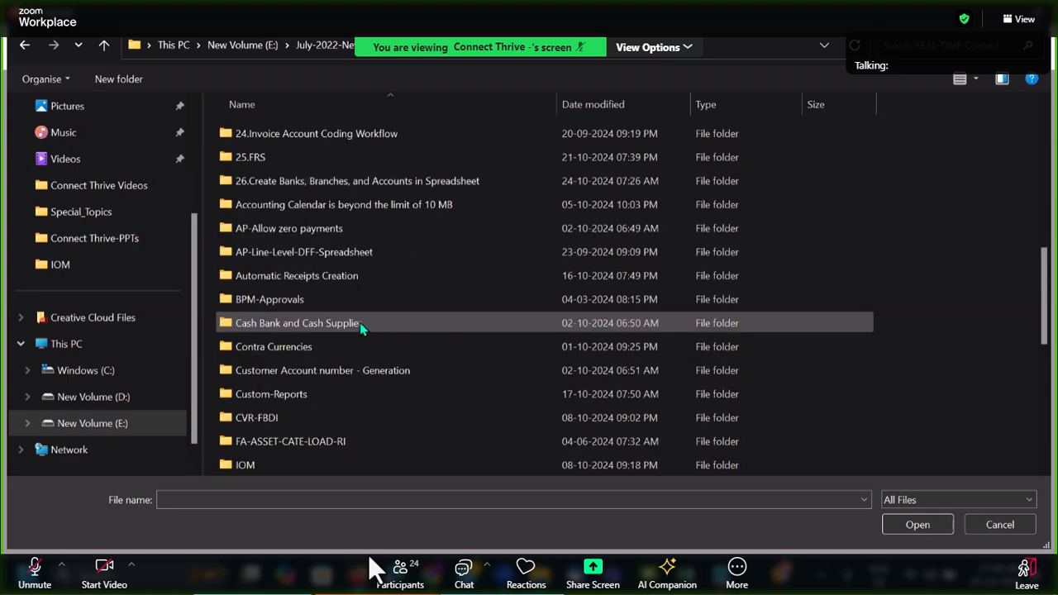
{"action": "scroll", "coordinate": [360, 322], "scroll_direction": "up", "scroll_amount": 1}
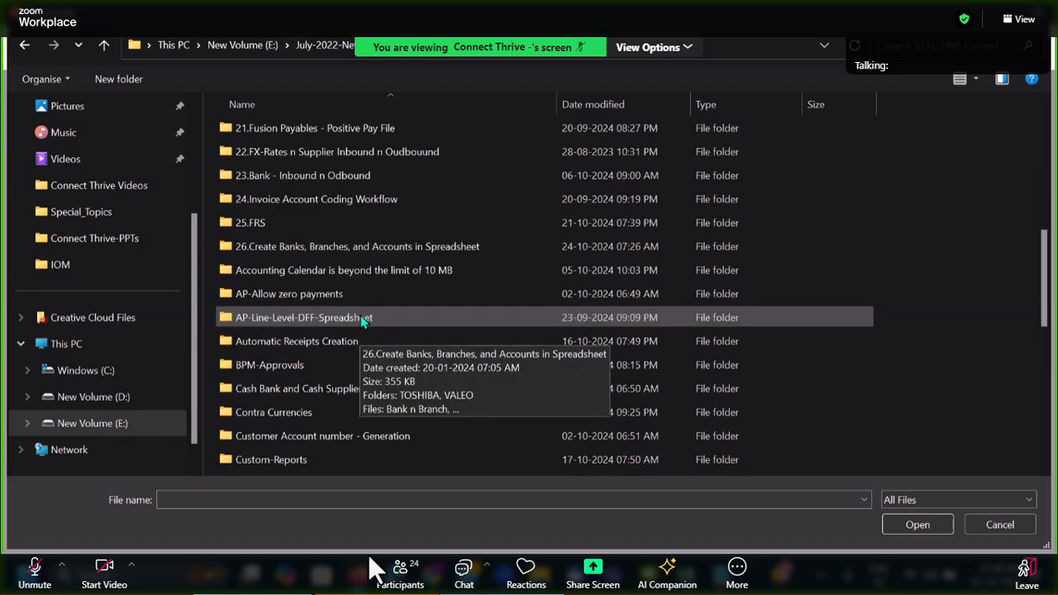
{"action": "scroll", "coordinate": [361, 319], "scroll_direction": "up", "scroll_amount": 2}
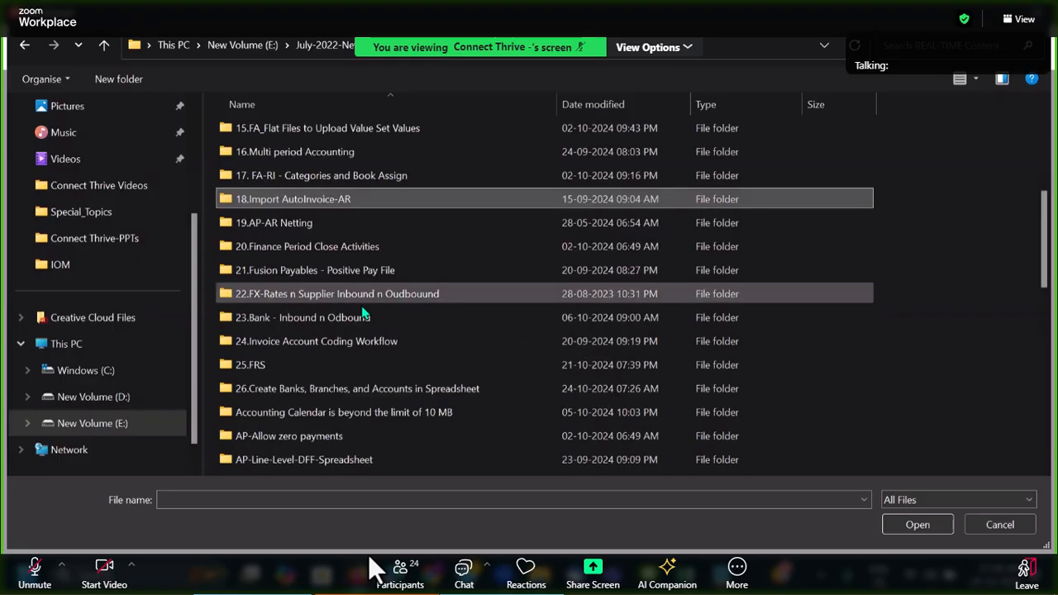
{"action": "scroll", "coordinate": [364, 322], "scroll_direction": "down", "scroll_amount": 4}
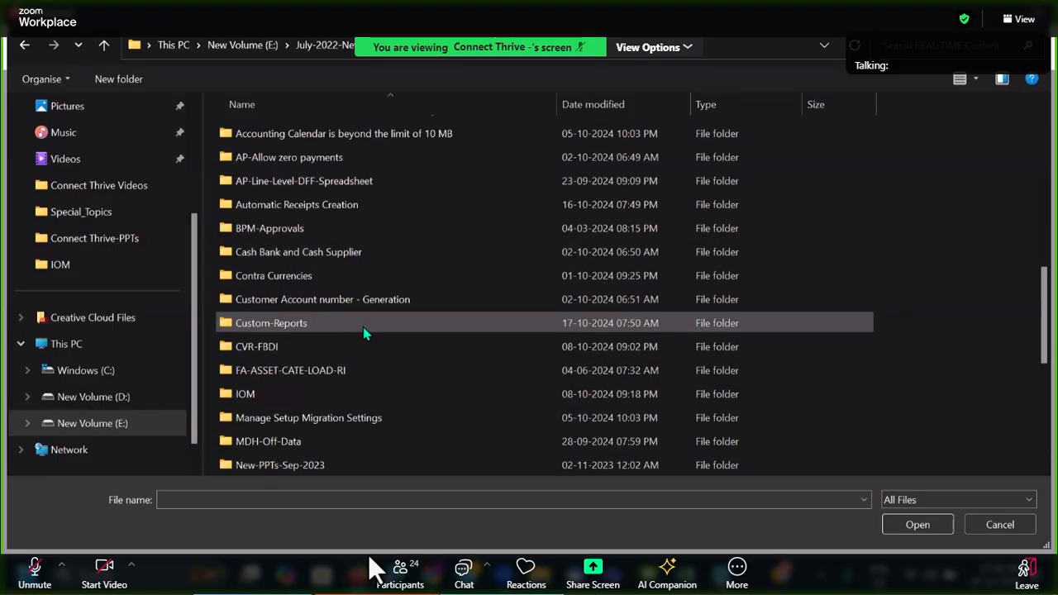
{"action": "scroll", "coordinate": [364, 330], "scroll_direction": "down", "scroll_amount": 5}
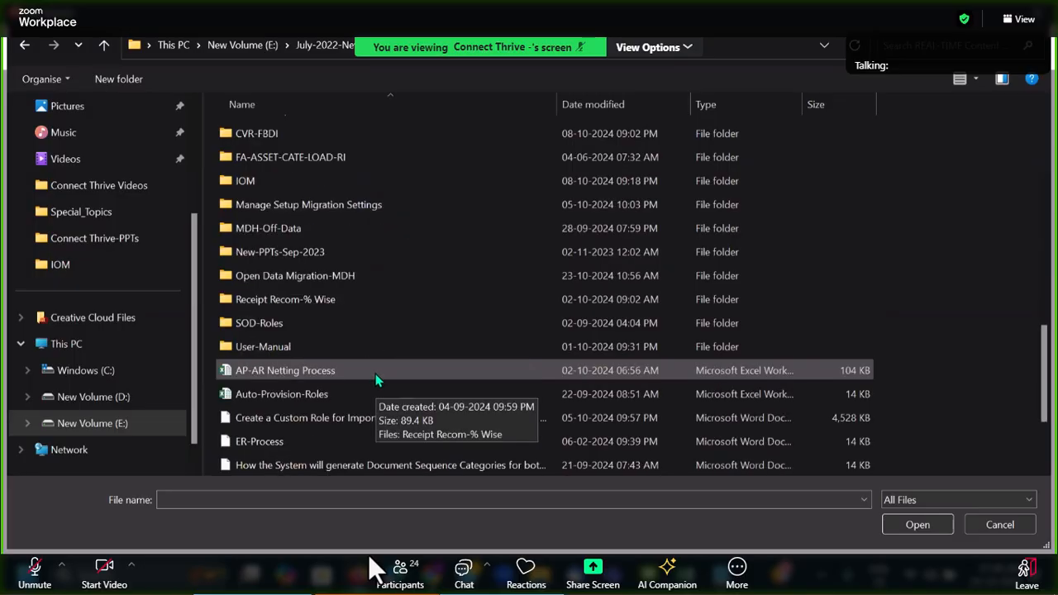
{"action": "scroll", "coordinate": [389, 347], "scroll_direction": "up", "scroll_amount": 13}
{"action": "scroll", "coordinate": [393, 339], "scroll_direction": "up", "scroll_amount": 1}
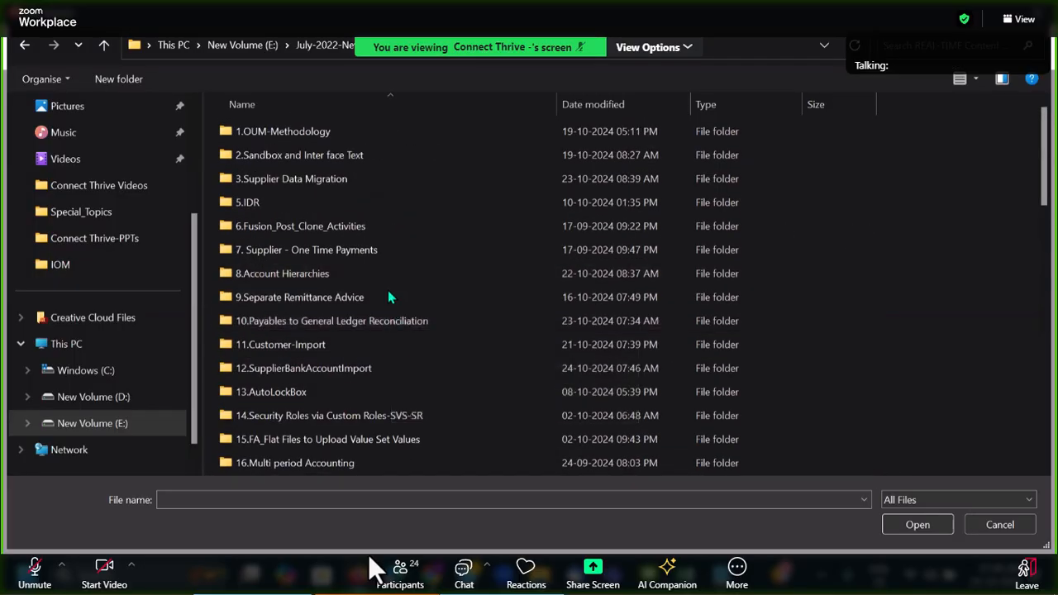
{"action": "double_click", "coordinate": [390, 368]}
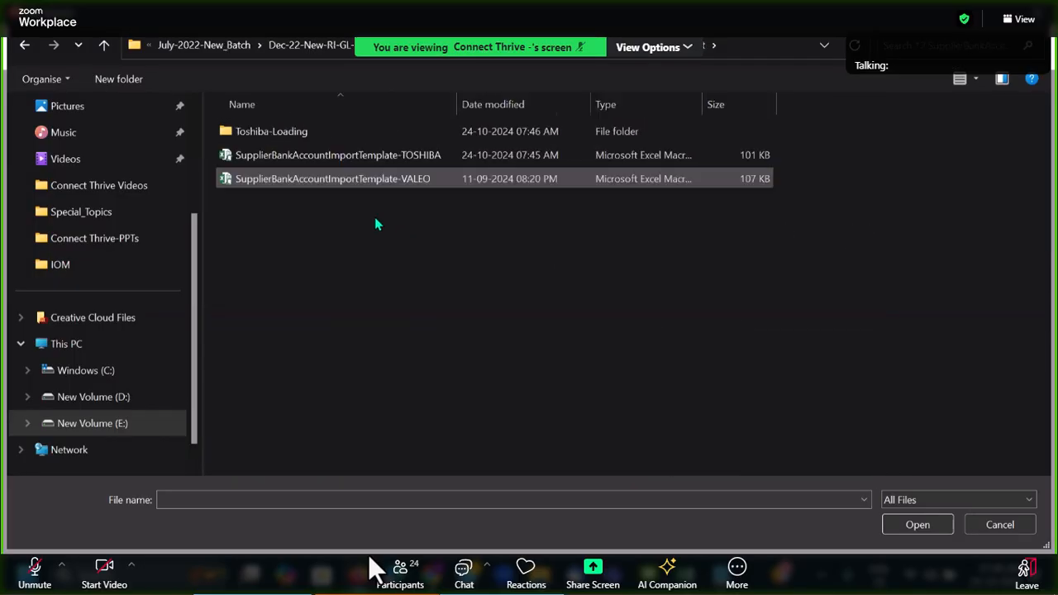
Upload ibysupplierbankaccimport.zip from the Toshiba-Loading folder as the data file.
{"action": "double_click", "coordinate": [333, 138]}
{"action": "left_click", "coordinate": [331, 137]}
{"action": "left_click", "coordinate": [893, 523]}
{"action": "left_click", "coordinate": [567, 341]}
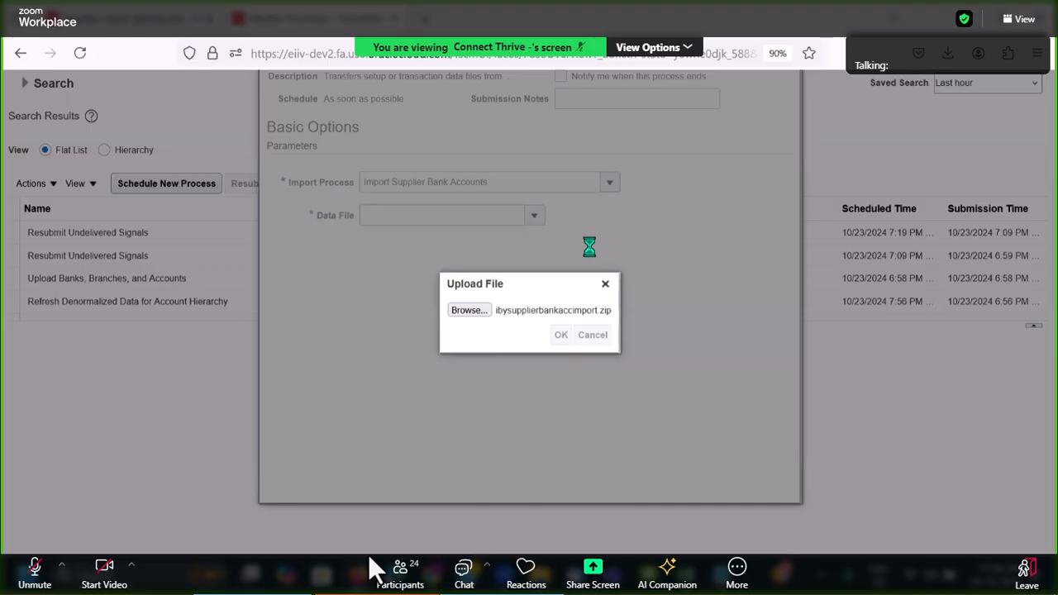
Submit the Load Interface File for Import job and refresh the process list to check its status.
{"action": "scroll", "coordinate": [661, 281], "scroll_direction": "up", "scroll_amount": 3}
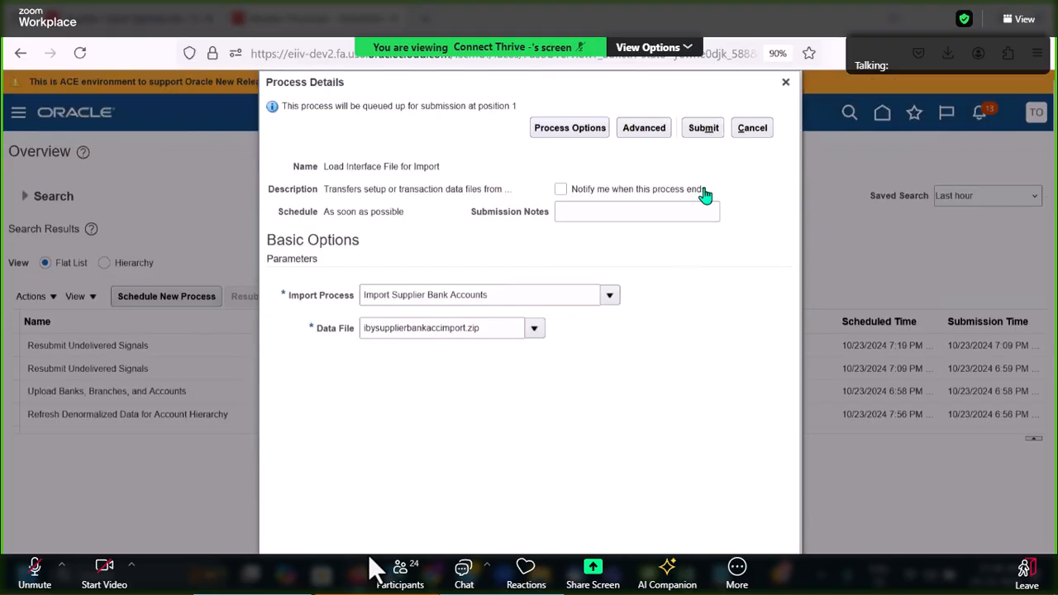
{"action": "left_click", "coordinate": [704, 128]}
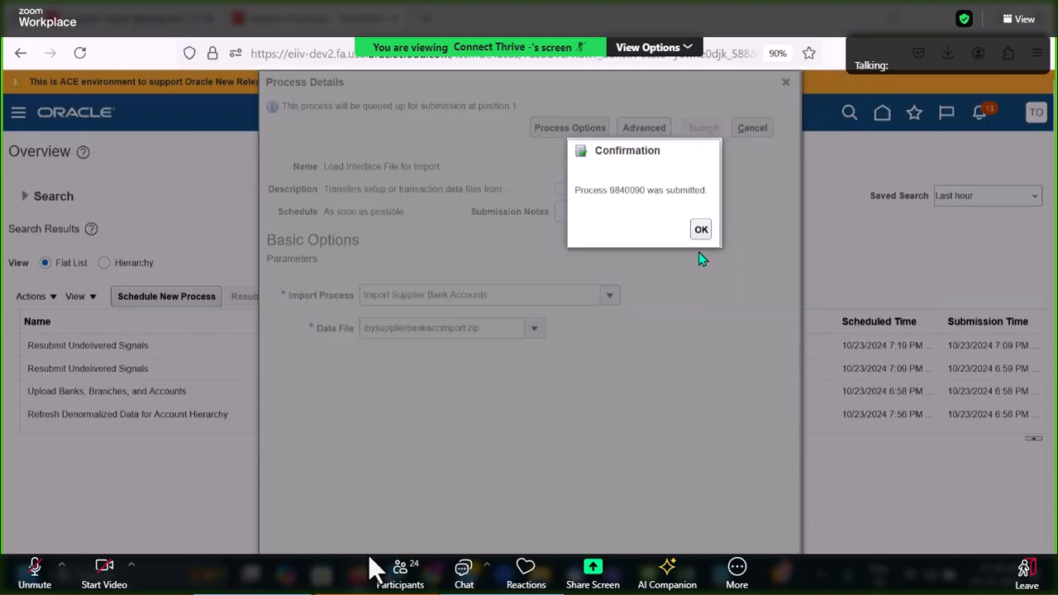
{"action": "left_click", "coordinate": [702, 230]}
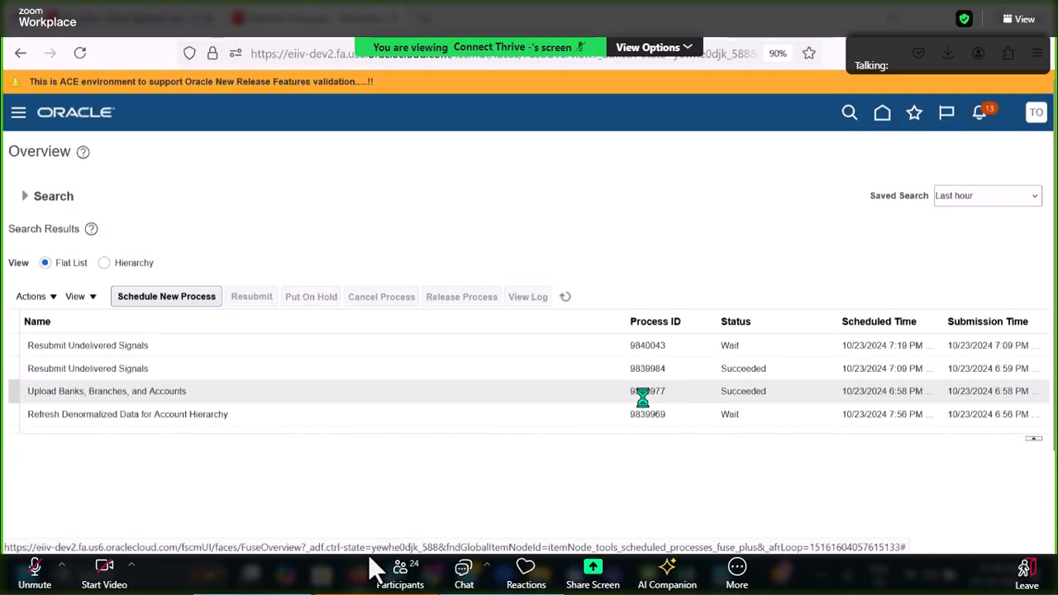
{"action": "left_click", "coordinate": [568, 300]}
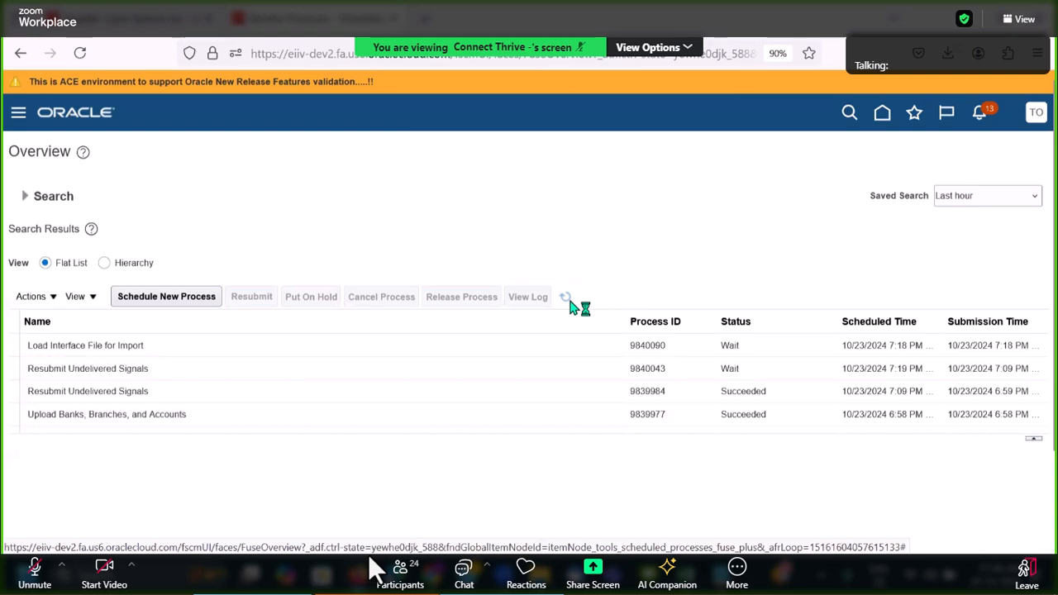
{"action": "left_click", "coordinate": [570, 301]}
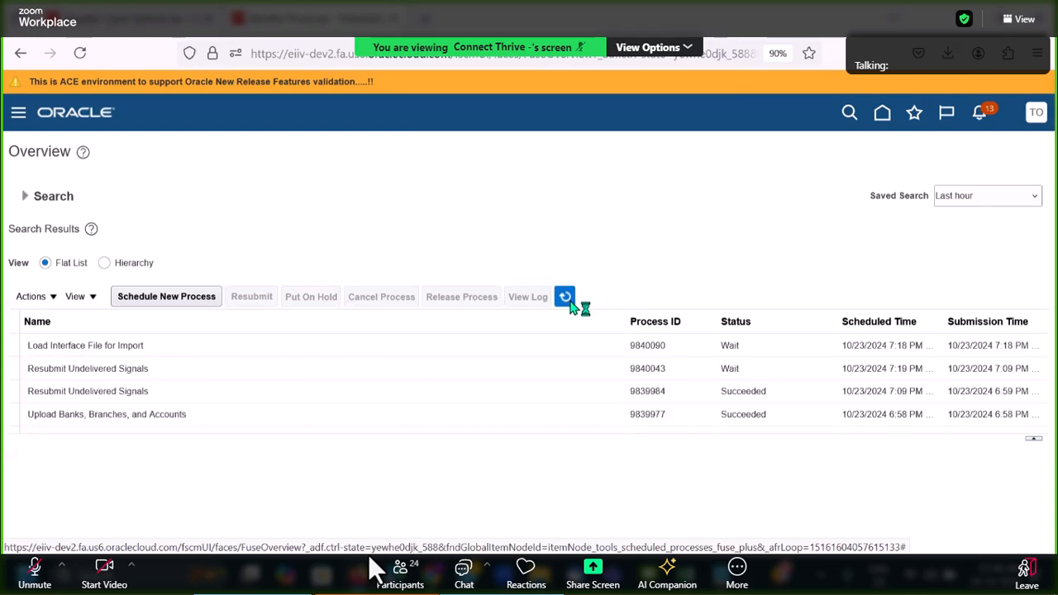
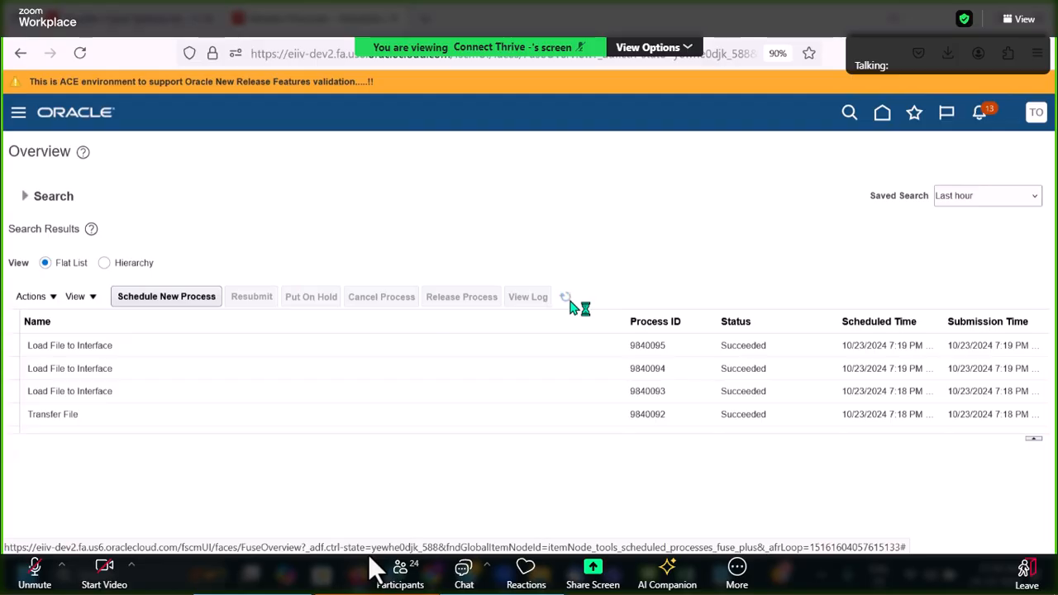
Schedule a new process, search for "Import Supp", and choose the Import Supplier Bank Accounts job.
{"action": "left_click", "coordinate": [180, 299]}
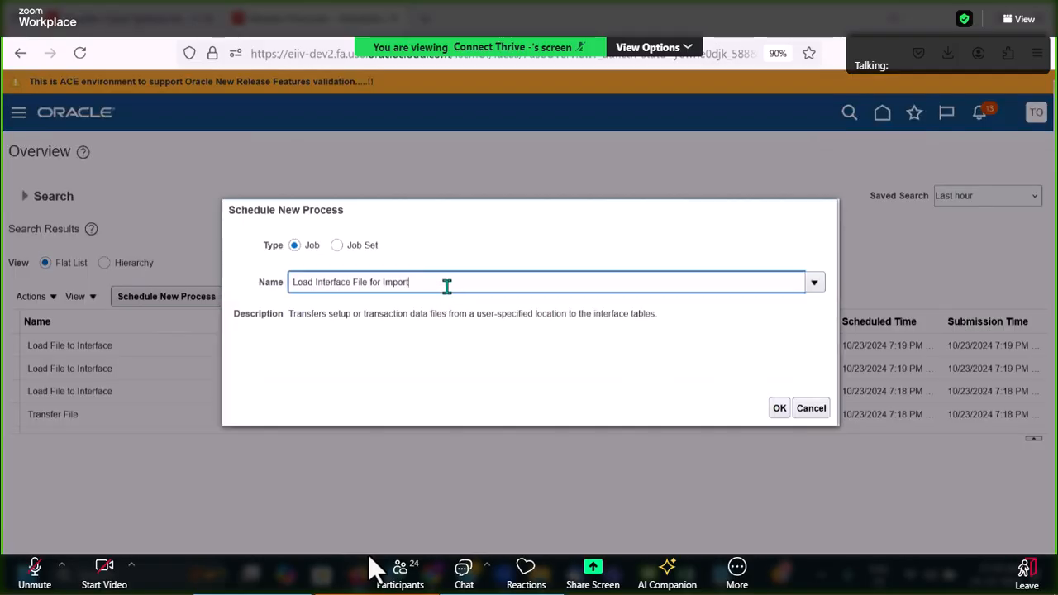
{"action": "triple_click", "coordinate": [446, 284]}
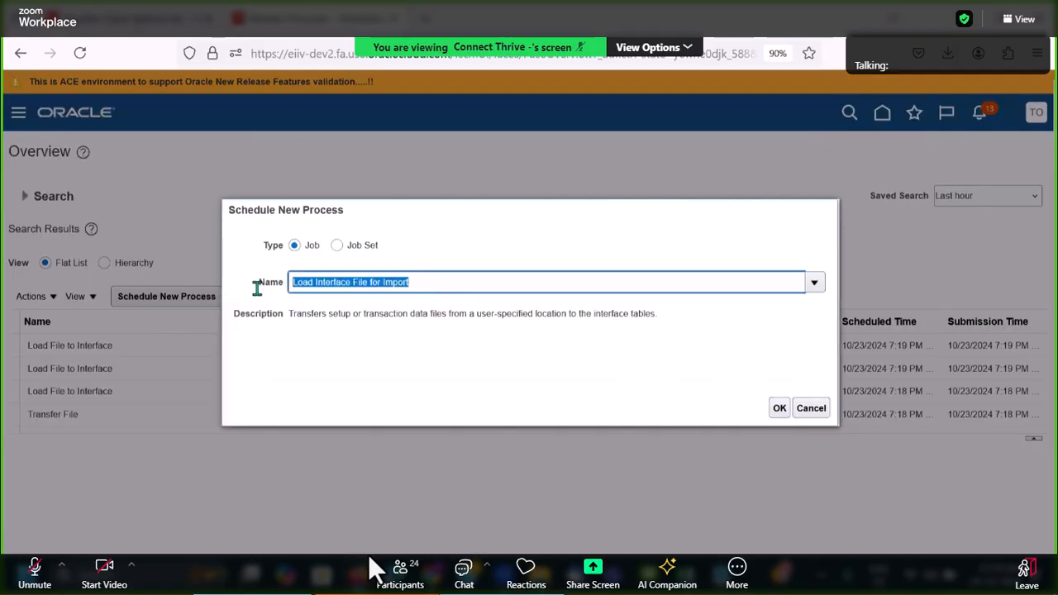
{"action": "type", "text": "Imp"}
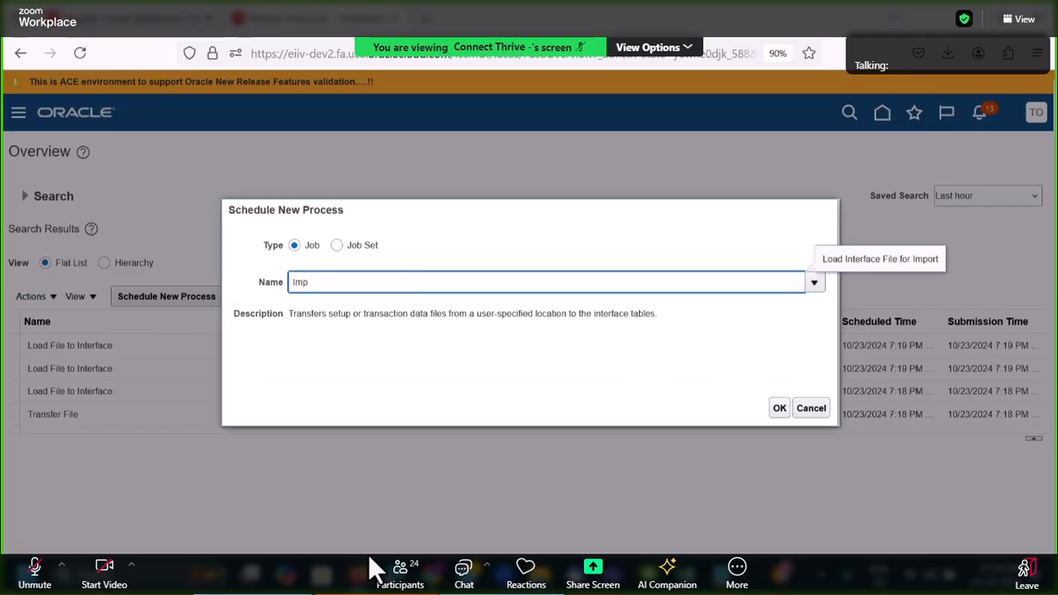
{"action": "type", "text": "ort Supp"}
{"action": "key", "text": "Tab"}
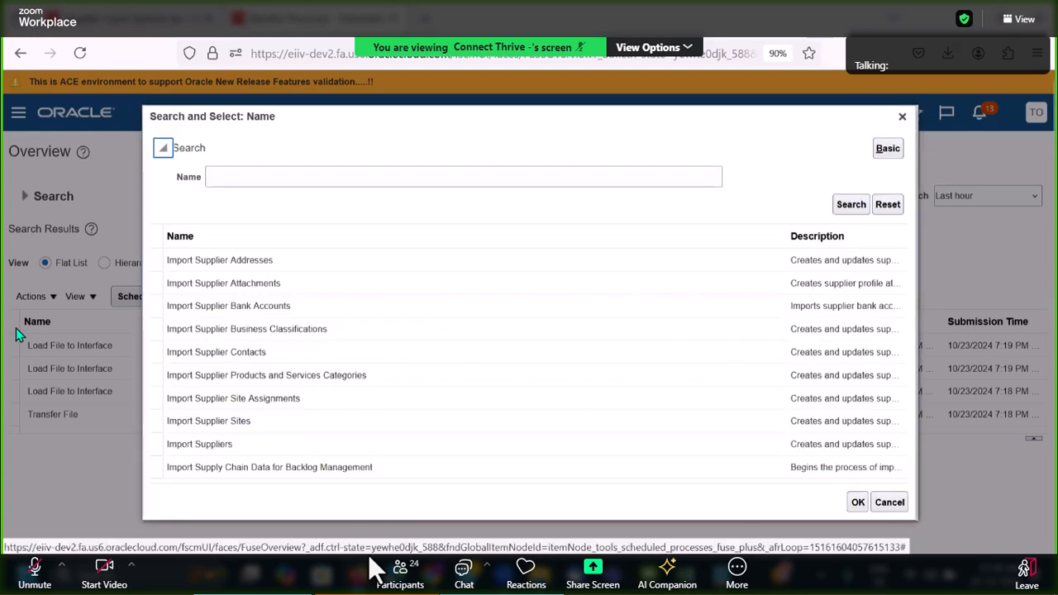
{"action": "double_click", "coordinate": [331, 306]}
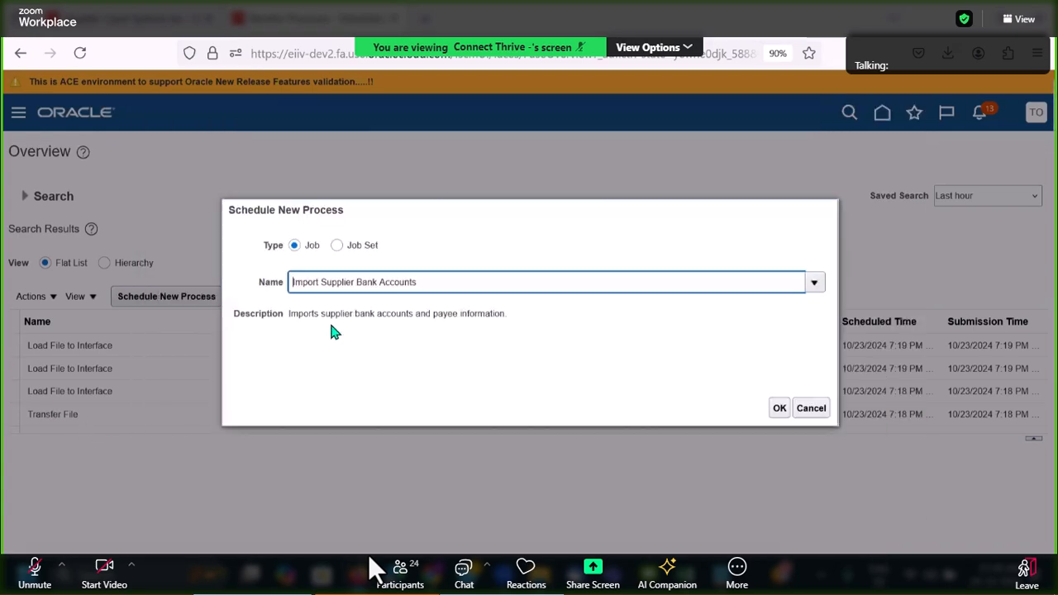
{"action": "left_click", "coordinate": [775, 411]}
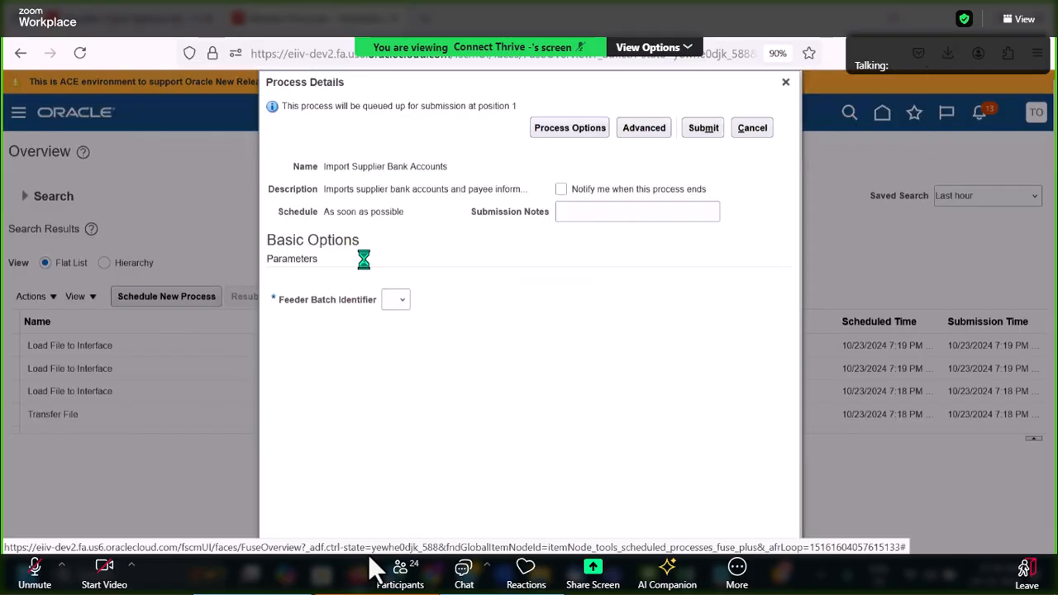
Set the Feeder Batch Identifier to 11 and submit the Import Supplier Bank Accounts job.
{"action": "left_click", "coordinate": [400, 301]}
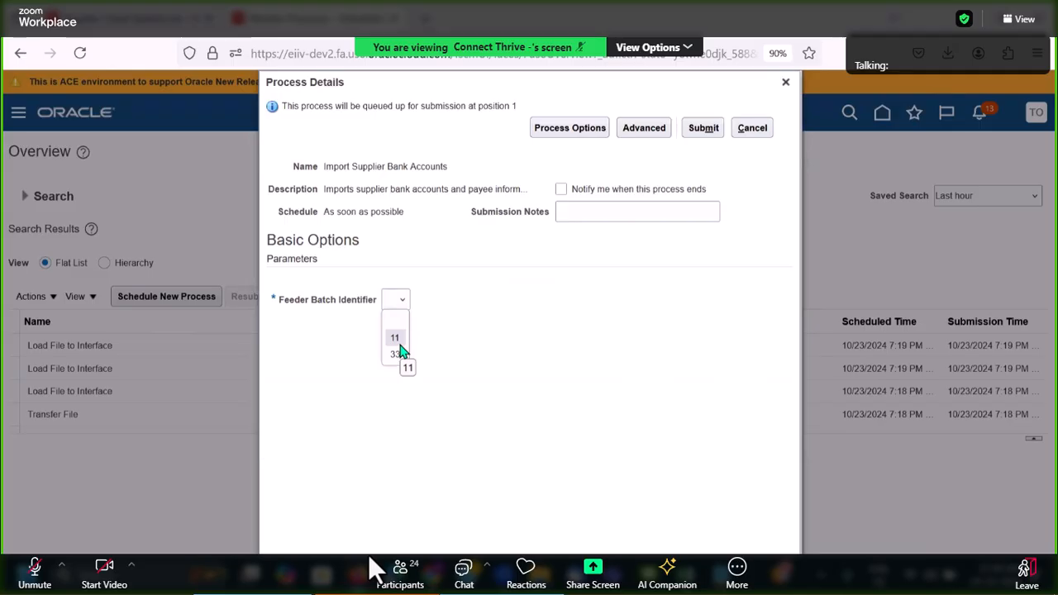
{"action": "left_click", "coordinate": [400, 344]}
{"action": "left_click", "coordinate": [709, 132]}
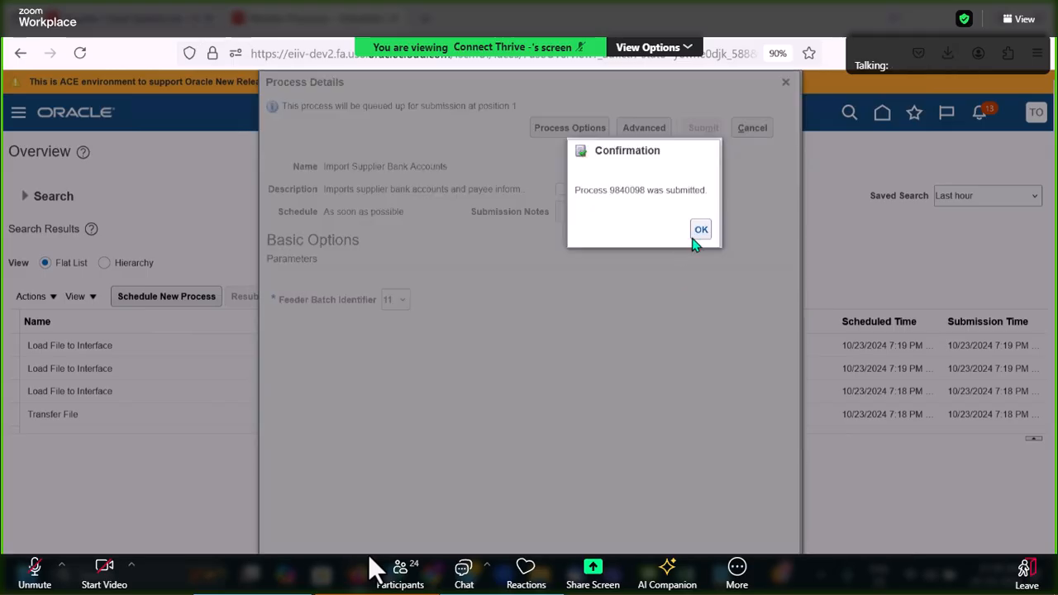
{"action": "left_click", "coordinate": [694, 237]}
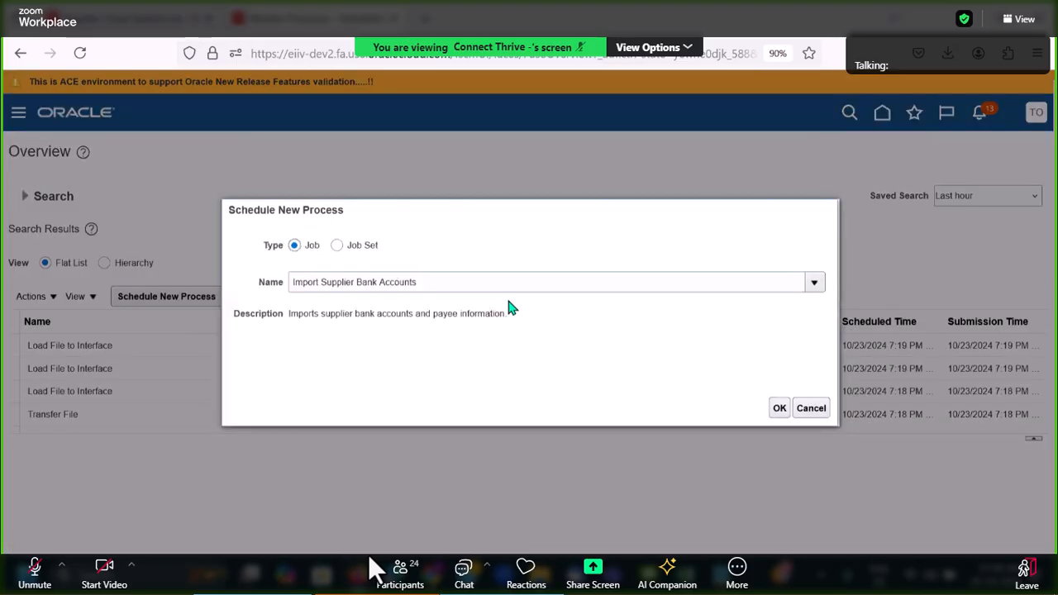
Schedule Import Supplier Bank Accounts again with Feeder Batch Identifier 33 and submit it.
{"action": "left_click", "coordinate": [780, 410]}
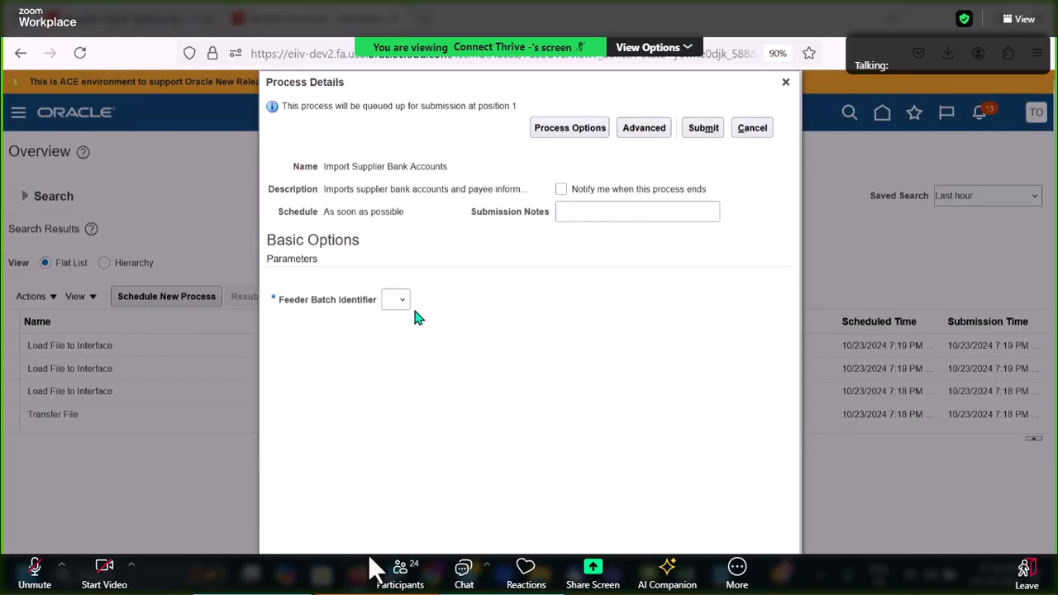
{"action": "left_click", "coordinate": [402, 299]}
{"action": "left_click", "coordinate": [396, 338]}
{"action": "left_click", "coordinate": [704, 130]}
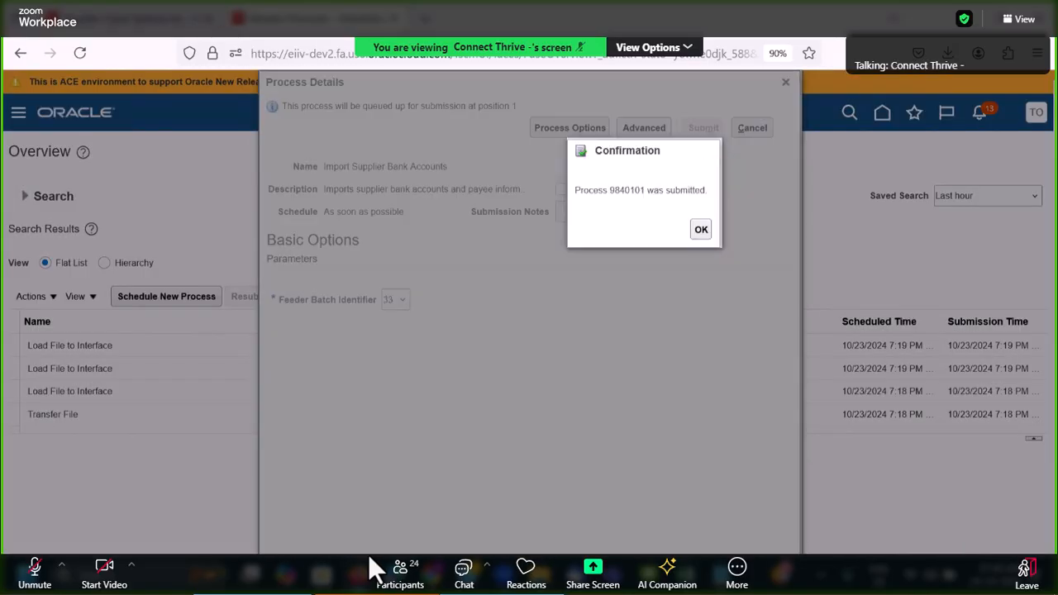
{"action": "left_click", "coordinate": [700, 230]}
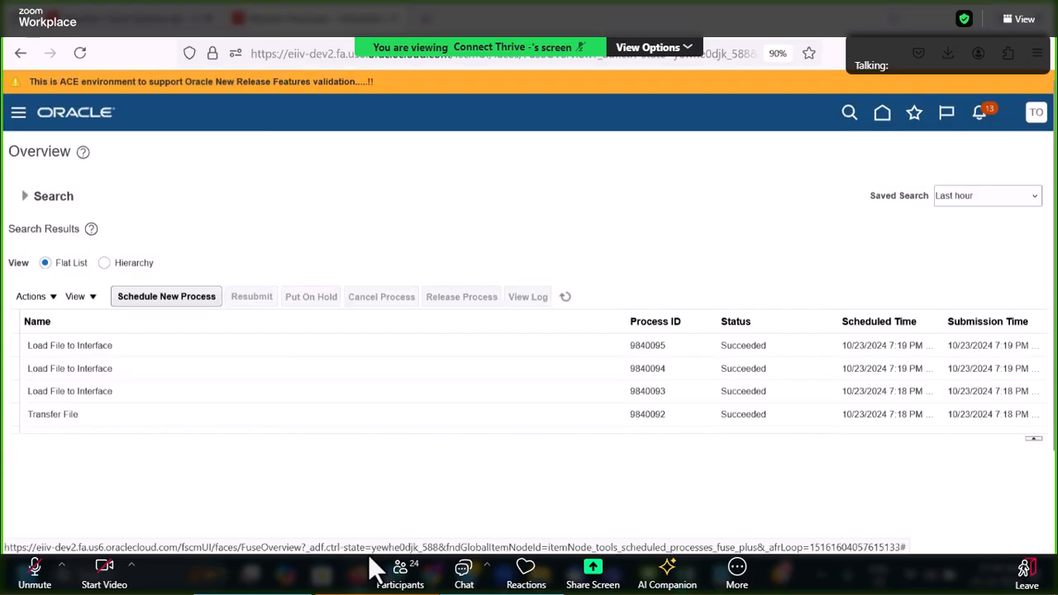
Switch to the supplier bank account workbook in Excel and examine the import batch identifiers on the IBY_TEMP_EXT_BANK_ACCTS sheet.
{"action": "mouse_move", "coordinate": [463, 574]}
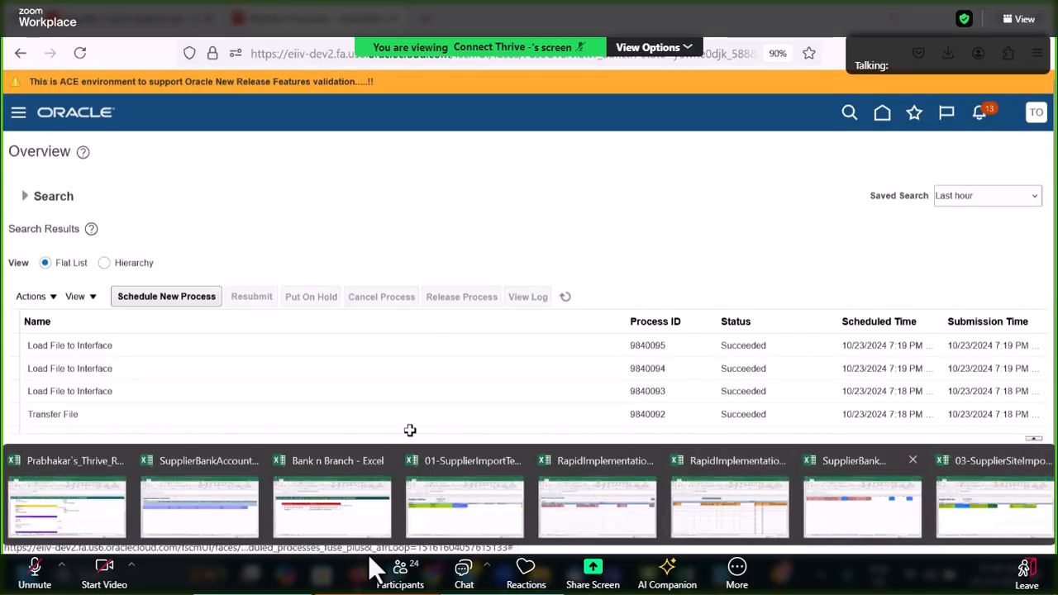
{"action": "left_click", "coordinate": [862, 506]}
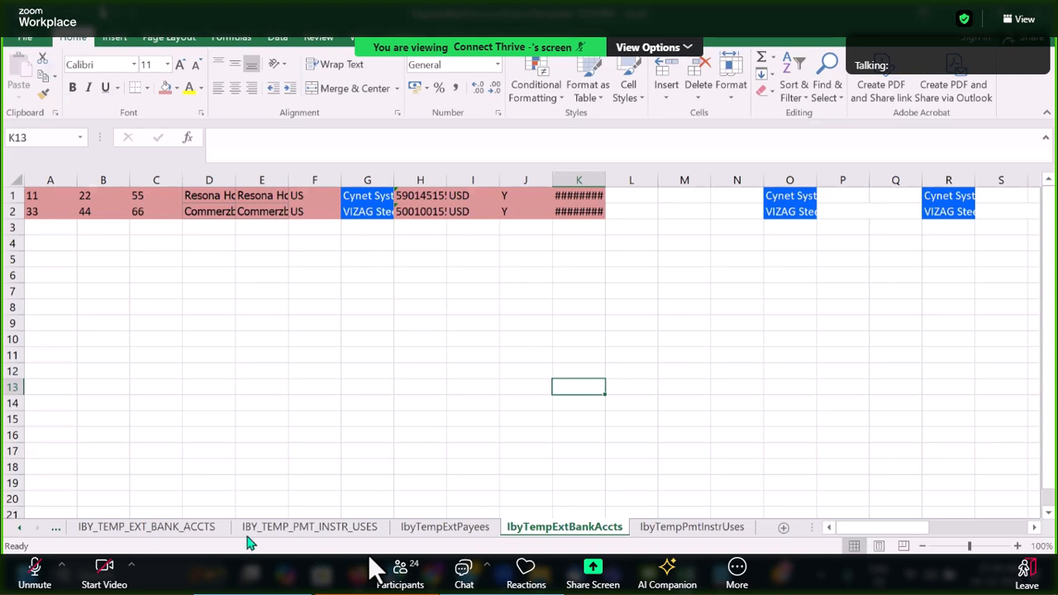
{"action": "left_click", "coordinate": [147, 527]}
{"action": "left_click", "coordinate": [45, 293]}
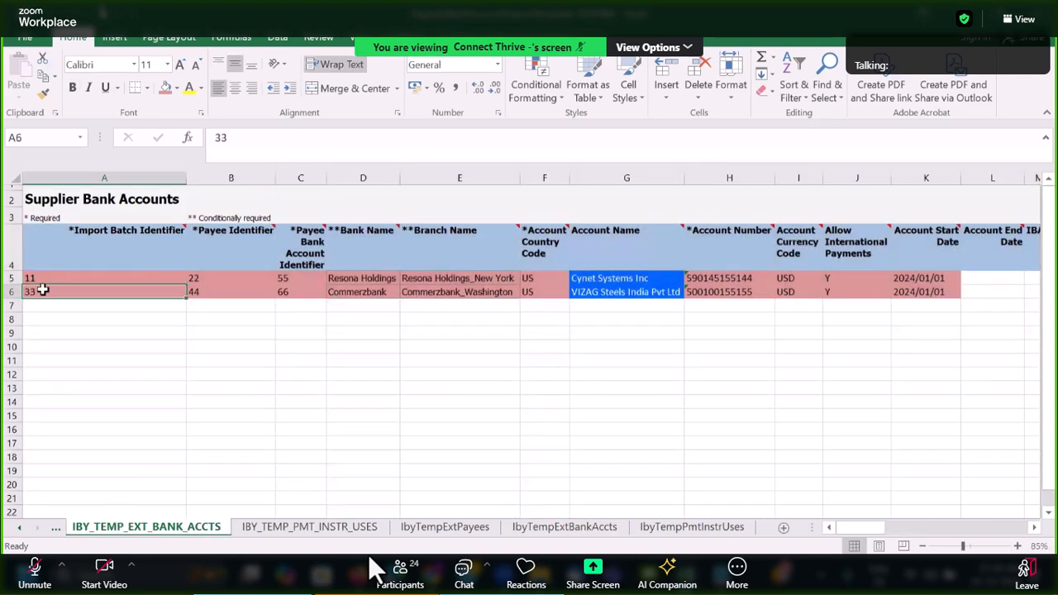
{"action": "left_click", "coordinate": [96, 267]}
{"action": "left_click_drag", "start_coordinate": [42, 278], "coordinate": [43, 290]}
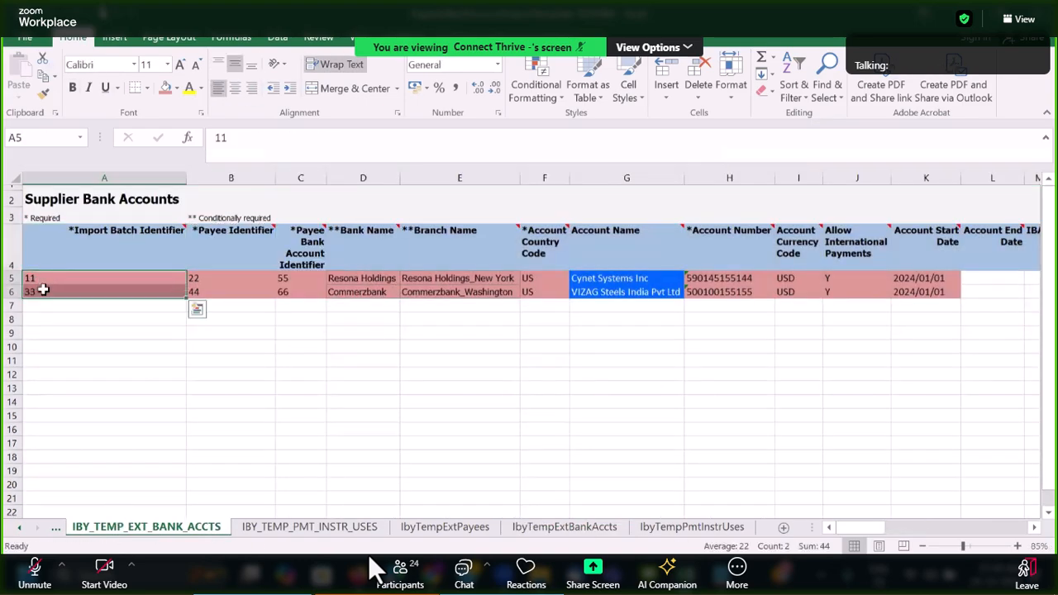
Switch back to the scheduled processes in Oracle Fusion and refresh the list to check the Import Supplier Bank Accounts jobs.
{"action": "key", "text": "alt+Tab"}
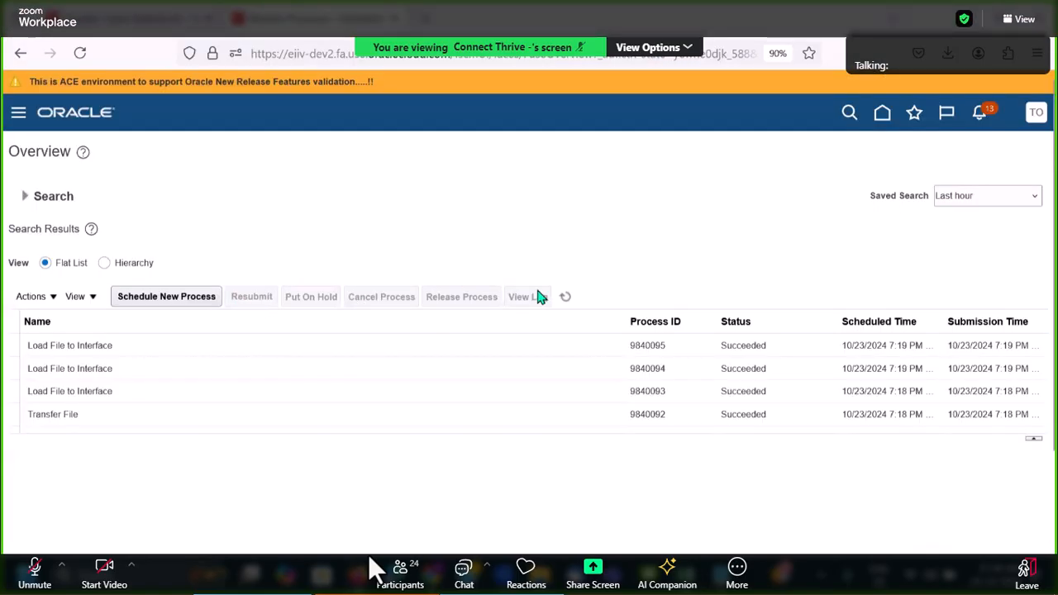
{"action": "left_click", "coordinate": [567, 298]}
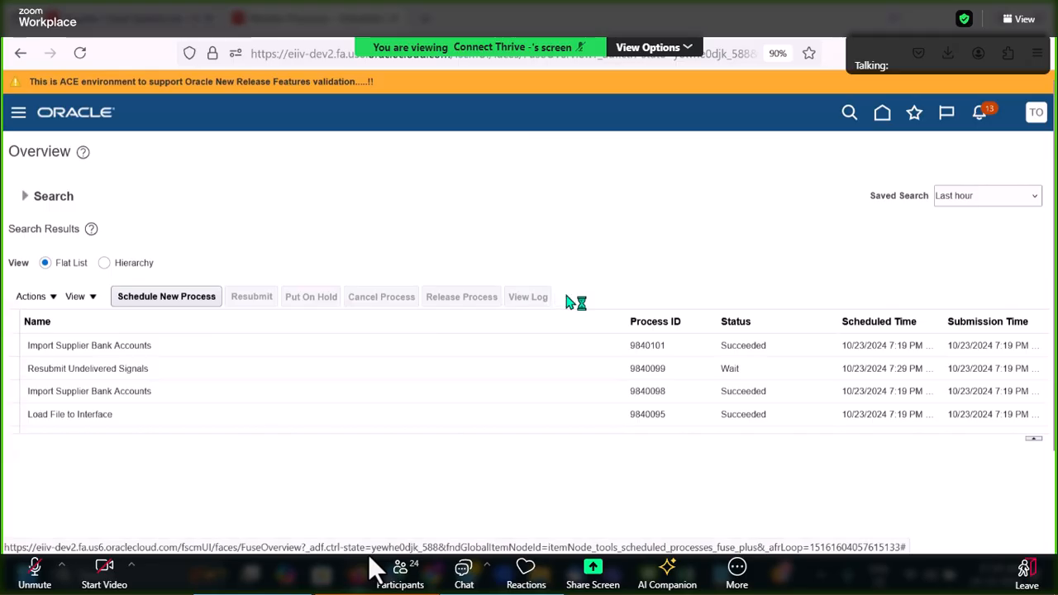
{"action": "left_click", "coordinate": [567, 299]}
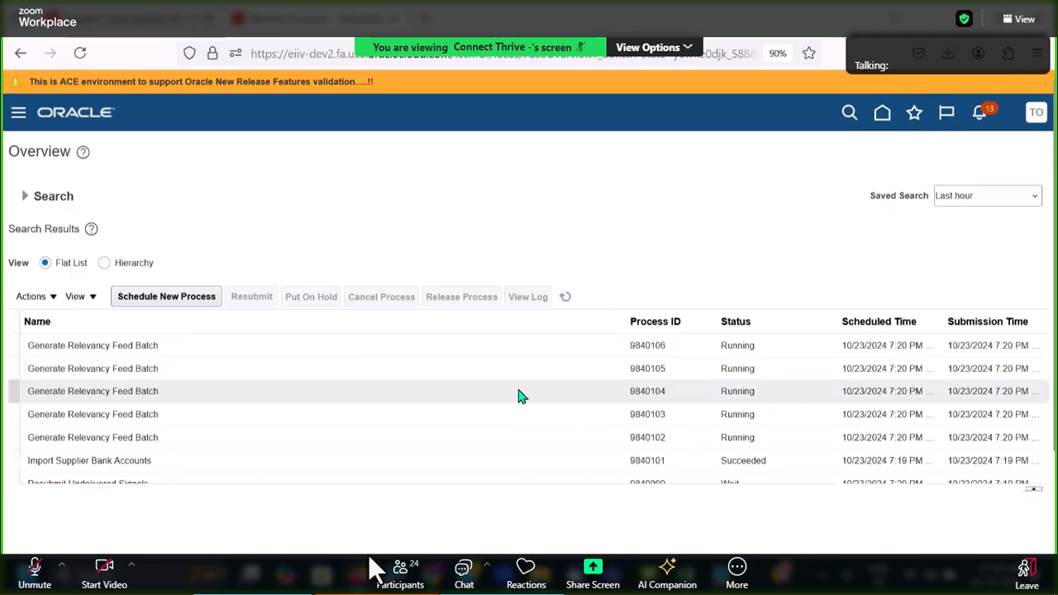
{"action": "scroll", "coordinate": [323, 401], "scroll_direction": "down", "scroll_amount": 3}
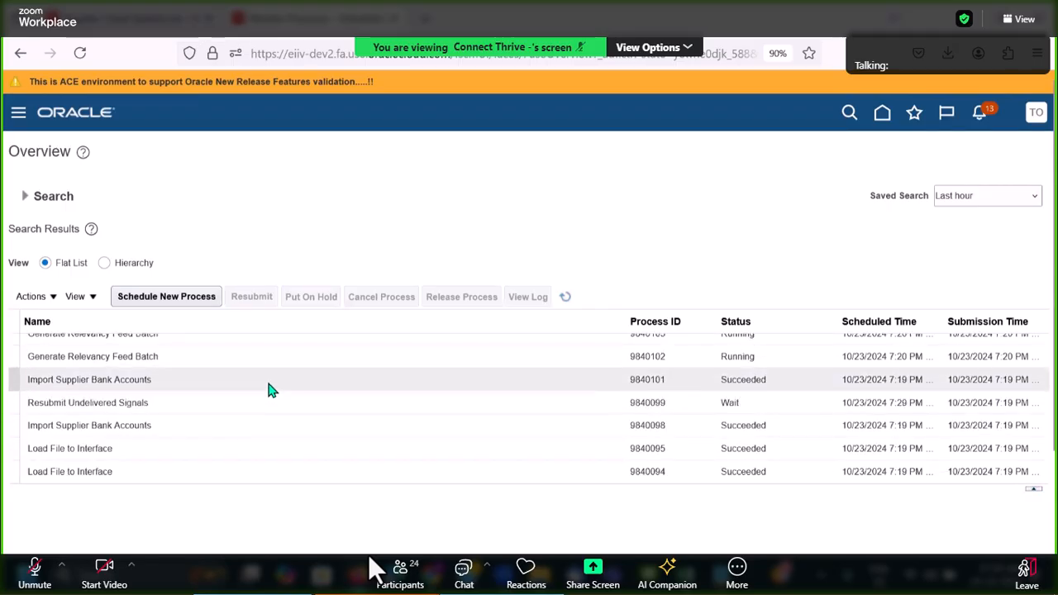
Open the text output of the earlier Import Supplier Bank Accounts process and examine its processed and rejected record statistics.
{"action": "left_click", "coordinate": [281, 425]}
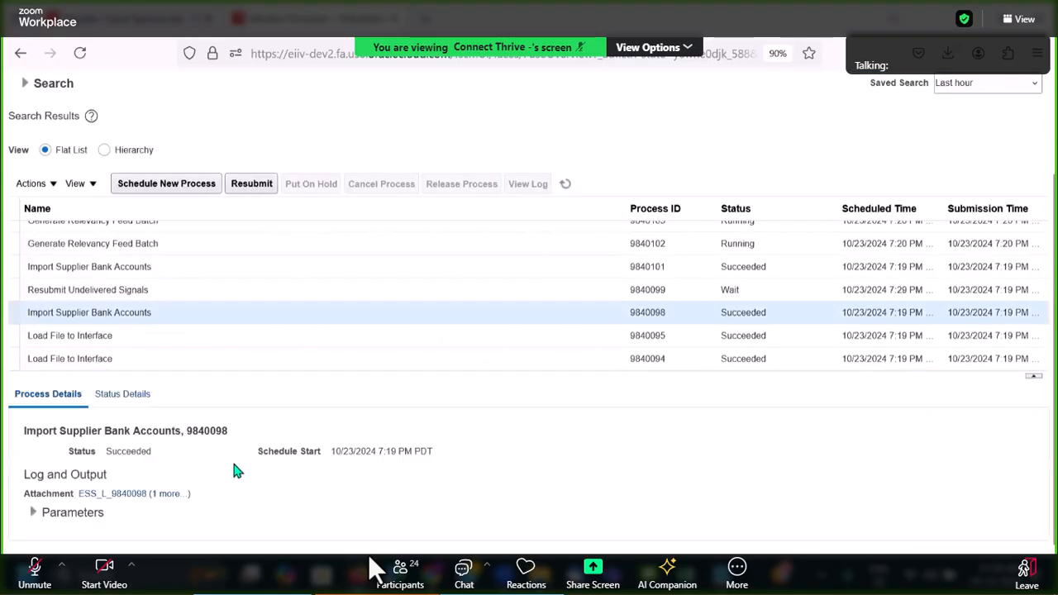
{"action": "left_click", "coordinate": [174, 494]}
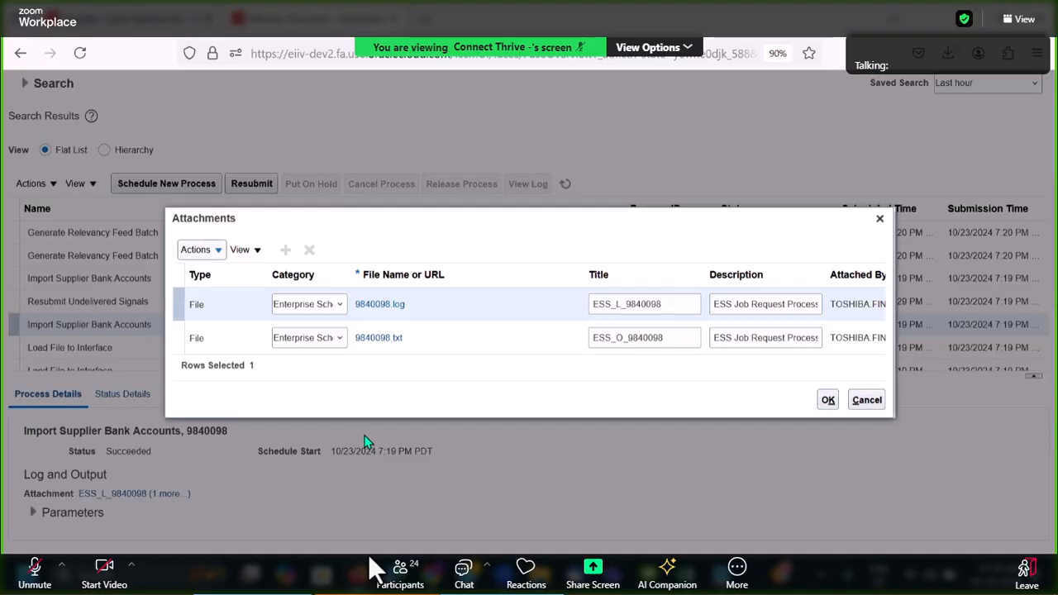
{"action": "left_click", "coordinate": [374, 338]}
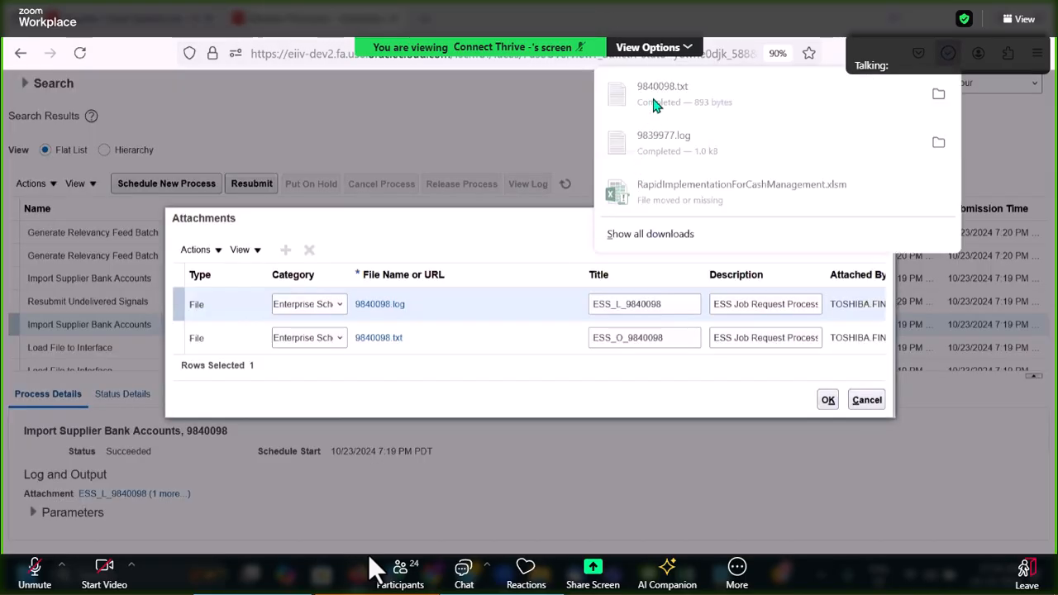
{"action": "left_click", "coordinate": [655, 96]}
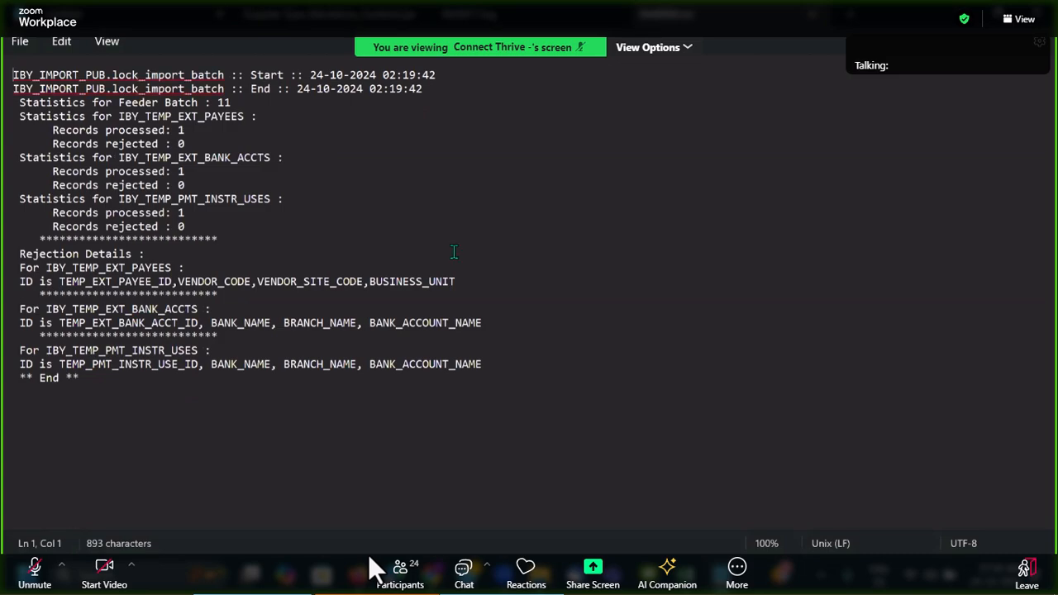
{"action": "double_click", "coordinate": [199, 175]}
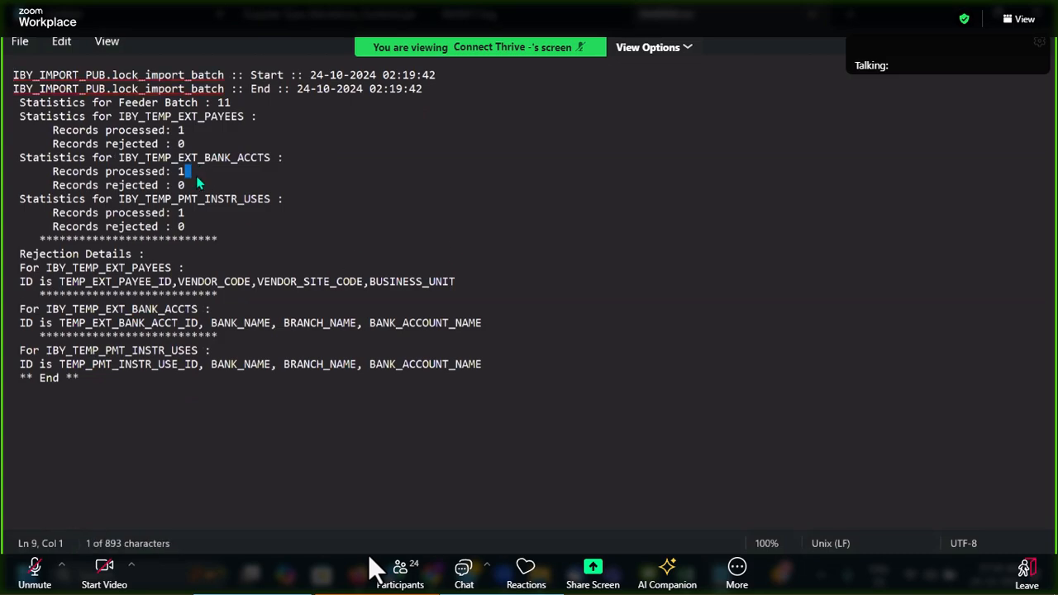
{"action": "double_click", "coordinate": [180, 130]}
{"action": "left_click_drag", "start_coordinate": [187, 213], "coordinate": [151, 213]}
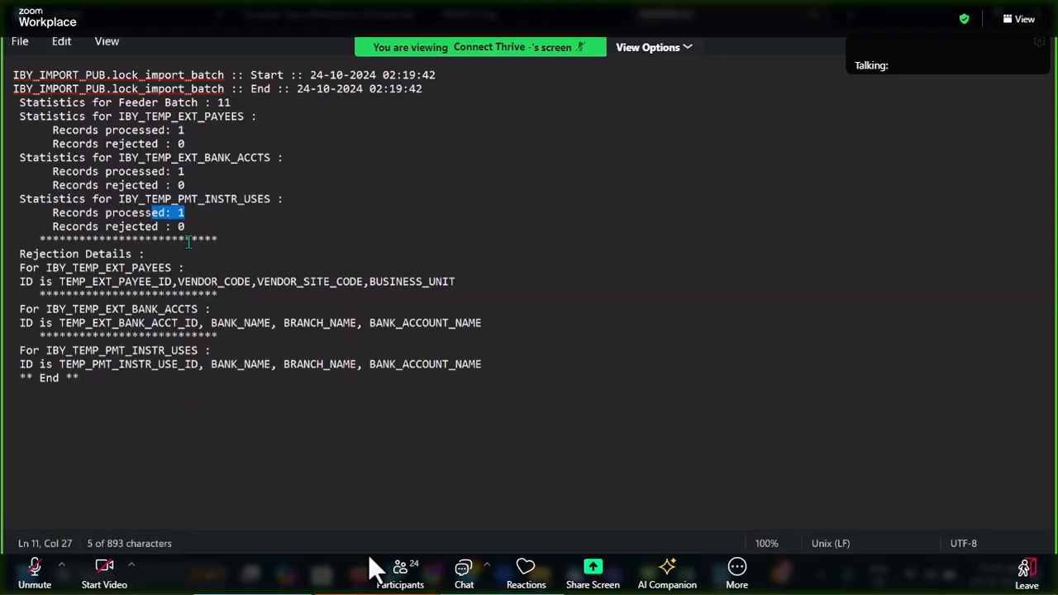
{"action": "key", "text": "alt+Tab"}
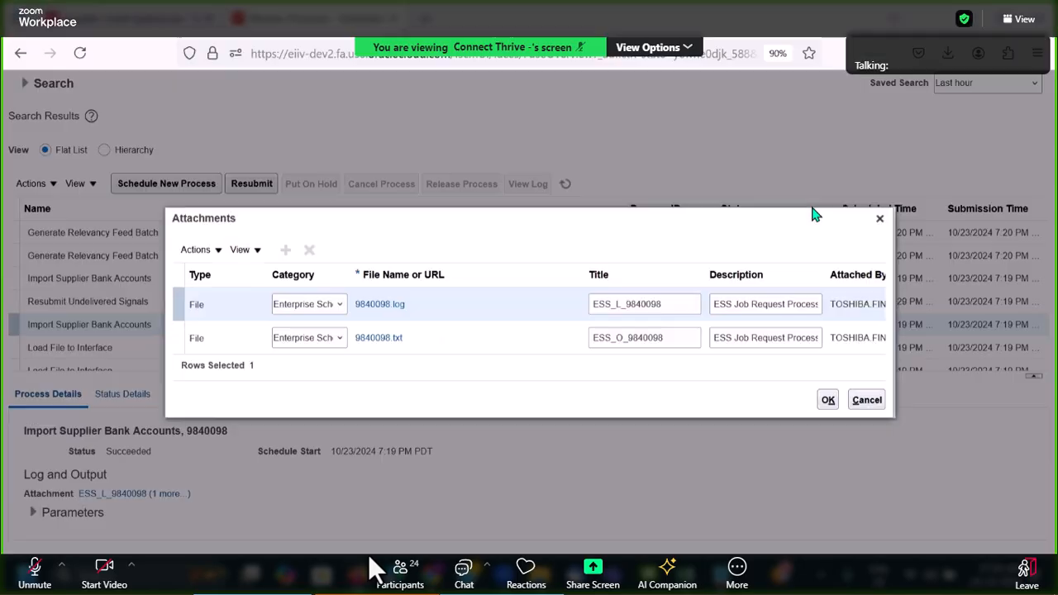
{"action": "left_click", "coordinate": [879, 220]}
Open the Cynet_NY_SITE record of supplier Cynet Systems Inc and display the details of its assigned bank account.
{"action": "key", "text": "alt+Tab"}
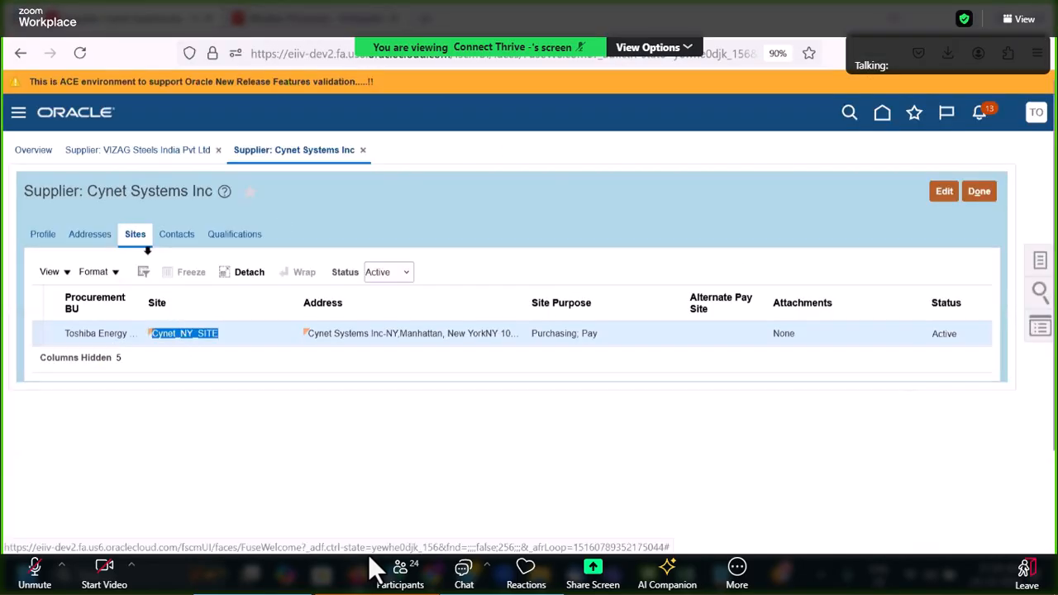
{"action": "left_click", "coordinate": [201, 337]}
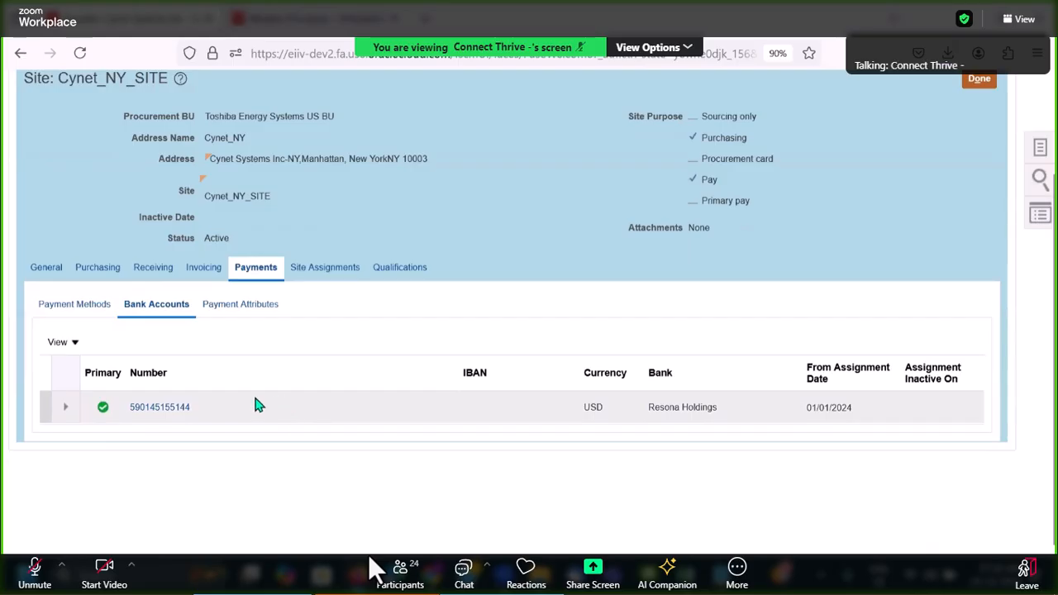
{"action": "left_click", "coordinate": [179, 409]}
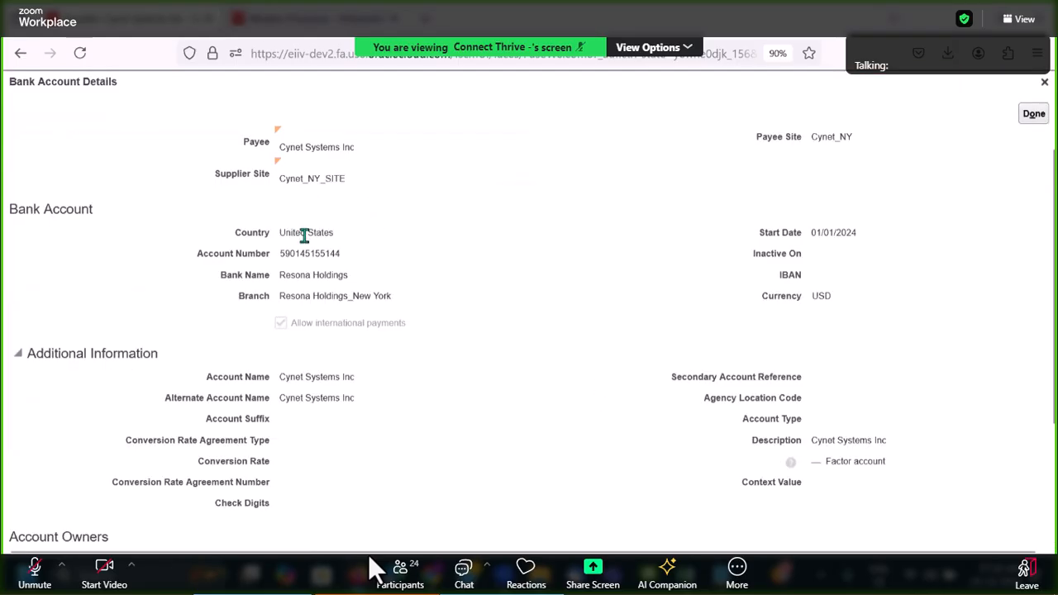
Check the Cynet bank account's number, bank name, branch, description and owner, and close the details.
{"action": "double_click", "coordinate": [309, 256]}
{"action": "triple_click", "coordinate": [309, 275]}
{"action": "triple_click", "coordinate": [321, 298]}
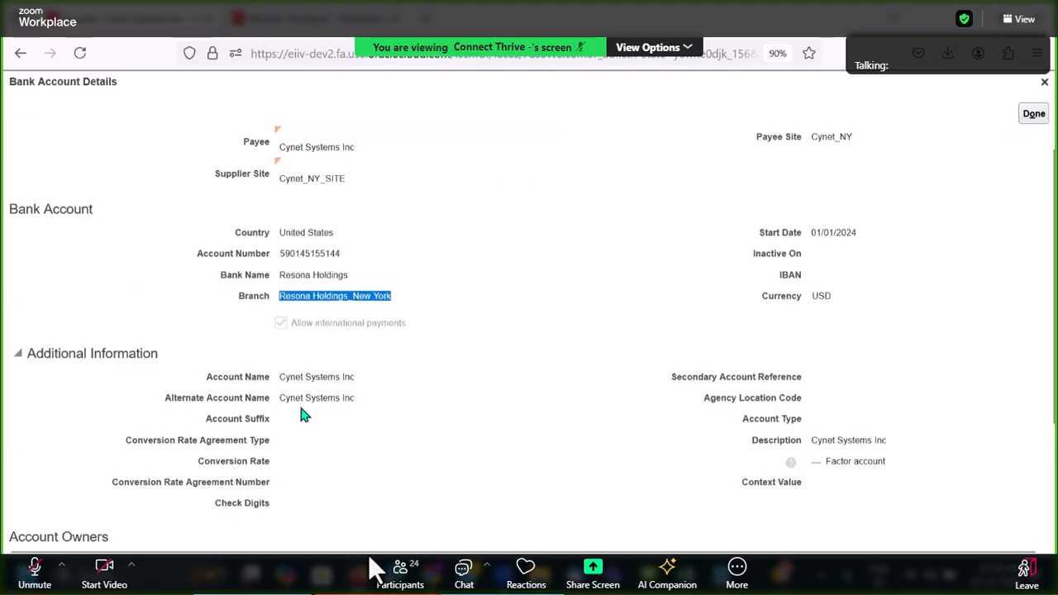
{"action": "triple_click", "coordinate": [819, 441]}
{"action": "left_click", "coordinate": [811, 308]}
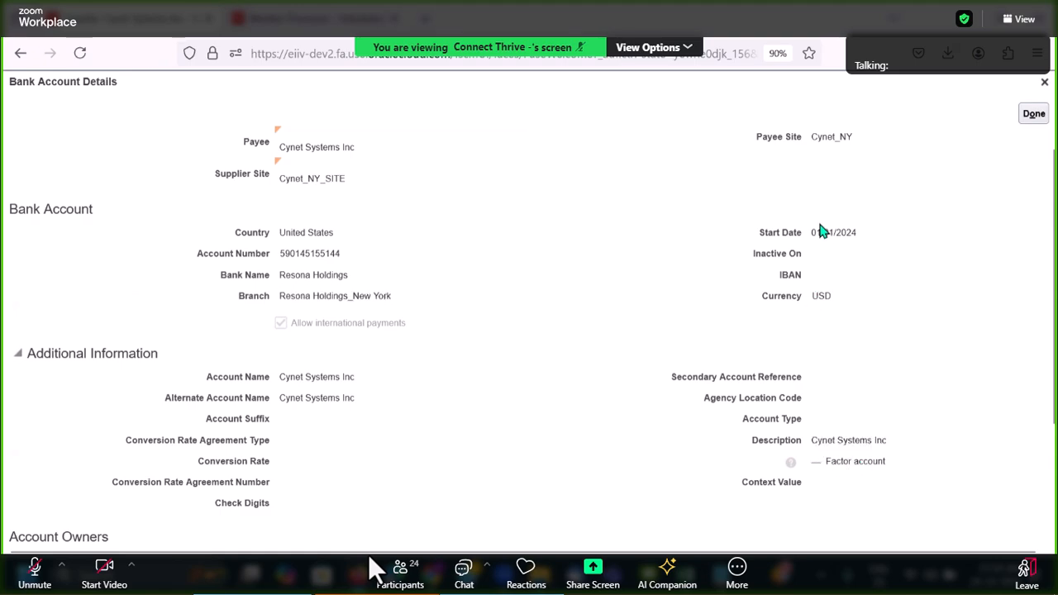
{"action": "scroll", "coordinate": [510, 409], "scroll_direction": "down", "scroll_amount": 3}
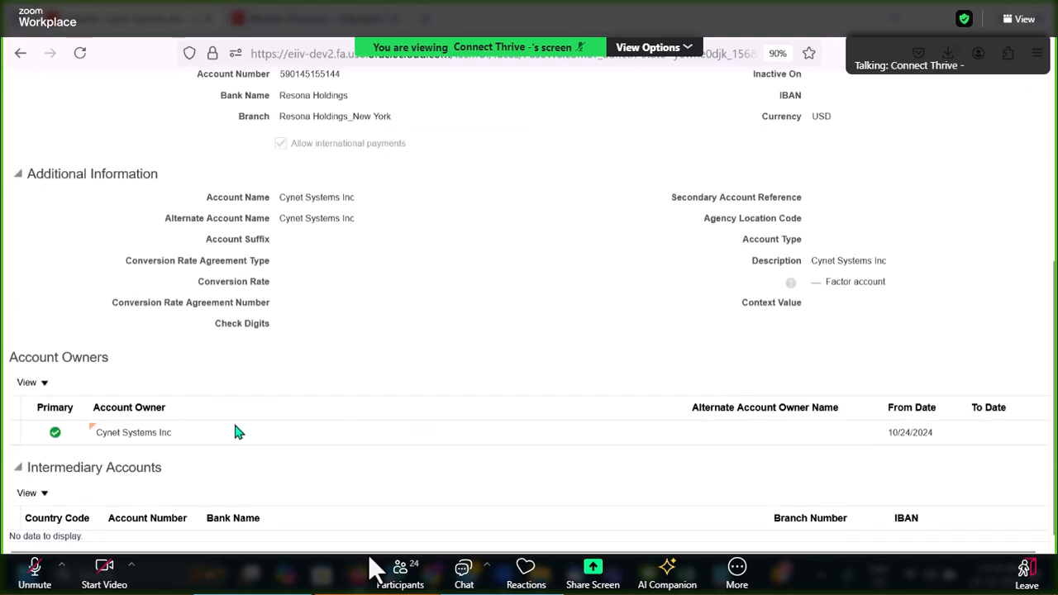
{"action": "scroll", "coordinate": [744, 389], "scroll_direction": "up", "scroll_amount": 5}
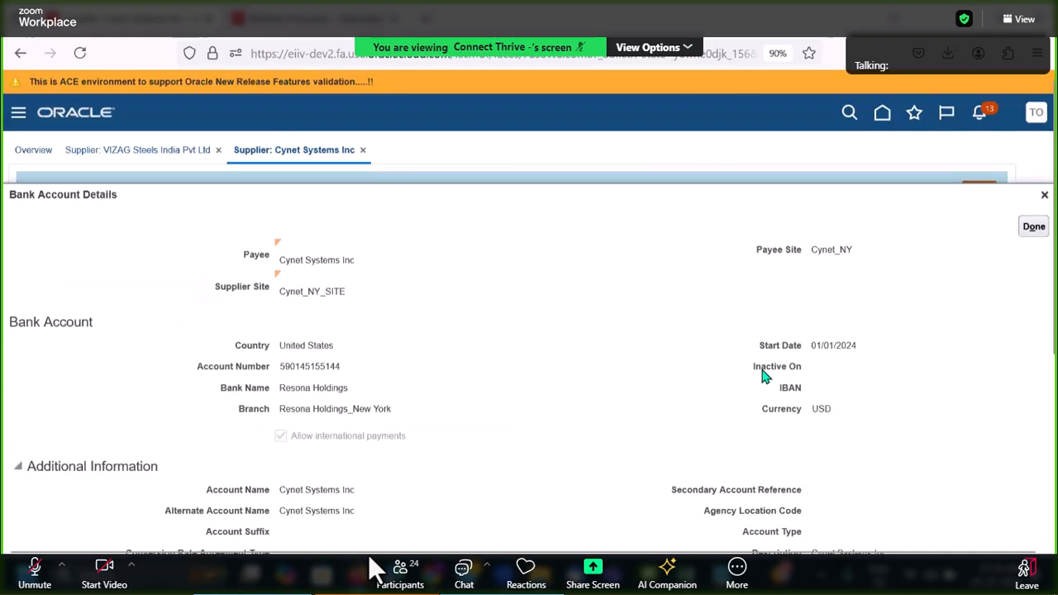
{"action": "left_click", "coordinate": [1034, 225]}
Open the bank account details of VIZAG Steels_DC_SITE under supplier VIZAG Steels India Pvt Ltd, review them and close the details.
{"action": "left_click", "coordinate": [177, 153]}
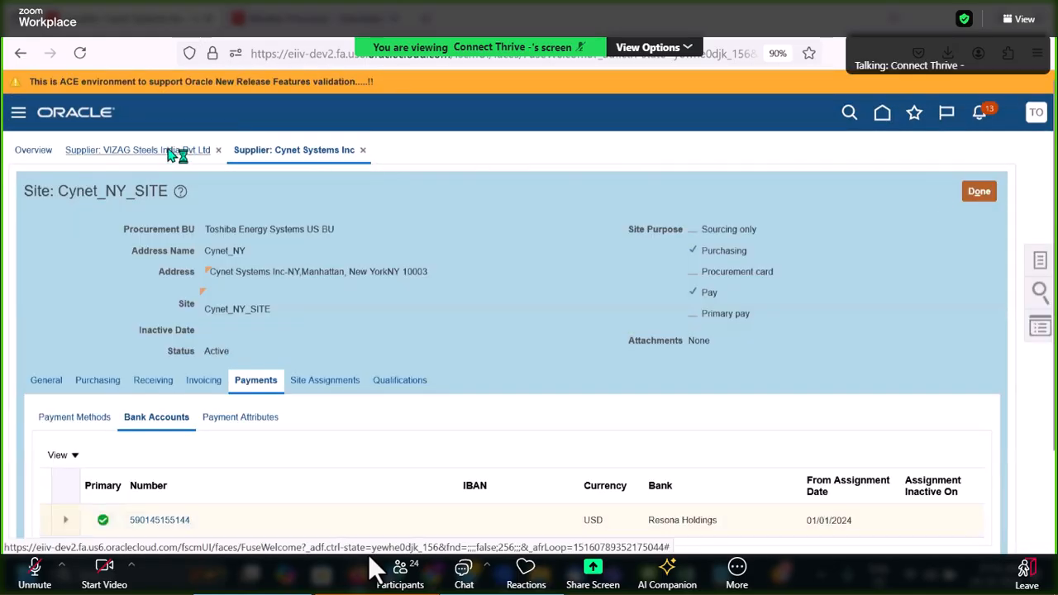
{"action": "left_click", "coordinate": [202, 335]}
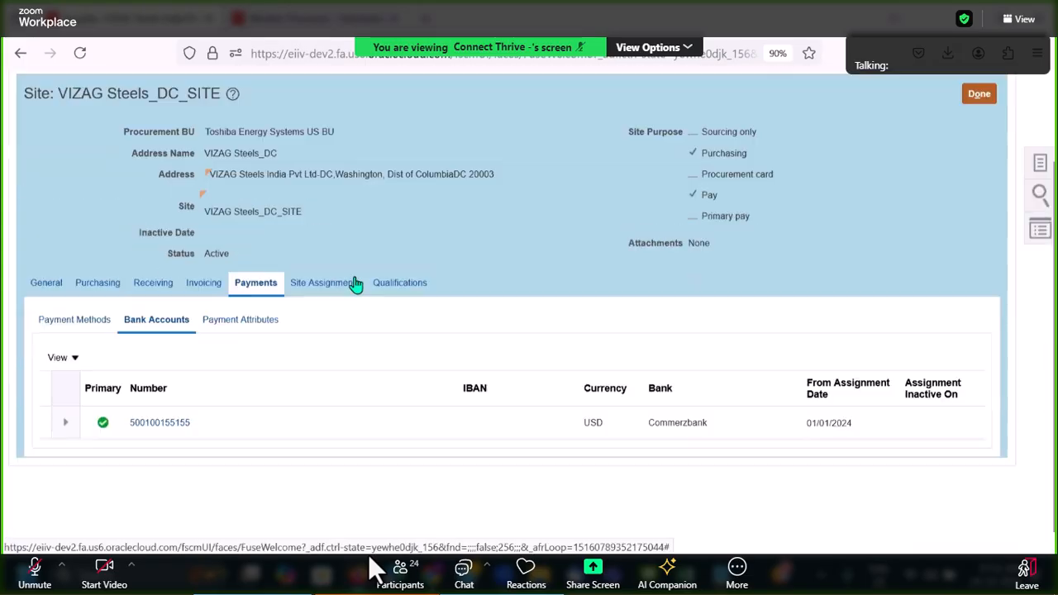
{"action": "scroll", "coordinate": [264, 348], "scroll_direction": "down", "scroll_amount": 1}
{"action": "left_click", "coordinate": [170, 408]}
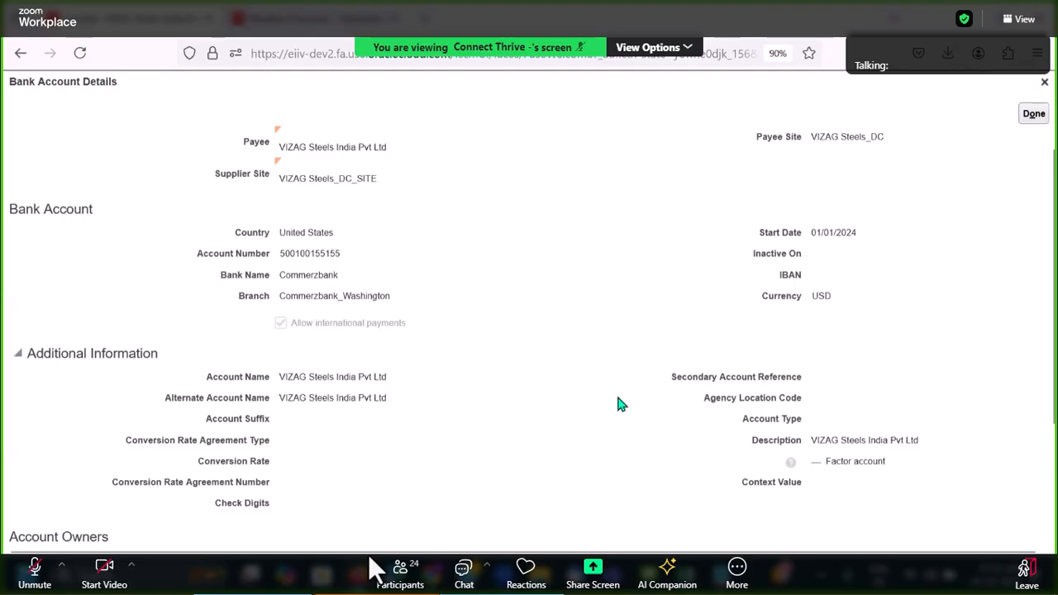
{"action": "scroll", "coordinate": [839, 443], "scroll_direction": "down", "scroll_amount": 3}
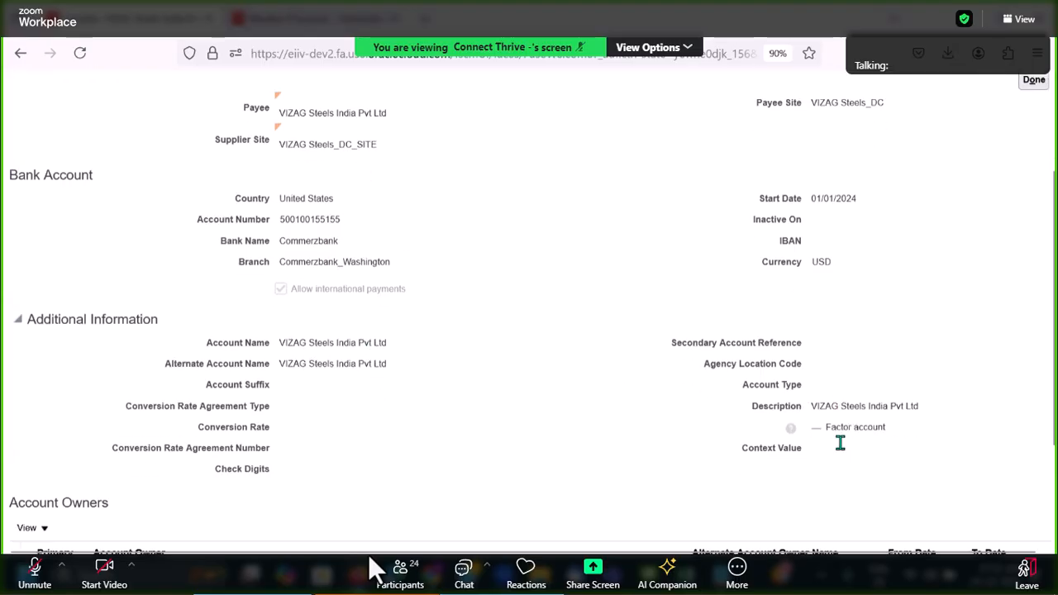
{"action": "scroll", "coordinate": [860, 430], "scroll_direction": "up", "scroll_amount": 5}
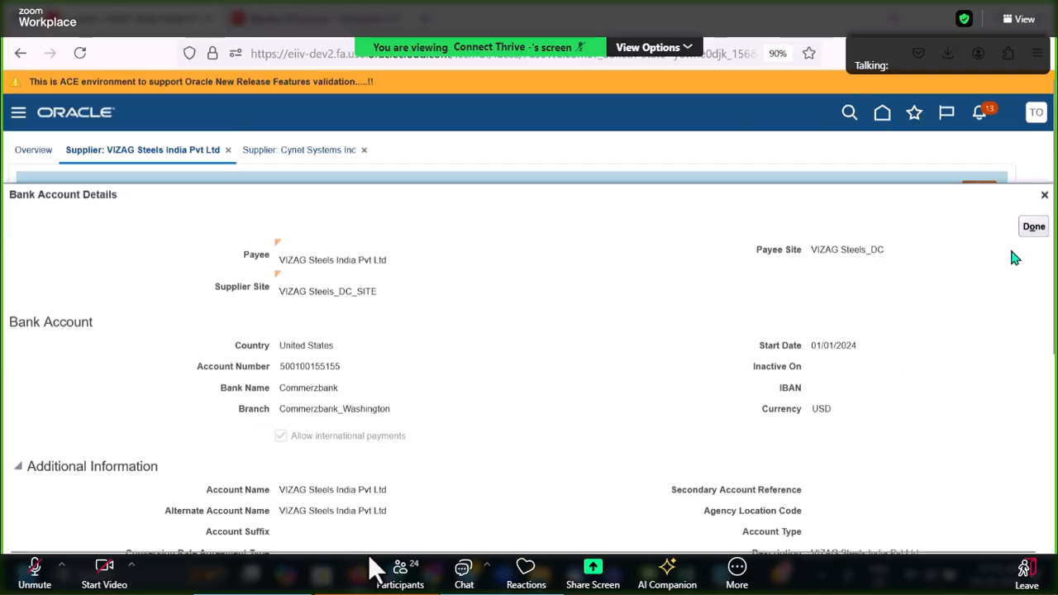
{"action": "left_click", "coordinate": [1033, 227]}
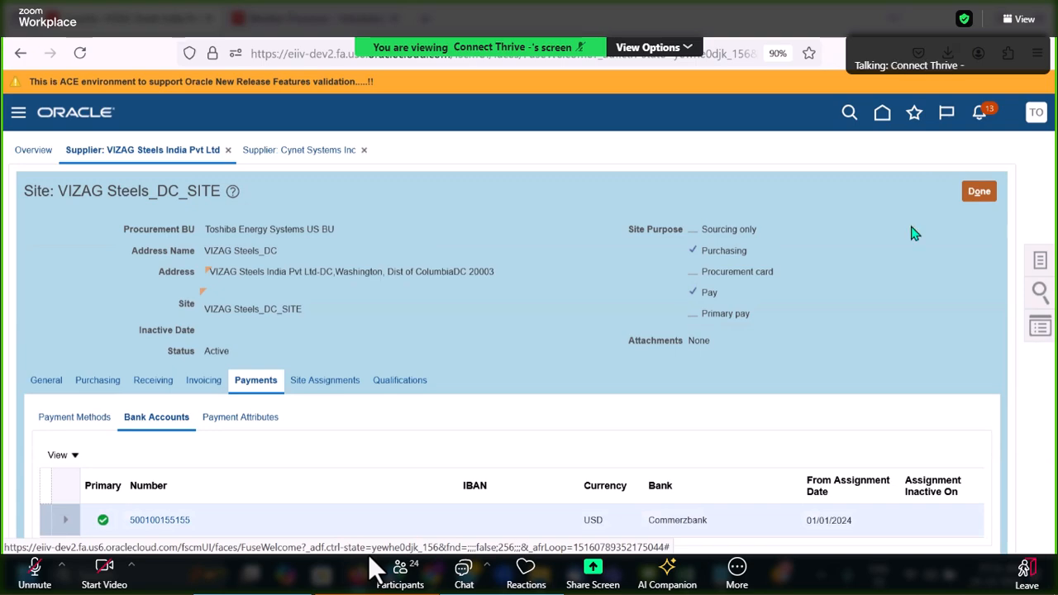
Close the VIZAG Steels India Pvt Ltd supplier record and the Cynet_NY_SITE page.
{"action": "left_click", "coordinate": [978, 193]}
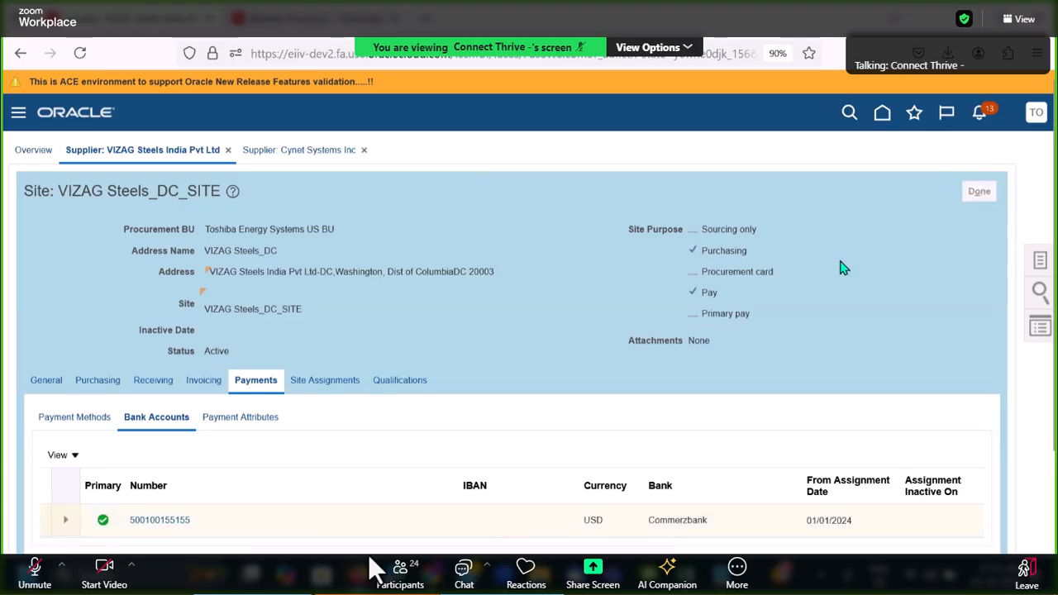
{"action": "left_click", "coordinate": [984, 194]}
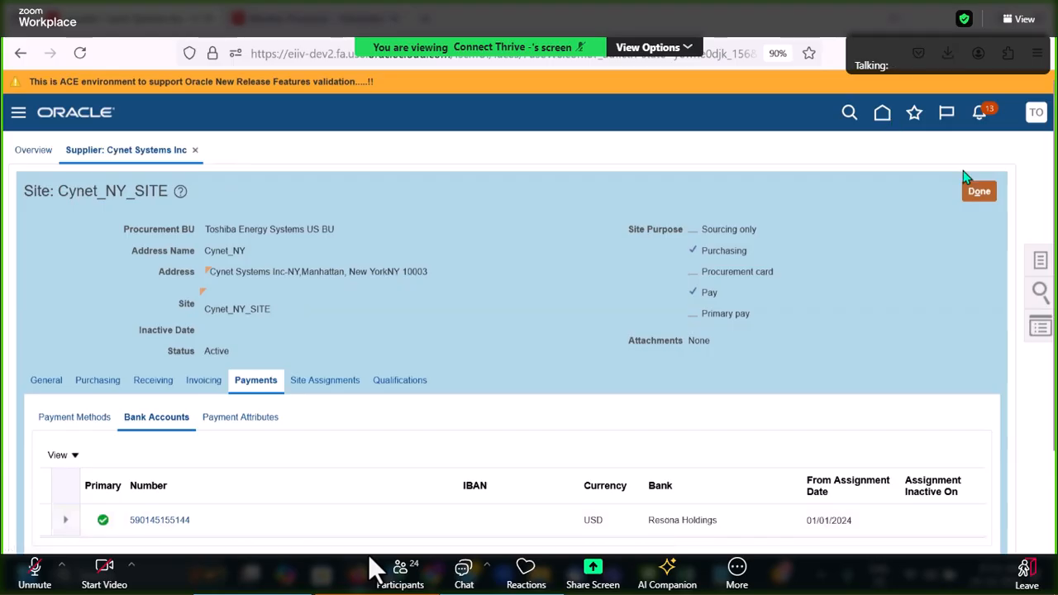
{"action": "left_click", "coordinate": [976, 192]}
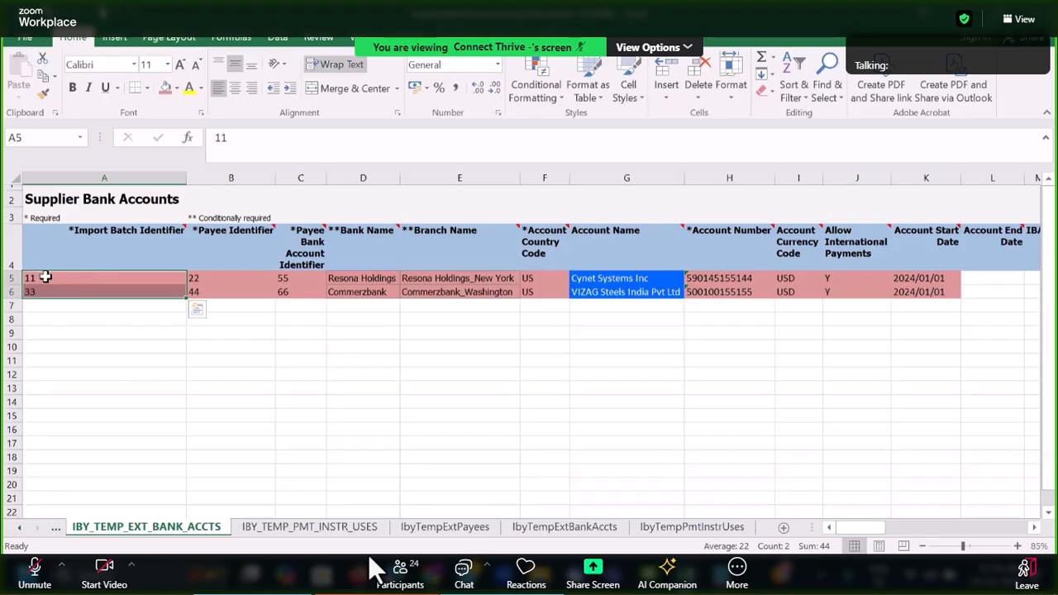
Review the batch identifiers, payee identifiers and bank names in the Supplier Bank Accounts rows, and undo the accidental move of cell A6.
{"action": "left_click", "coordinate": [339, 292]}
{"action": "left_click_drag", "start_coordinate": [344, 279], "coordinate": [343, 293]}
{"action": "left_click", "coordinate": [64, 293]}
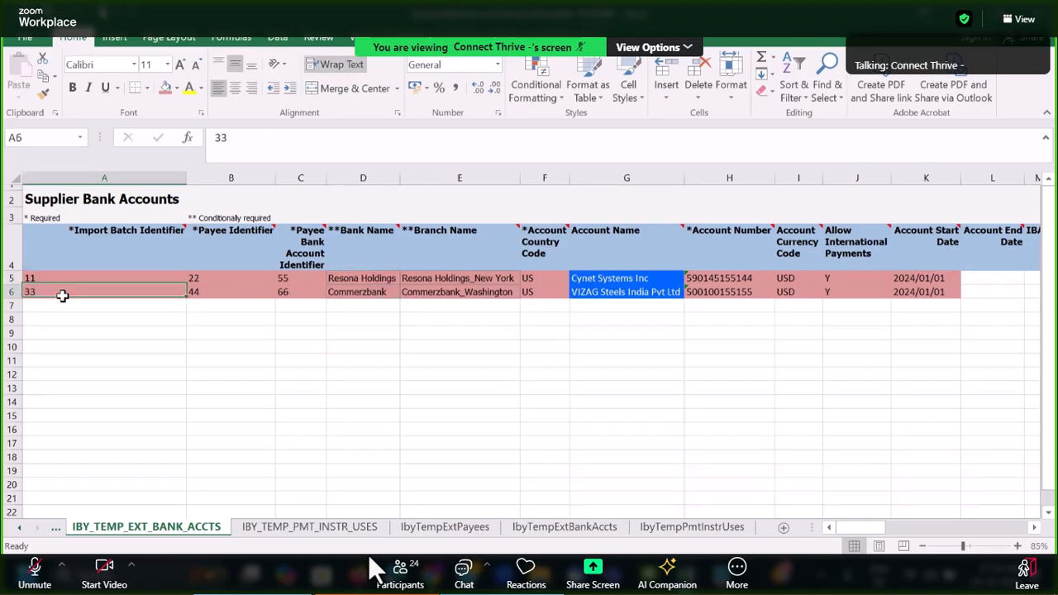
{"action": "left_click_drag", "start_coordinate": [53, 287], "coordinate": [60, 307]}
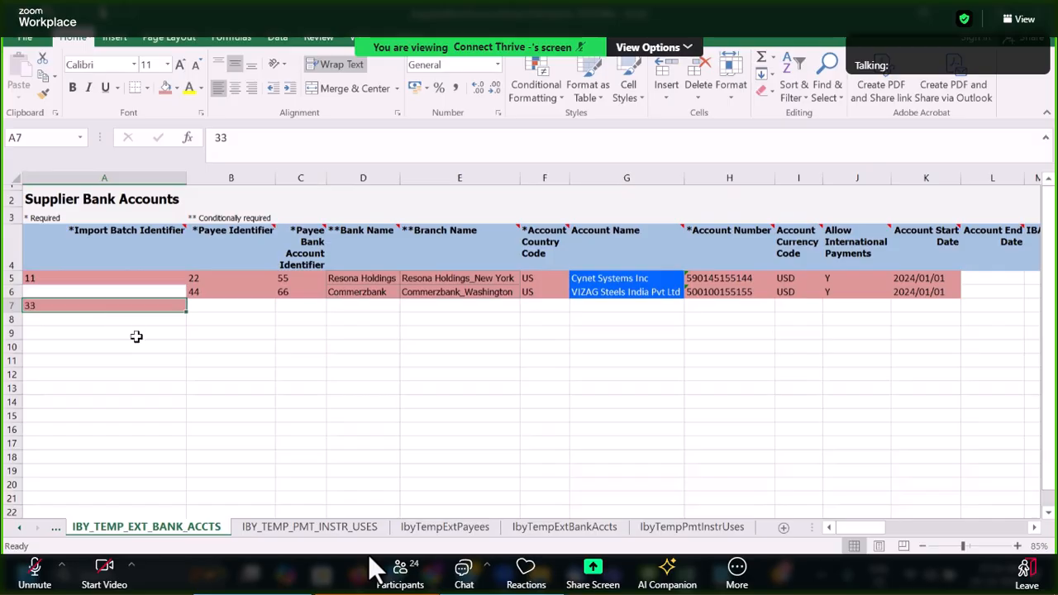
{"action": "key", "text": "ctrl+z"}
{"action": "left_click_drag", "start_coordinate": [57, 282], "coordinate": [56, 374]}
{"action": "key", "text": "ctrl+c"}
{"action": "left_click_drag", "start_coordinate": [193, 281], "coordinate": [286, 295]}
{"action": "left_click_drag", "start_coordinate": [38, 285], "coordinate": [38, 364]}
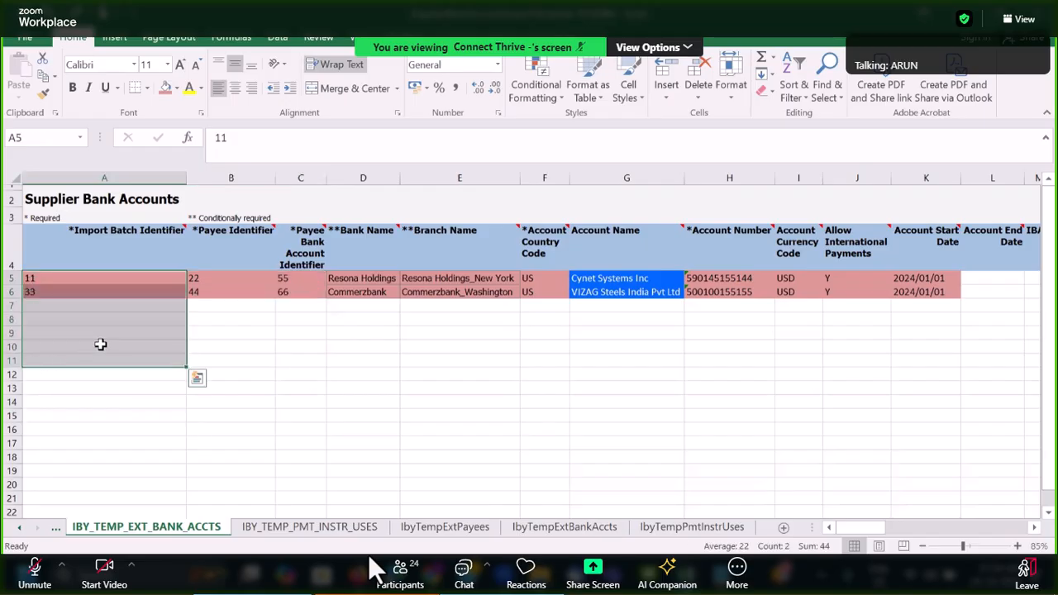
{"action": "left_click", "coordinate": [52, 281]}
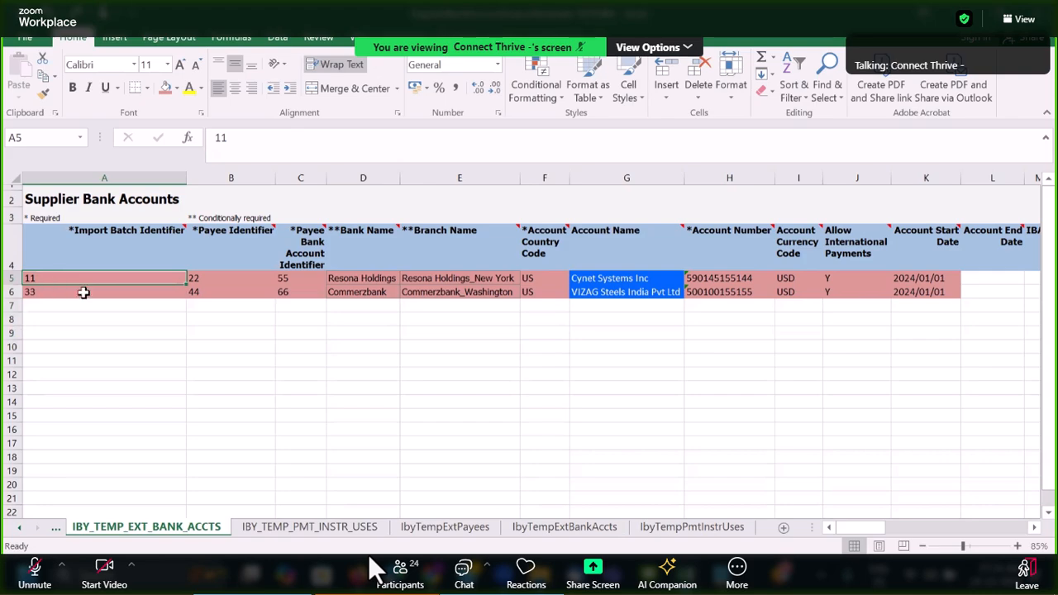
Save the supplier bank account workbook, accepting the personal information notice.
{"action": "key", "text": "ctrl+s"}
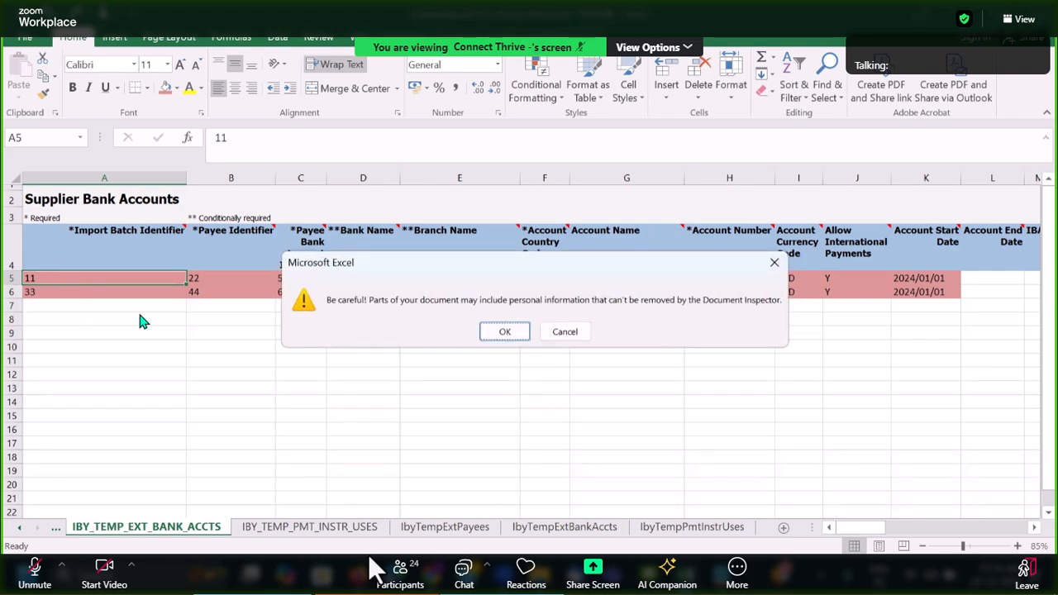
{"action": "left_click", "coordinate": [504, 331]}
{"action": "left_click", "coordinate": [146, 347]}
Examine the import batch and payee identifiers in rows 5 and 6 and the Bank Name column on the IBY_TEMP_EXT_BANK_ACCTS sheet.
{"action": "left_click_drag", "start_coordinate": [62, 281], "coordinate": [279, 286]}
{"action": "left_click", "coordinate": [65, 282]}
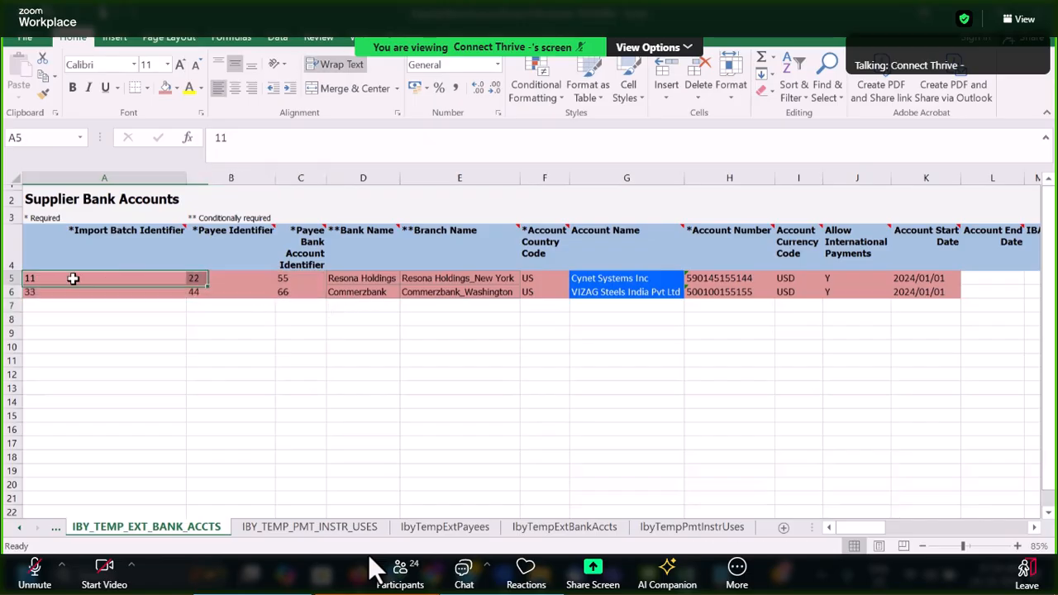
{"action": "left_click", "coordinate": [58, 291]}
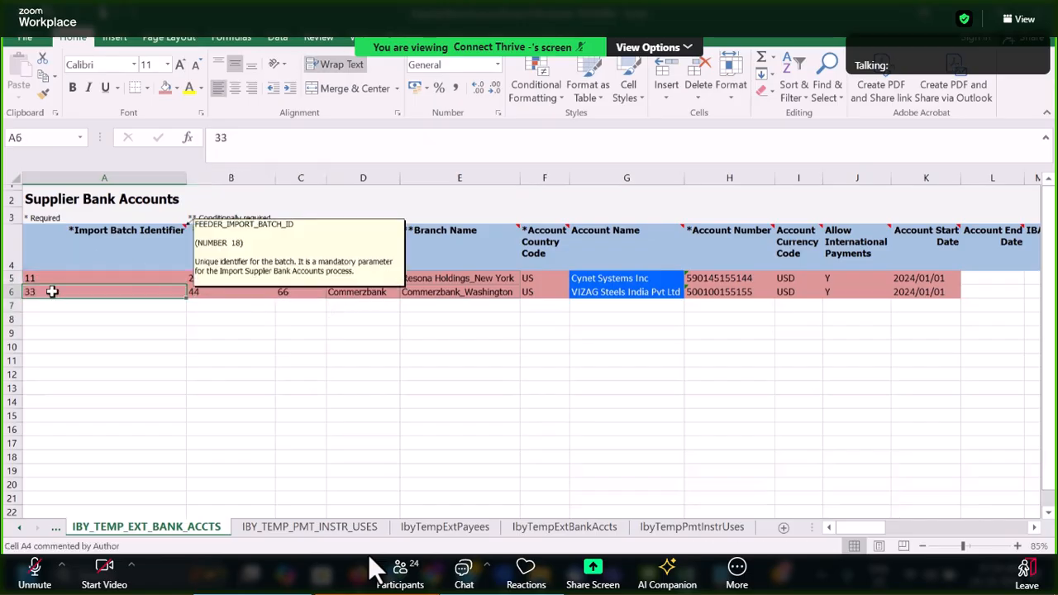
{"action": "key", "text": "ctrl+v"}
{"action": "left_click_drag", "start_coordinate": [328, 279], "coordinate": [334, 440]}
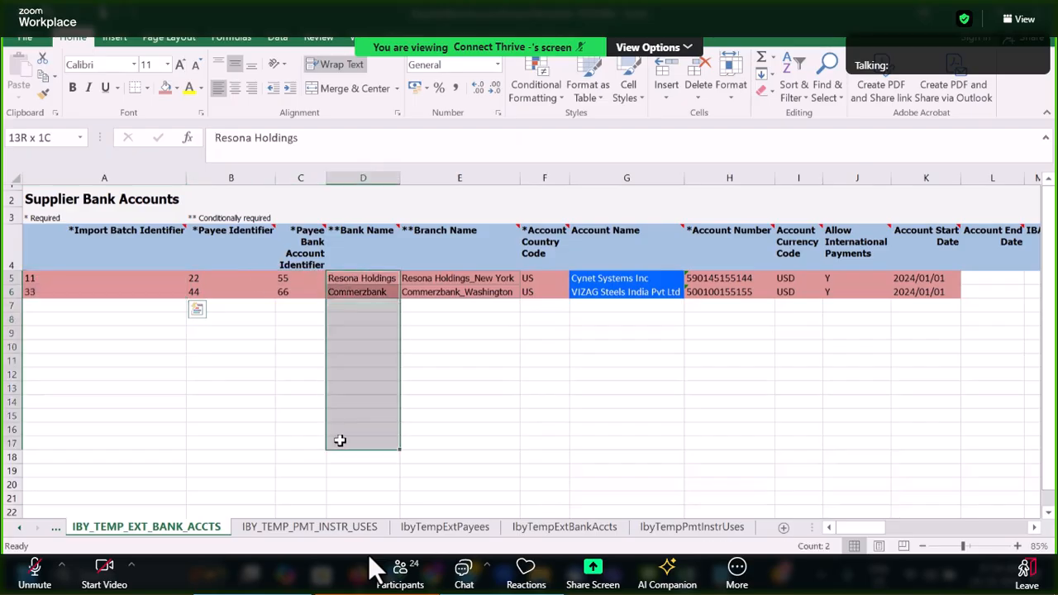
{"action": "key", "text": "ctrl+v"}
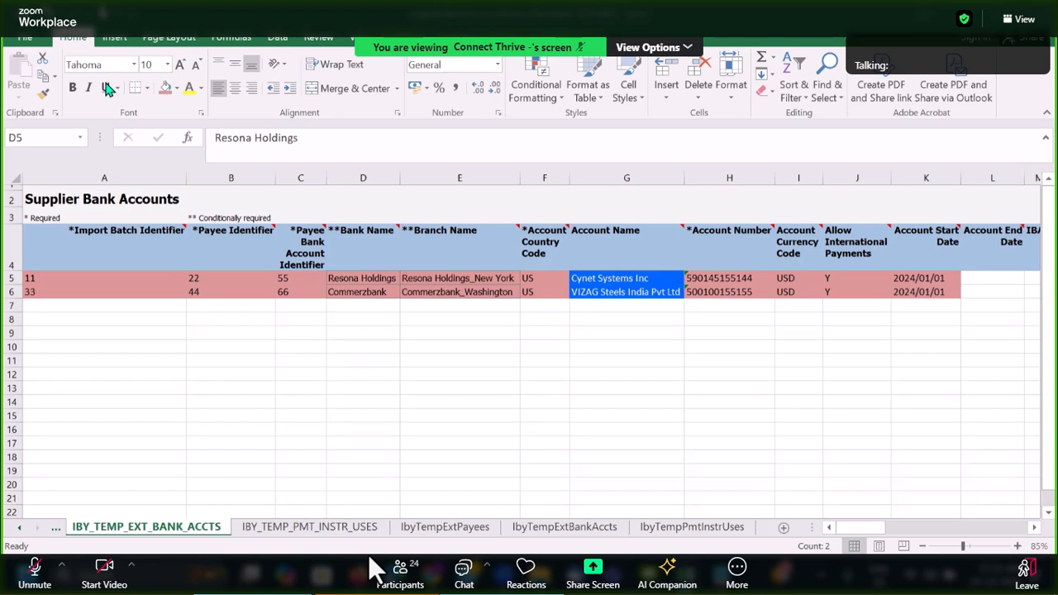
{"action": "left_click", "coordinate": [579, 367]}
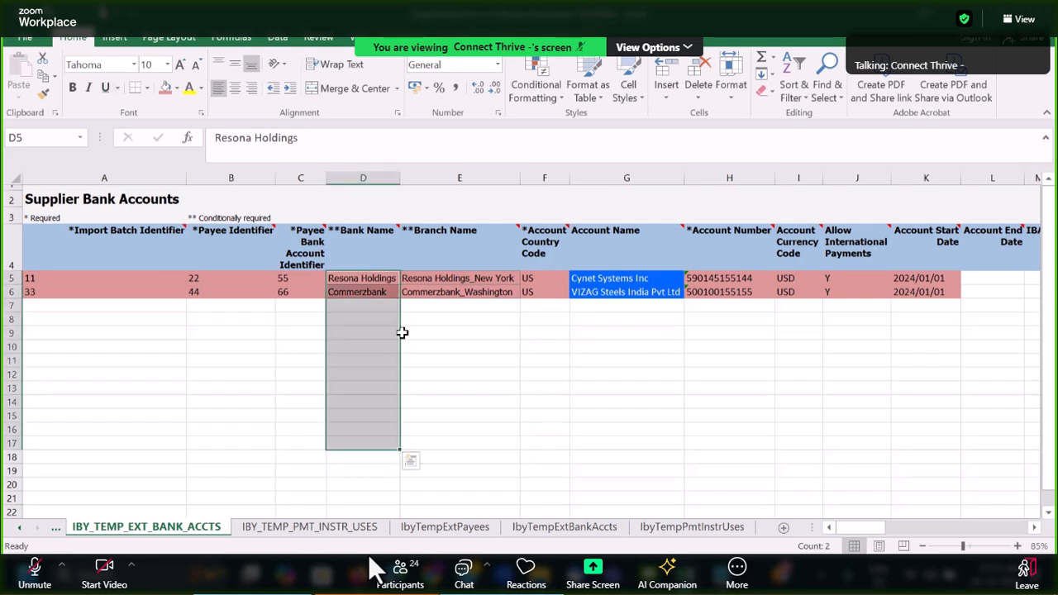
{"action": "left_click", "coordinate": [547, 322]}
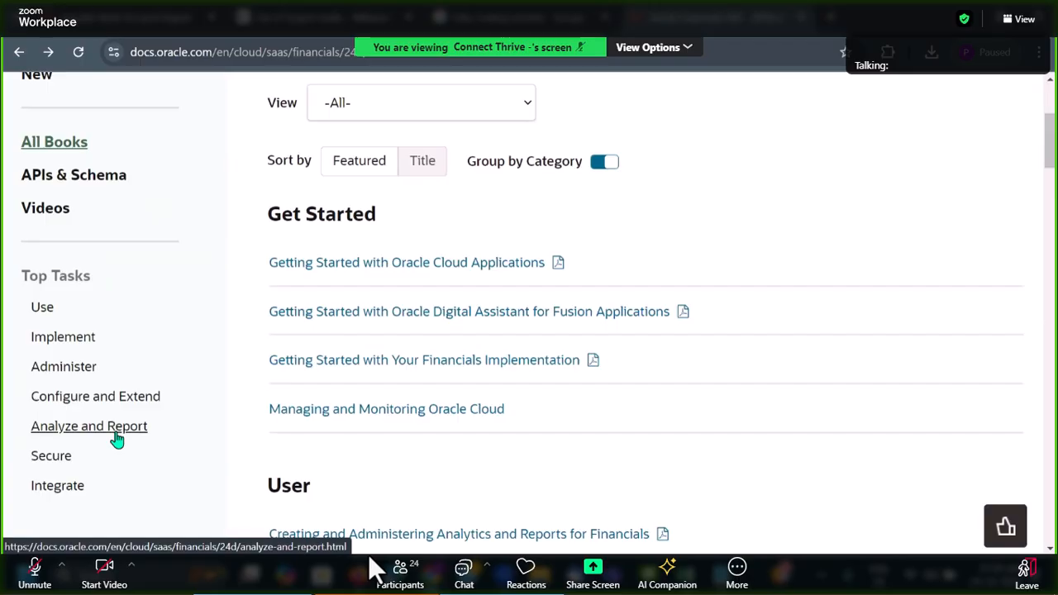
Open the Analyze and Report topics of Oracle Financials 24D and open the payables reports guide in a new tab.
{"action": "left_click", "coordinate": [117, 437]}
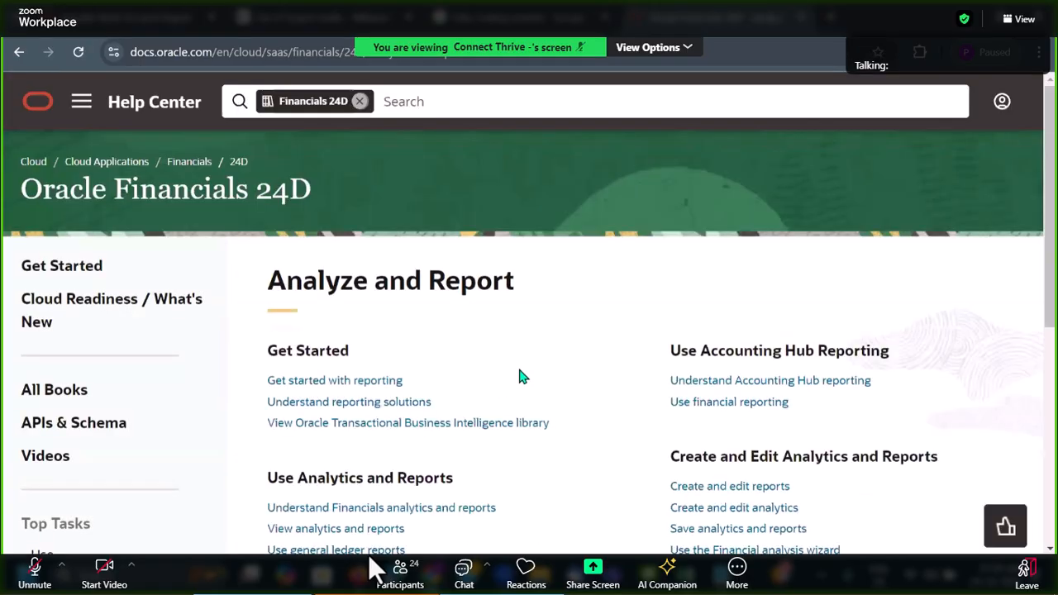
{"action": "scroll", "coordinate": [523, 373], "scroll_direction": "down", "scroll_amount": 4}
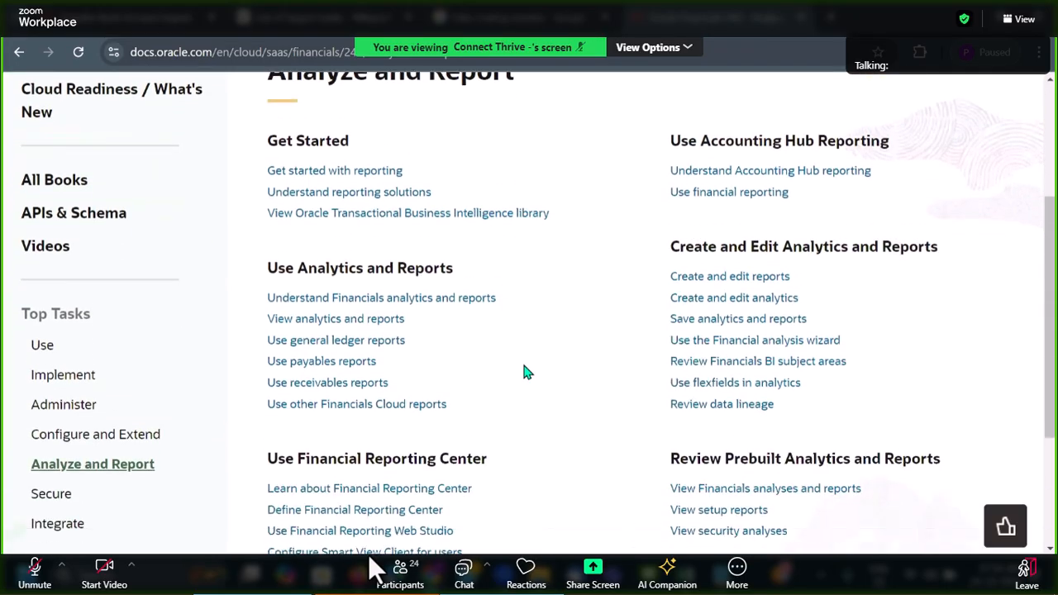
{"action": "scroll", "coordinate": [525, 367], "scroll_direction": "down", "scroll_amount": 1}
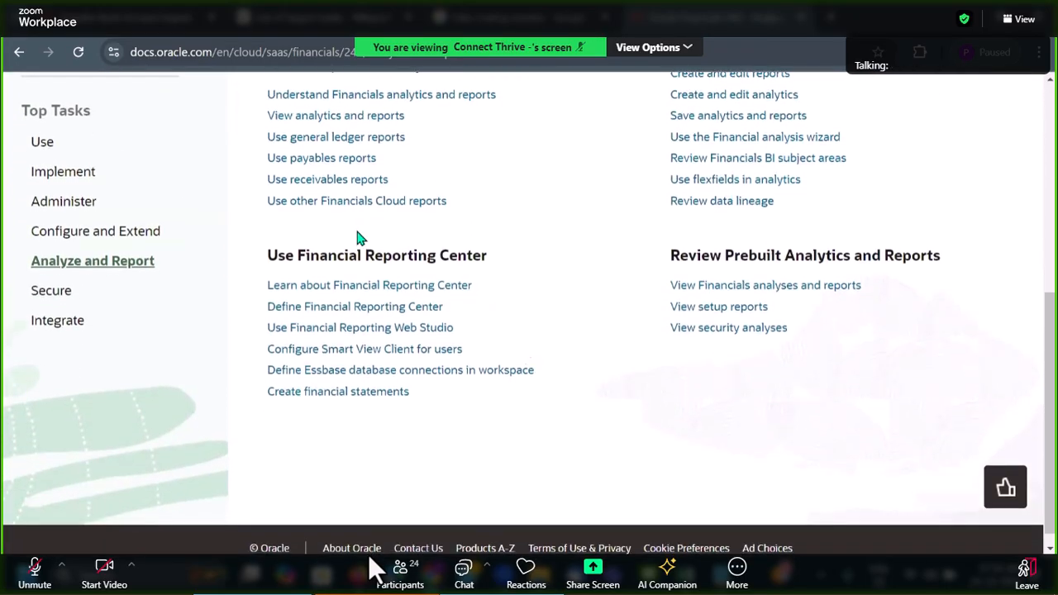
{"action": "scroll", "coordinate": [357, 233], "scroll_direction": "up", "scroll_amount": 1}
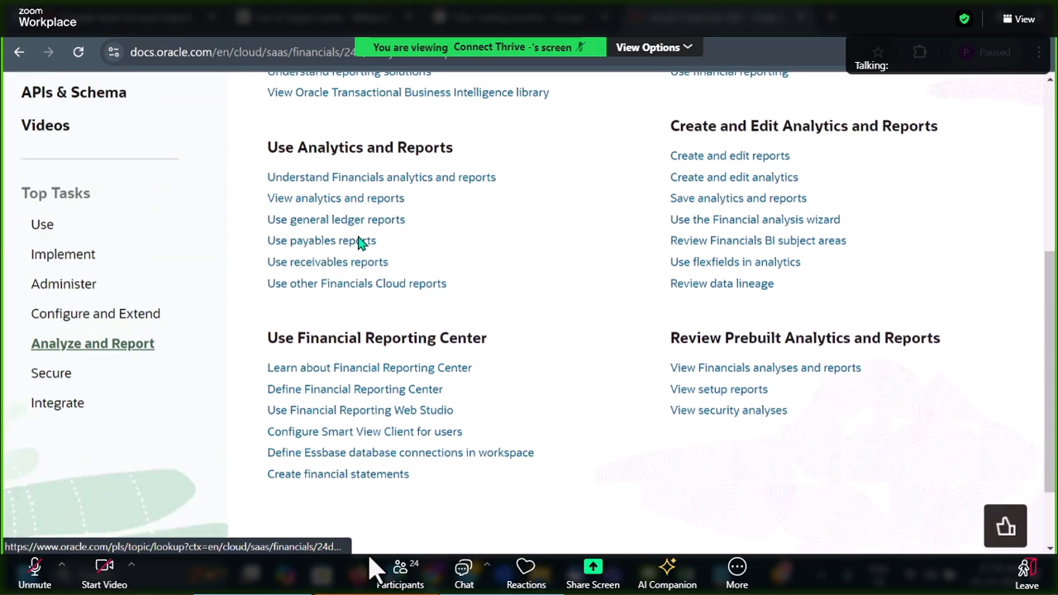
{"action": "right_click", "coordinate": [348, 244]}
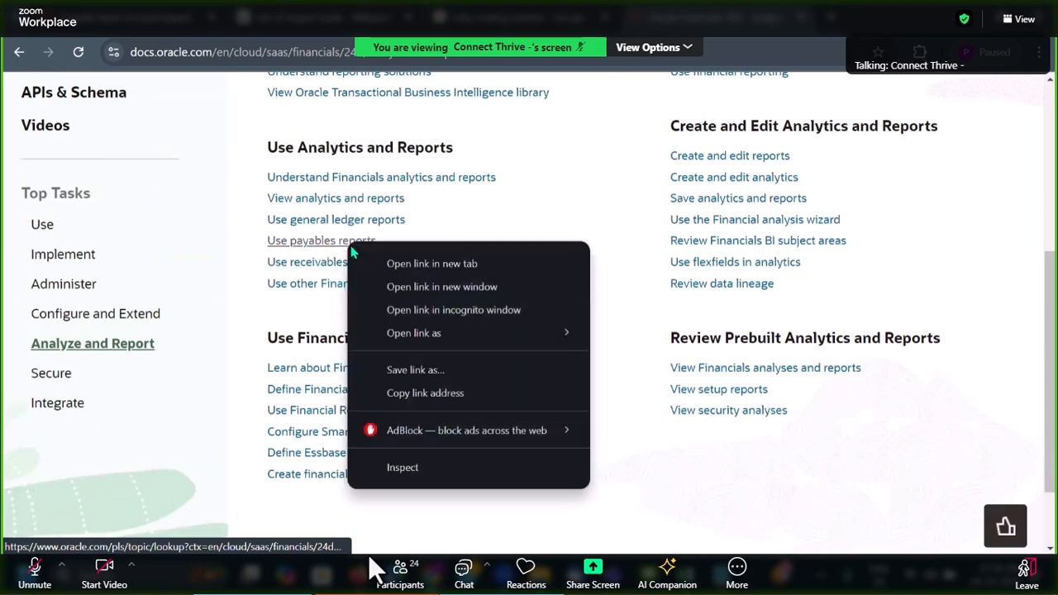
{"action": "left_click", "coordinate": [405, 272]}
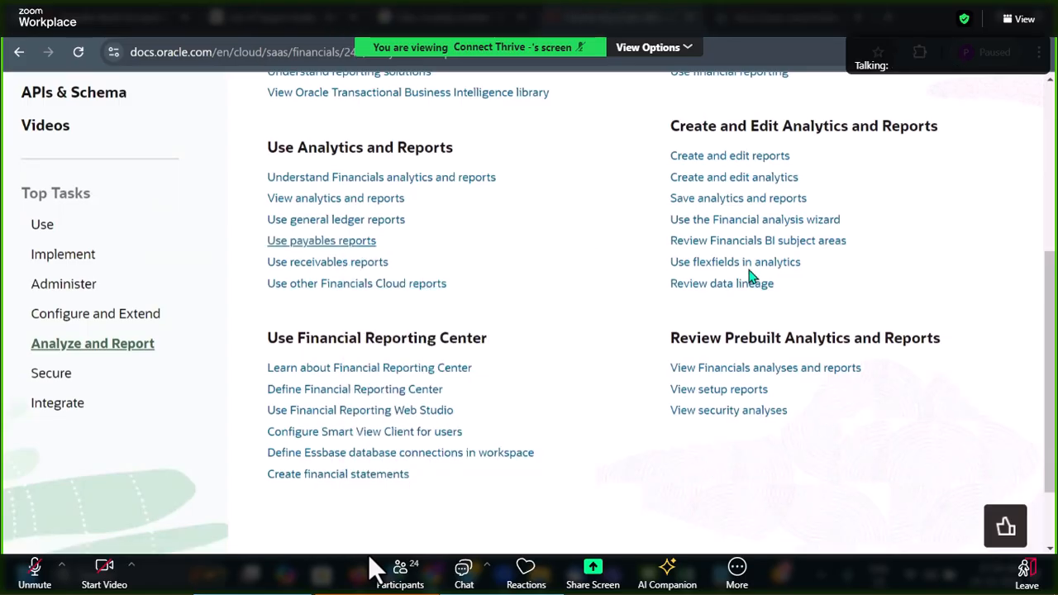
{"action": "key", "text": "ctrl+Tab"}
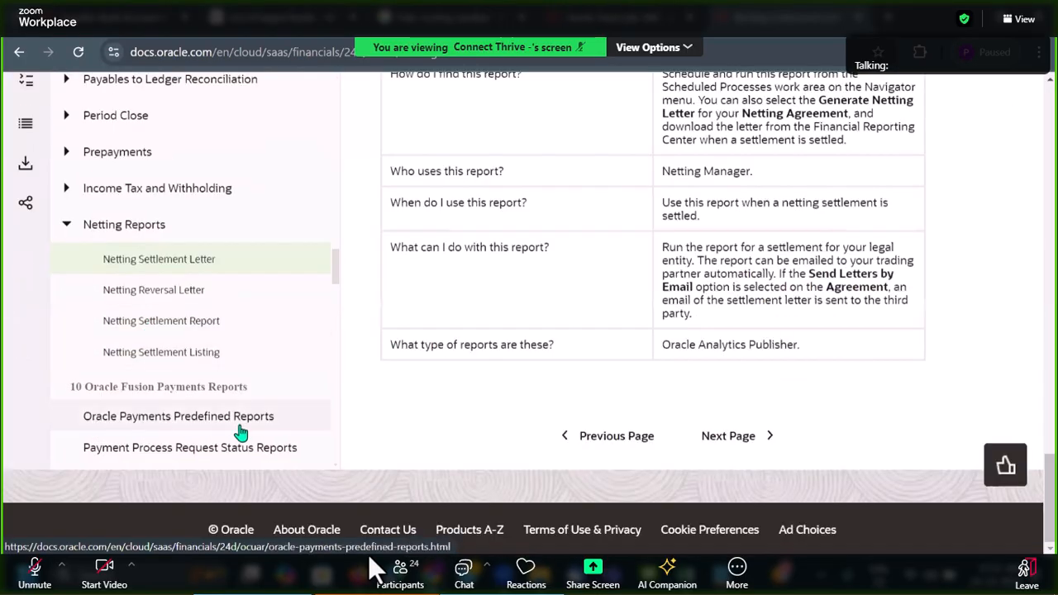
Open the Oracle Payments Predefined Reports topic and examine its list of disbursement report formats.
{"action": "scroll", "coordinate": [521, 347], "scroll_direction": "down", "scroll_amount": 4}
{"action": "scroll", "coordinate": [533, 335], "scroll_direction": "up", "scroll_amount": 4}
{"action": "scroll", "coordinate": [542, 326], "scroll_direction": "down", "scroll_amount": 1}
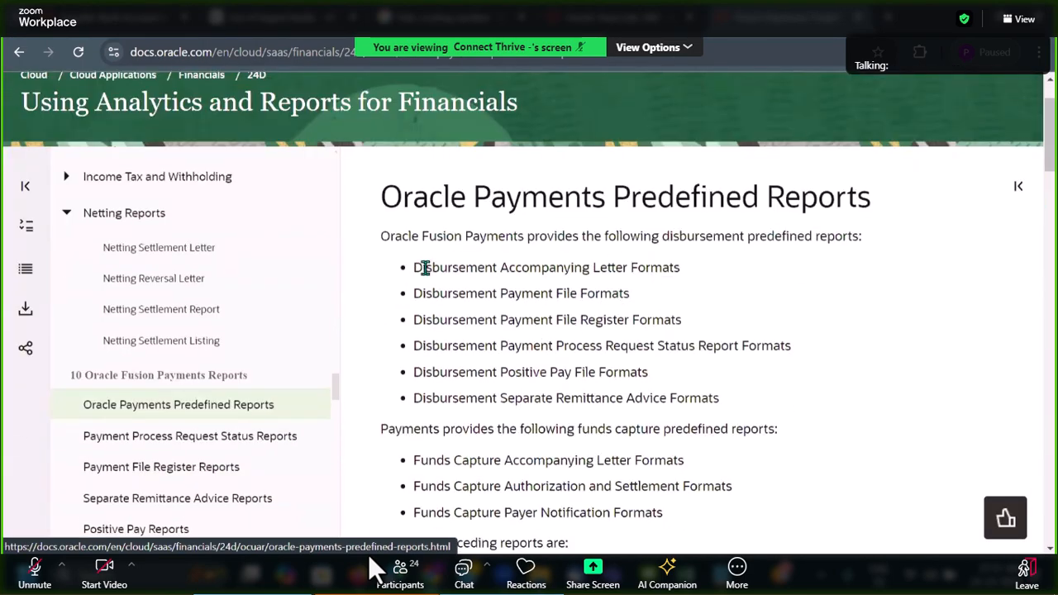
{"action": "left_click_drag", "start_coordinate": [420, 267], "coordinate": [697, 277]}
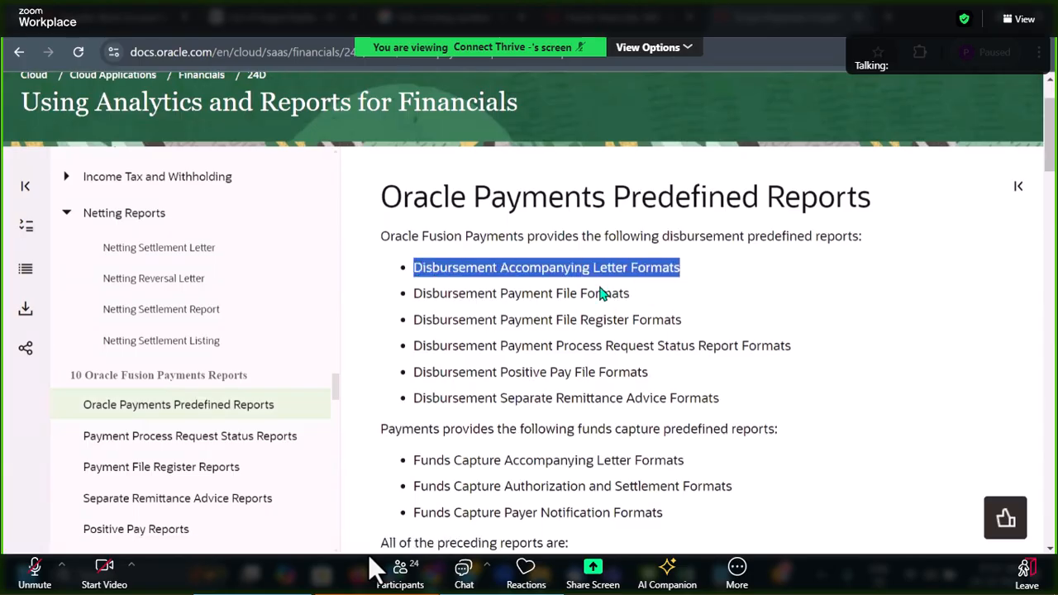
{"action": "left_click_drag", "start_coordinate": [415, 294], "coordinate": [730, 300]}
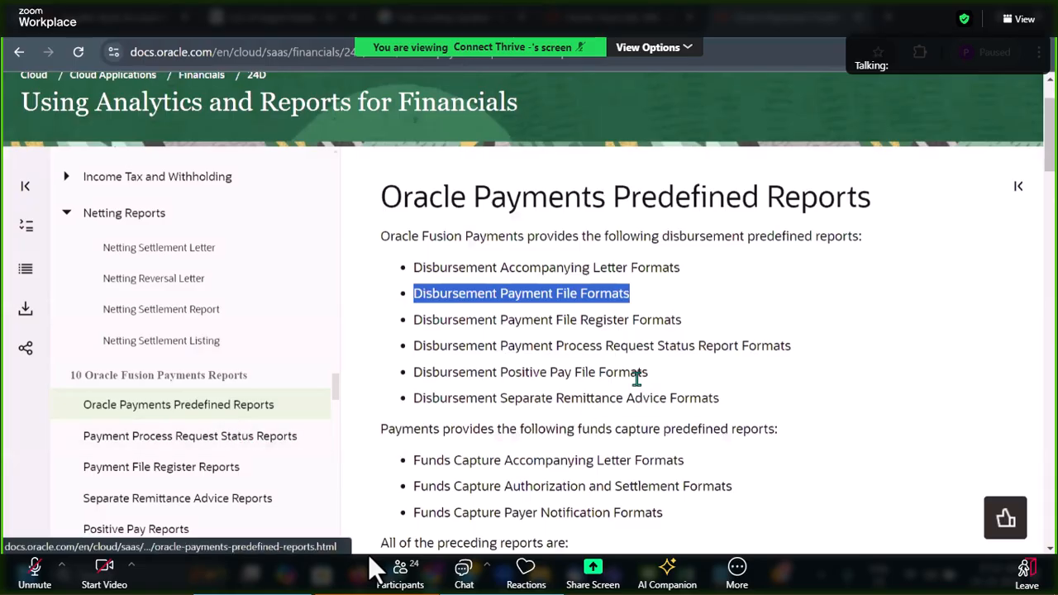
{"action": "triple_click", "coordinate": [616, 346]}
Examine the table of disbursement reports, covering their processes, descriptions, automatic-run options and outputs.
{"action": "scroll", "coordinate": [640, 367], "scroll_direction": "down", "scroll_amount": 4}
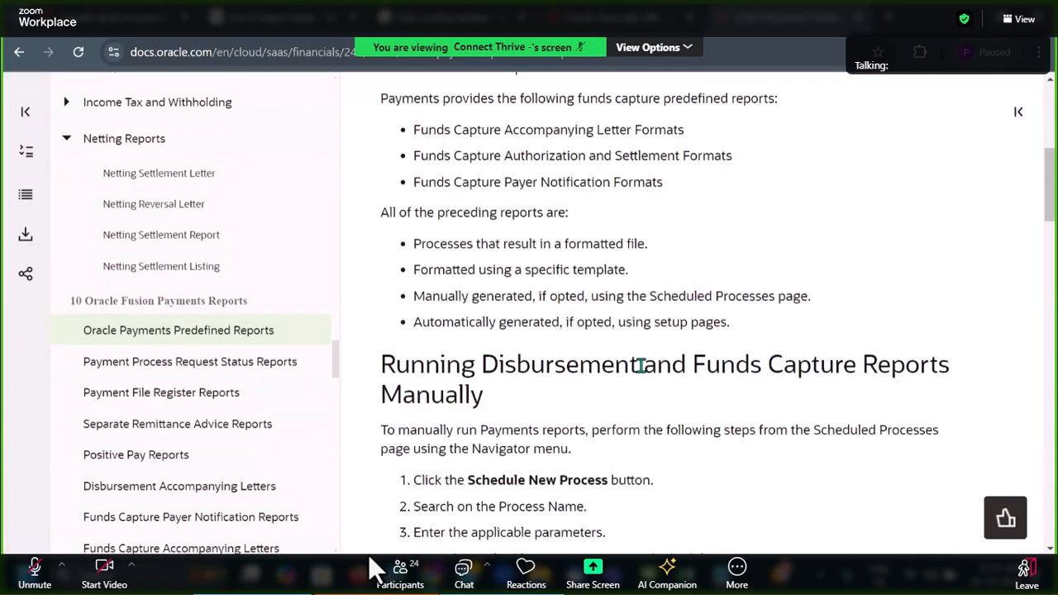
{"action": "scroll", "coordinate": [643, 371], "scroll_direction": "down", "scroll_amount": 12}
{"action": "scroll", "coordinate": [644, 371], "scroll_direction": "up", "scroll_amount": 4}
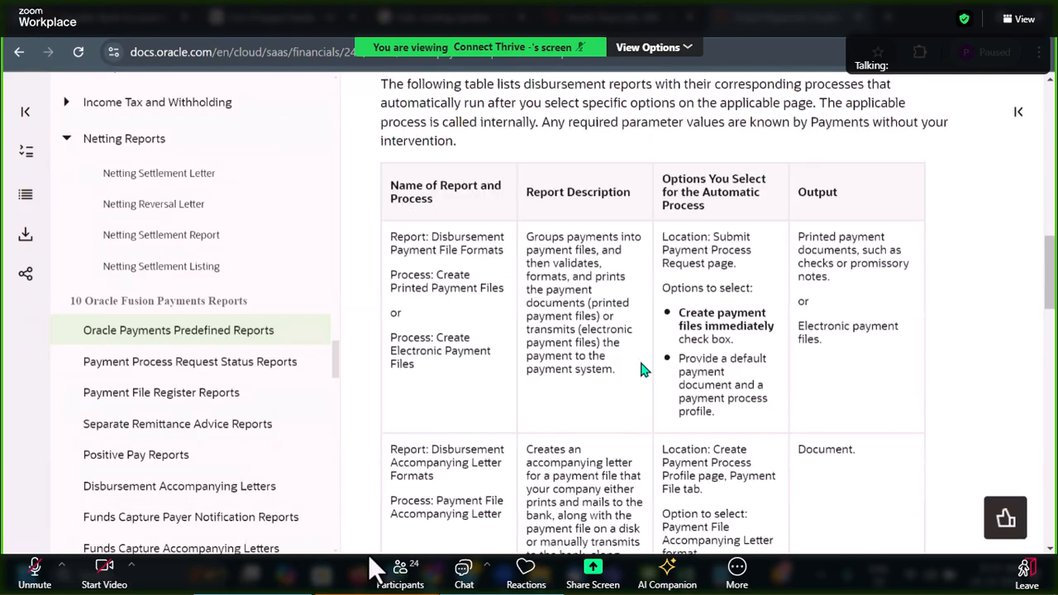
{"action": "left_click_drag", "start_coordinate": [427, 239], "coordinate": [495, 257]}
{"action": "left_click_drag", "start_coordinate": [422, 292], "coordinate": [481, 291]}
{"action": "left_click", "coordinate": [419, 335]}
{"action": "left_click_drag", "start_coordinate": [409, 338], "coordinate": [471, 354]}
{"action": "left_click", "coordinate": [612, 337]}
{"action": "scroll", "coordinate": [496, 273], "scroll_direction": "down", "scroll_amount": 3}
{"action": "scroll", "coordinate": [559, 241], "scroll_direction": "down", "scroll_amount": 6}
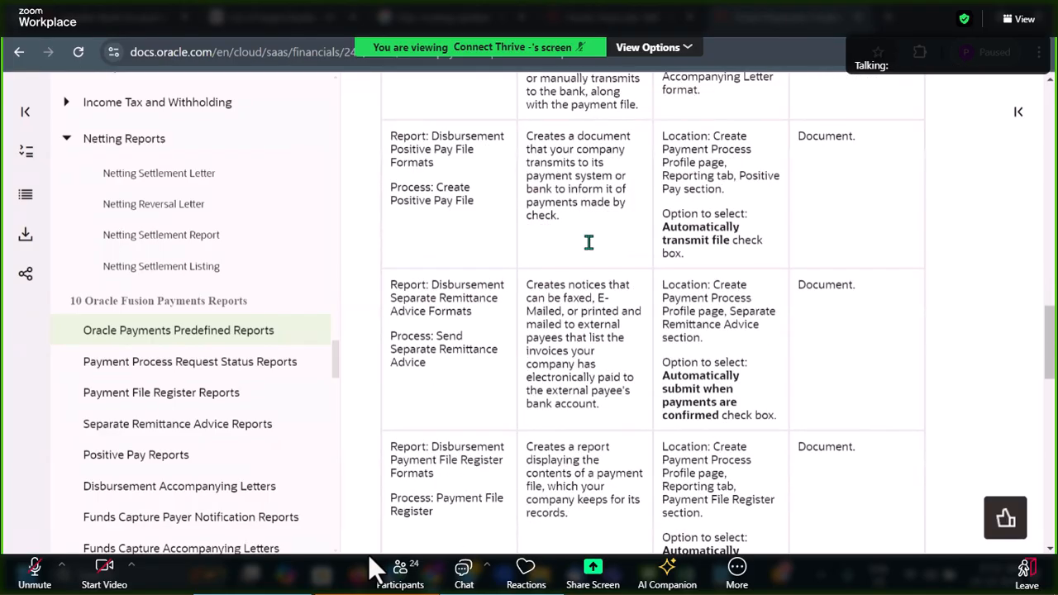
{"action": "scroll", "coordinate": [592, 243], "scroll_direction": "down", "scroll_amount": 2}
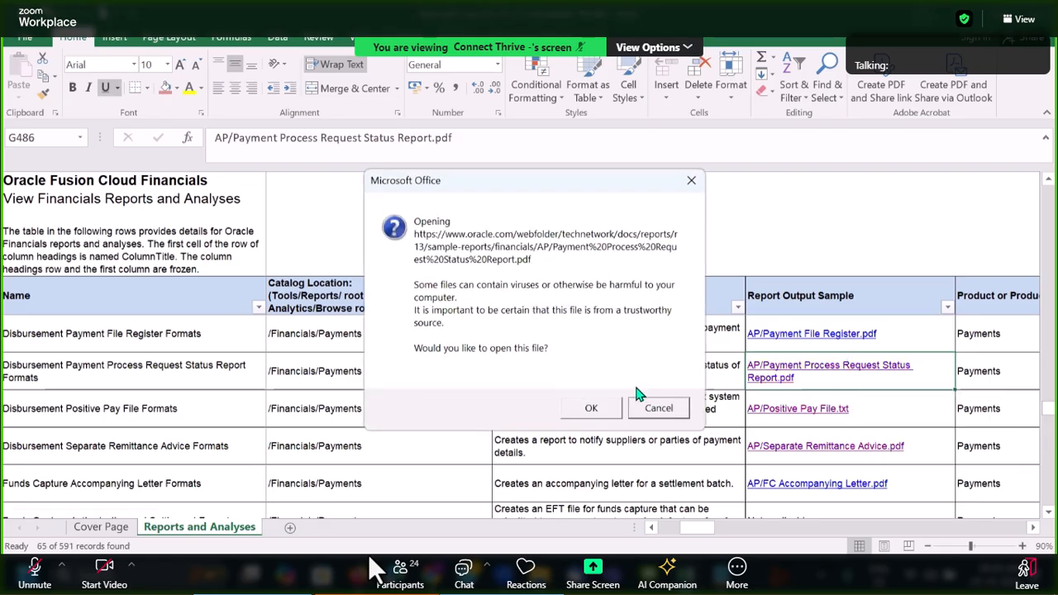
Open the sample Payment Process Request Status Report PDF linked in the reports workbook and examine its payment details.
{"action": "left_click", "coordinate": [591, 408]}
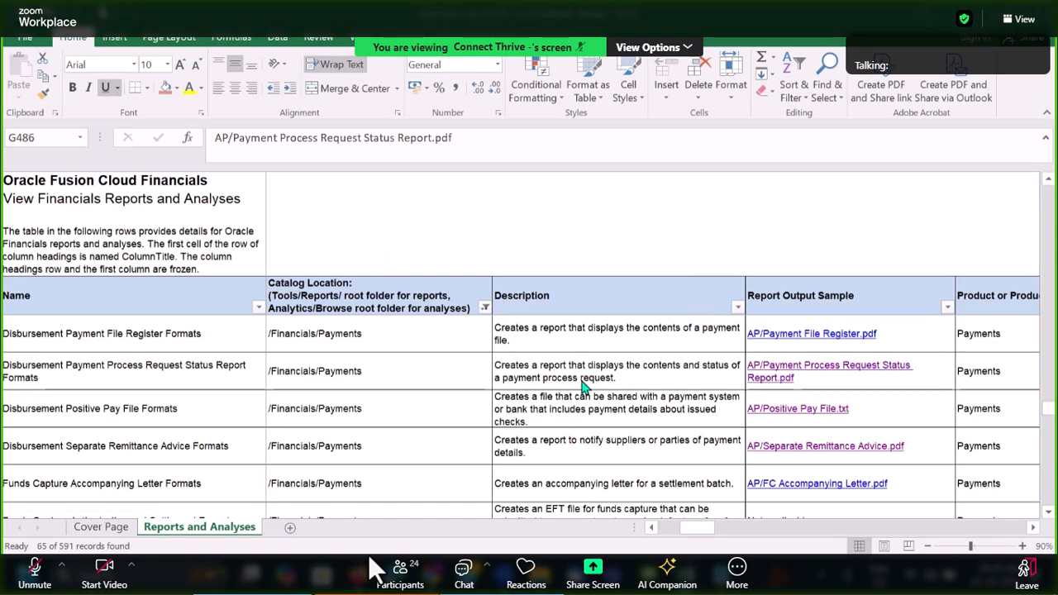
{"action": "key", "text": "alt+Tab"}
{"action": "scroll", "coordinate": [566, 373], "scroll_direction": "down", "scroll_amount": 5}
{"action": "scroll", "coordinate": [570, 383], "scroll_direction": "down", "scroll_amount": 3}
{"action": "scroll", "coordinate": [575, 395], "scroll_direction": "up", "scroll_amount": 2, "text": "ctrl"}
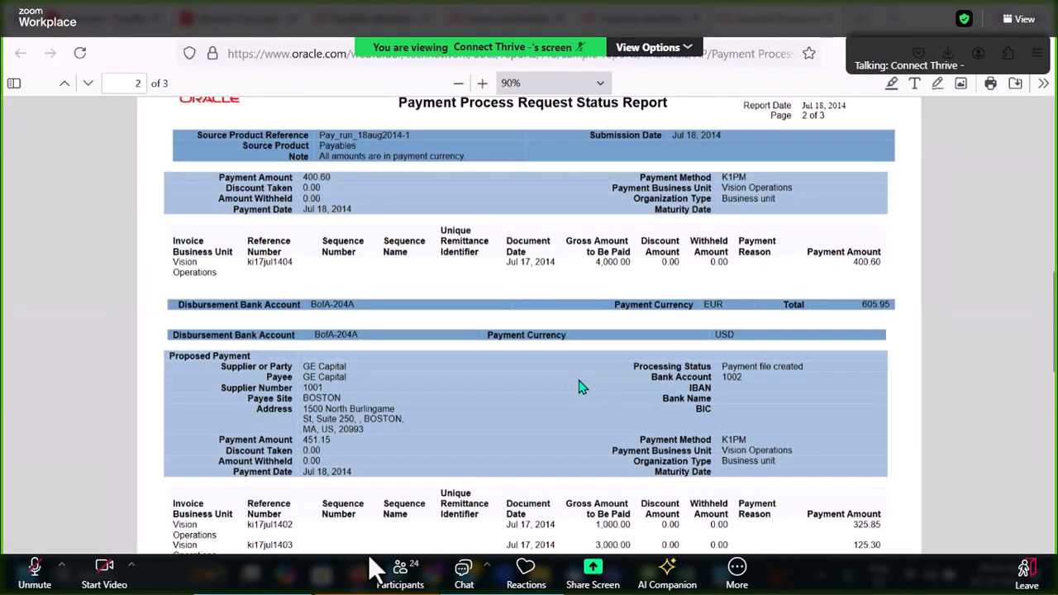
{"action": "scroll", "coordinate": [607, 356], "scroll_direction": "down", "scroll_amount": 2}
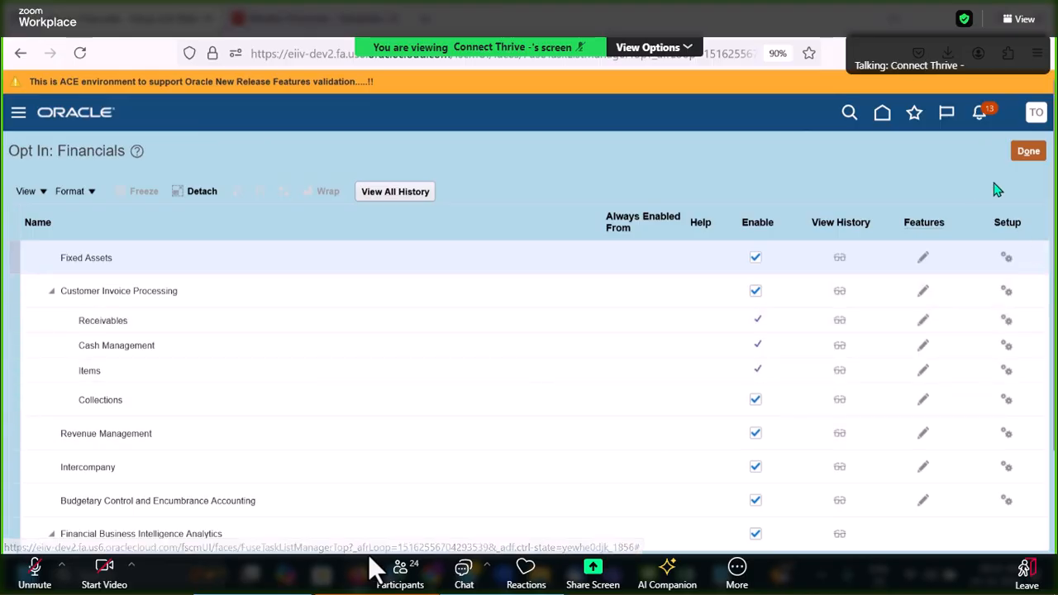
Close the Financials opt-in page and show the setup tasks of the Payables functional area.
{"action": "left_click", "coordinate": [1028, 152]}
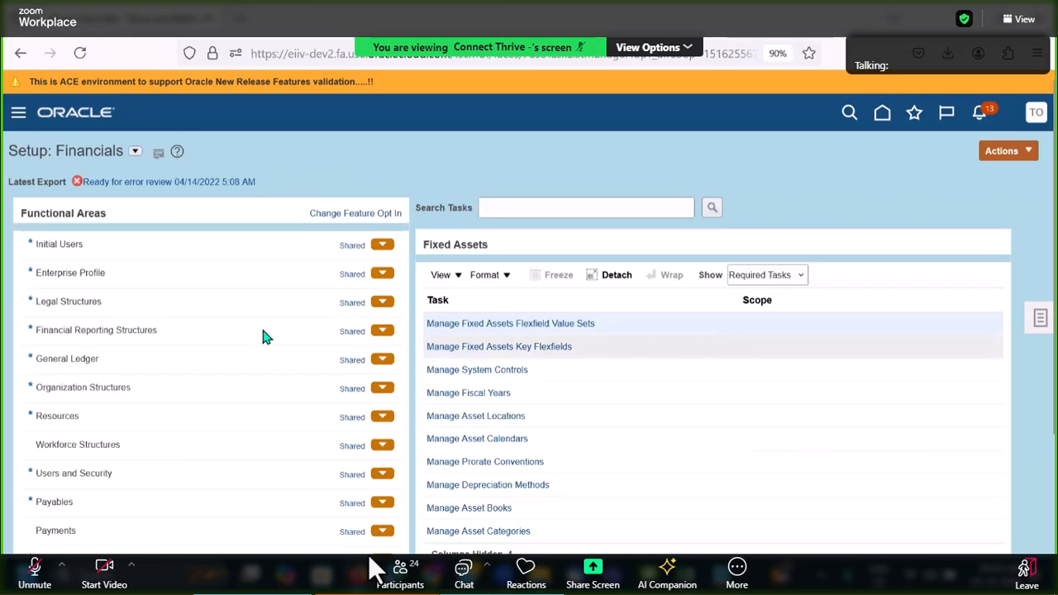
{"action": "left_click", "coordinate": [222, 502]}
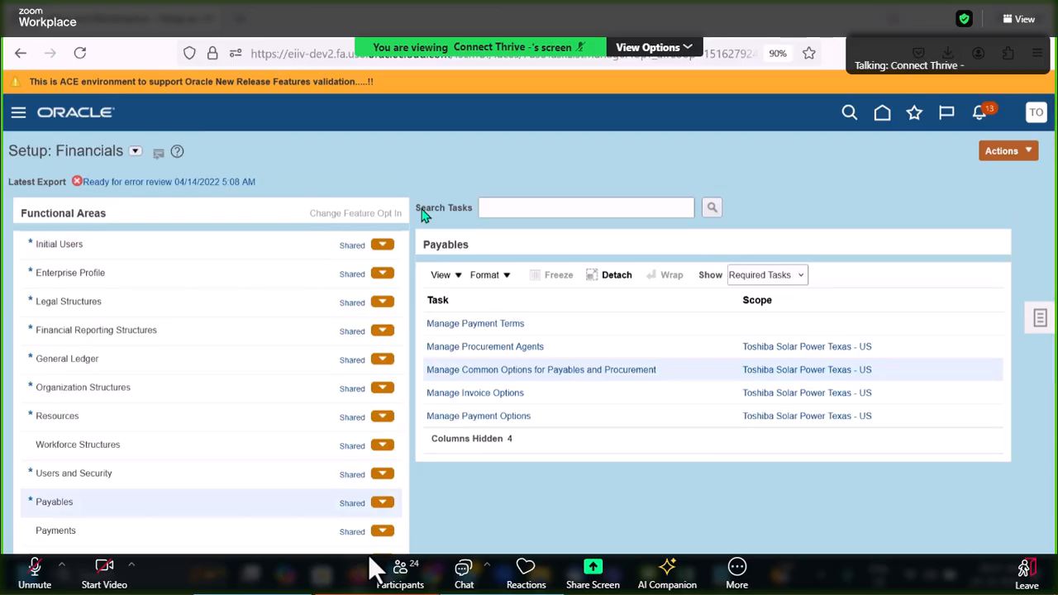
Enable One Time Payments in the Payables features of the Financials opt-in and return to the setup page.
{"action": "key", "text": "alt+f"}
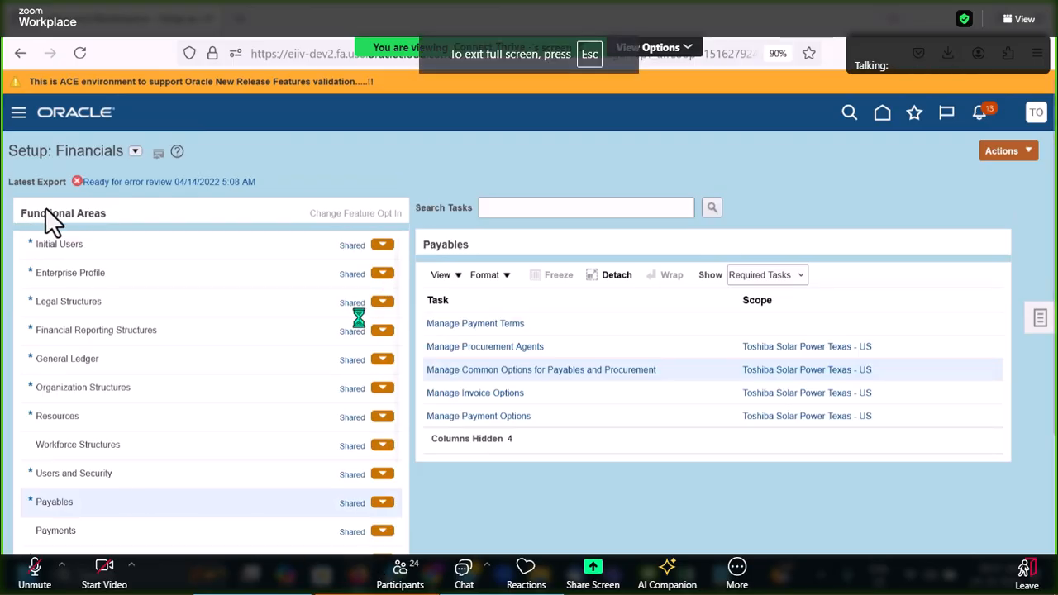
{"action": "left_click", "coordinate": [351, 391]}
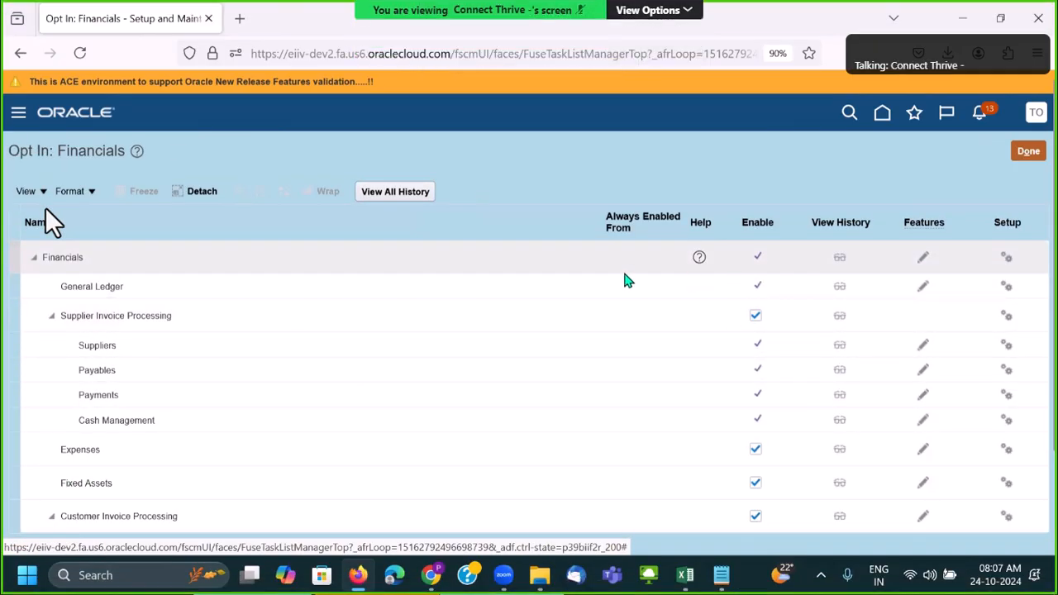
{"action": "left_click", "coordinate": [923, 370]}
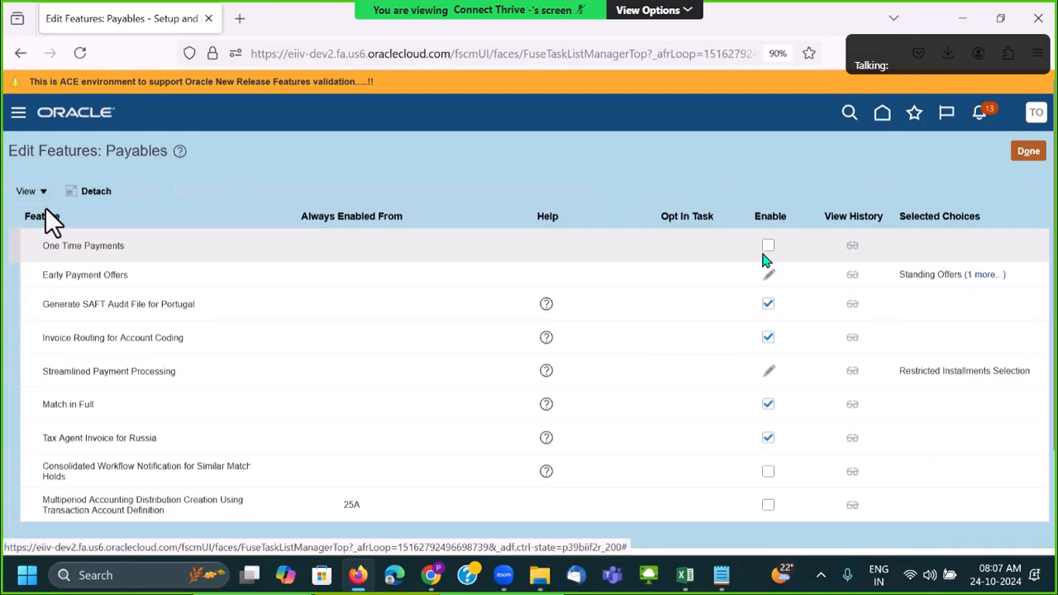
{"action": "left_click", "coordinate": [768, 246]}
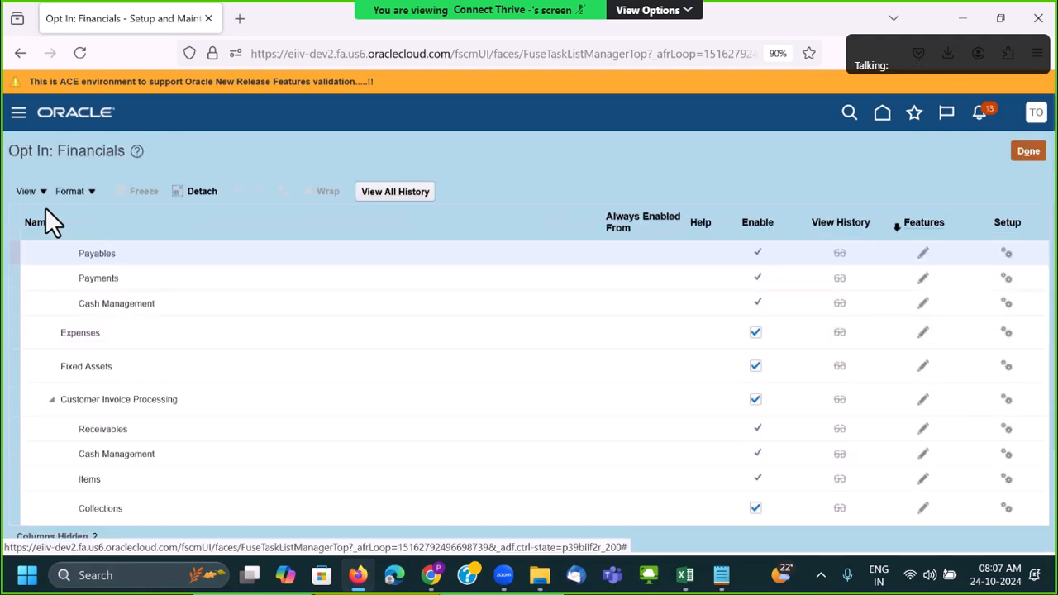
{"action": "left_click", "coordinate": [1029, 157]}
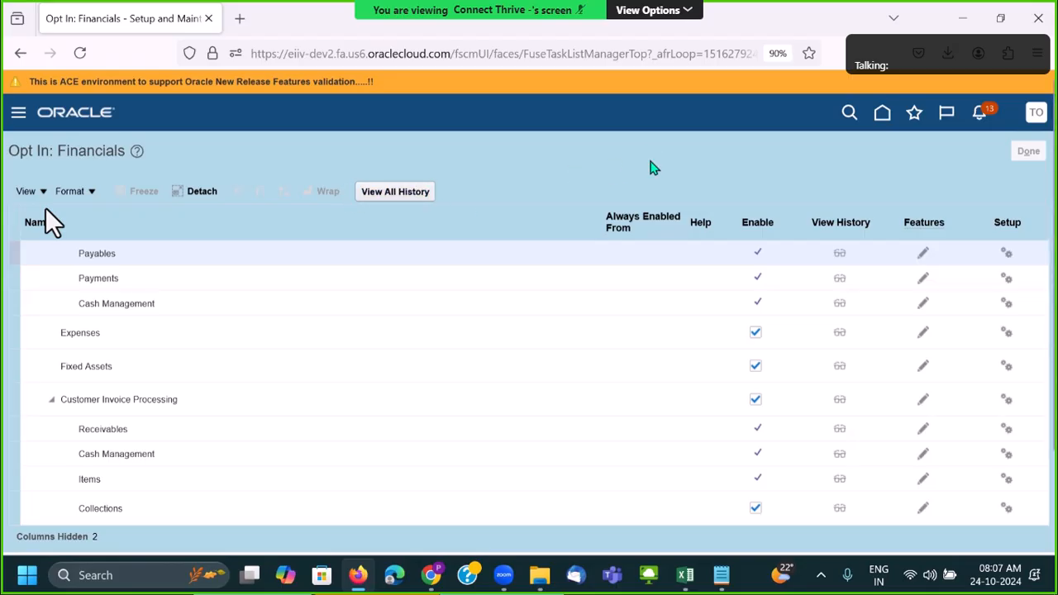
Examine the common options for Payables and Procurement of Toshiba Solar Power Texas - US and leave without saving.
{"action": "left_click", "coordinate": [579, 371]}
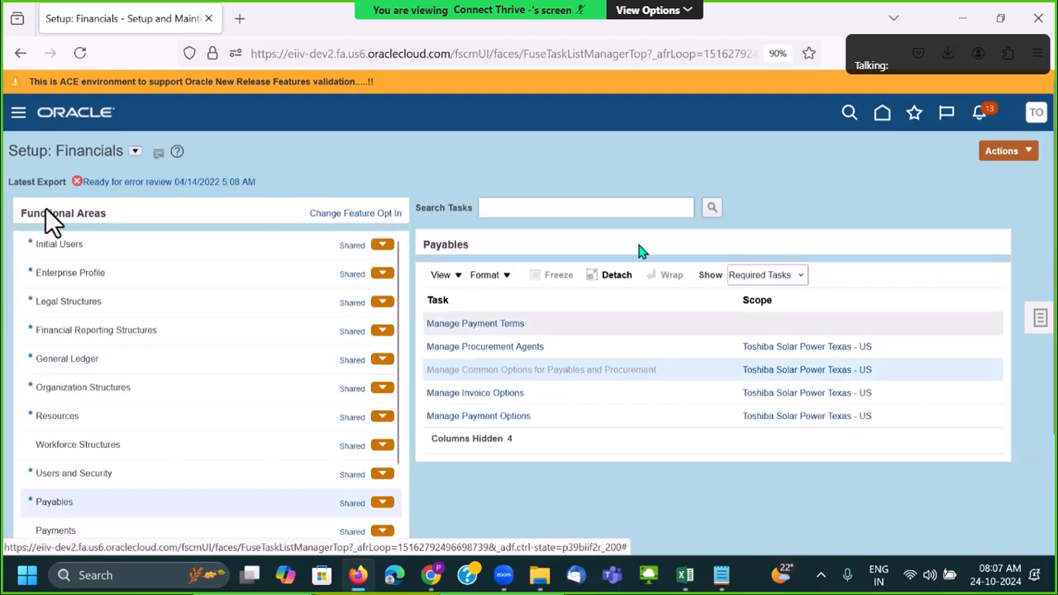
{"action": "scroll", "coordinate": [622, 192], "scroll_direction": "down", "scroll_amount": 5}
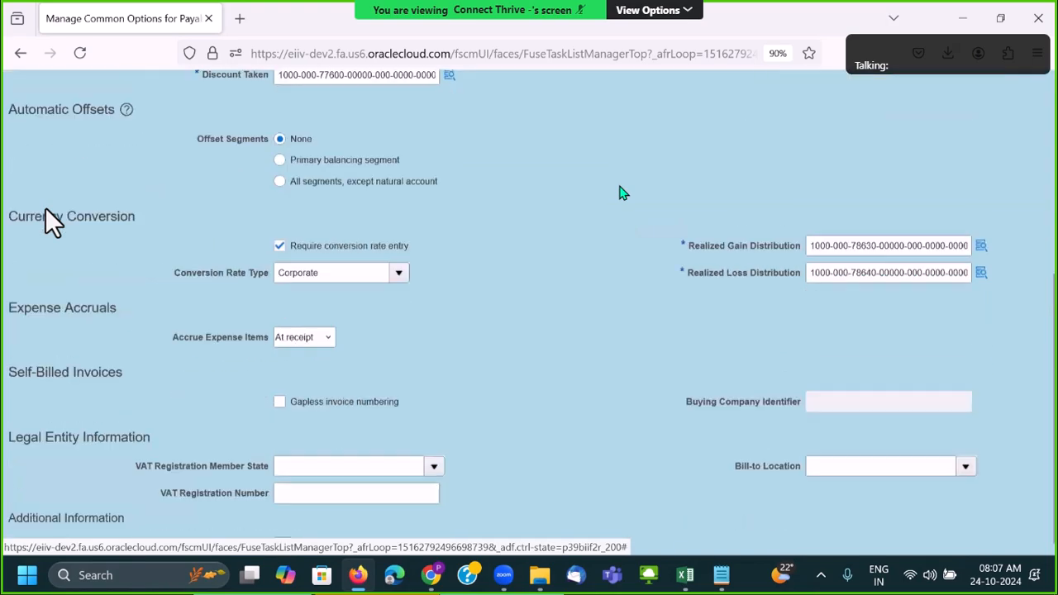
{"action": "scroll", "coordinate": [232, 397], "scroll_direction": "up", "scroll_amount": 5}
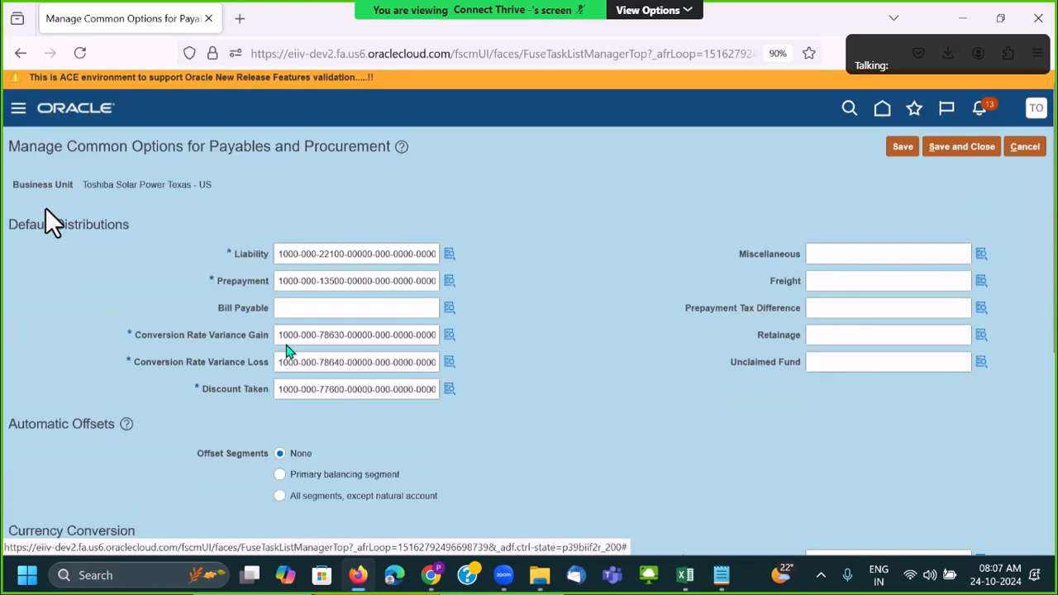
{"action": "left_click", "coordinate": [1033, 156]}
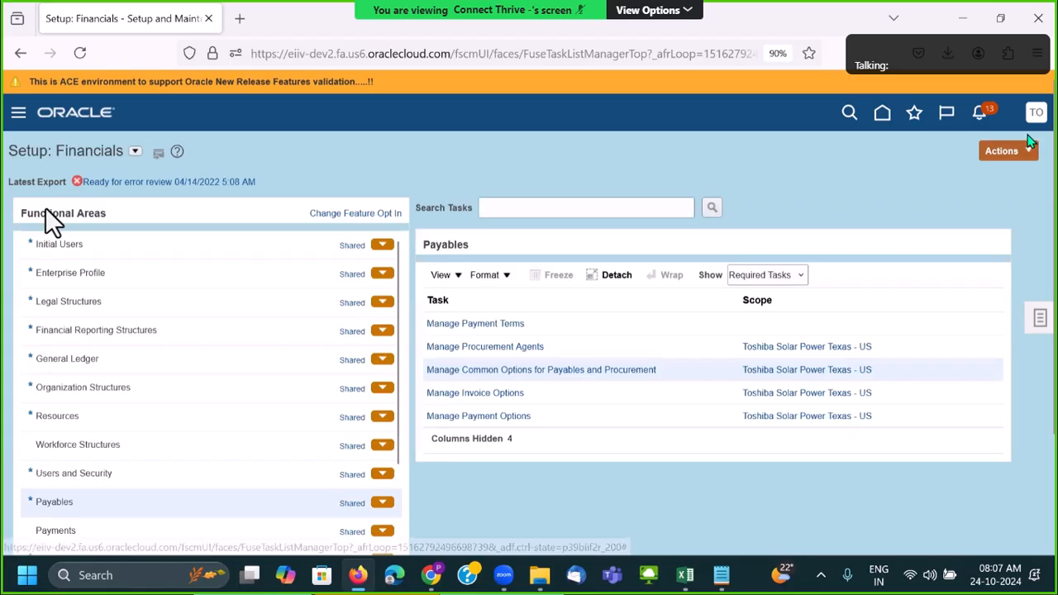
Sign out and sign back in with the TOSHIBA.FIN user ID and its saved account password.
{"action": "left_click", "coordinate": [1036, 112]}
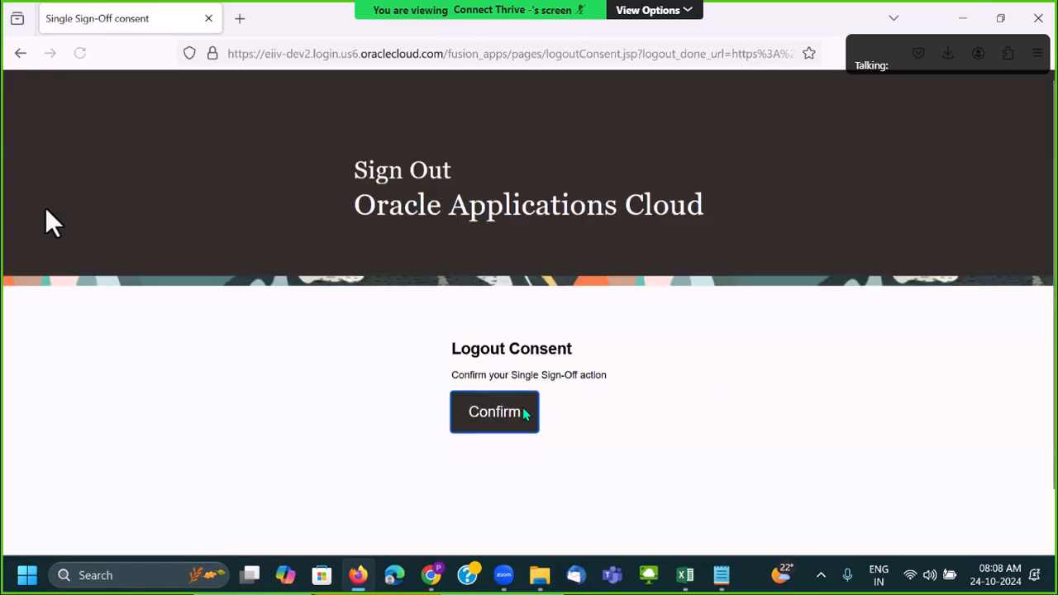
{"action": "left_click", "coordinate": [524, 413]}
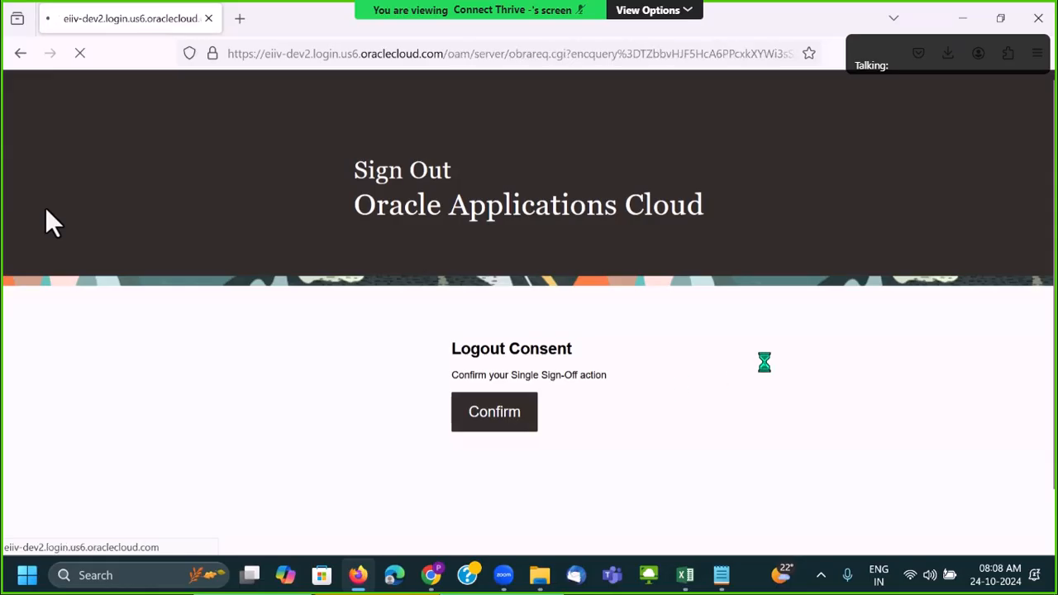
{"action": "type", "text": "to"}
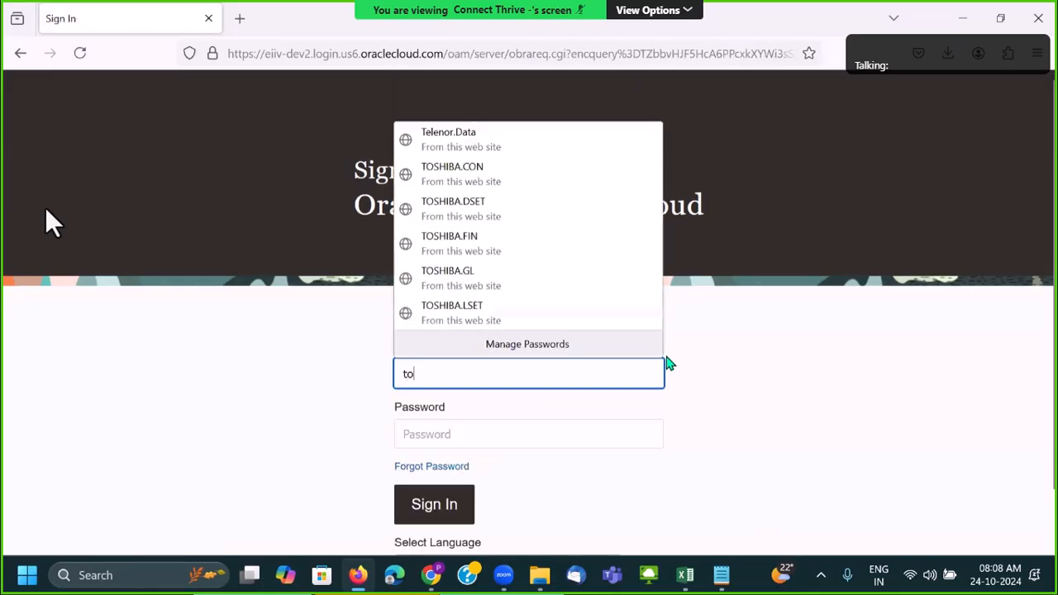
{"action": "left_click", "coordinate": [488, 234]}
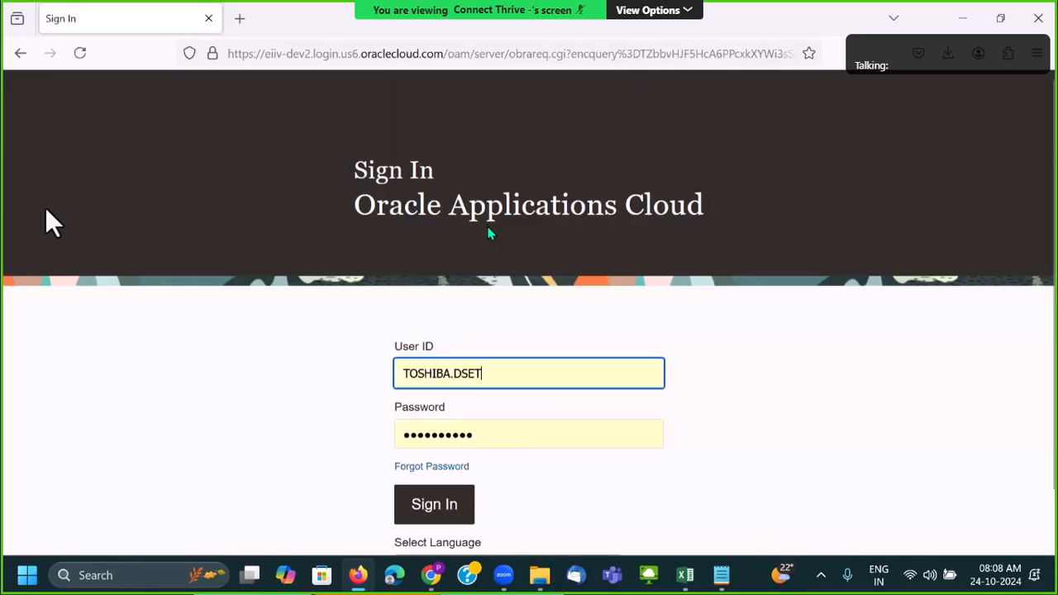
{"action": "left_click", "coordinate": [529, 373]}
{"action": "key", "text": "ctrl+a"}
{"action": "type", "text": "to"}
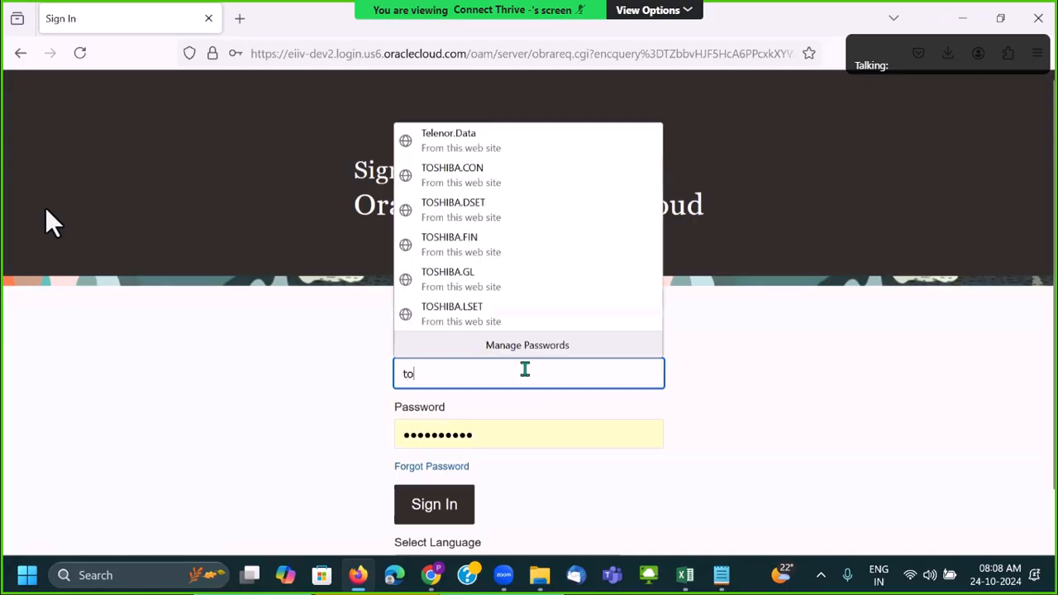
{"action": "left_click", "coordinate": [510, 245]}
{"action": "left_click", "coordinate": [455, 504]}
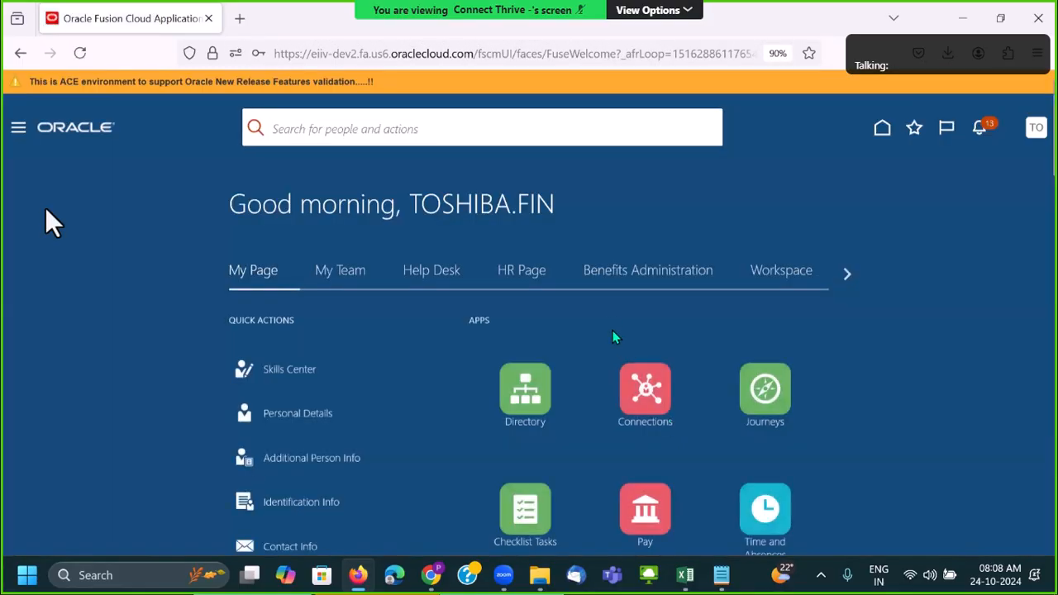
Open Setup and Maintenance for Financials and show the tasks of the Payables functional area.
{"action": "left_click", "coordinate": [1033, 131]}
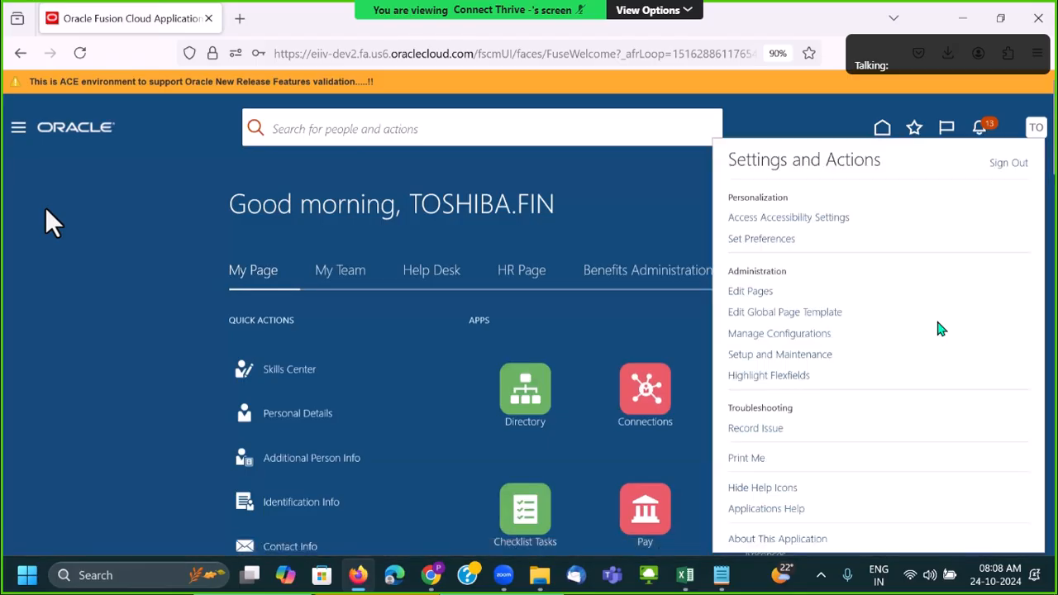
{"action": "left_click", "coordinate": [821, 355]}
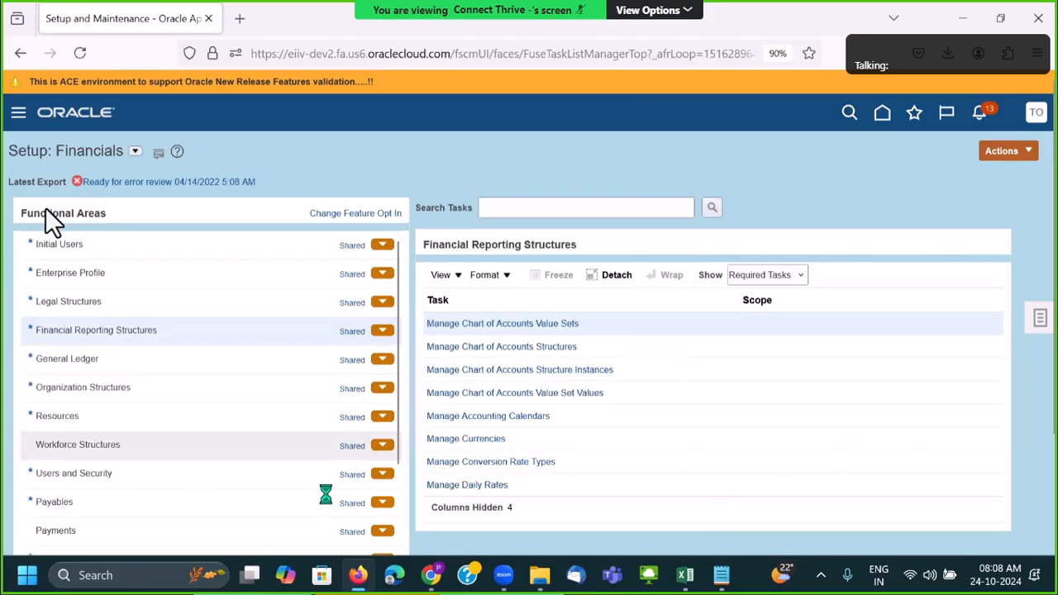
{"action": "left_click", "coordinate": [397, 500]}
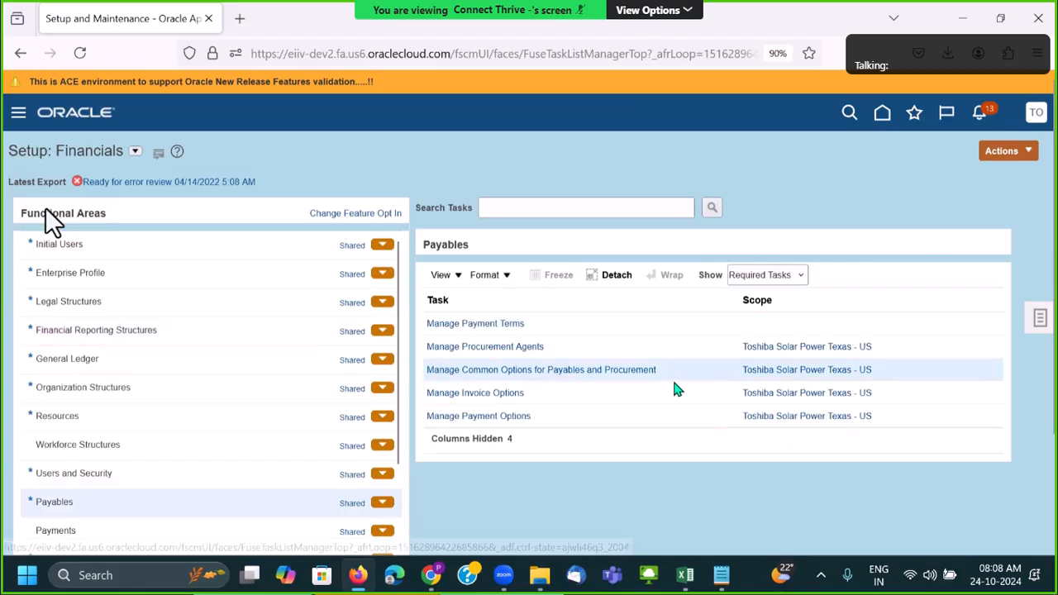
Examine the One Time Payments section in the common options for Payables and Procurement and leave without saving.
{"action": "left_click", "coordinate": [649, 379]}
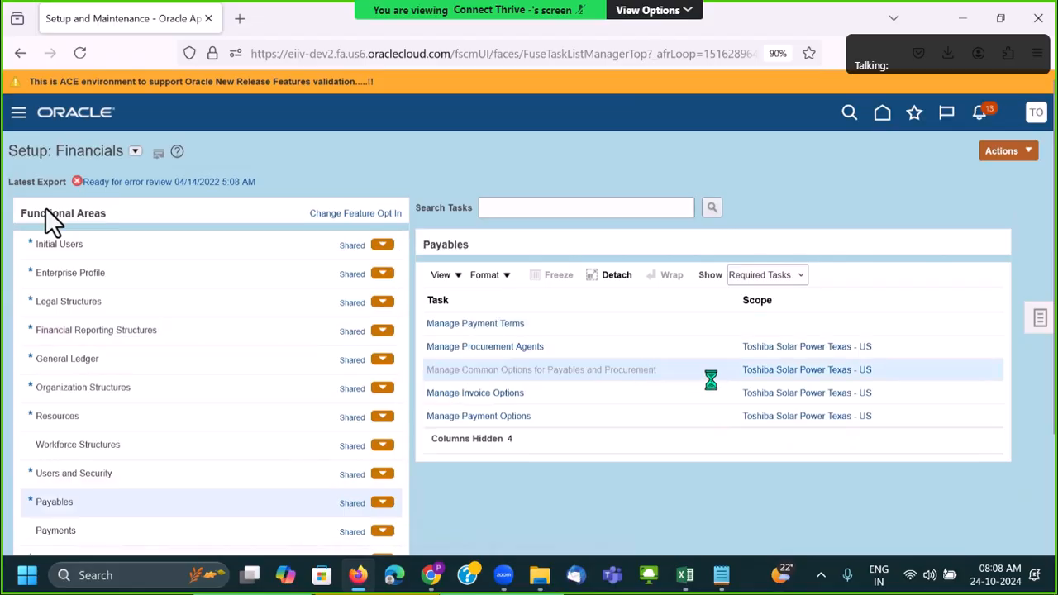
{"action": "scroll", "coordinate": [713, 387], "scroll_direction": "down", "scroll_amount": 5}
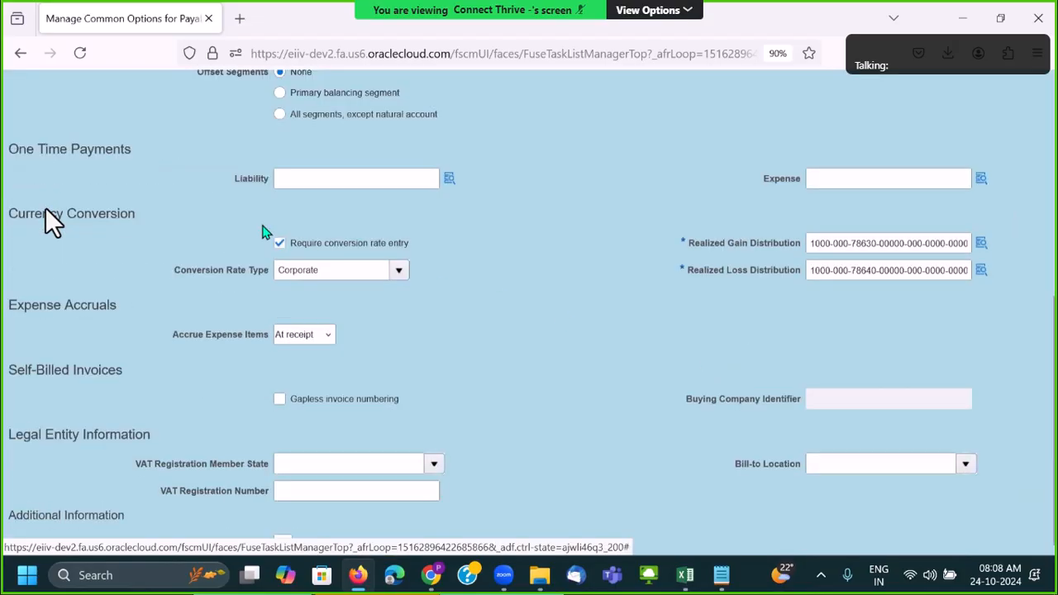
{"action": "left_click_drag", "start_coordinate": [19, 148], "coordinate": [132, 148]}
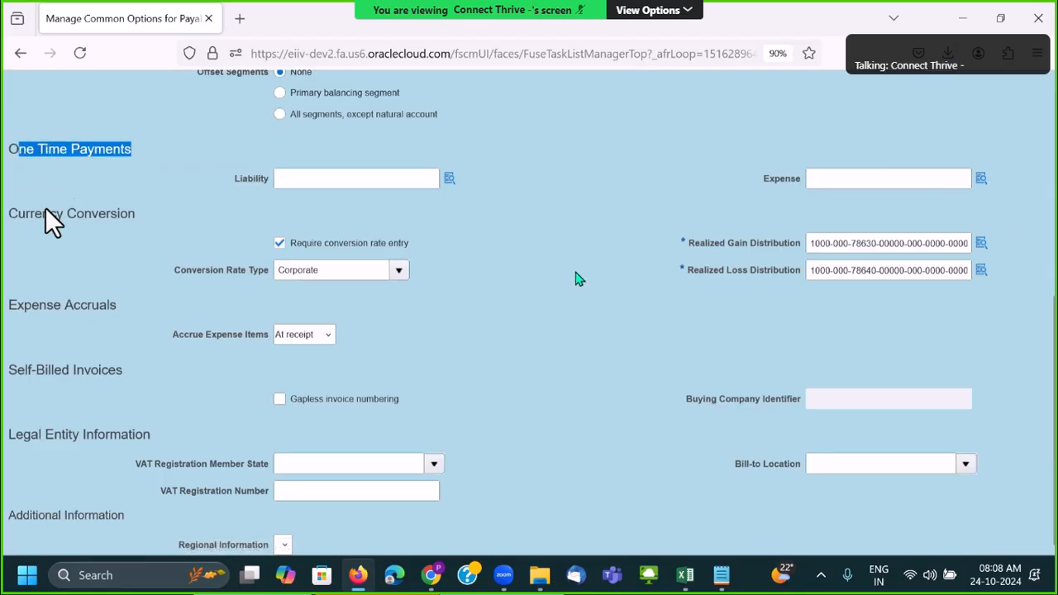
{"action": "left_click", "coordinate": [45, 209]}
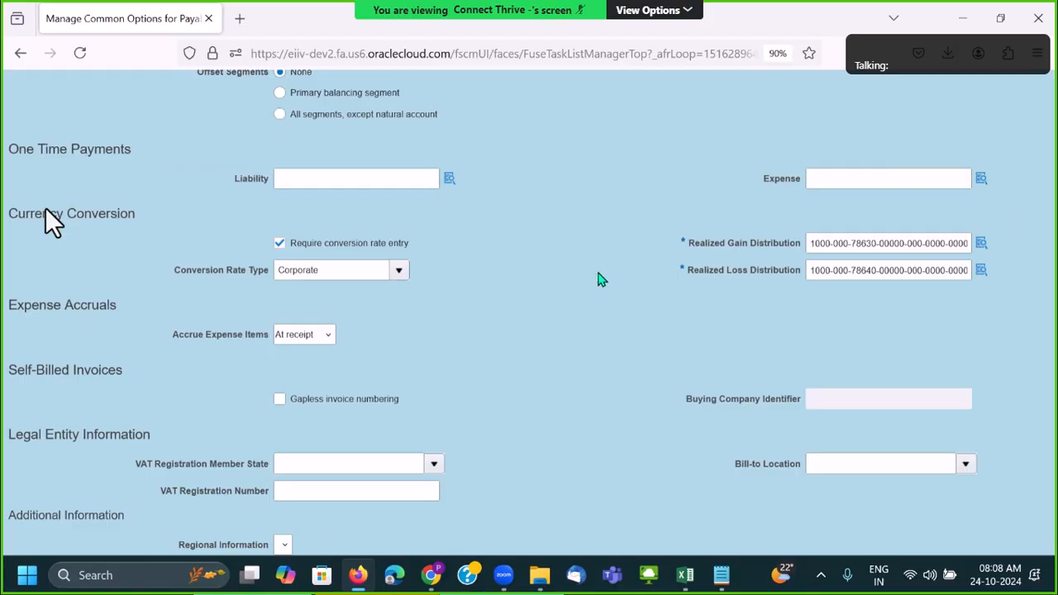
{"action": "scroll", "coordinate": [52, 221], "scroll_direction": "up", "scroll_amount": 5}
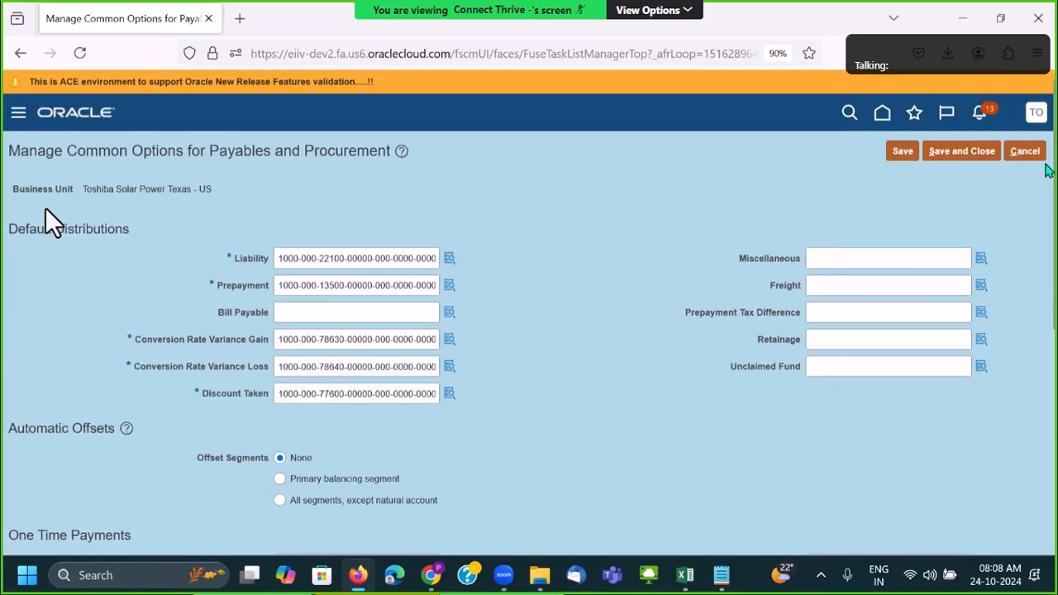
{"action": "left_click", "coordinate": [1026, 151]}
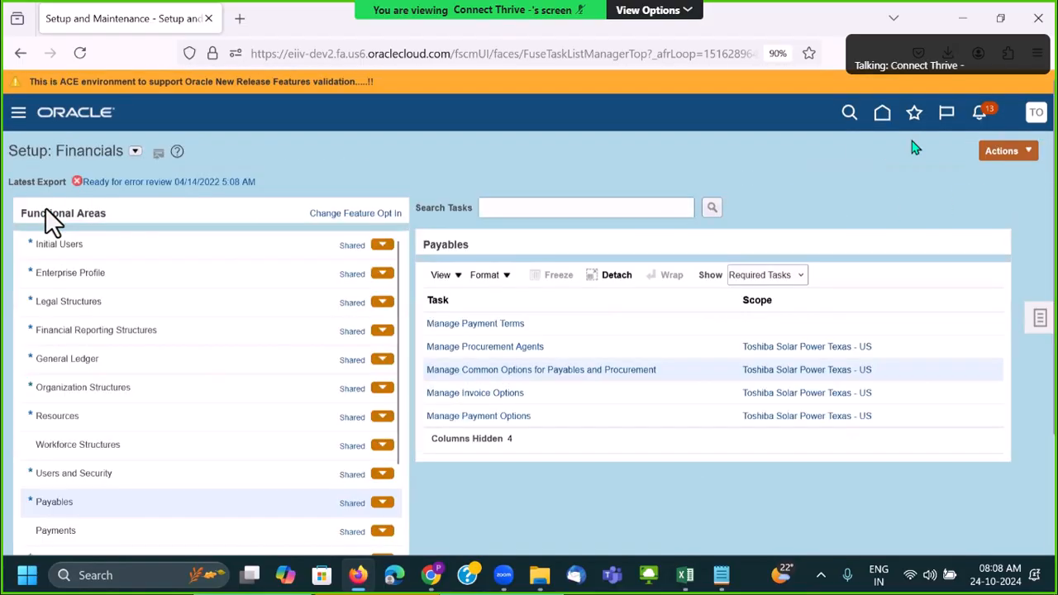
Return to the home page and open the Suppliers work area under Procurement.
{"action": "left_click", "coordinate": [882, 114]}
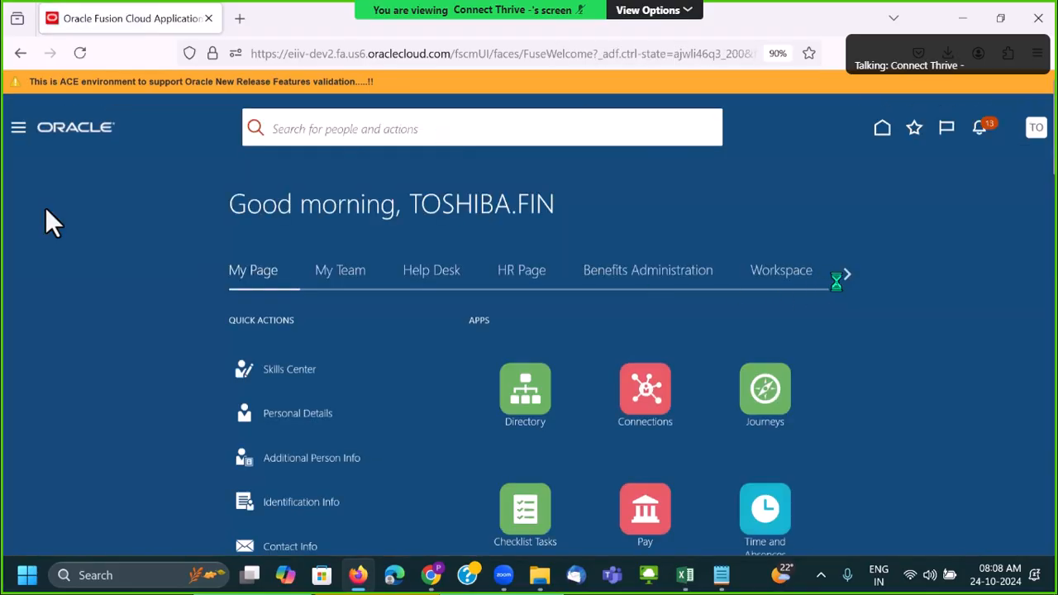
{"action": "left_click", "coordinate": [844, 281]}
{"action": "left_click", "coordinate": [843, 281]}
{"action": "left_click", "coordinate": [844, 281]}
{"action": "left_click", "coordinate": [844, 283]}
{"action": "left_click", "coordinate": [843, 283]}
{"action": "left_click", "coordinate": [844, 282]}
{"action": "left_click", "coordinate": [819, 273]}
{"action": "left_click", "coordinate": [846, 280]}
{"action": "left_click", "coordinate": [847, 281]}
{"action": "left_click", "coordinate": [847, 281]}
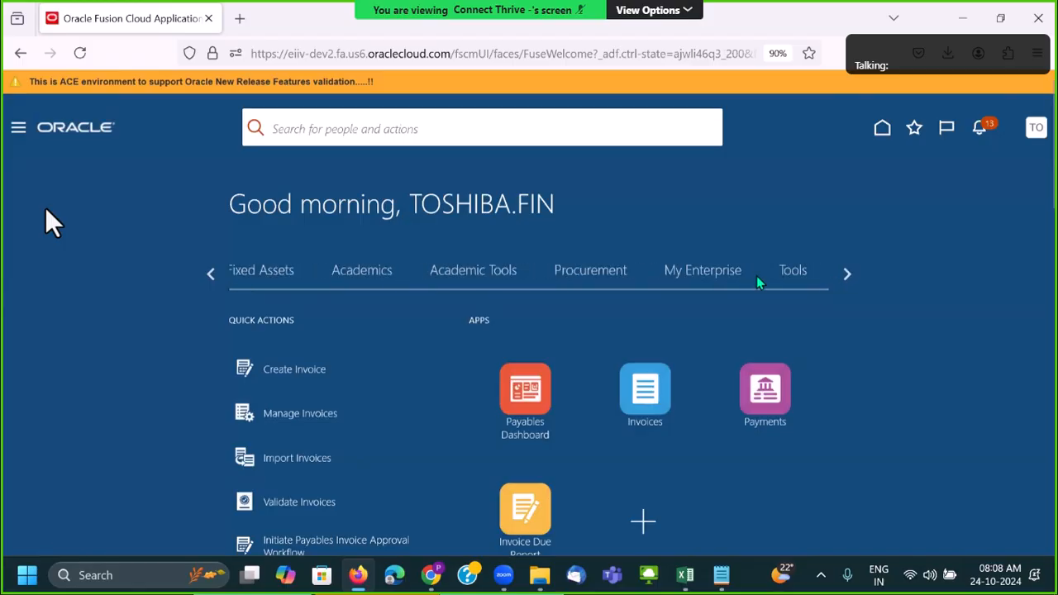
{"action": "left_click", "coordinate": [633, 276]}
{"action": "scroll", "coordinate": [700, 413], "scroll_direction": "down", "scroll_amount": 1}
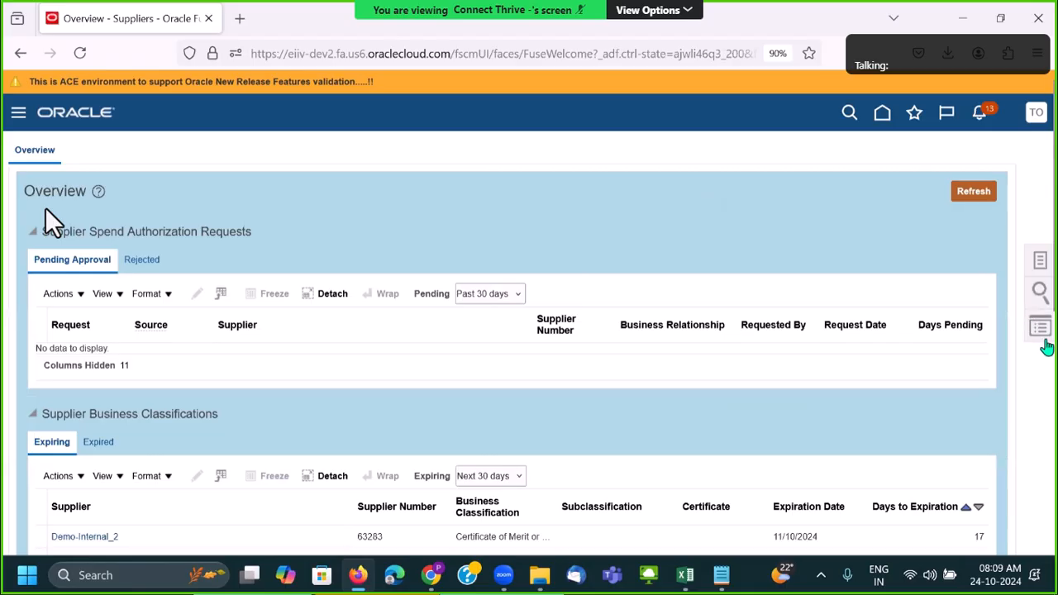
Open the supplier Cynet Systems Inc from the recent items and show the details of its site Cynet_NY_SITE.
{"action": "left_click", "coordinate": [1039, 331]}
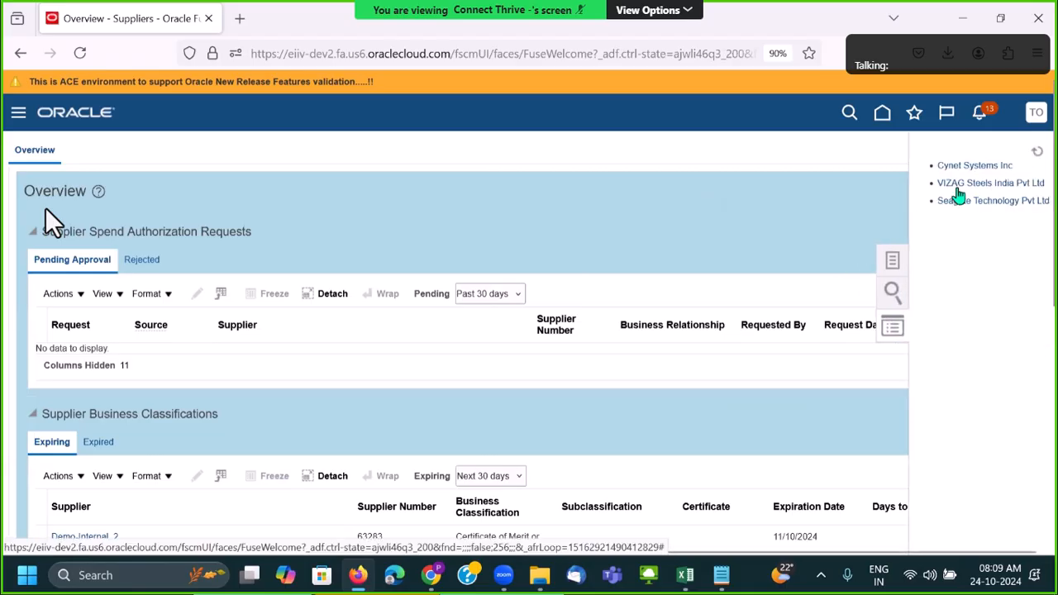
{"action": "left_click", "coordinate": [976, 167]}
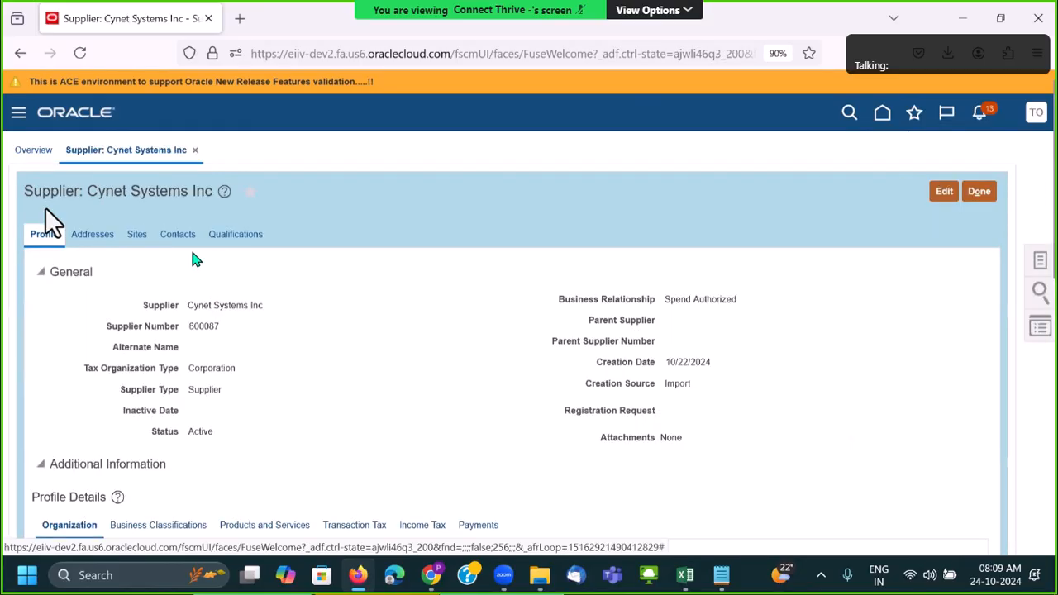
{"action": "left_click", "coordinate": [138, 237]}
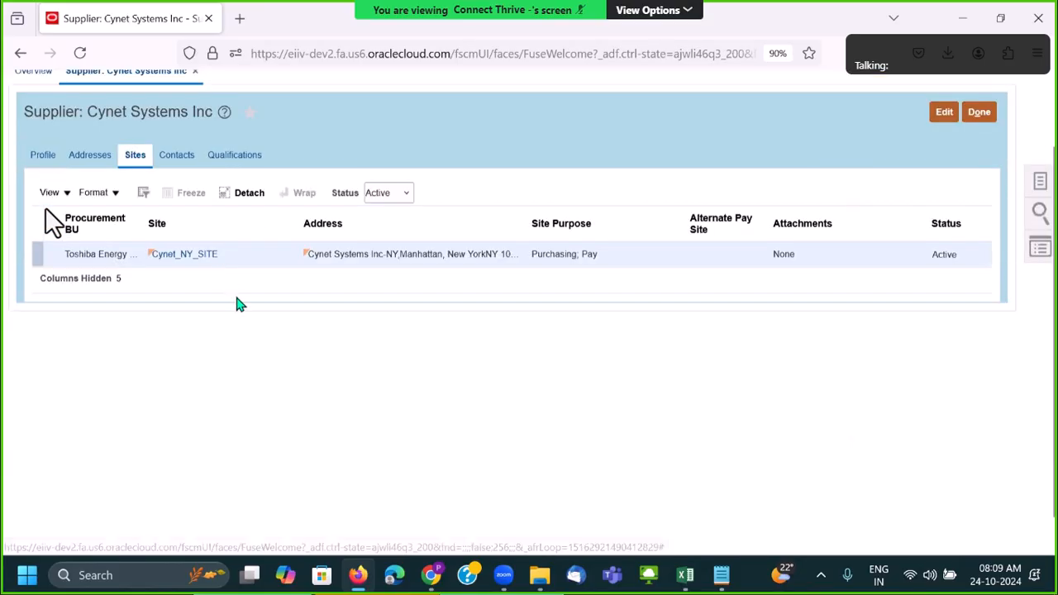
{"action": "left_click", "coordinate": [205, 255]}
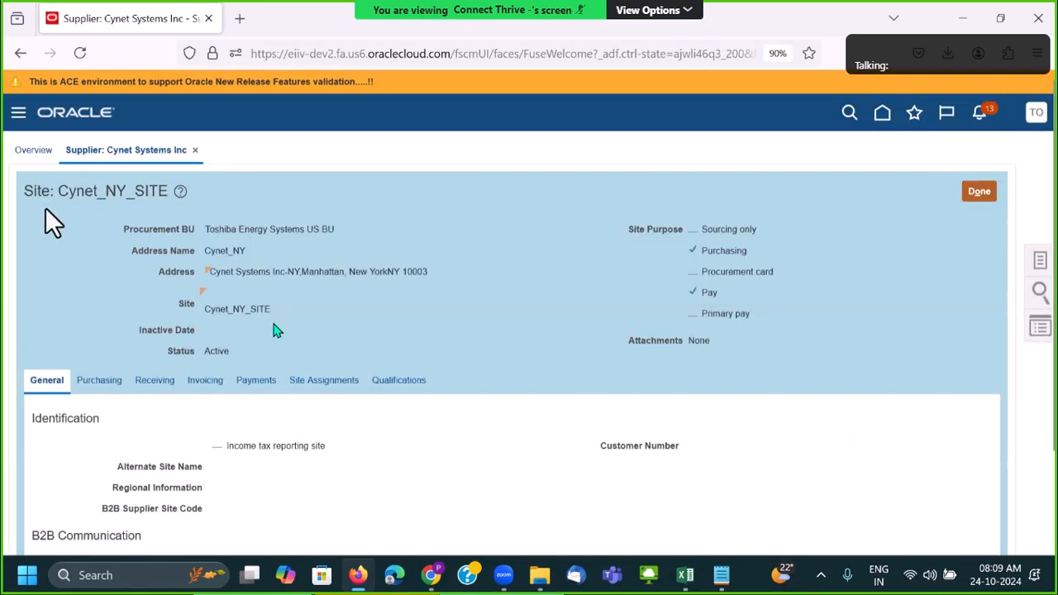
Examine the payment methods and bank account of the site Cynet_NY_SITE and close the site details.
{"action": "left_click", "coordinate": [258, 382]}
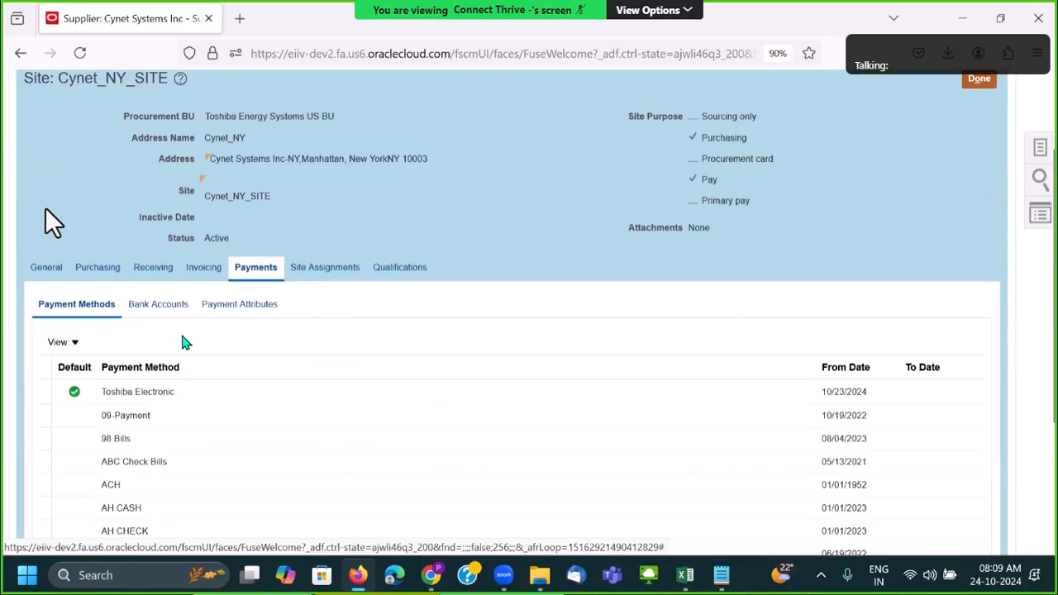
{"action": "left_click", "coordinate": [166, 308]}
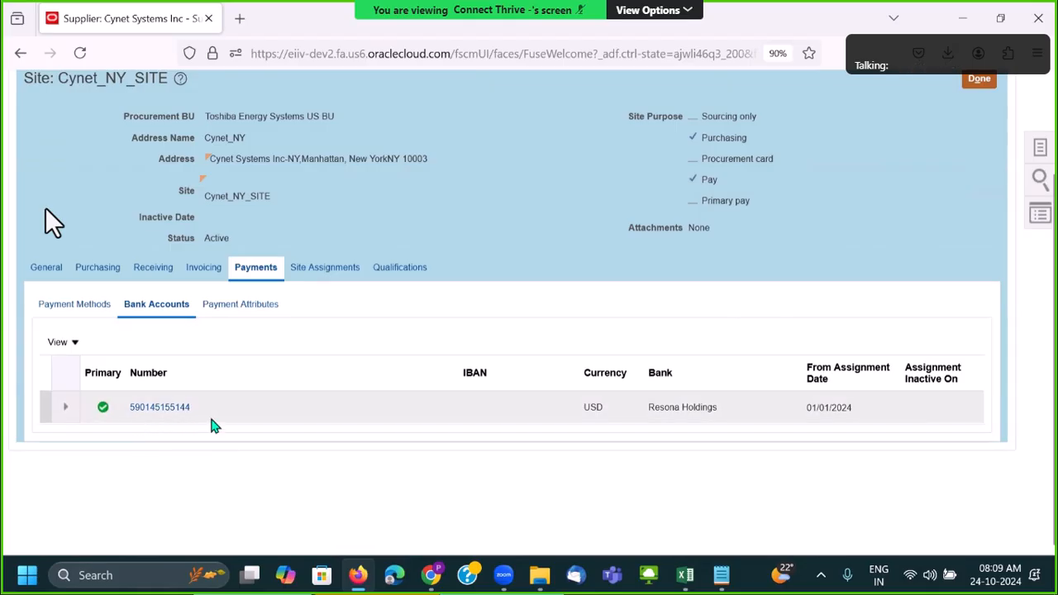
{"action": "left_click", "coordinate": [182, 409]}
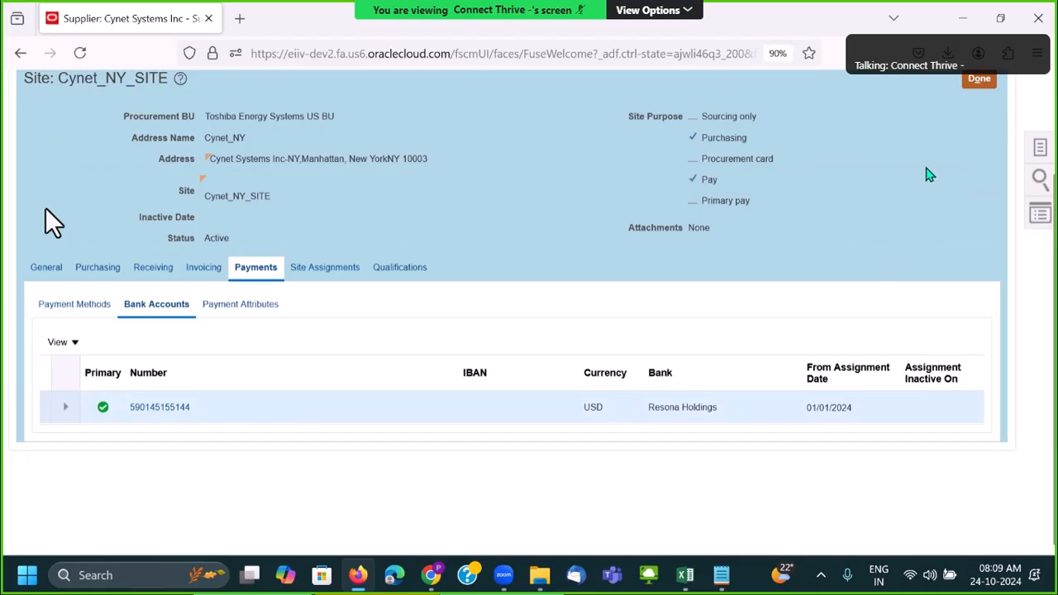
{"action": "left_click", "coordinate": [978, 79]}
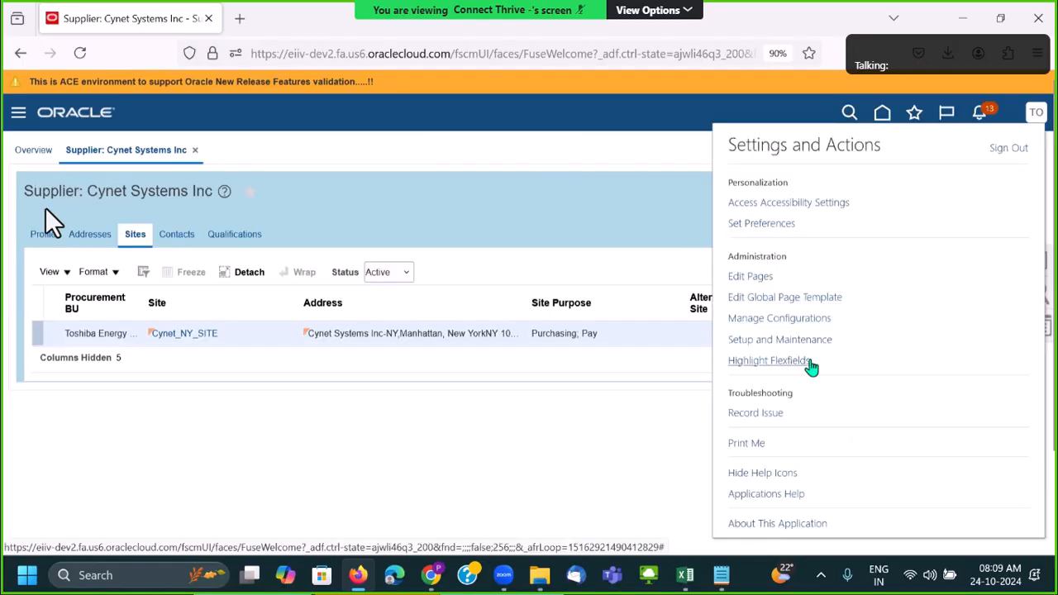
Search Setup and Maintenance for "Manage Sys%Sec" and open the Manage System Security Options task.
{"action": "left_click", "coordinate": [776, 341]}
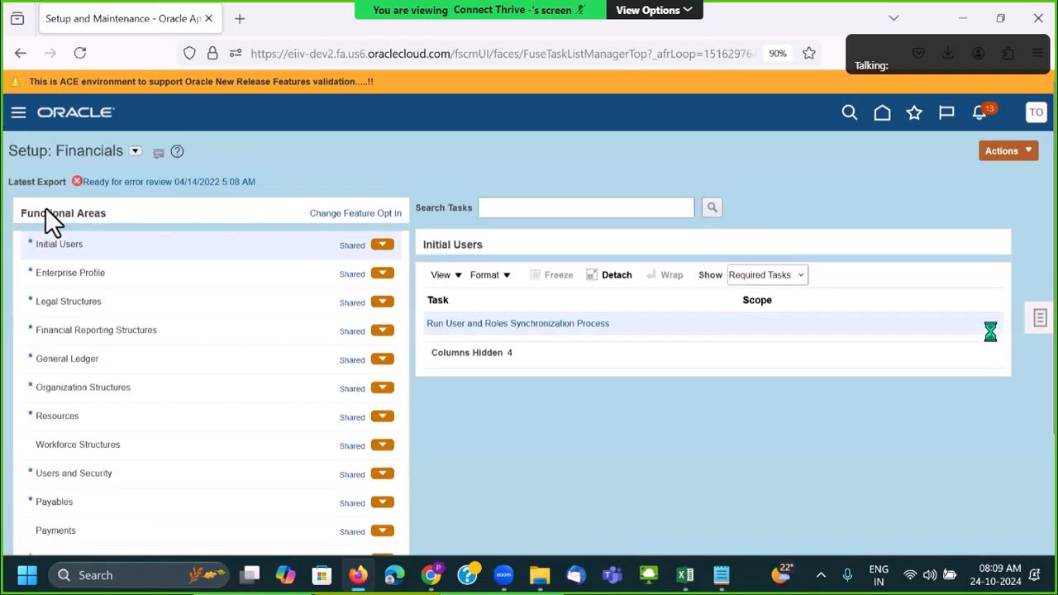
{"action": "left_click", "coordinate": [1040, 318]}
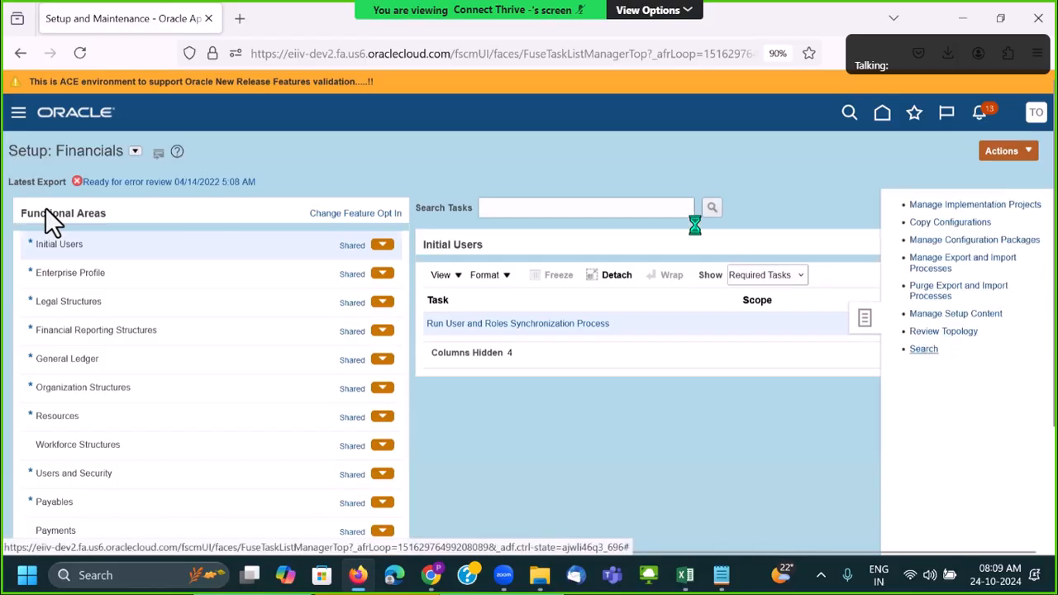
{"action": "left_click", "coordinate": [467, 194]}
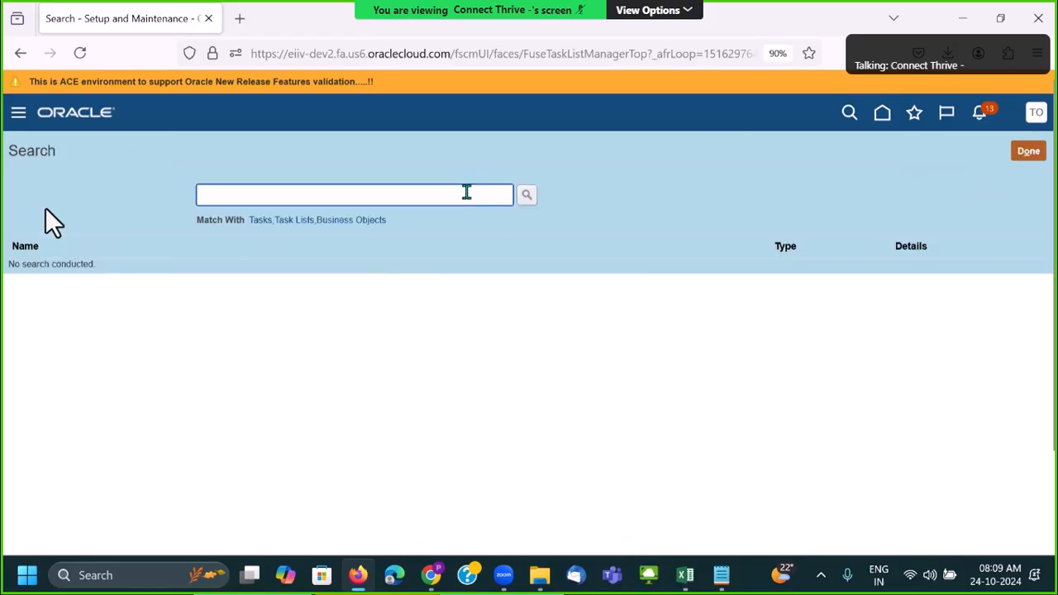
{"action": "type", "text": "Manage Sys"}
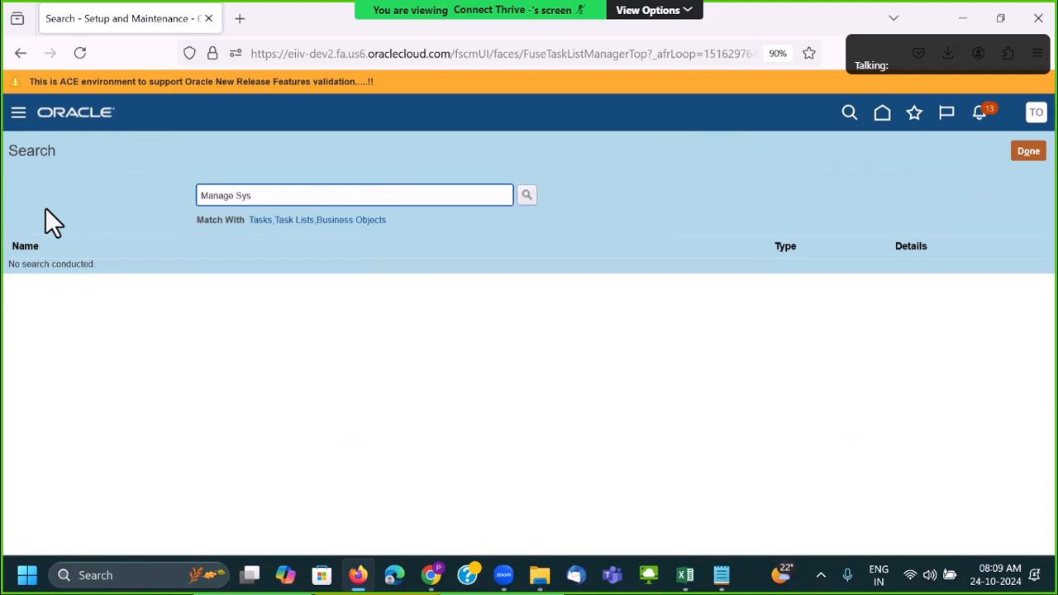
{"action": "type", "text": "%Sec"}
{"action": "key", "text": "Return"}
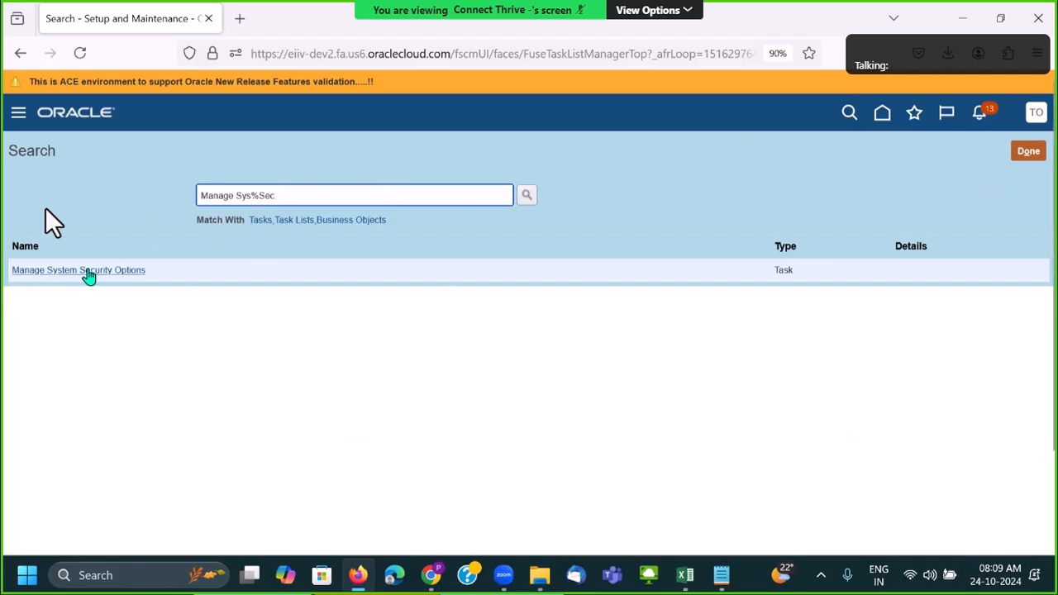
{"action": "left_click", "coordinate": [86, 271]}
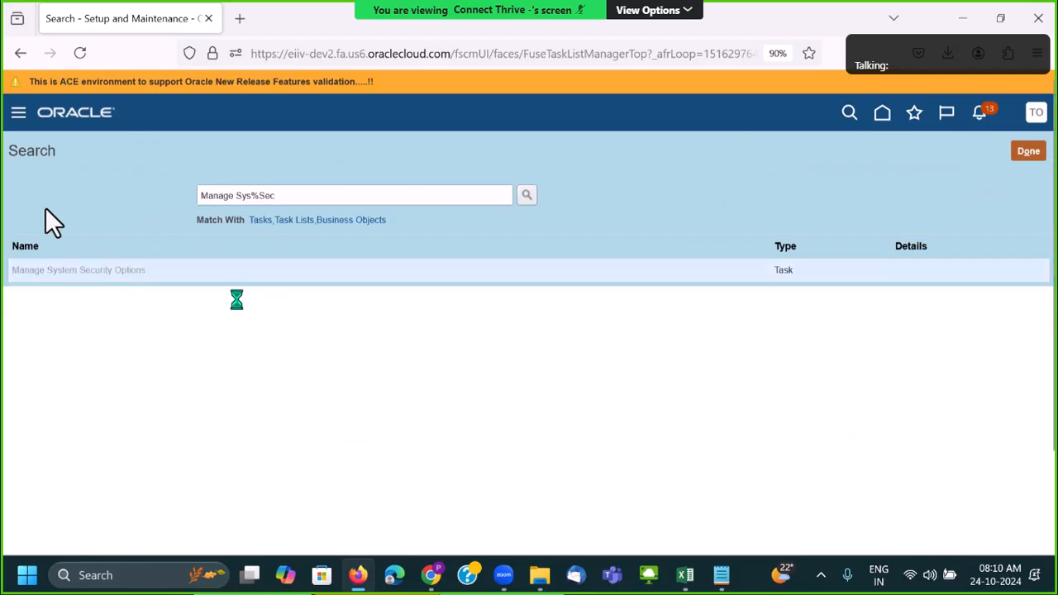
Open the bank account number masking settings for editing and set the masking type to Display last digits.
{"action": "scroll", "coordinate": [50, 222], "scroll_direction": "down", "scroll_amount": 3}
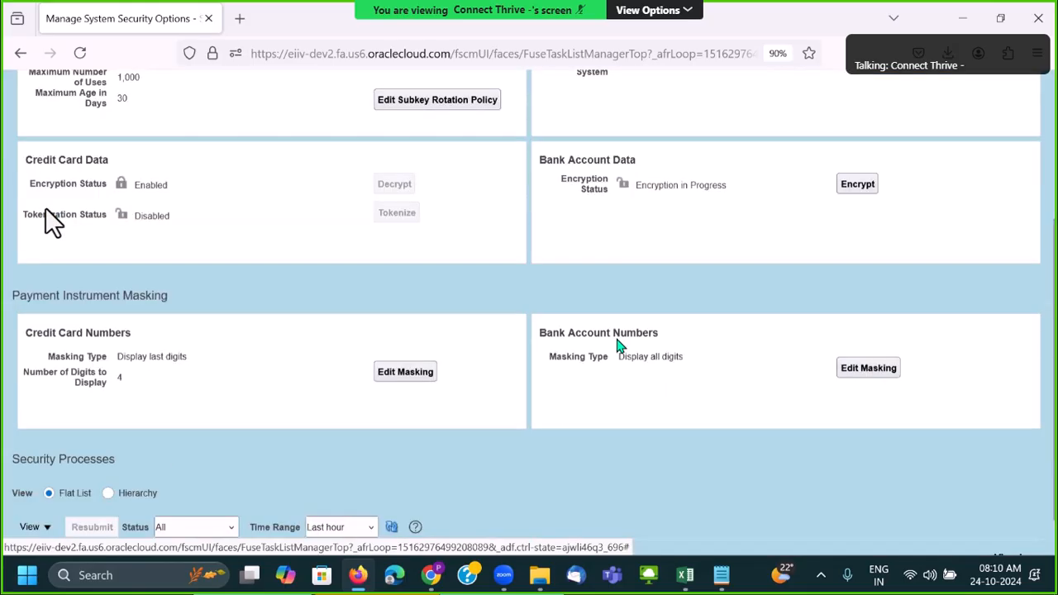
{"action": "left_click_drag", "start_coordinate": [539, 304], "coordinate": [686, 324]}
{"action": "left_click", "coordinate": [690, 320]}
{"action": "left_click", "coordinate": [705, 338]}
{"action": "left_click", "coordinate": [867, 335]}
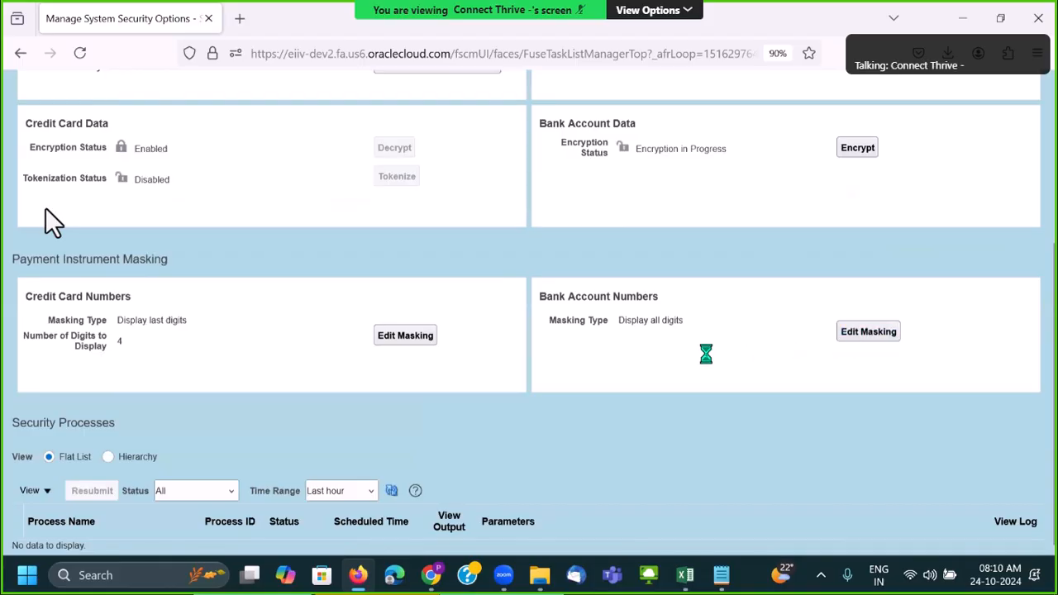
{"action": "left_click", "coordinate": [587, 316]}
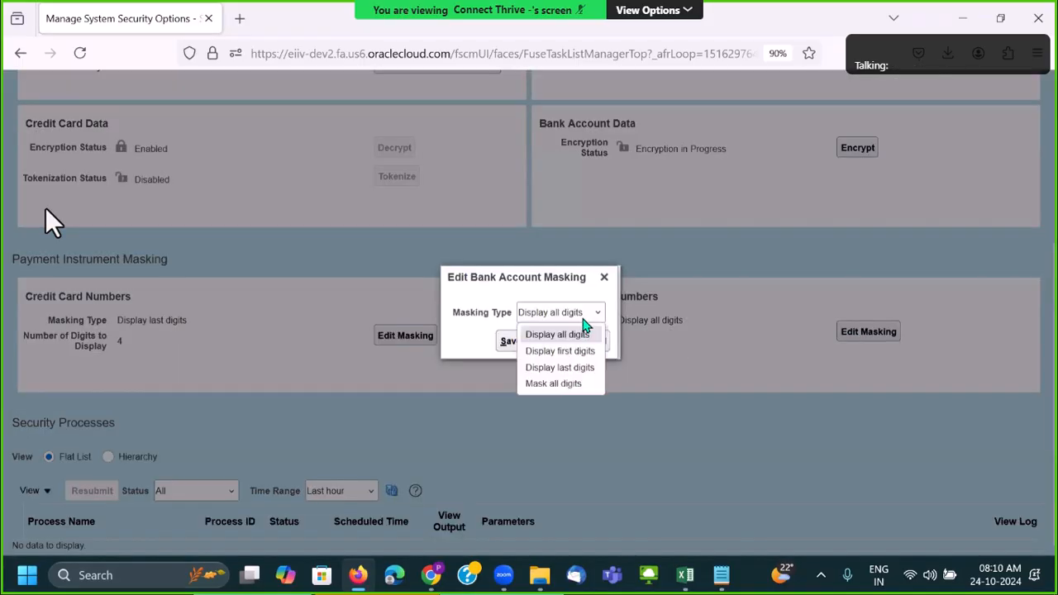
{"action": "left_click", "coordinate": [577, 367]}
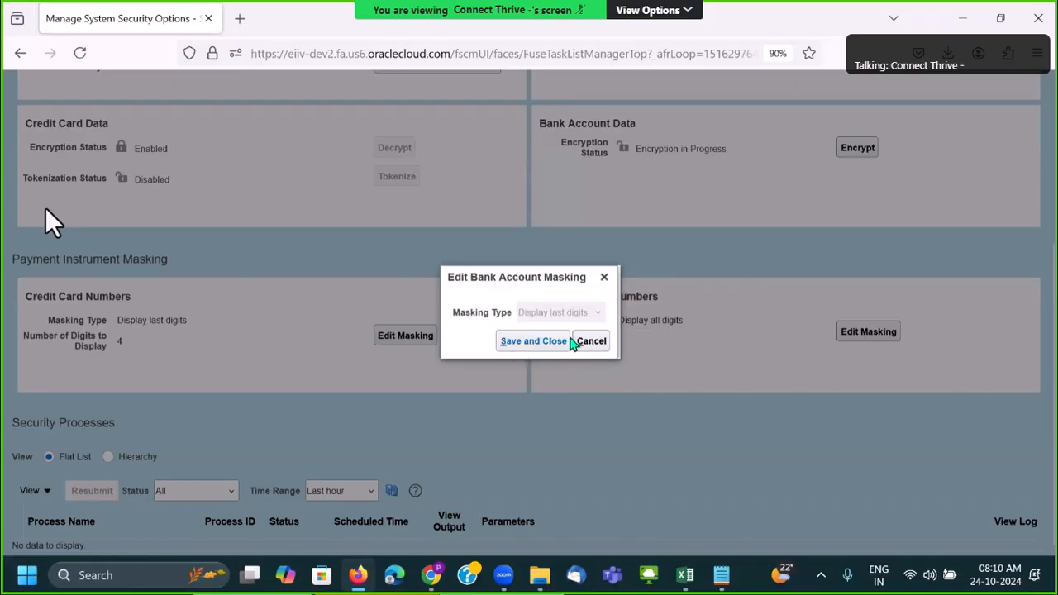
{"action": "left_click", "coordinate": [565, 327]}
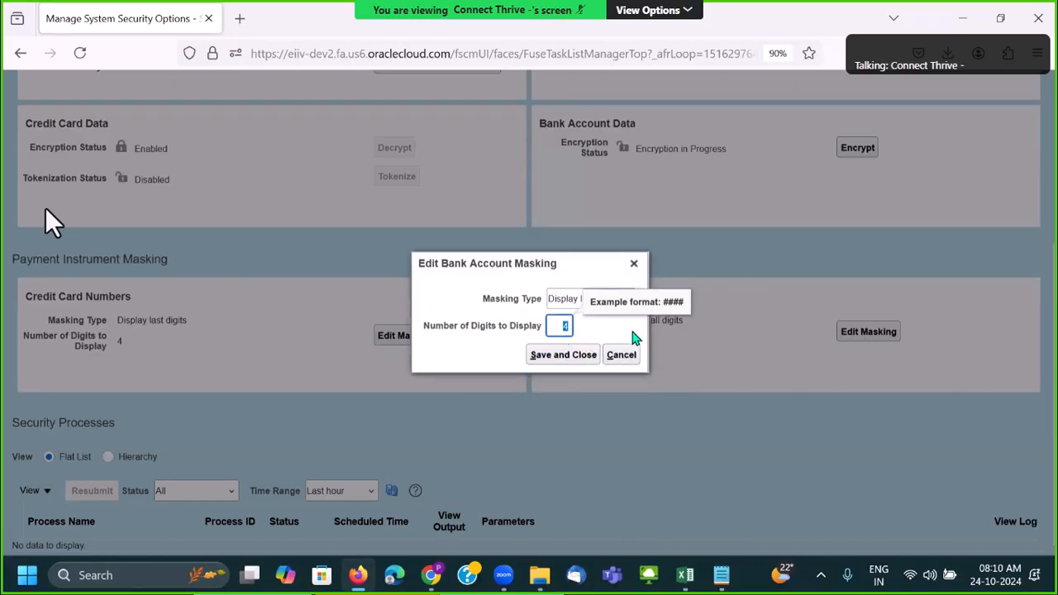
Save the bank account masking with 4 digits to display and accept submitting the program that updates all bank account data.
{"action": "type", "text": "2"}
{"action": "left_click", "coordinate": [562, 325]}
{"action": "left_click", "coordinate": [616, 349]}
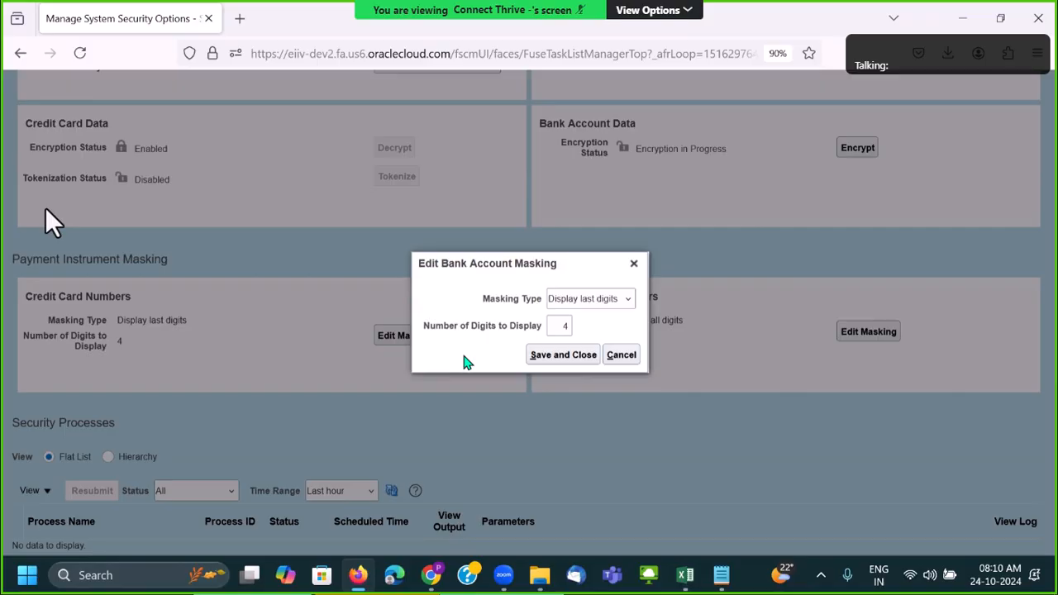
{"action": "left_click", "coordinate": [556, 357]}
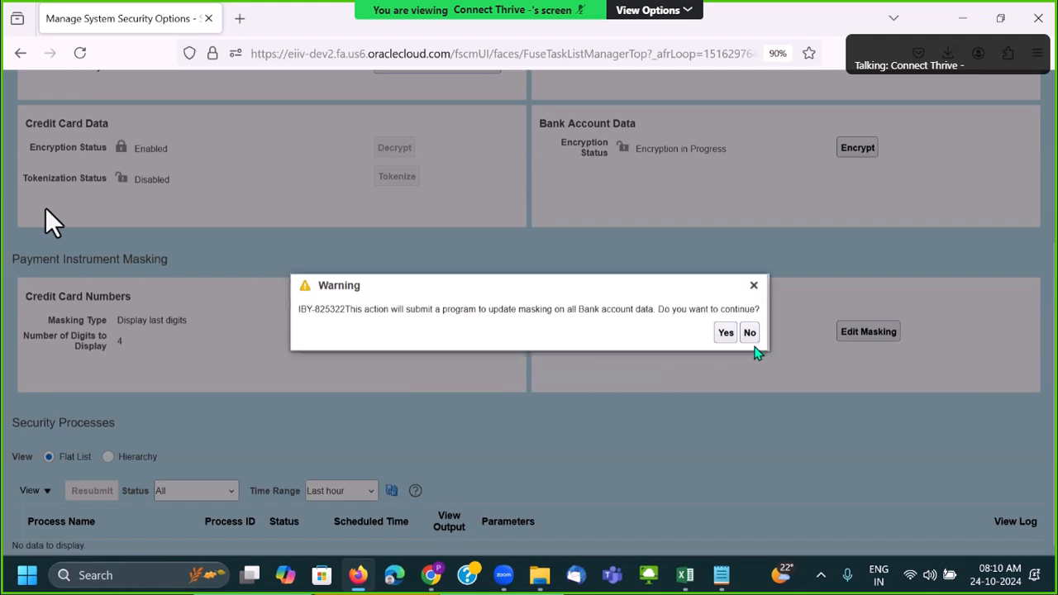
{"action": "left_click", "coordinate": [731, 334]}
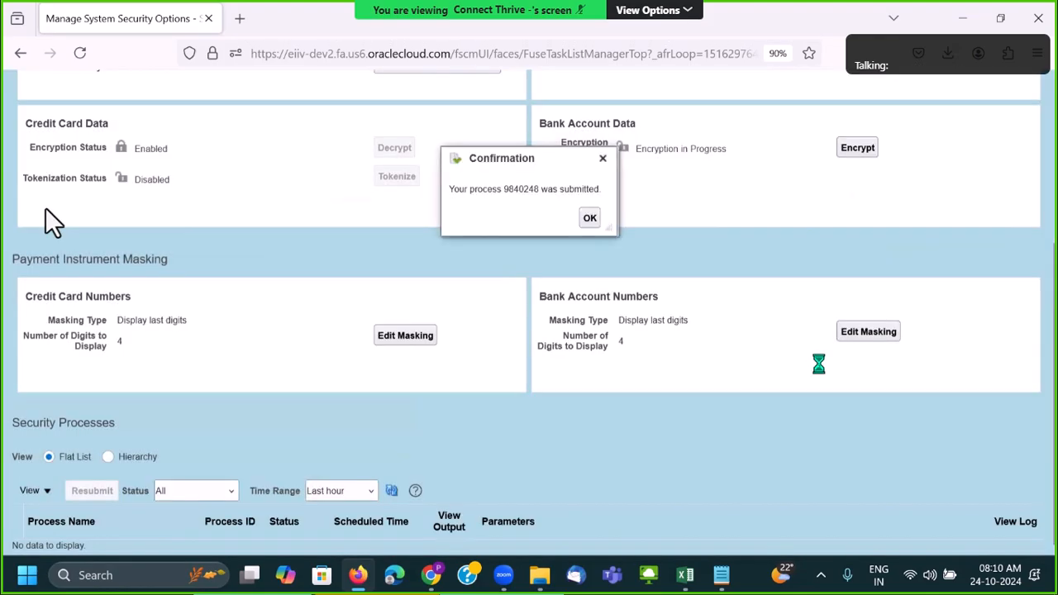
{"action": "left_click", "coordinate": [592, 221]}
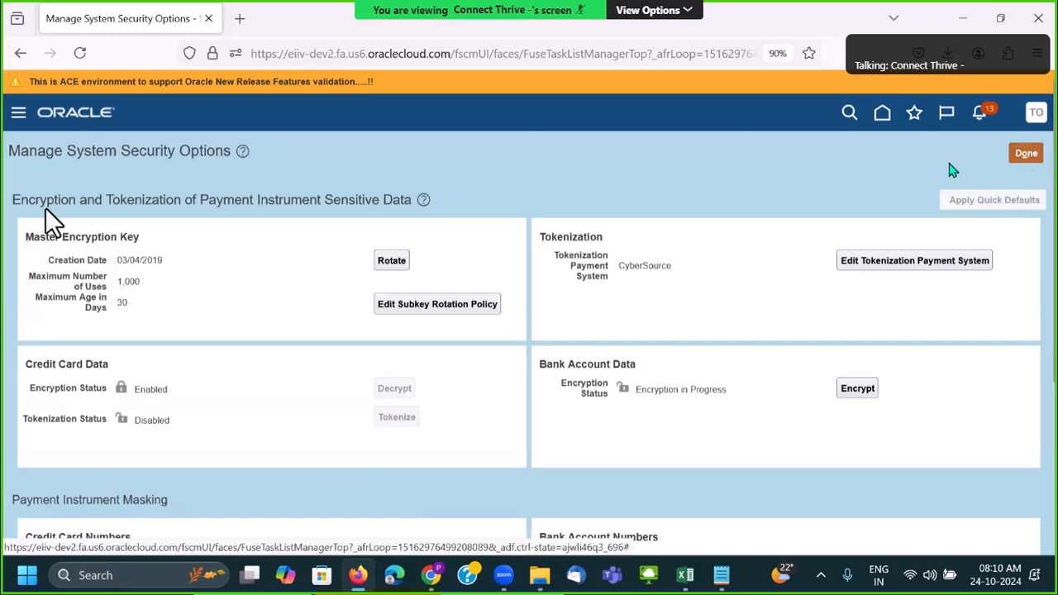
Examine the encryption, credit card and bank account security sections and refresh the list of security processes.
{"action": "double_click", "coordinate": [602, 364]}
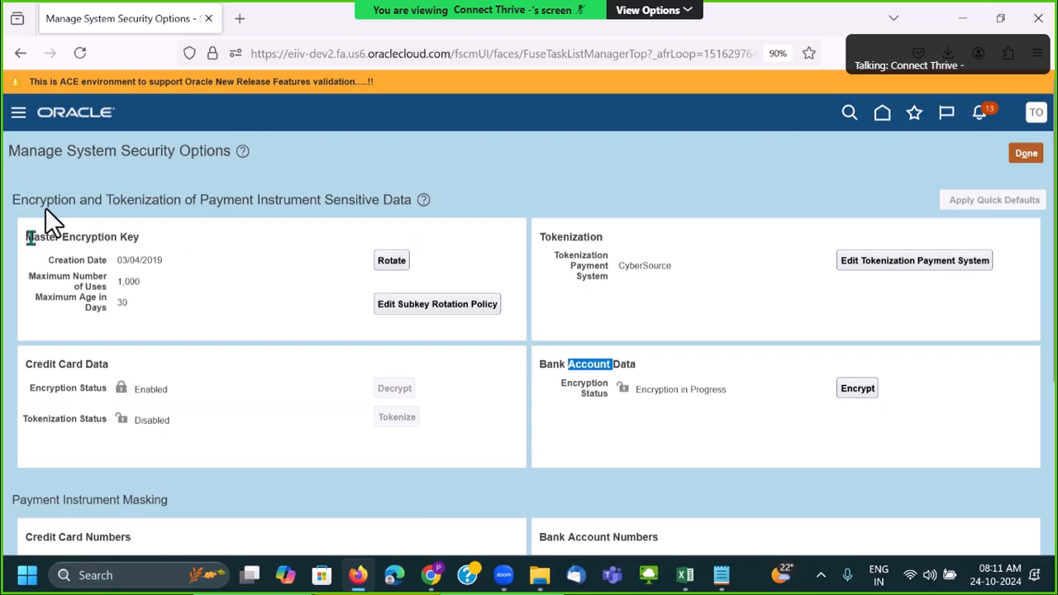
{"action": "left_click_drag", "start_coordinate": [30, 238], "coordinate": [146, 281]}
{"action": "left_click_drag", "start_coordinate": [33, 364], "coordinate": [124, 374]}
{"action": "scroll", "coordinate": [180, 369], "scroll_direction": "down", "scroll_amount": 3}
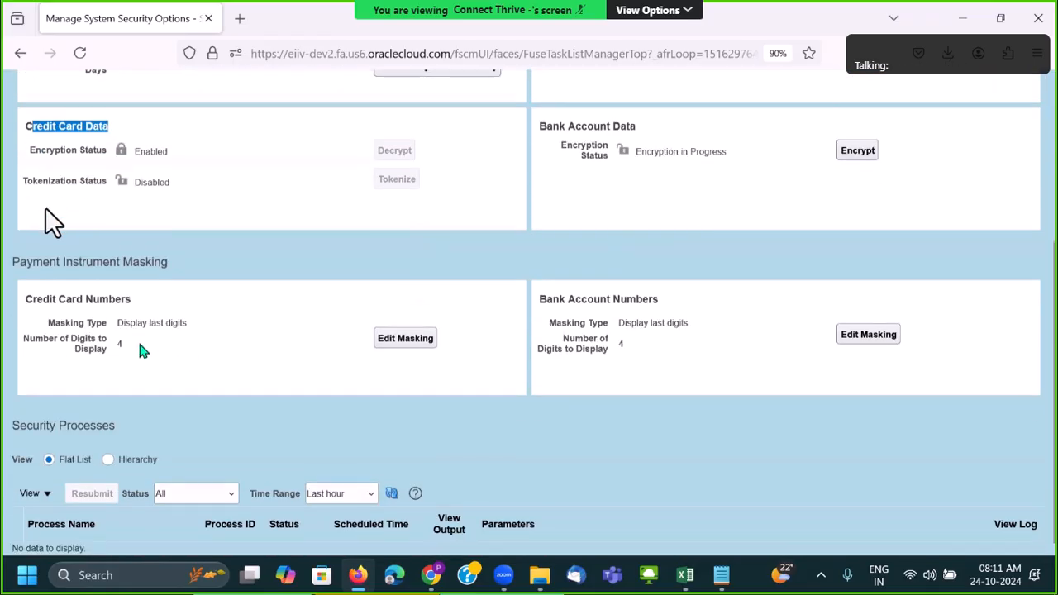
{"action": "left_click_drag", "start_coordinate": [32, 297], "coordinate": [153, 382]}
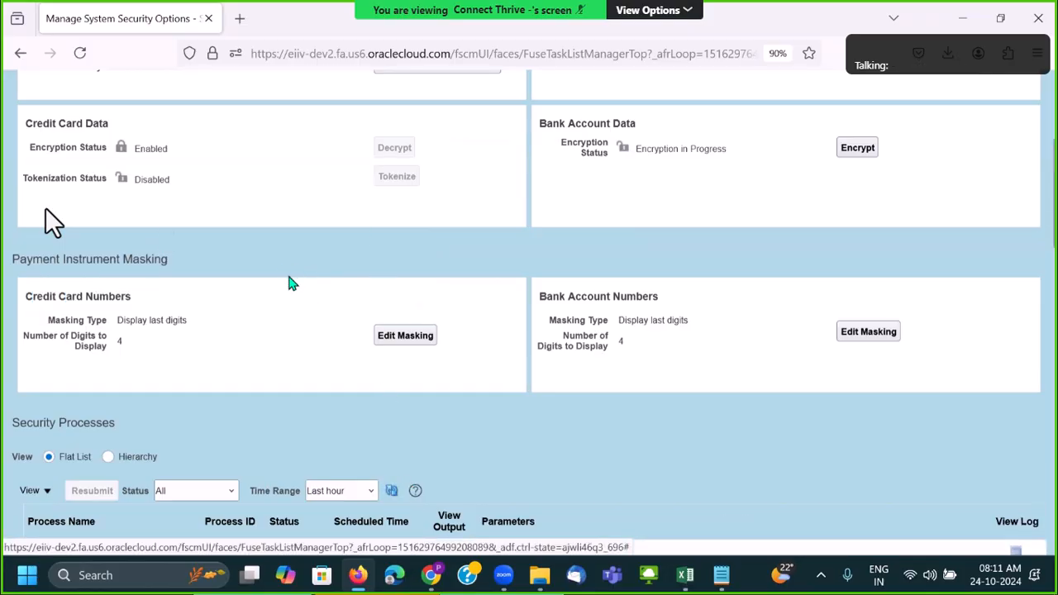
{"action": "scroll", "coordinate": [288, 277], "scroll_direction": "up", "scroll_amount": 3}
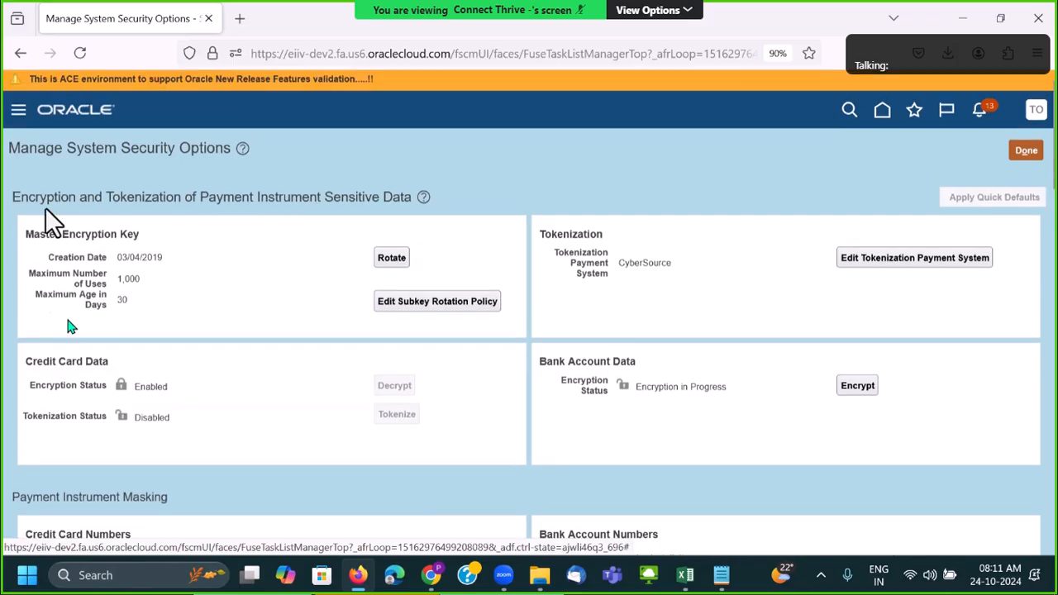
{"action": "scroll", "coordinate": [289, 243], "scroll_direction": "down", "scroll_amount": 7}
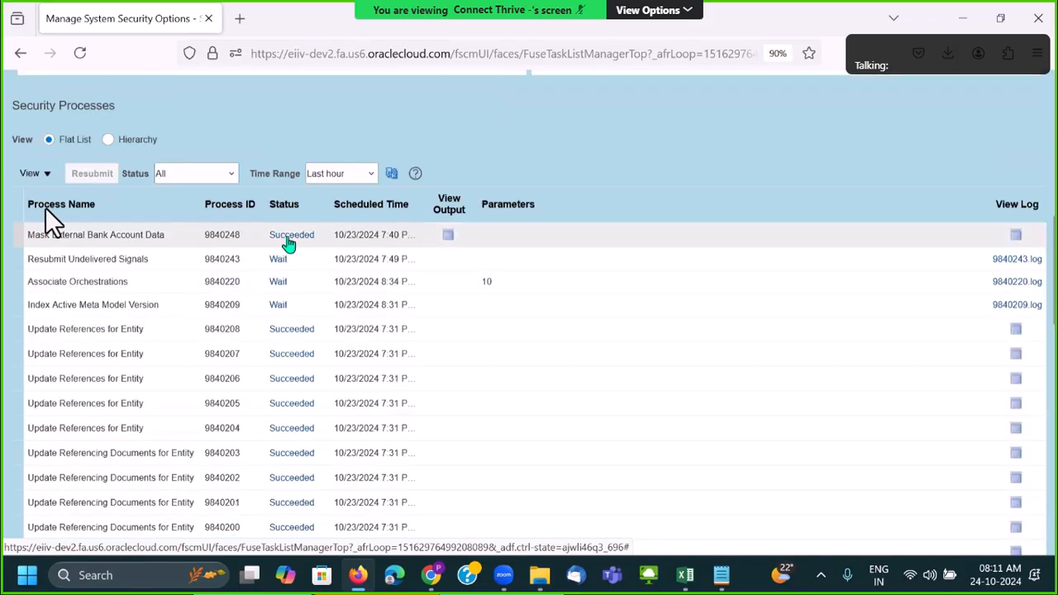
{"action": "left_click", "coordinate": [413, 176]}
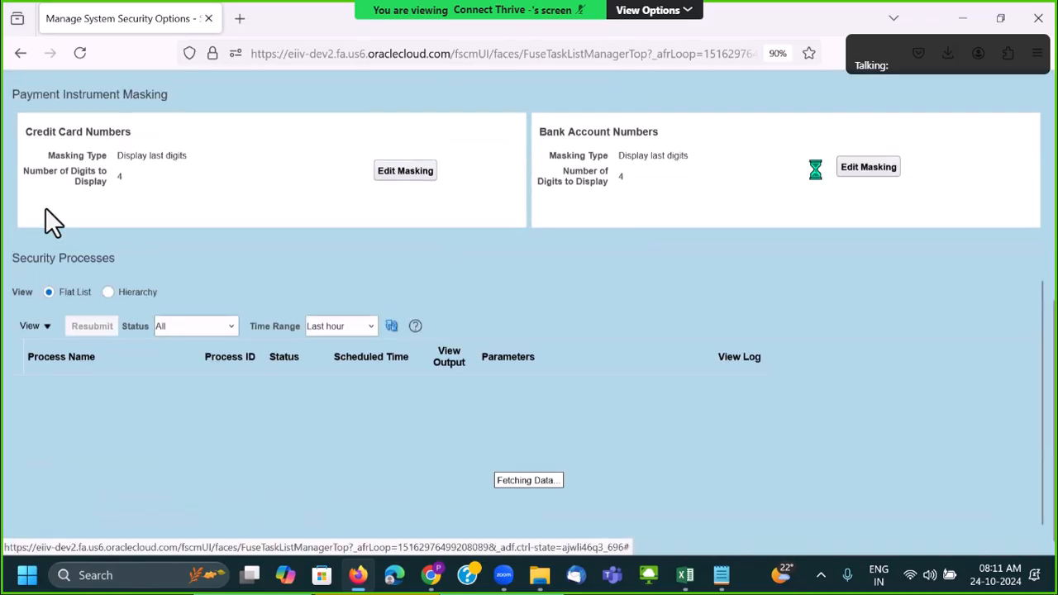
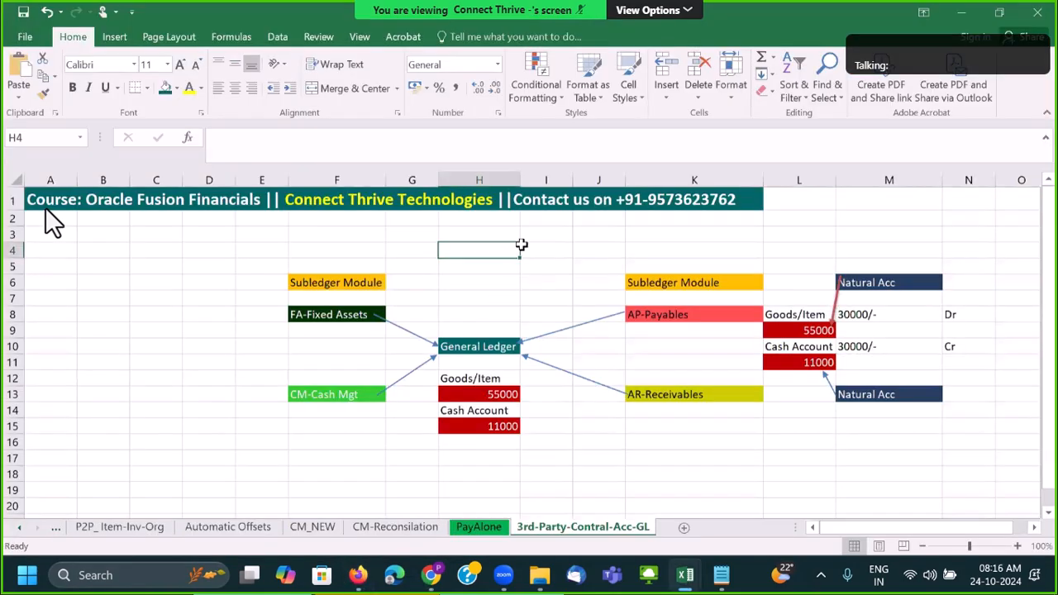
Examine the Fixed Assets, Cash Management, Payables and Receivables subledgers feeding the General Ledger in the 3rd-Party-Contral-Acc-GL sheet.
{"action": "left_click", "coordinate": [175, 237]}
{"action": "left_click", "coordinate": [137, 201]}
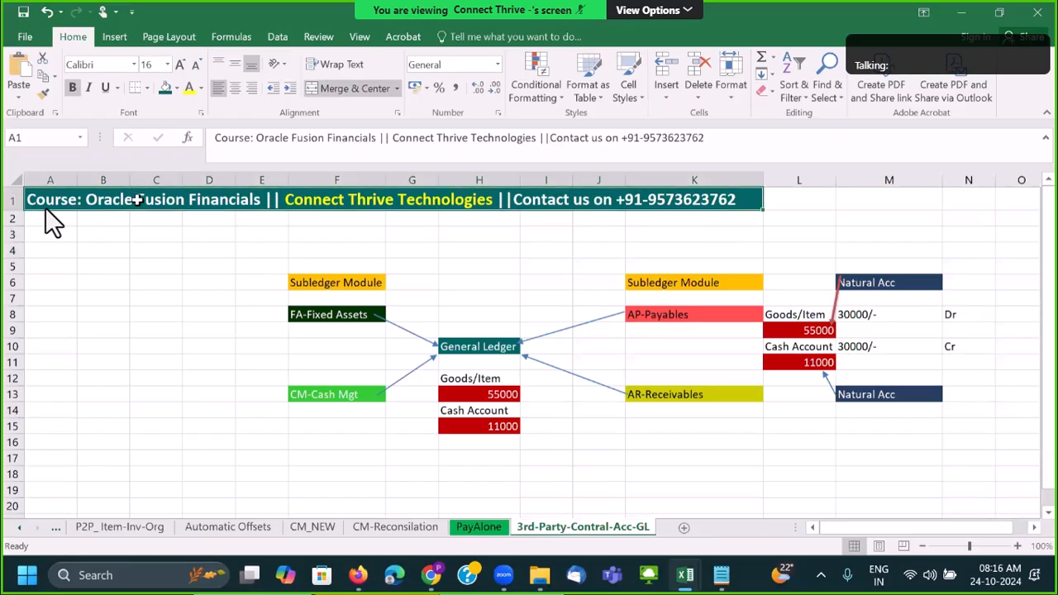
{"action": "left_click", "coordinate": [215, 235]}
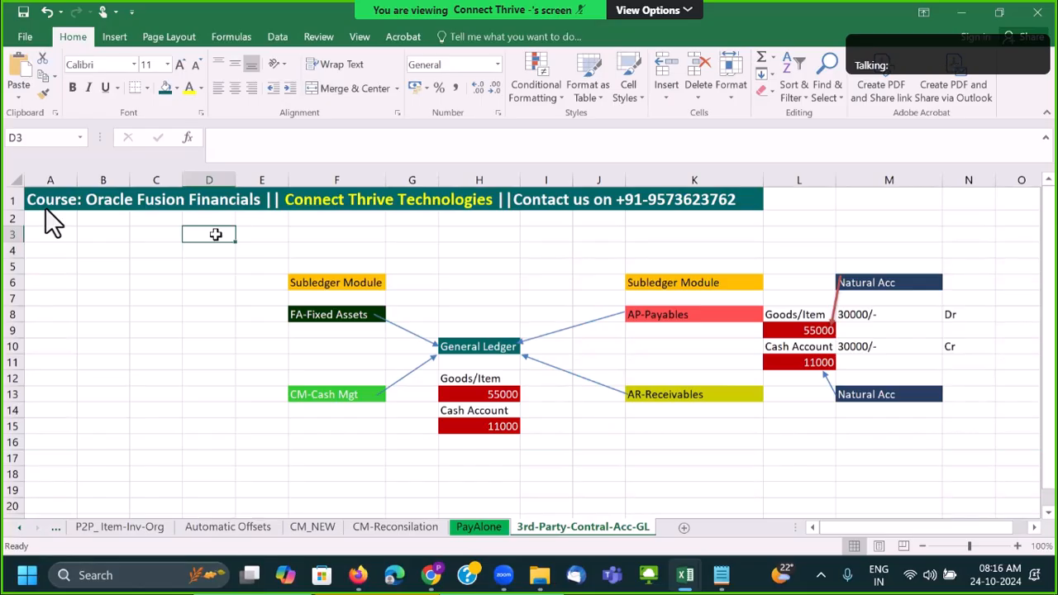
{"action": "left_click", "coordinate": [330, 284]}
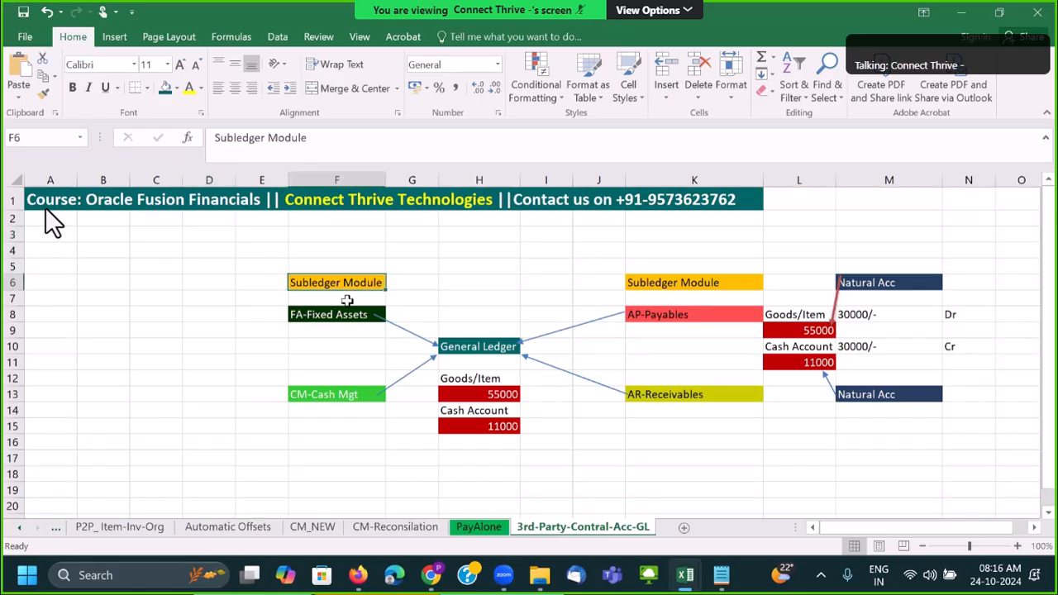
{"action": "left_click", "coordinate": [334, 318]}
{"action": "left_click", "coordinate": [324, 396]}
{"action": "left_click", "coordinate": [653, 319]}
{"action": "left_click", "coordinate": [668, 395]}
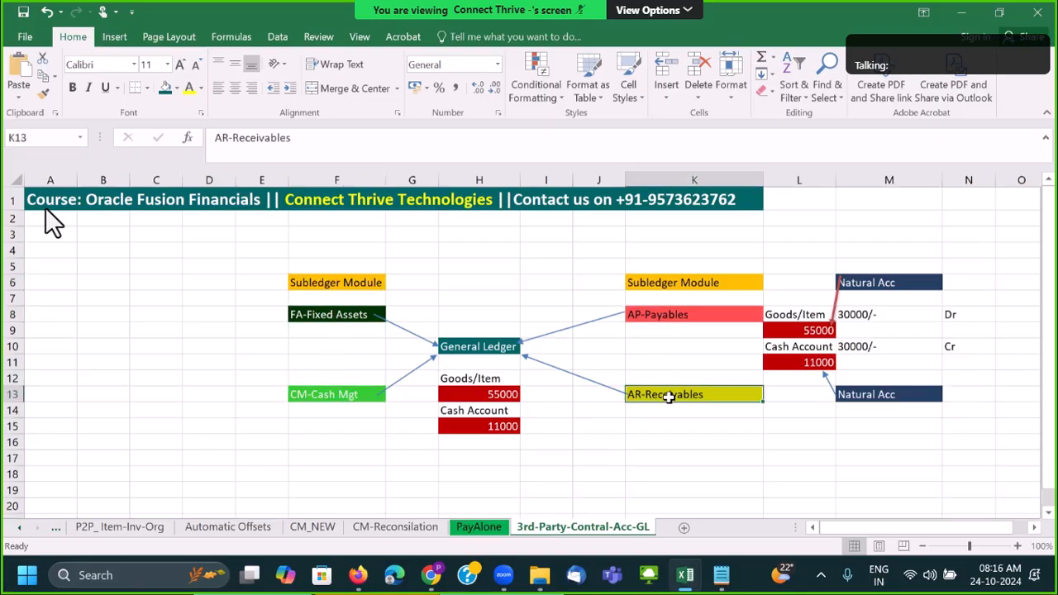
{"action": "left_click", "coordinate": [495, 413]}
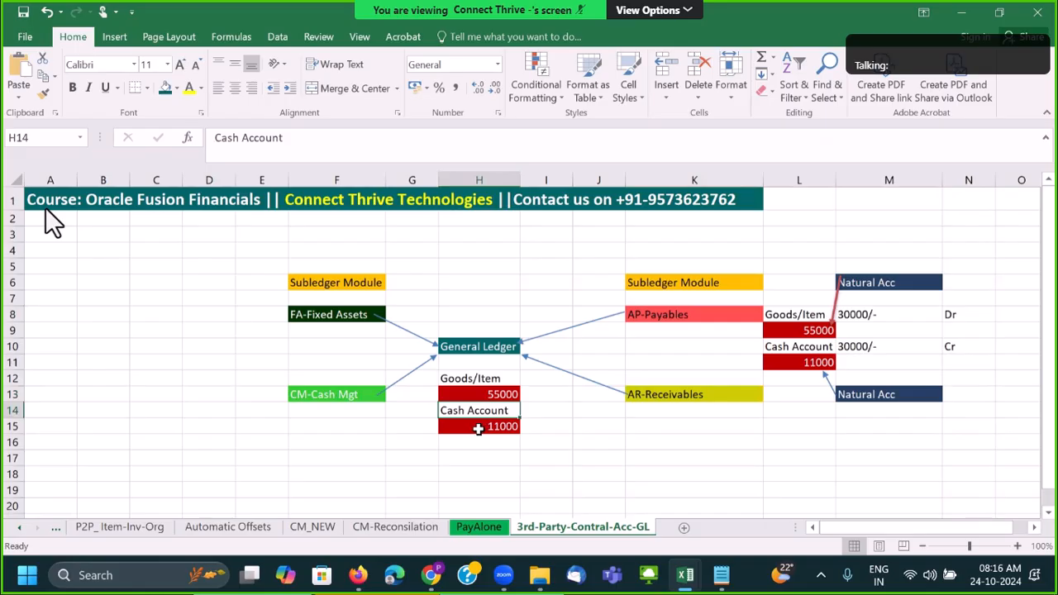
{"action": "left_click", "coordinate": [481, 348]}
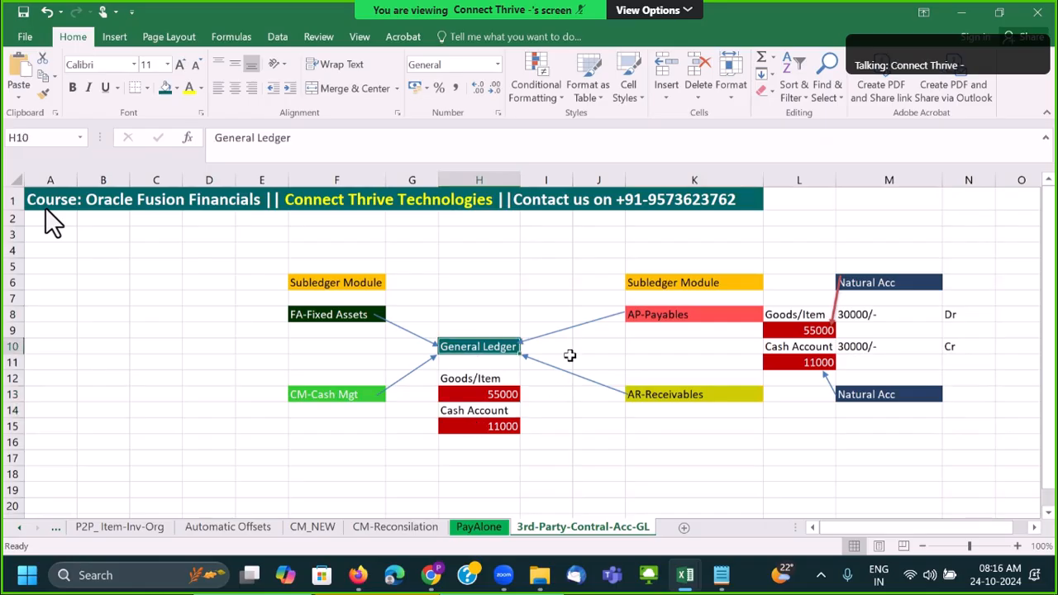
Examine the AP-Payables entry's Goods/Item and Cash Account lines, their amounts and their natural accounts.
{"action": "left_click", "coordinate": [700, 328]}
{"action": "left_click", "coordinate": [796, 322]}
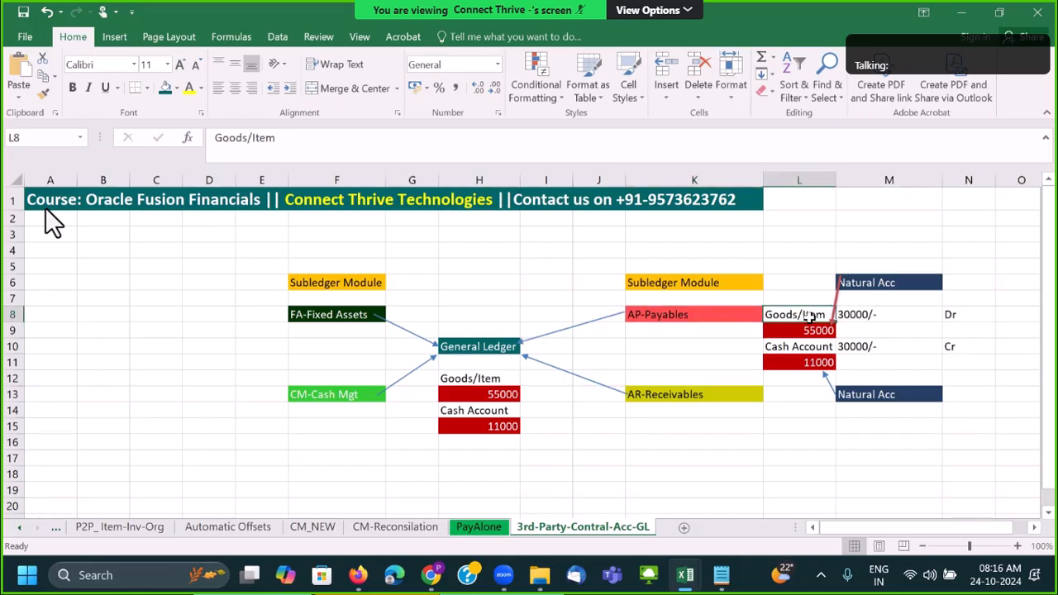
{"action": "left_click", "coordinate": [802, 349]}
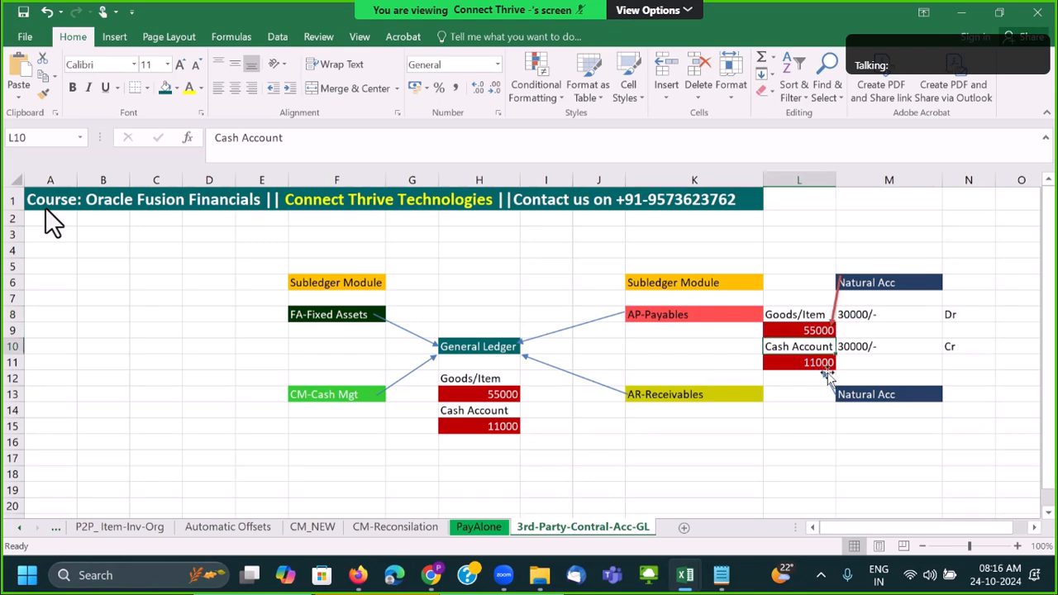
{"action": "left_click", "coordinate": [863, 319]}
{"action": "left_click", "coordinate": [906, 350]}
{"action": "left_click", "coordinate": [869, 284]}
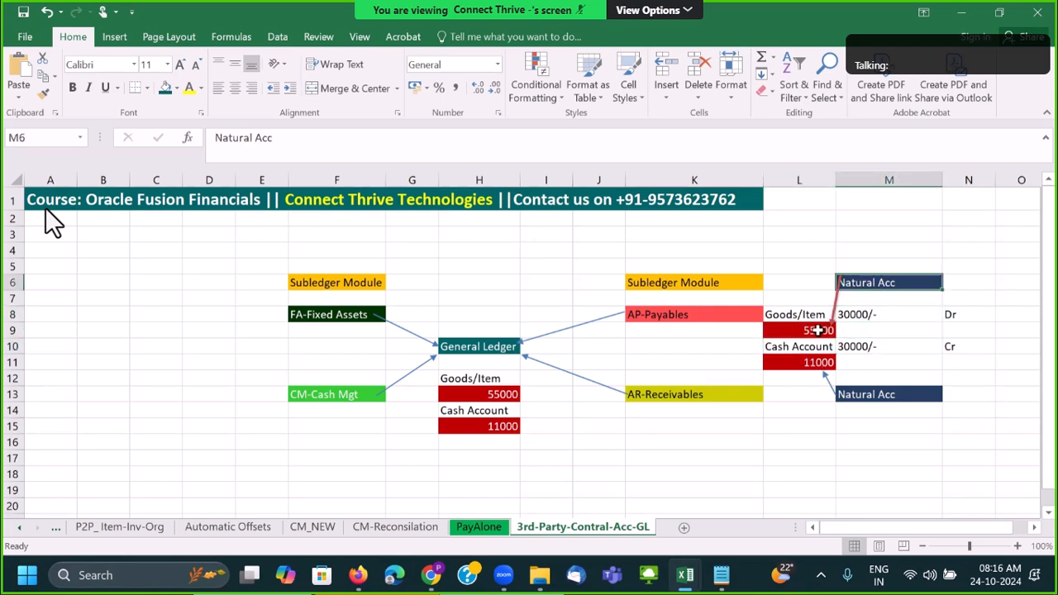
{"action": "left_click", "coordinate": [814, 333]}
{"action": "left_click", "coordinate": [812, 366]}
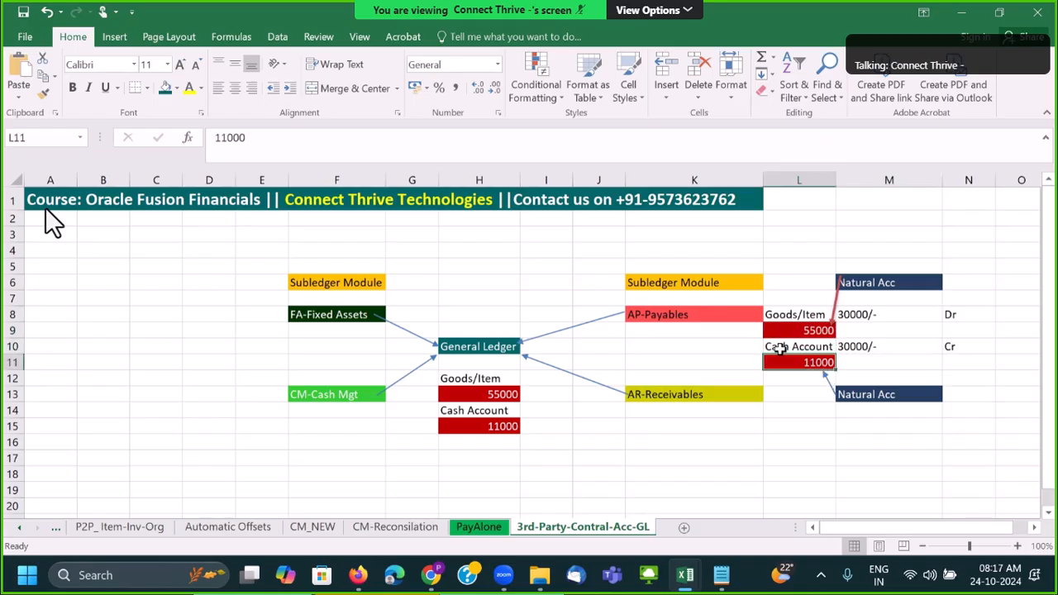
Examine the Goods/Item and Cash Account natural accounts listed under General Ledger.
{"action": "left_click", "coordinate": [472, 379]}
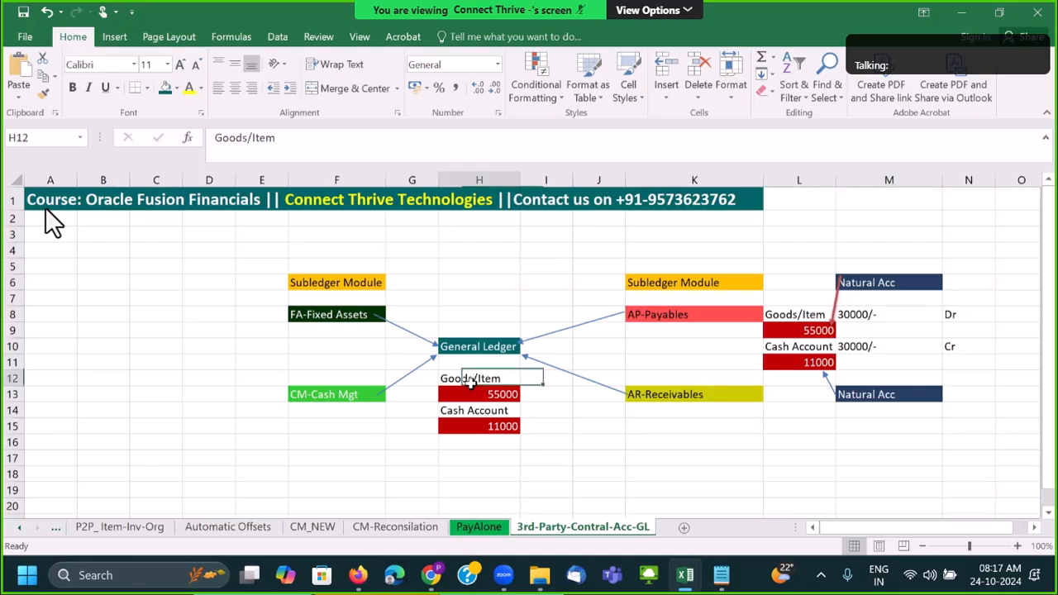
{"action": "key", "text": "Down"}
{"action": "key", "text": "Down"}
{"action": "key", "text": "Down"}
{"action": "left_click_drag", "start_coordinate": [473, 379], "coordinate": [499, 425]}
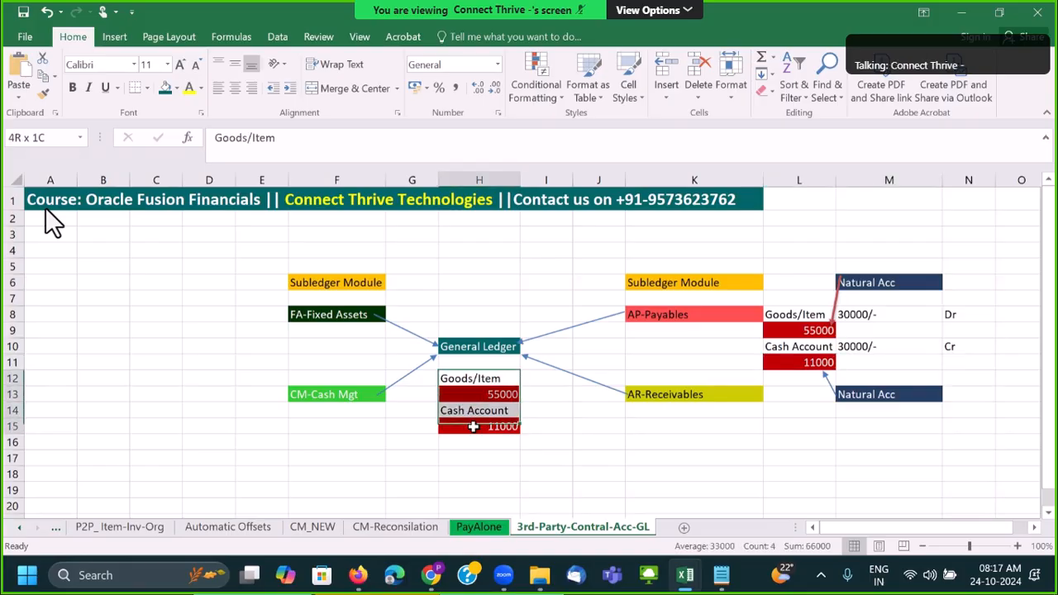
{"action": "left_click", "coordinate": [576, 425]}
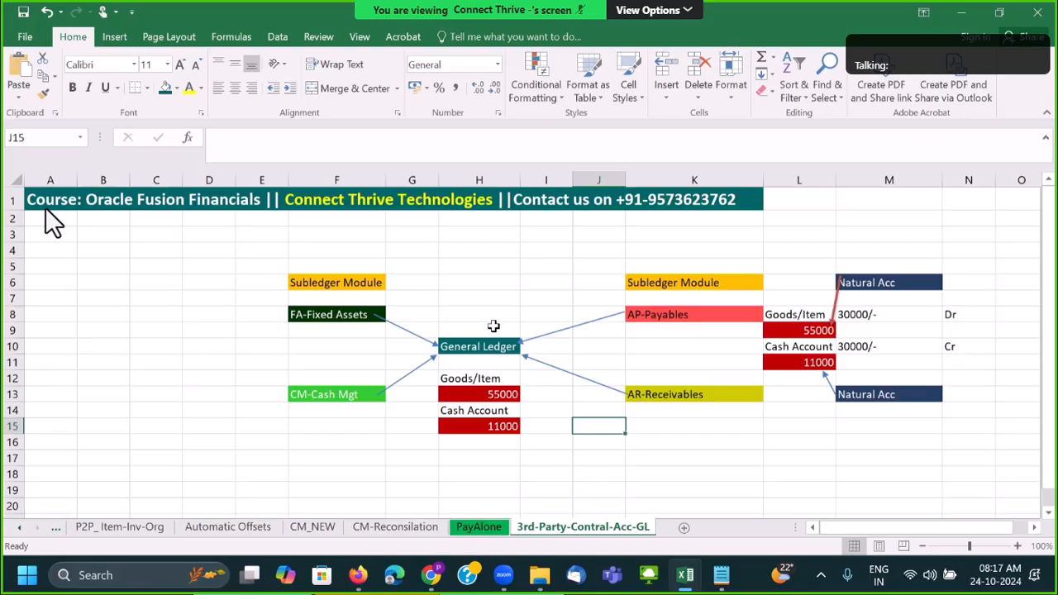
{"action": "left_click", "coordinate": [496, 394]}
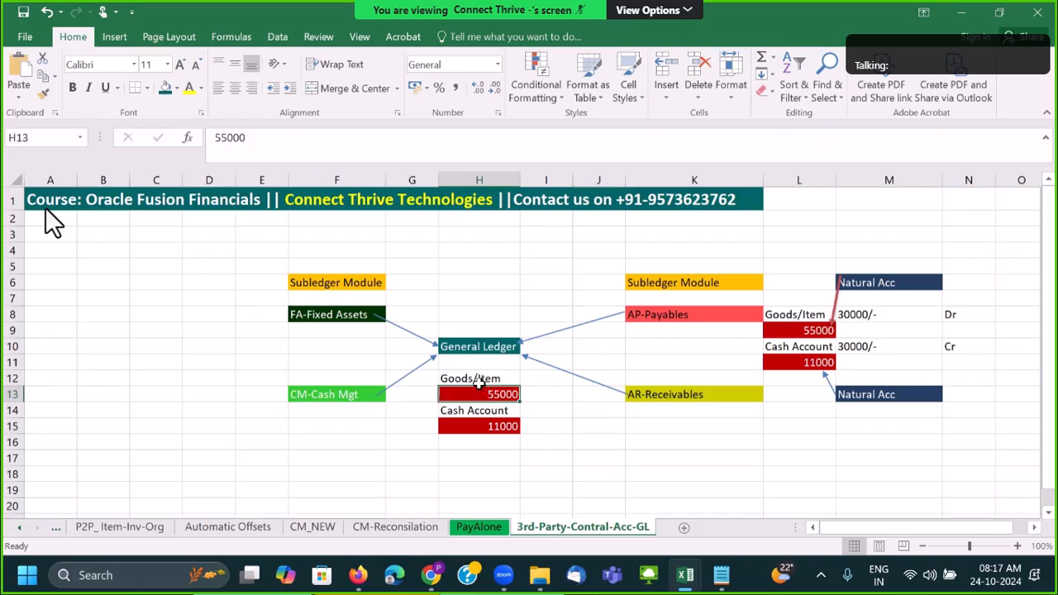
{"action": "left_click", "coordinate": [509, 396]}
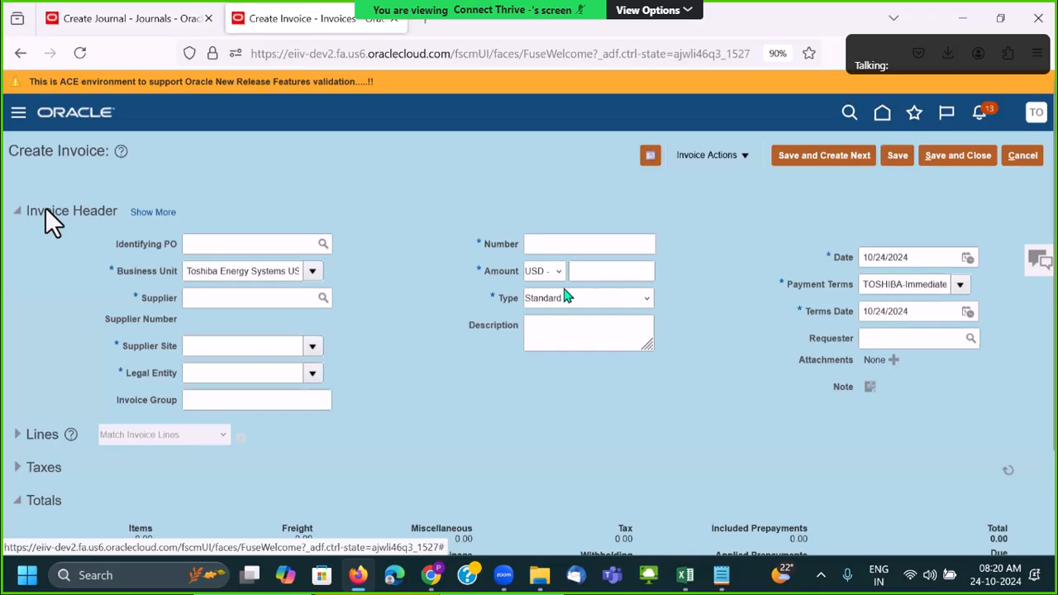
Set the new invoice's supplier to Seagate Technology Pvt Ltd and try to expand the invoice lines.
{"action": "left_click", "coordinate": [244, 305]}
{"action": "type", "text": "sea"}
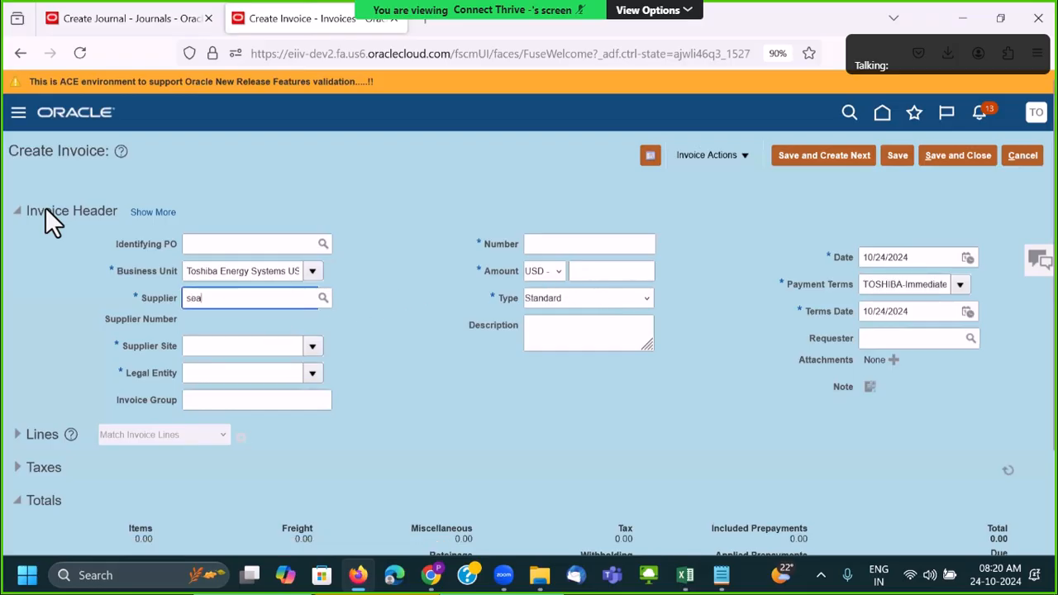
{"action": "type", "text": "g"}
{"action": "key", "text": "BackSpace"}
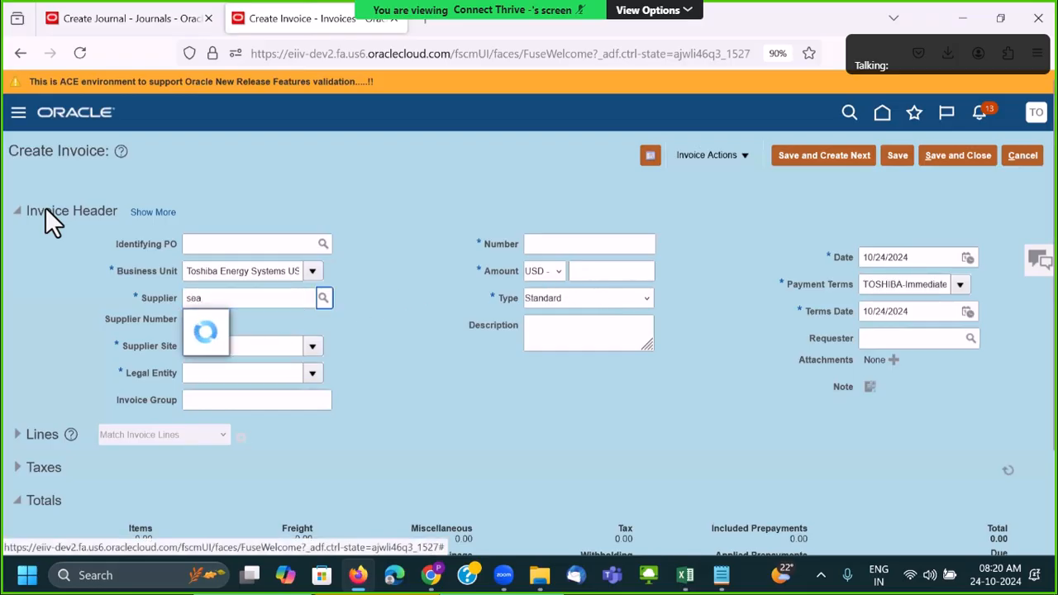
{"action": "scroll", "coordinate": [359, 357], "scroll_direction": "down", "scroll_amount": 3}
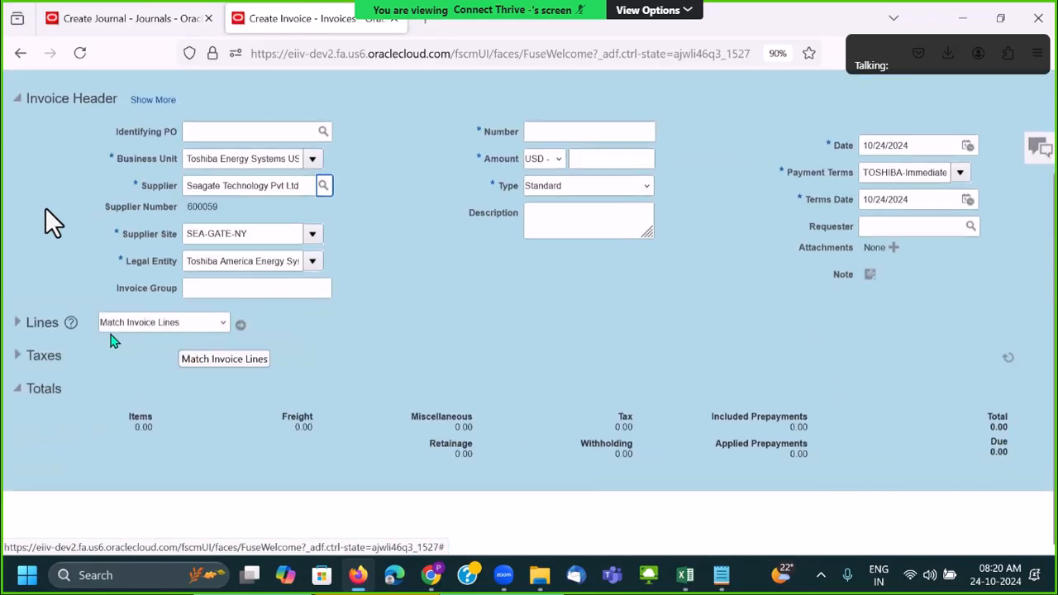
{"action": "left_click", "coordinate": [19, 324]}
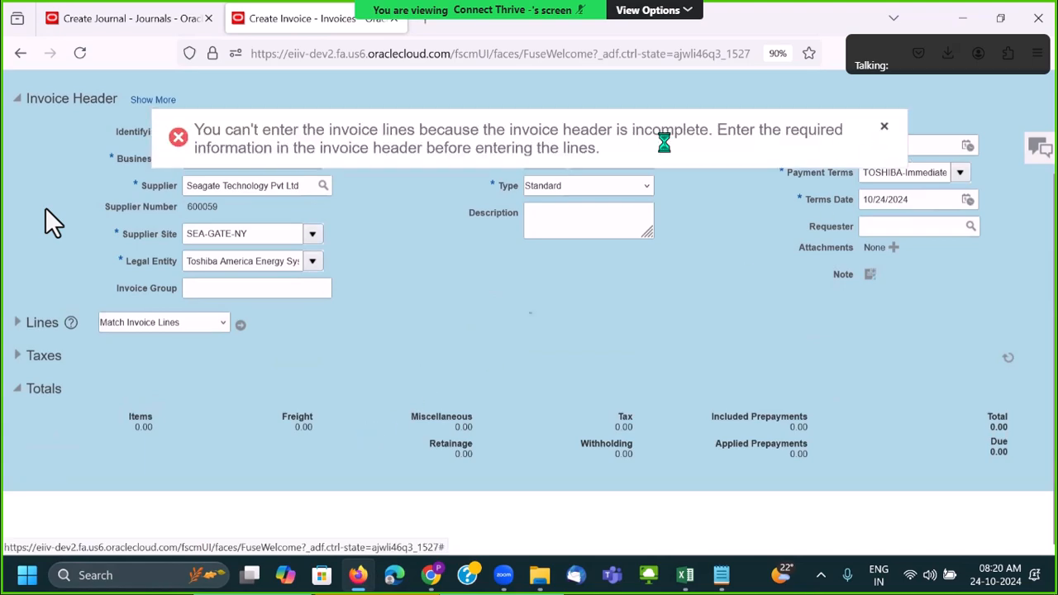
Enter the invoice number tre and the amount 55, and expand the invoice lines.
{"action": "scroll", "coordinate": [609, 174], "scroll_direction": "up", "scroll_amount": 3}
{"action": "left_click", "coordinate": [583, 242]}
{"action": "type", "text": "tre"}
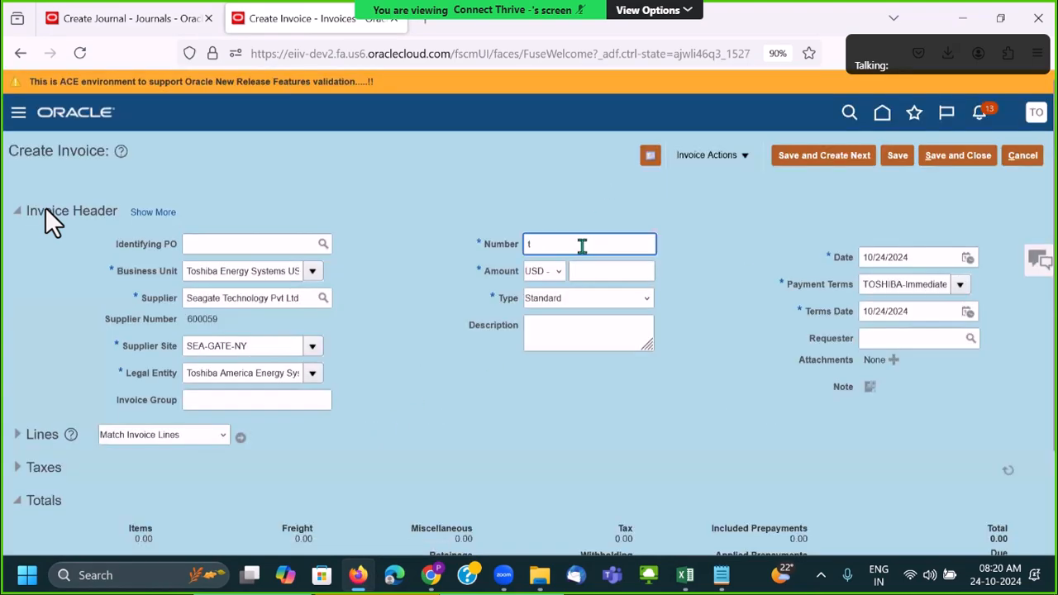
{"action": "left_click", "coordinate": [630, 272]}
{"action": "type", "text": "55"}
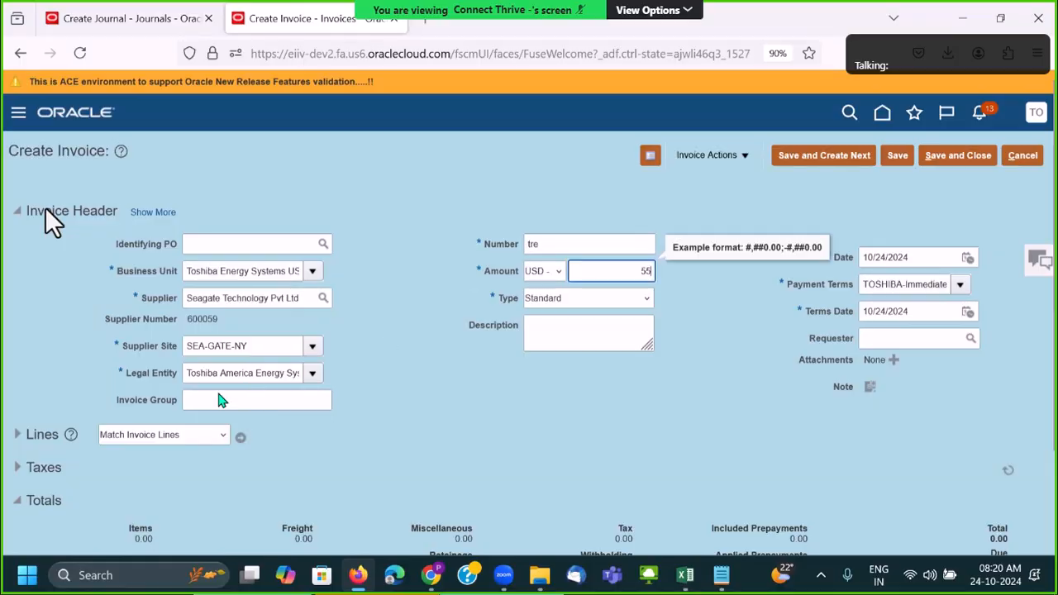
{"action": "left_click", "coordinate": [23, 434]}
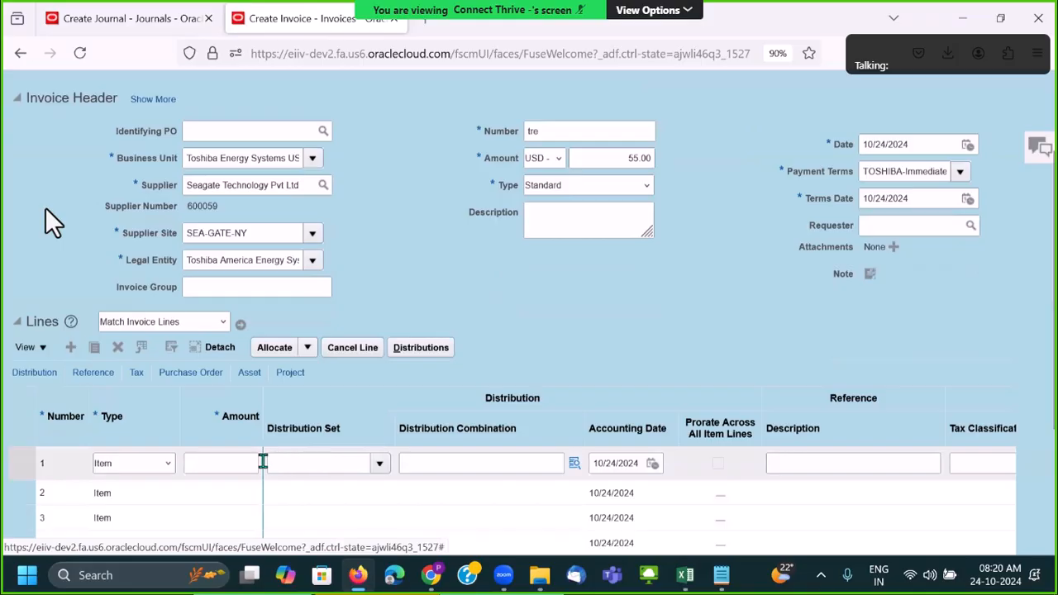
Give invoice line 1 an amount of 55 and choose natural account 50000 (Material and Goods) for its distribution combination.
{"action": "left_click", "coordinate": [237, 463]}
{"action": "type", "text": "55"}
{"action": "left_click", "coordinate": [598, 392]}
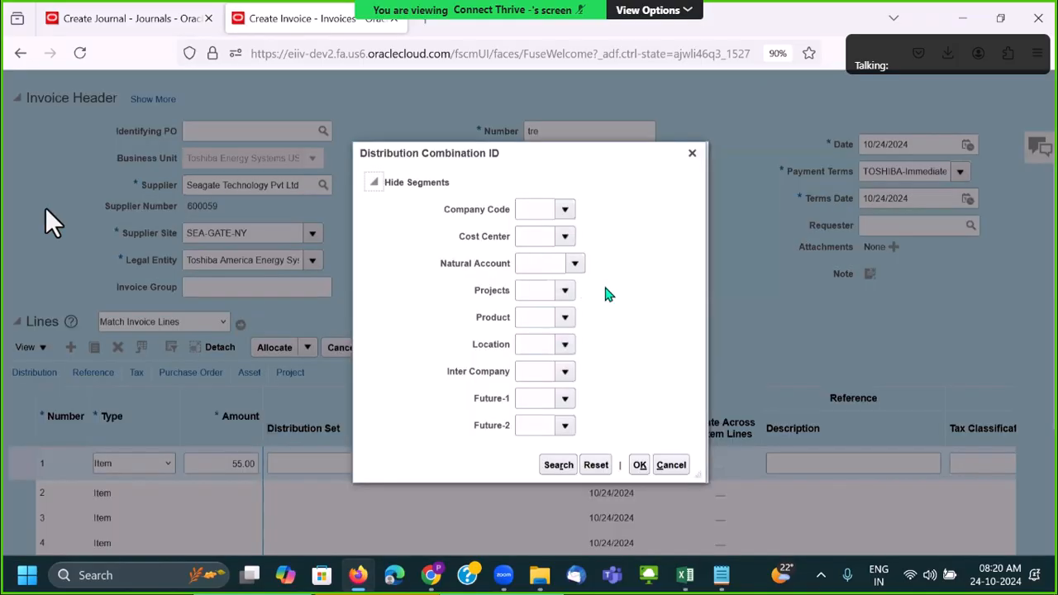
{"action": "left_click", "coordinate": [575, 265]}
{"action": "left_click", "coordinate": [550, 291]}
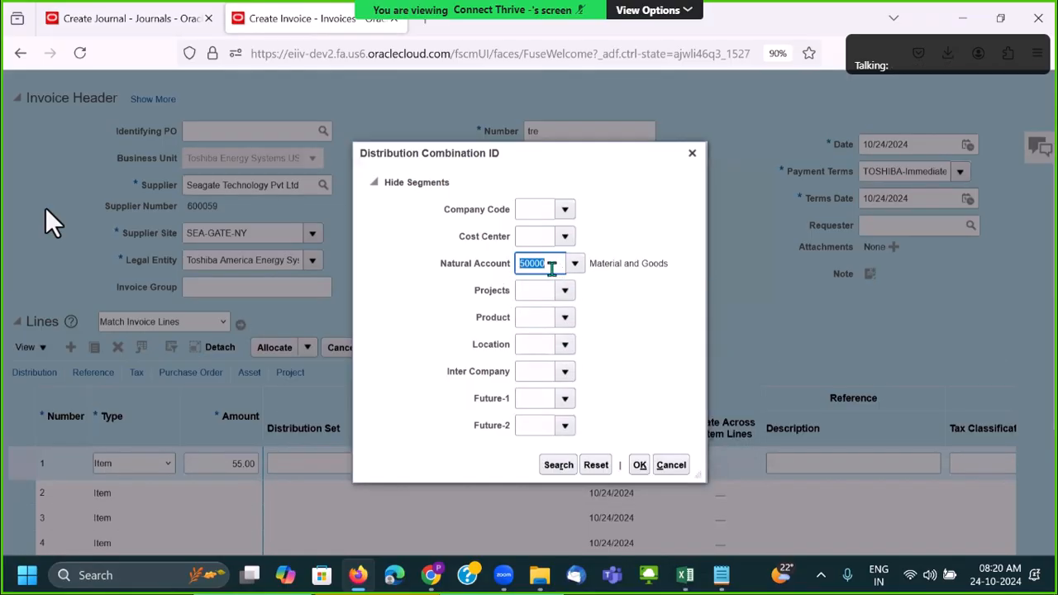
{"action": "triple_click", "coordinate": [619, 267]}
{"action": "scroll", "coordinate": [601, 244], "scroll_direction": "up", "scroll_amount": 3}
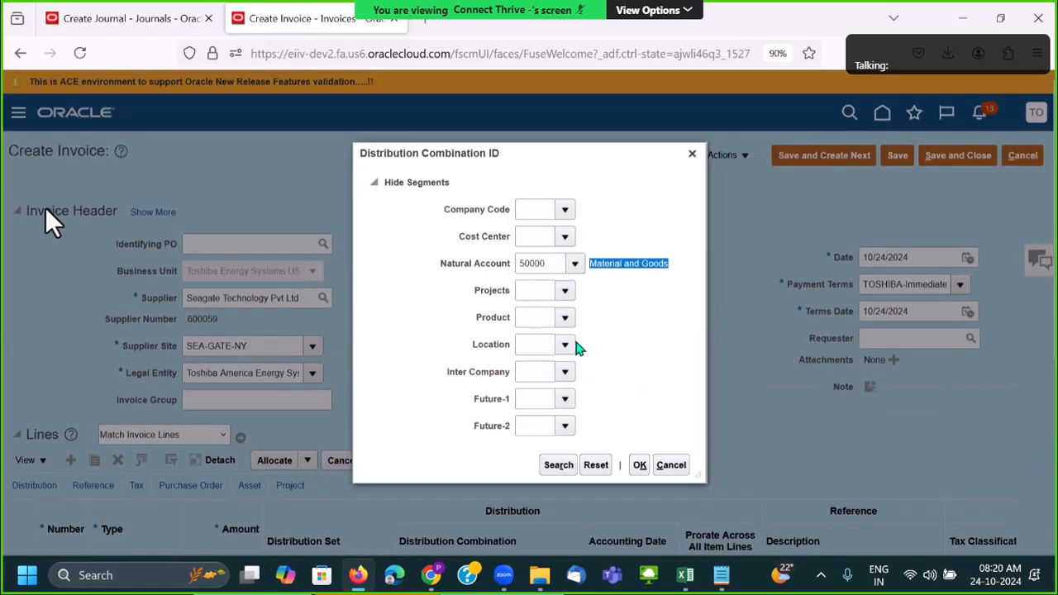
Return to the open journal, close its account selection, discard the unsaved journal and go to Setup and Maintenance.
{"action": "key", "text": "ctrl+shift+Tab"}
{"action": "scroll", "coordinate": [49, 223], "scroll_direction": "up", "scroll_amount": 5}
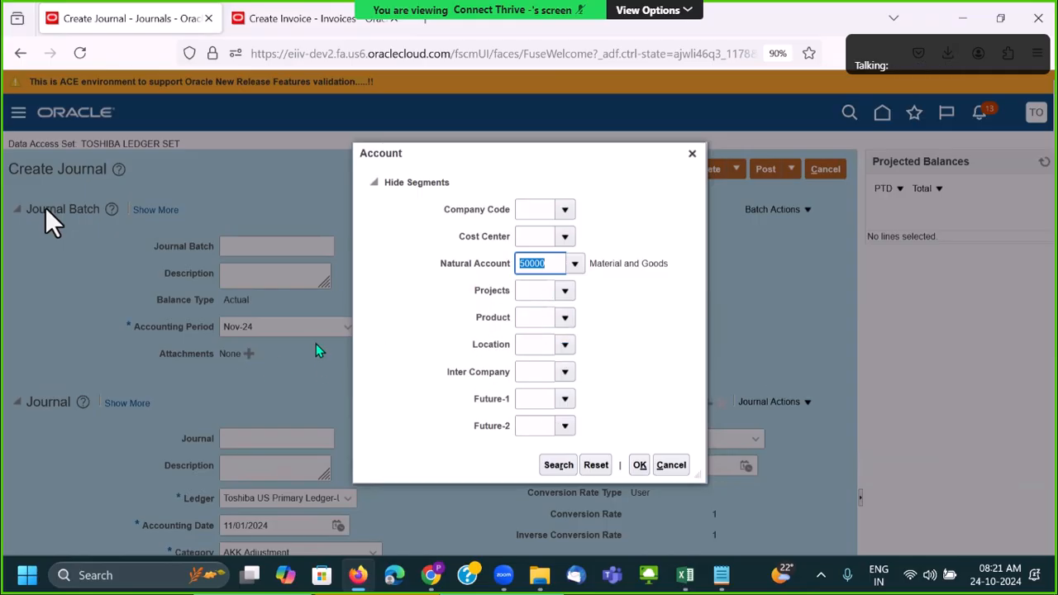
{"action": "left_click", "coordinate": [693, 157]}
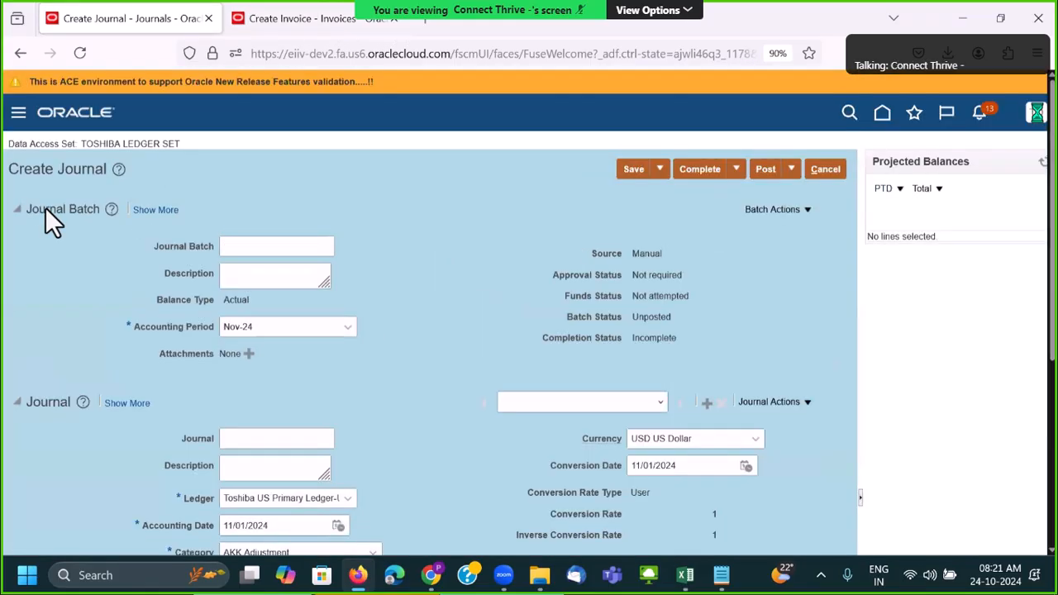
{"action": "left_click", "coordinate": [1036, 112]}
{"action": "left_click", "coordinate": [742, 348]}
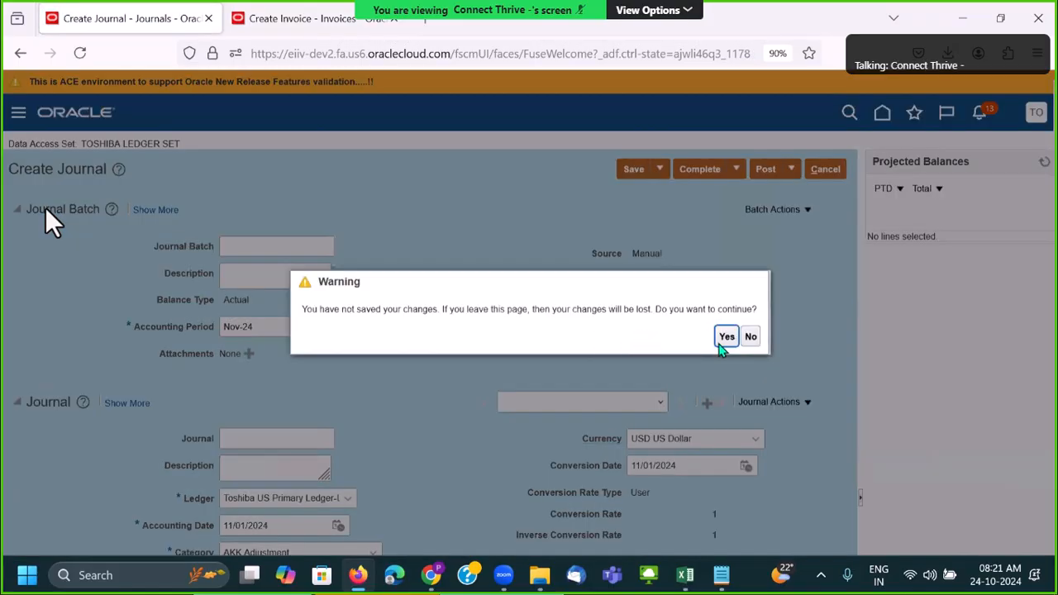
{"action": "left_click", "coordinate": [725, 342]}
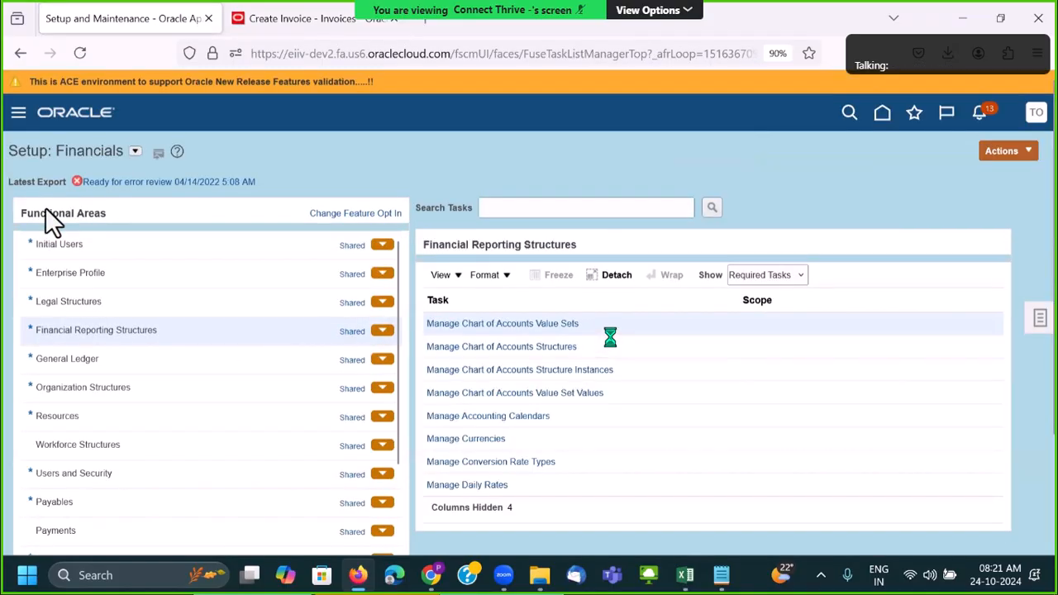
Open the Manage Chart of Accounts Value Sets task and search for value set code TOS.
{"action": "left_click", "coordinate": [538, 329]}
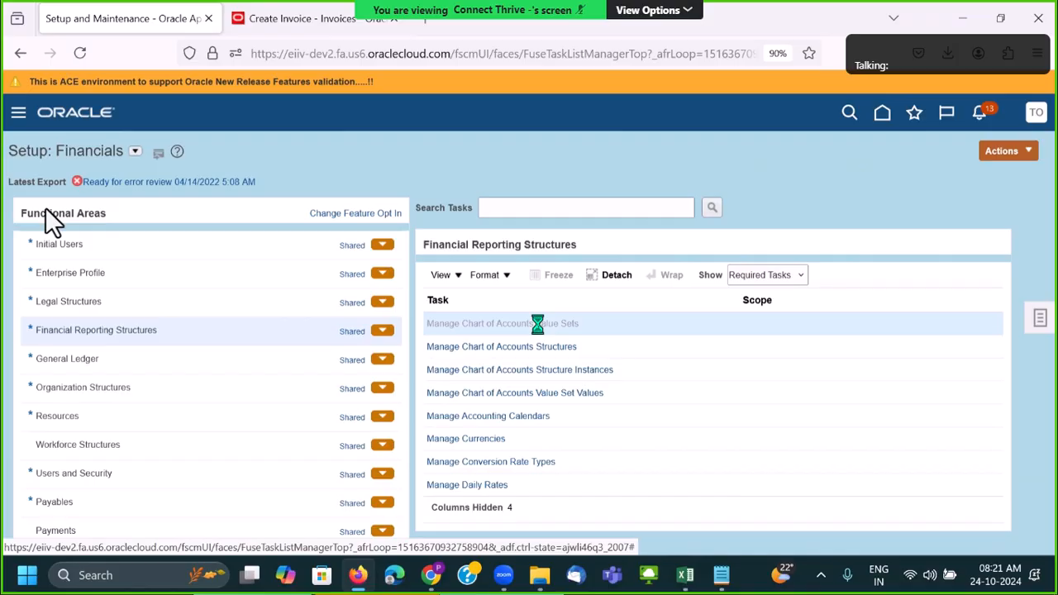
{"action": "left_click", "coordinate": [203, 227]}
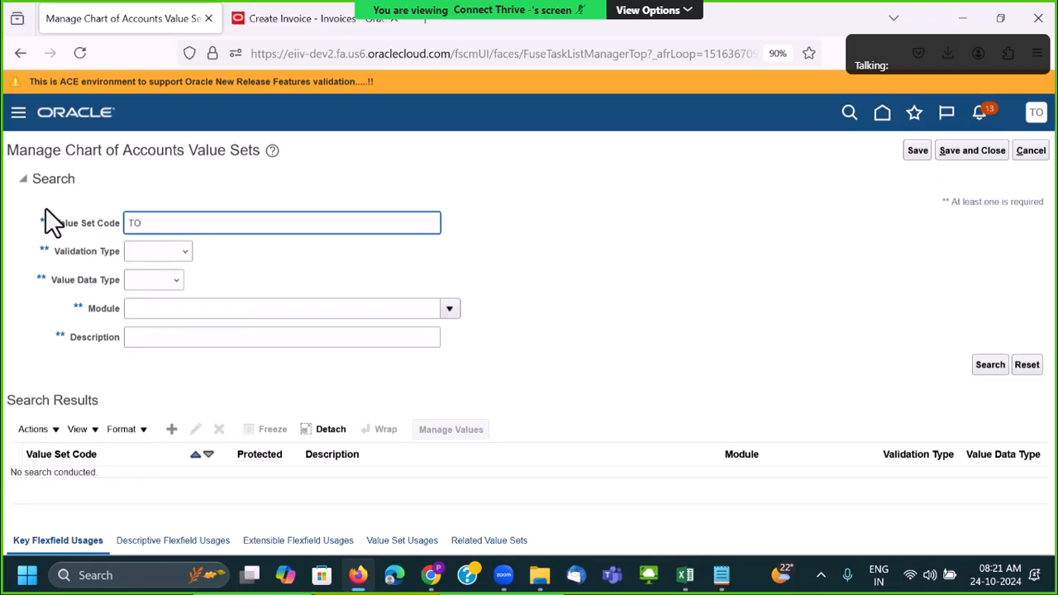
{"action": "scroll", "coordinate": [52, 222], "scroll_direction": "down", "scroll_amount": 2}
{"action": "key", "text": "Return"}
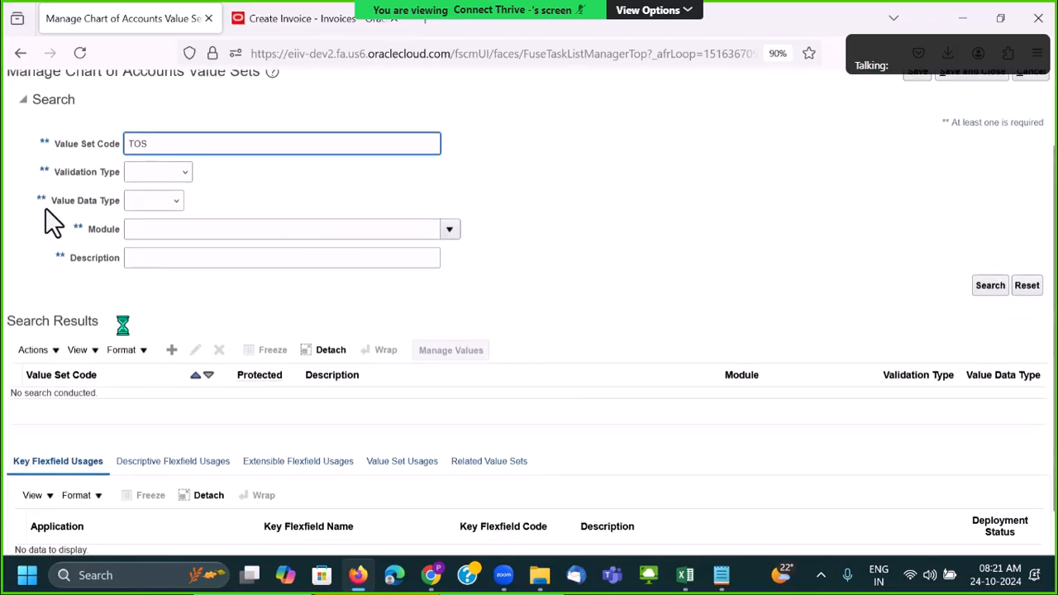
Open the values of the Toshiba Natural Account value set and search for value 5000.
{"action": "scroll", "coordinate": [363, 300], "scroll_direction": "down", "scroll_amount": 4}
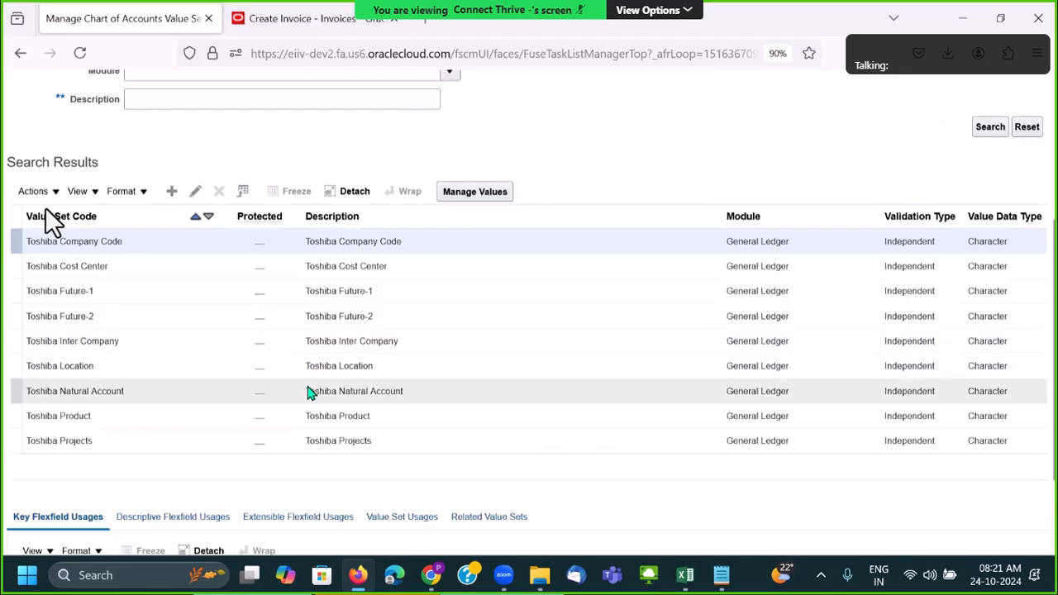
{"action": "left_click", "coordinate": [306, 394]}
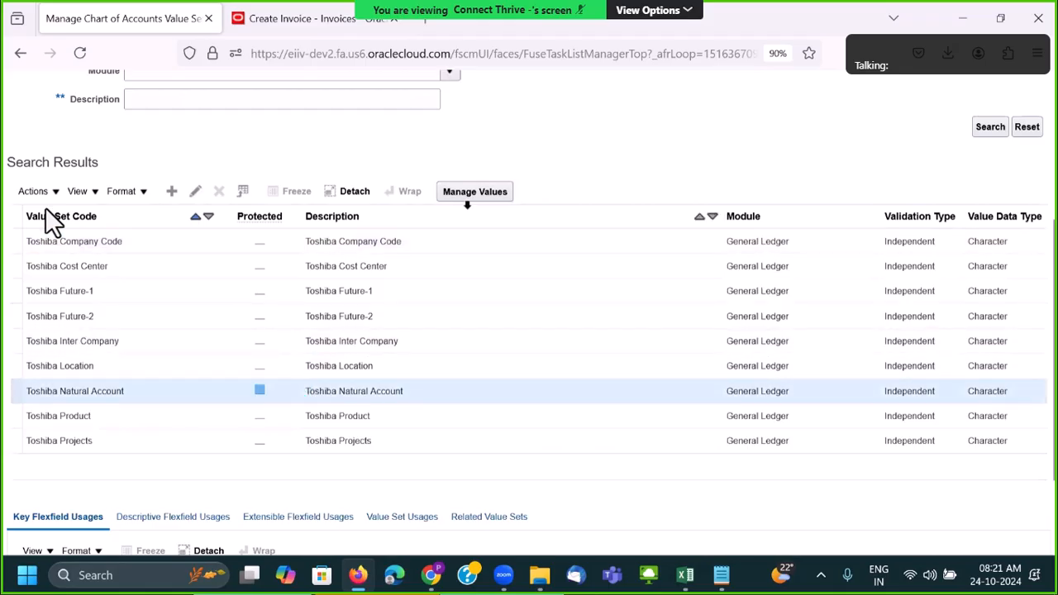
{"action": "left_click", "coordinate": [475, 192]}
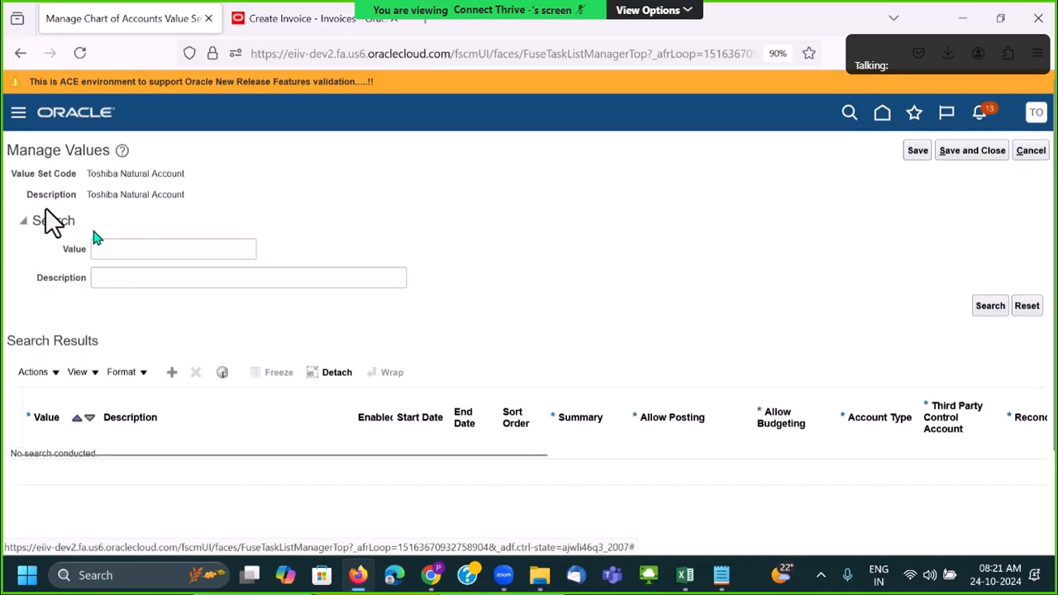
{"action": "left_click", "coordinate": [153, 253]}
{"action": "type", "text": "5000"}
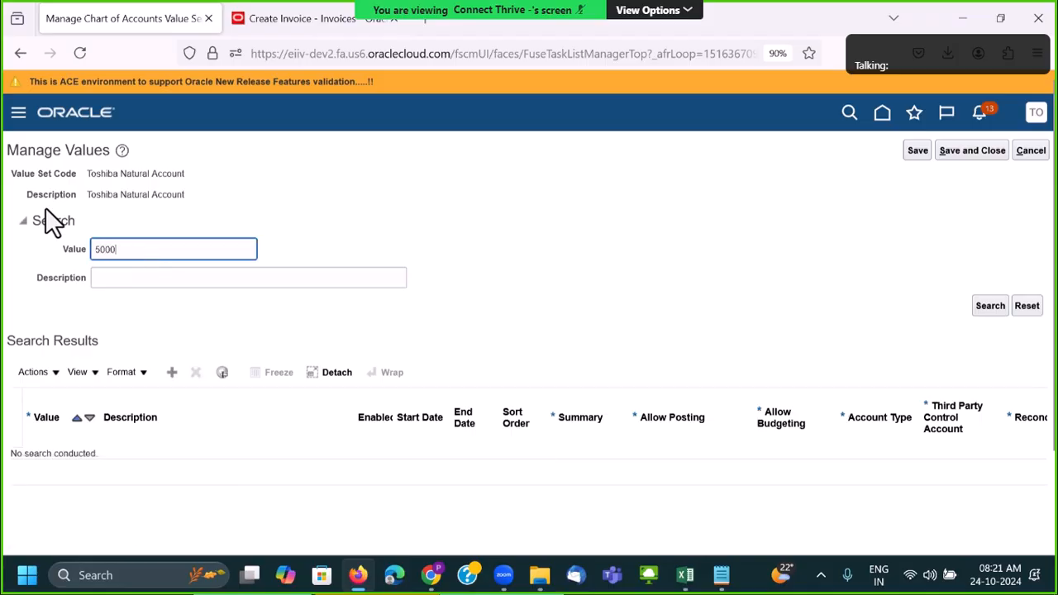
{"action": "key", "text": "Return"}
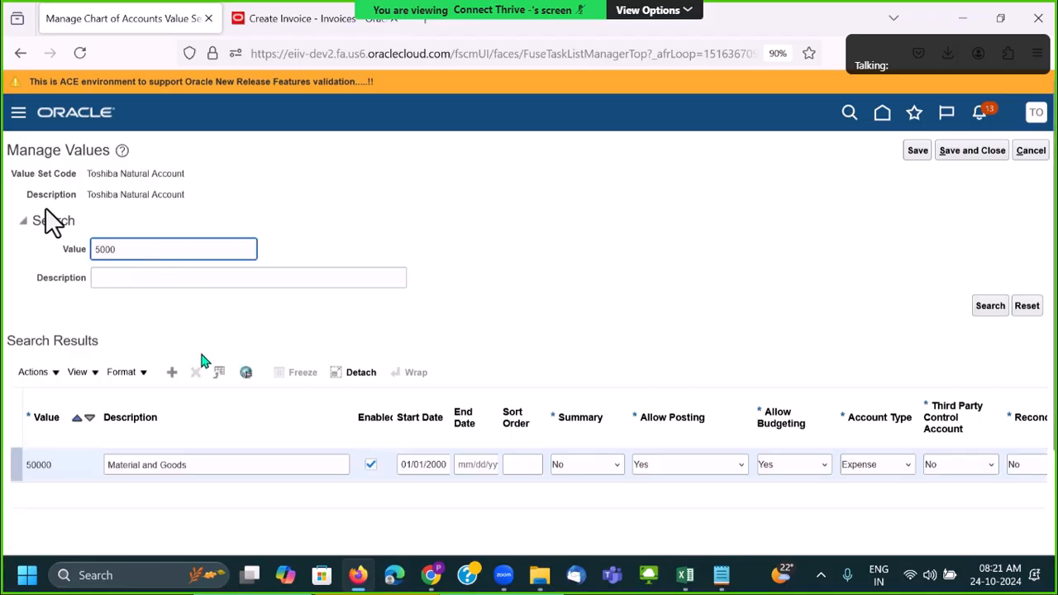
Set the third party control account of value 50000 to Restrict GL Manual Journals, widen that column, and save and close the values.
{"action": "left_click", "coordinate": [981, 470]}
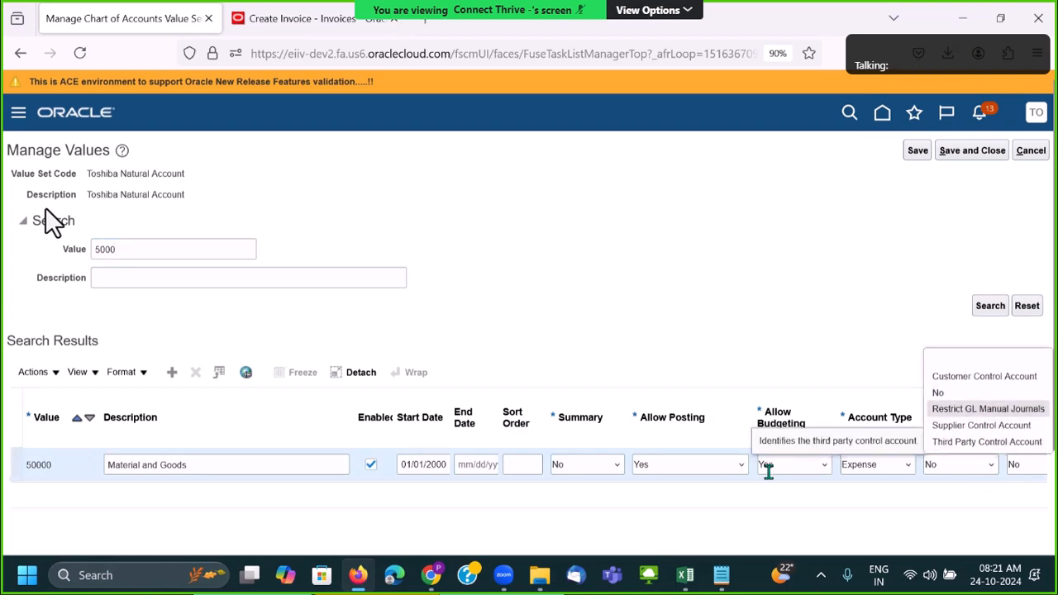
{"action": "left_click", "coordinate": [819, 507]}
{"action": "key", "text": "ctrl+minus"}
{"action": "key", "text": "ctrl+minus"}
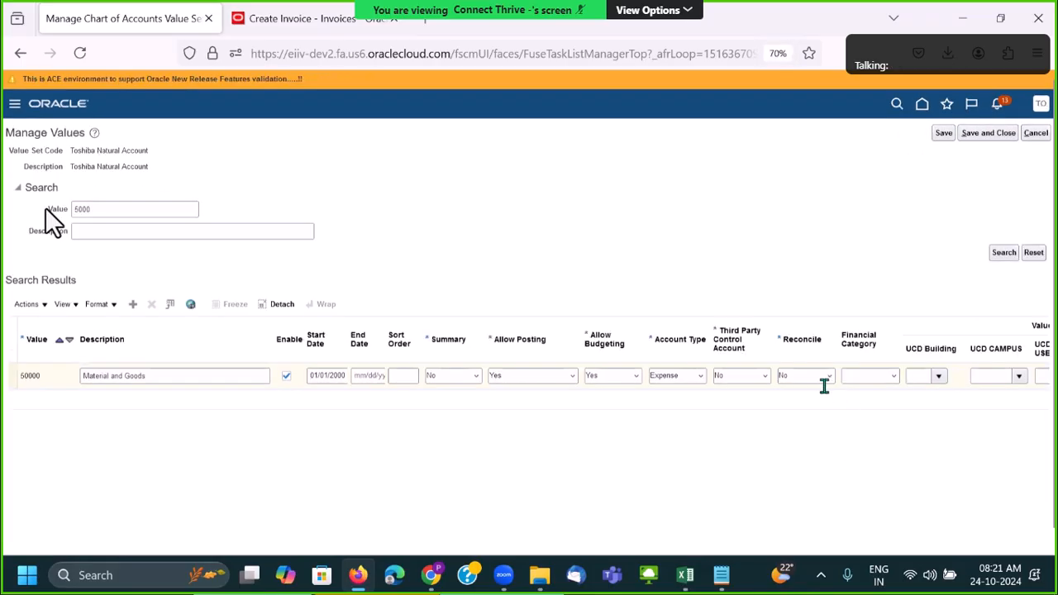
{"action": "left_click", "coordinate": [765, 377]}
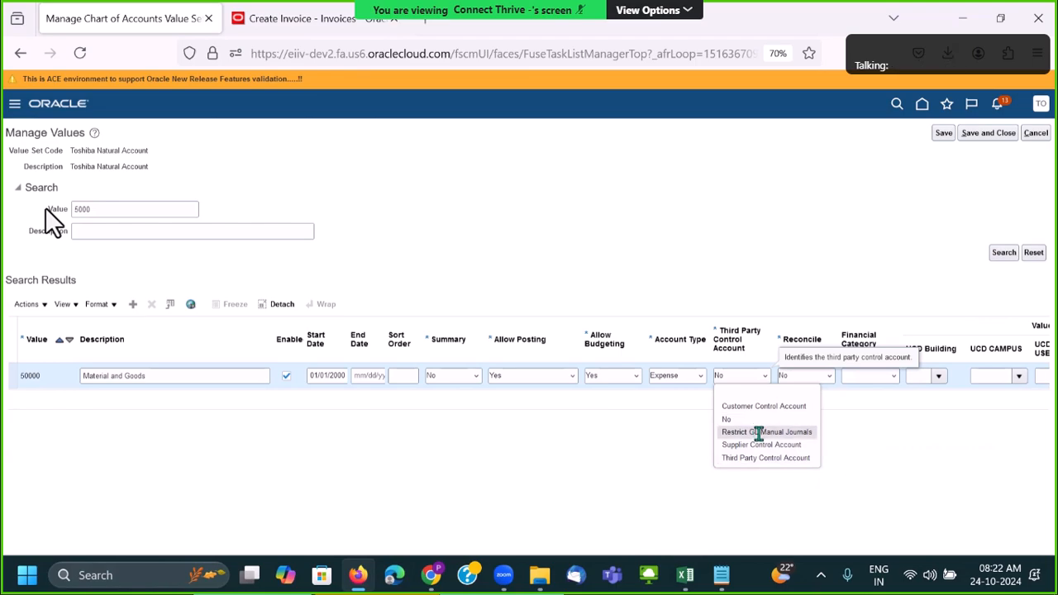
{"action": "left_click", "coordinate": [759, 433]}
{"action": "left_click_drag", "start_coordinate": [778, 331], "coordinate": [862, 332]}
{"action": "left_click", "coordinate": [791, 377]}
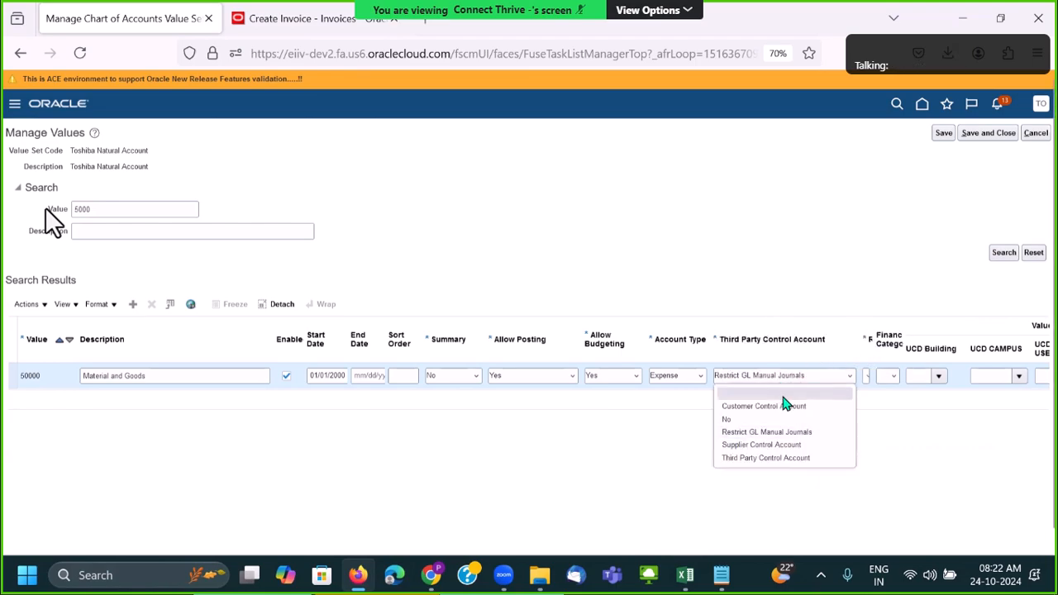
{"action": "left_click", "coordinate": [759, 436]}
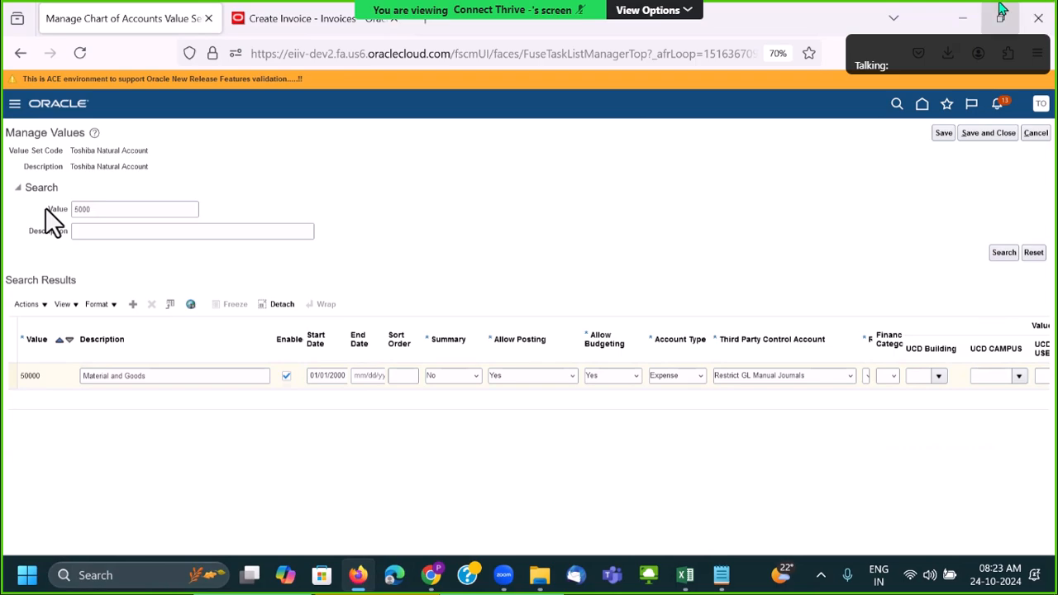
{"action": "left_click", "coordinate": [945, 133]}
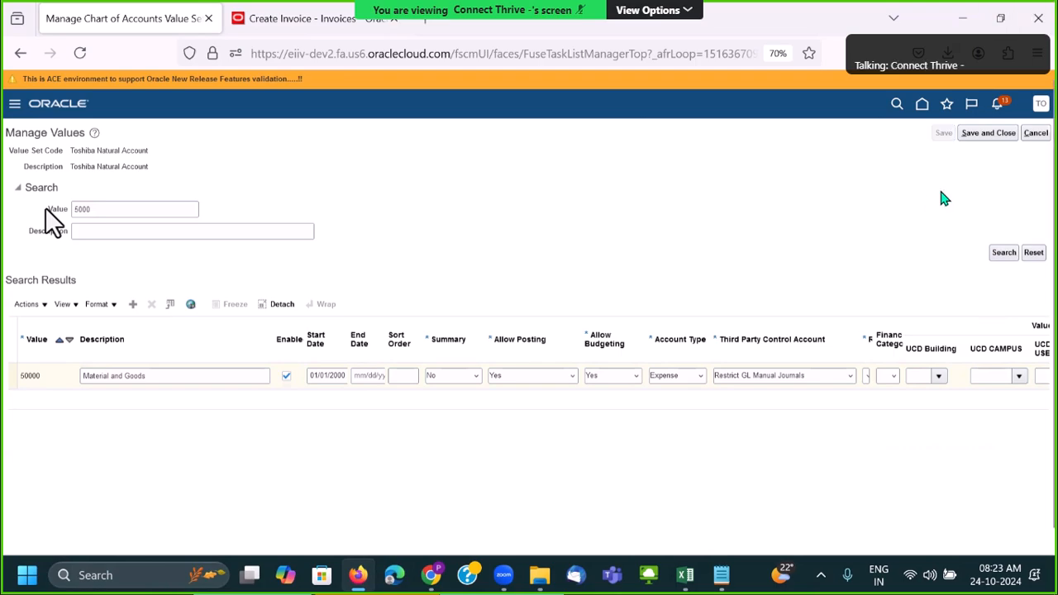
{"action": "left_click", "coordinate": [989, 135]}
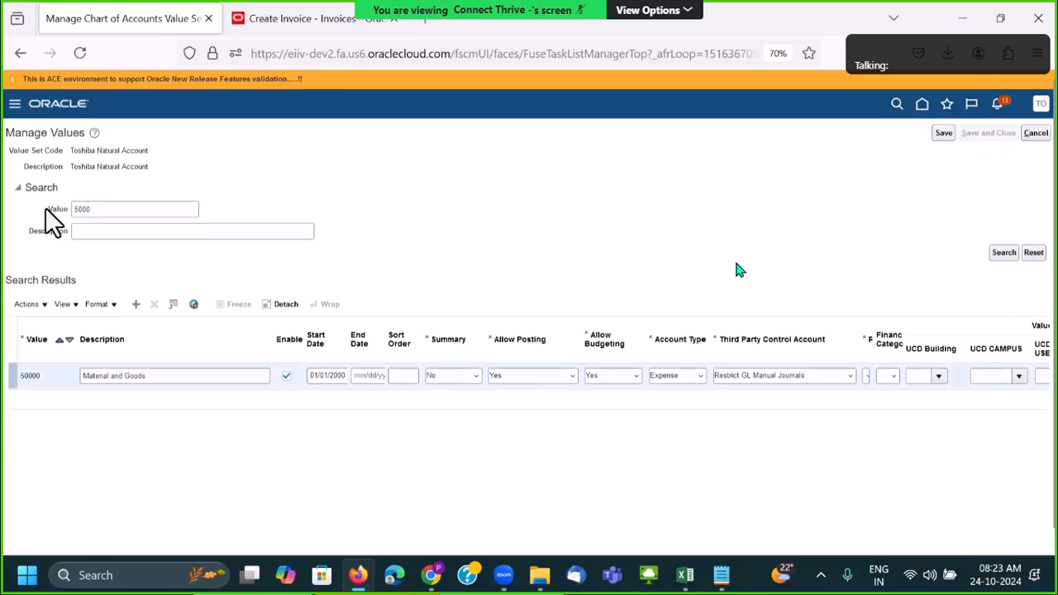
Set the browser zoom to 80%, return to the home page and start a new journal from General Accounting.
{"action": "left_click", "coordinate": [1038, 54]}
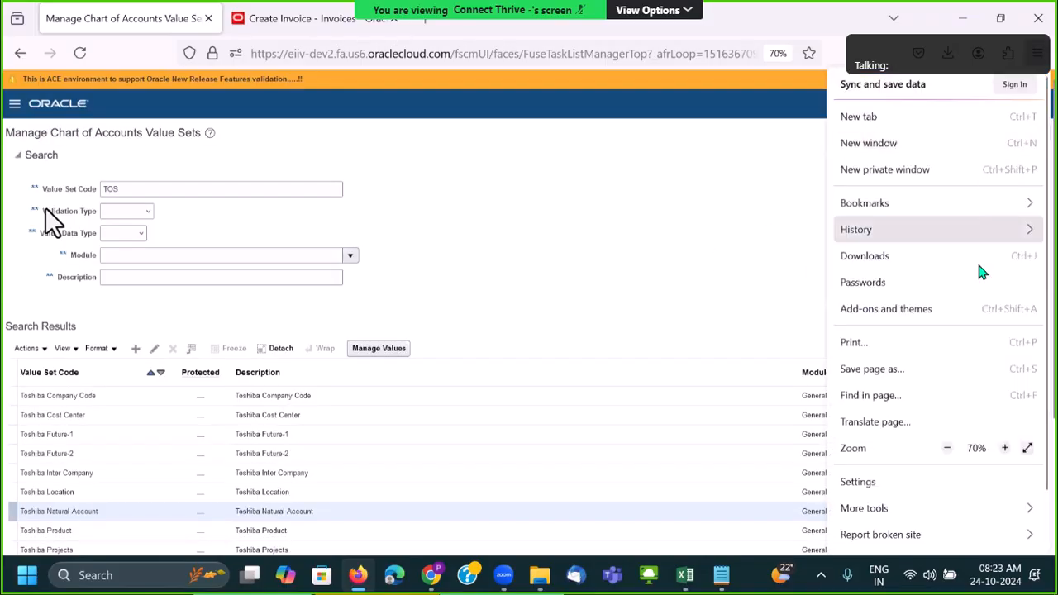
{"action": "left_click", "coordinate": [1003, 449]}
{"action": "left_click", "coordinate": [756, 307]}
{"action": "left_click", "coordinate": [976, 142]}
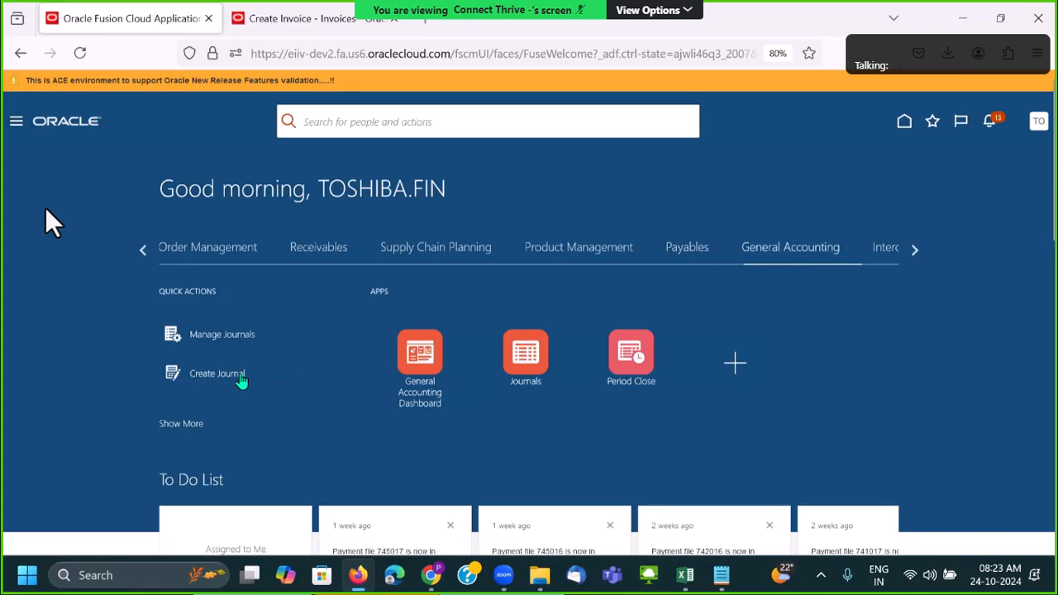
{"action": "scroll", "coordinate": [654, 238], "scroll_direction": "down", "scroll_amount": 3}
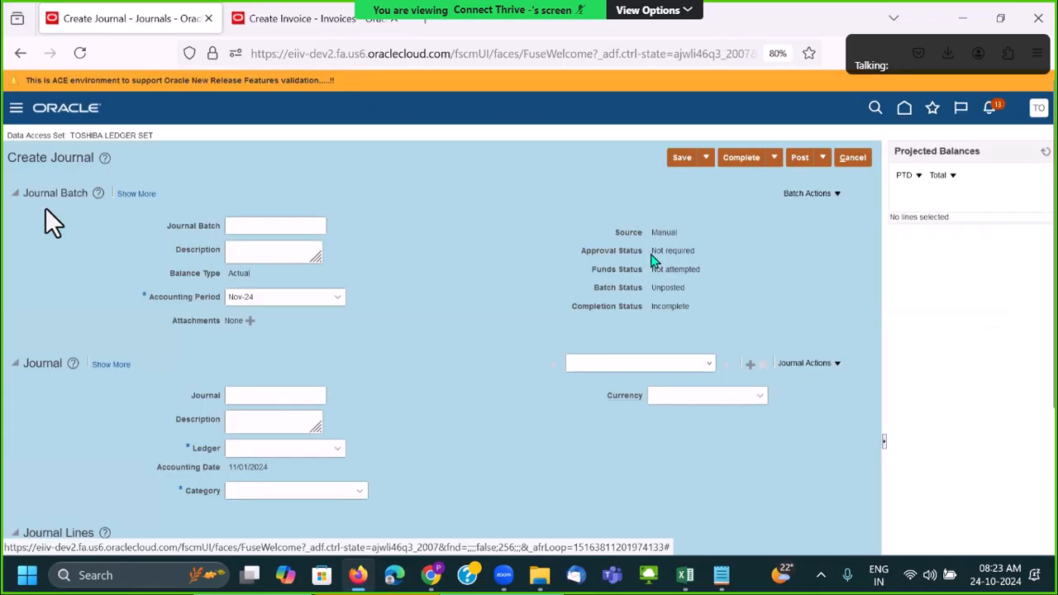
Set the journal's ledger to the Toshiba US Primary Ledger and its category to AKK Adjustment.
{"action": "scroll", "coordinate": [359, 378], "scroll_direction": "down", "scroll_amount": 4}
{"action": "left_click", "coordinate": [275, 261]}
{"action": "left_click", "coordinate": [279, 309]}
{"action": "left_click", "coordinate": [274, 306]}
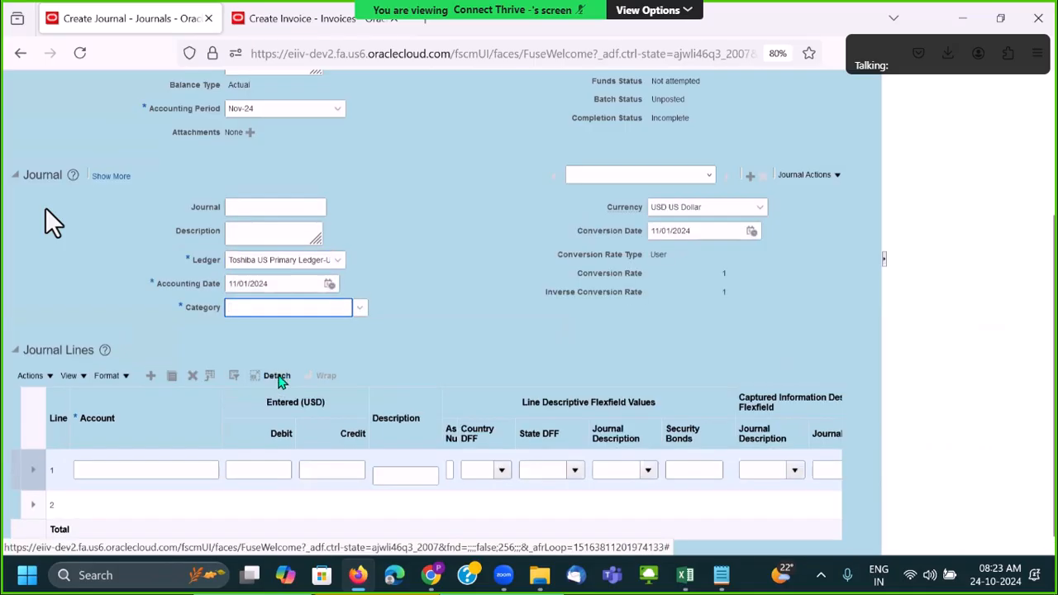
{"action": "left_click", "coordinate": [286, 363]}
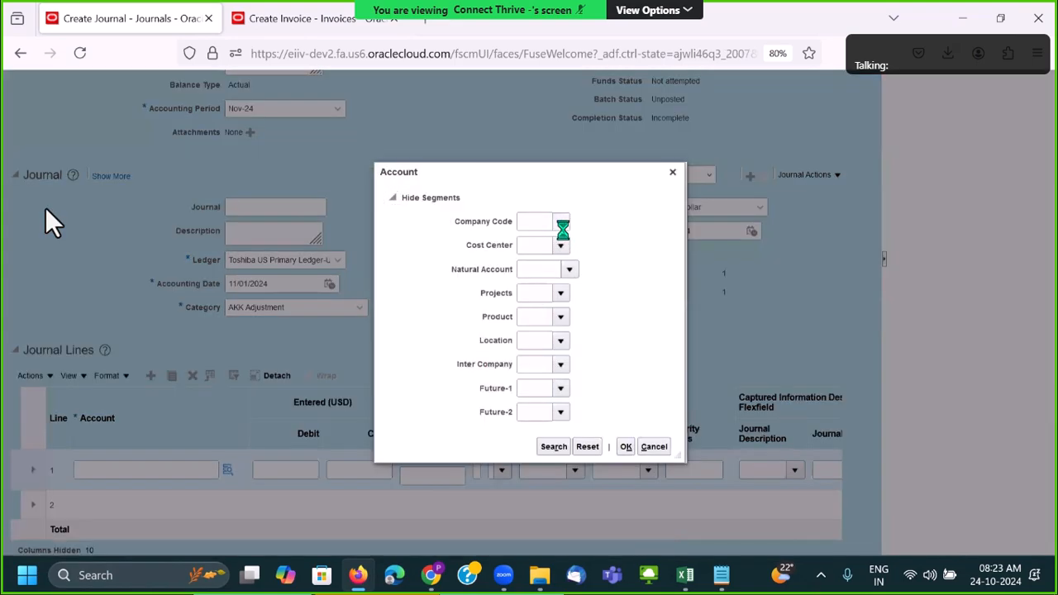
Enter company code 1000, cost center 000 and natural account 50000 for the account of journal line 1.
{"action": "left_click", "coordinate": [561, 223]}
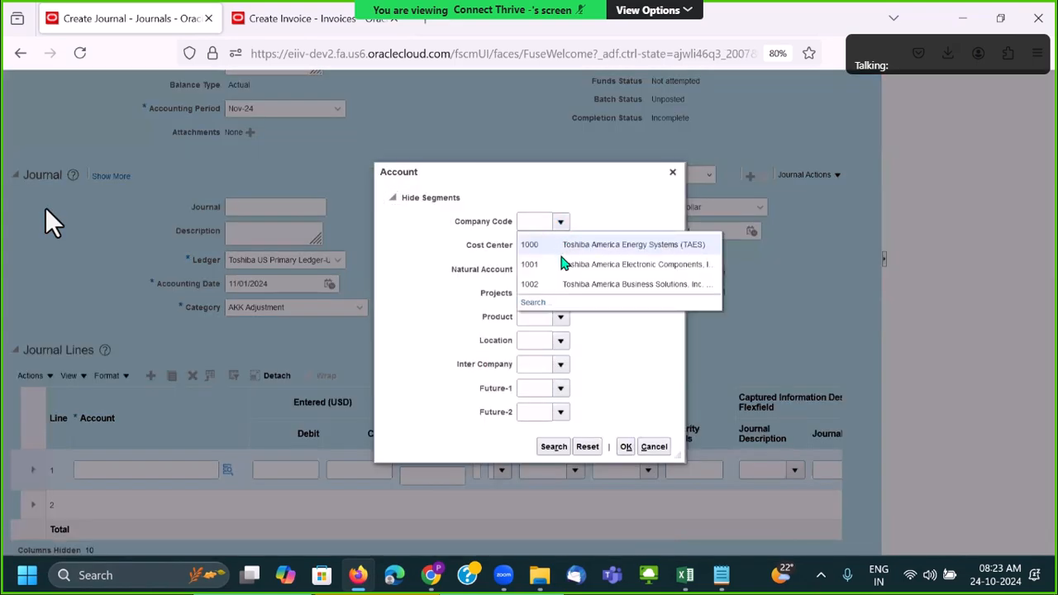
{"action": "left_click", "coordinate": [562, 258]}
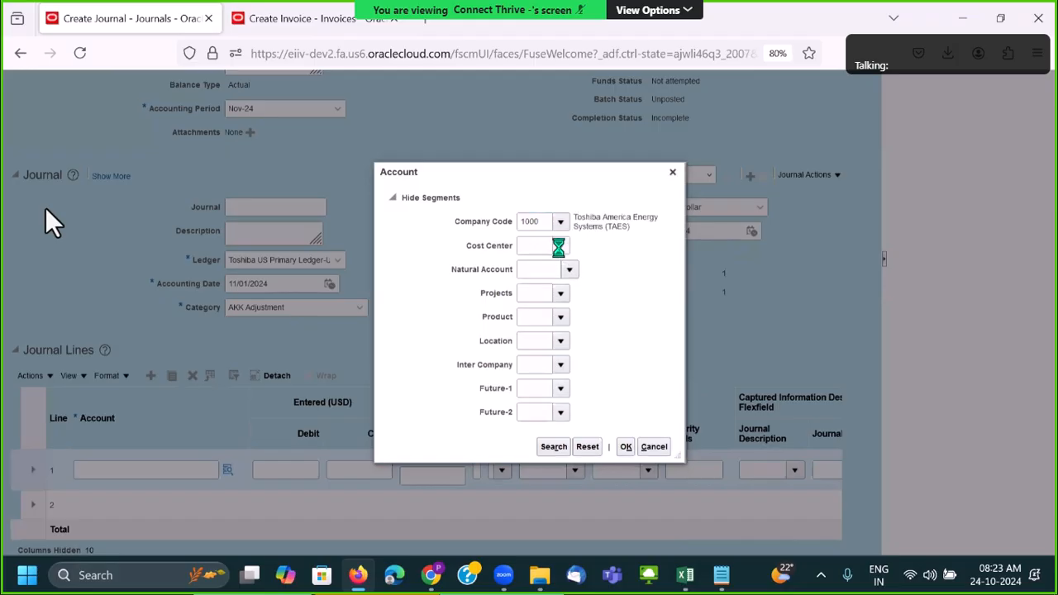
{"action": "left_click", "coordinate": [545, 251]}
{"action": "left_click", "coordinate": [536, 269]}
{"action": "left_click", "coordinate": [568, 273]}
{"action": "left_click", "coordinate": [560, 272]}
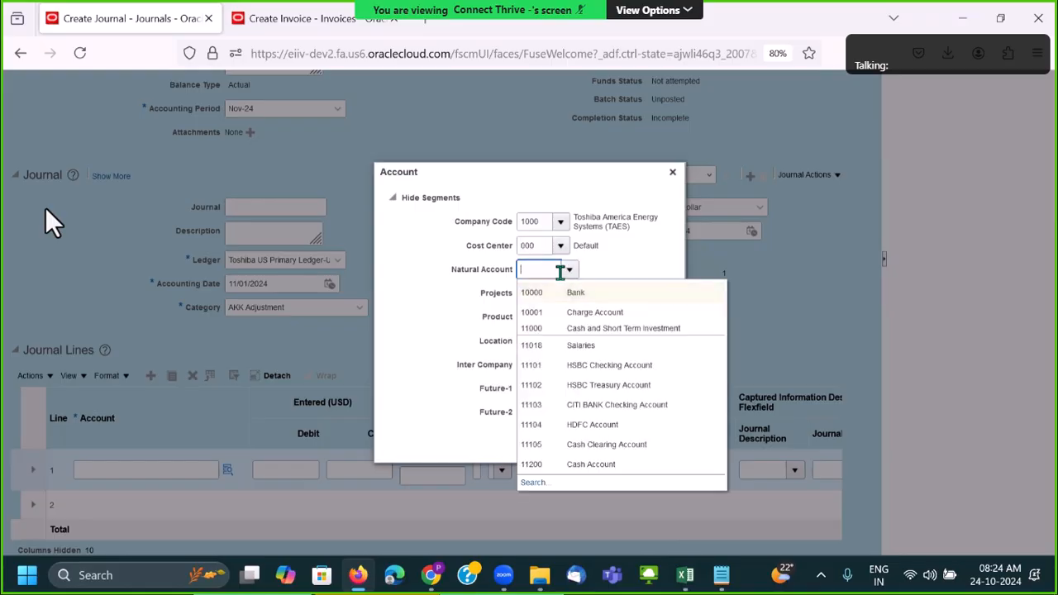
{"action": "type", "text": "500"}
{"action": "key", "text": "BackSpace"}
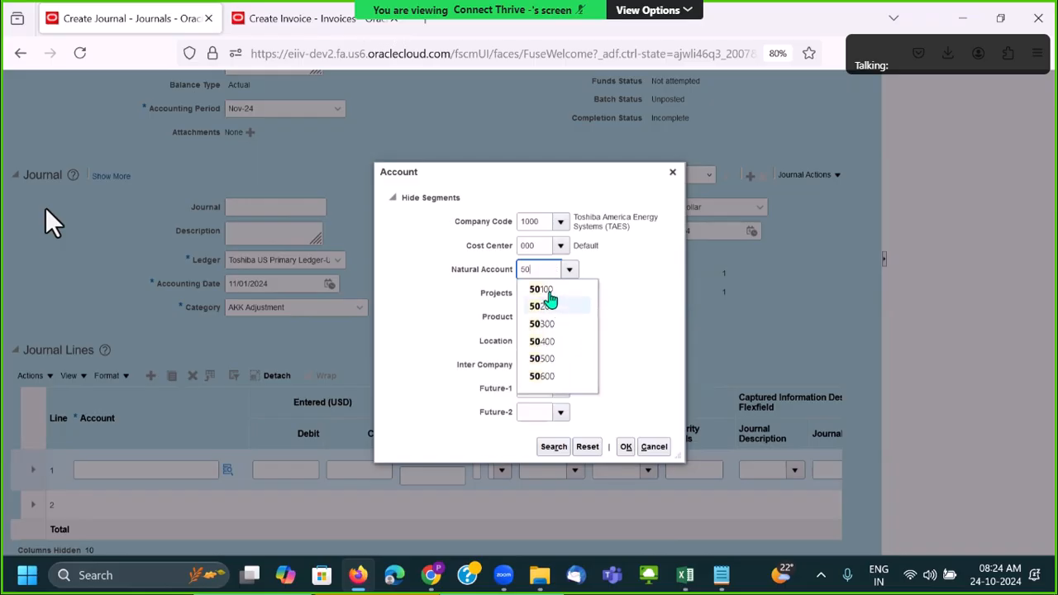
{"action": "type", "text": "000"}
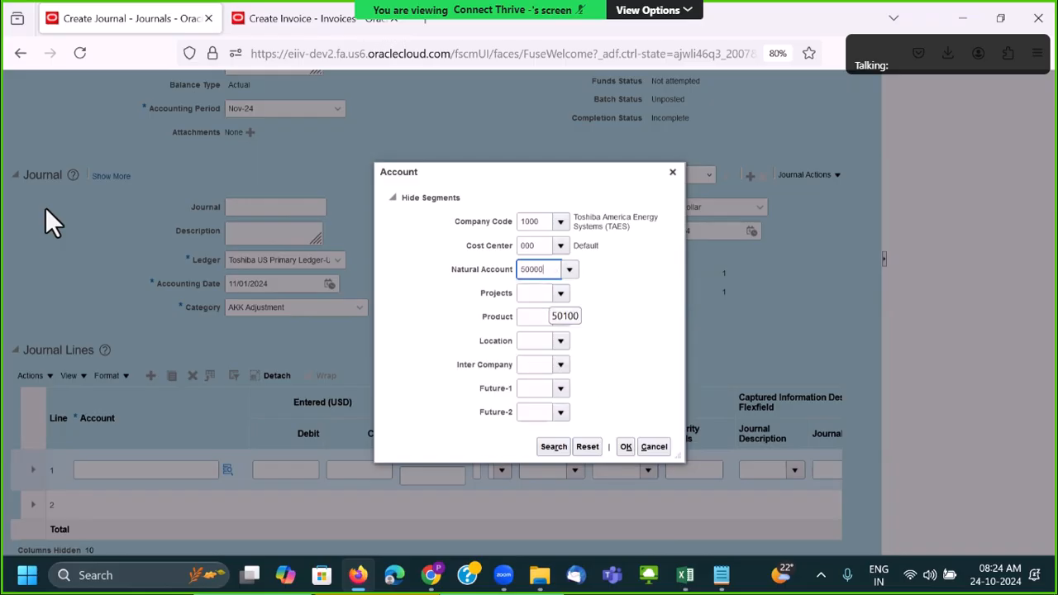
Search the natural account values for 50000 for journal line 1, and close the search and the account entry.
{"action": "left_click", "coordinate": [569, 270]}
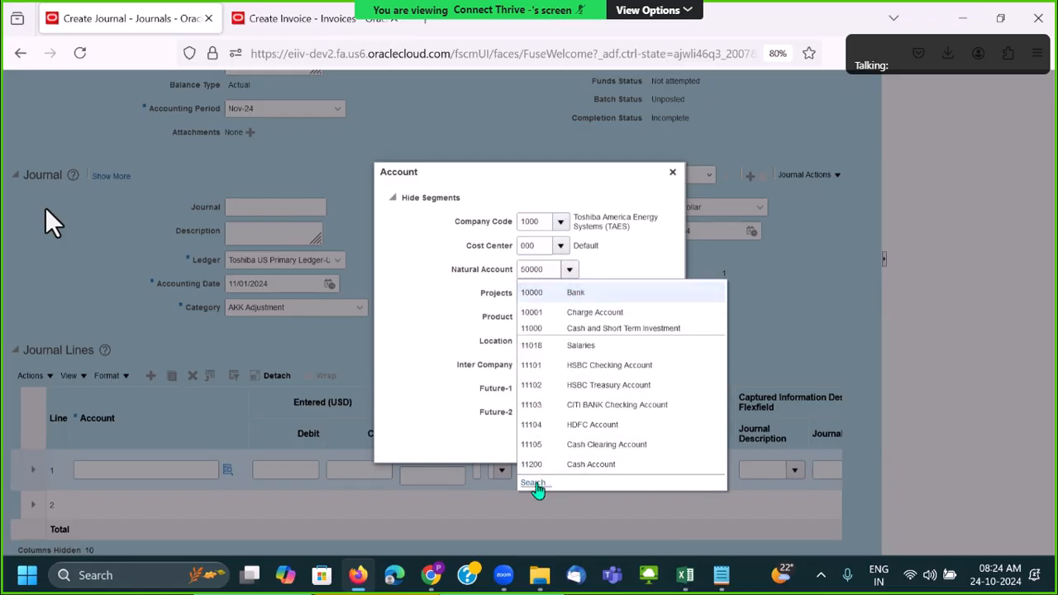
{"action": "left_click", "coordinate": [533, 484]}
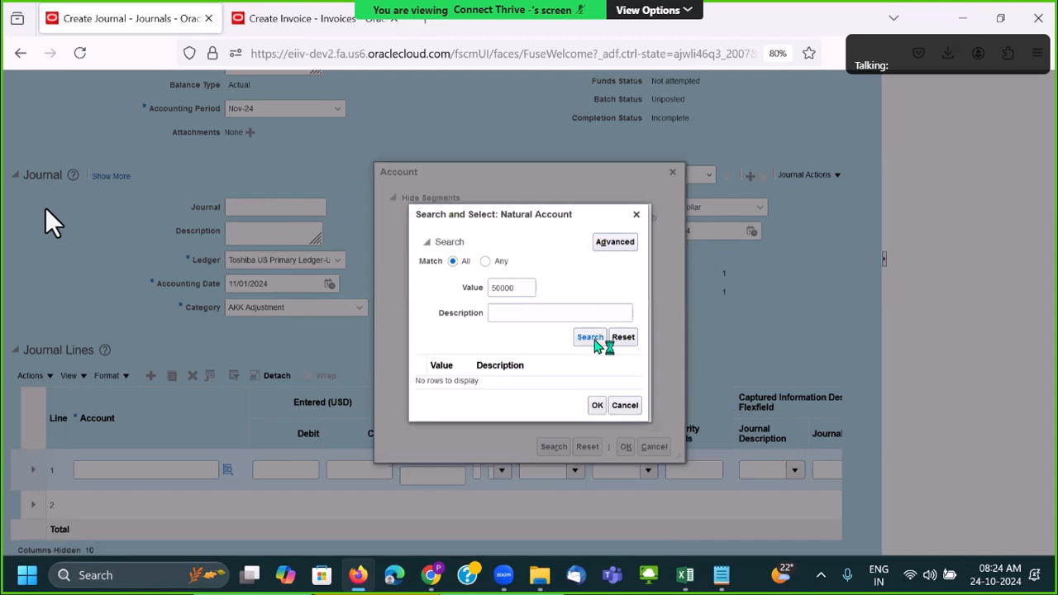
{"action": "left_click", "coordinate": [592, 339]}
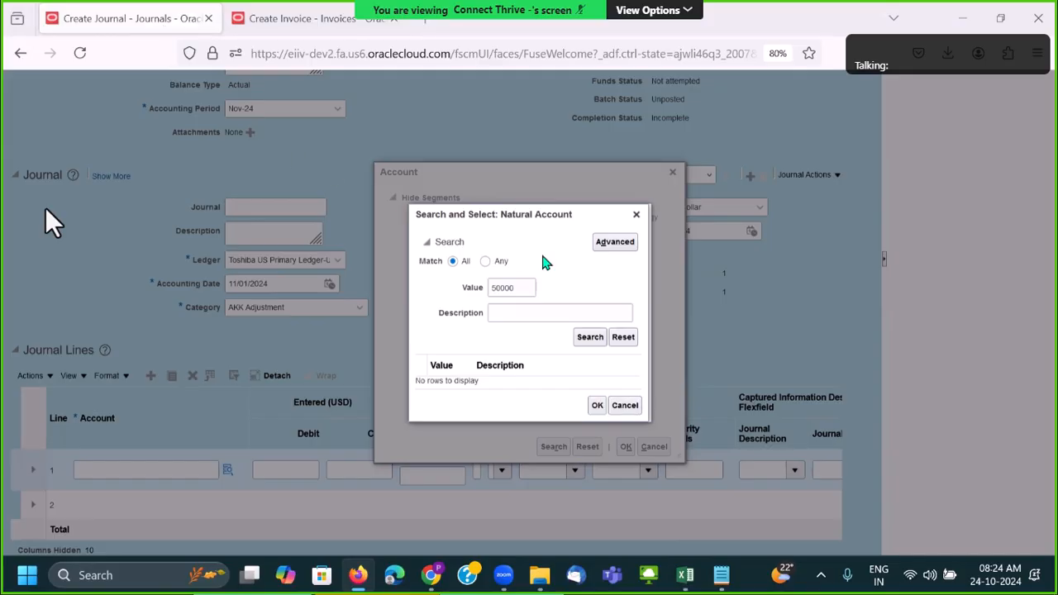
{"action": "left_click", "coordinate": [636, 215]}
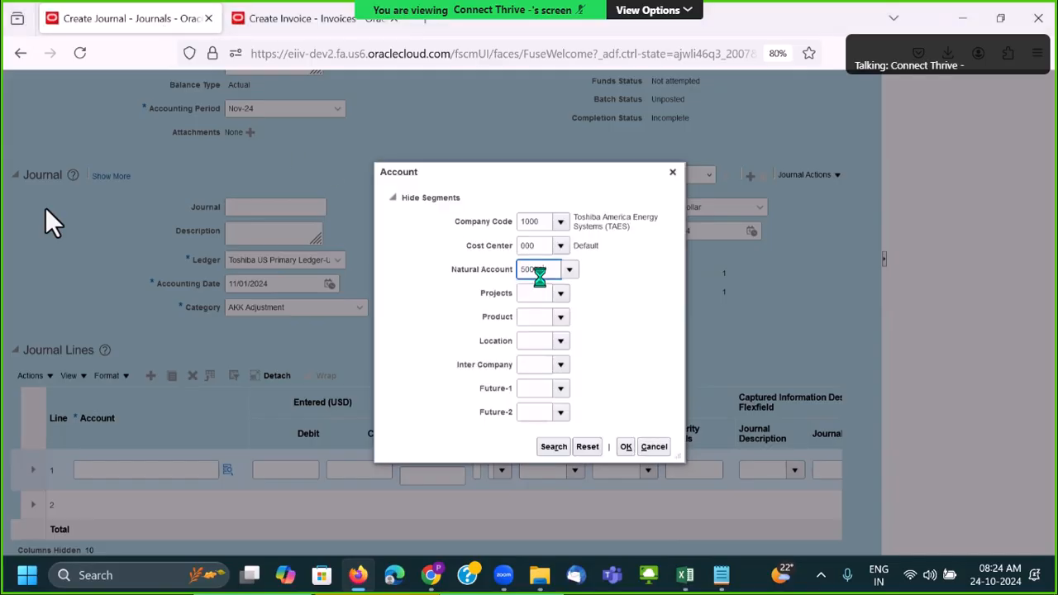
{"action": "left_click", "coordinate": [672, 172]}
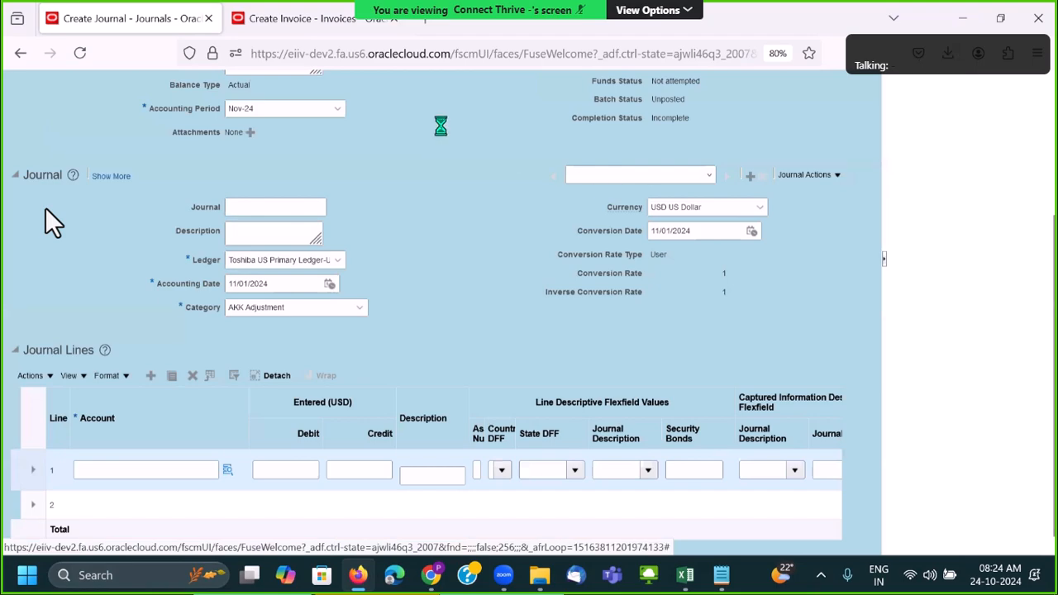
Switch to the invoice being created and select natural account 50000 Material and Goods in the distribution combination of line 1.
{"action": "left_click", "coordinate": [280, 26]}
{"action": "left_click", "coordinate": [673, 172]}
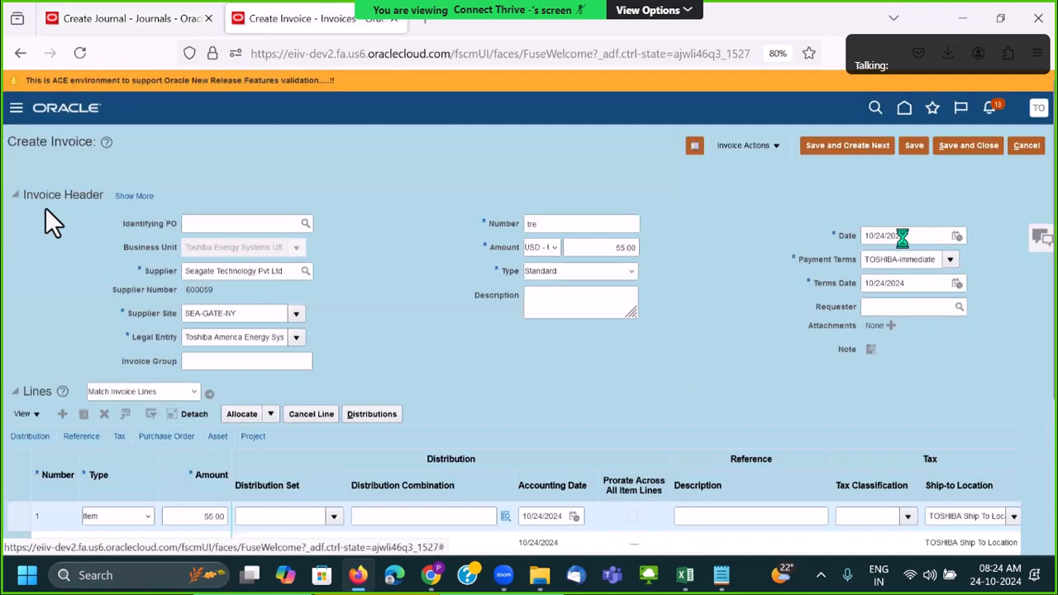
{"action": "scroll", "coordinate": [902, 238], "scroll_direction": "down", "scroll_amount": 2}
{"action": "left_click", "coordinate": [485, 373]}
{"action": "scroll", "coordinate": [775, 220], "scroll_direction": "up", "scroll_amount": 1}
{"action": "scroll", "coordinate": [773, 221], "scroll_direction": "up", "scroll_amount": 1}
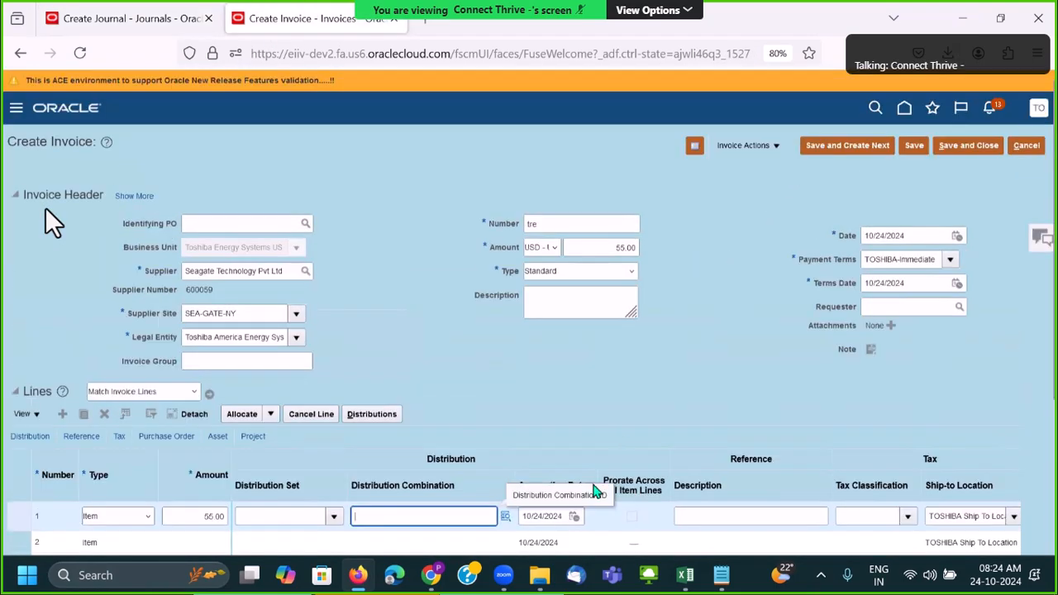
{"action": "left_click", "coordinate": [506, 516]}
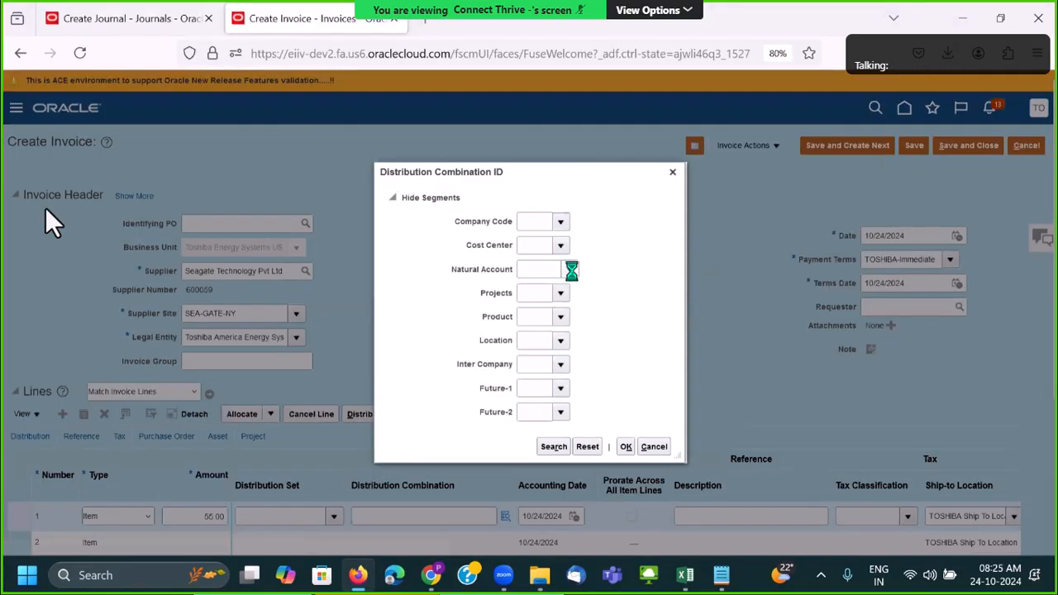
{"action": "left_click", "coordinate": [570, 270]}
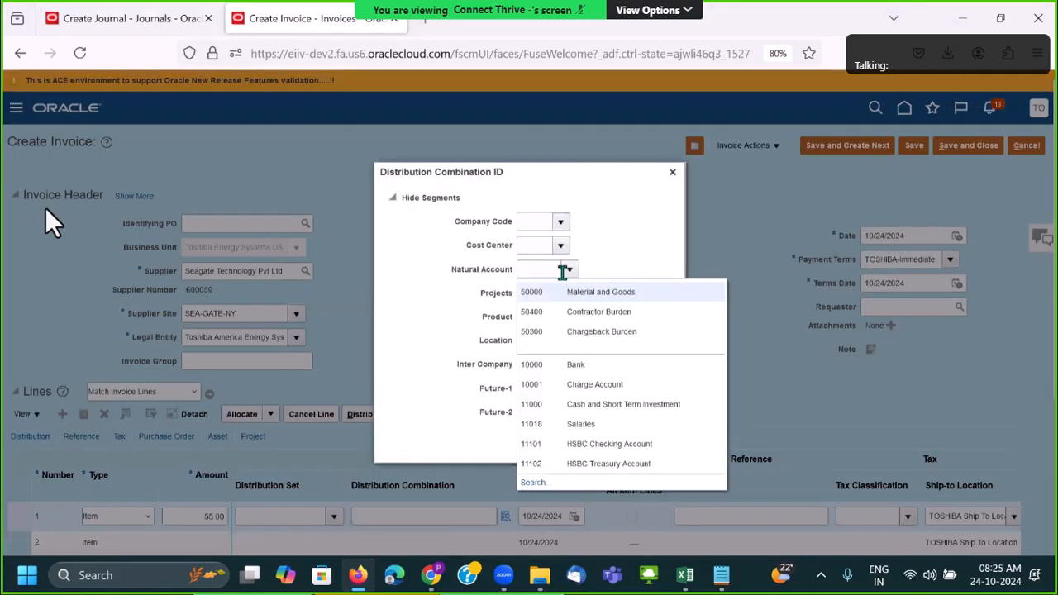
{"action": "left_click", "coordinate": [550, 273]}
{"action": "type", "text": "500"}
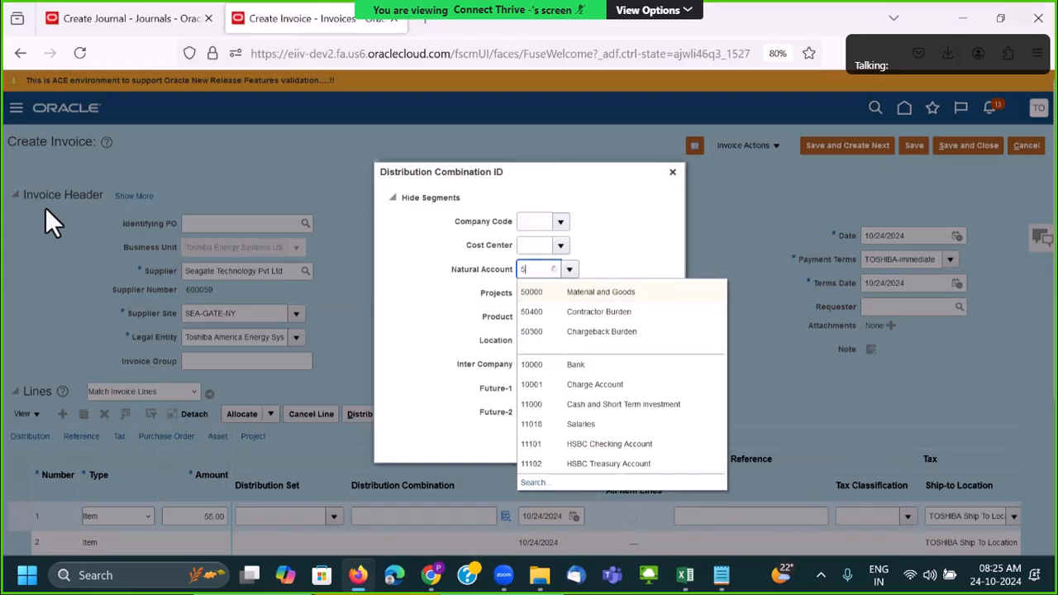
{"action": "left_click", "coordinate": [585, 289]}
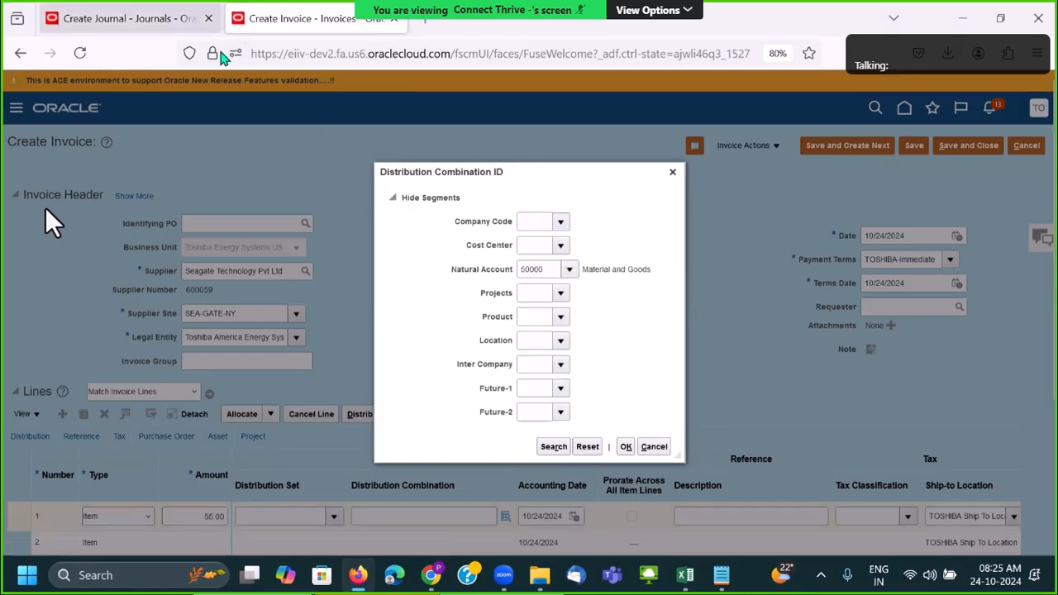
Return to the journal being created and look over its batch, header and lines.
{"action": "left_click", "coordinate": [203, 20]}
{"action": "scroll", "coordinate": [937, 350], "scroll_direction": "up", "scroll_amount": 5}
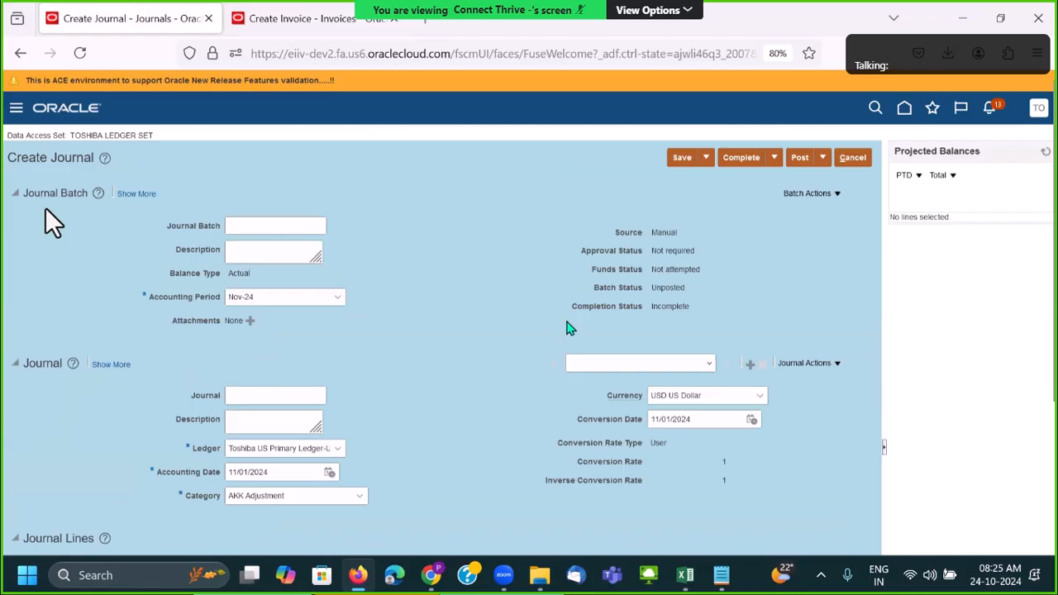
{"action": "scroll", "coordinate": [568, 328], "scroll_direction": "down", "scroll_amount": 3}
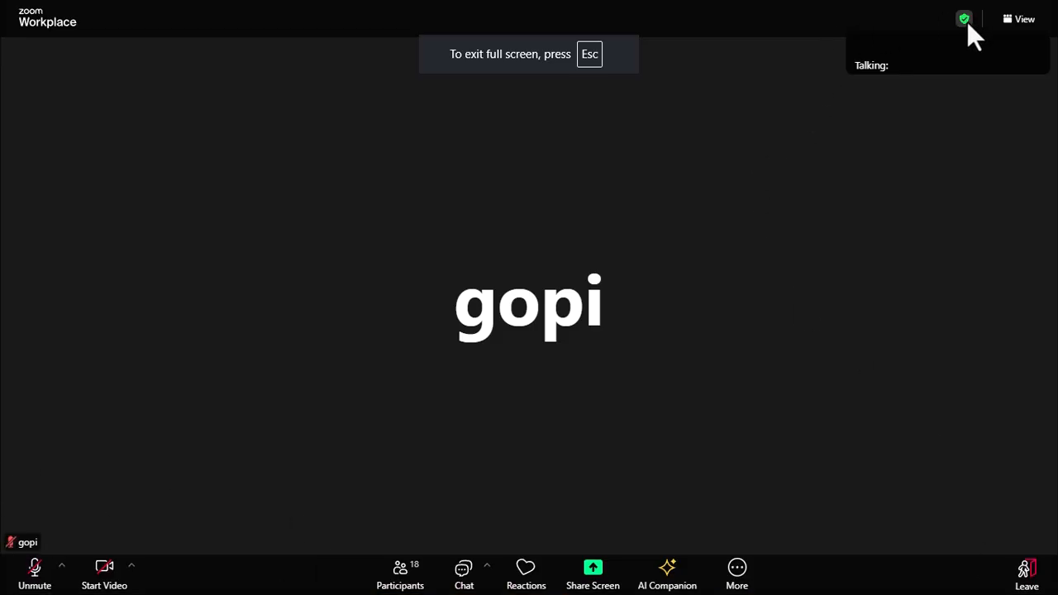
{"action": "right_click", "coordinate": [935, 41]}
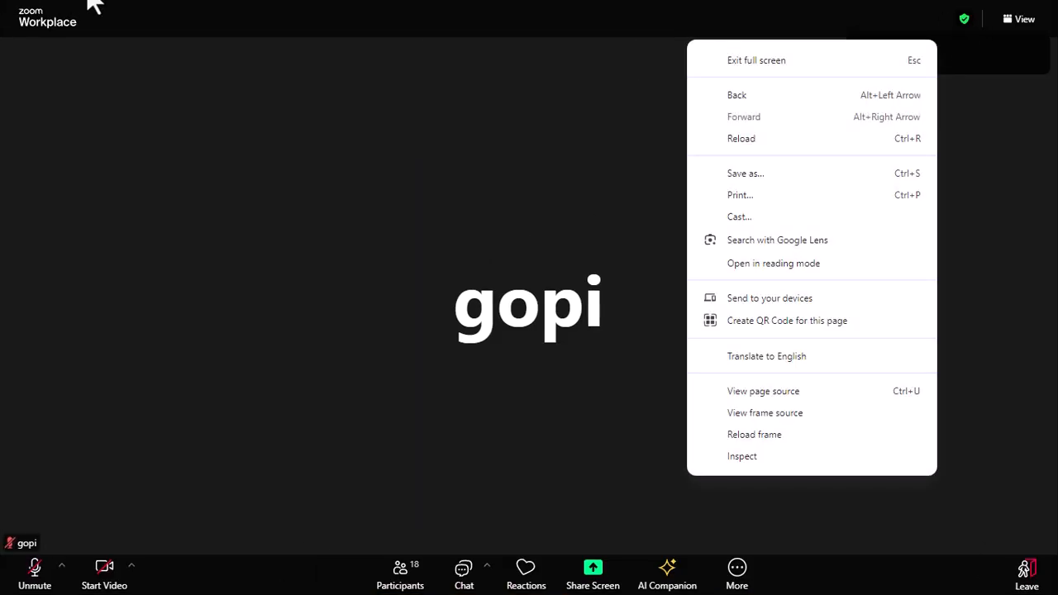
{"action": "left_click", "coordinate": [970, 23]}
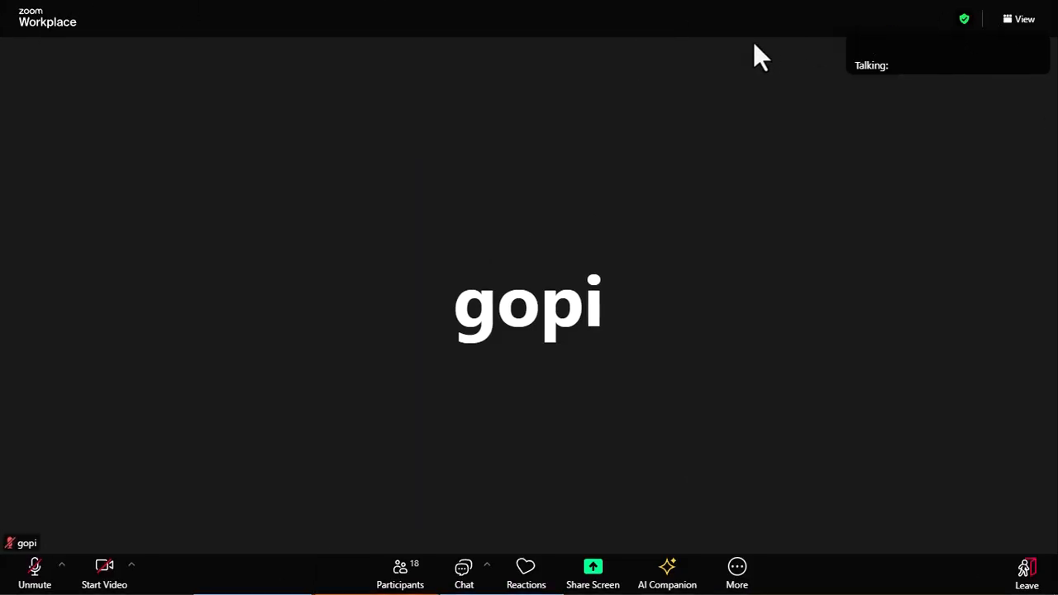